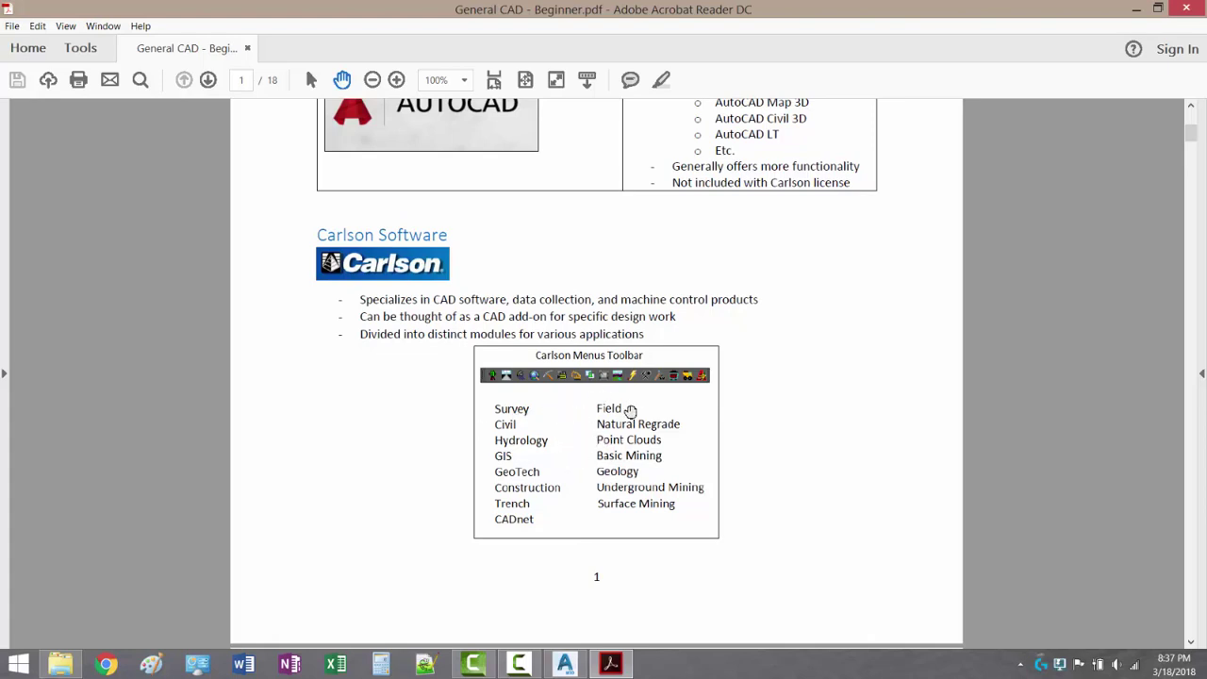
- Zoom the General CAD - Beginner PDF to 150% and read from the Carlson Software modules to the Startup Wizard section
scroll(632, 419, "up", 1, "ctrl")
scroll(632, 419, "up", 1, "ctrl")
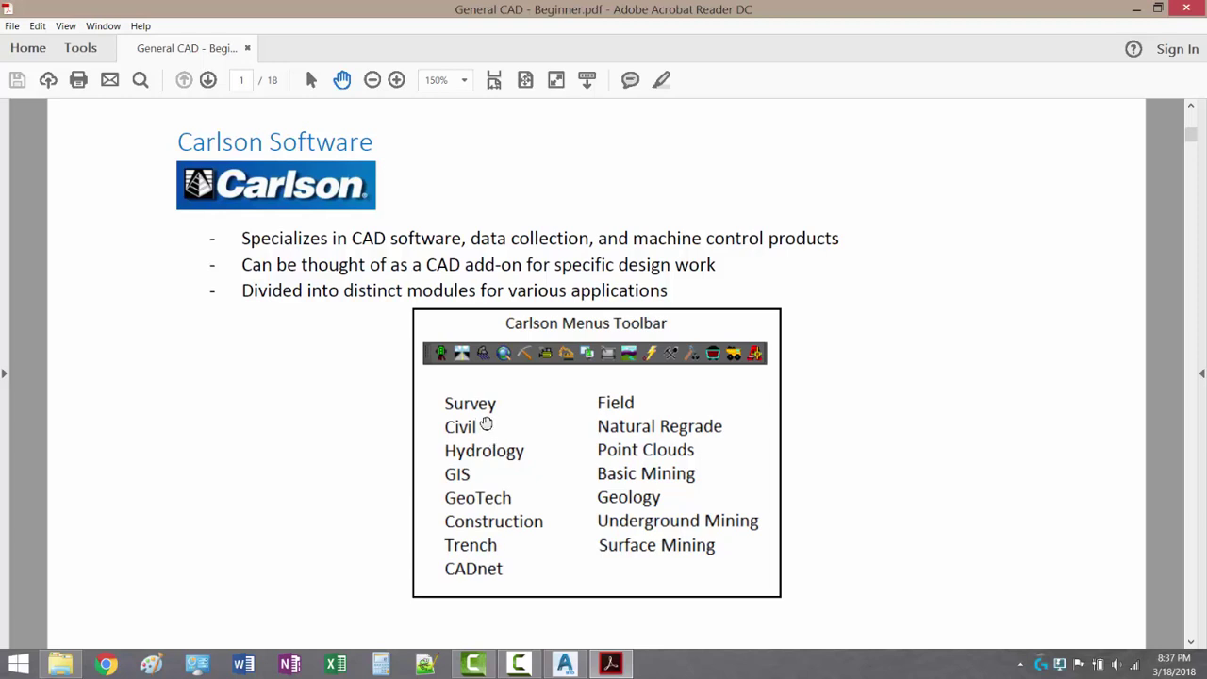
scroll(486, 424, "down", 10)
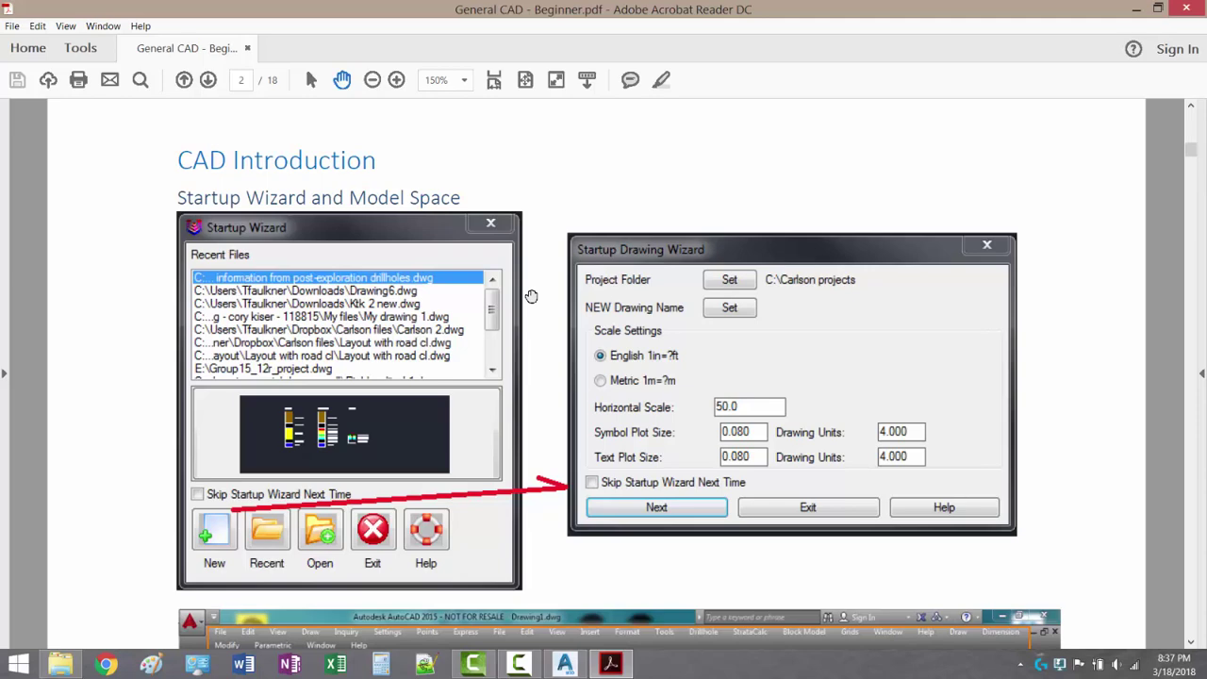
- Launch Carlson Mining 2018 with AutoCAD Map 3D 2018 from the desktop and bring its Drawing1 window into view
left_click(1137, 7)
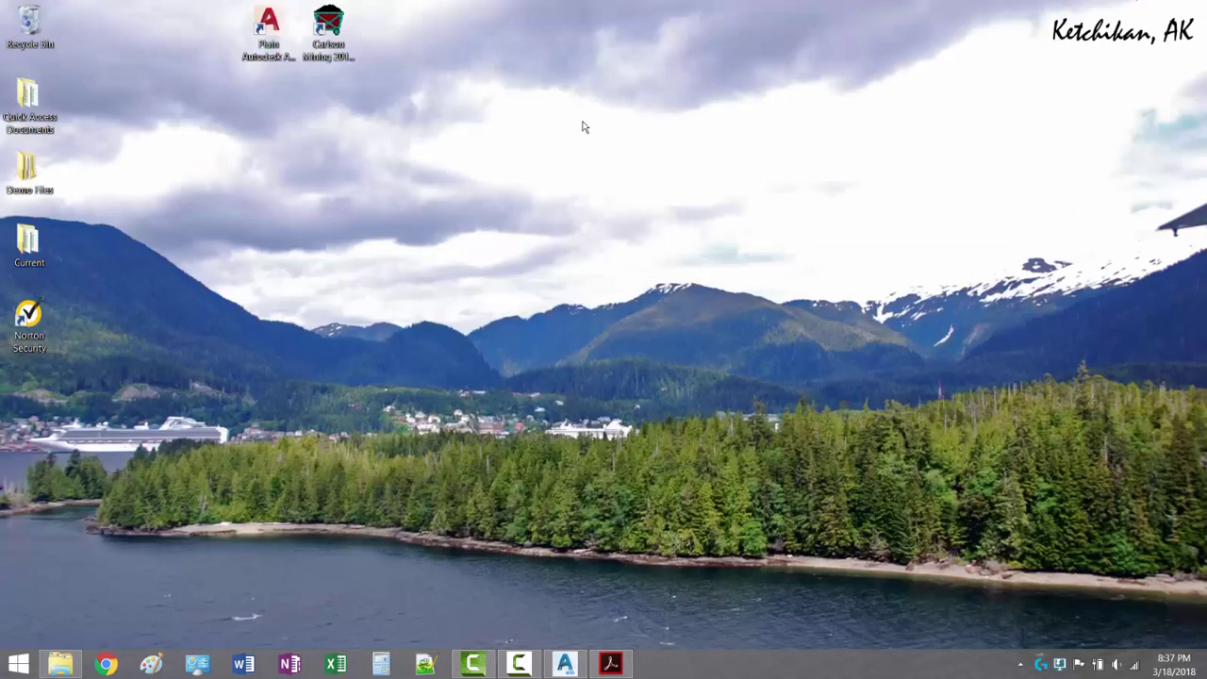
left_click(271, 49)
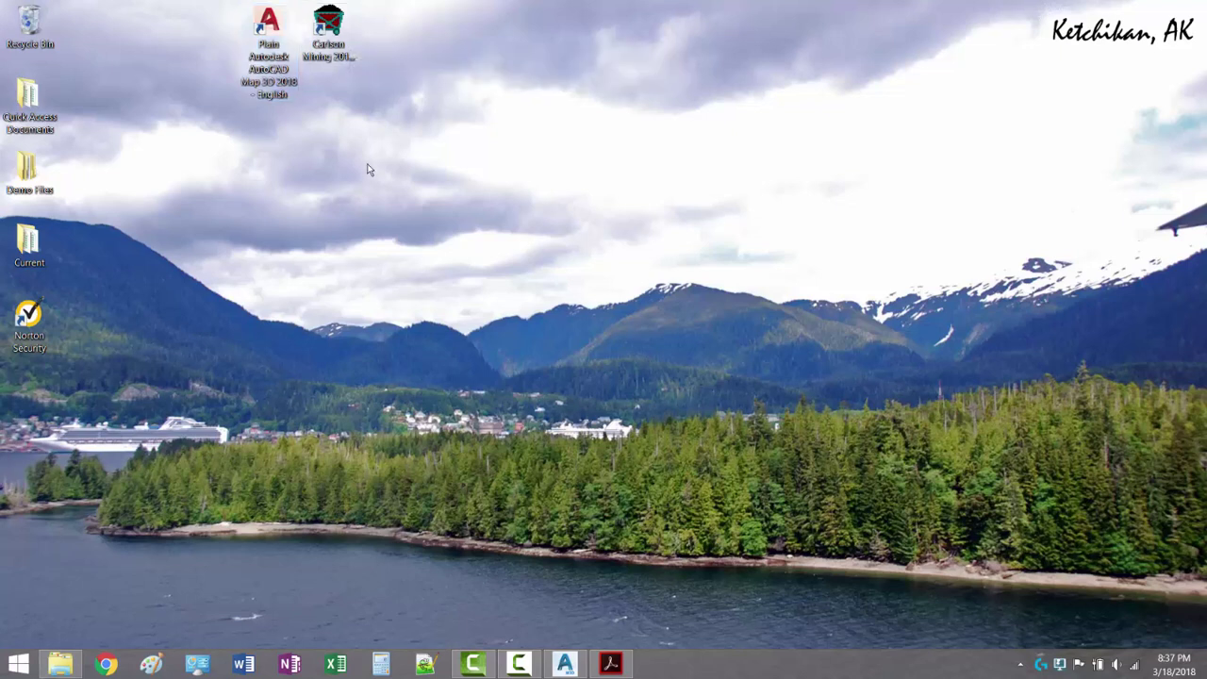
left_click(324, 45)
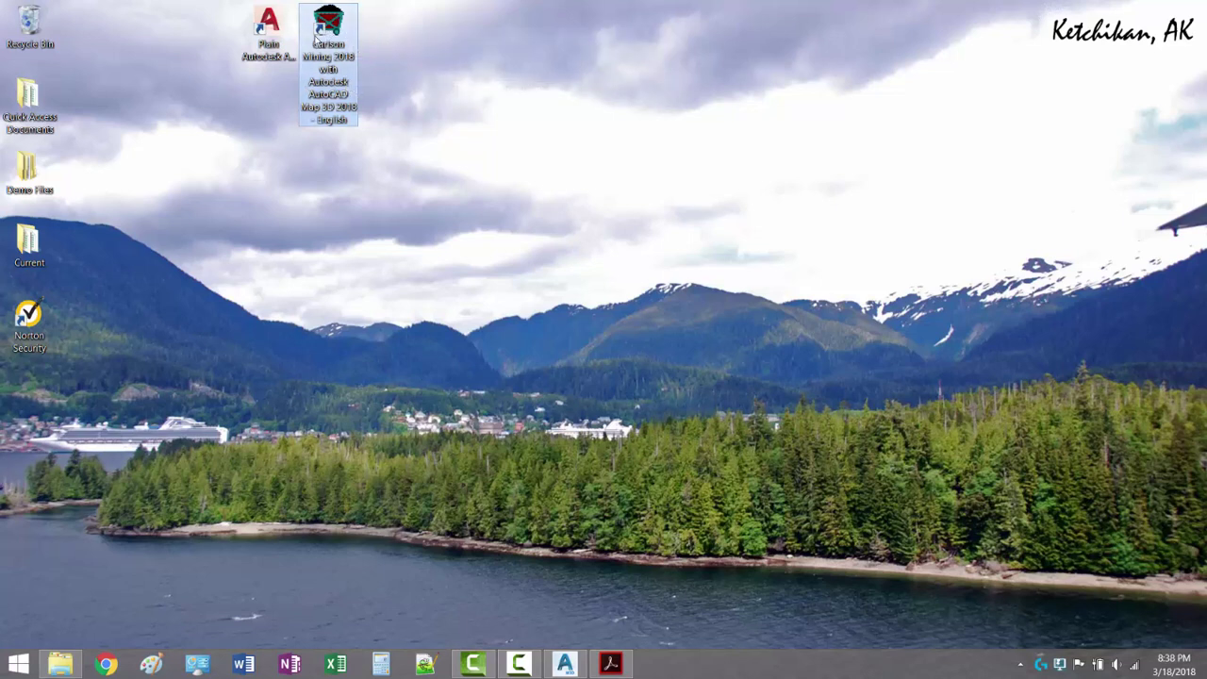
left_click(280, 43)
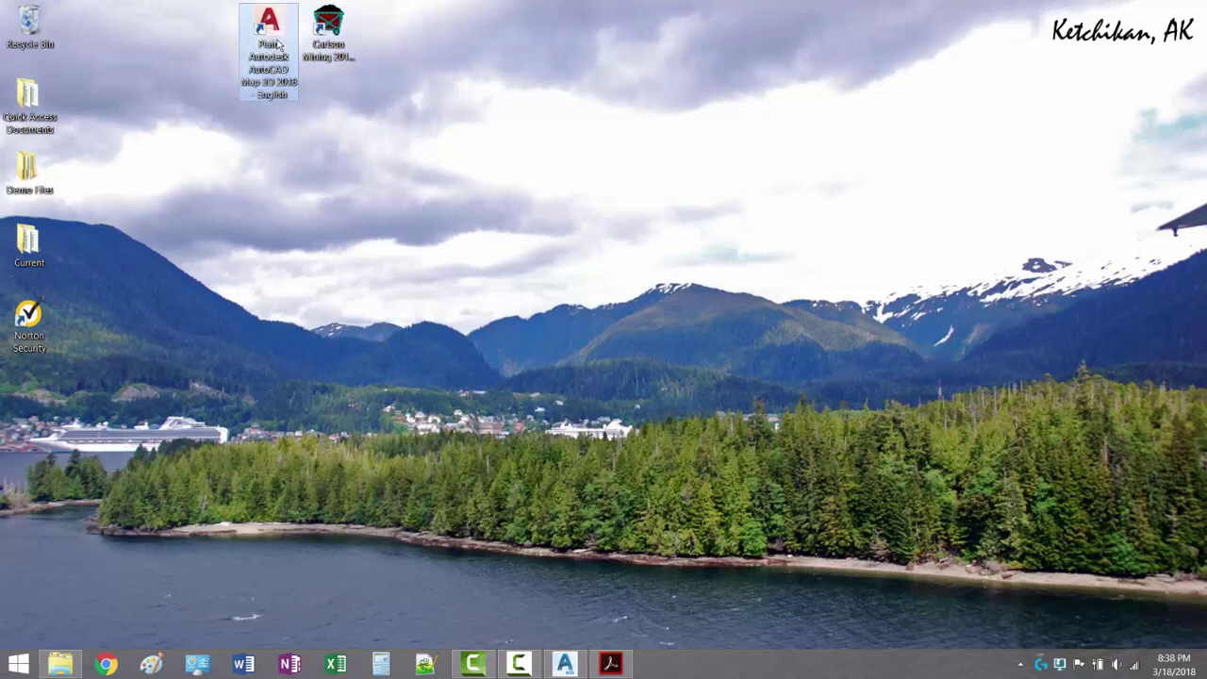
double_click(328, 30)
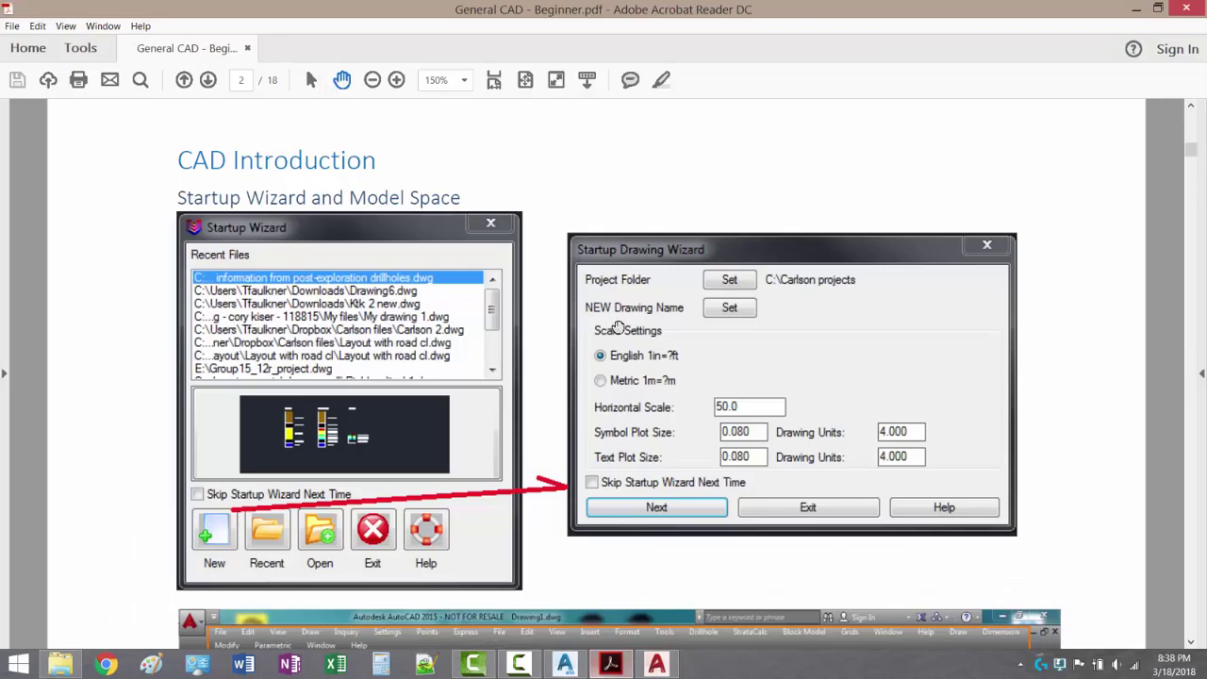
left_click(610, 664)
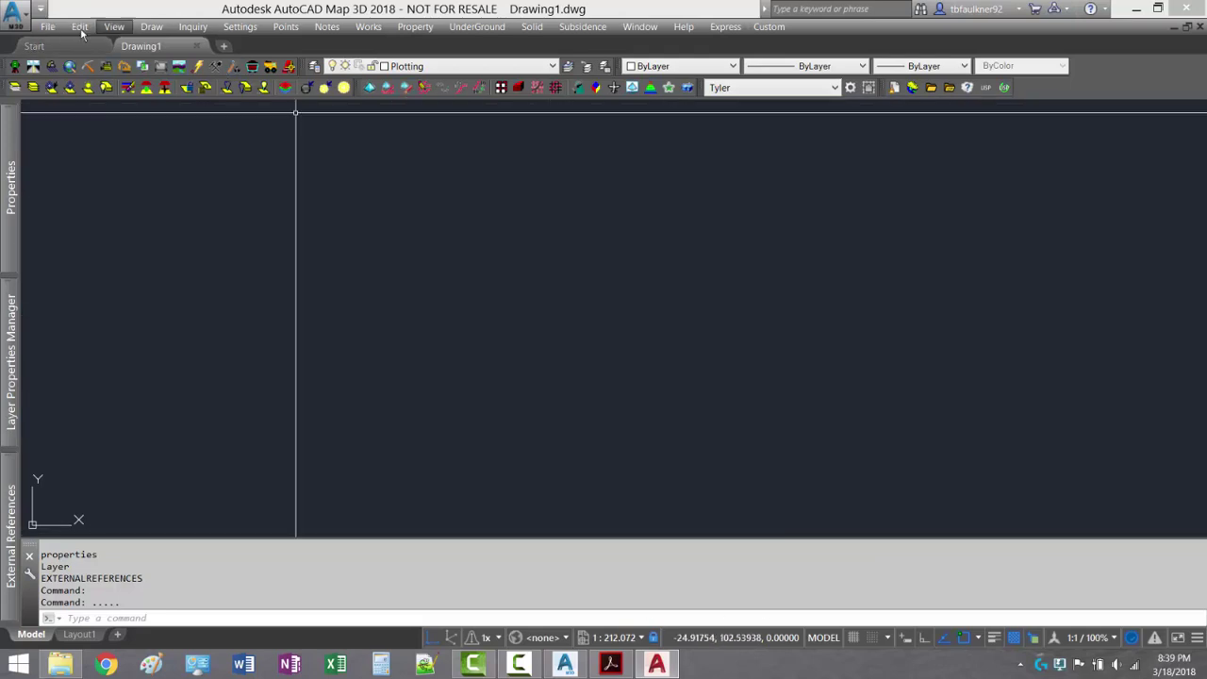
- Examine which commands are offered for file handling, editing, viewing, drawing and inquiry
left_click(46, 27)
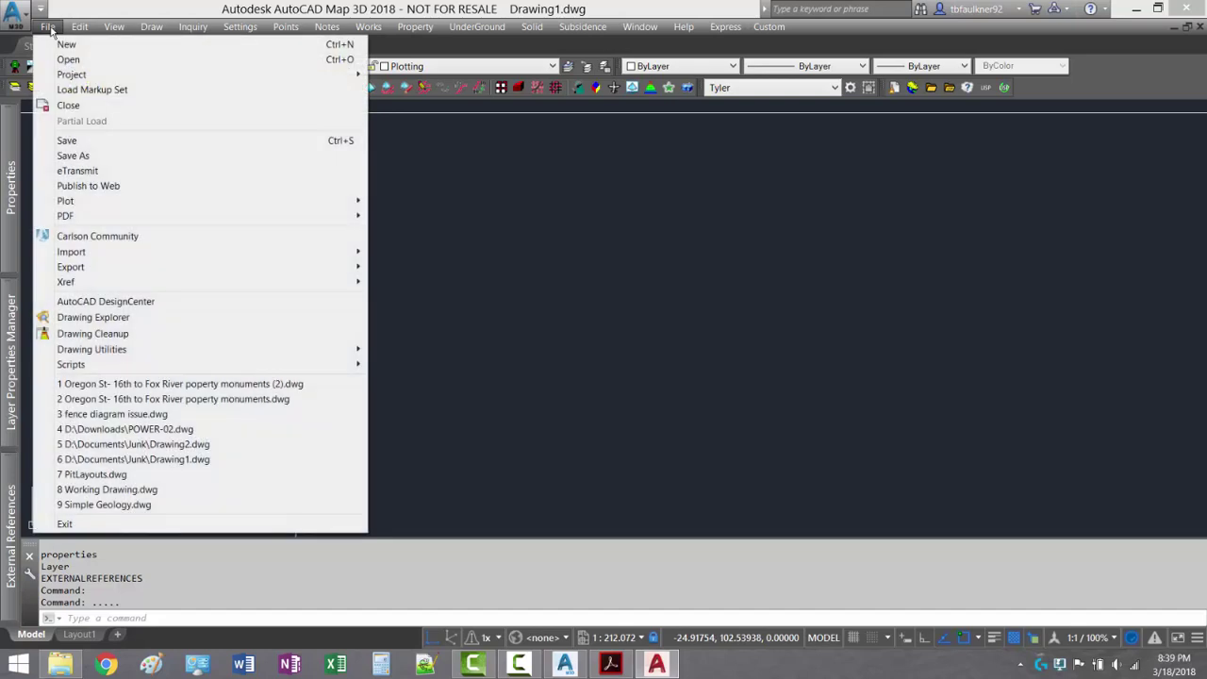
mouse_move(80, 27)
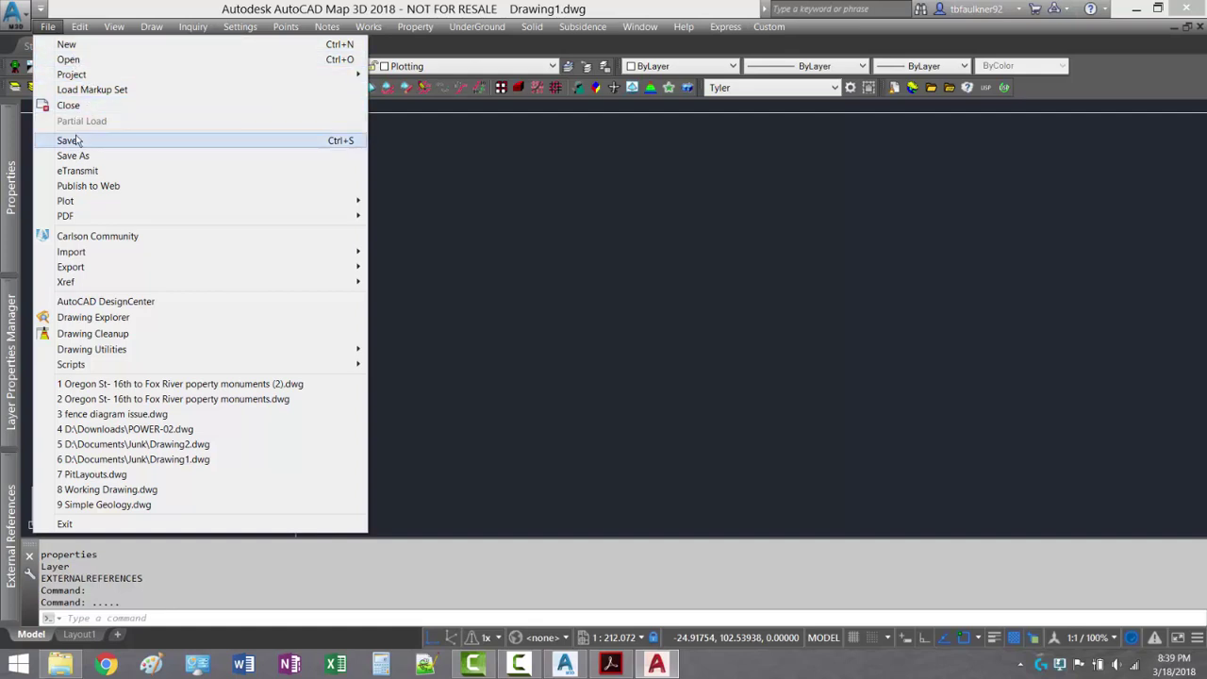
left_click(48, 26)
left_click(79, 26)
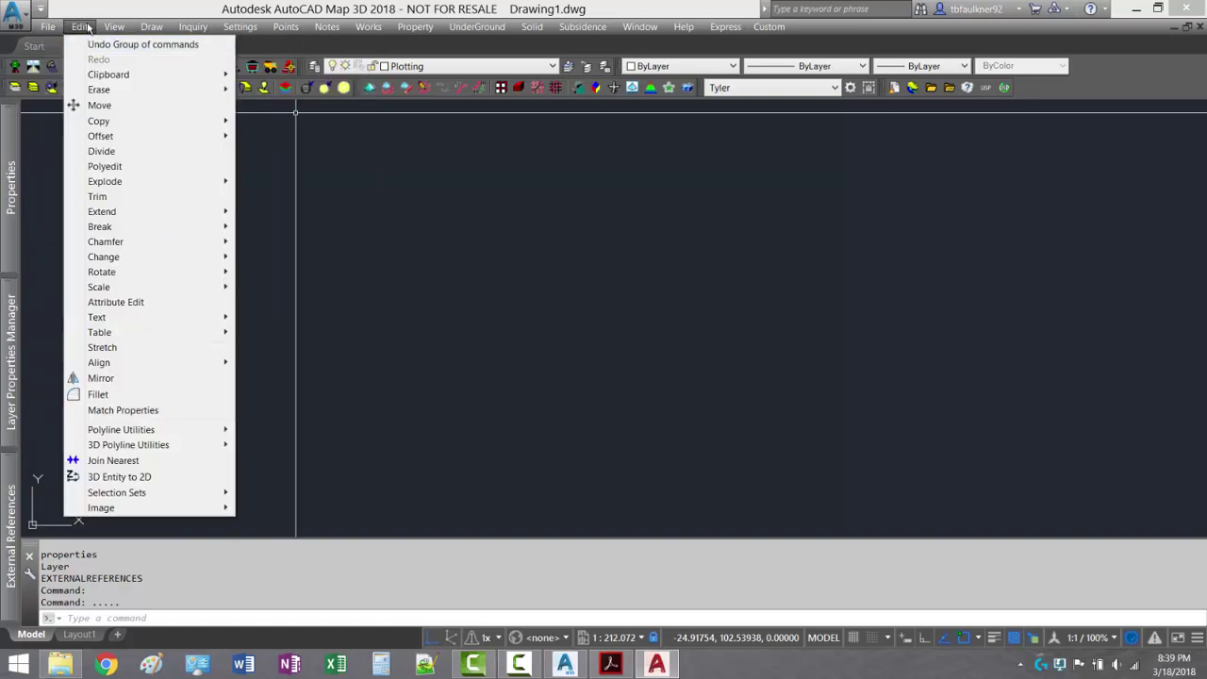
mouse_move(114, 28)
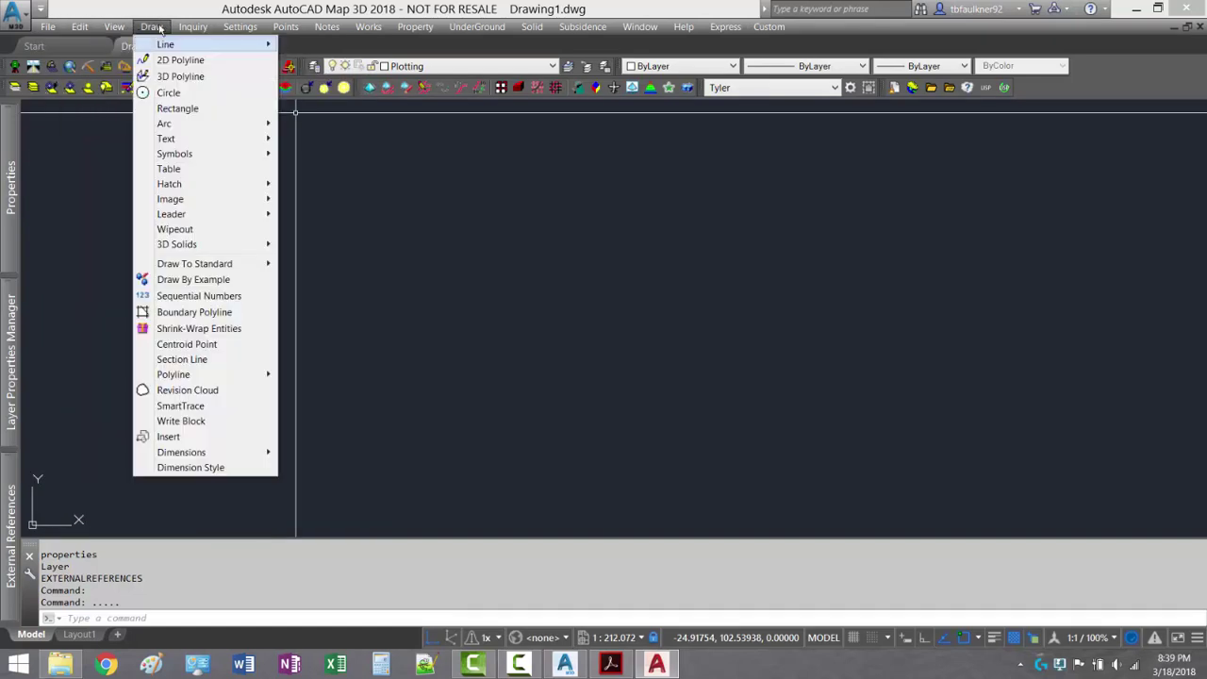
key("Escape")
left_click(88, 29)
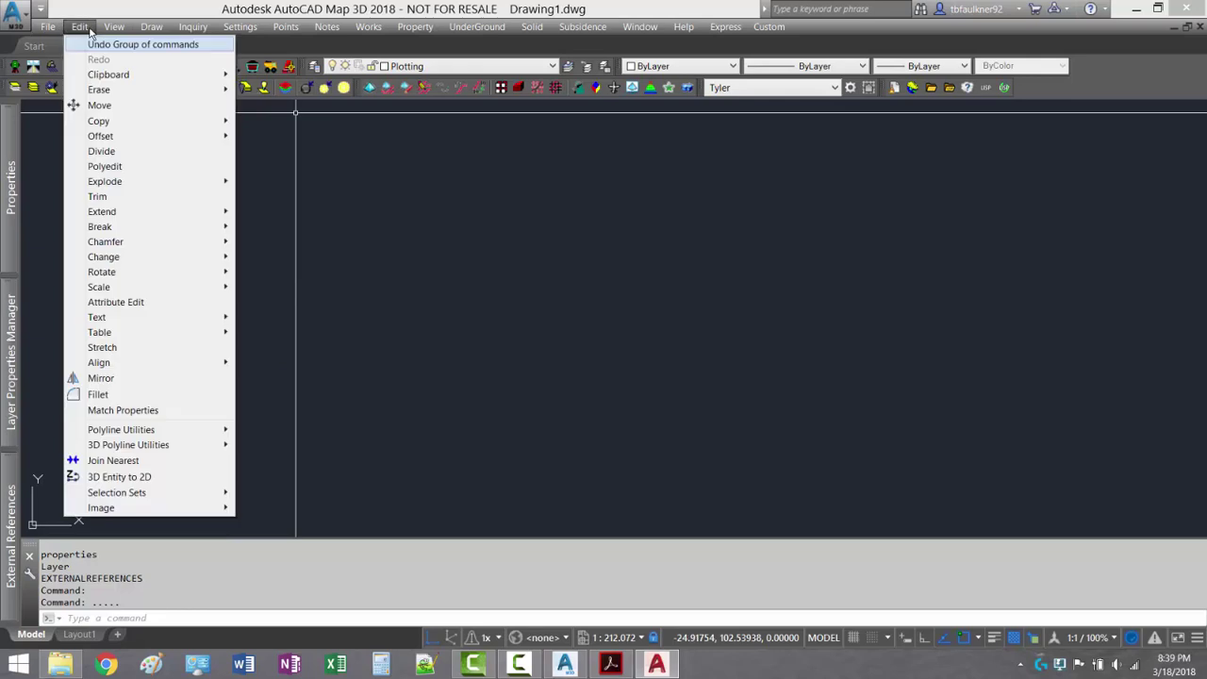
mouse_move(111, 29)
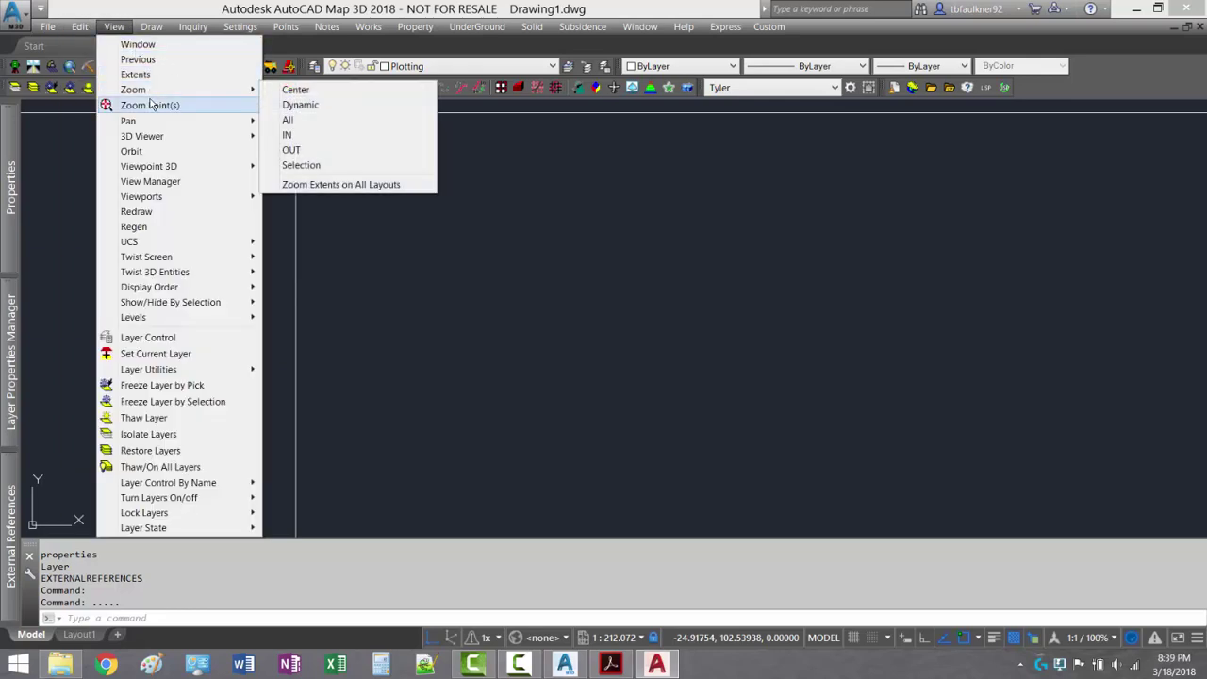
key("Escape")
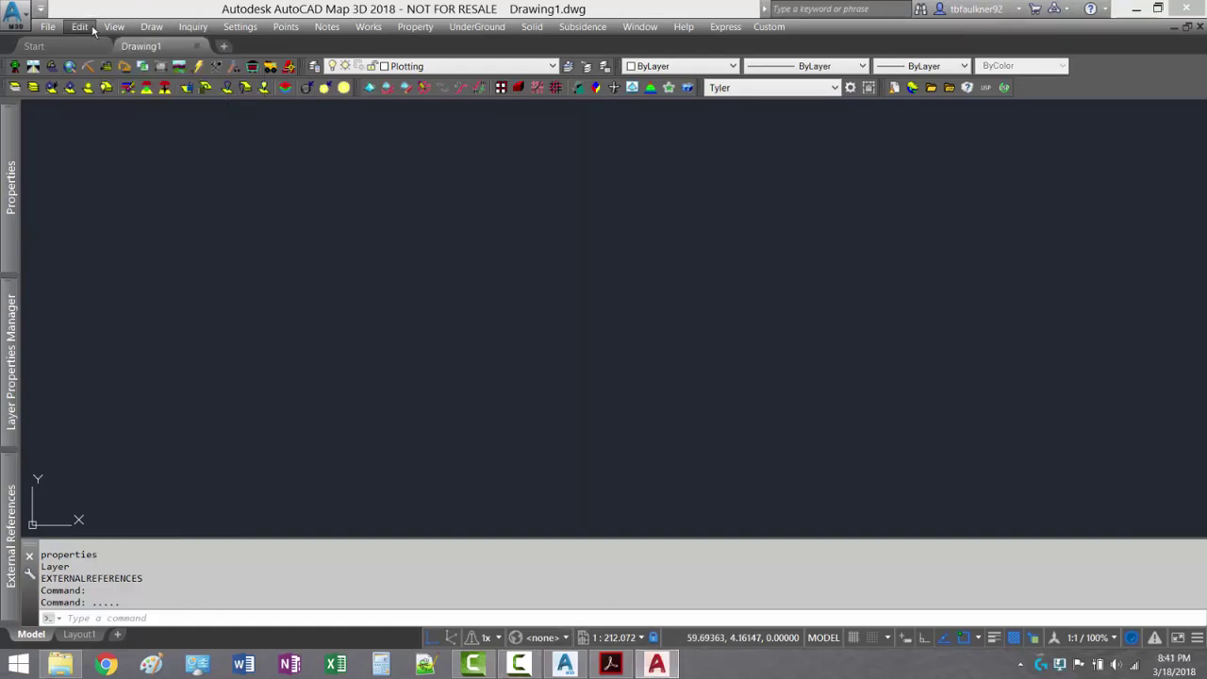
left_click(151, 28)
mouse_move(186, 28)
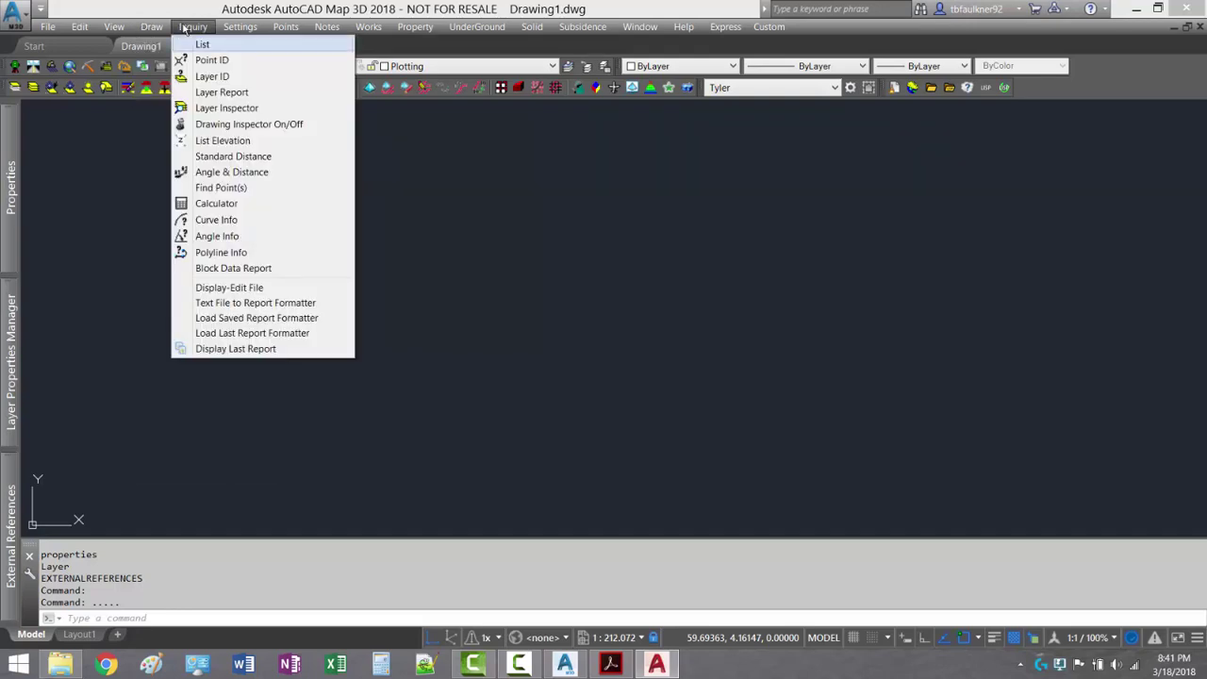
left_click(233, 14)
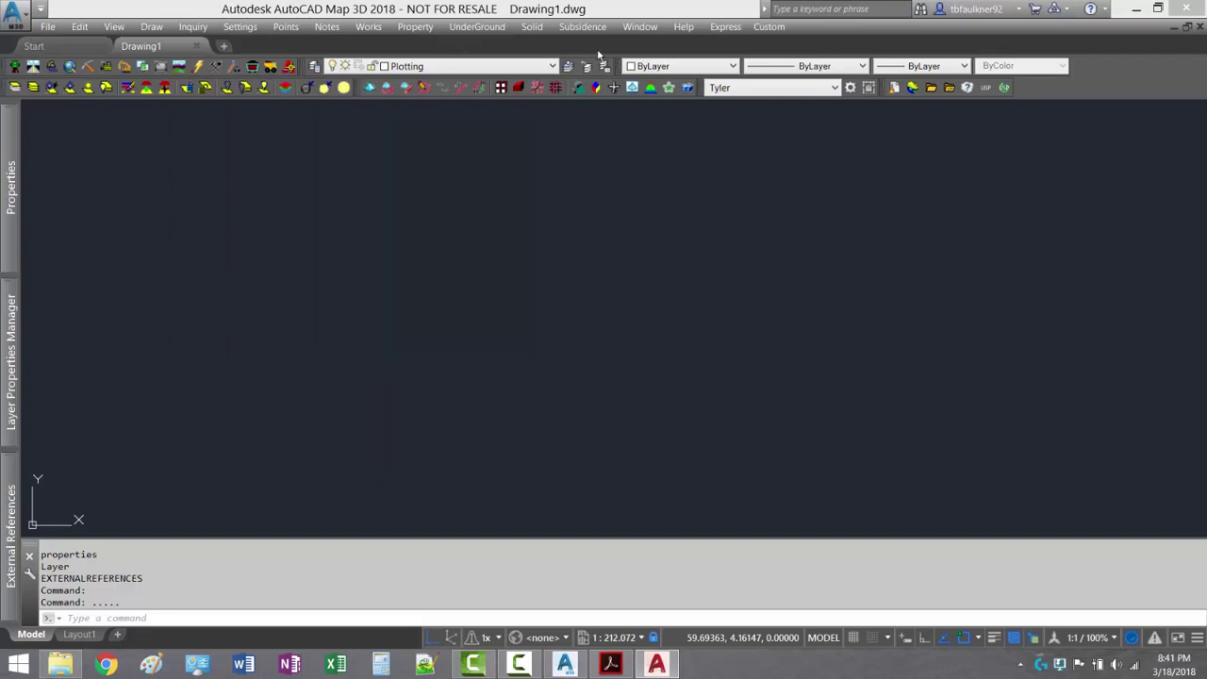
- Display the ribbon with the RIBBON command
type("ribbon")
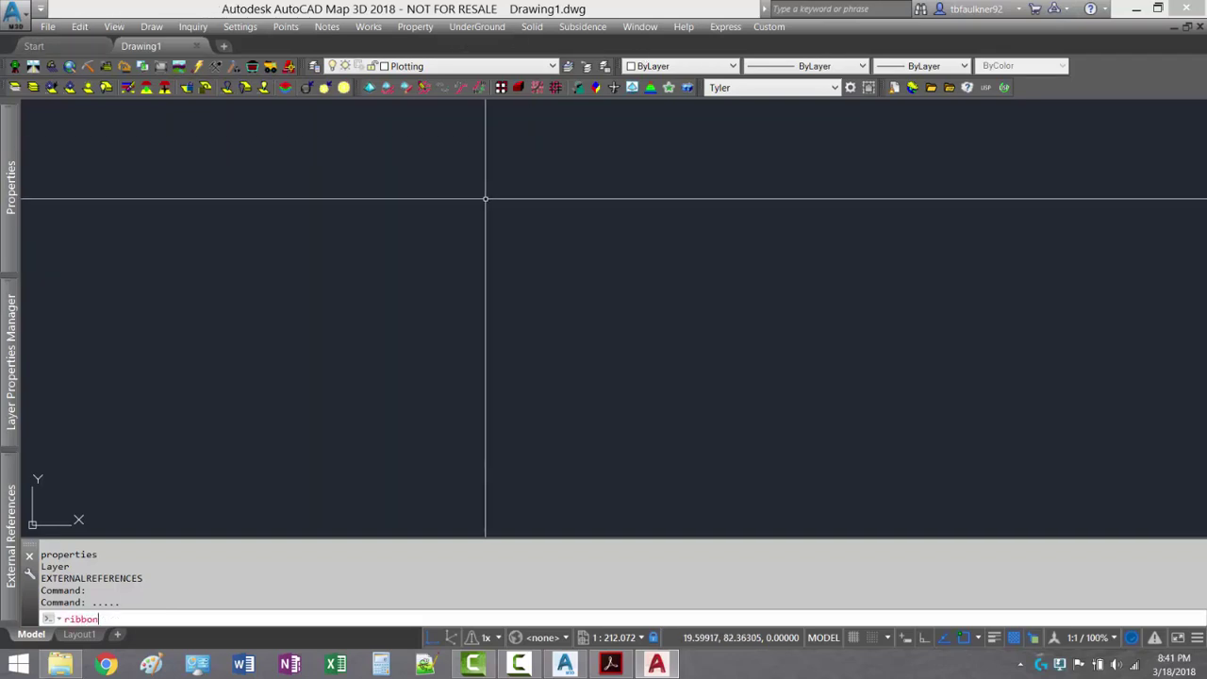
key("Return")
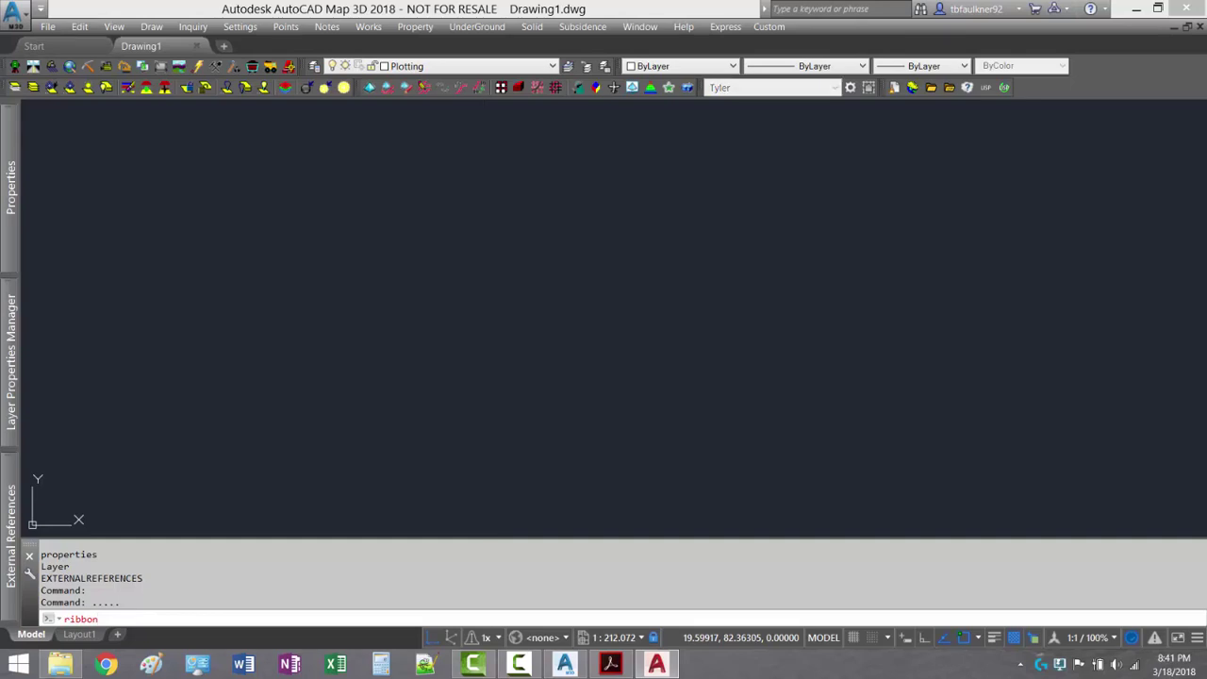
key("Return")
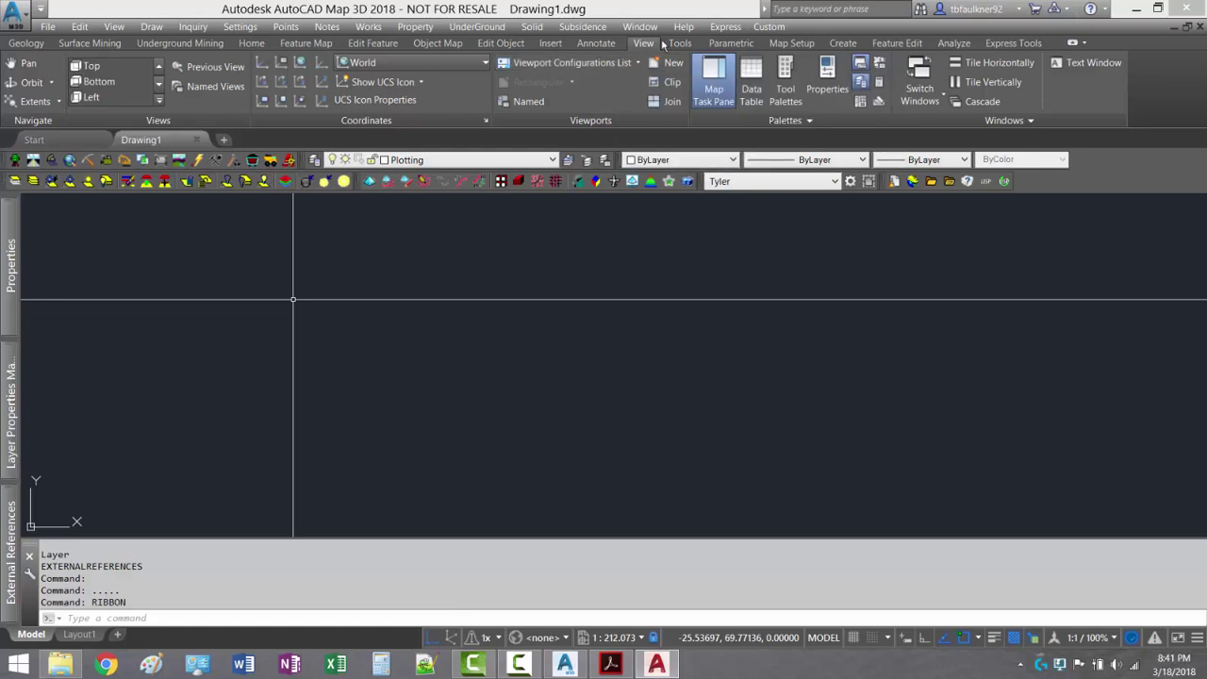
- Examine the ribbon tools for Geology, Surface Mining and Underground Mining, and compare them with the pull-down drawing commands
left_click(26, 43)
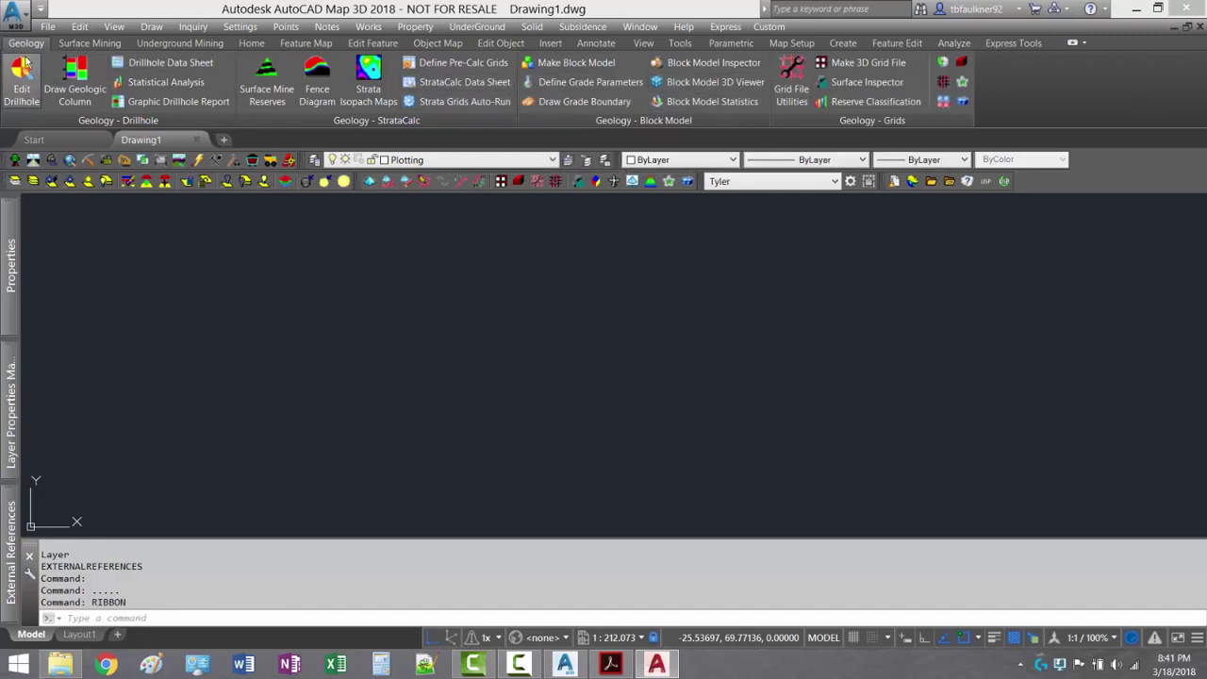
left_click(62, 44)
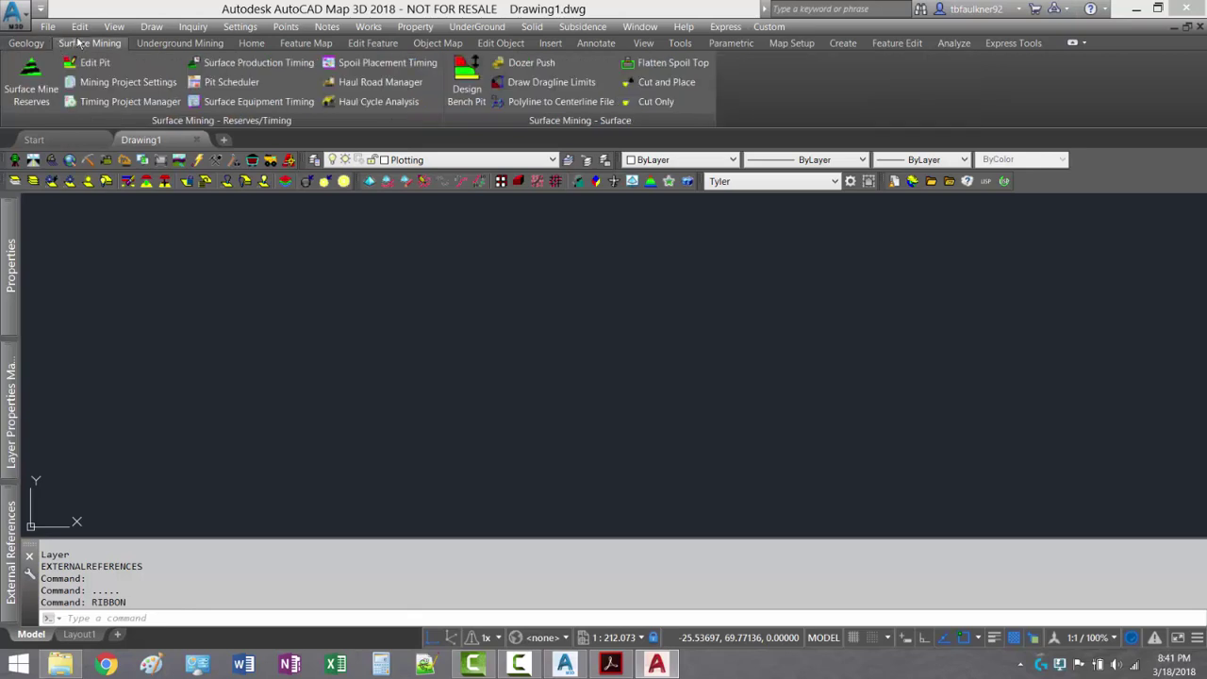
left_click(109, 28)
left_click(108, 29)
left_click(179, 45)
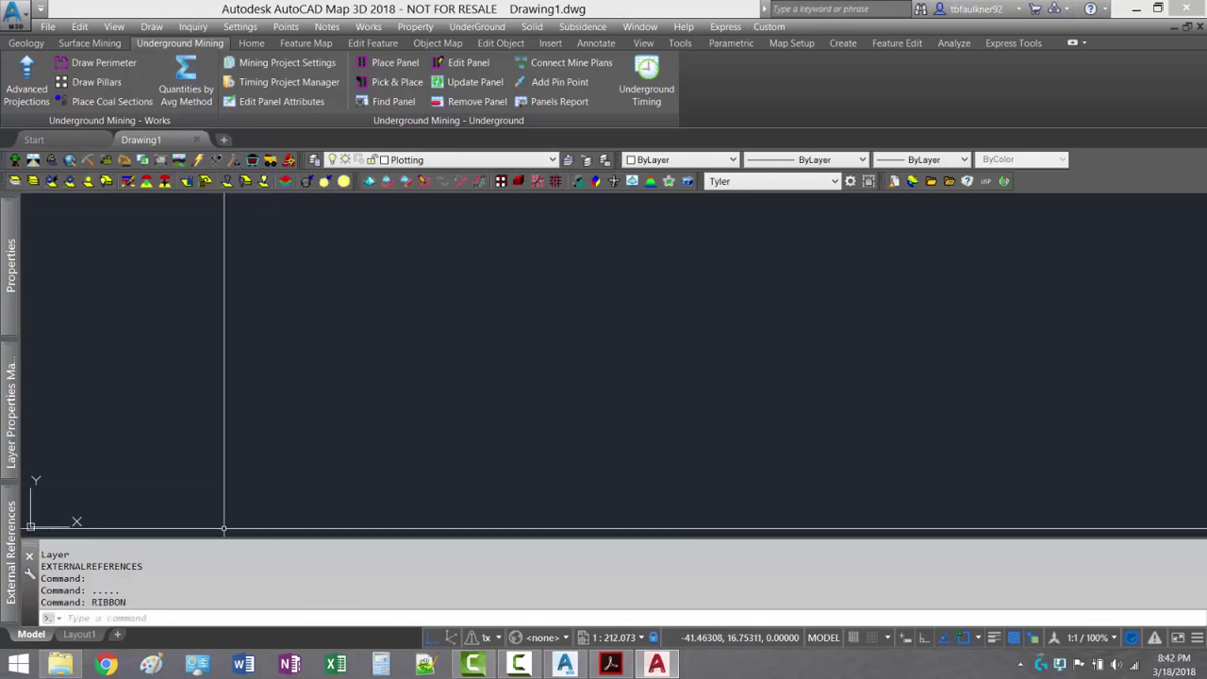
left_click(153, 26)
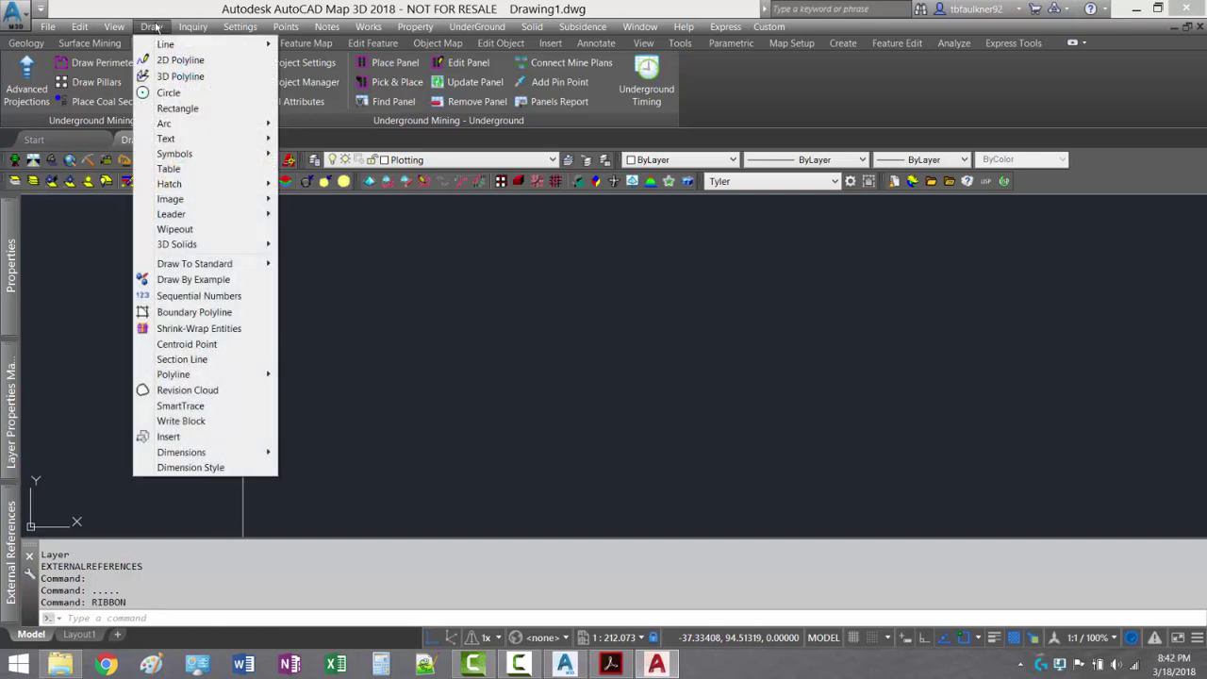
left_click(157, 27)
- Hide the ribbon with the RIBBONCLOSE command
left_click(99, 622)
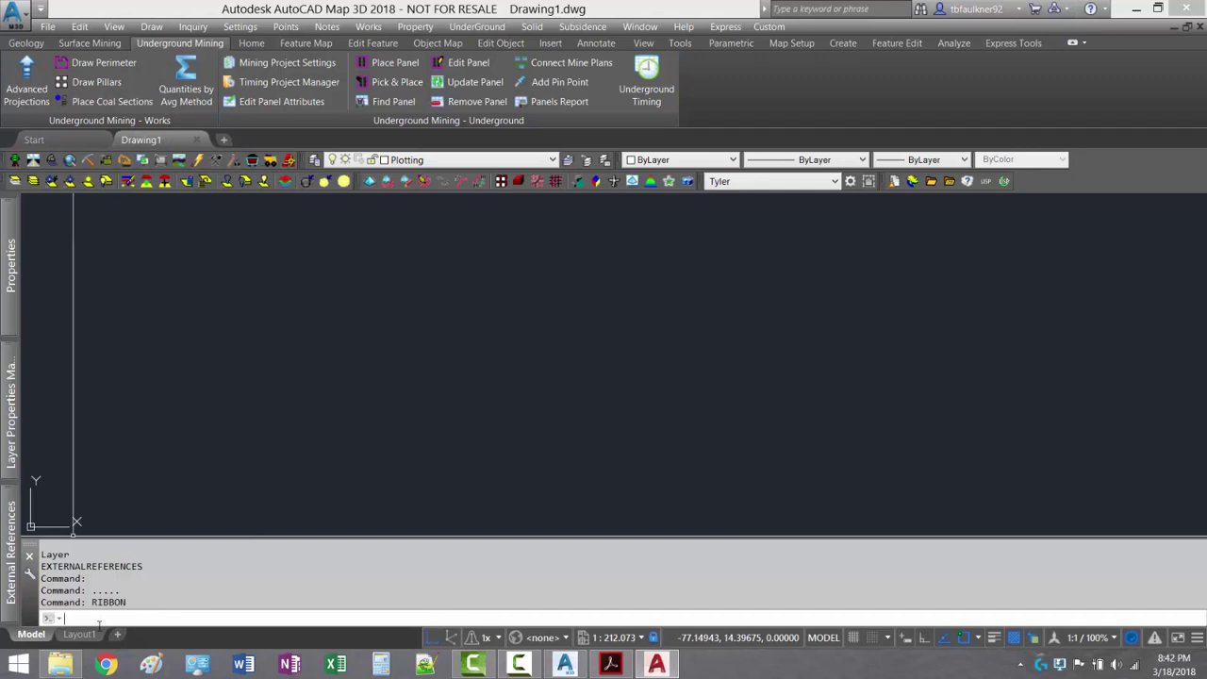
type("RIBBON")
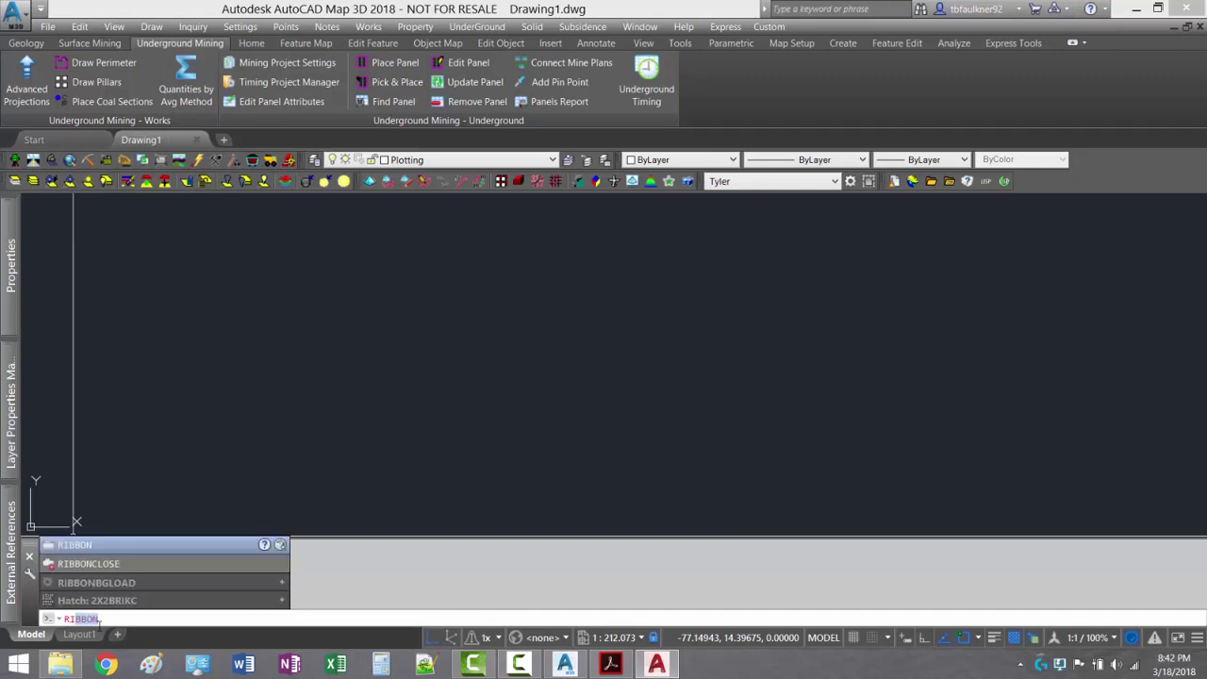
type("CLOSE")
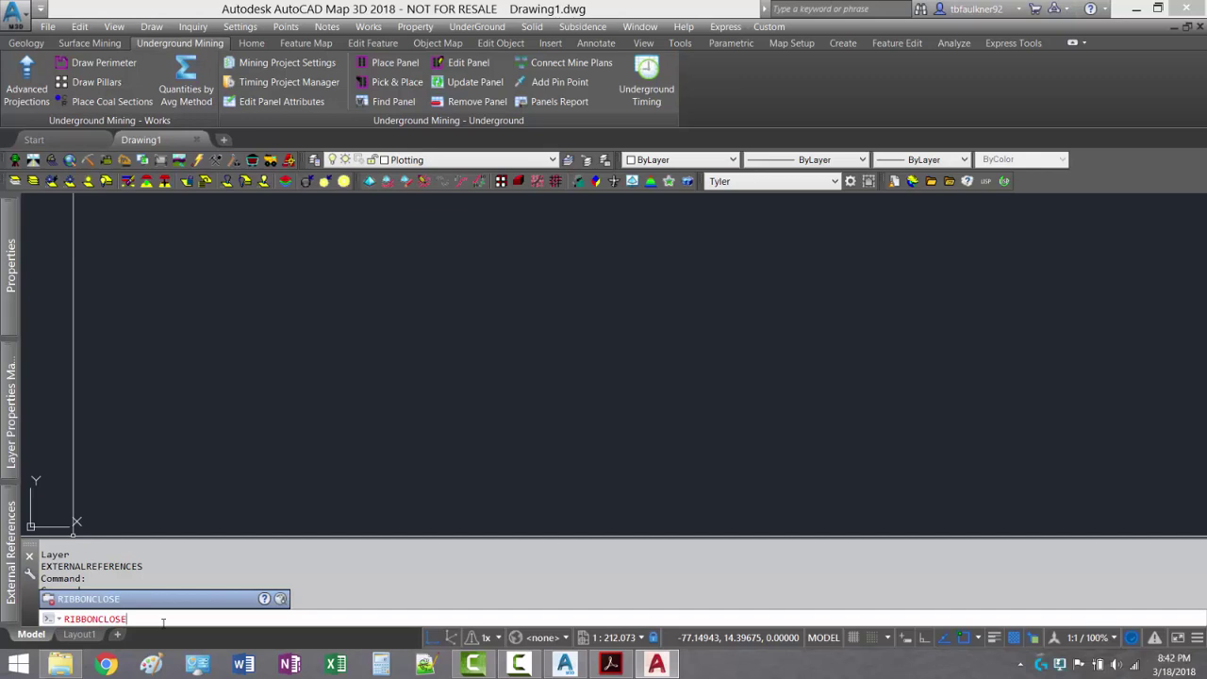
key("Return")
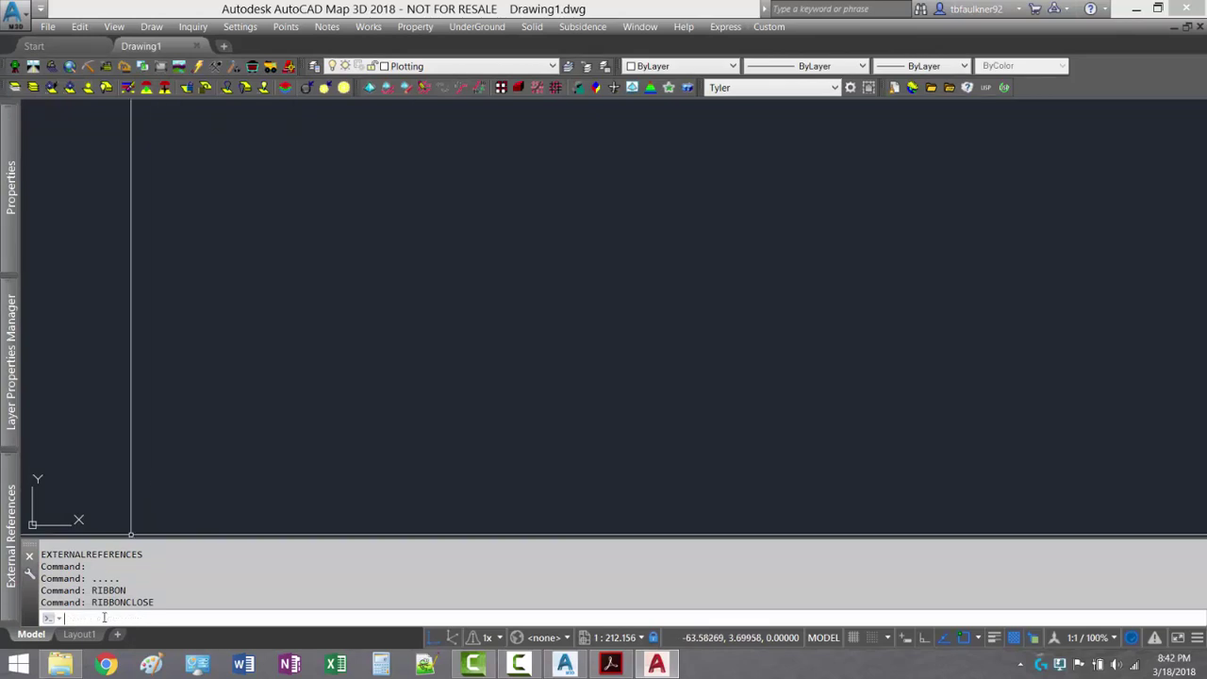
type("RIBBONc")
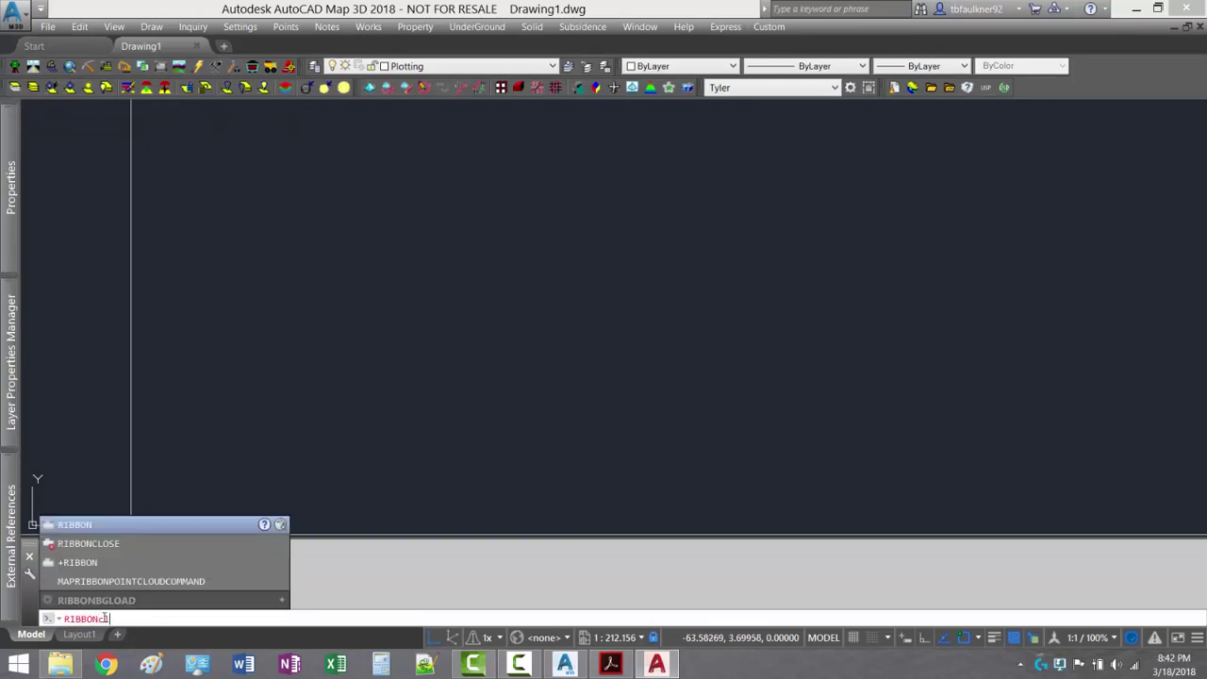
type("lose")
key("Return")
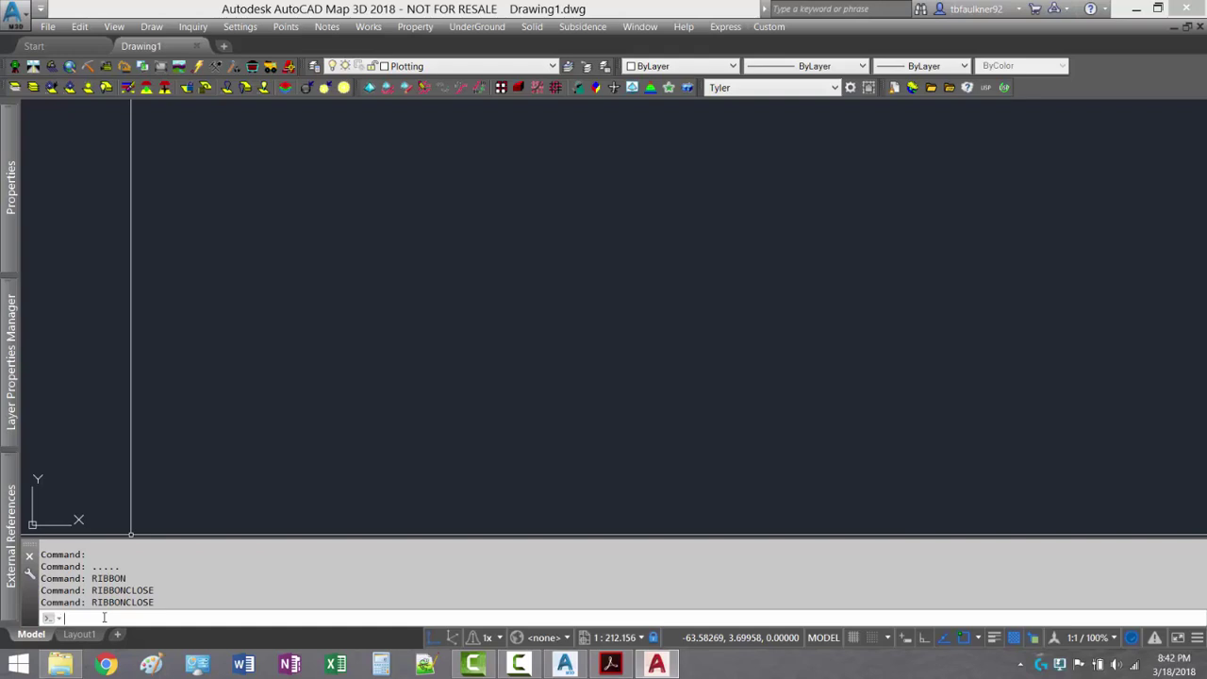
- Display the ribbon again with RIBBON and close it with RIBBONCLOSE
type("RIBBON")
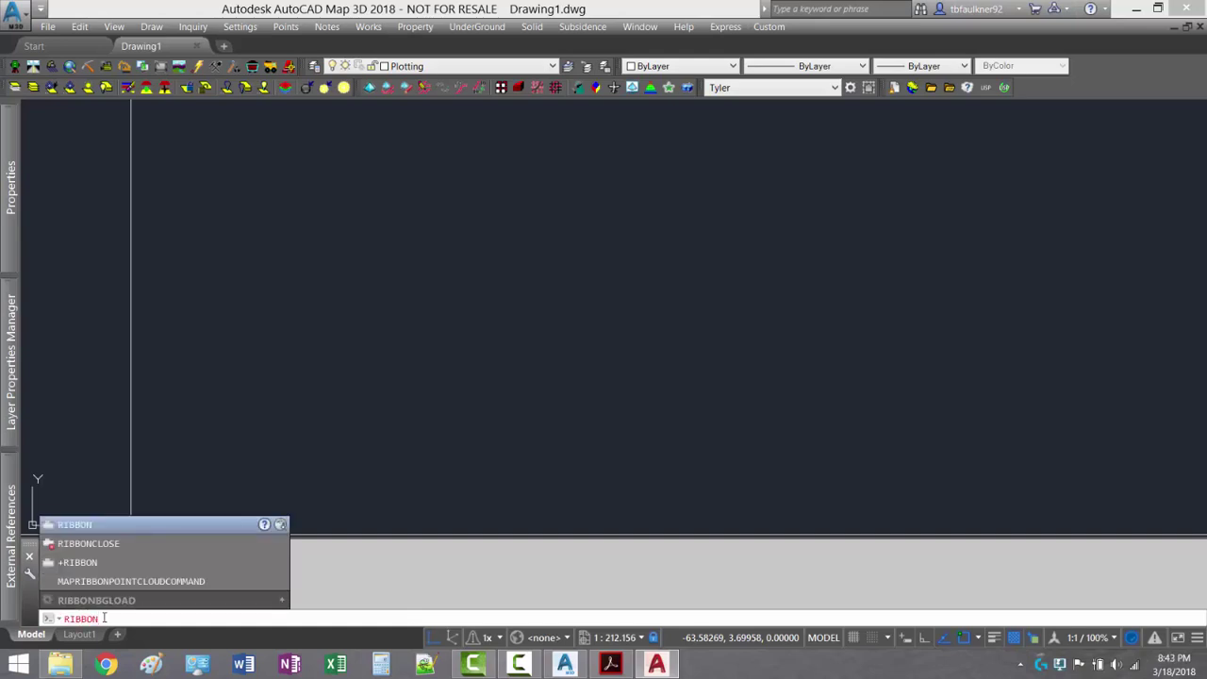
key("Return")
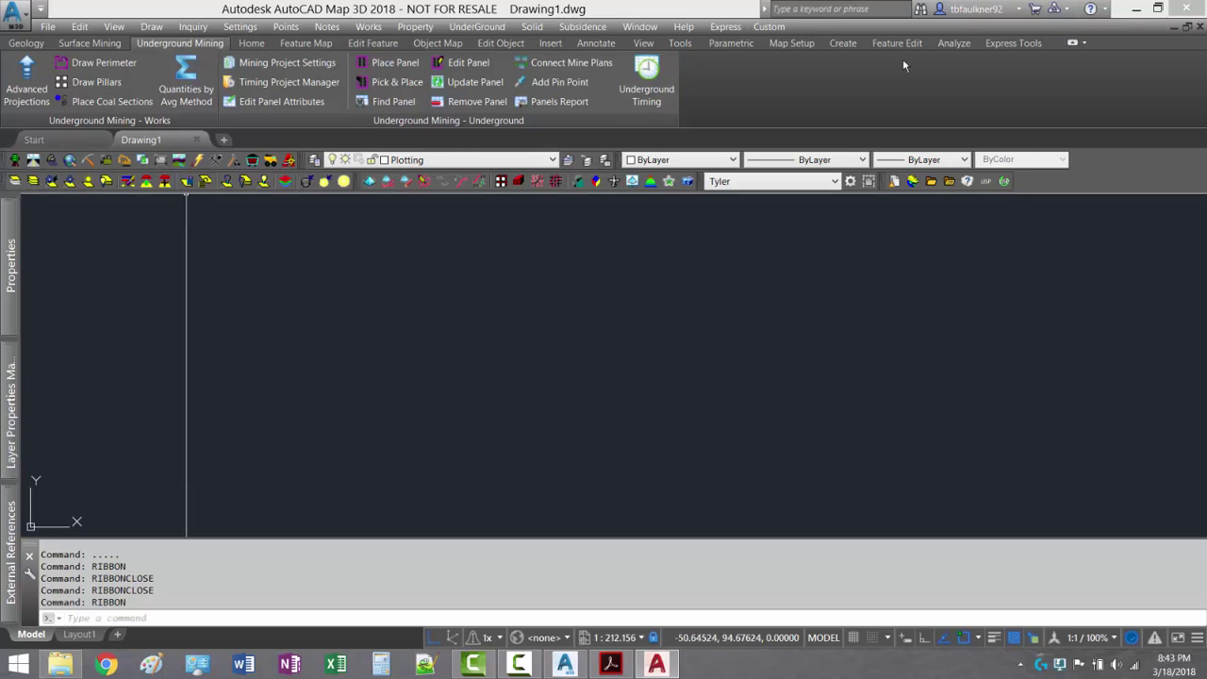
type("ri")
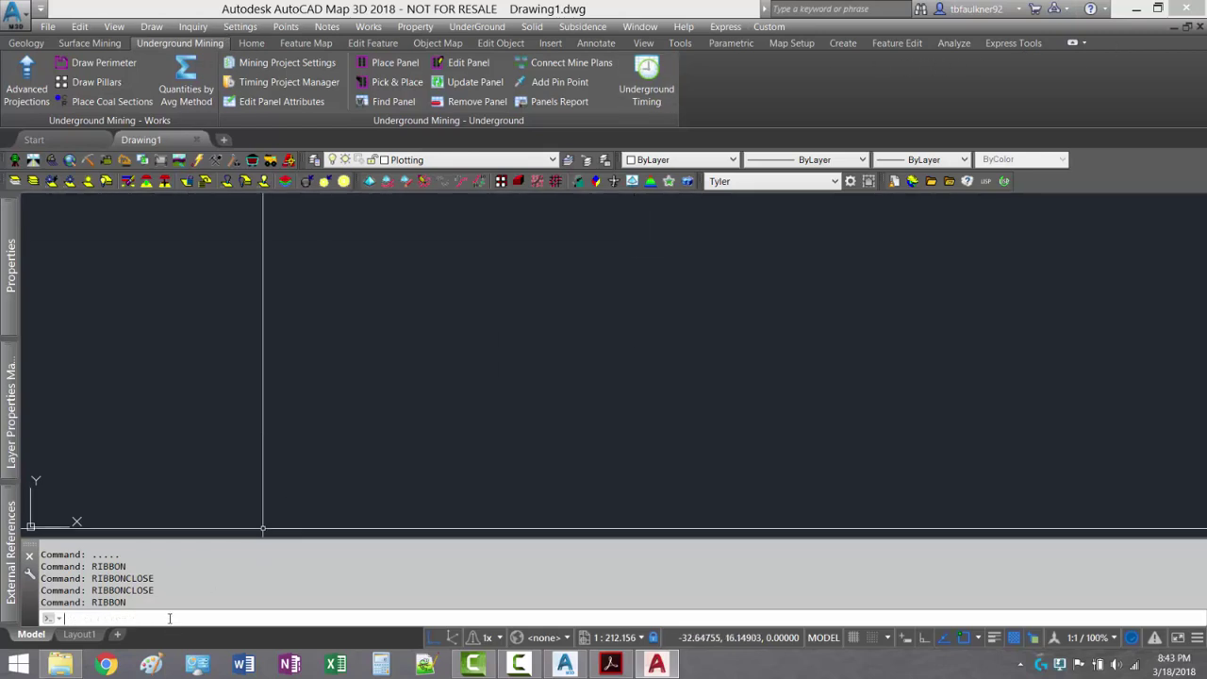
type("bbonclose")
key("Return")
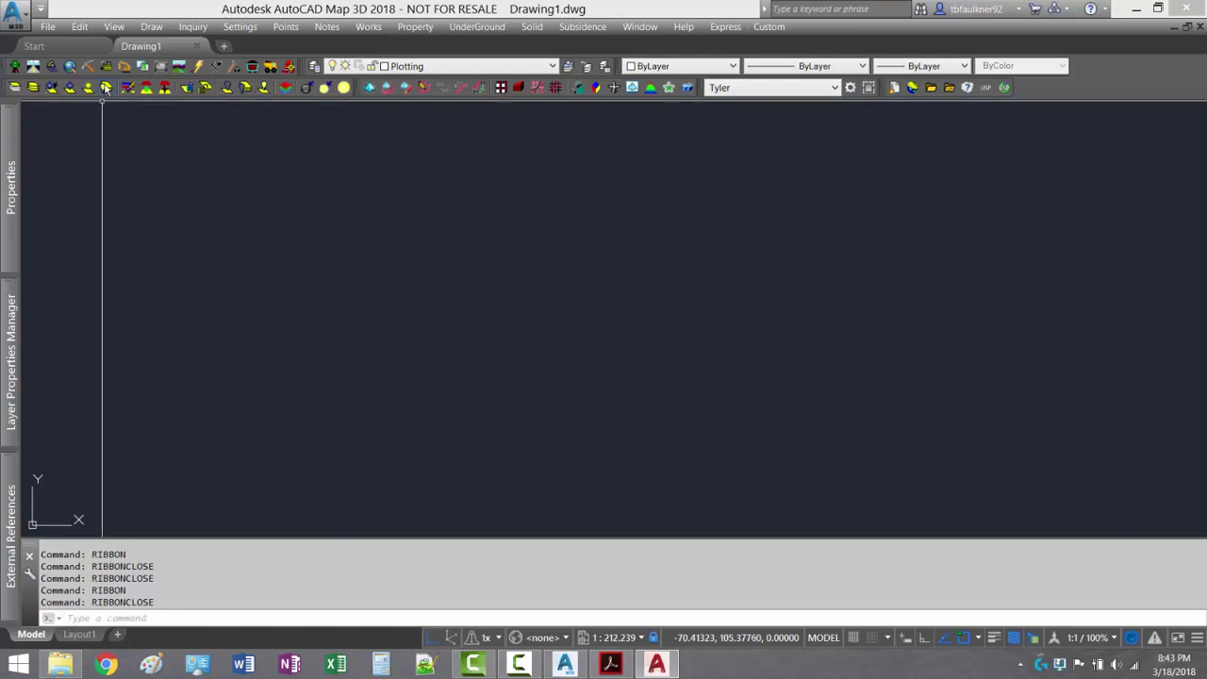
- Switch from Drawing1 to the Start page
left_click(54, 48)
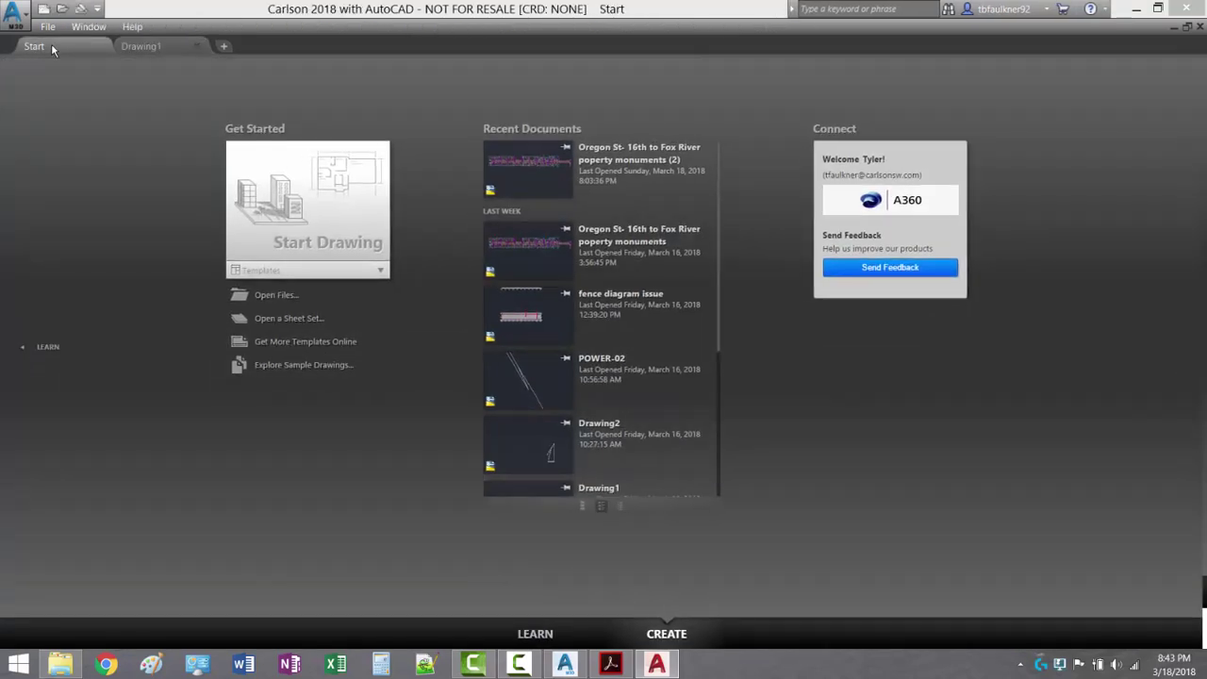
- Return to Drawing1 from the Start page and create a new blank drawing
left_click(159, 49)
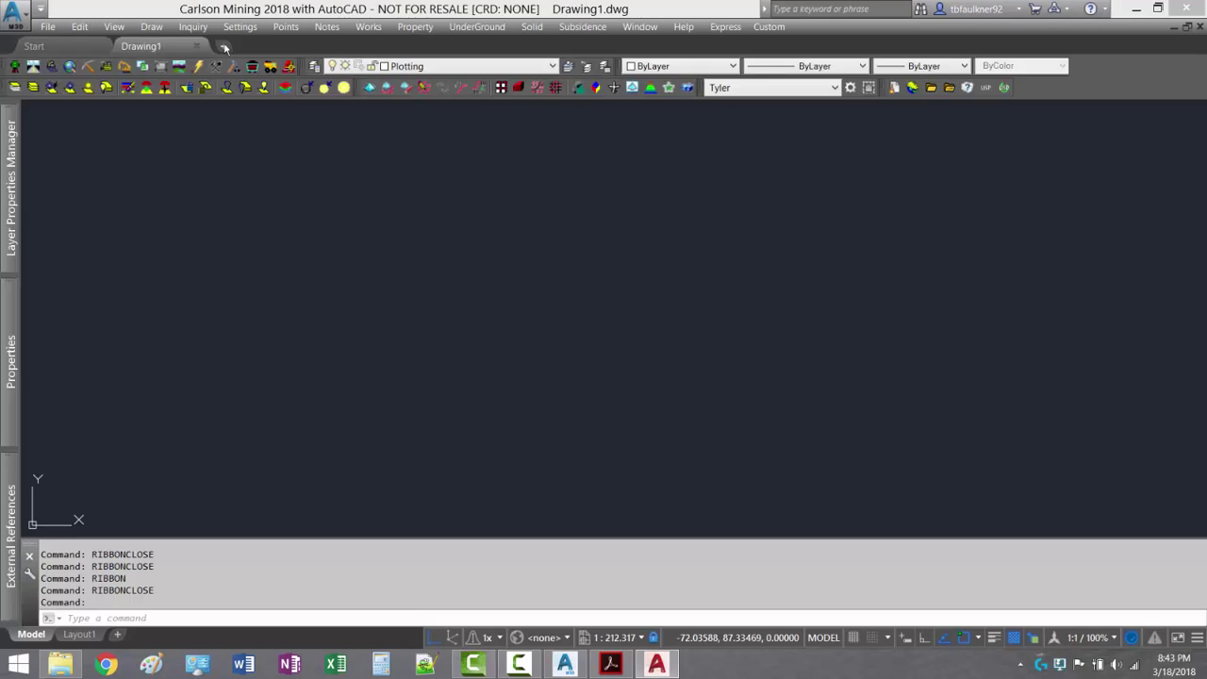
left_click(223, 46)
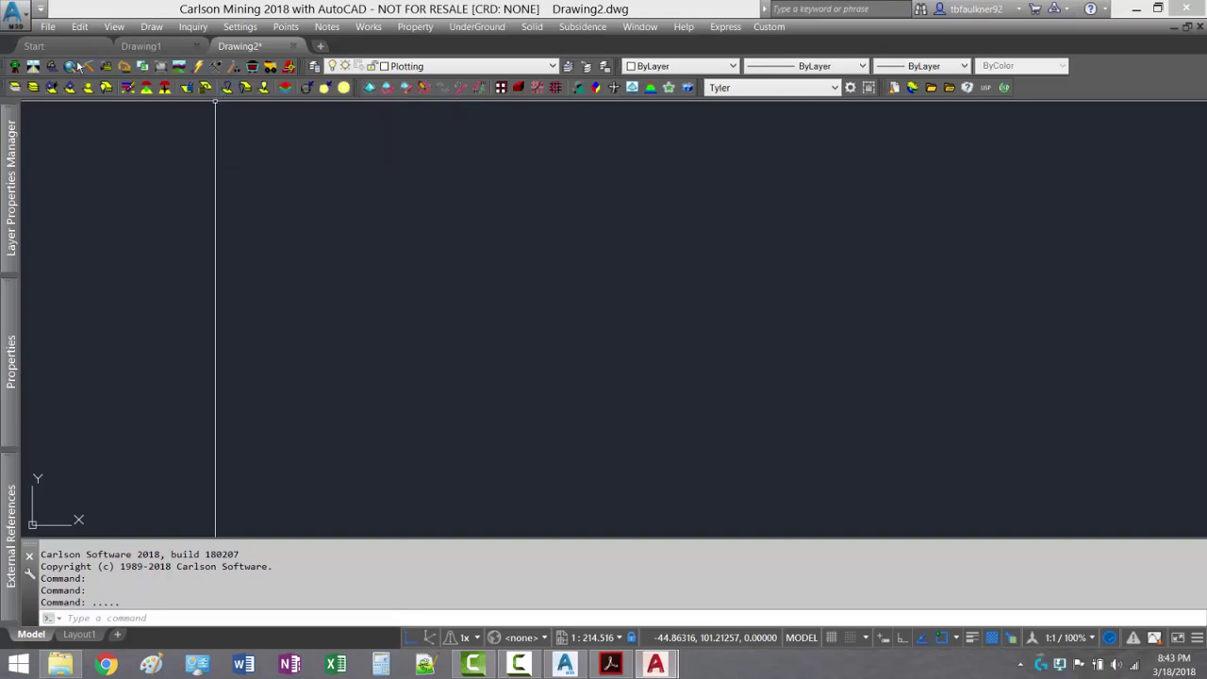
mouse_move(158, 54)
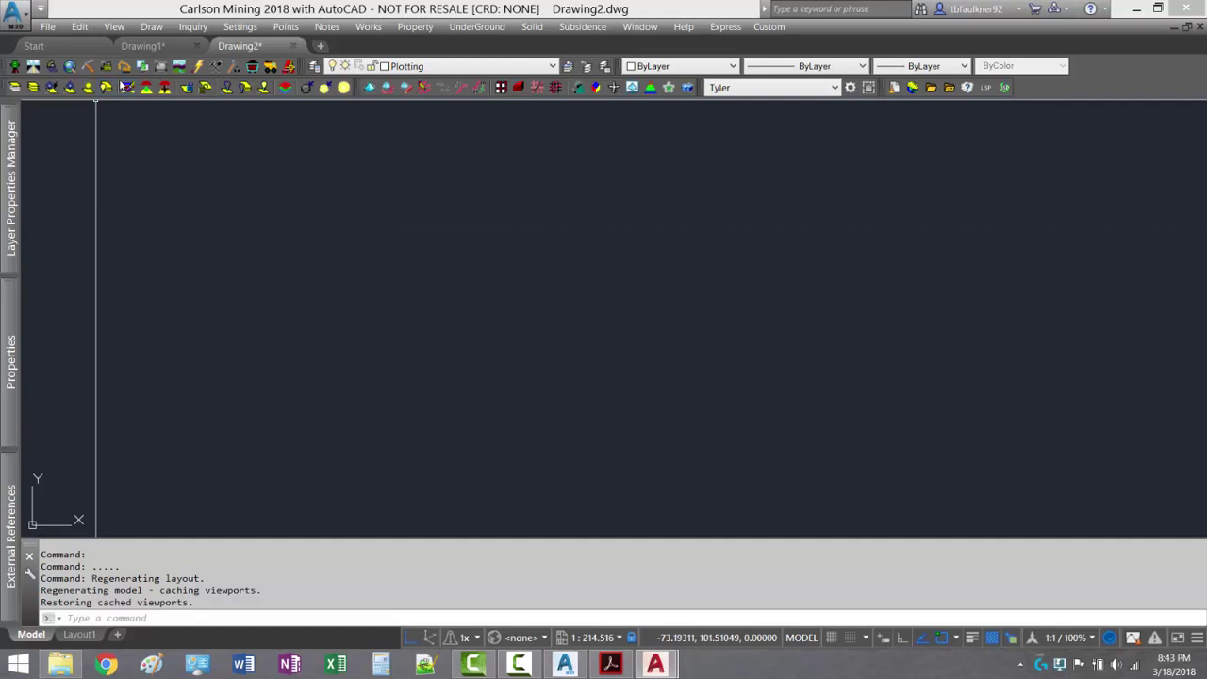
- Examine the available Carlson and AutoCAD toolbars, including which ones are turned on
right_click(134, 81)
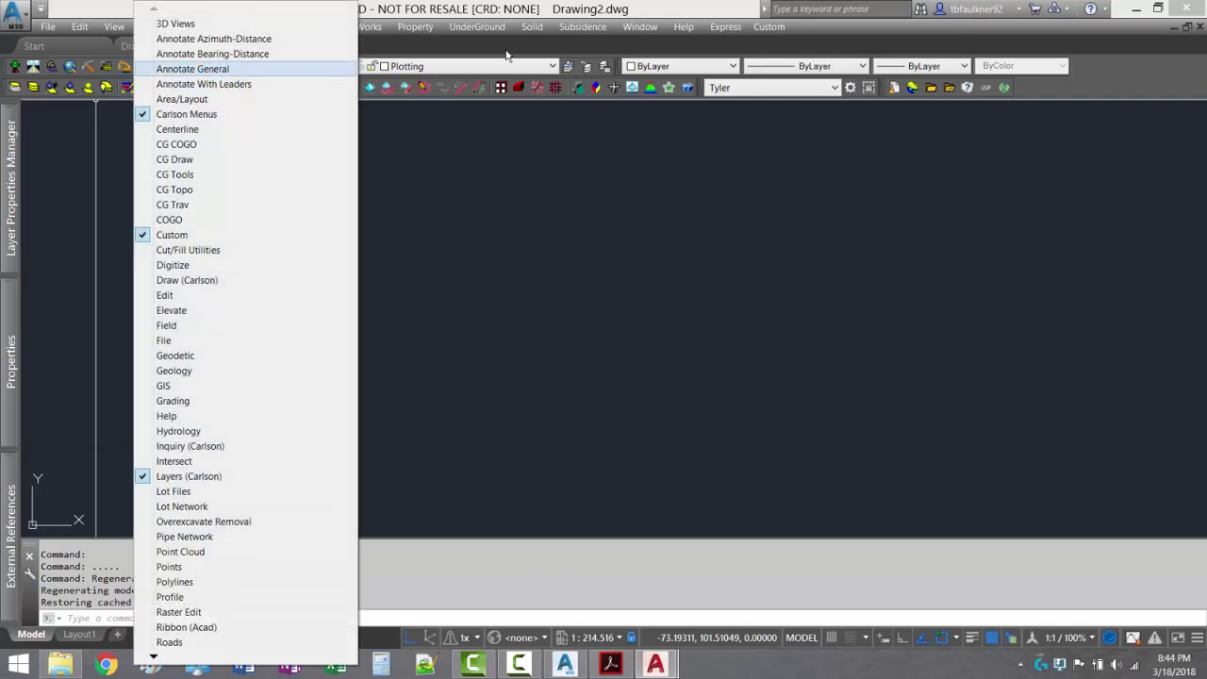
right_click(1088, 79)
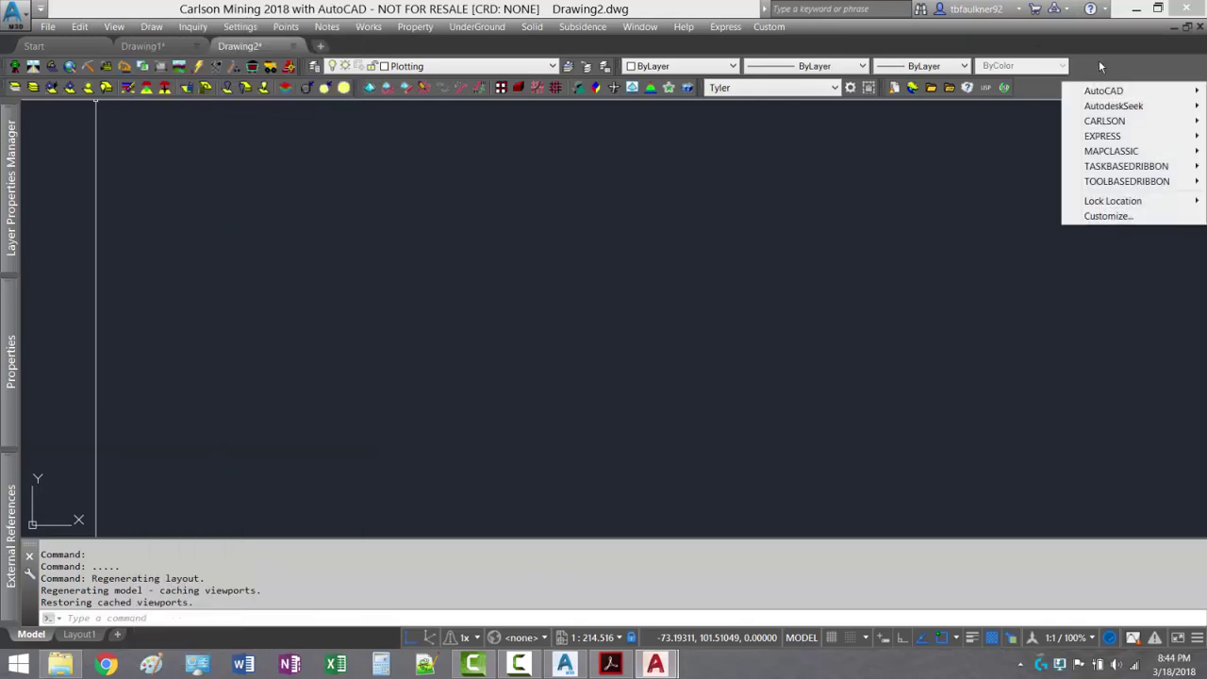
mouse_move(1119, 94)
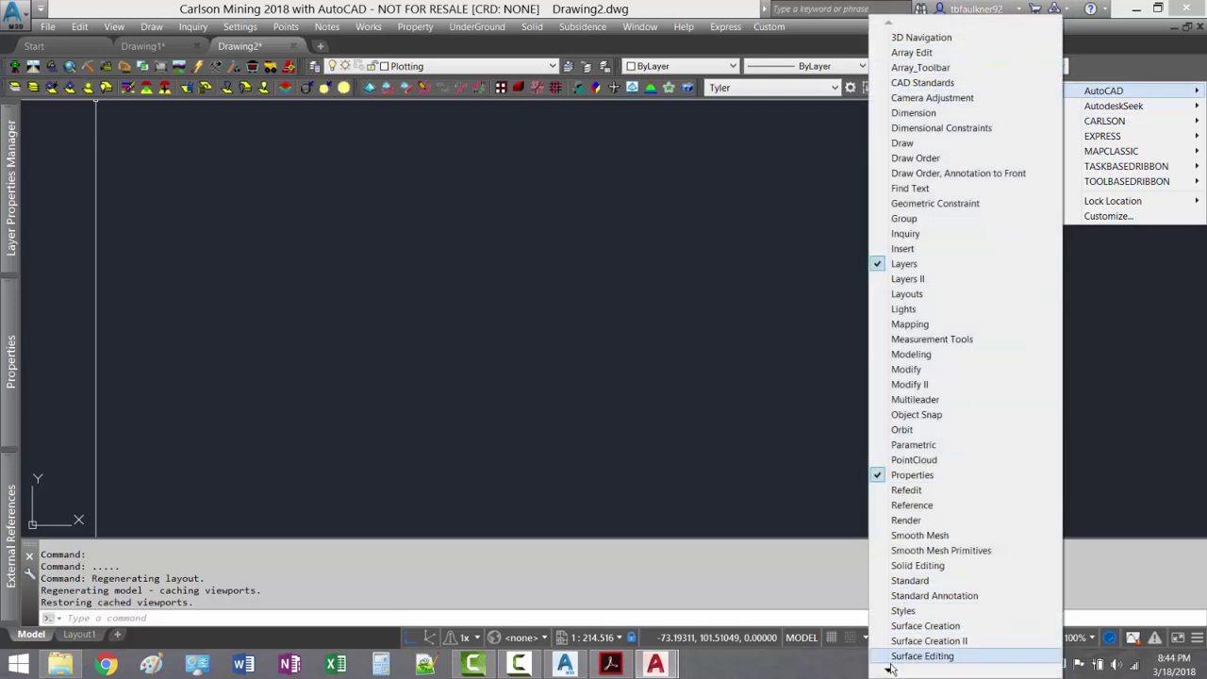
mouse_move(889, 670)
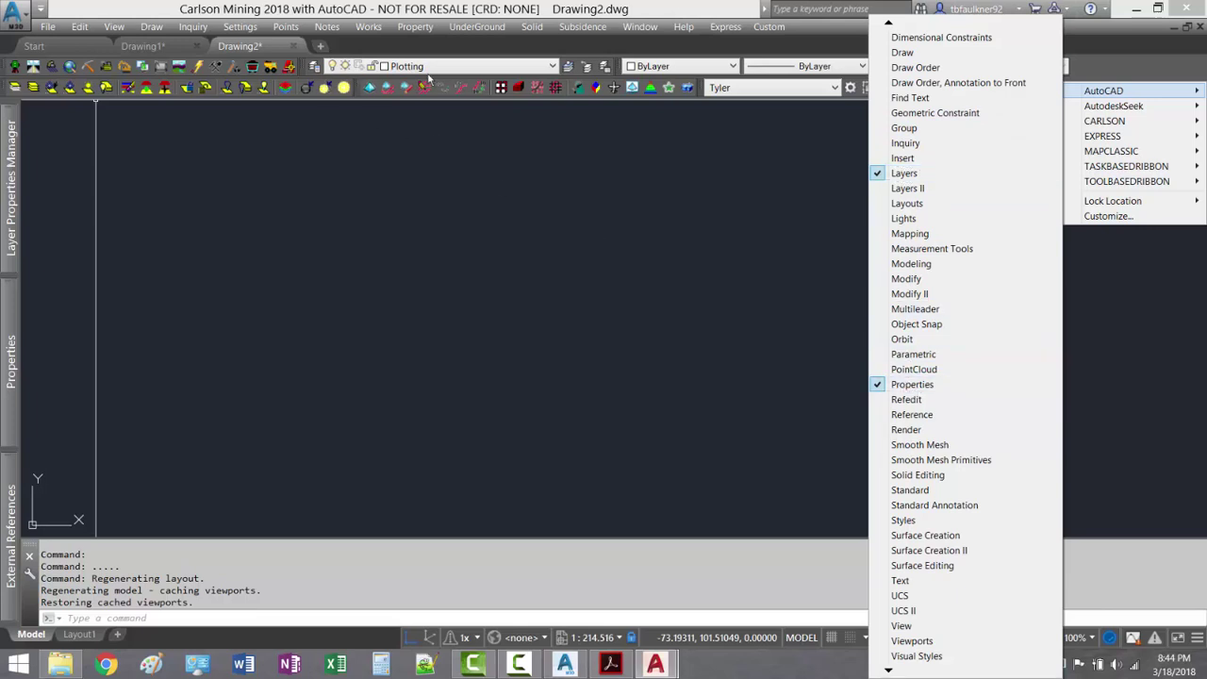
- Float the Properties toolbar over the drawing area and dock it back beside the Layers toolbar
left_click(618, 73)
left_click_drag(618, 74, 521, 209)
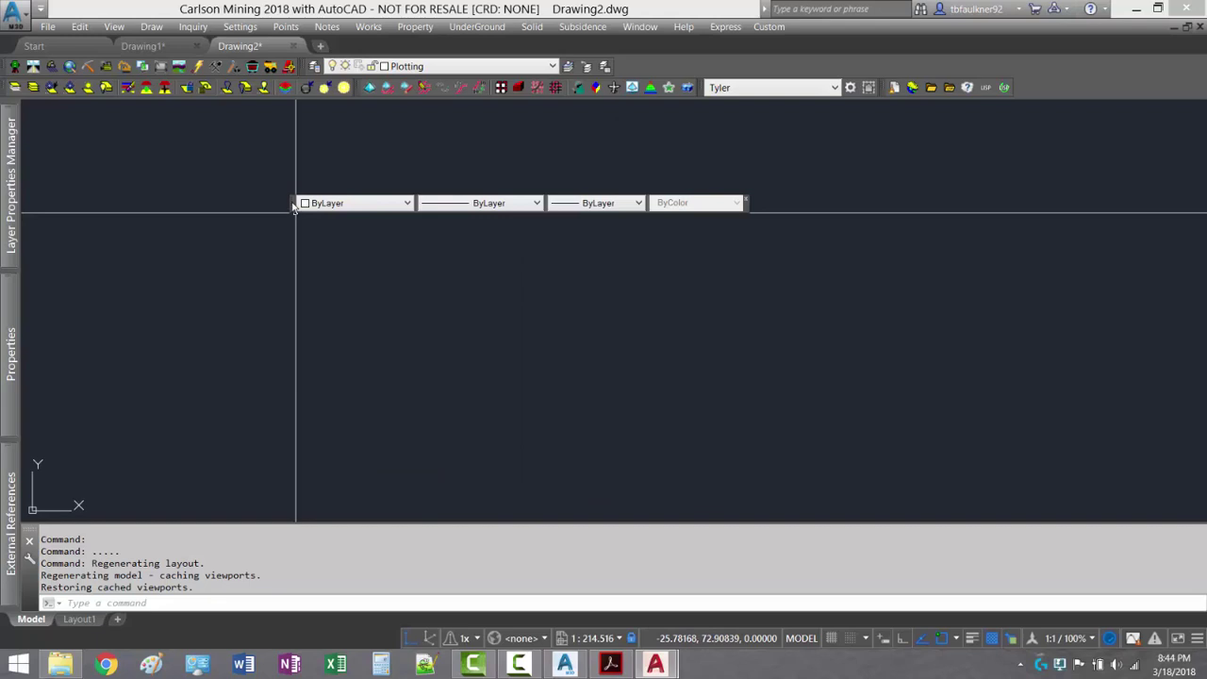
mouse_move(293, 210)
left_mouse_down()
mouse_move(345, 216)
mouse_move(405, 125)
left_mouse_up()
left_click_drag(624, 66, 626, 68)
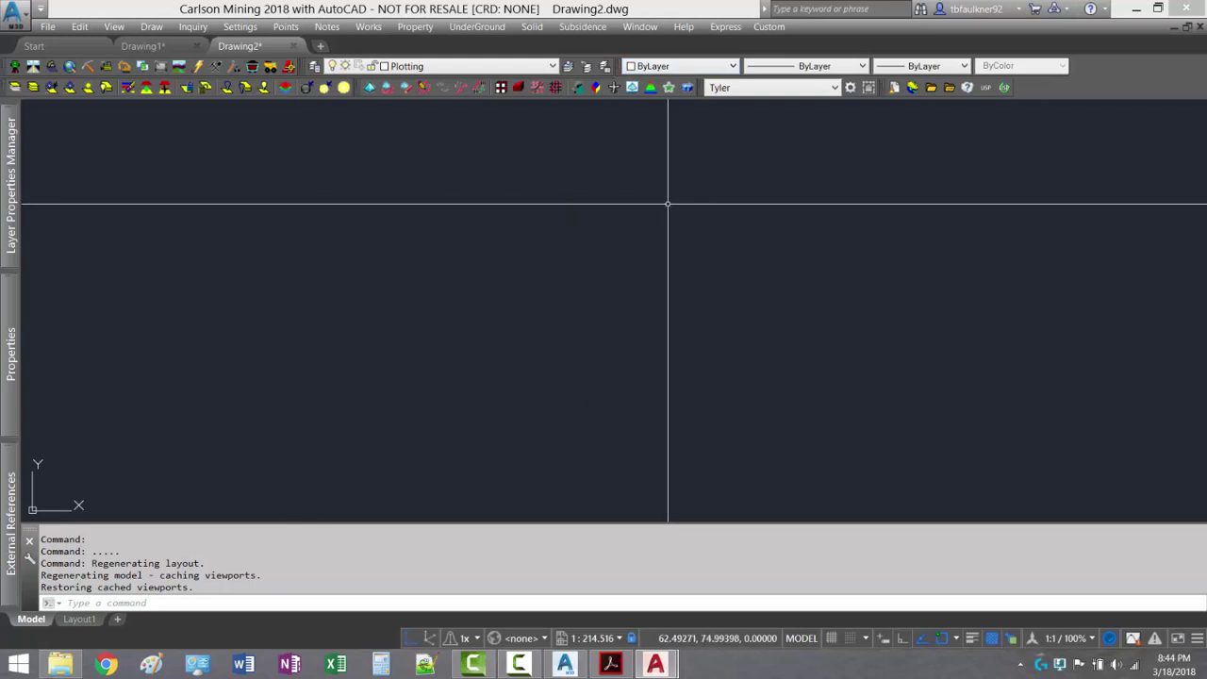
- Compare the AutoCAD toolbar list with the CARLSON toolbar list and close the lists
right_click(1080, 91)
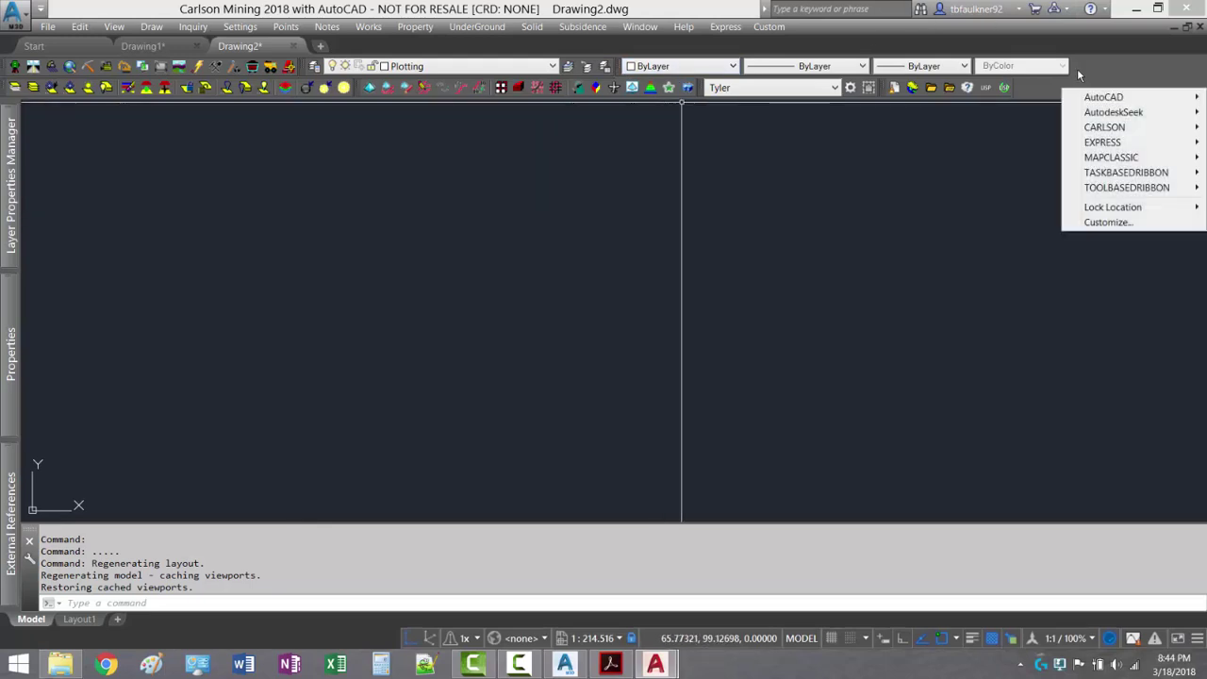
mouse_move(1099, 102)
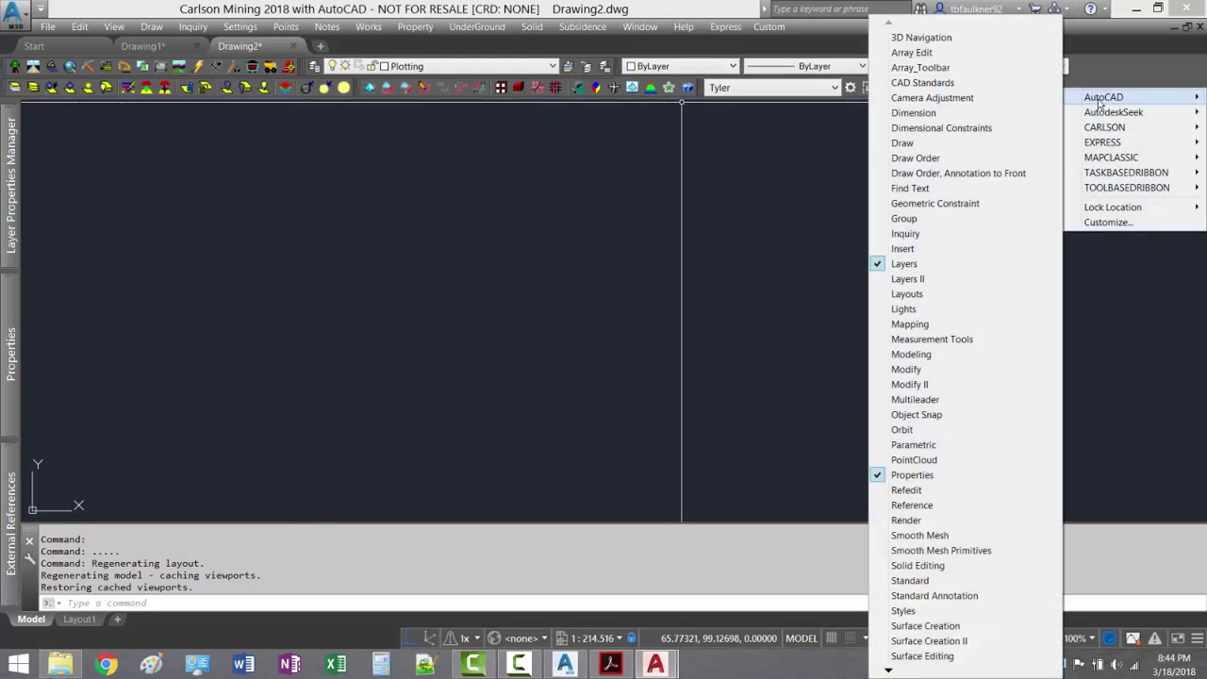
mouse_move(1102, 129)
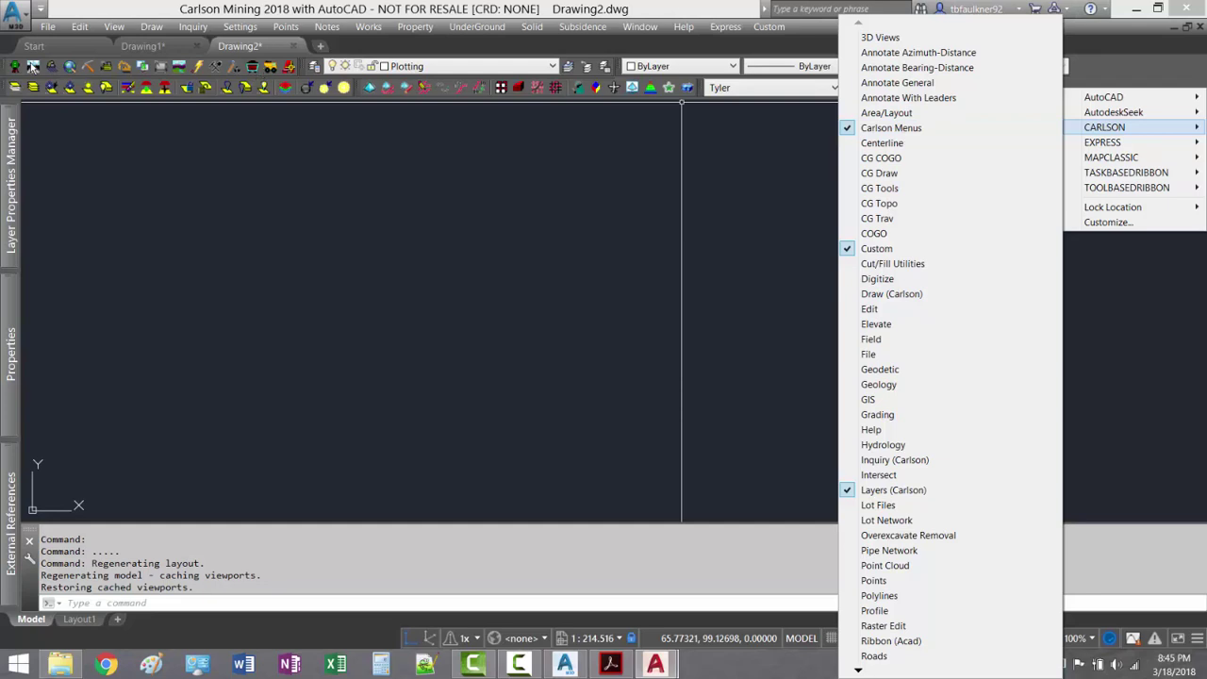
left_click(370, 43)
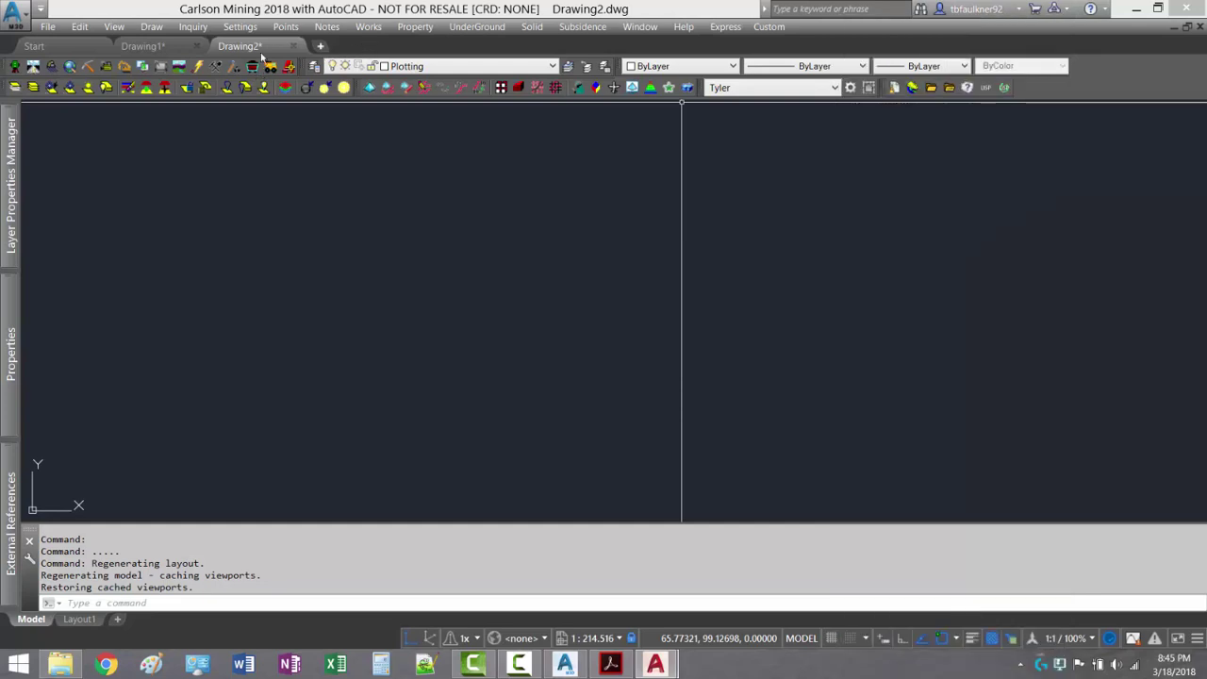
- Load the Carlson Survey, Civil and Hydrology menus one after another
left_click(15, 66)
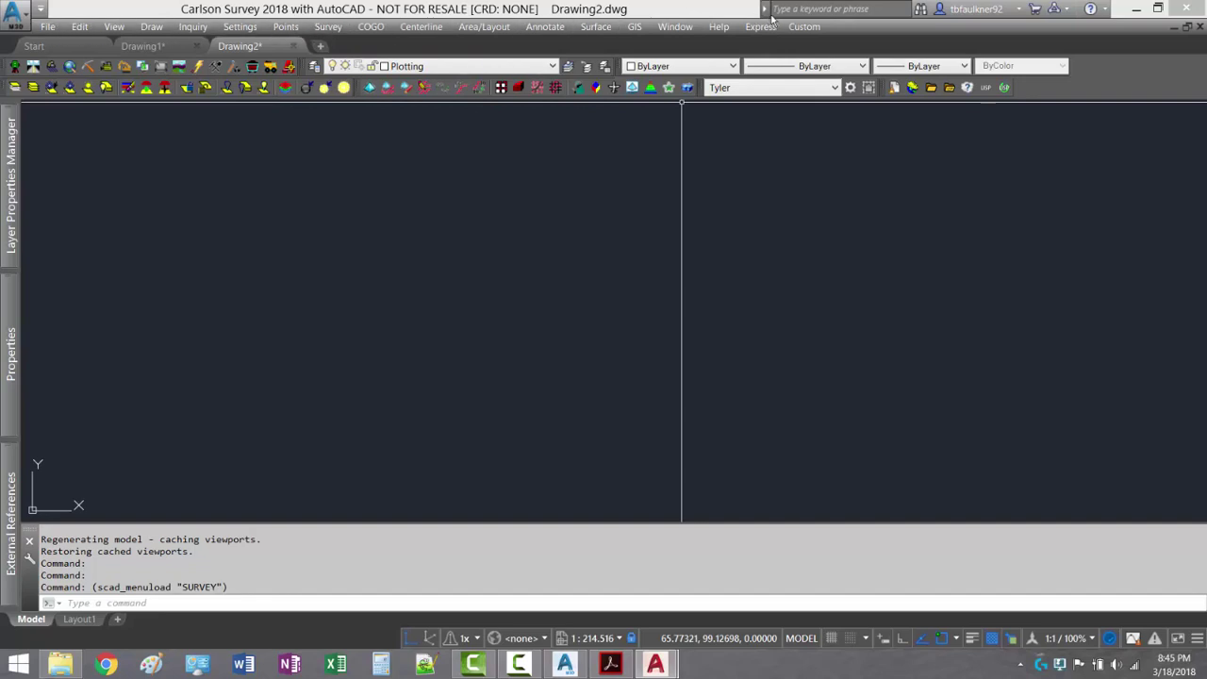
left_click(32, 67)
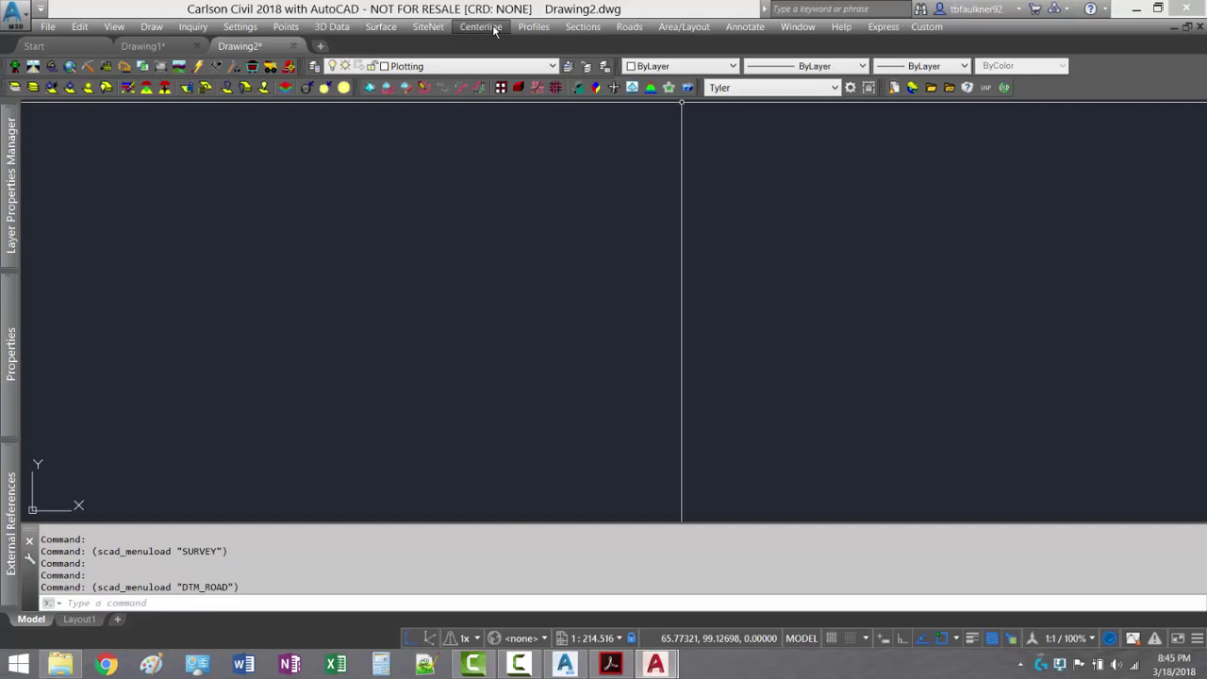
left_click(60, 70)
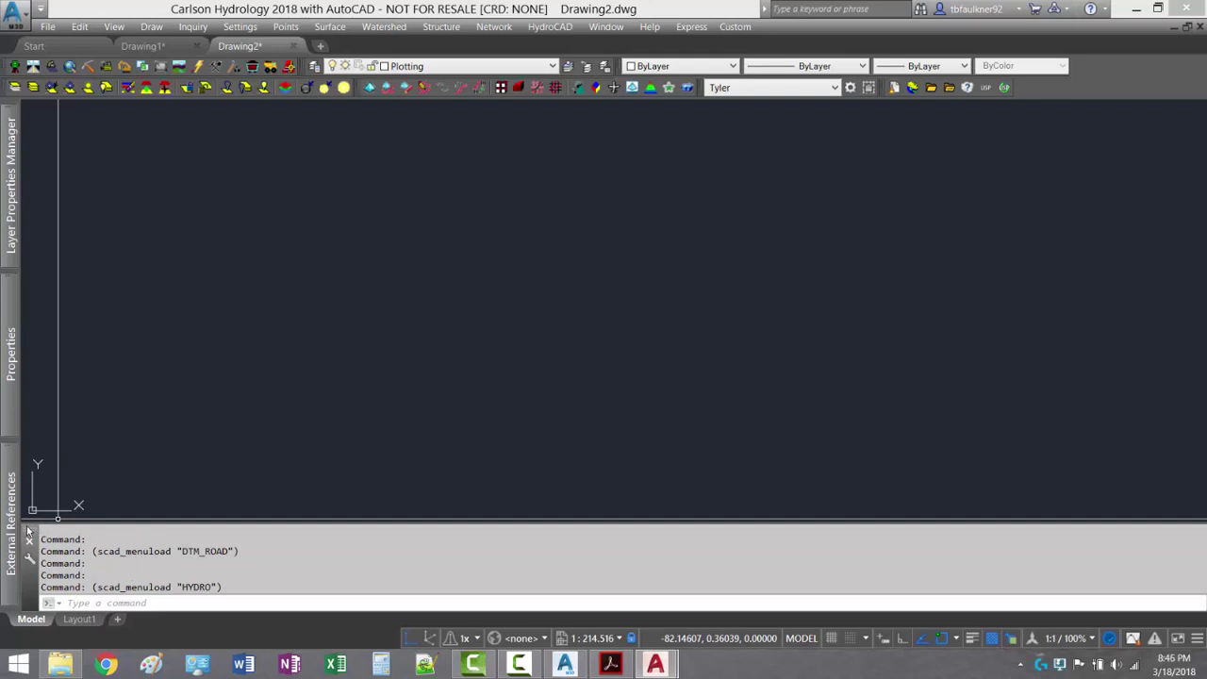
- Try moving the docked command line window and make it slightly taller
mouse_move(29, 533)
left_mouse_down()
mouse_move(94, 520)
mouse_move(226, 432)
mouse_move(288, 463)
mouse_move(396, 472)
mouse_move(238, 600)
mouse_move(179, 621)
left_mouse_up()
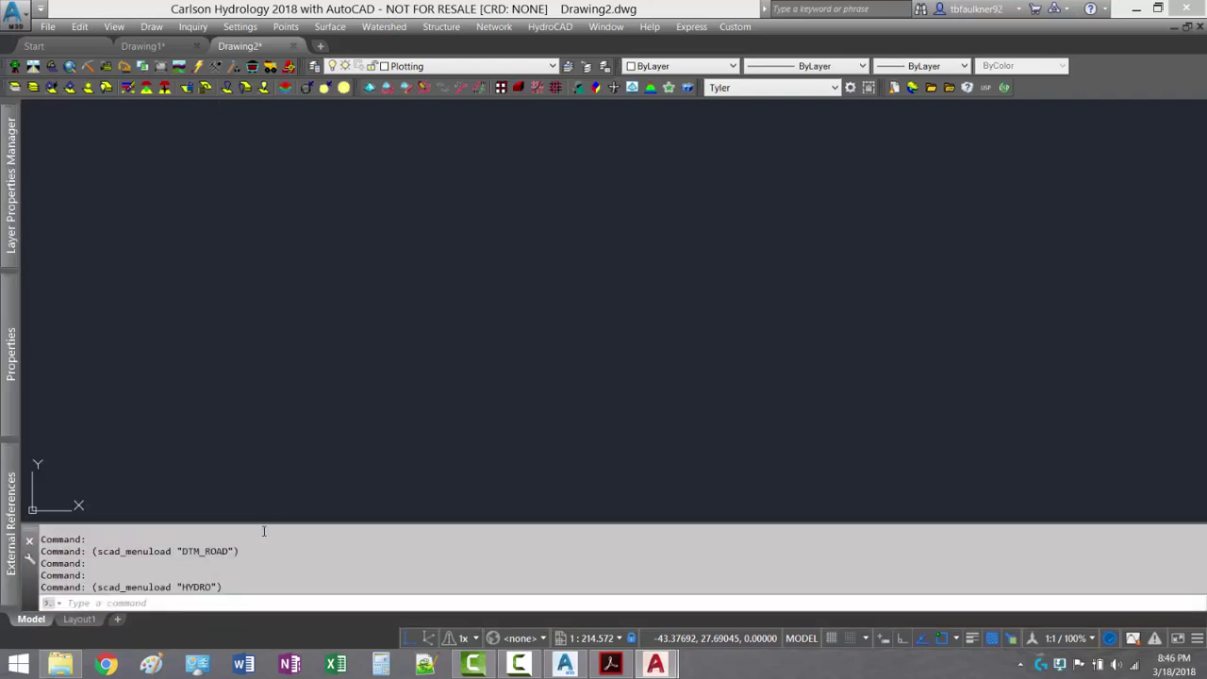
mouse_move(257, 523)
left_mouse_down()
mouse_move(258, 481)
mouse_move(258, 520)
left_mouse_up()
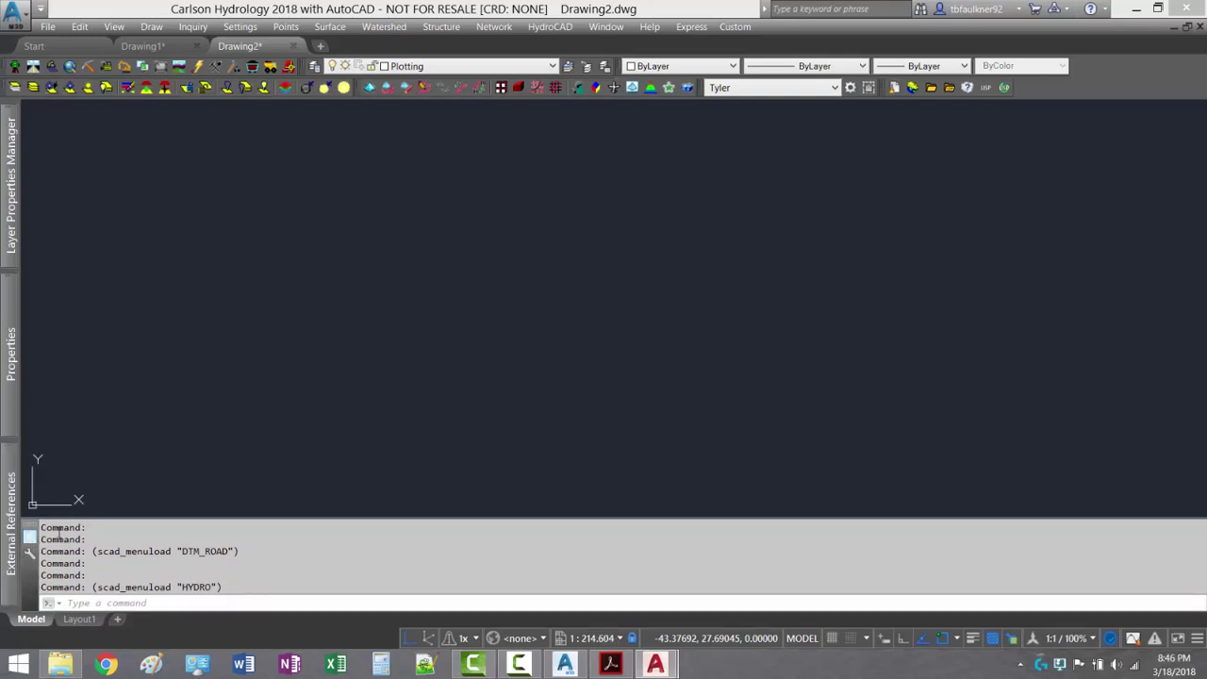
- Close the Command Line window and display it again
left_click(29, 536)
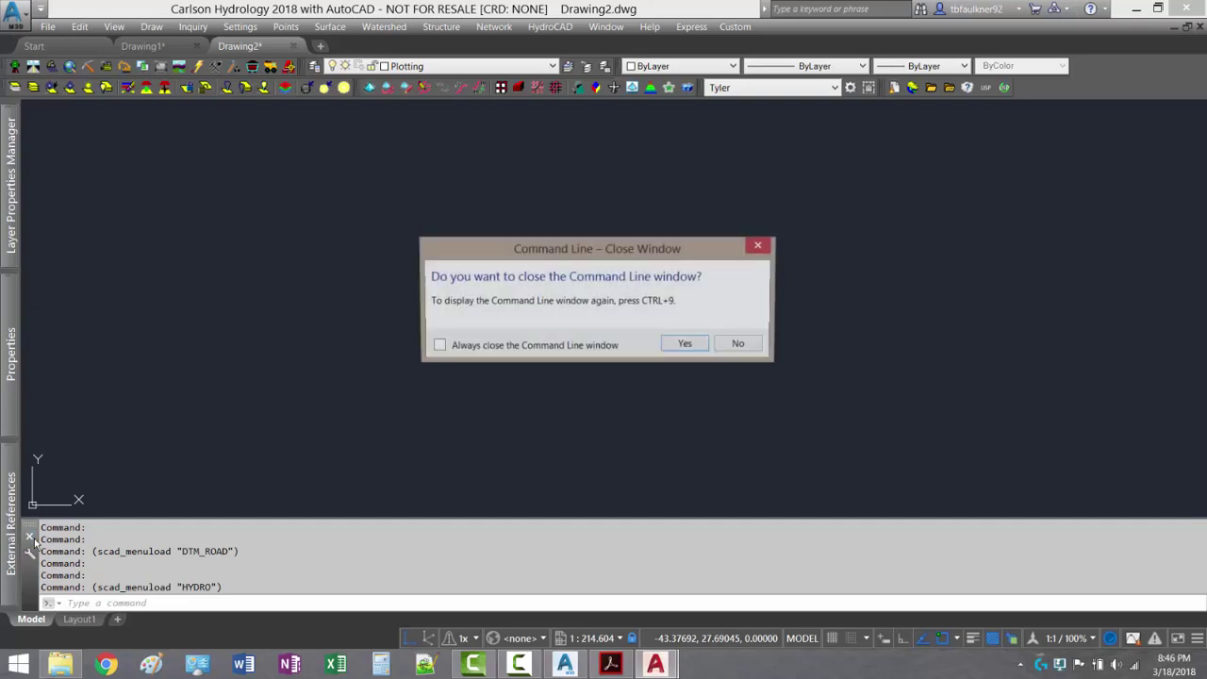
left_click_drag(593, 256, 588, 234)
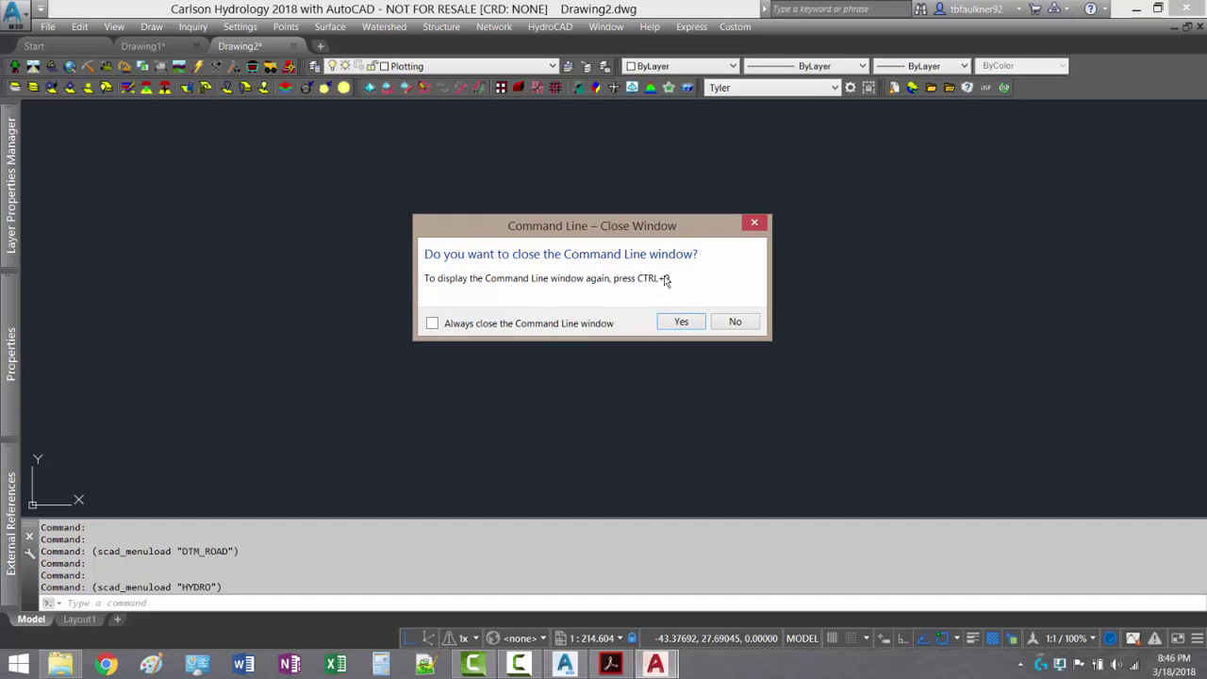
left_click(682, 323)
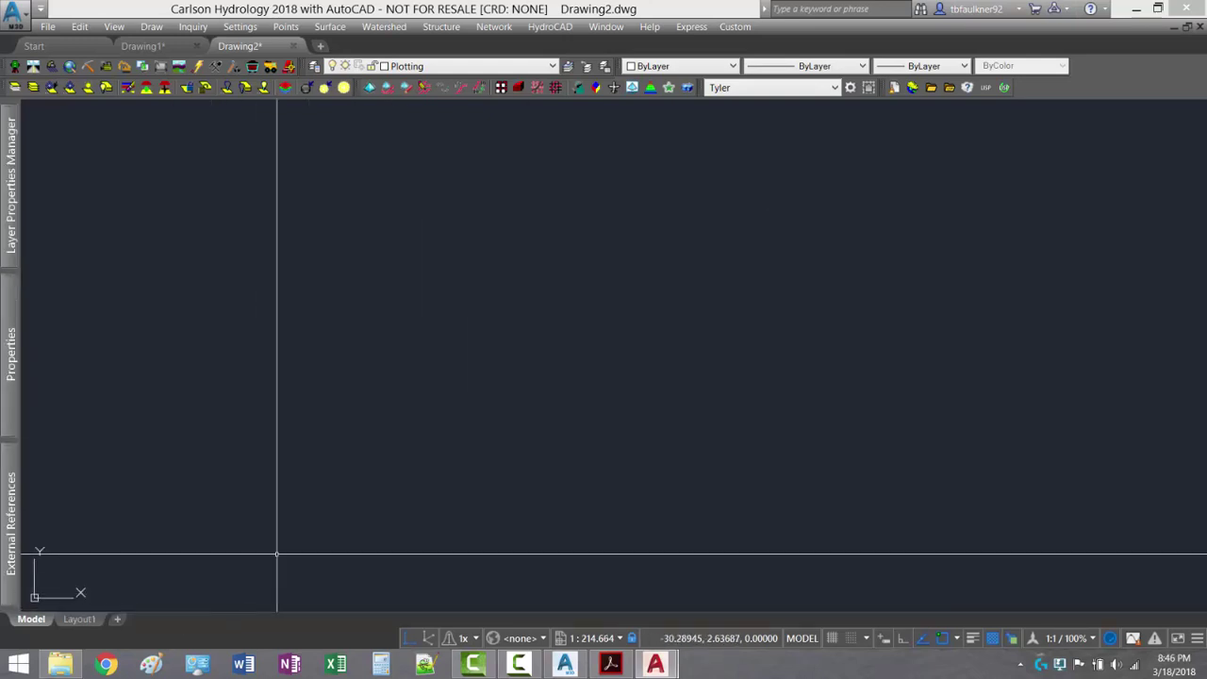
key("ctrl+9")
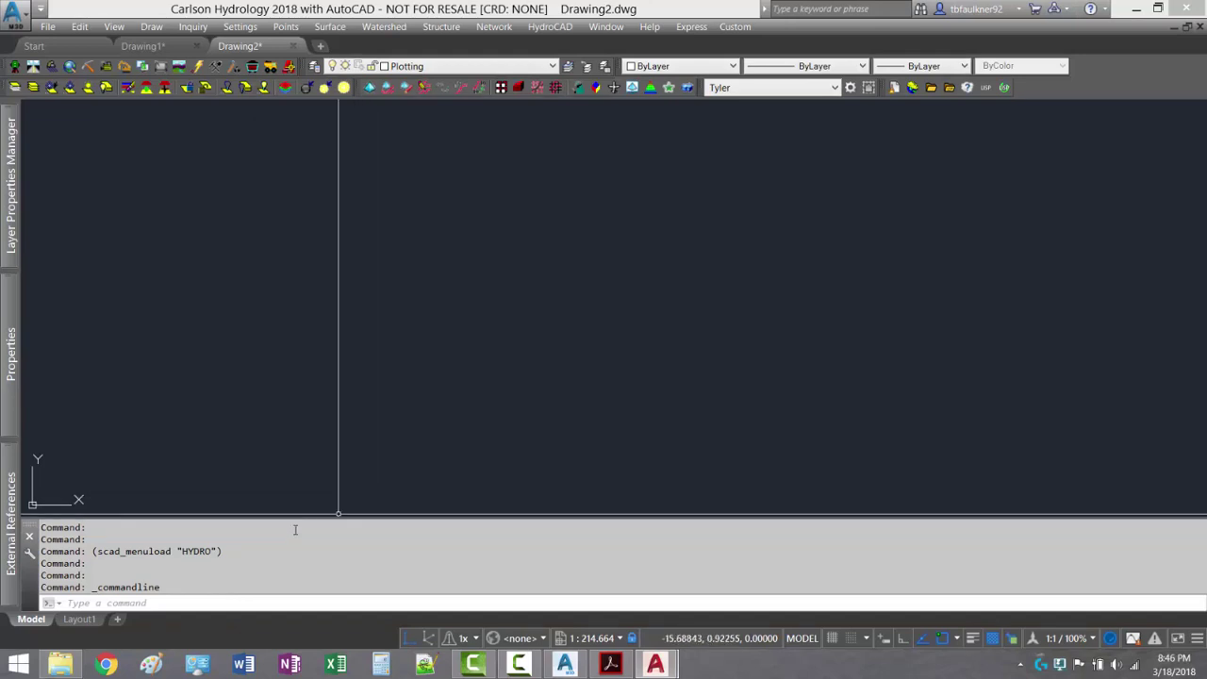
- Highlight the _commandline entry in the command history, and close and restore the command line once more
left_click(178, 597)
left_click_drag(166, 588, 90, 588)
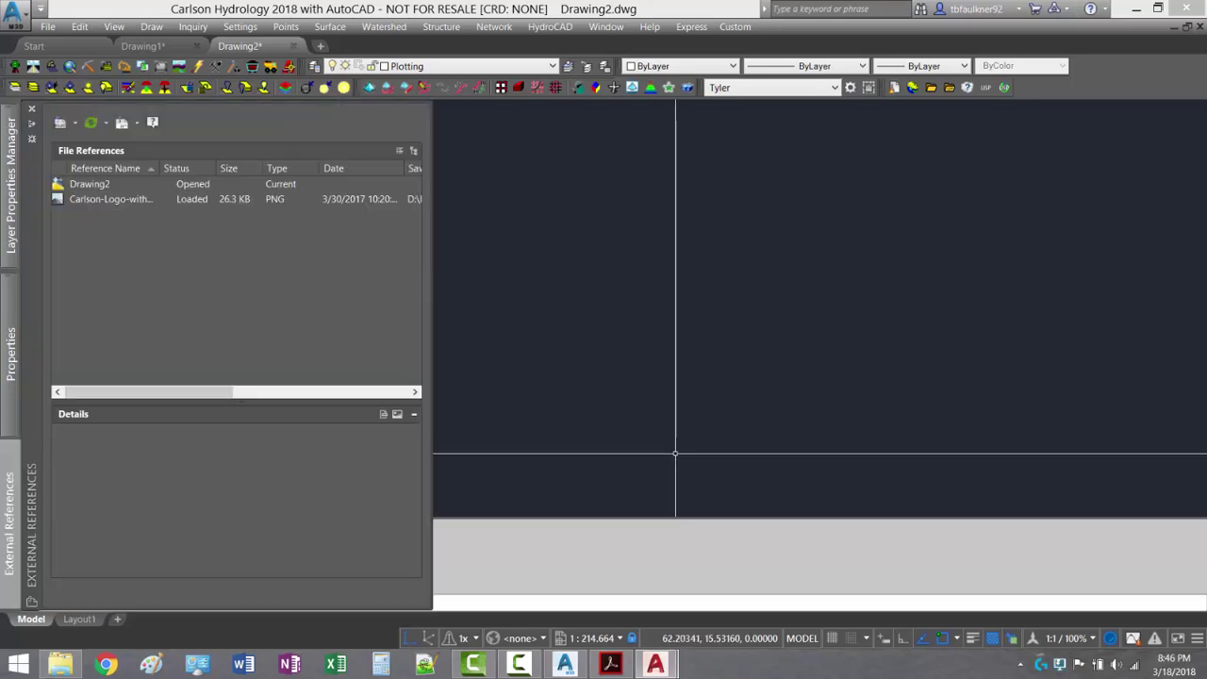
left_click(29, 537)
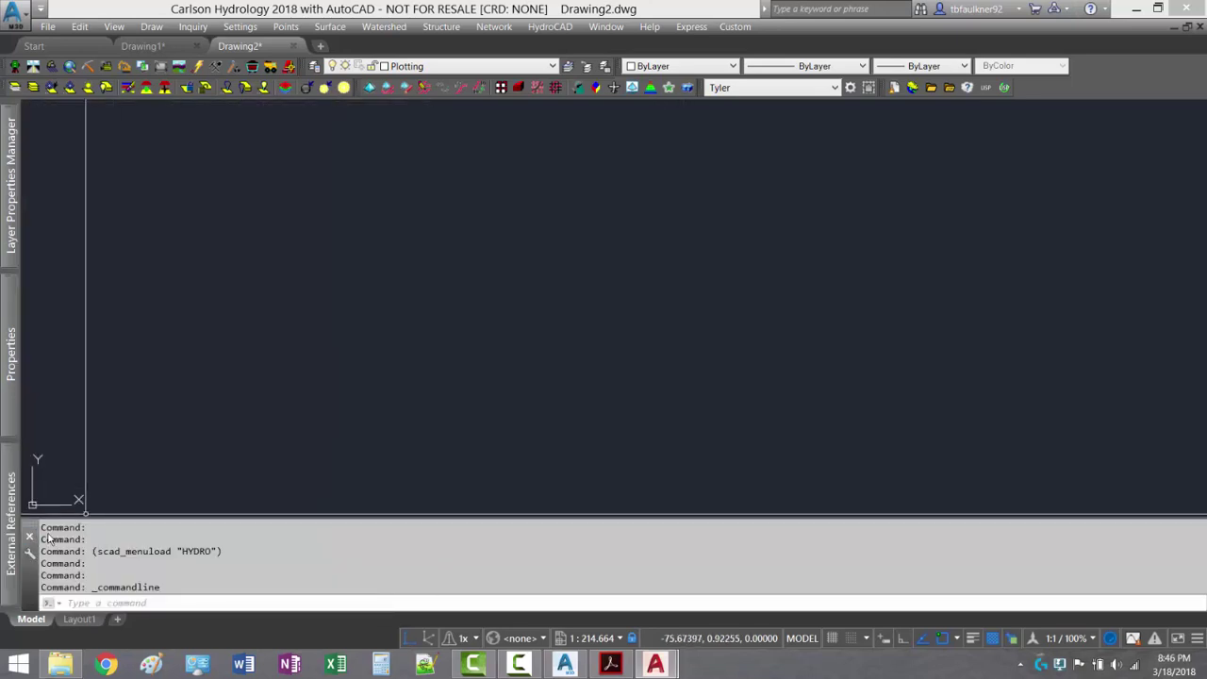
left_click(685, 344)
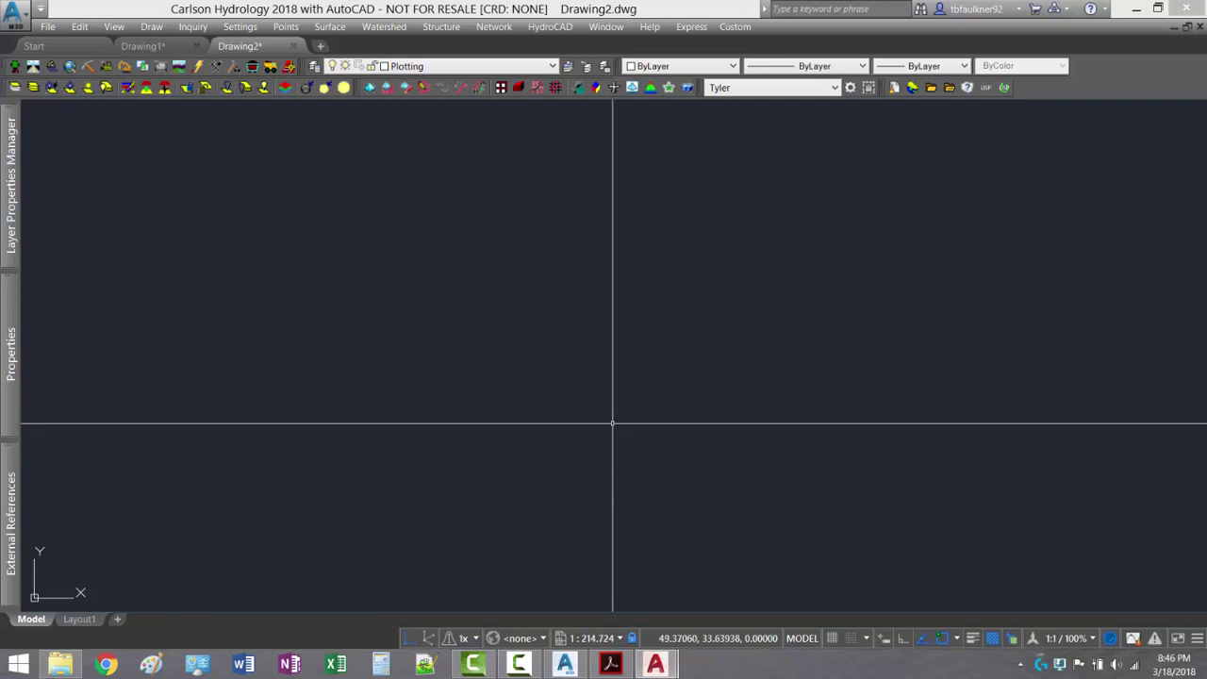
key("ctrl+9")
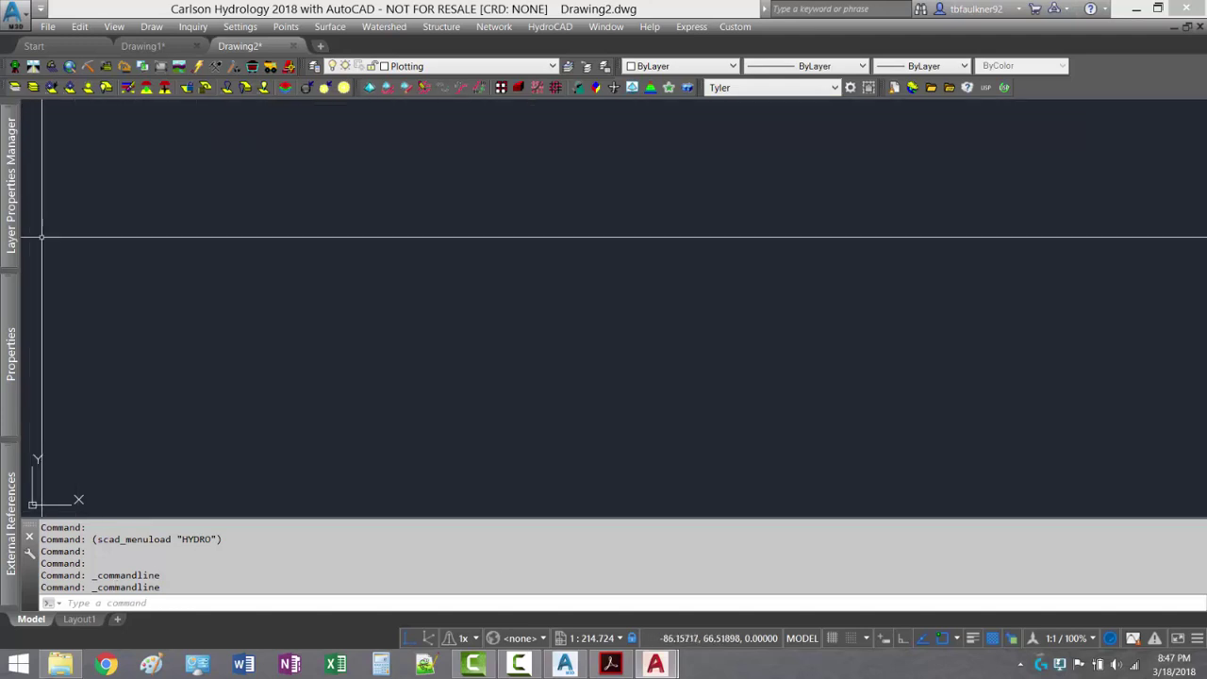
- Examine the docked Properties and Layer Properties Manager palettes
mouse_move(11, 335)
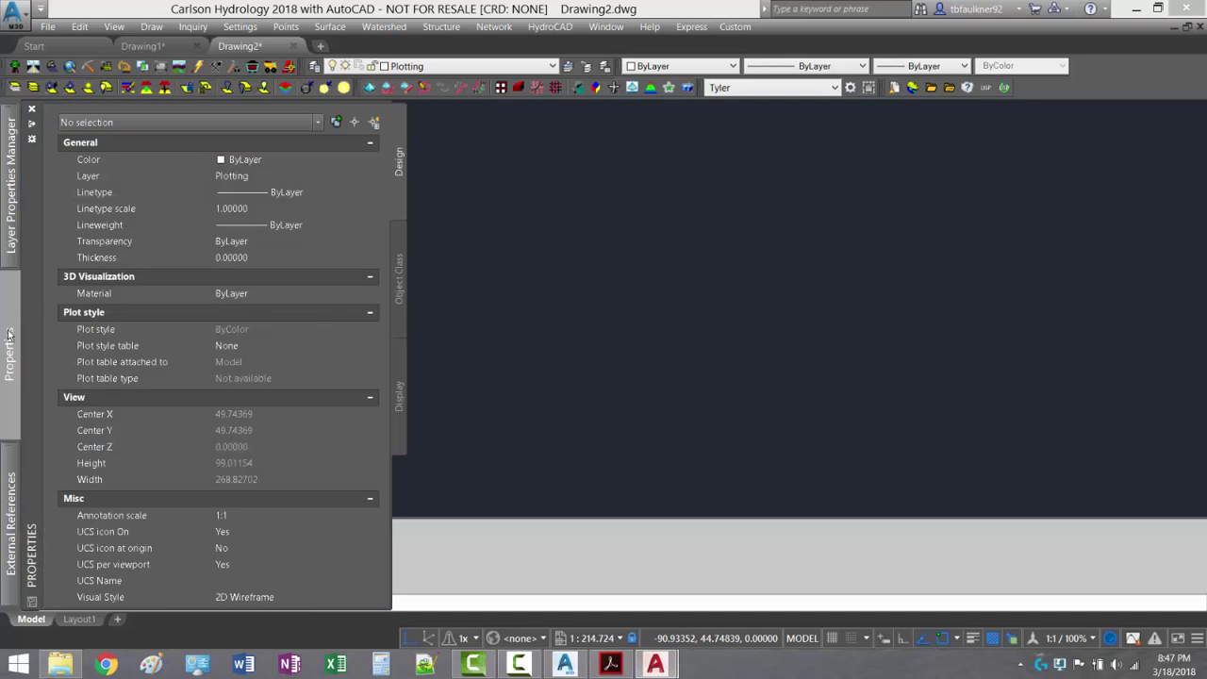
mouse_move(9, 231)
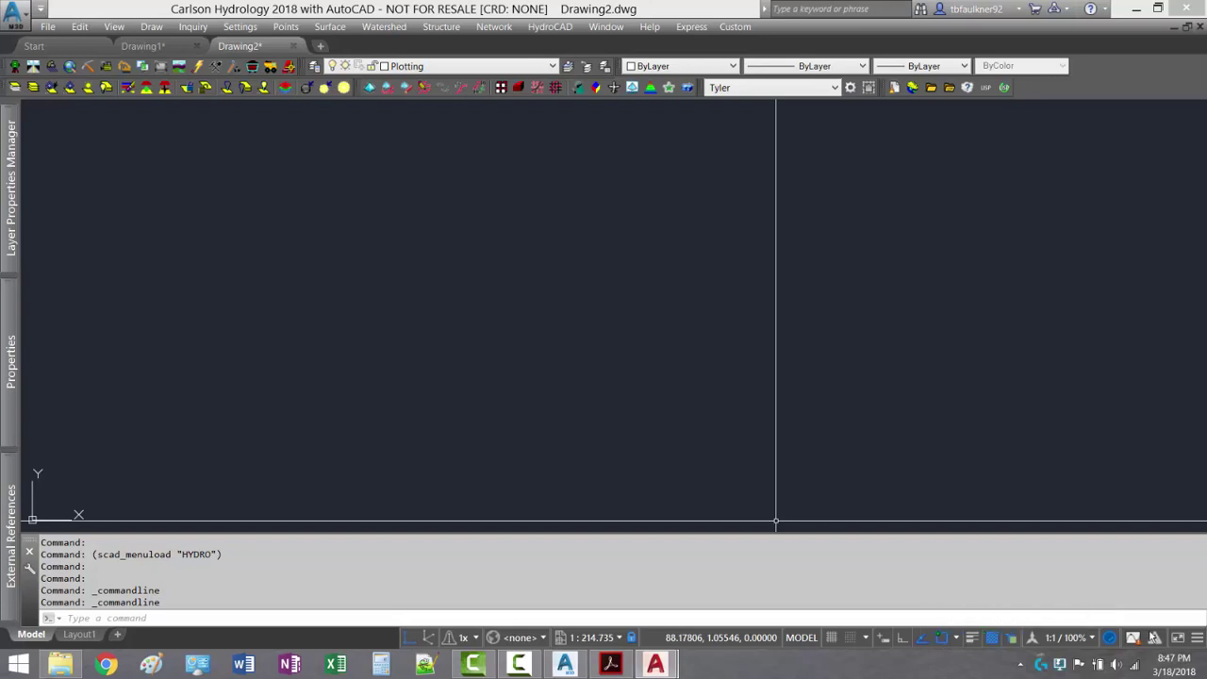
- Toggle the Dynamic Input entry repeatedly in the status bar customization list, leaving it enabled, and close the list
left_click(1197, 638)
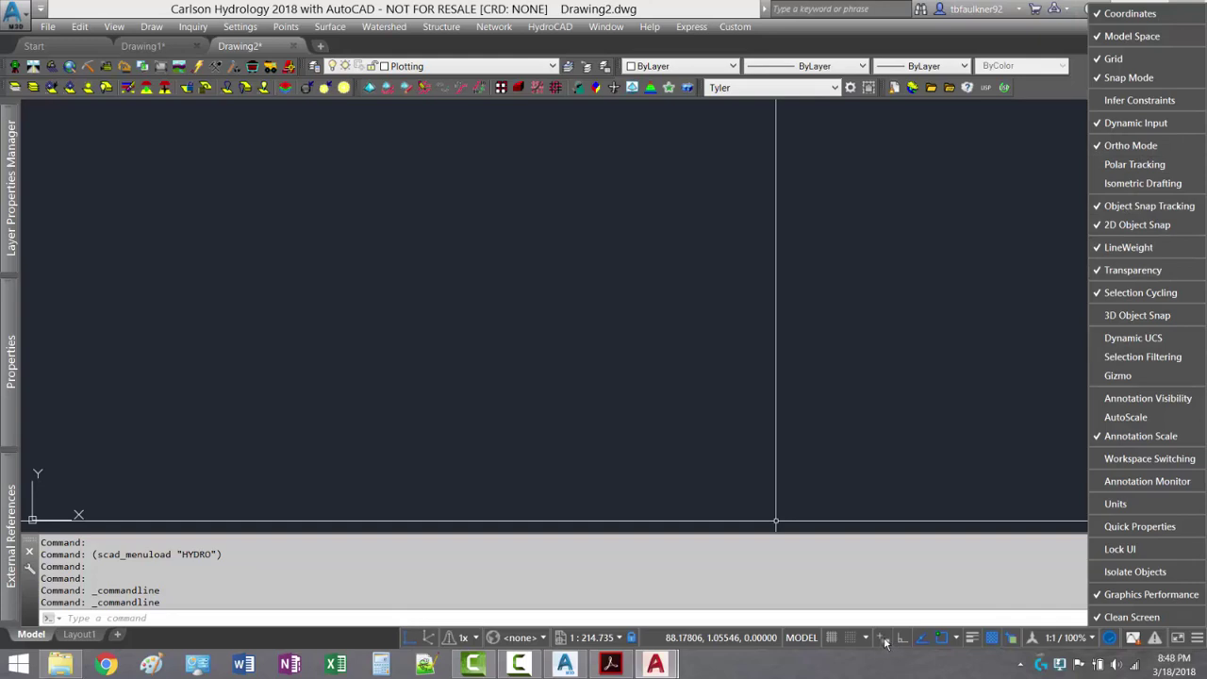
left_click(1132, 125)
left_click(1132, 125)
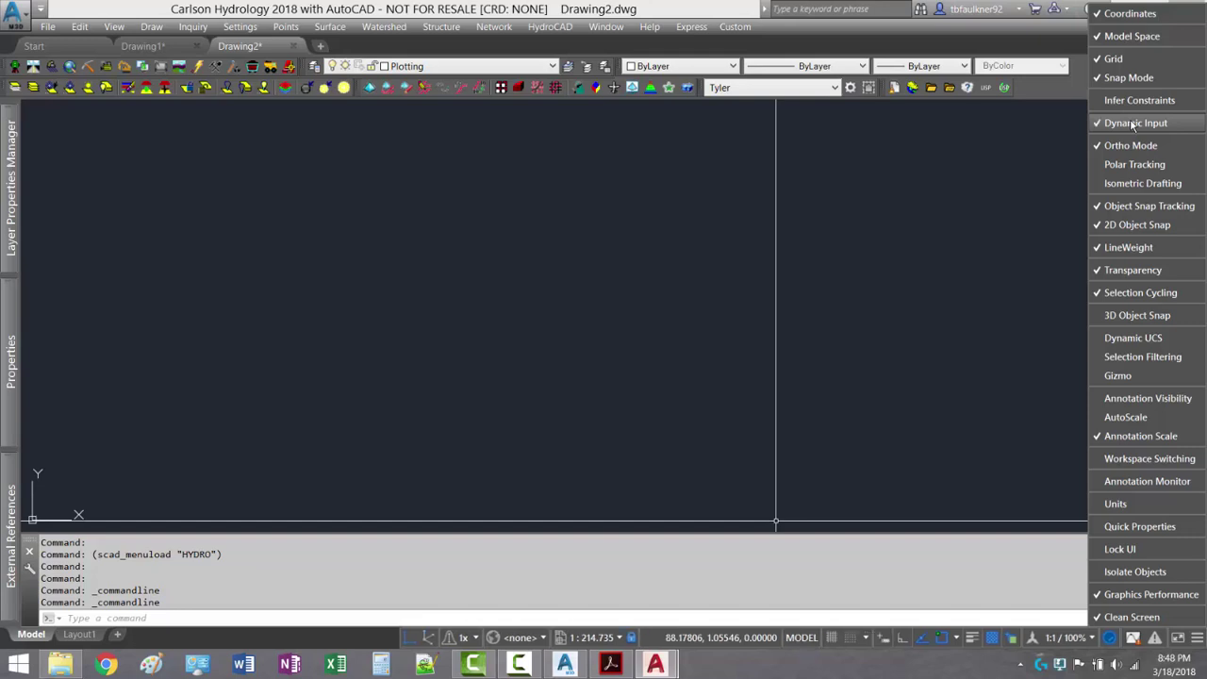
left_click(1132, 126)
left_click(1132, 125)
left_click(1132, 125)
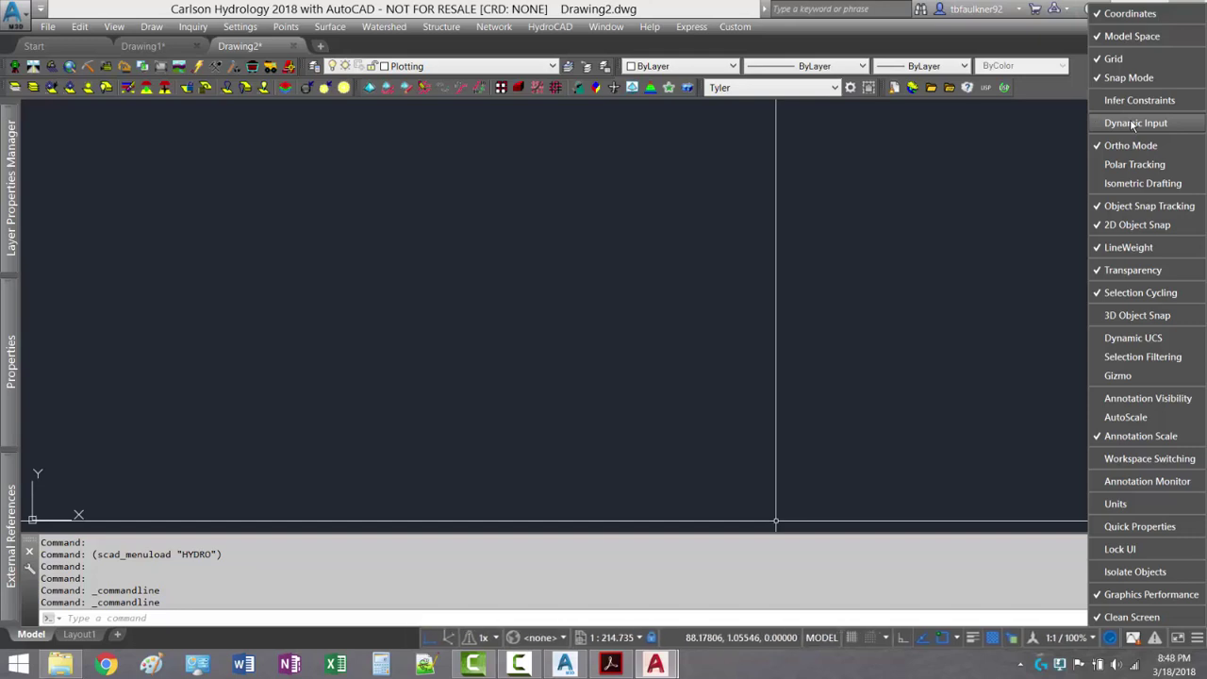
left_click(1133, 126)
left_click(1132, 125)
left_click(1132, 125)
left_click(1134, 126)
left_click(1133, 127)
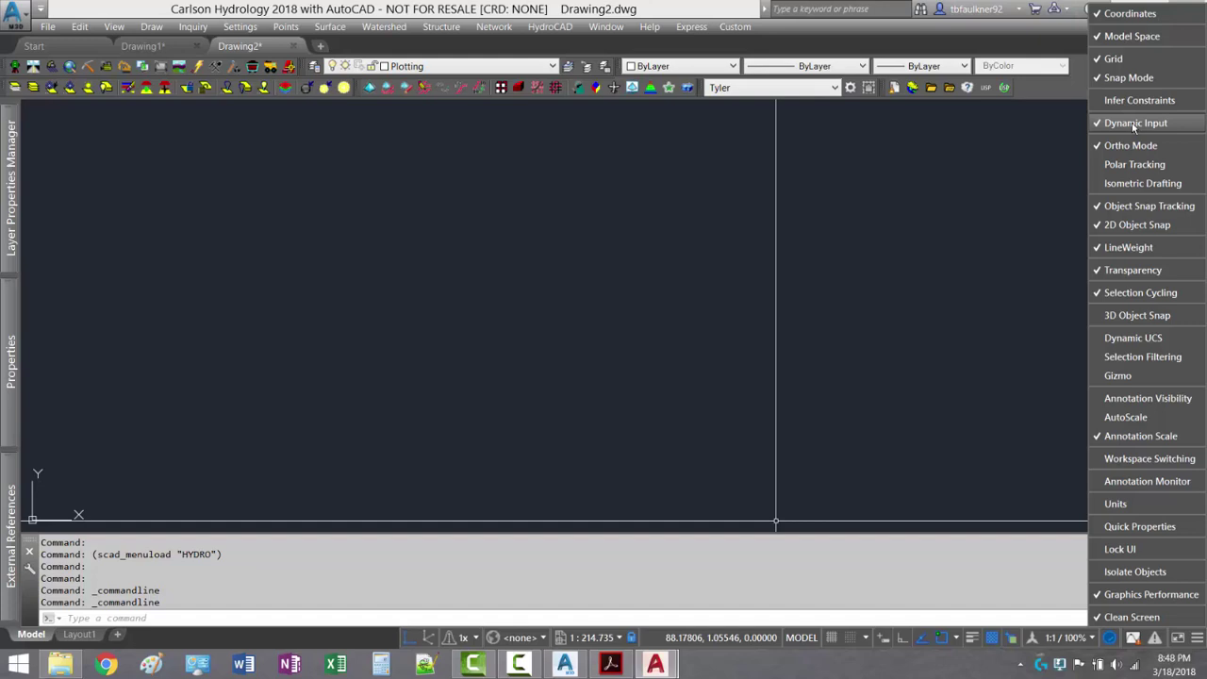
left_click(883, 647)
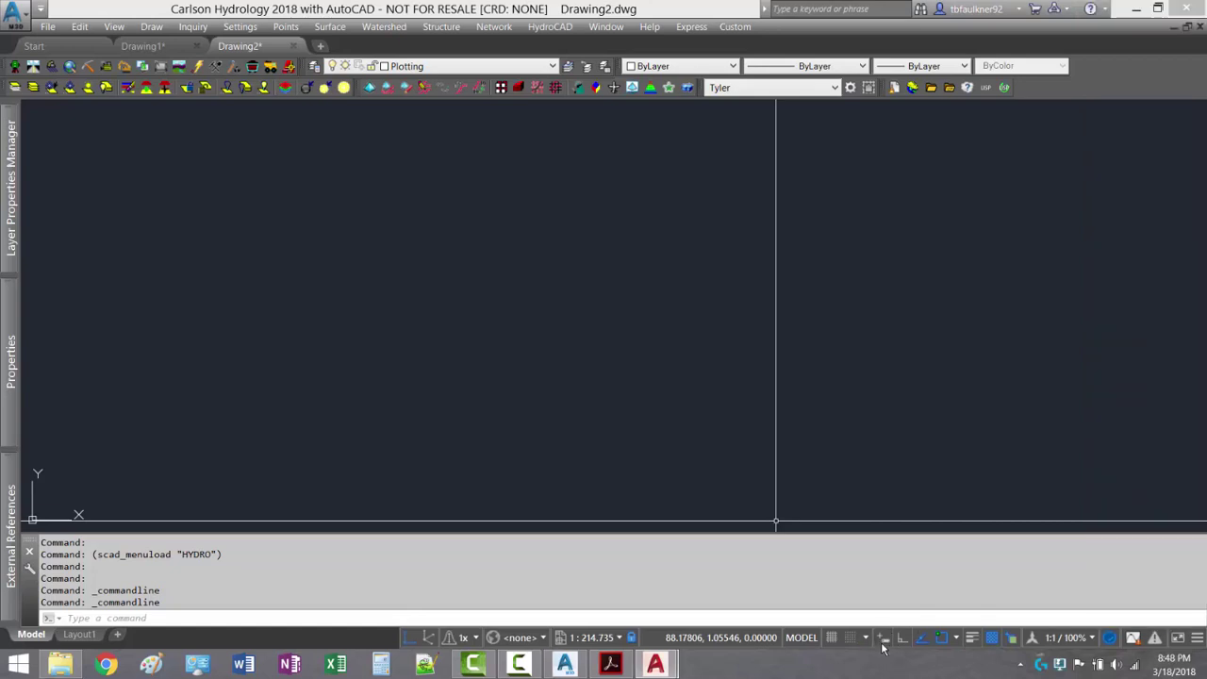
- Toggle the Dynamic Input drafting mode from the status bar
left_click(881, 642)
left_click(881, 642)
left_click(881, 642)
- Switch to General CAD - Beginner.pdf in Adobe Acrobat Reader and find the Drafting section on page 3
left_click(610, 663)
scroll(635, 290, "down", 5)
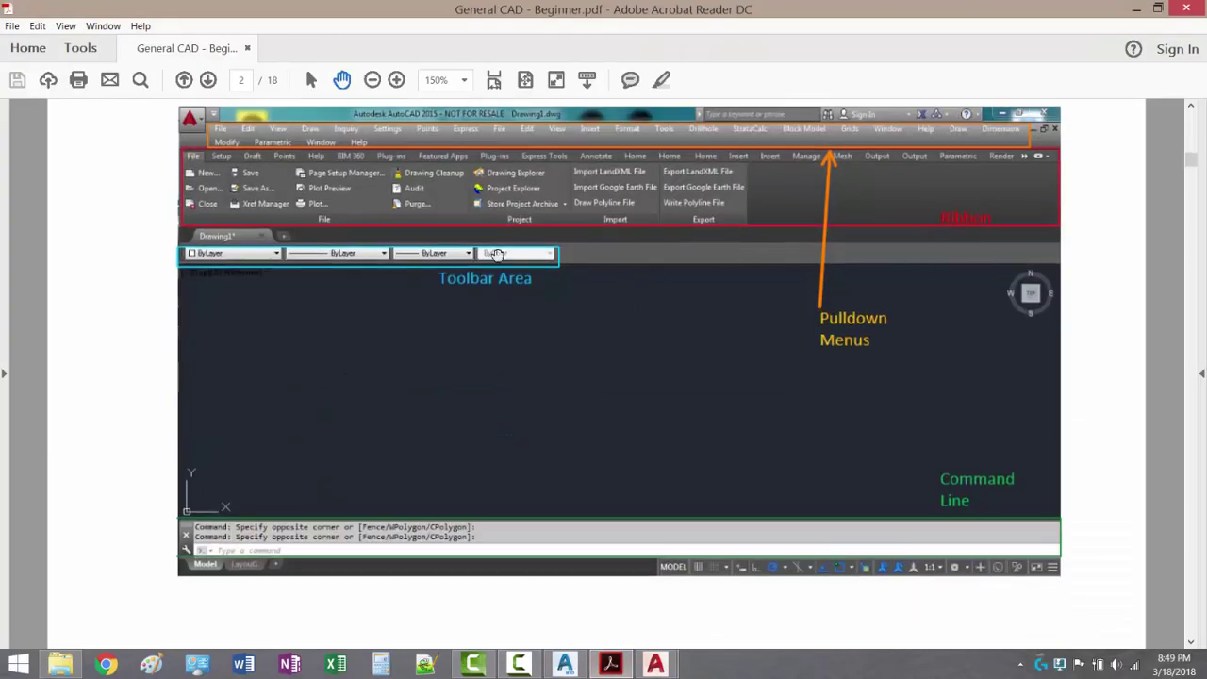
scroll(638, 236, "down", 4)
scroll(639, 236, "down", 8)
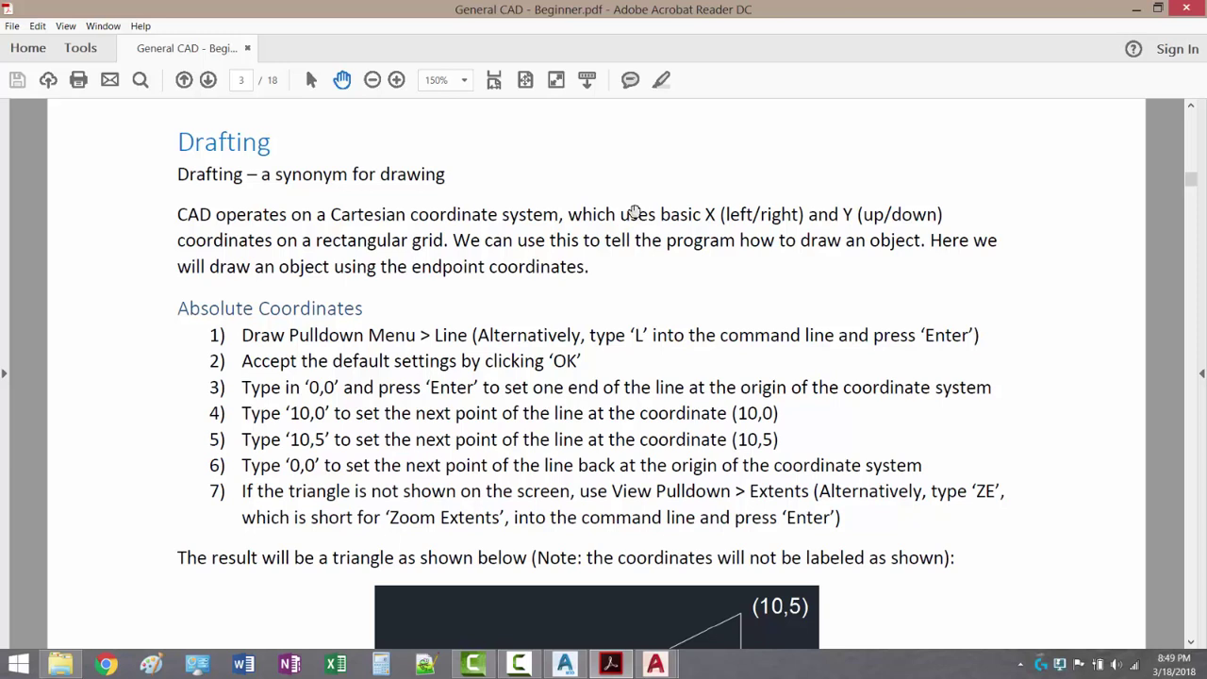
- Read the Absolute Coordinates triangle exercise on page 3 and return to the Carlson drawing
scroll(635, 211, "down", 3)
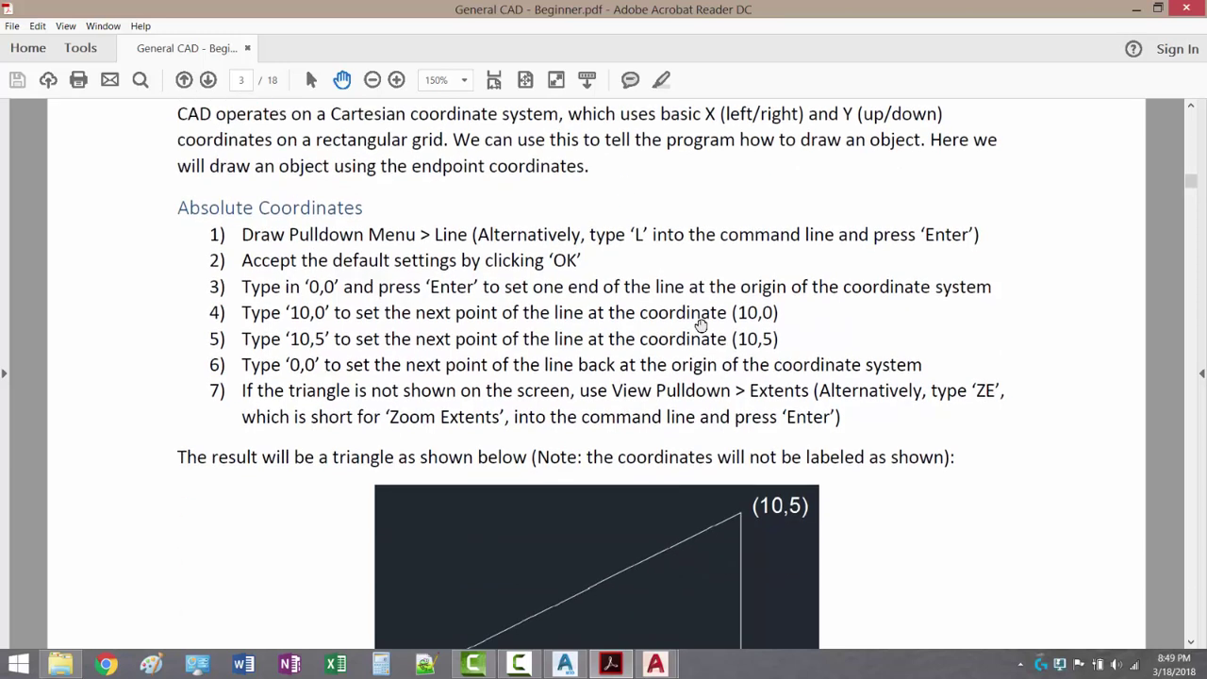
scroll(705, 341, "down", 1)
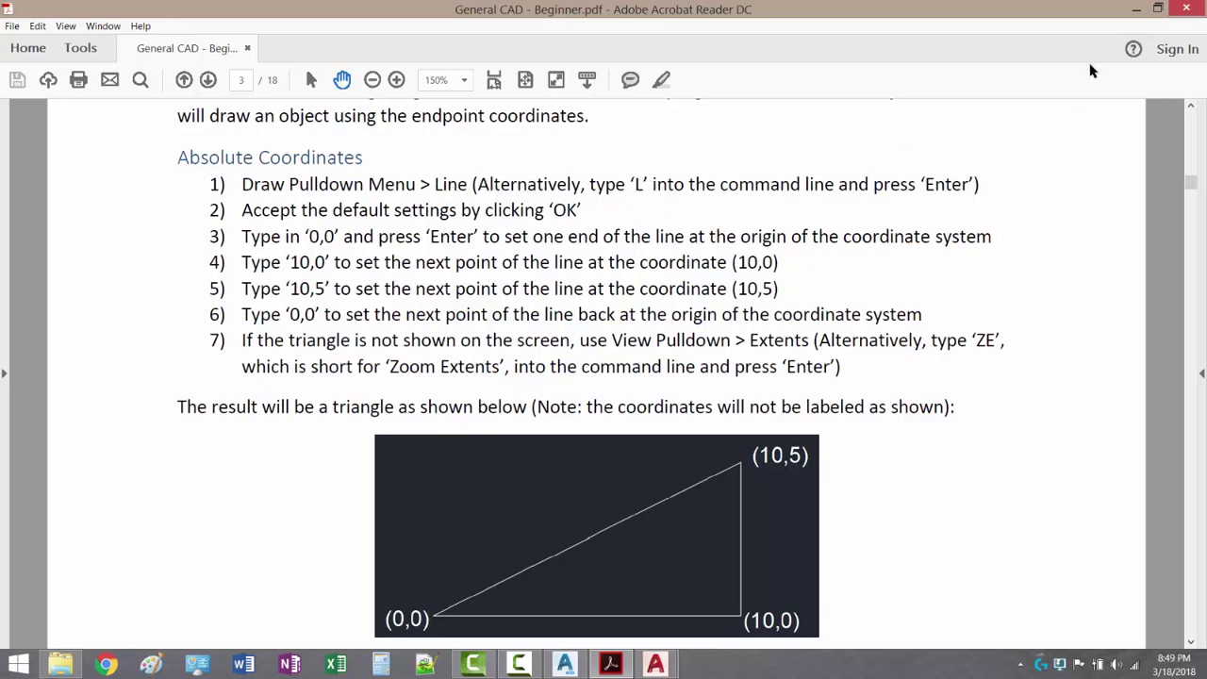
left_click(1135, 9)
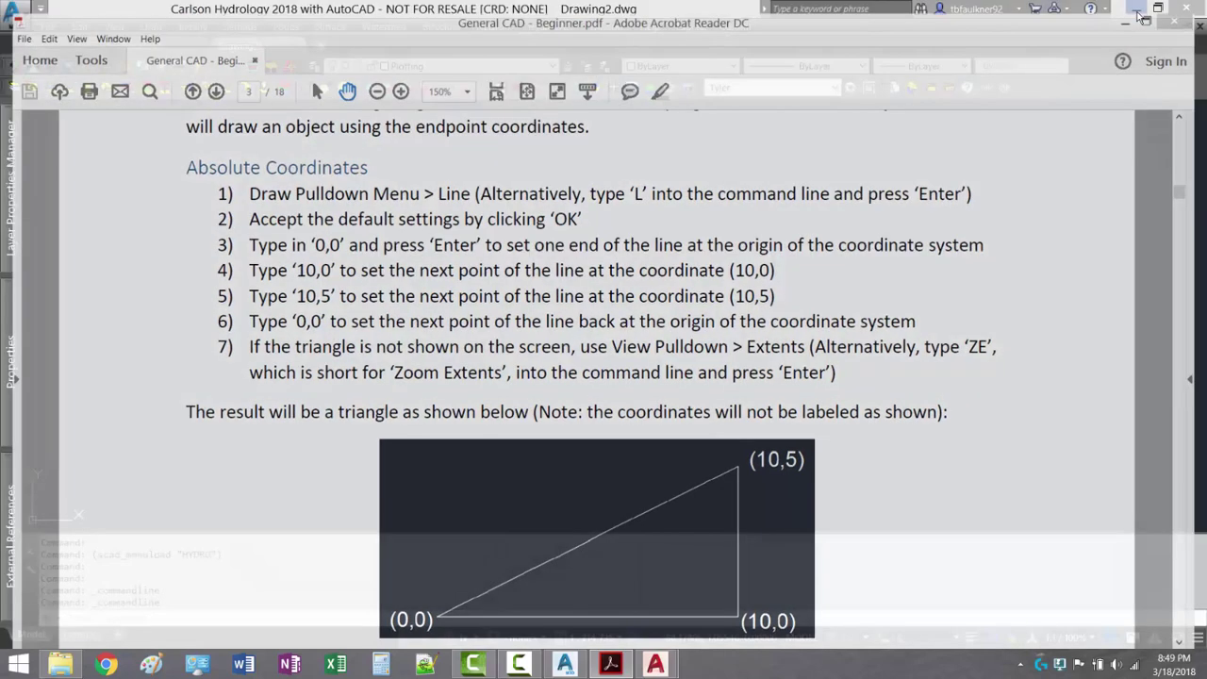
- Draw an open chain of eight freehand 2D Line segments with the default line options, about 228 units in total length
left_click(153, 26)
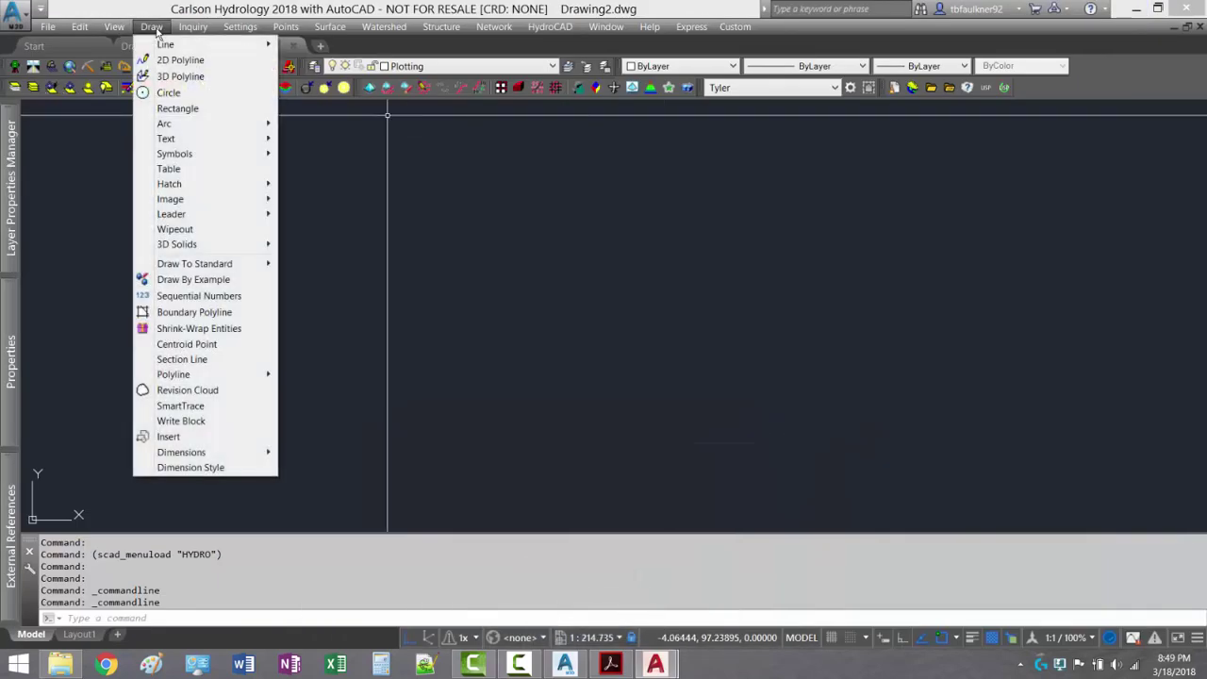
mouse_move(162, 44)
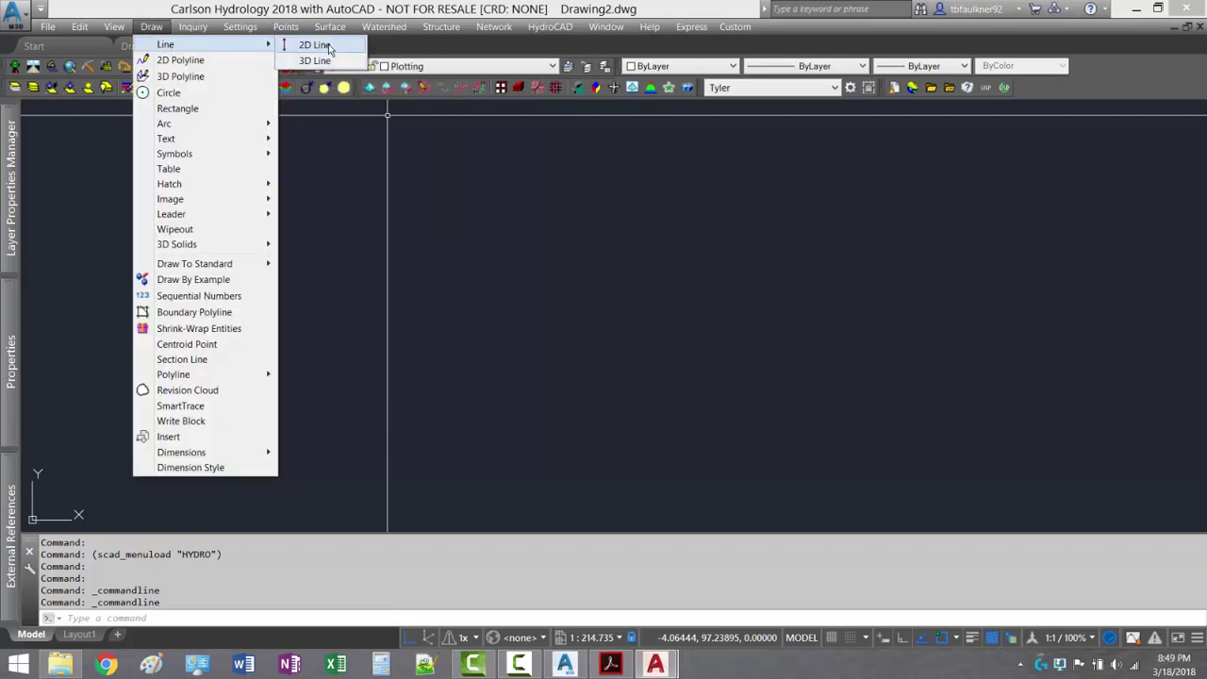
left_click(315, 46)
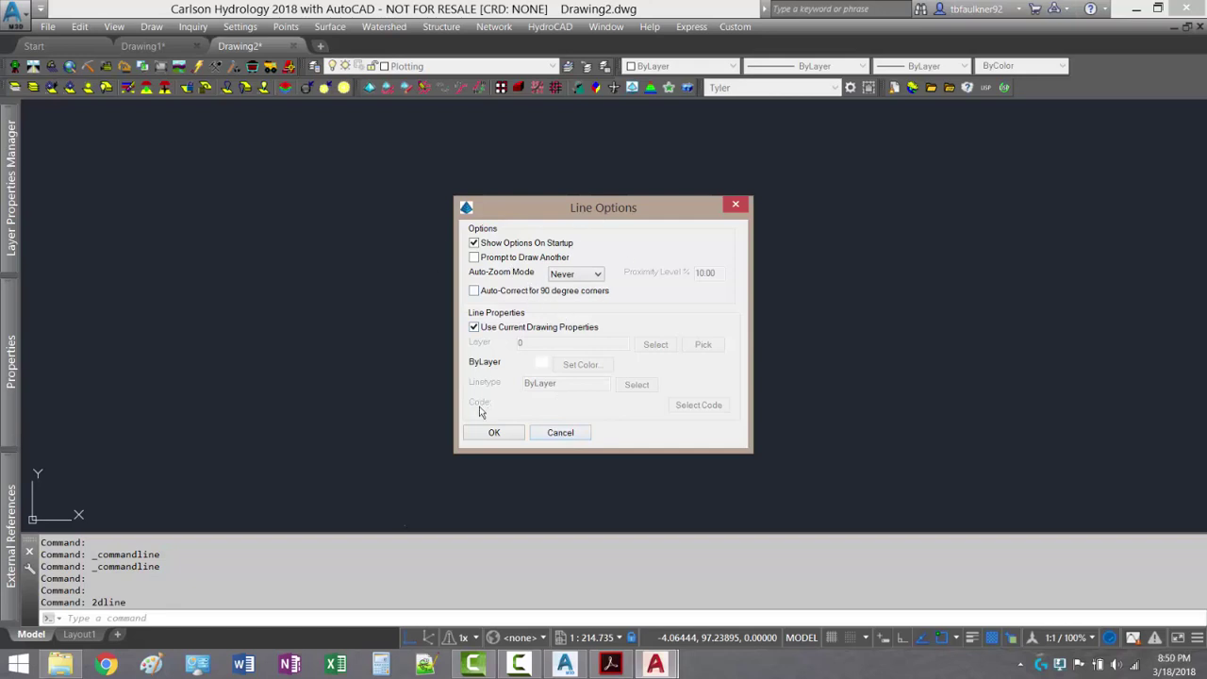
left_click(505, 433)
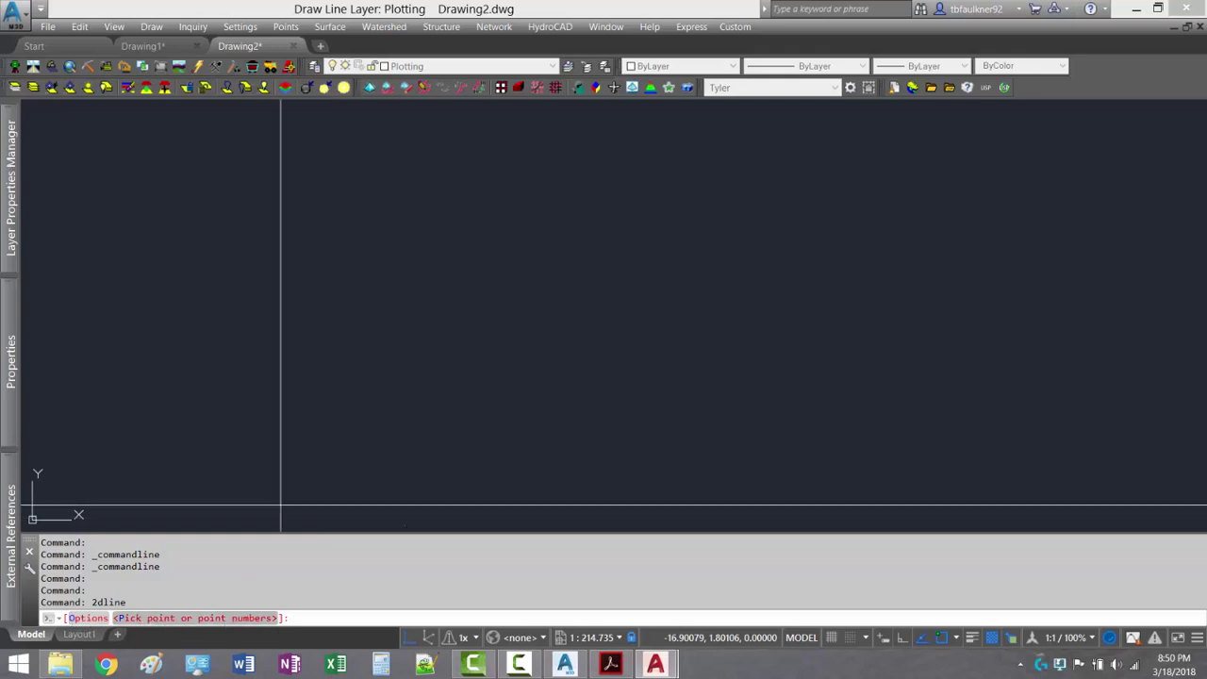
left_click(455, 278)
left_click(547, 345)
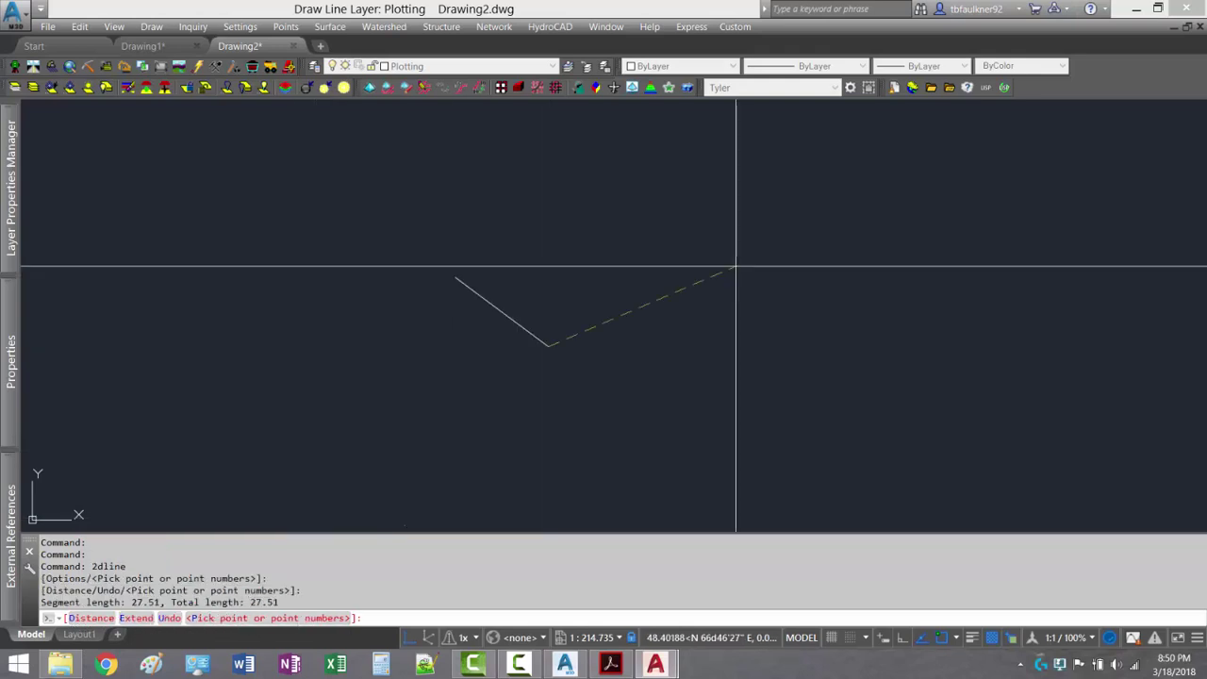
left_click(735, 267)
left_click(649, 181)
left_click(540, 227)
left_click(406, 200)
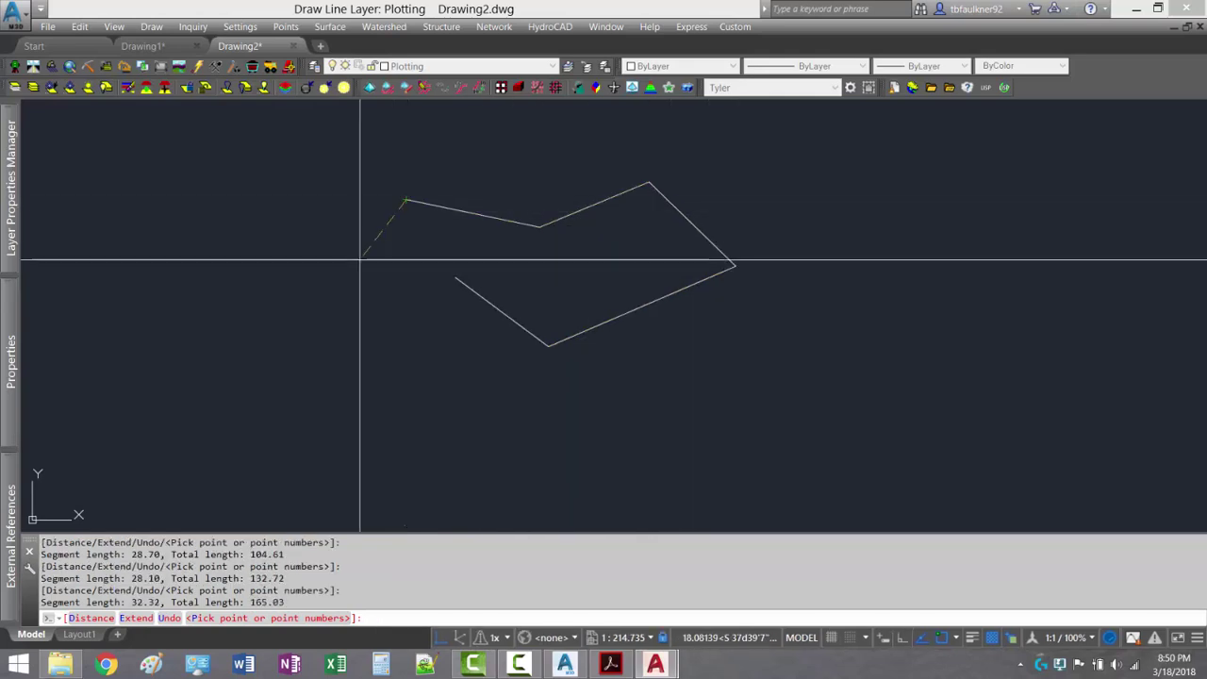
left_click(360, 259)
left_click(403, 329)
left_click(504, 364)
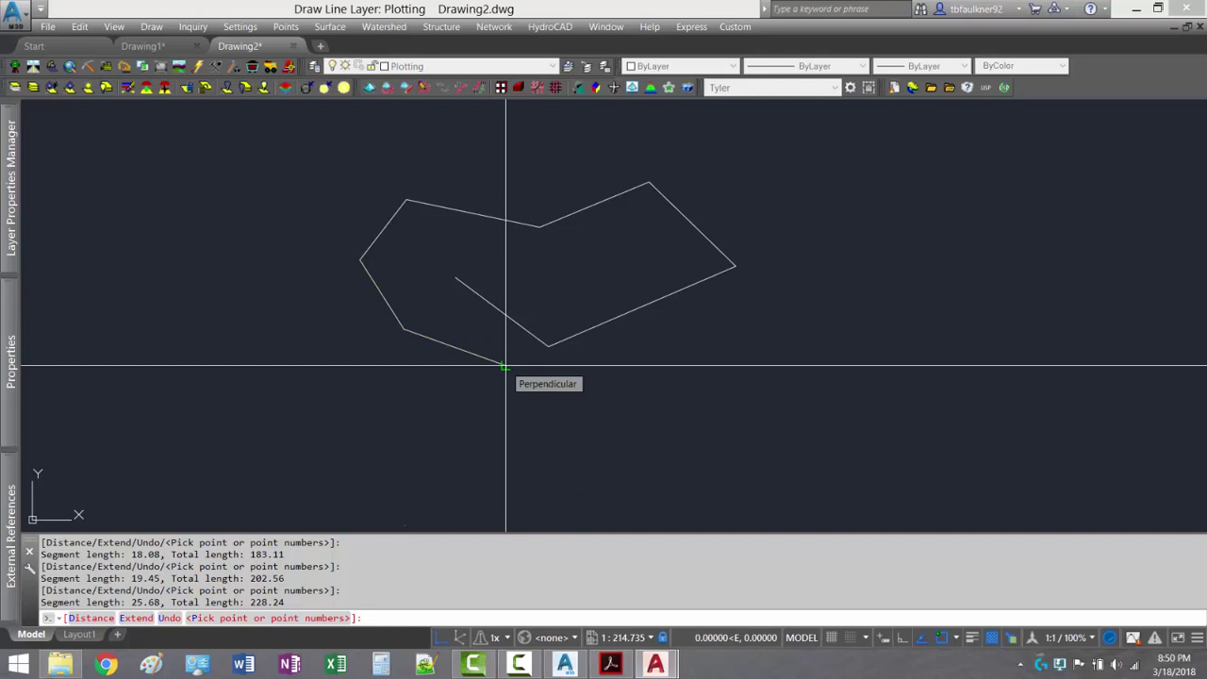
key("Return")
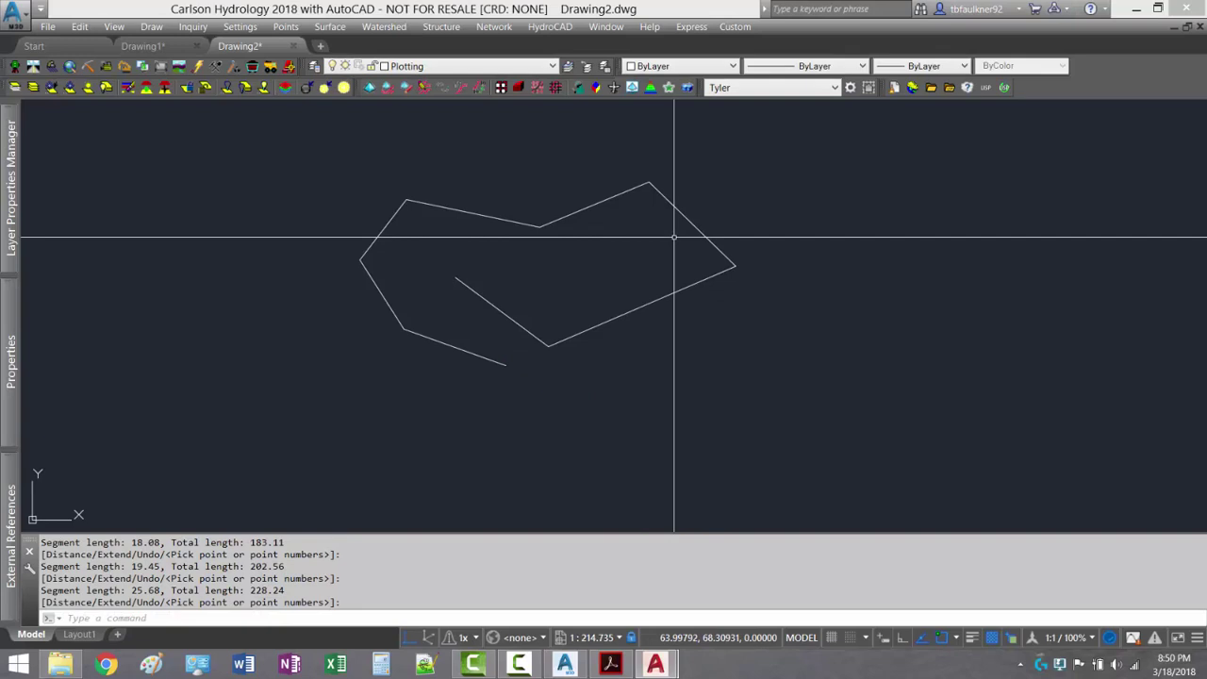
- Draw a second open chain of six freehand segments beside and below the first one, using the plain LINE command
type("L")
key("Return")
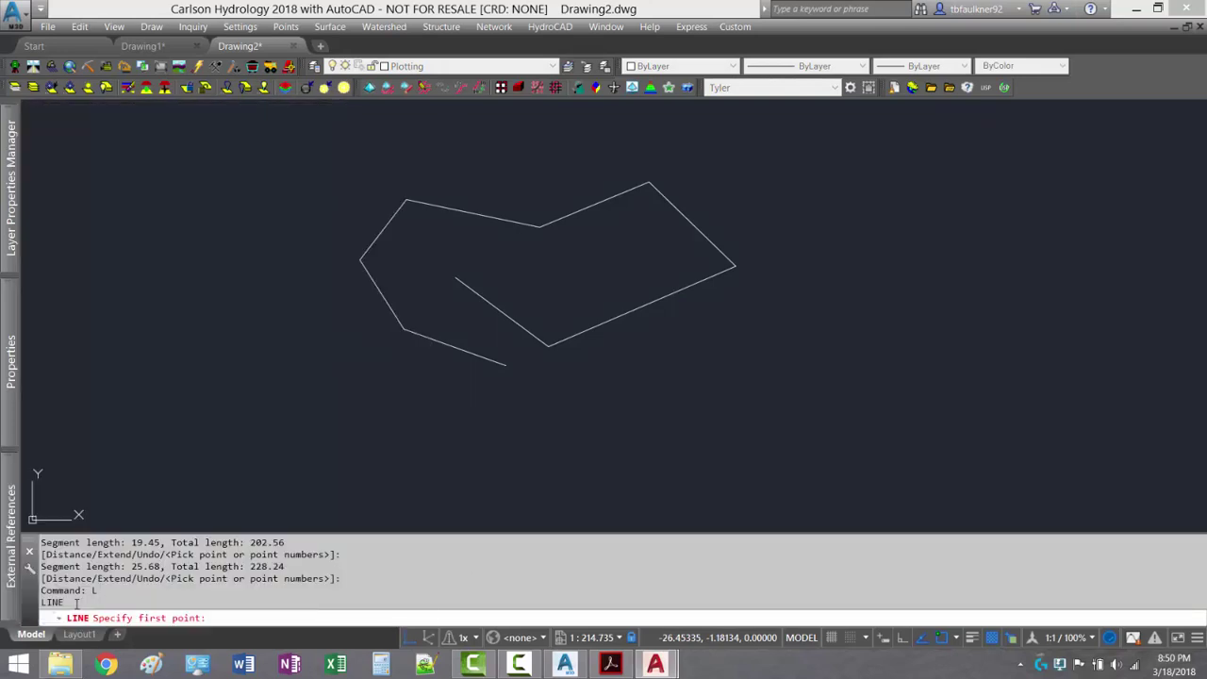
left_click(151, 26)
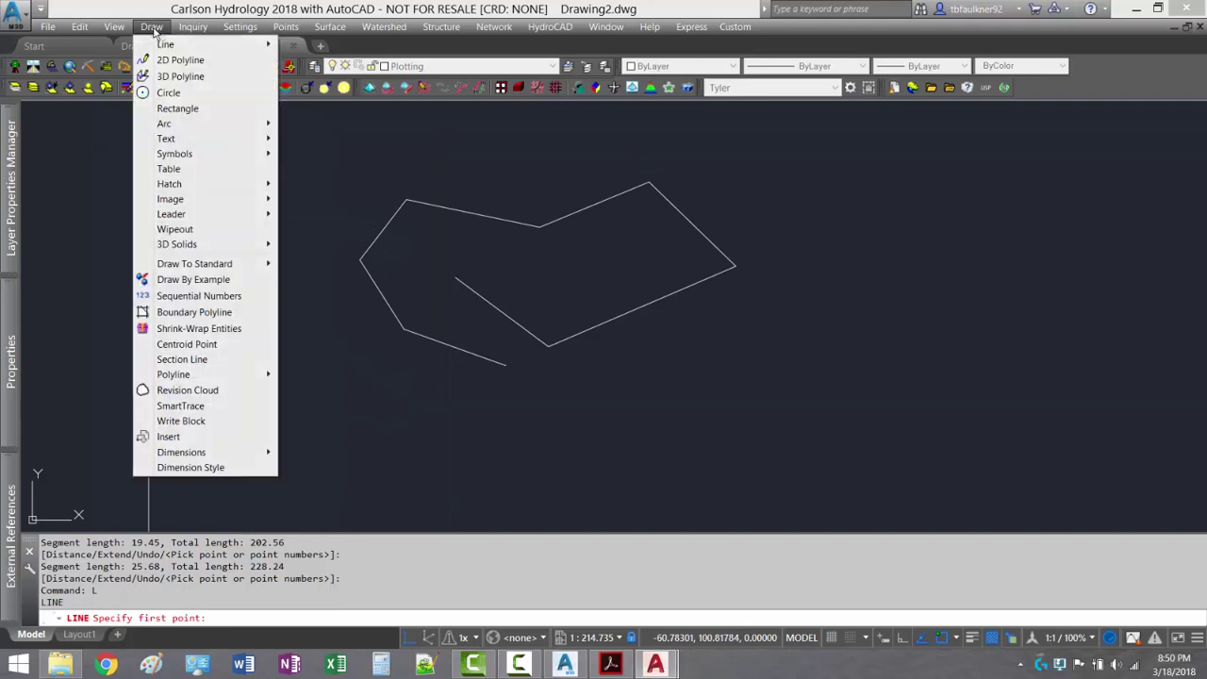
mouse_move(184, 44)
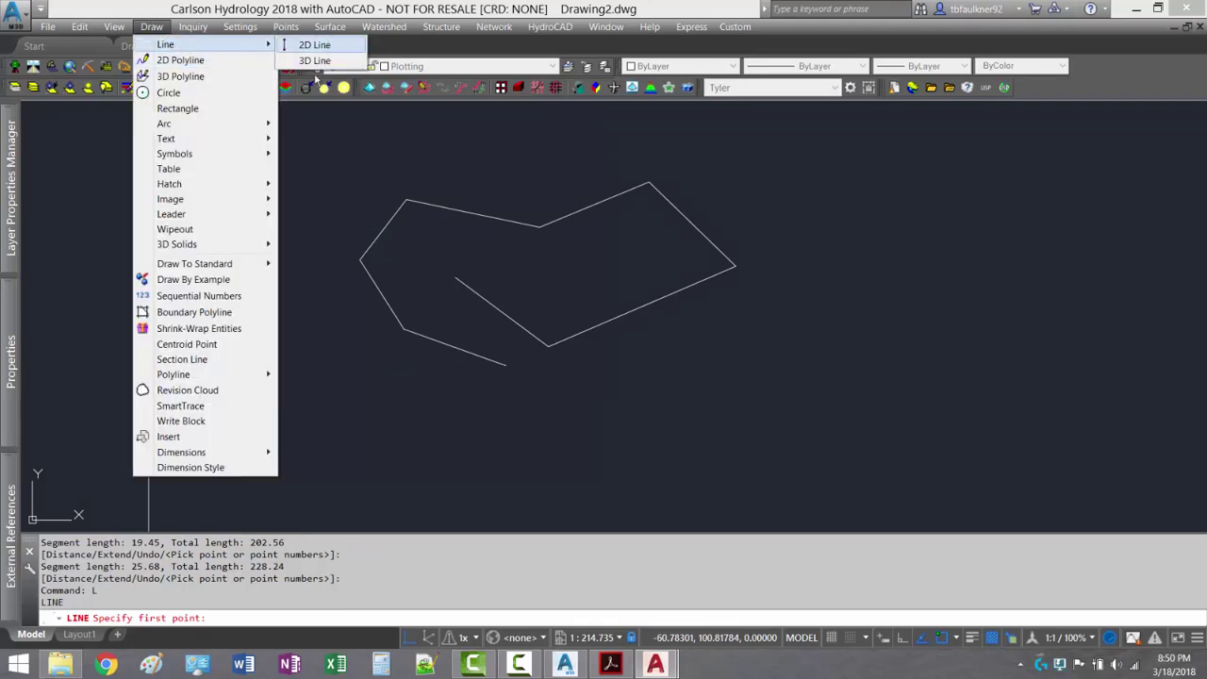
left_click(282, 620)
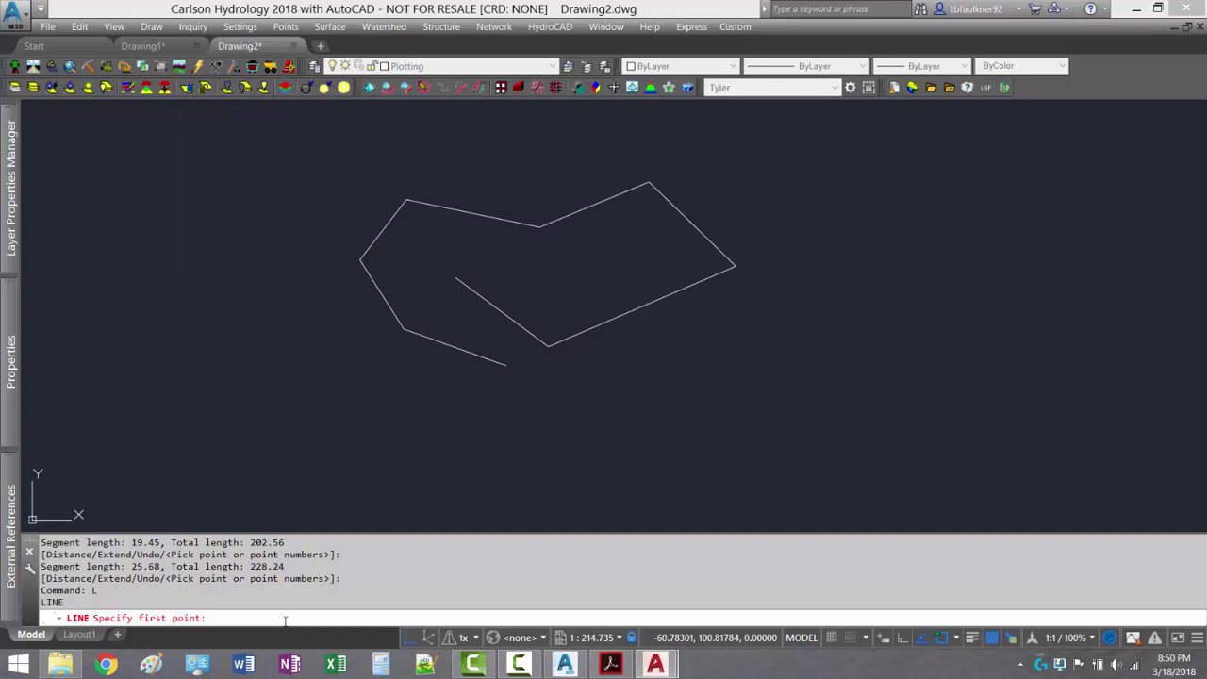
left_click(856, 162)
left_click(852, 261)
left_click(808, 329)
left_click(707, 366)
left_click(607, 364)
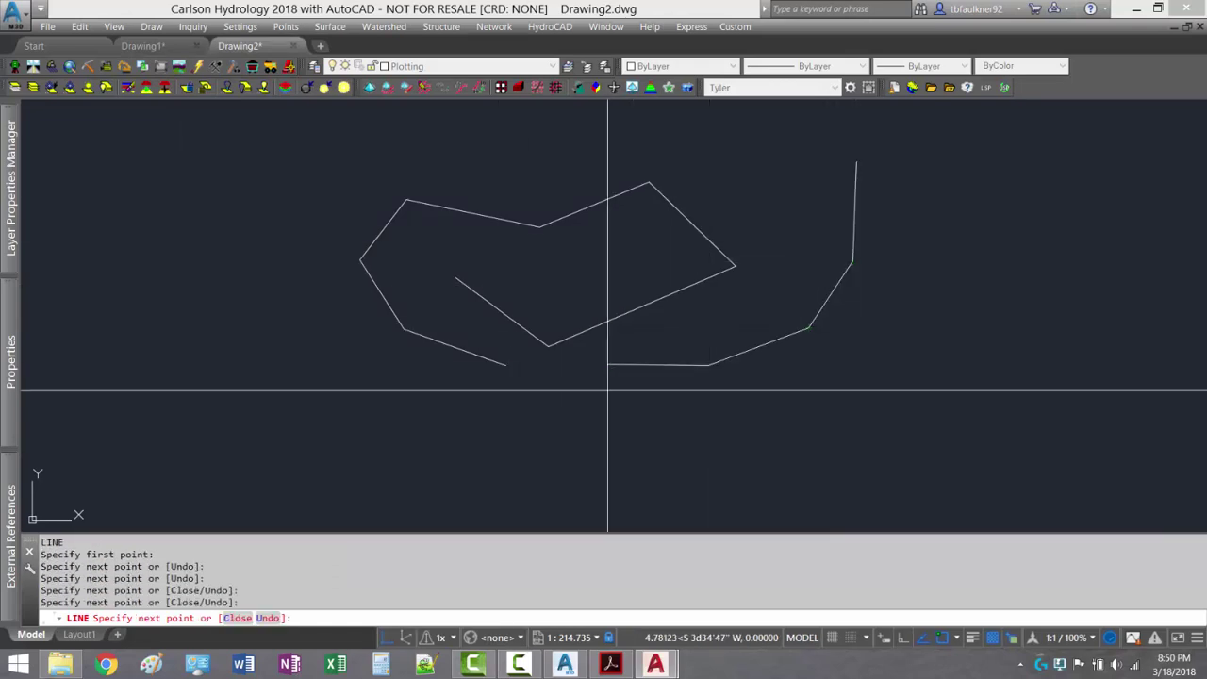
left_click(615, 434)
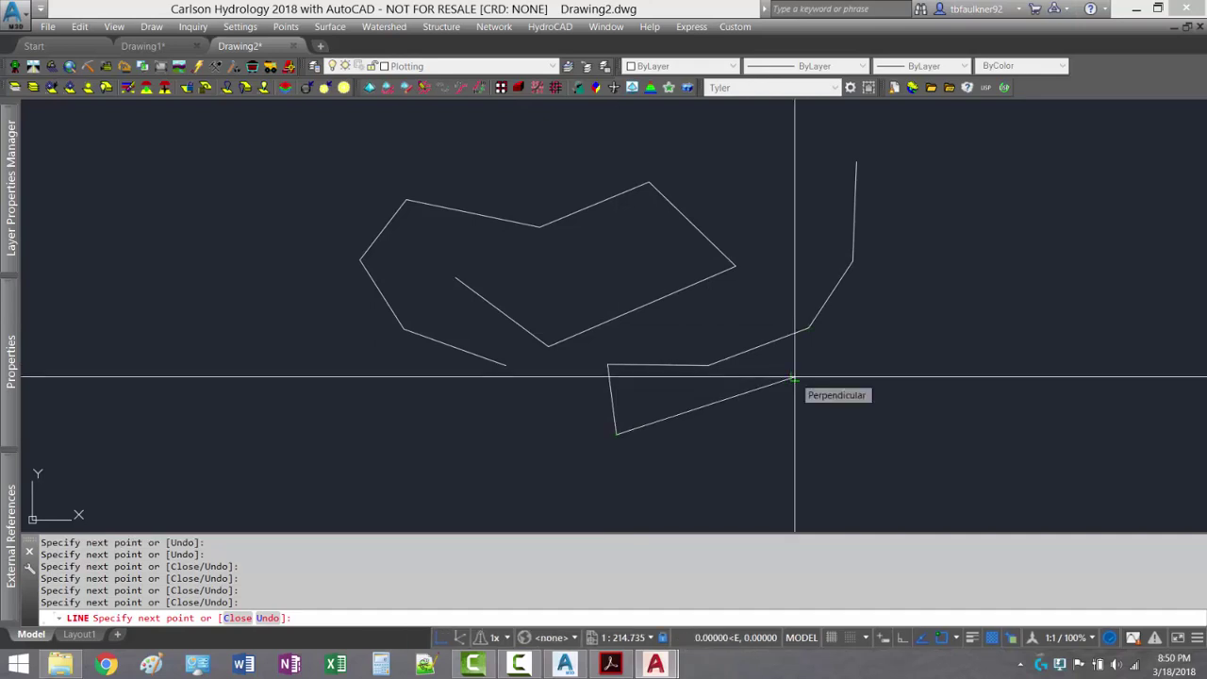
key("Return")
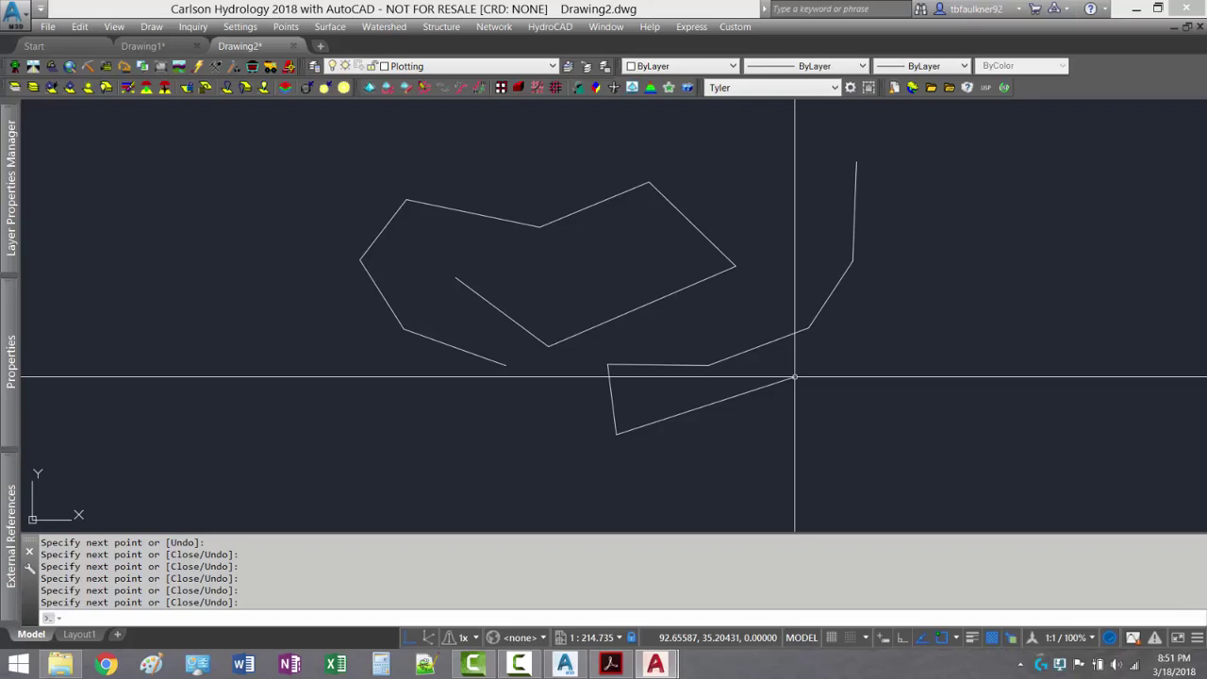
key("Return")
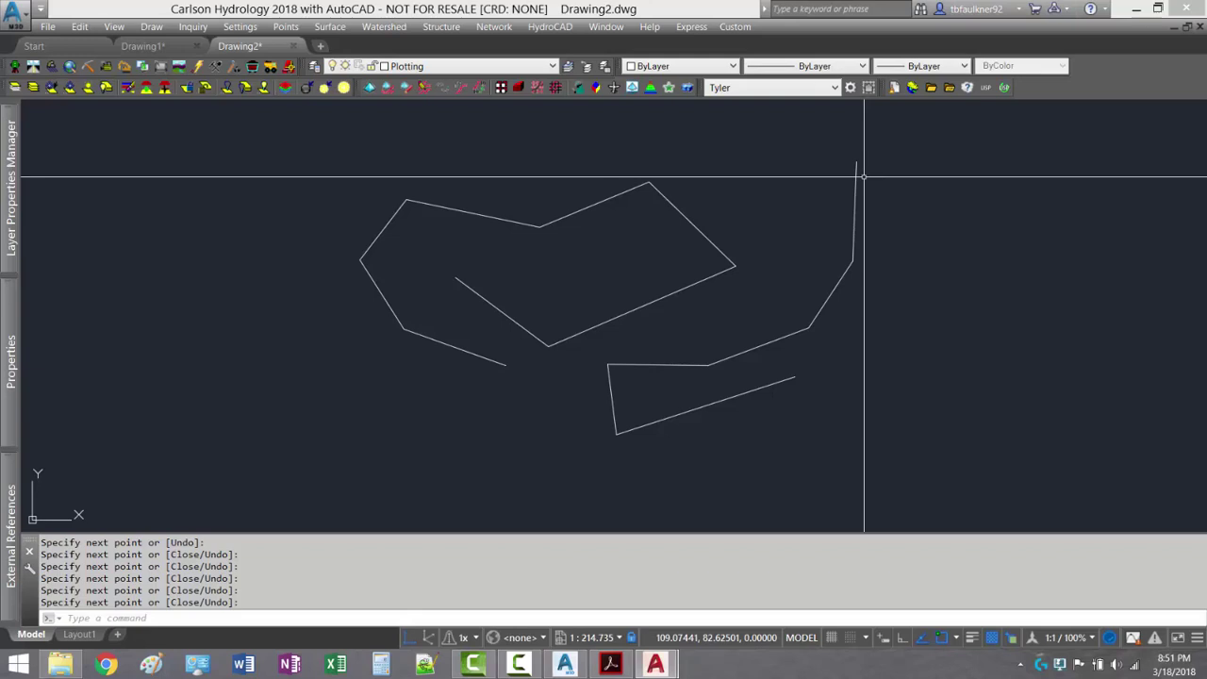
- Select the eight segments of the first chain one by one and clear the selection
left_click(706, 238)
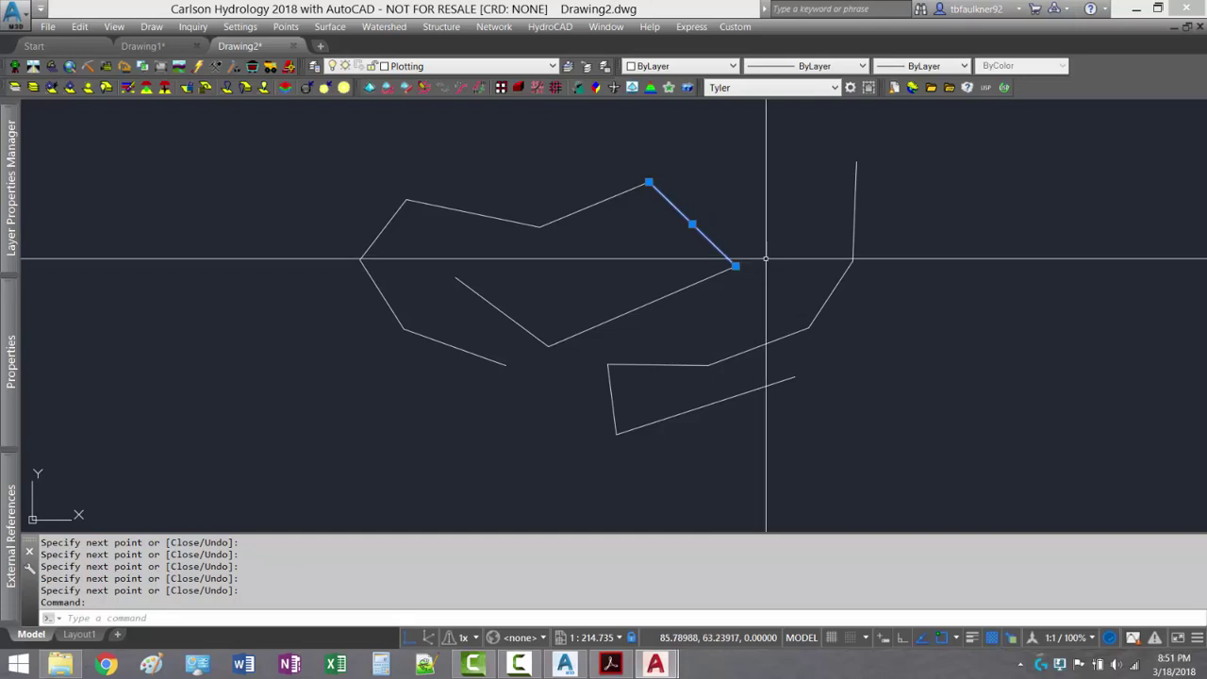
left_click(592, 202)
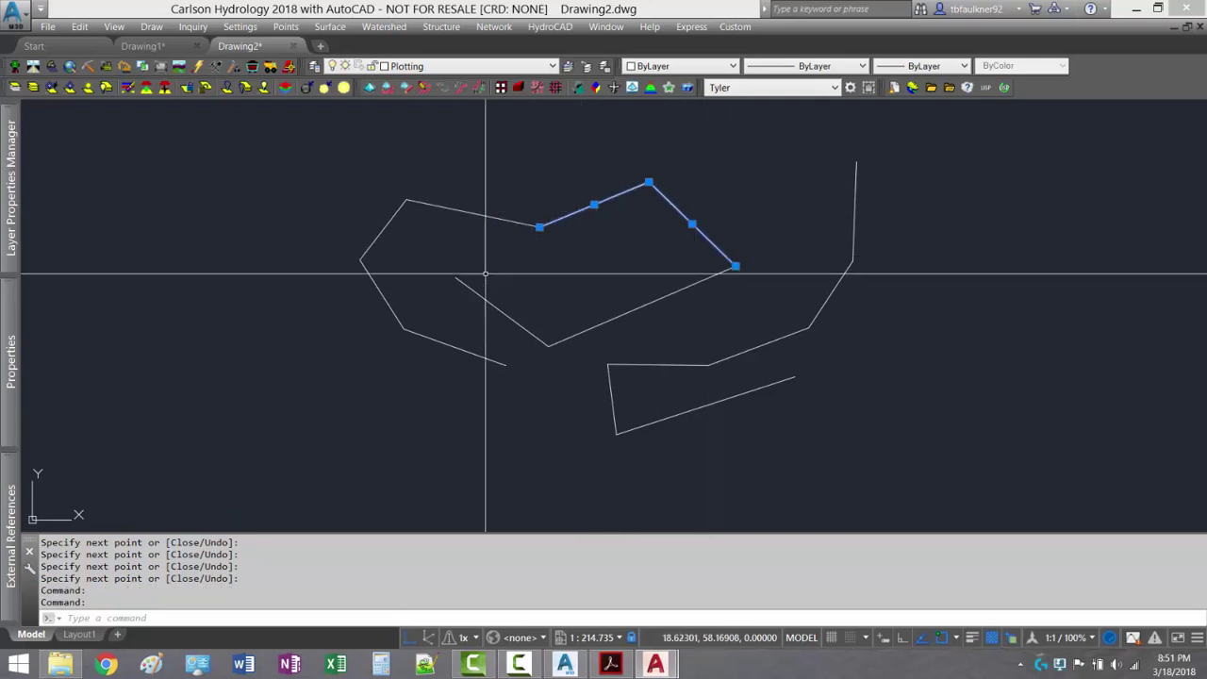
left_click(508, 220)
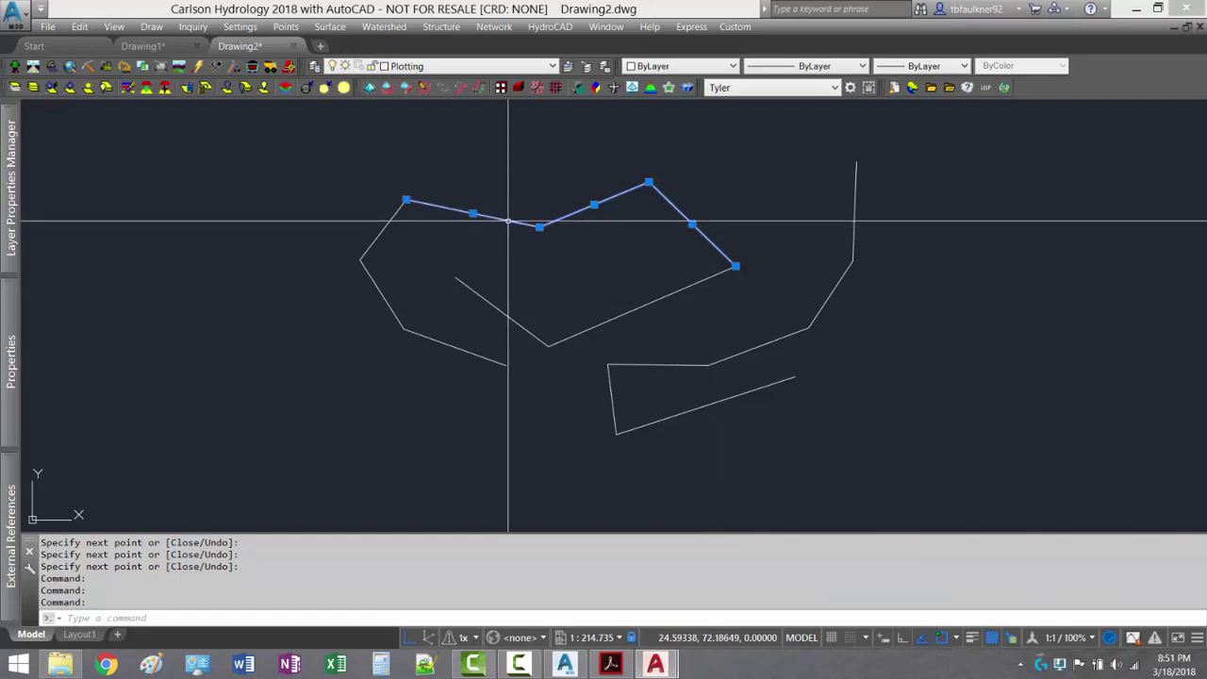
left_click(379, 231)
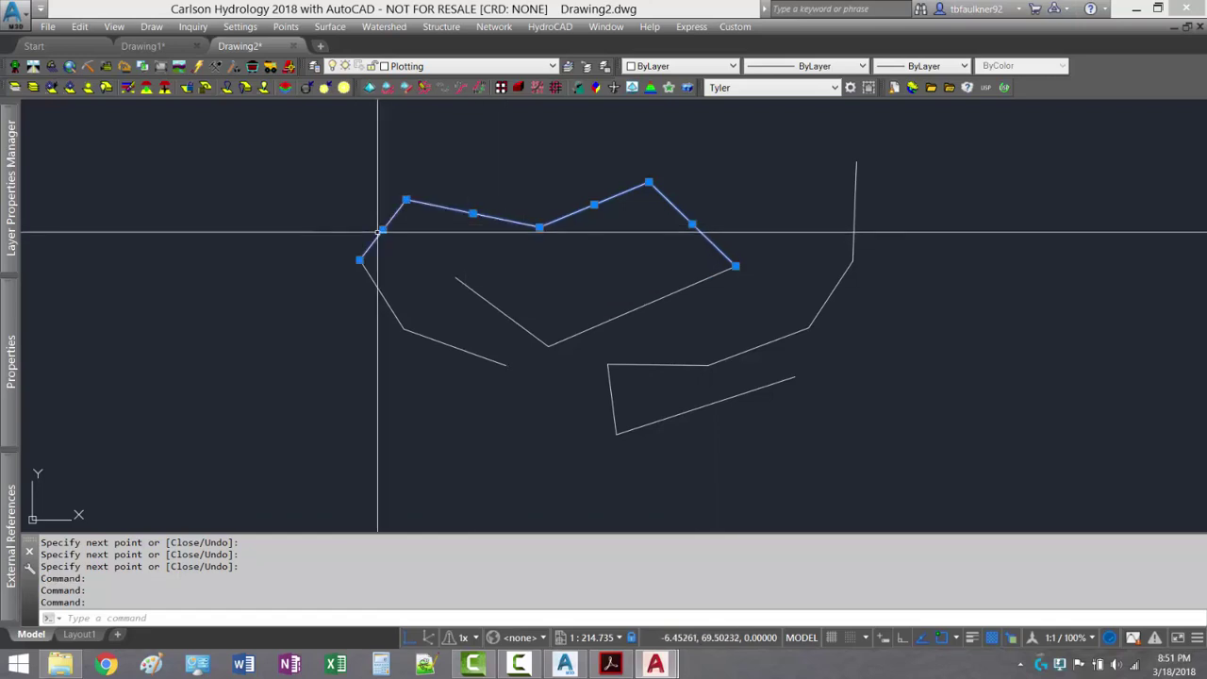
left_click(370, 274)
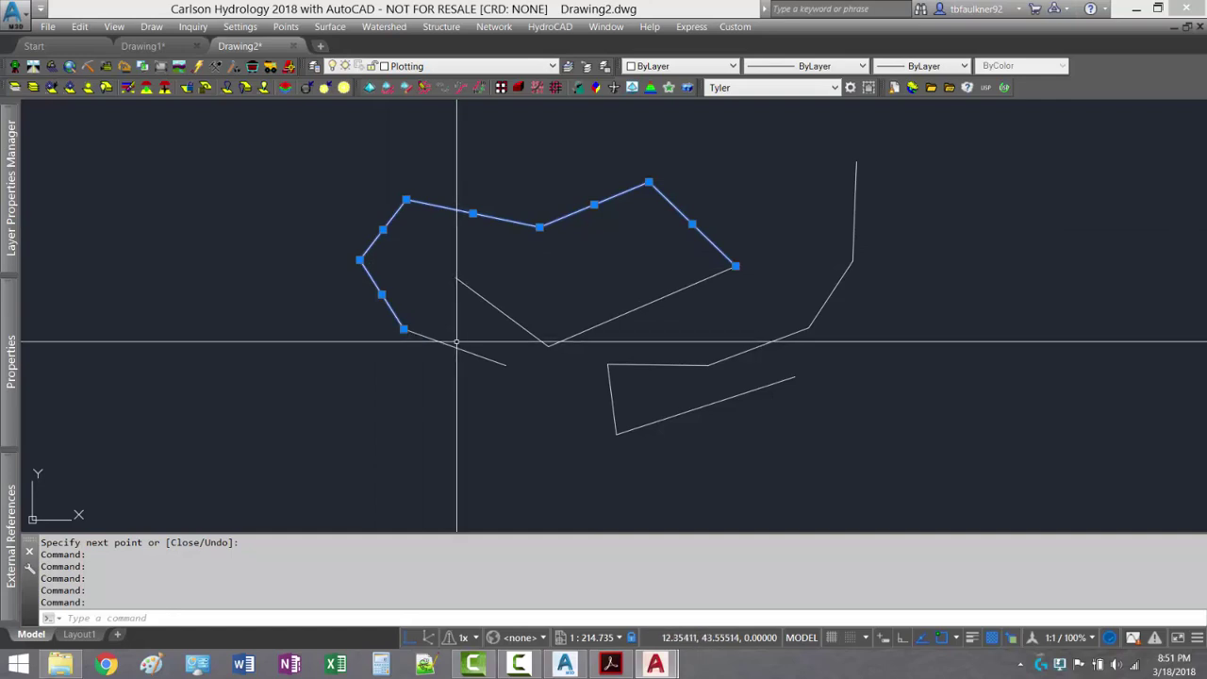
left_click(452, 345)
left_click(504, 315)
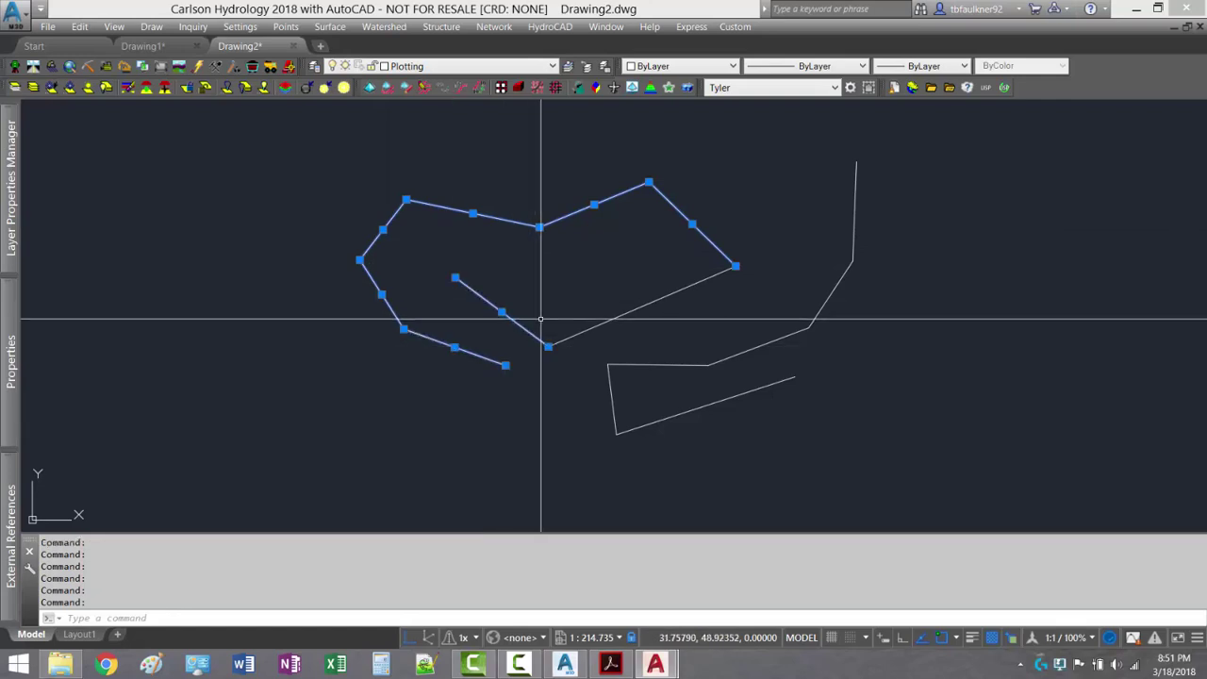
left_click(593, 328)
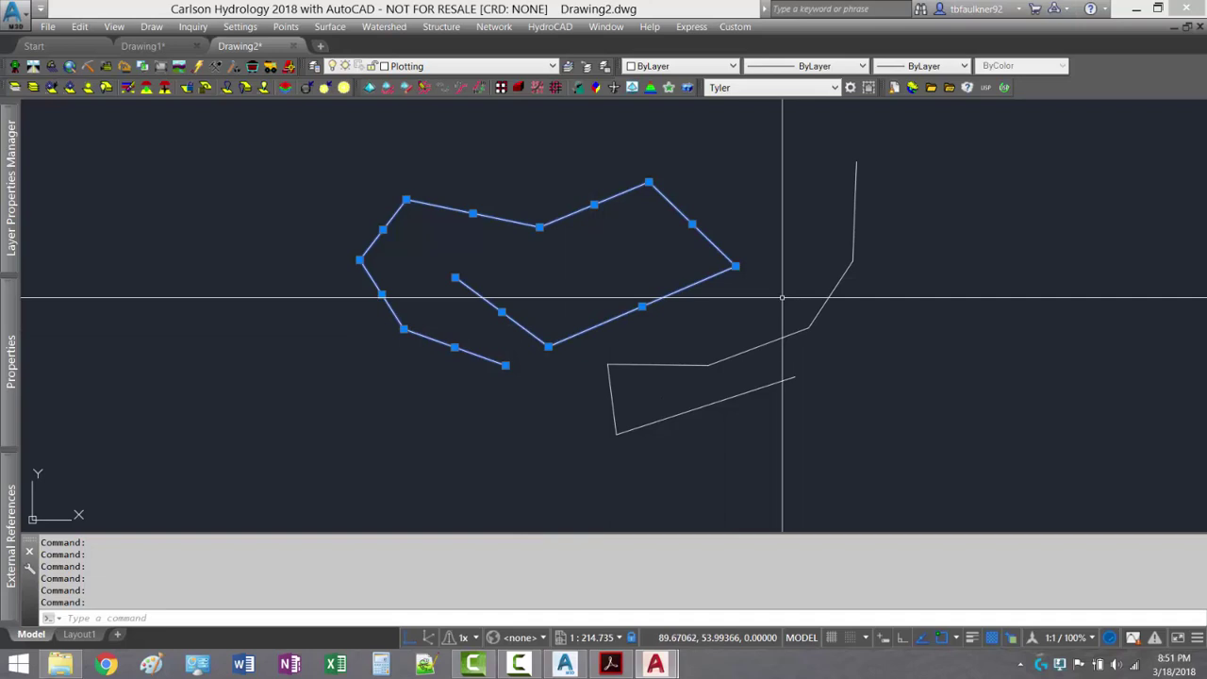
key("Escape")
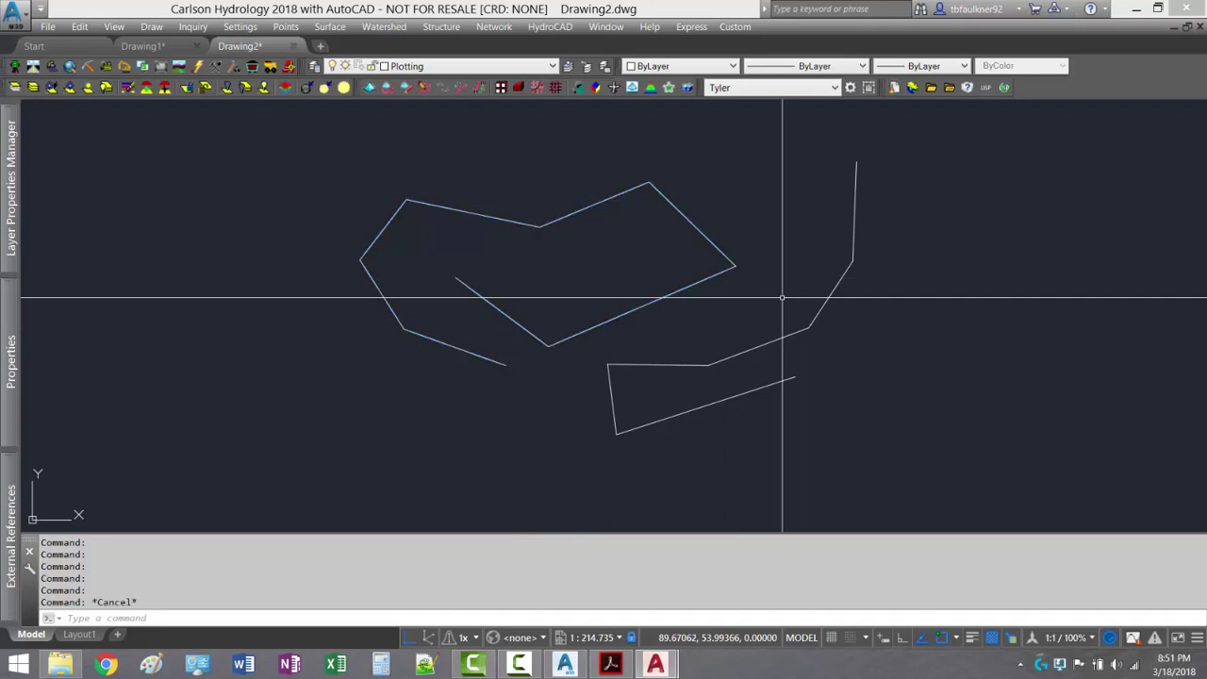
- Try out selection windows around the first chain's upper-right segment without selecting any lines
left_click(781, 225)
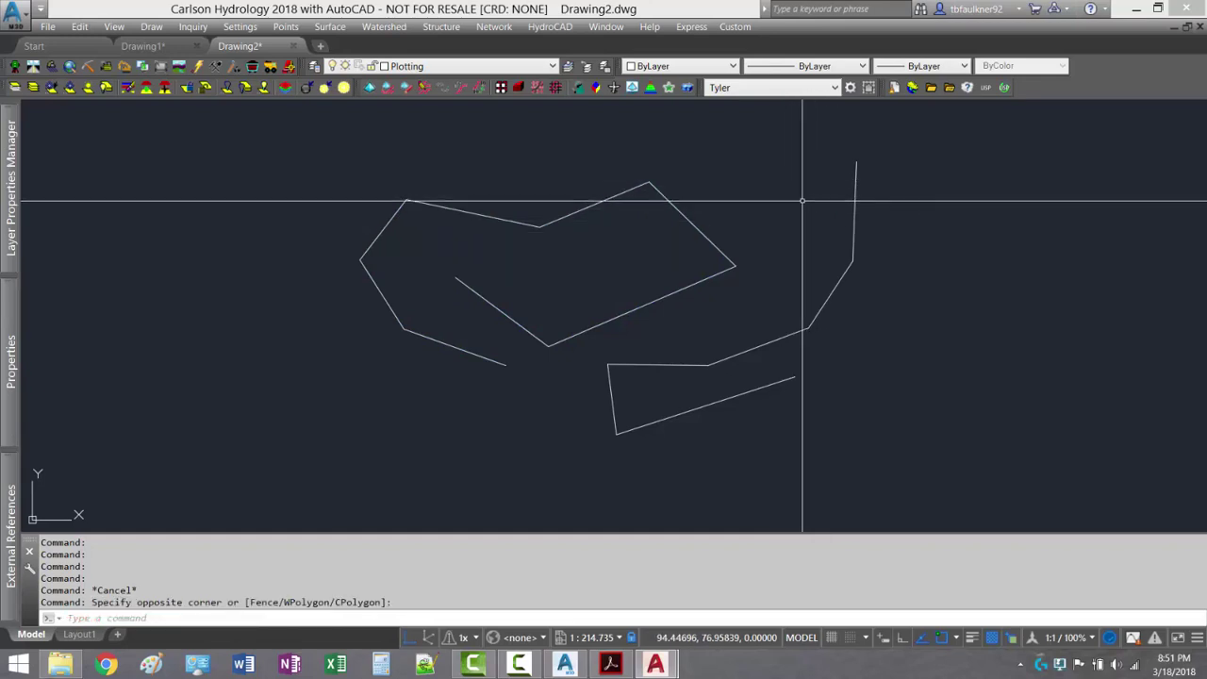
left_click(704, 219)
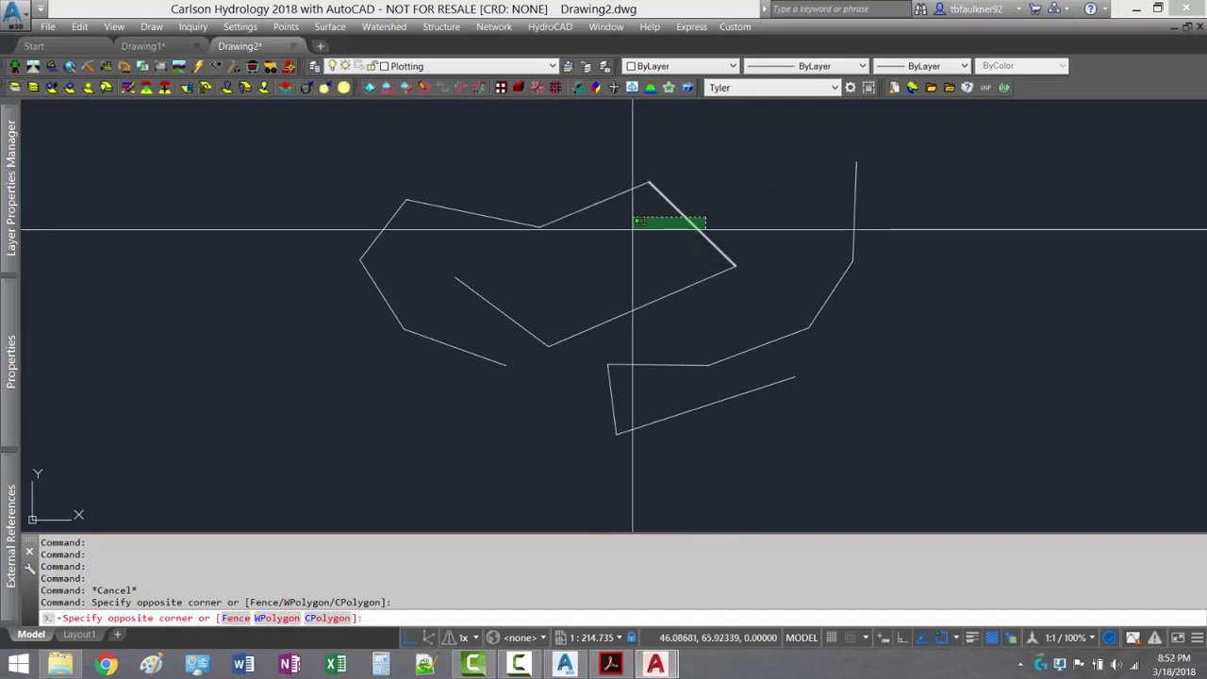
left_click(766, 162)
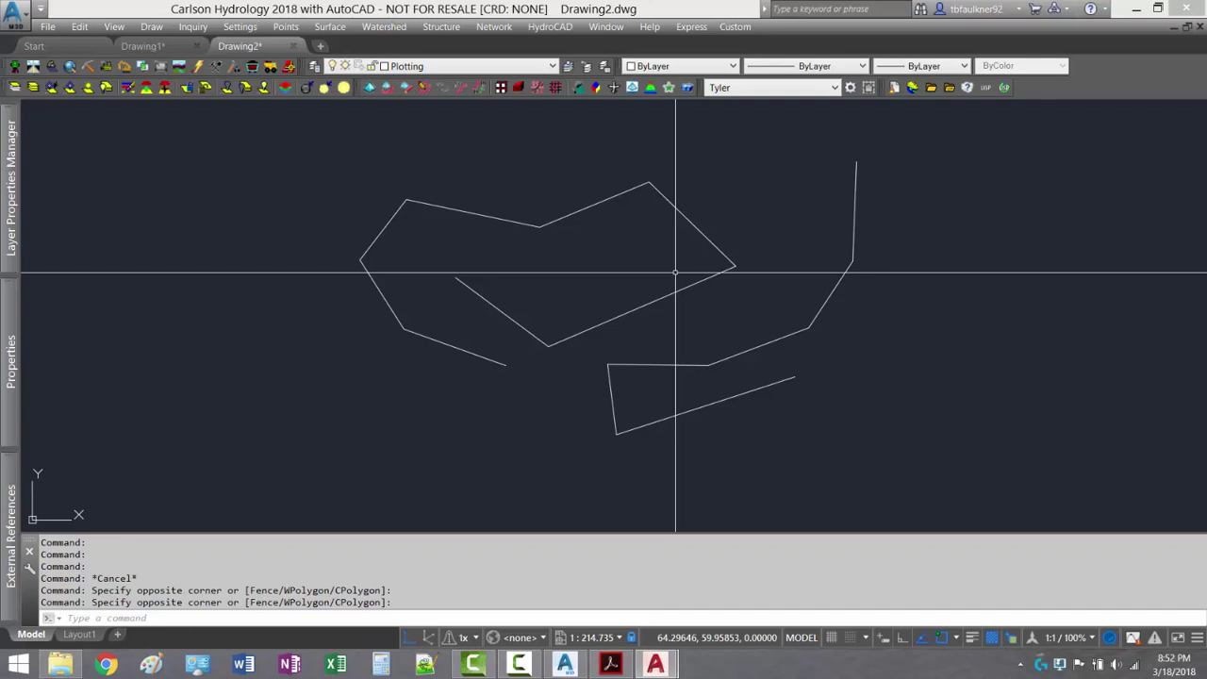
- Enclose the second chain and the first chain's three right-hand segments in a window selection, clear it, and repeat the selection
left_click(473, 162)
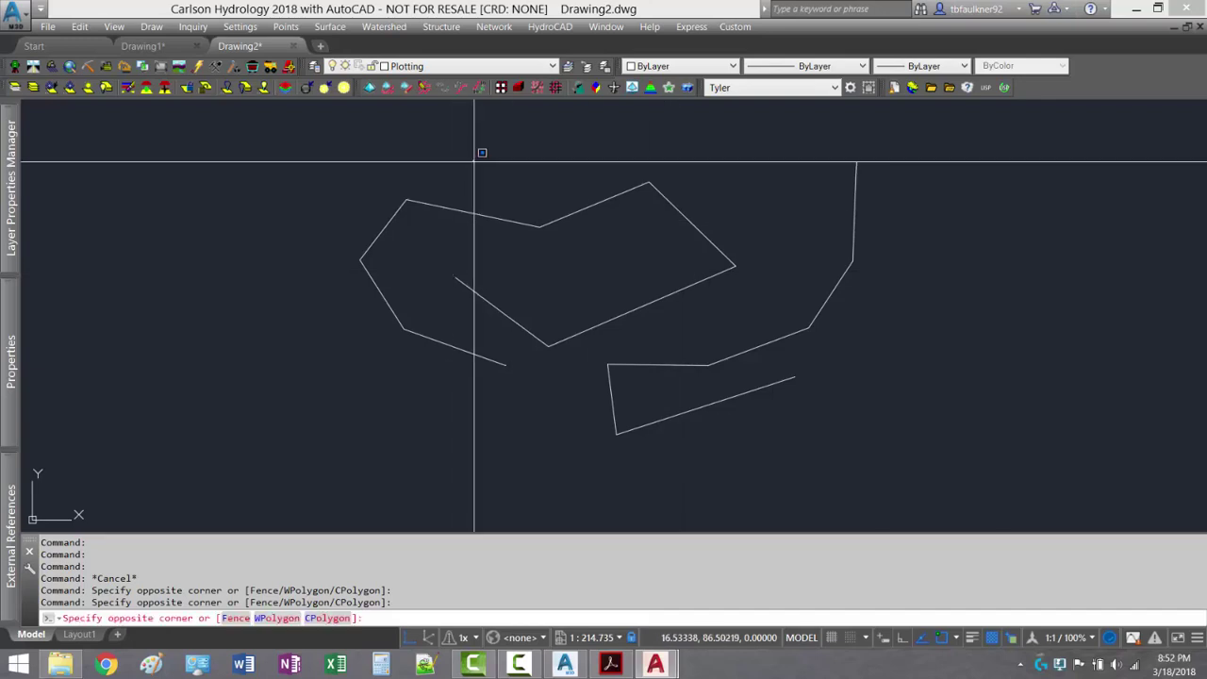
left_click(951, 461)
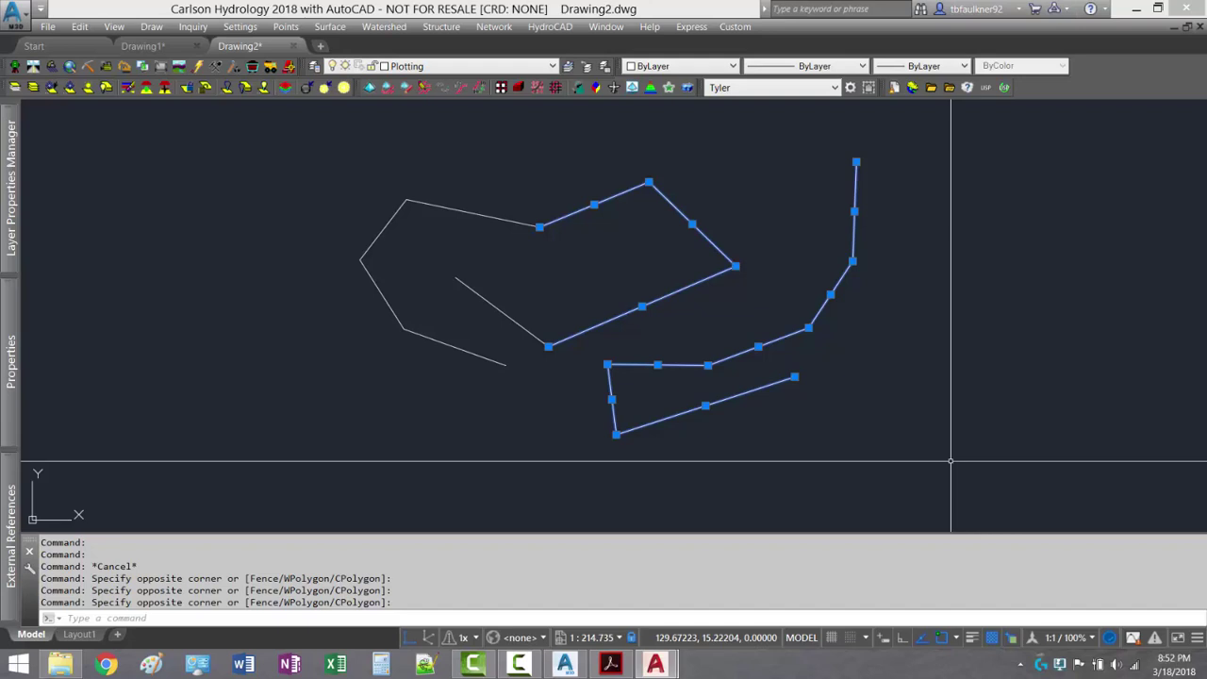
key("Escape")
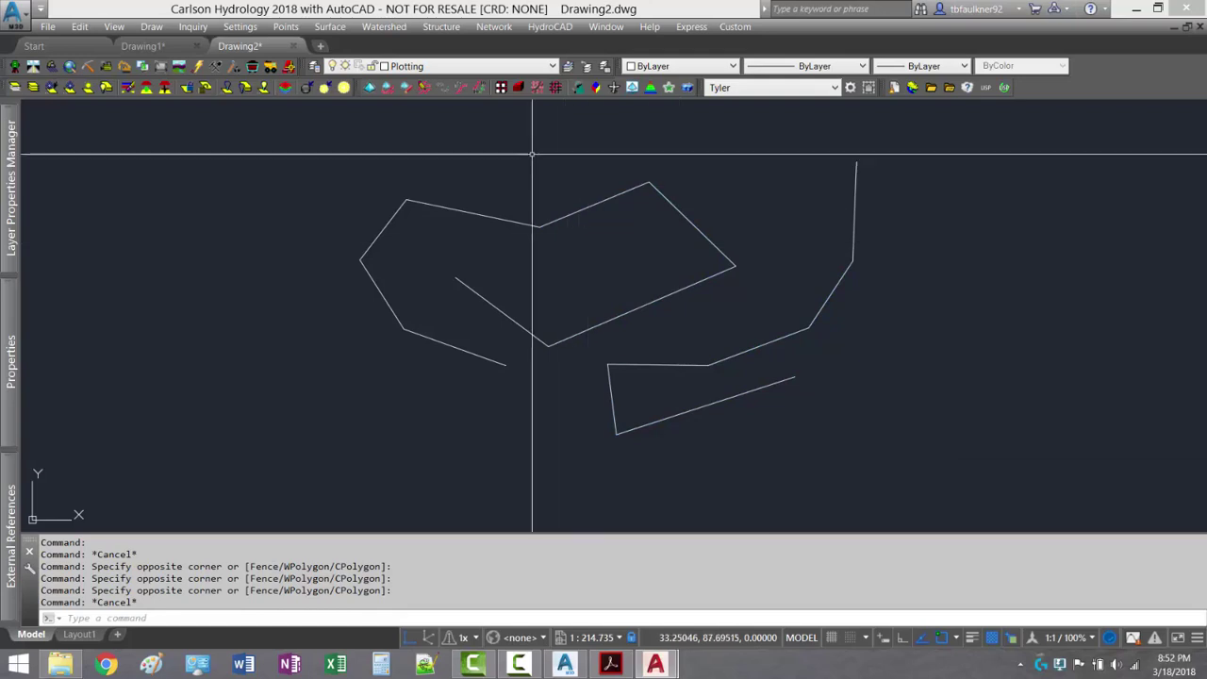
left_click(504, 127)
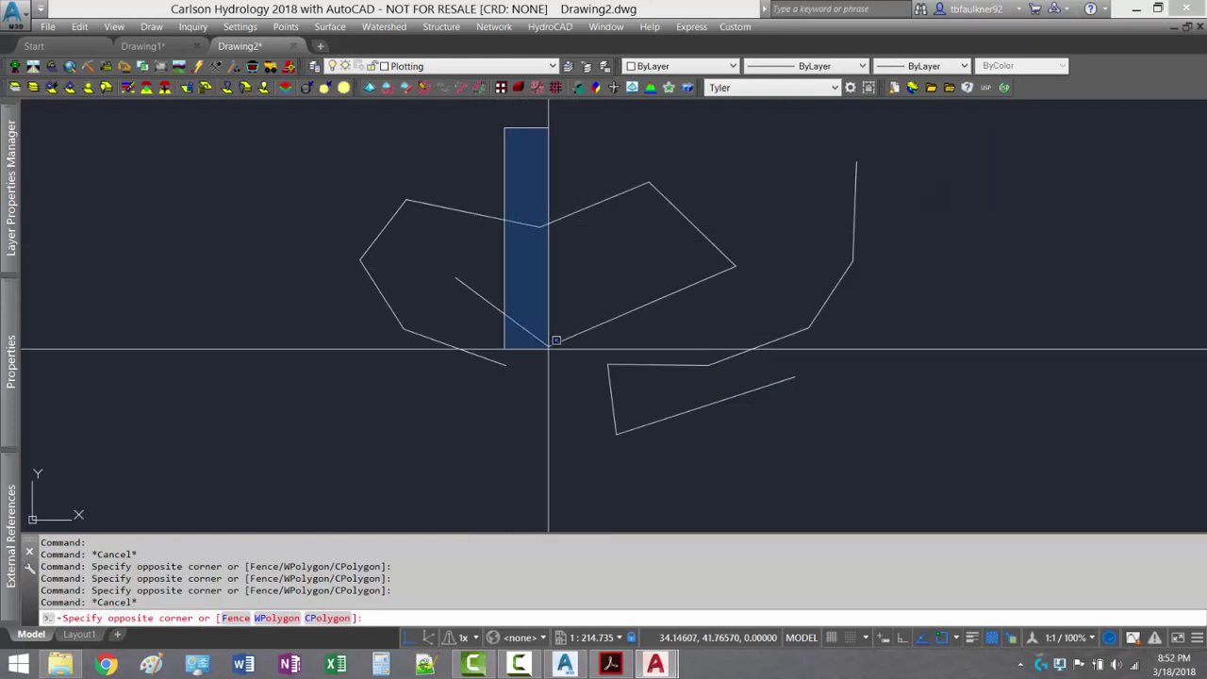
left_click(990, 490)
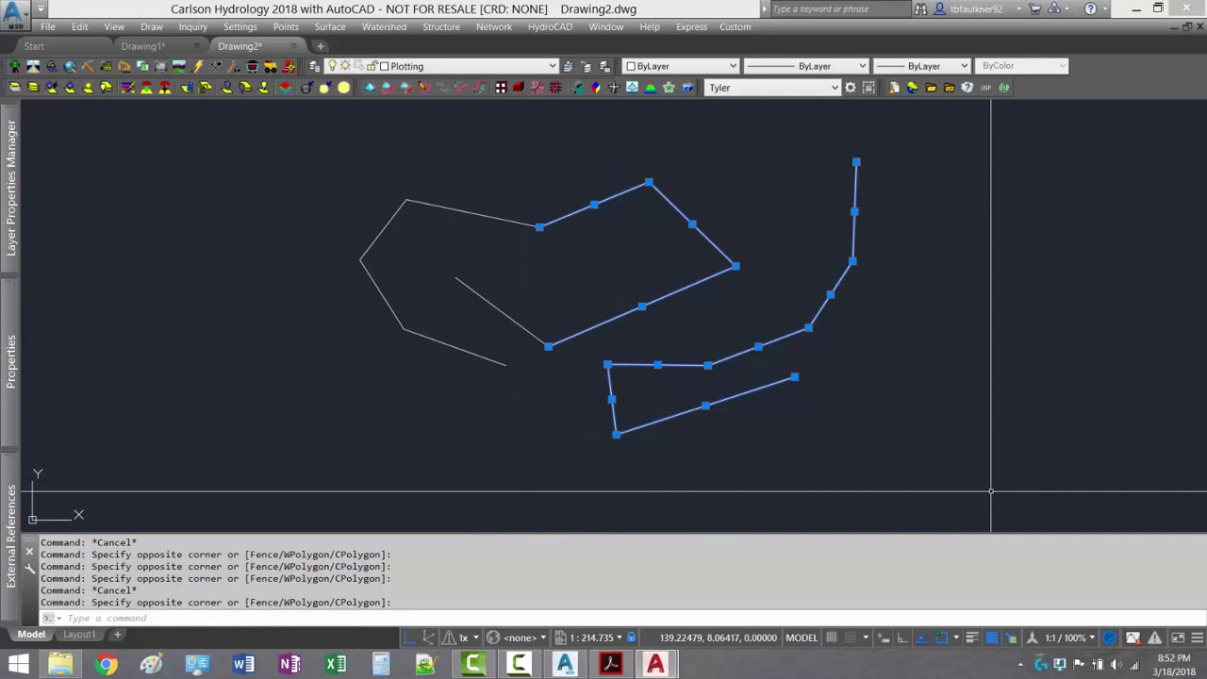
- Clear the selection, select the second chain and five first-chain segments with a crossing window, clear it, and start and cancel a window selection for comparison
key("Escape")
key("Escape")
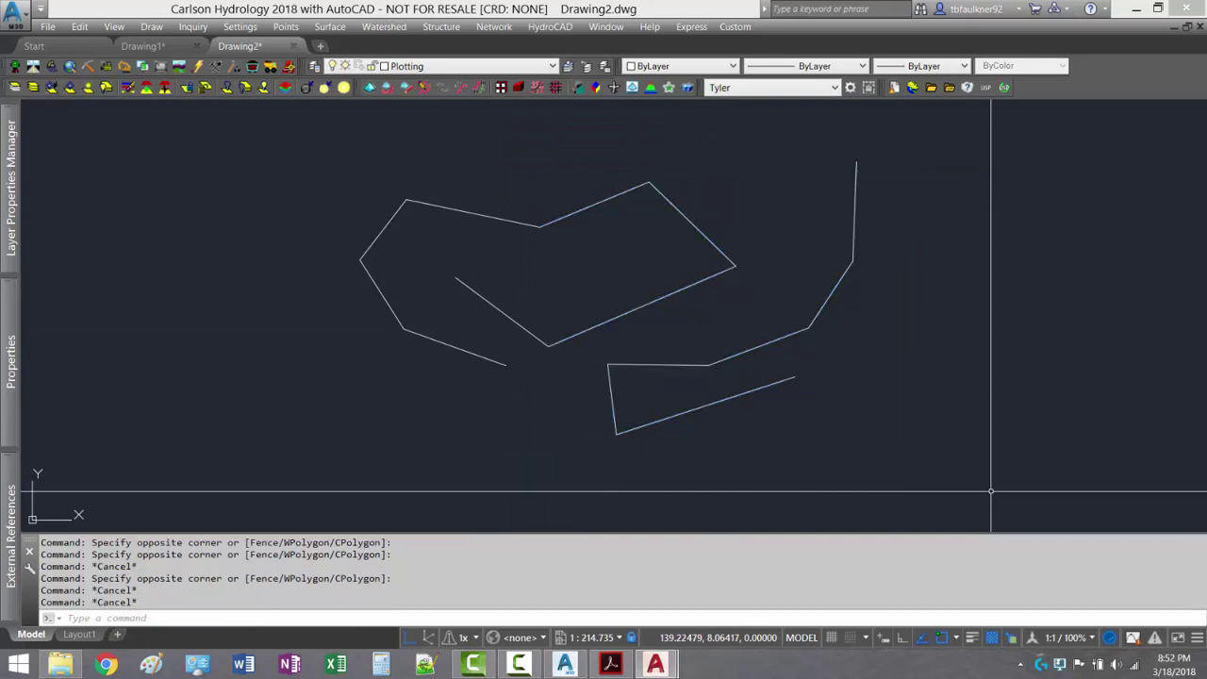
left_click(924, 127)
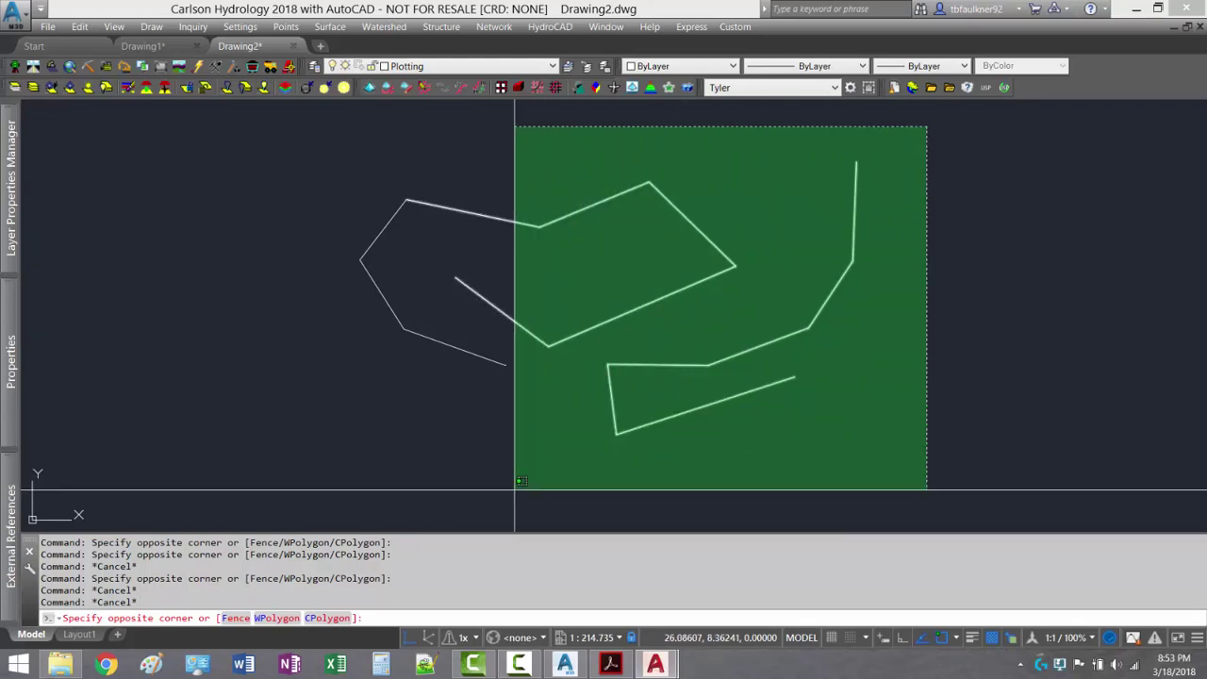
left_click(514, 489)
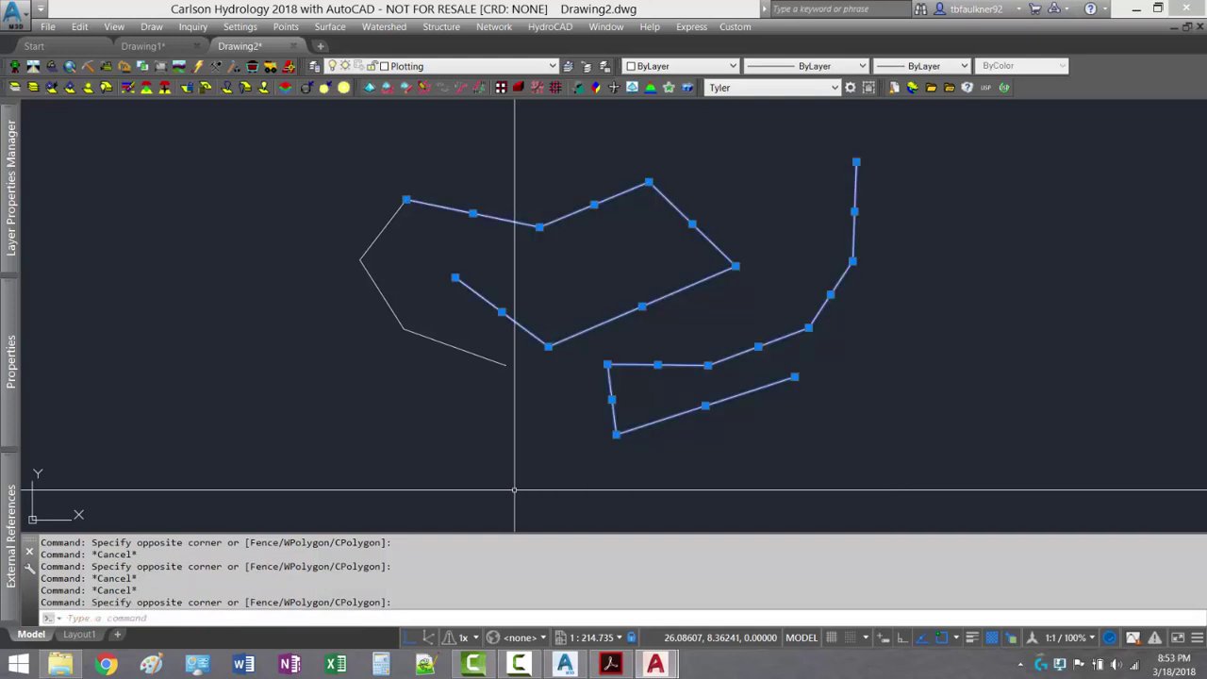
key("Escape")
left_click(501, 124)
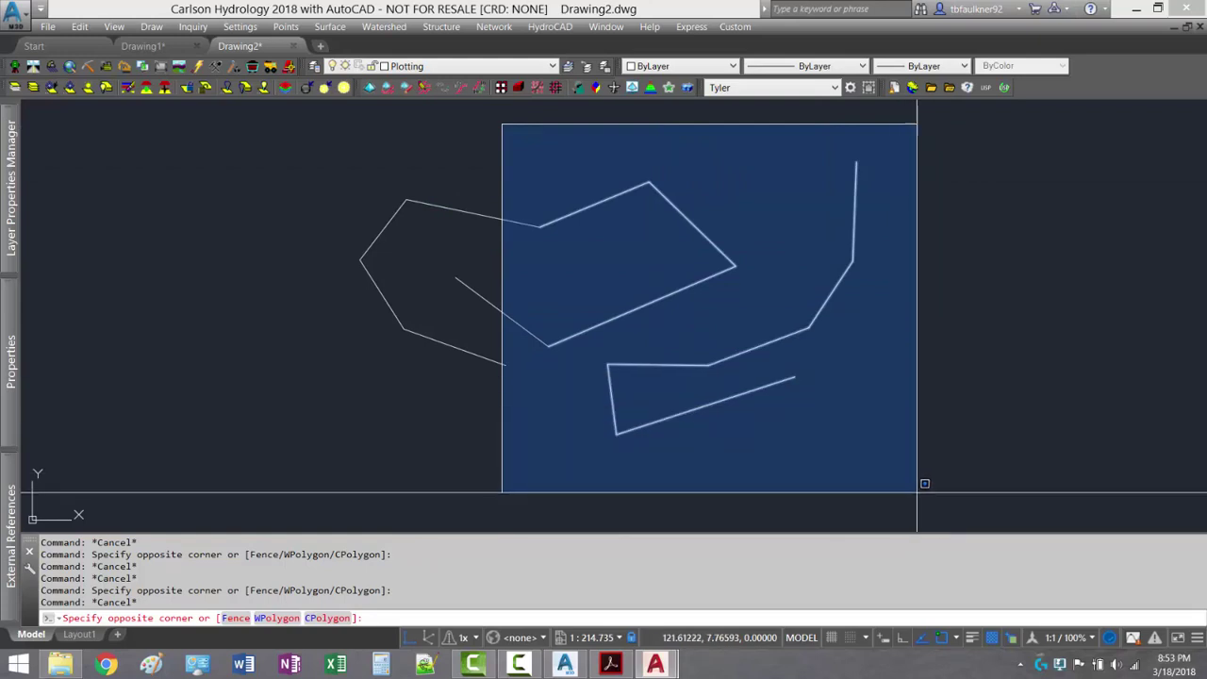
key("Escape")
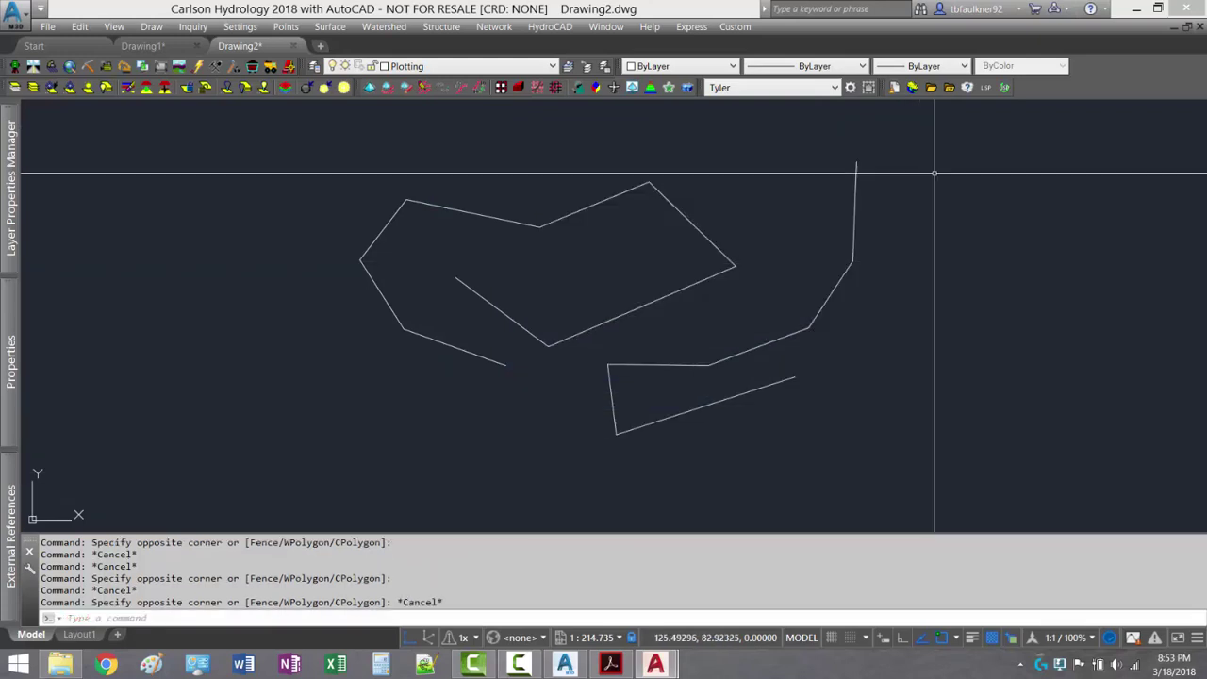
- Select the second chain and the first chain's right-hand segments with a crossing window, clear them, and repeat with a freehand crossing lasso
left_click(940, 114)
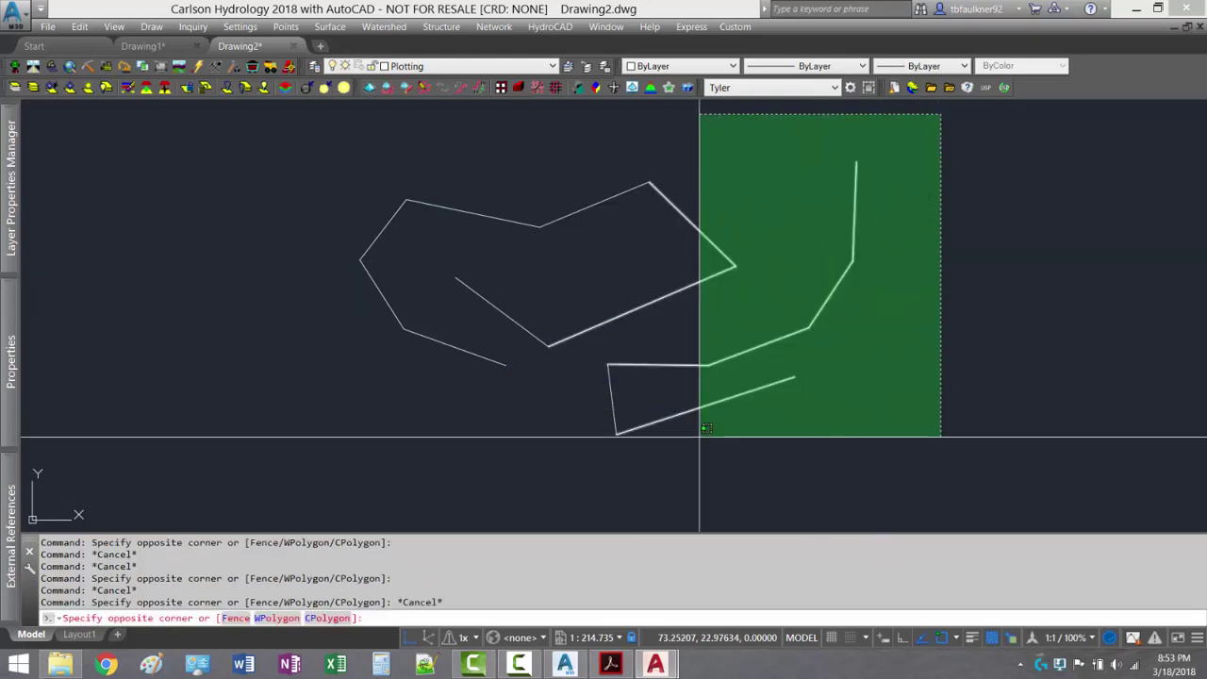
left_click(527, 460)
key("Escape")
key("Escape")
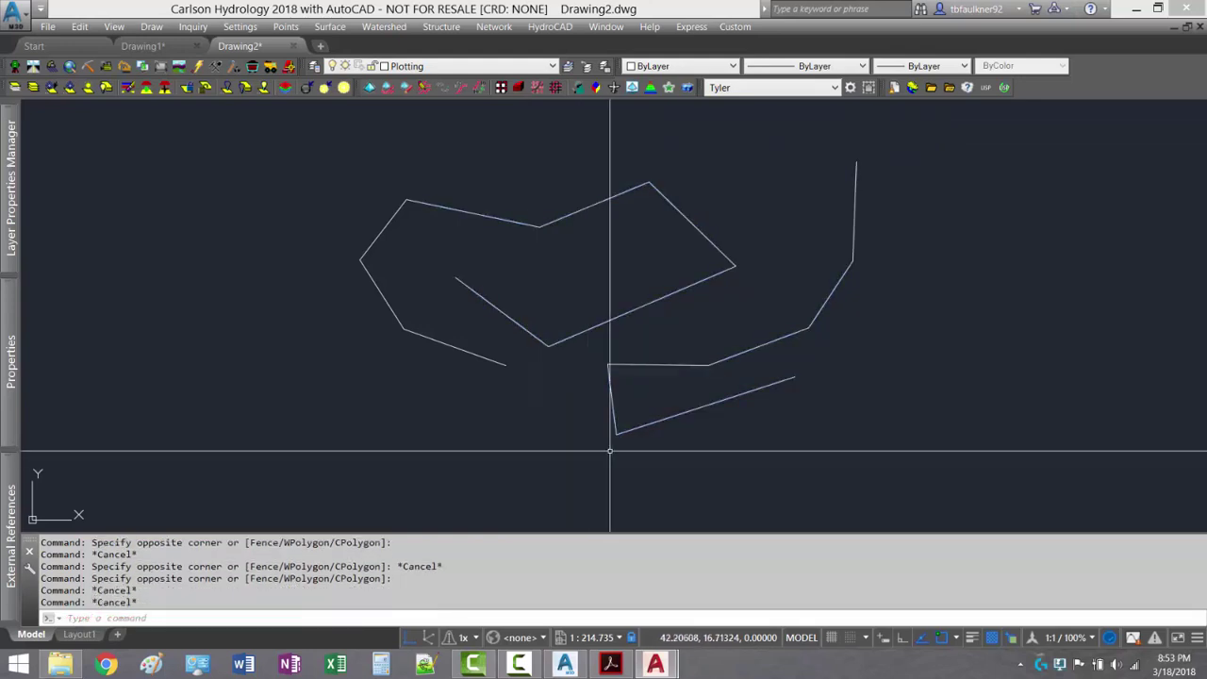
mouse_move(922, 110)
left_mouse_down()
mouse_move(910, 123)
mouse_move(727, 126)
mouse_move(614, 156)
mouse_move(539, 222)
mouse_move(585, 458)
mouse_move(884, 444)
mouse_move(938, 293)
mouse_move(999, 203)
mouse_move(992, 195)
mouse_move(995, 210)
left_mouse_up()
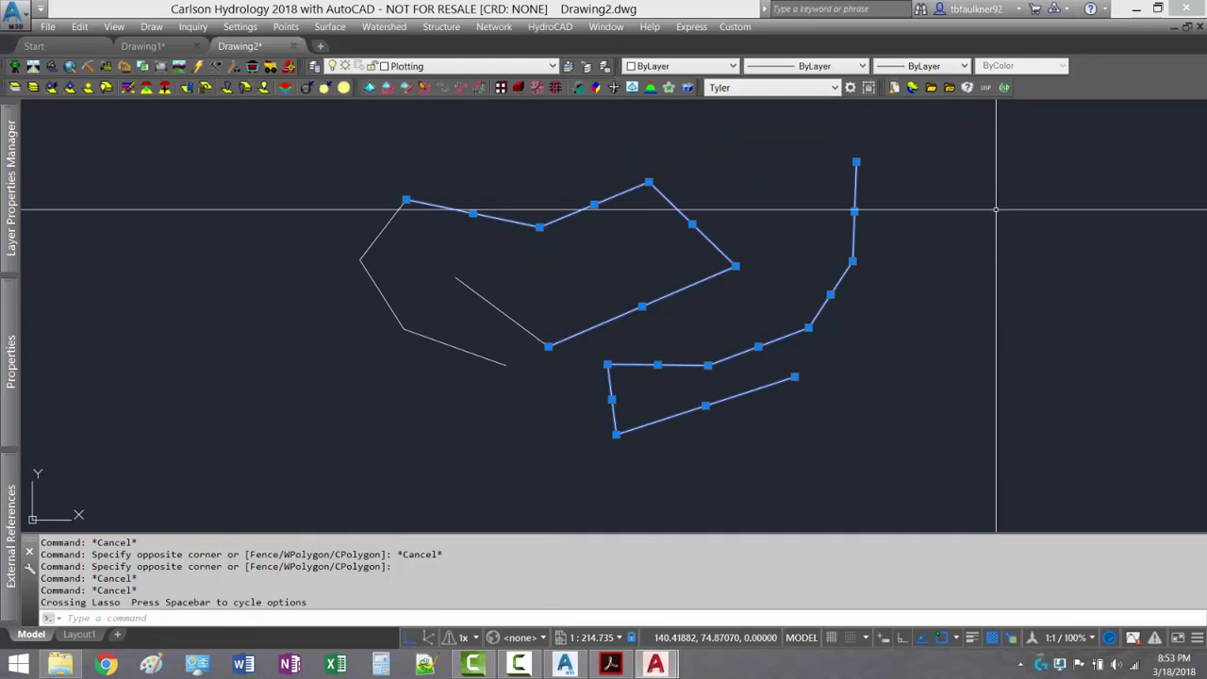
key("Escape")
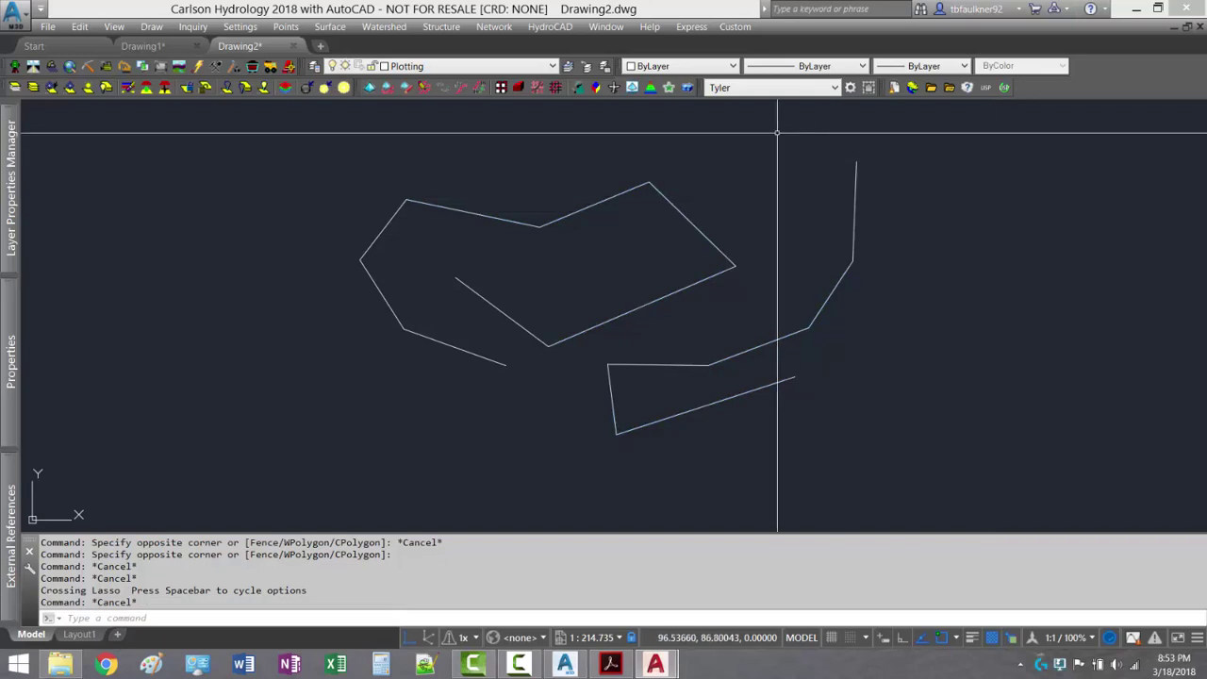
- Select all lines of both chains with a window lasso, erase them, and undo the erasure
mouse_move(440, 137)
left_mouse_down()
mouse_move(891, 100)
mouse_move(937, 364)
mouse_move(458, 506)
mouse_move(180, 250)
mouse_move(188, 229)
left_mouse_up()
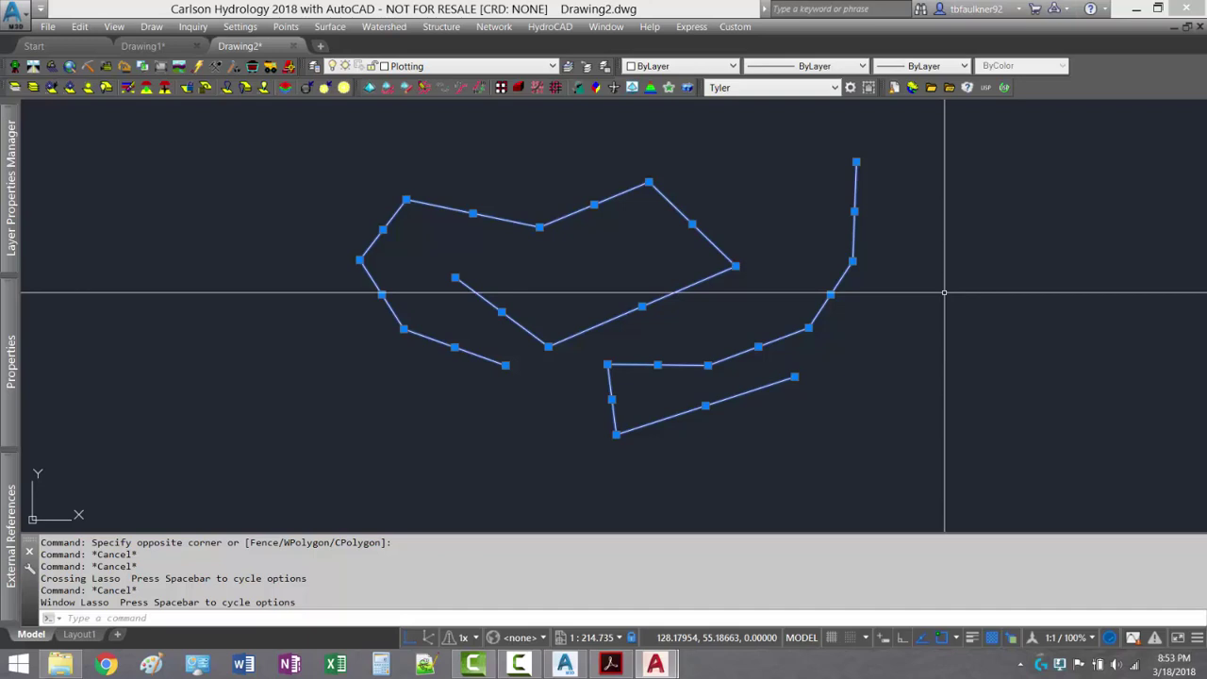
key("Delete")
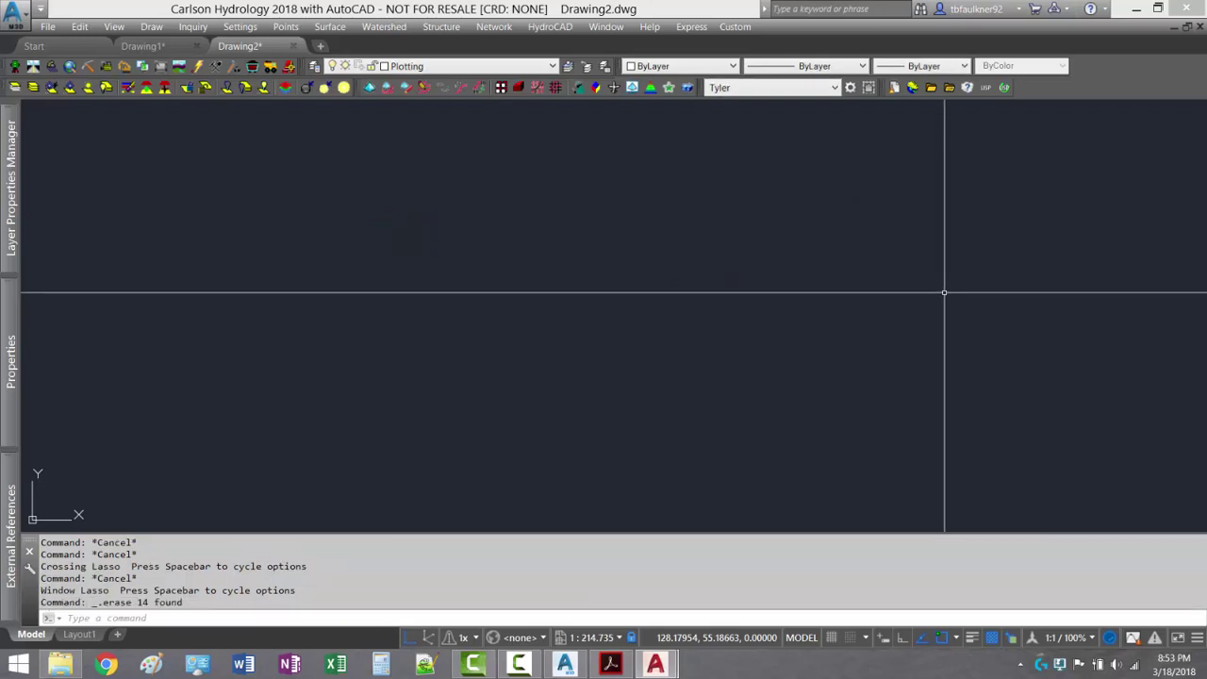
key("ctrl+z")
- Enclose both restored chains in a rectangular selection and erase all their lines with the Erase command
left_click(908, 180)
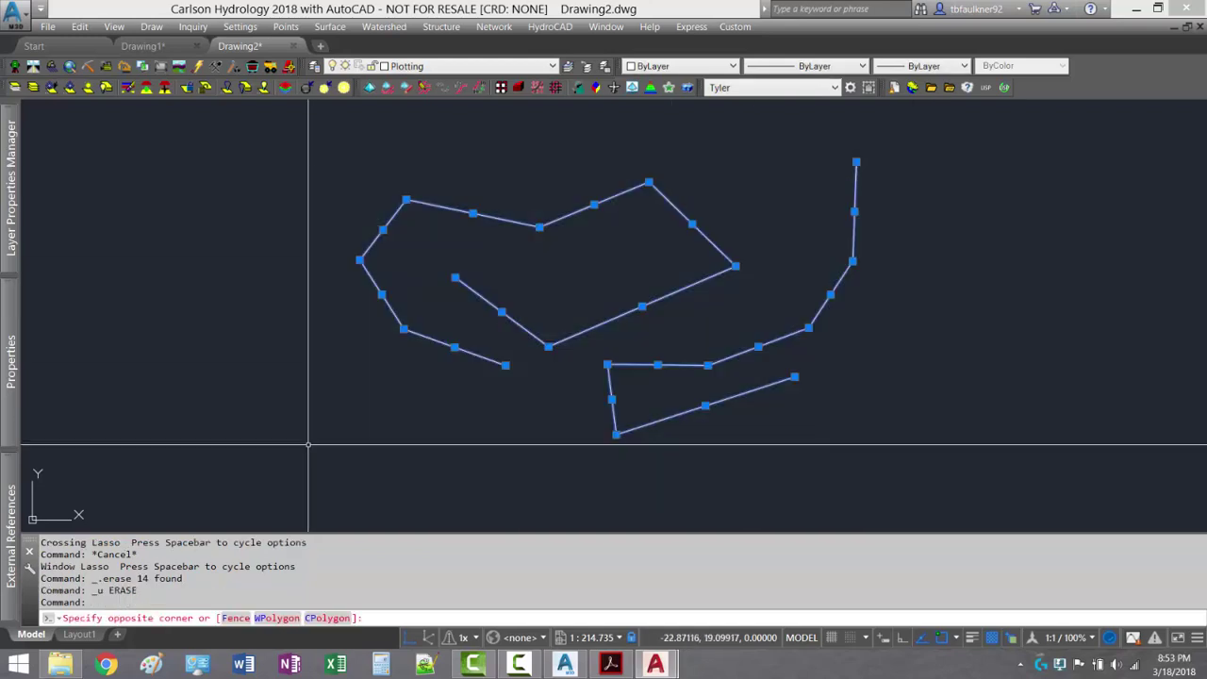
right_click(535, 240)
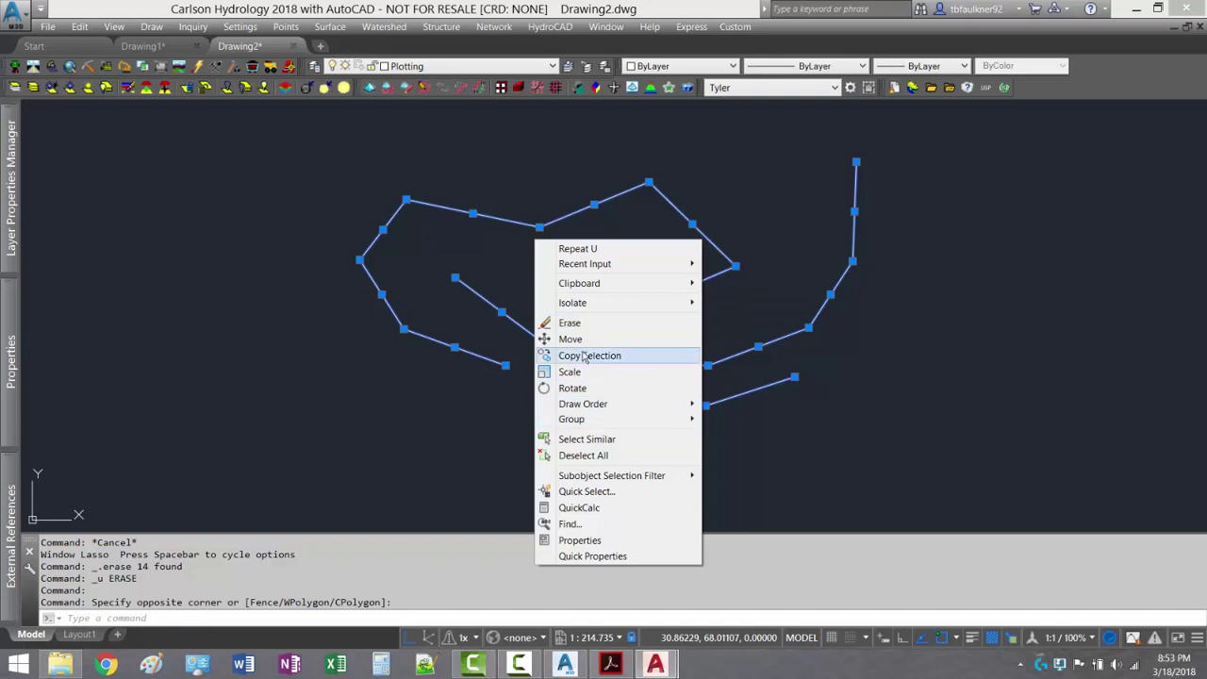
left_click(572, 324)
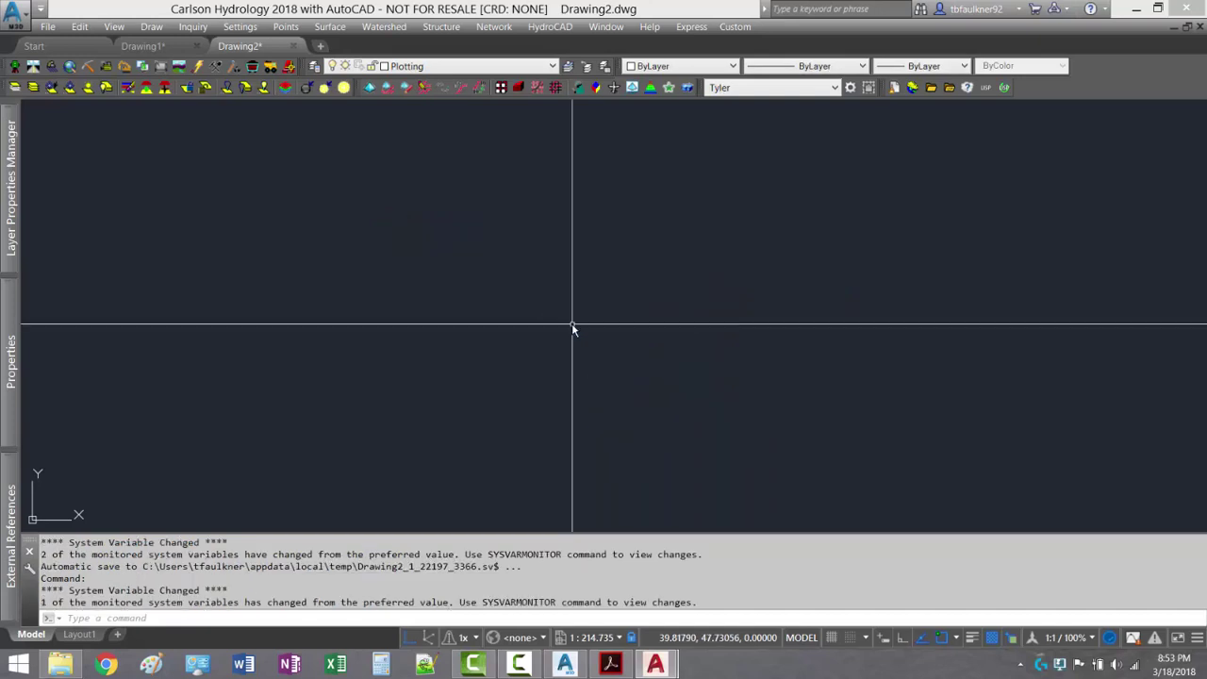
- Consult the Absolute Coordinates exercise in General CAD - Beginner.pdf and draw its triangle through 0,0, 10,0, 10,5 and 0,0 with default line options
left_click(610, 665)
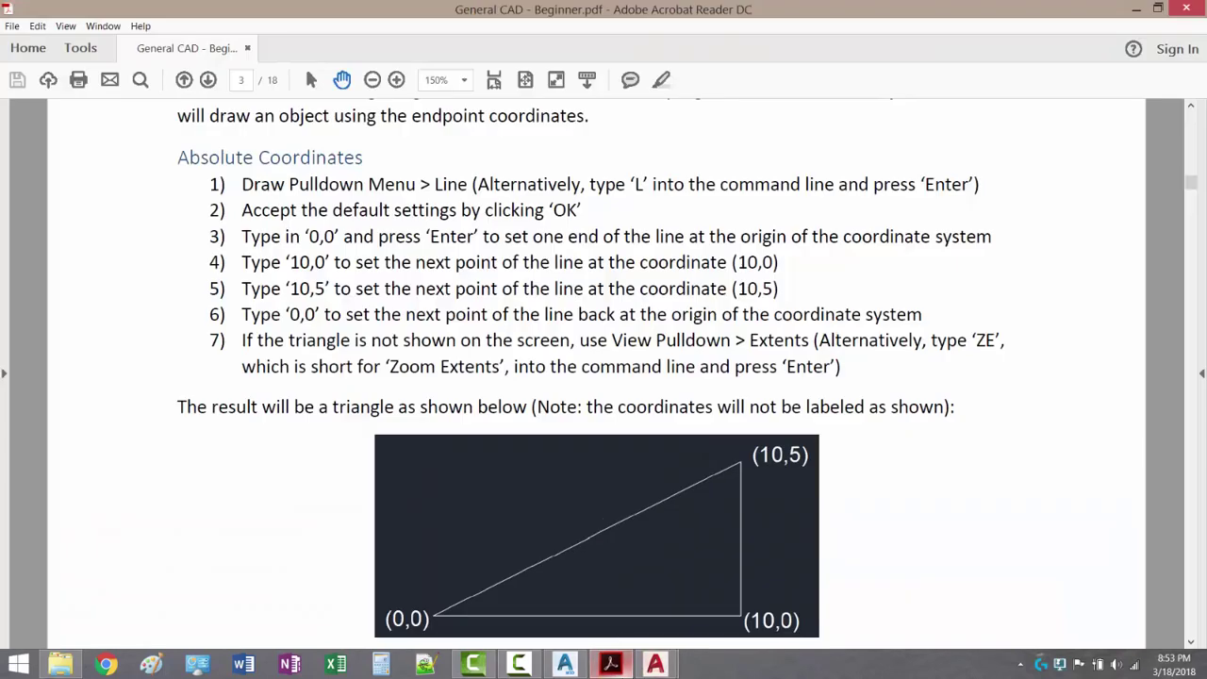
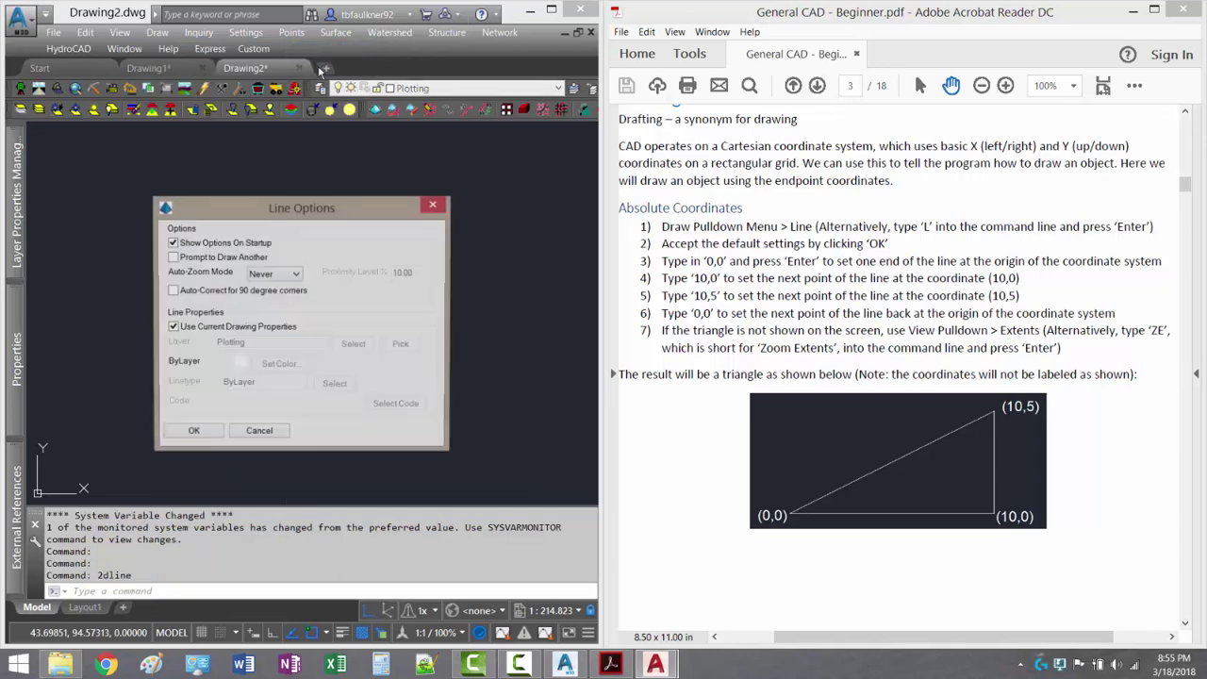
left_click(191, 433)
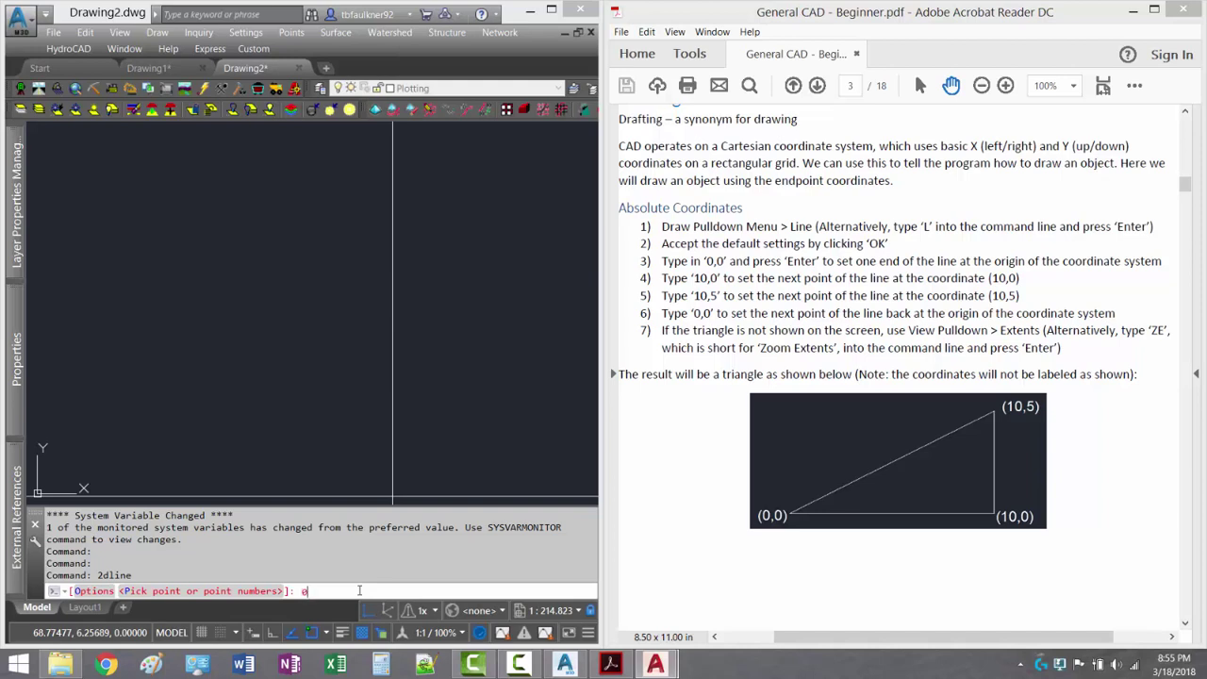
type(",0")
key("Return")
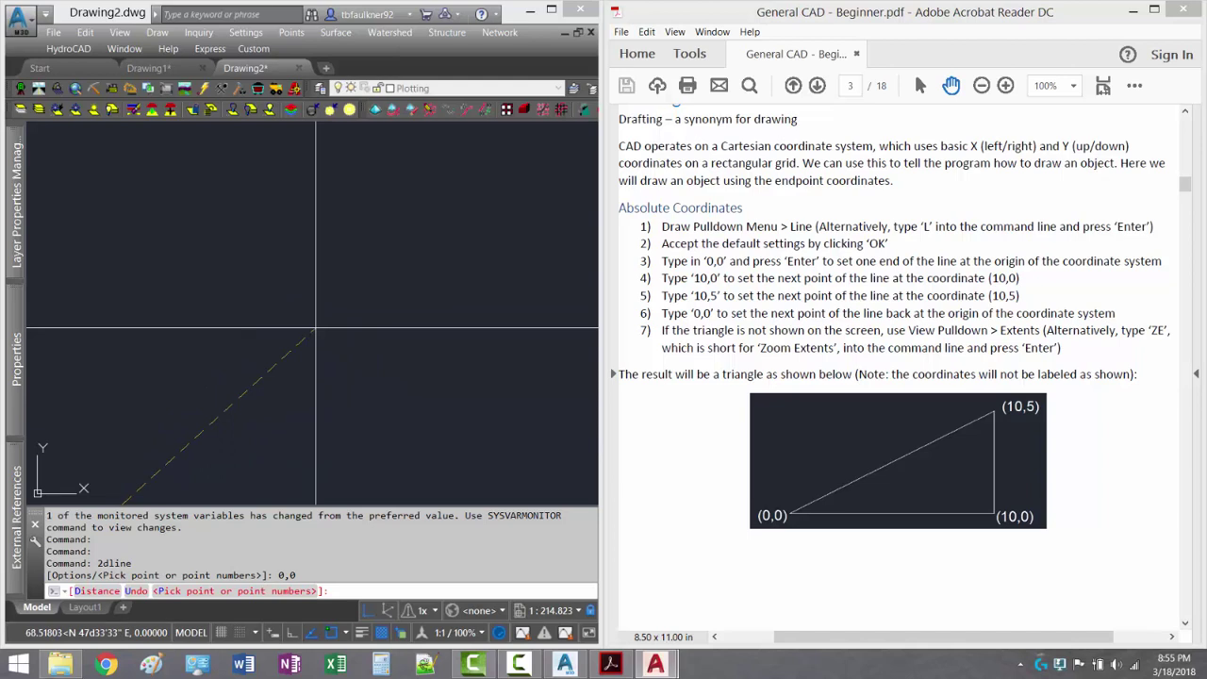
type("10")
key("Return")
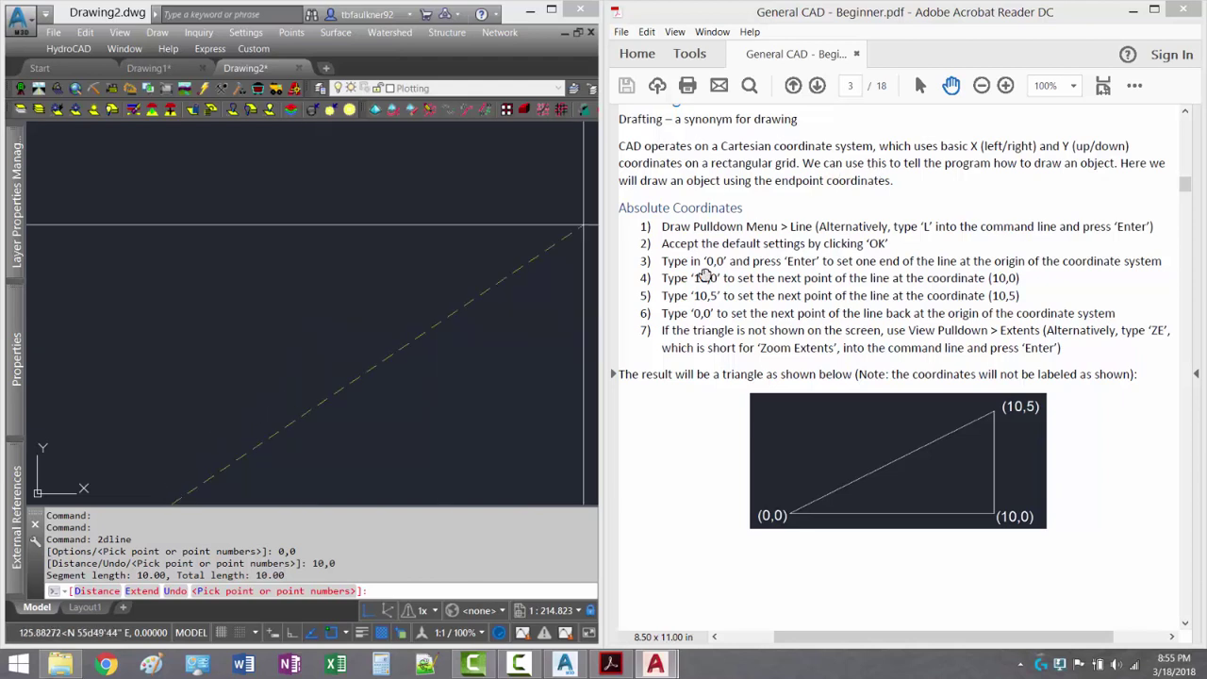
type("10,5")
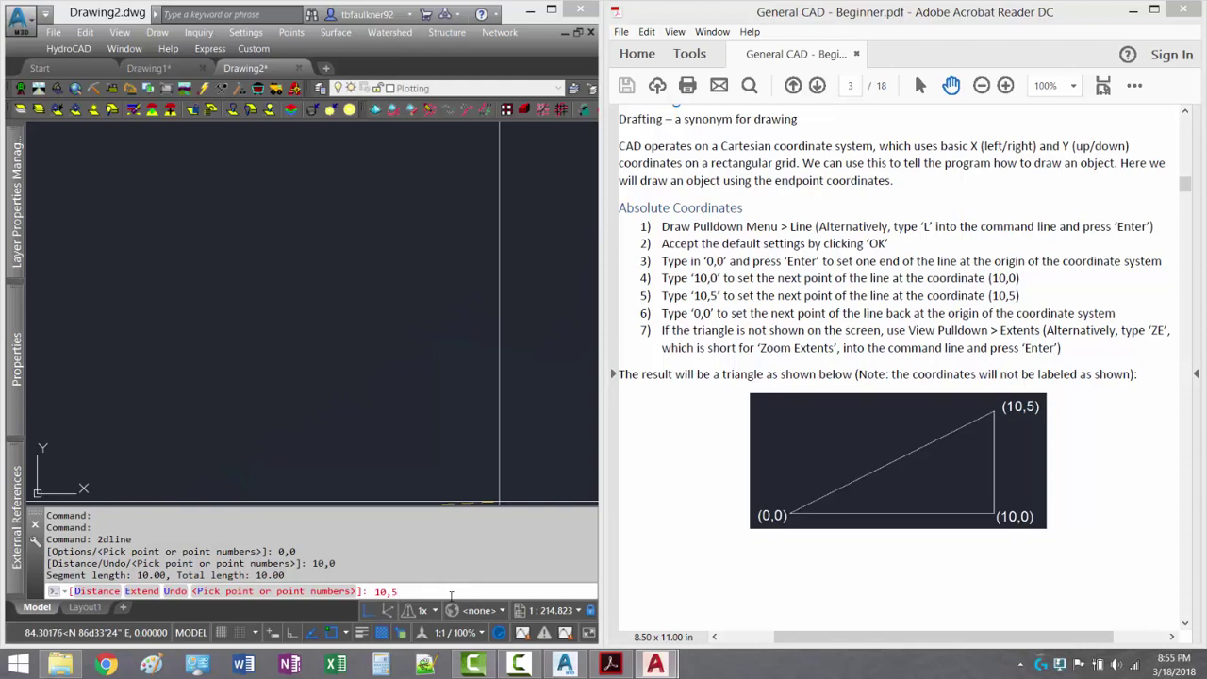
key("Return")
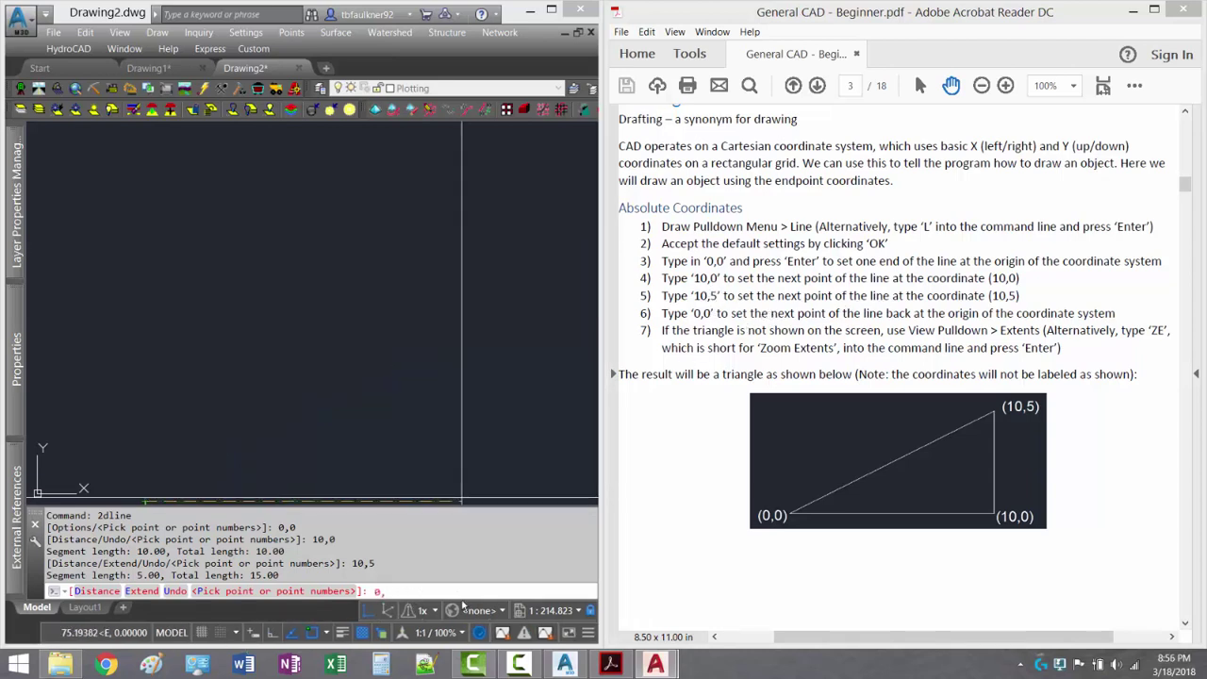
key("Return")
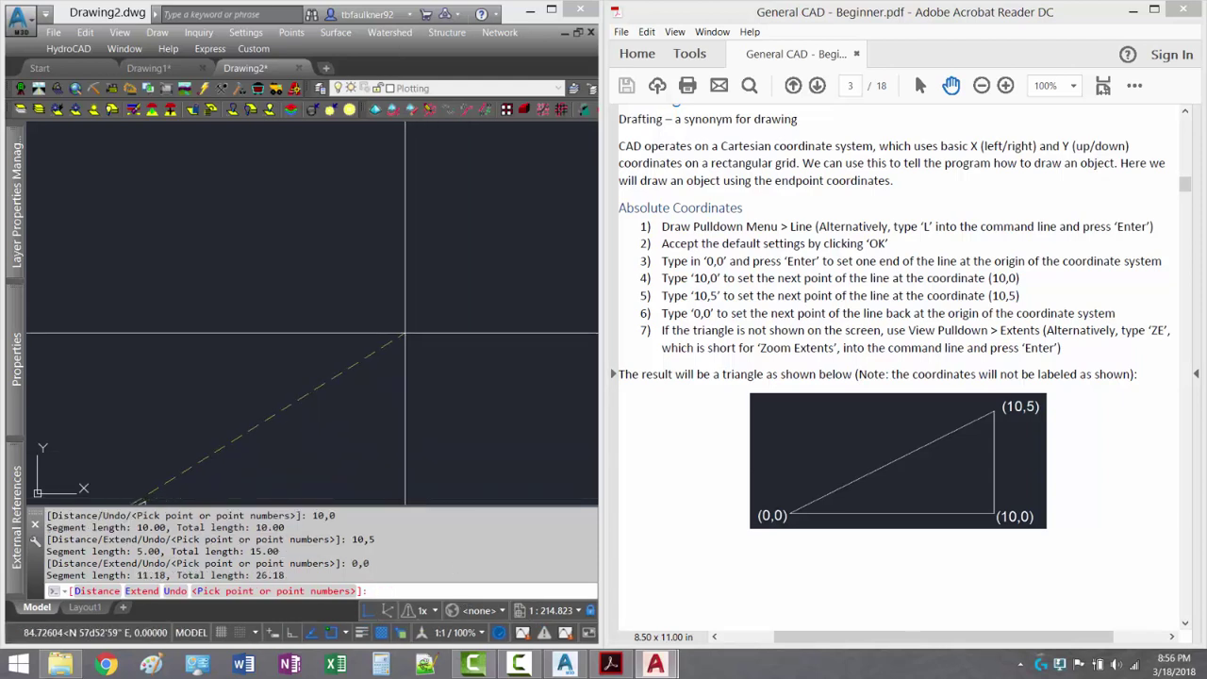
key("Return")
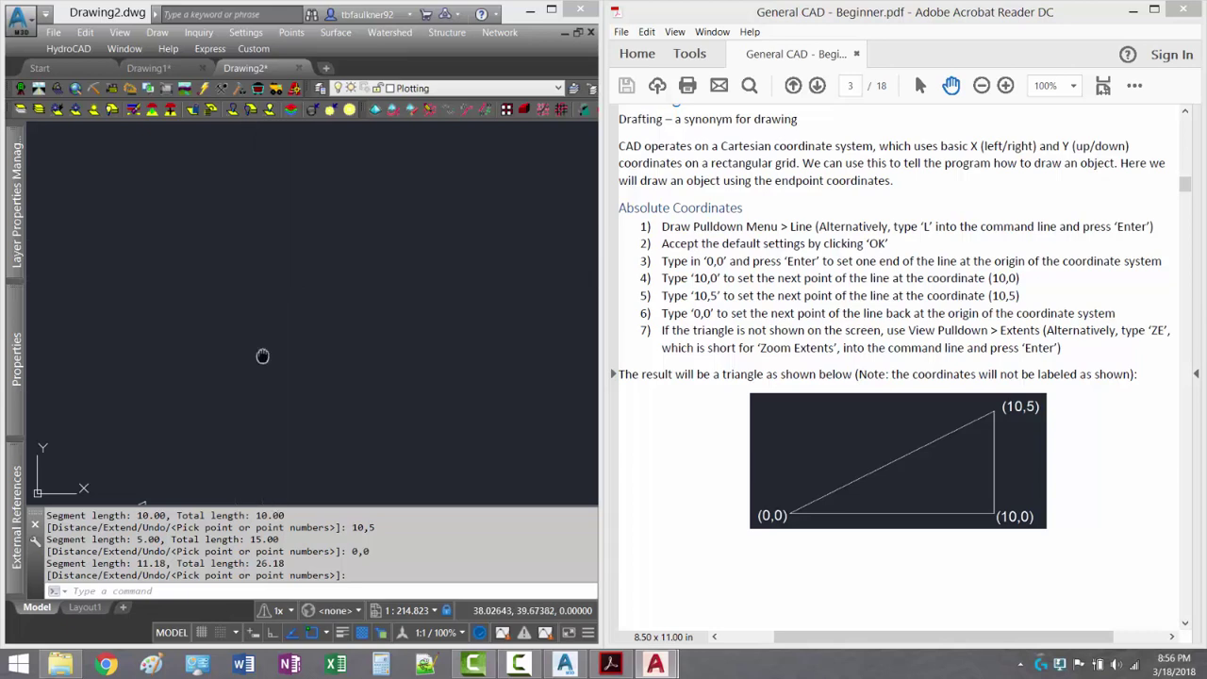
- Pan and zoom around the triangle to examine it at different magnifications
mouse_move(268, 354)
middle_mouse_down()
mouse_move(316, 303)
mouse_move(415, 245)
mouse_move(455, 330)
middle_mouse_up()
scroll(311, 366, "down", 2)
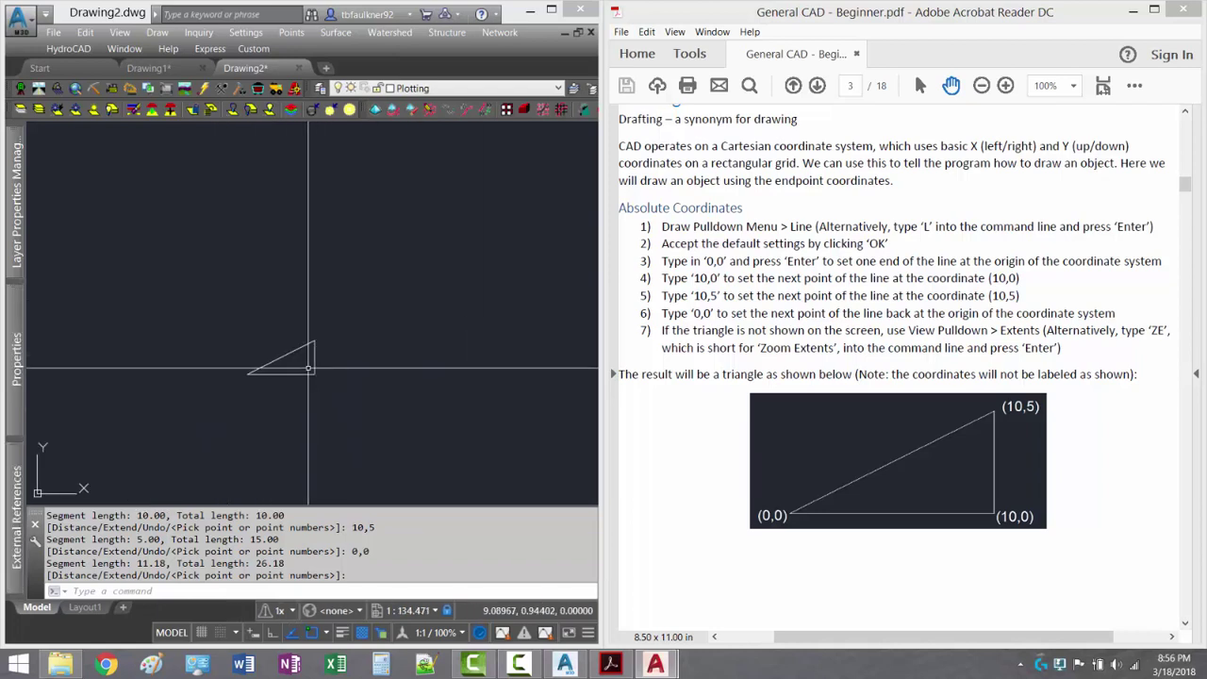
scroll(308, 366, "up", 3)
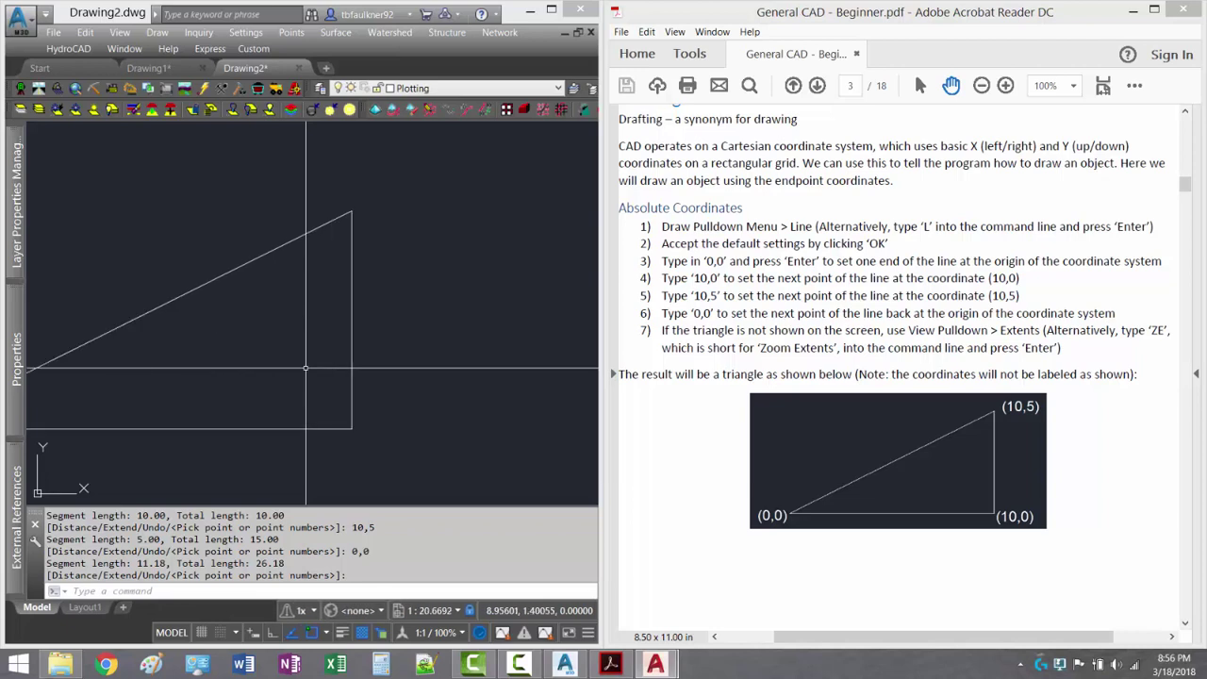
scroll(306, 367, "down", 4)
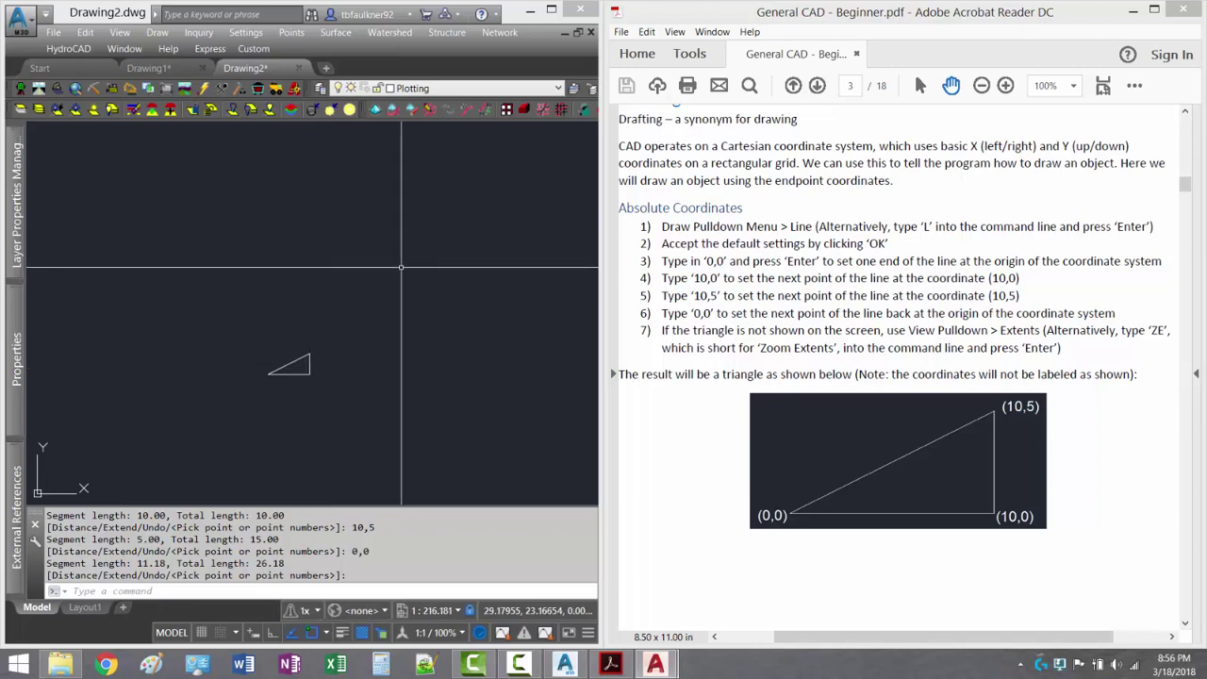
middle_click_drag(420, 251, 337, 302)
middle_click_drag(227, 381, 337, 302)
middle_click_drag(504, 264, 374, 305)
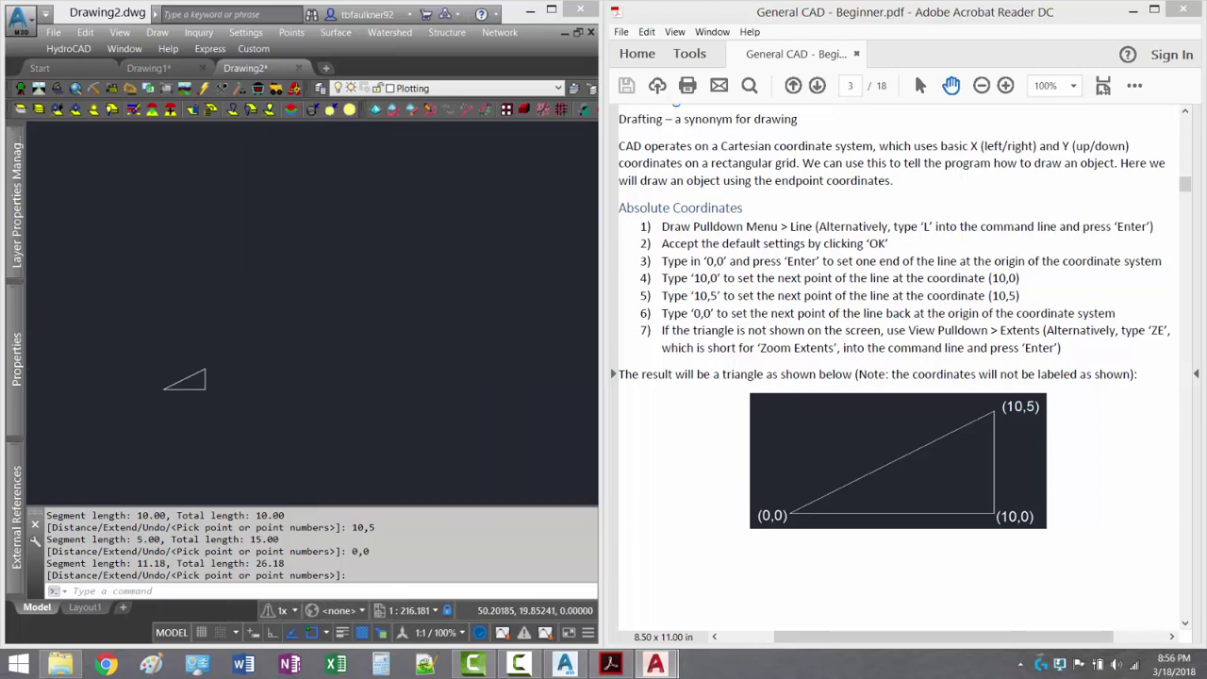
scroll(188, 387, "up", 4)
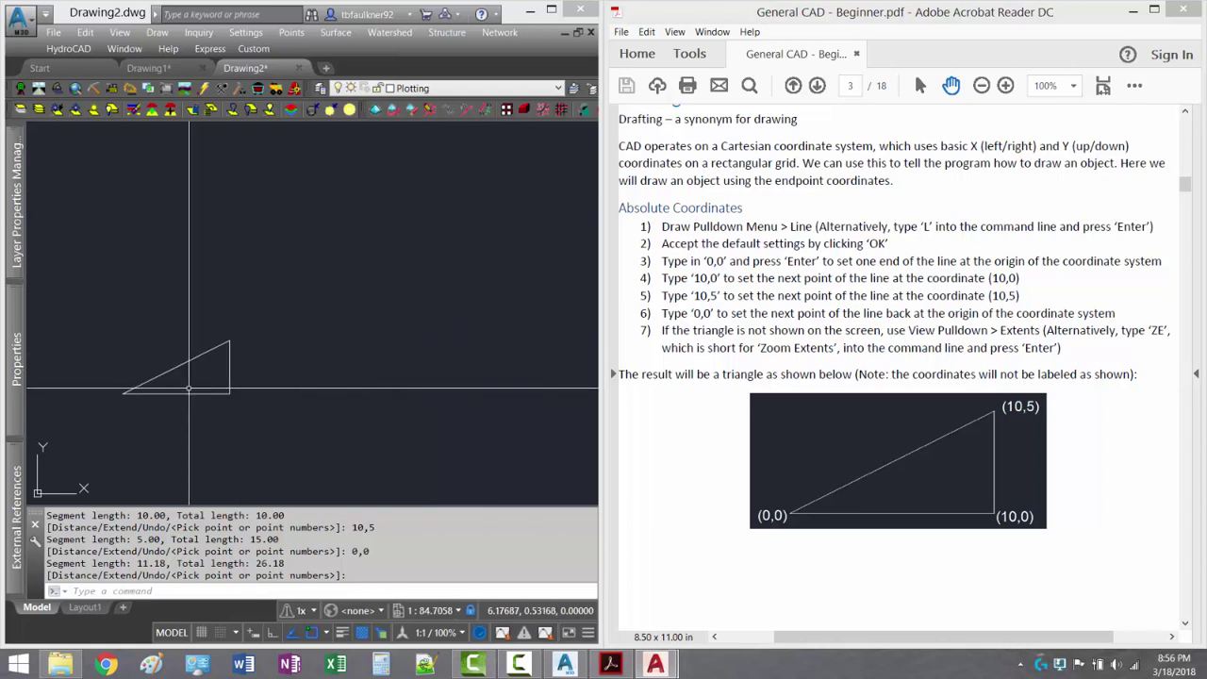
scroll(189, 387, "down", 5)
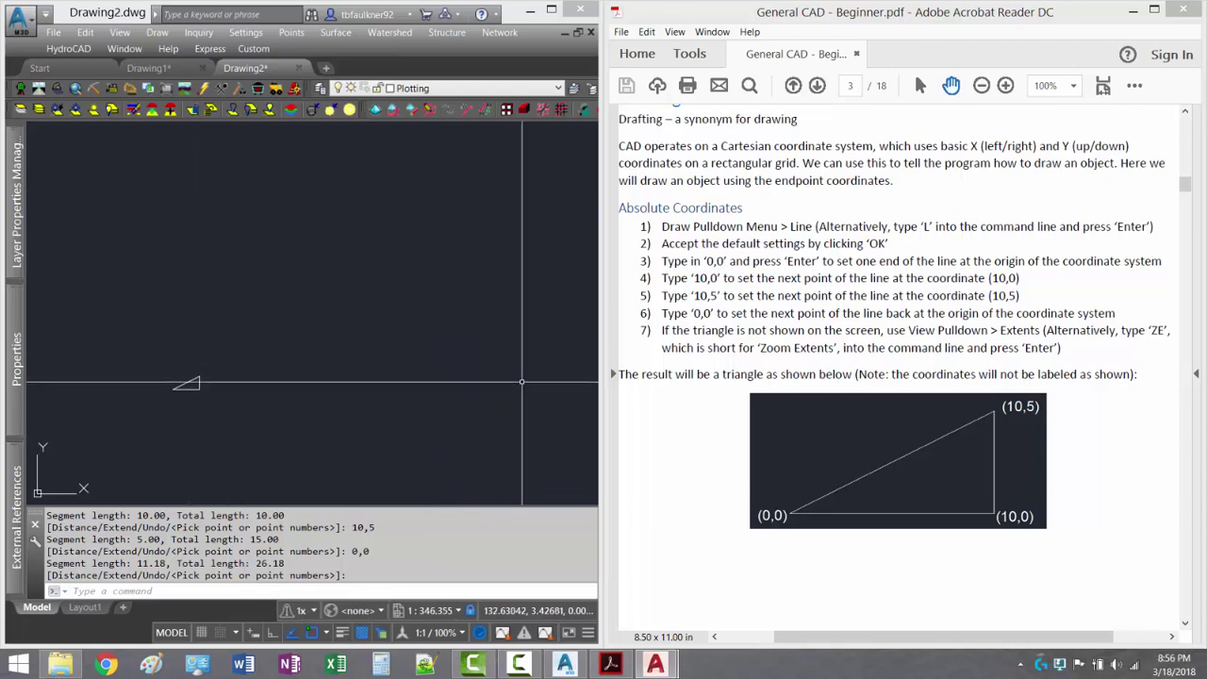
scroll(559, 380, "down", 4)
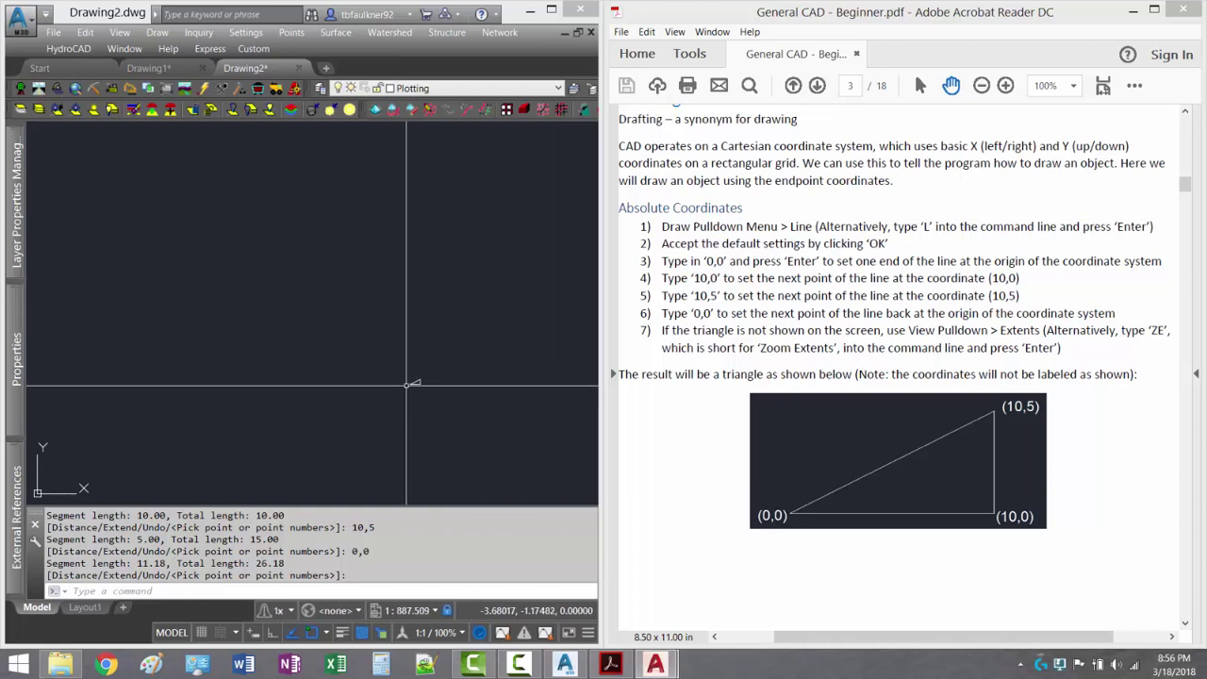
scroll(427, 385, "up", 10)
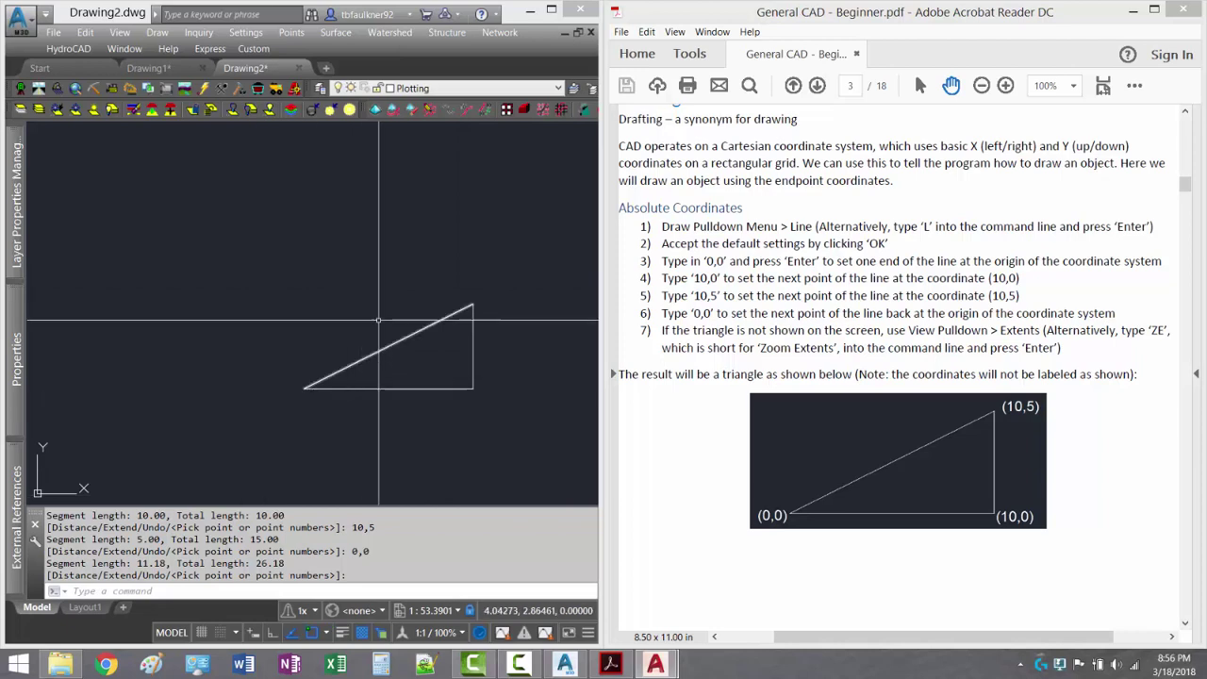
scroll(386, 280, "down", 6)
middle_click_drag(485, 288, 342, 265)
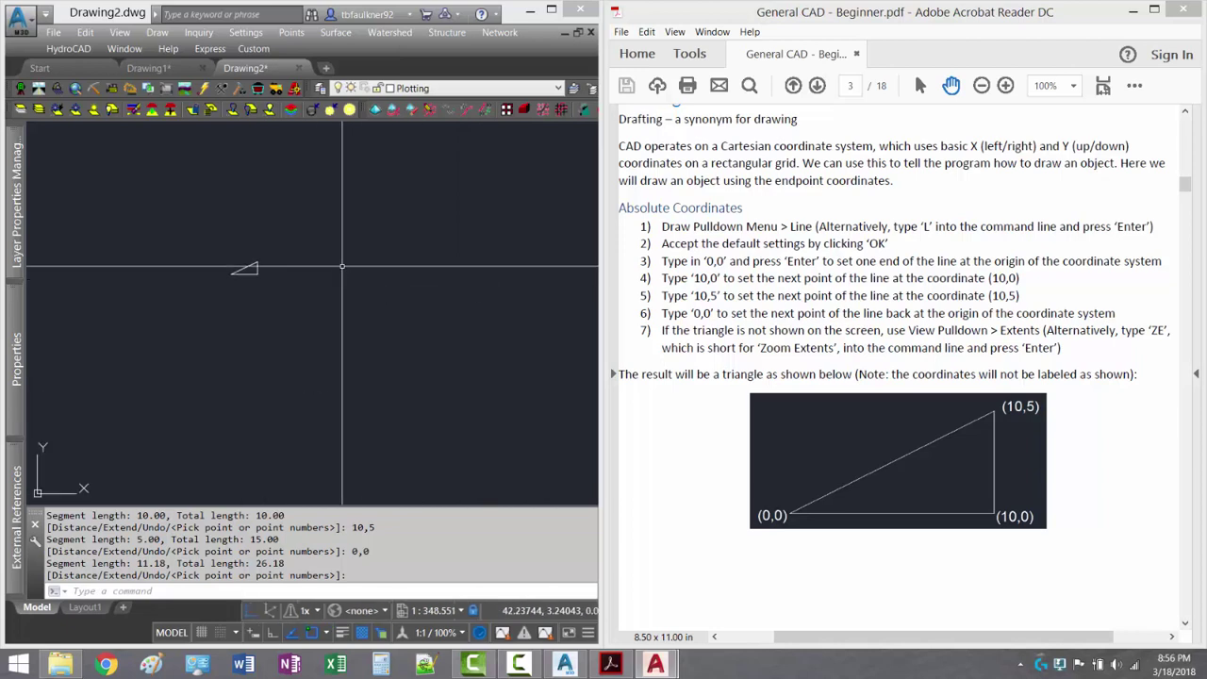
- Zoom the drawing to its extents around the triangle, shrink the view, and zoom to extents again with the ZE command
middle_click(343, 265)
middle_click(342, 265)
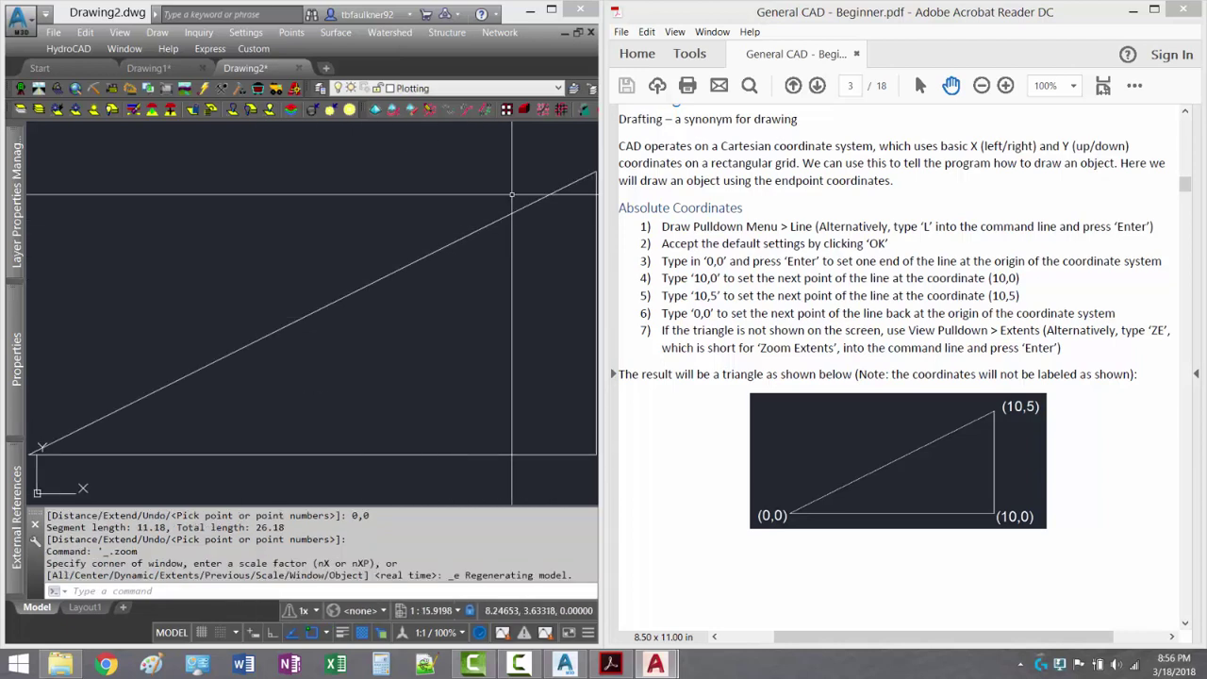
scroll(320, 379, "down", 8)
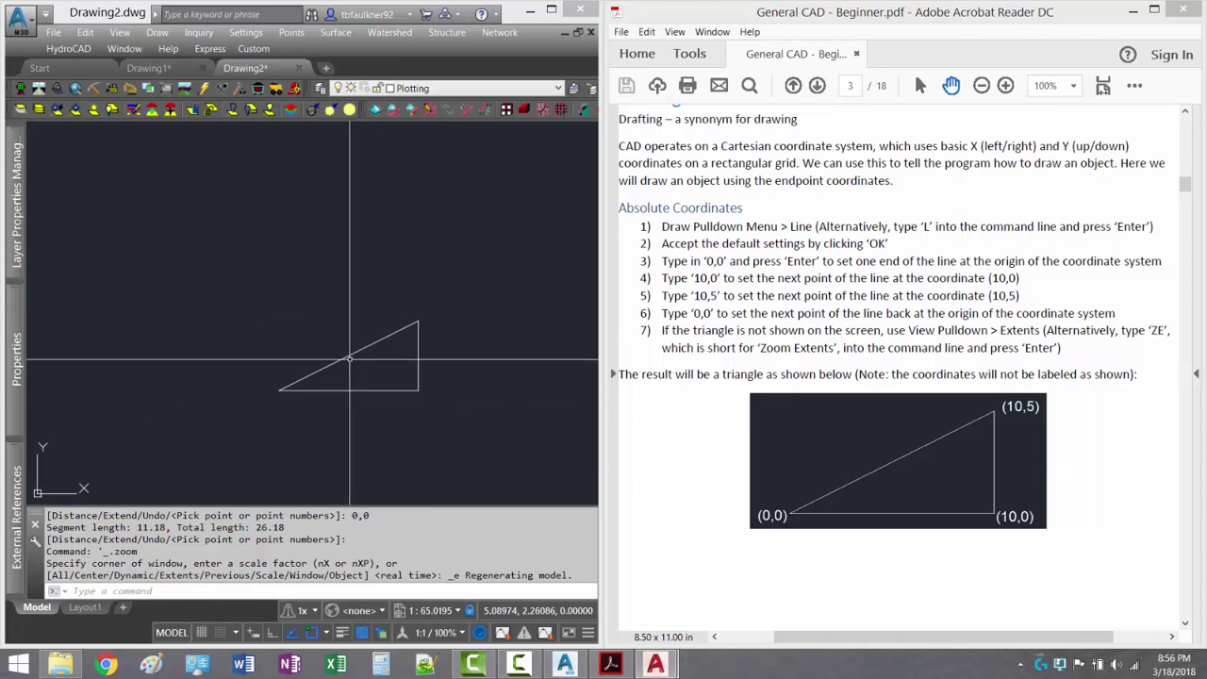
left_click(188, 591)
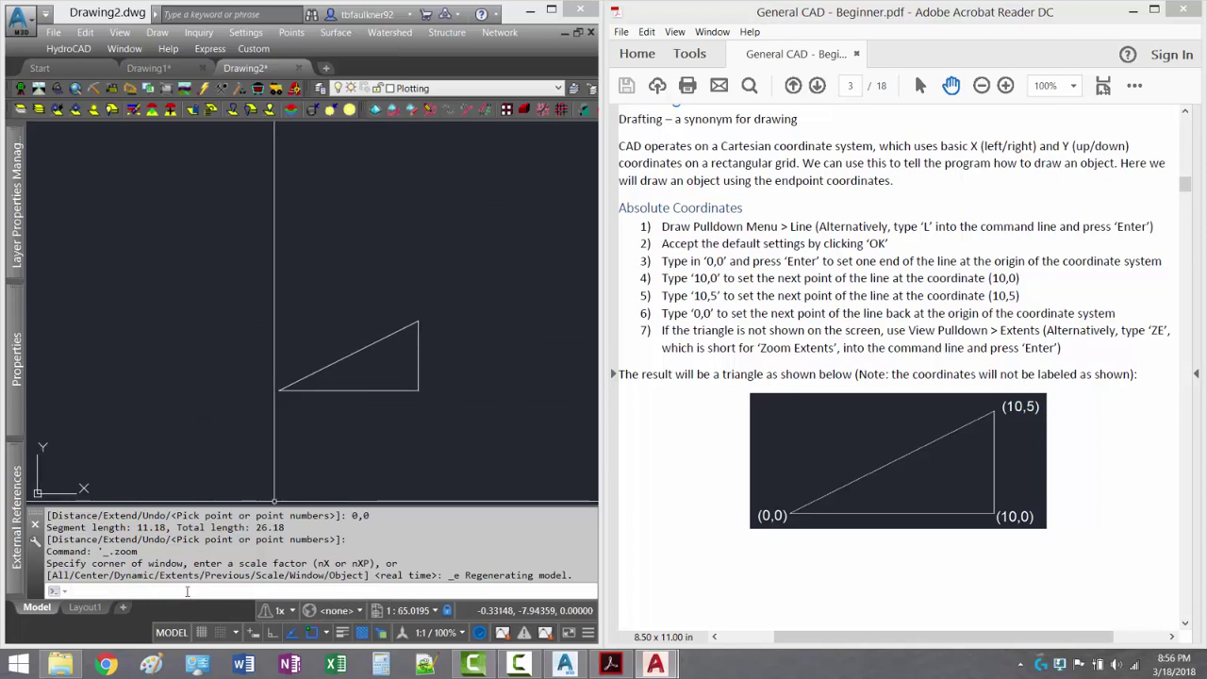
type("ze")
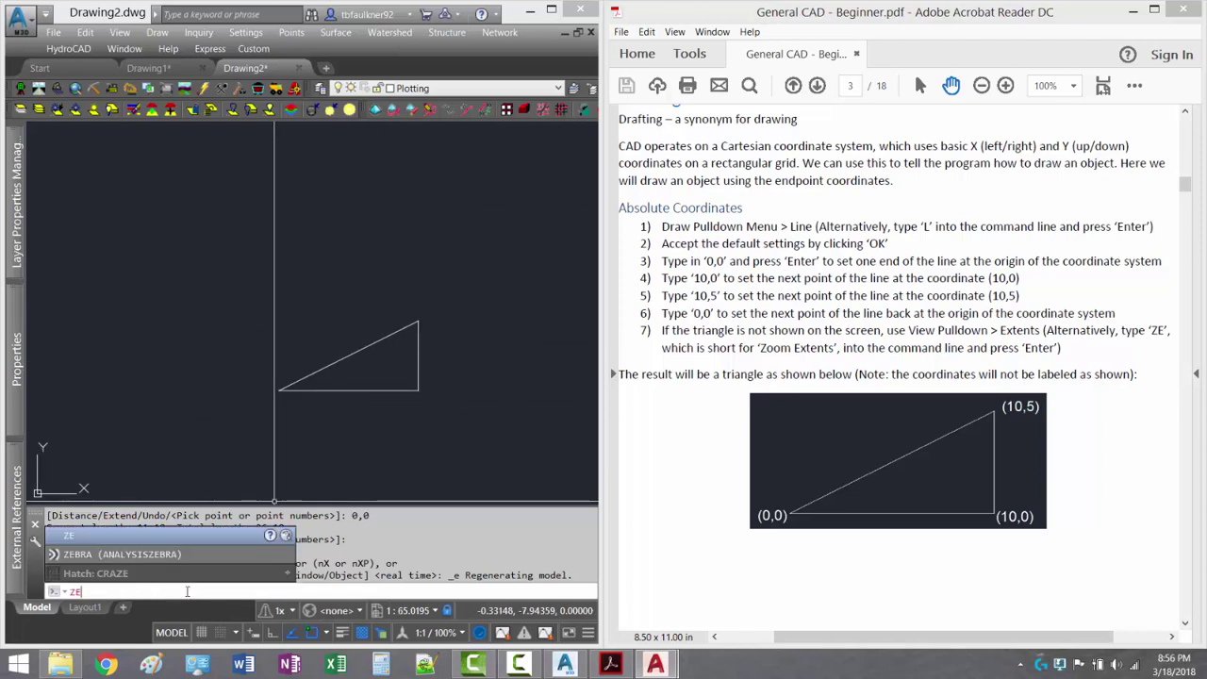
key("Return")
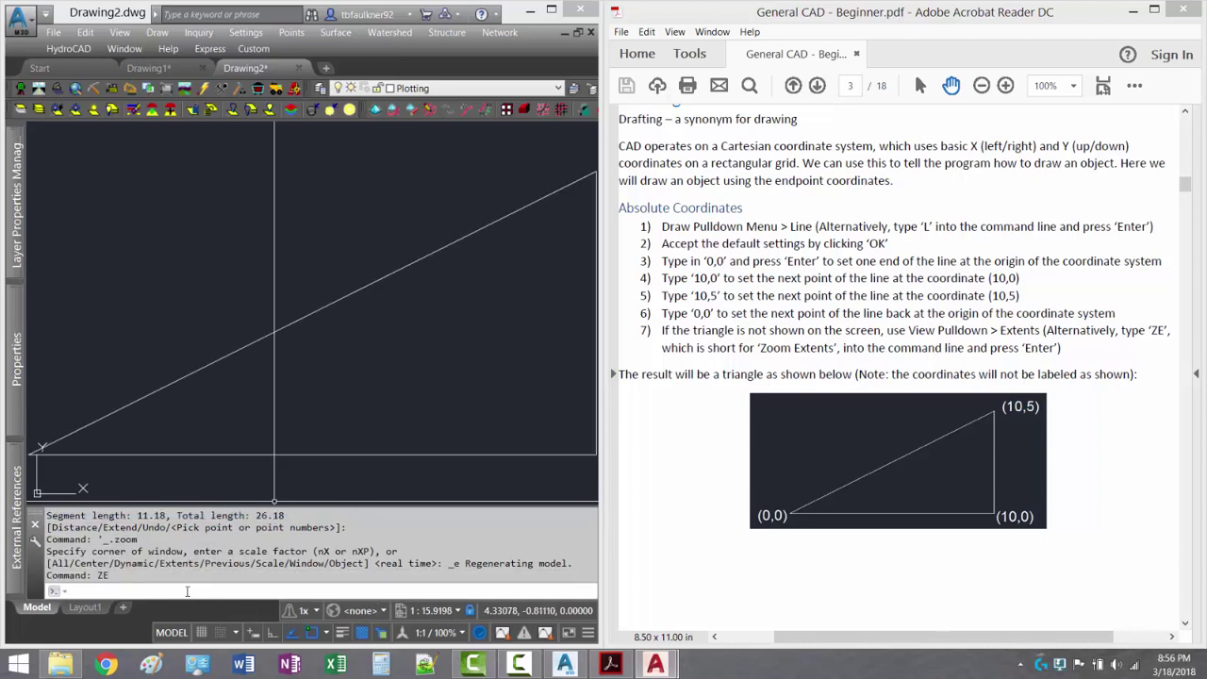
scroll(451, 268, "down", 5)
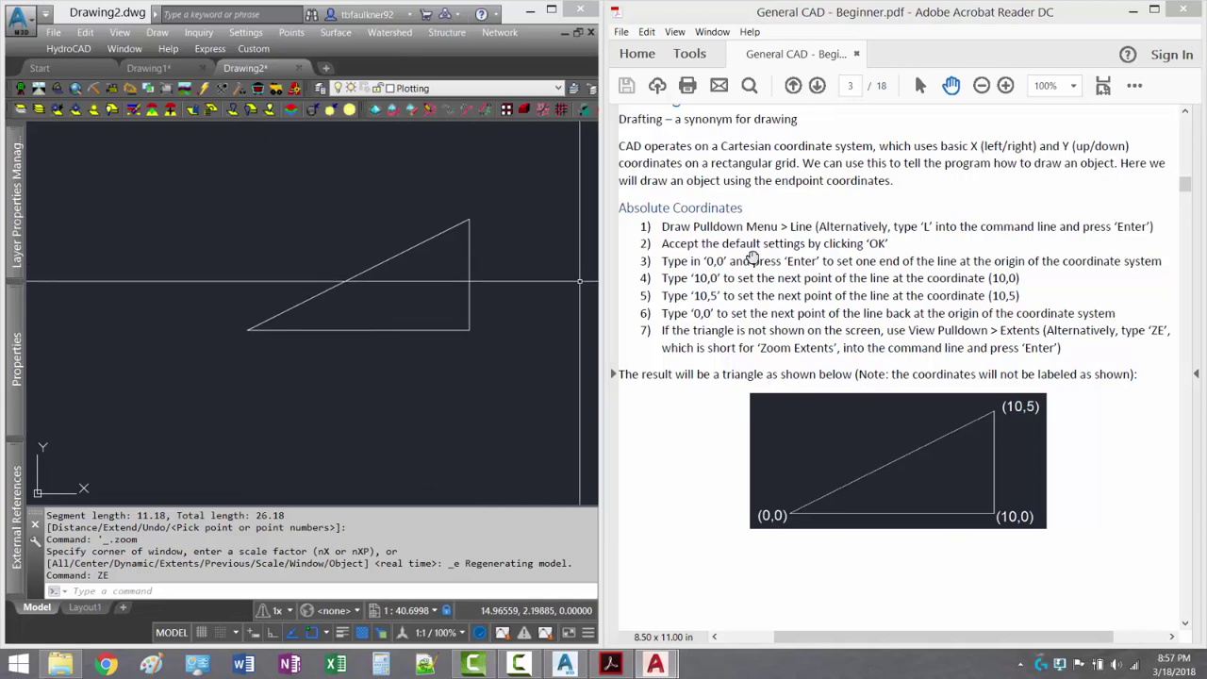
- Consult the Relative Coordinates exercise, try drawing a rectangle from a corner above the triangle to 7,4, and undo it
scroll(752, 257, "down", 10)
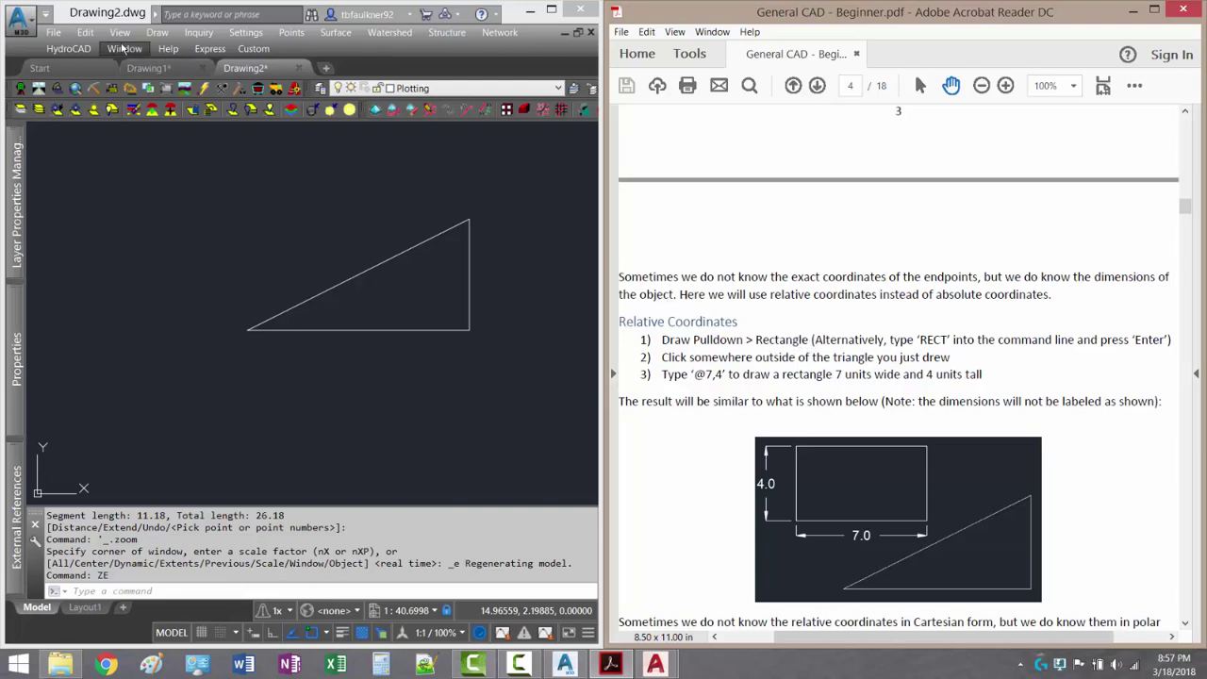
left_click(156, 36)
left_click(156, 33)
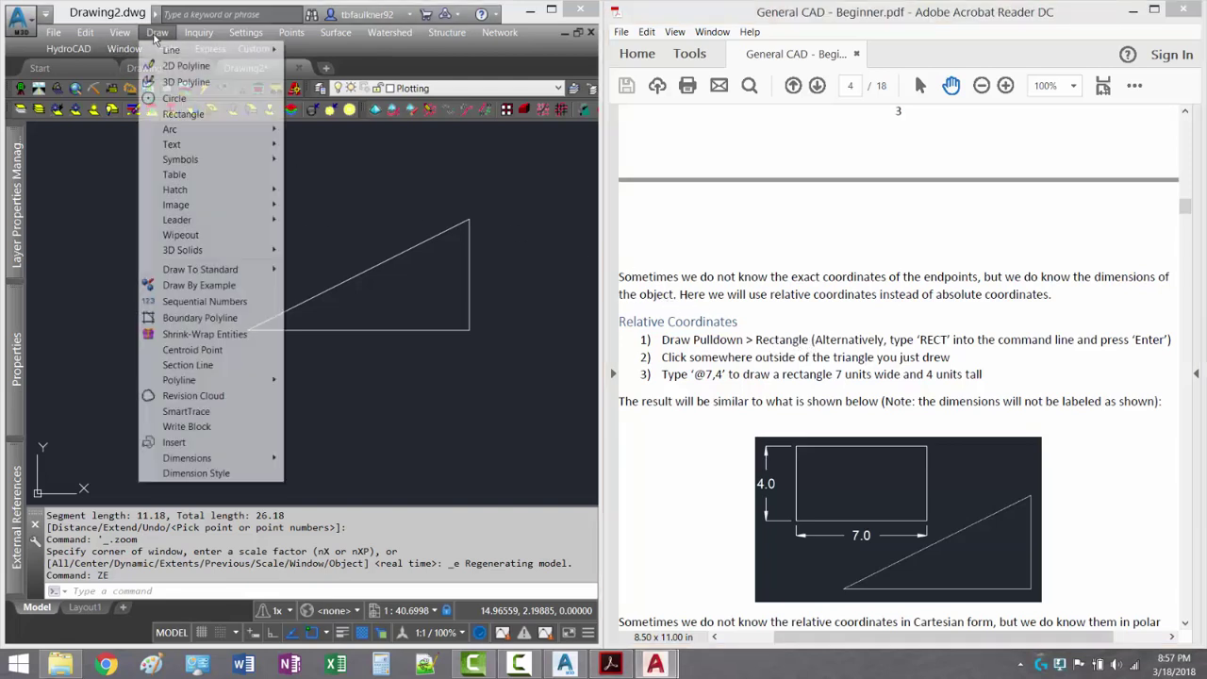
left_click(185, 114)
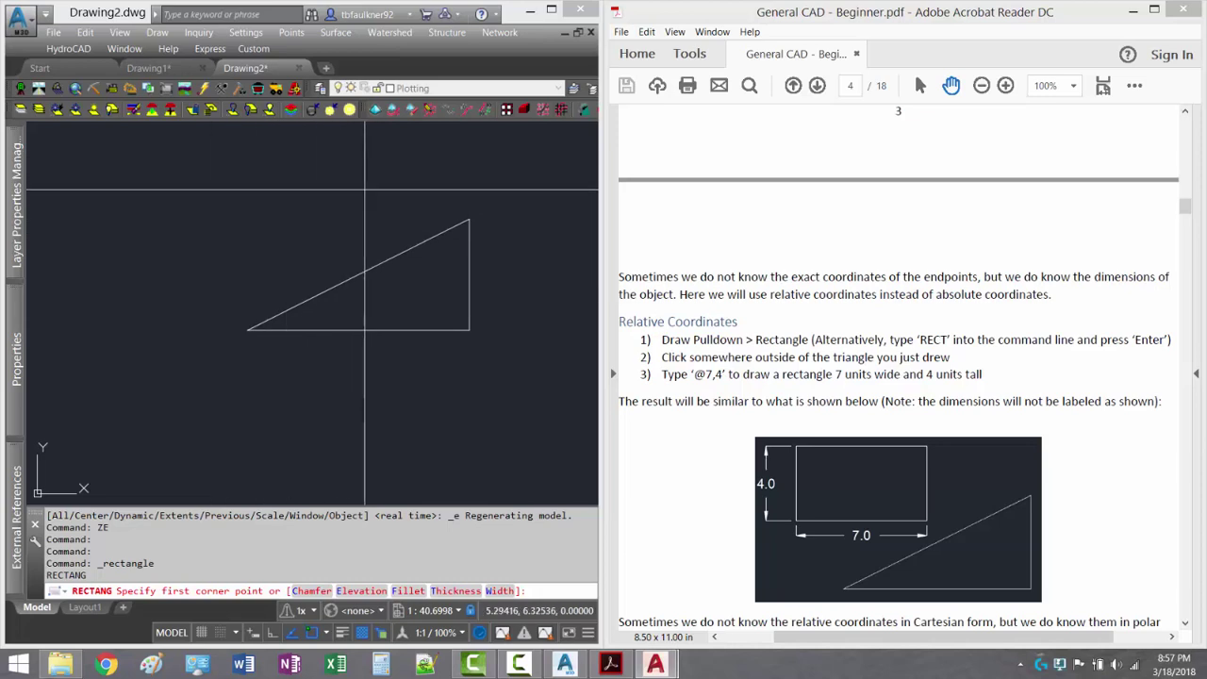
middle_click_drag(366, 201, 359, 279)
middle_click_drag(440, 285, 380, 327)
scroll(368, 271, "down", 3)
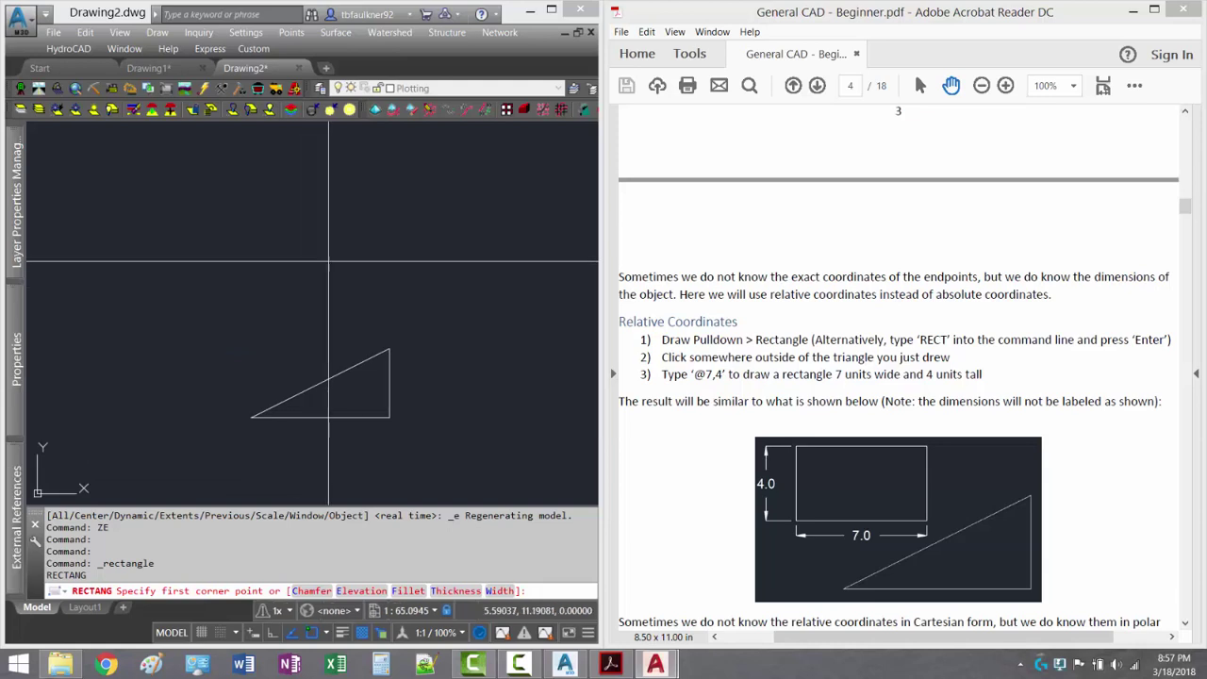
left_click(238, 259)
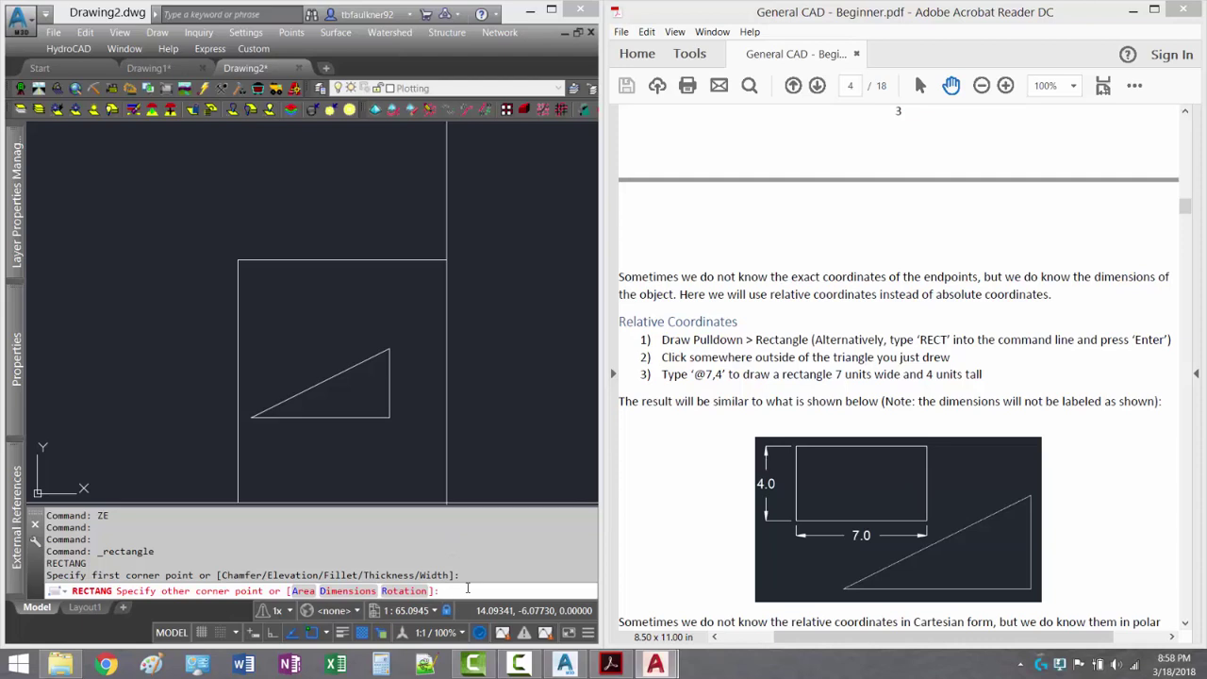
type("4")
key("Return")
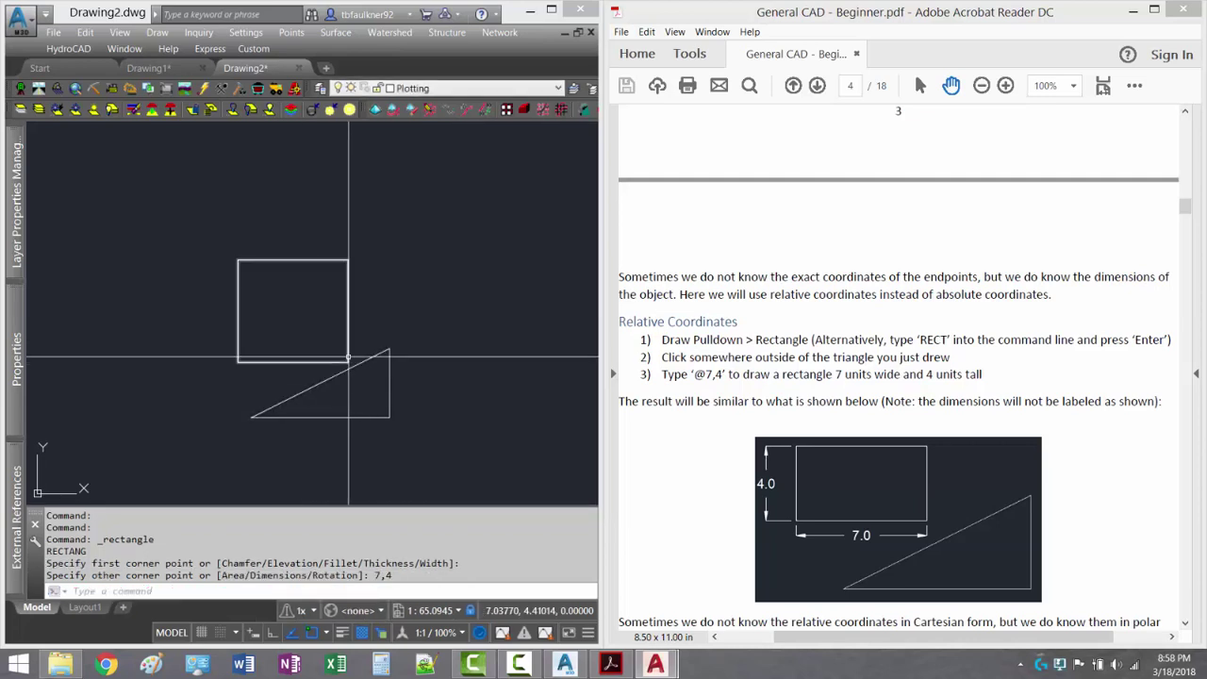
key("ctrl+z")
- Draw a rectangle 7 units wide and 4 units tall above the triangle, using @7,4 for its opposite corner
type("rec")
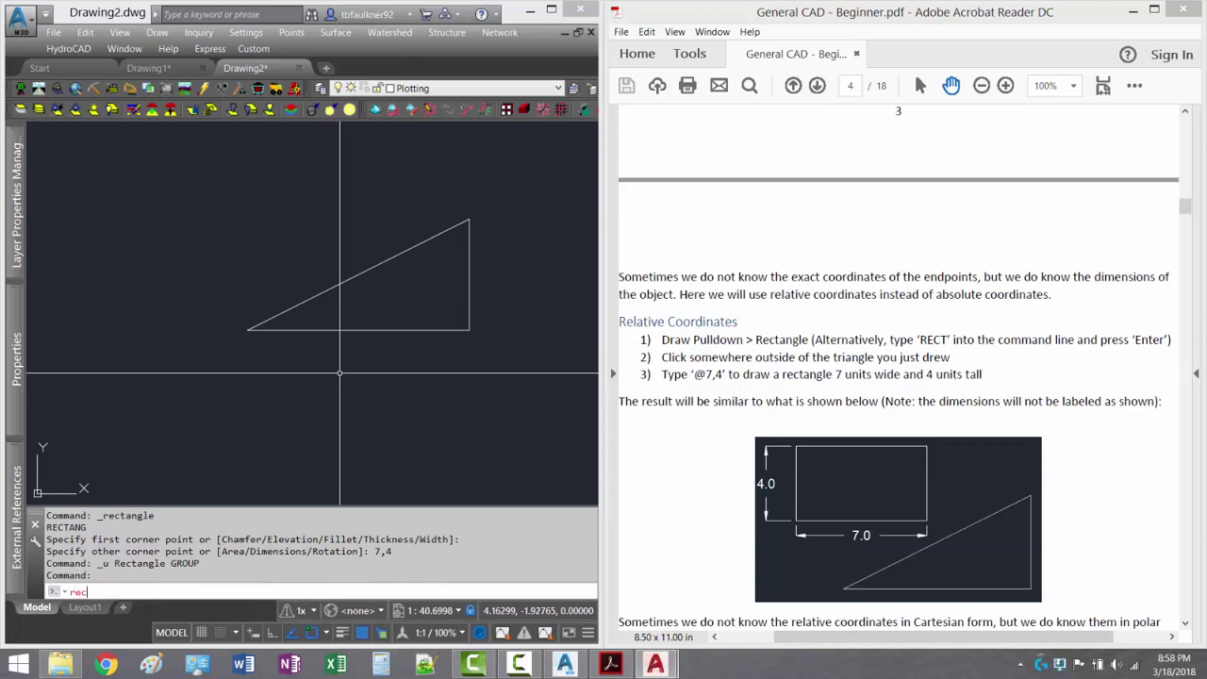
key("Return")
middle_click_drag(358, 435, 350, 558)
left_click(243, 197)
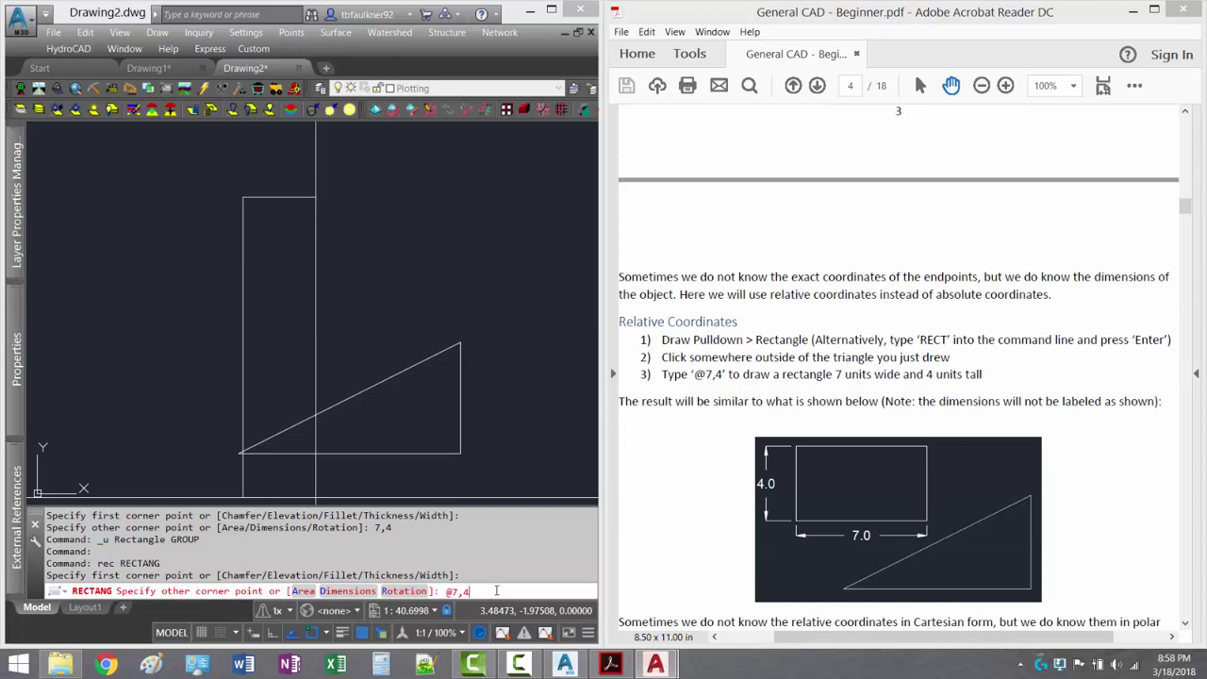
key("Return")
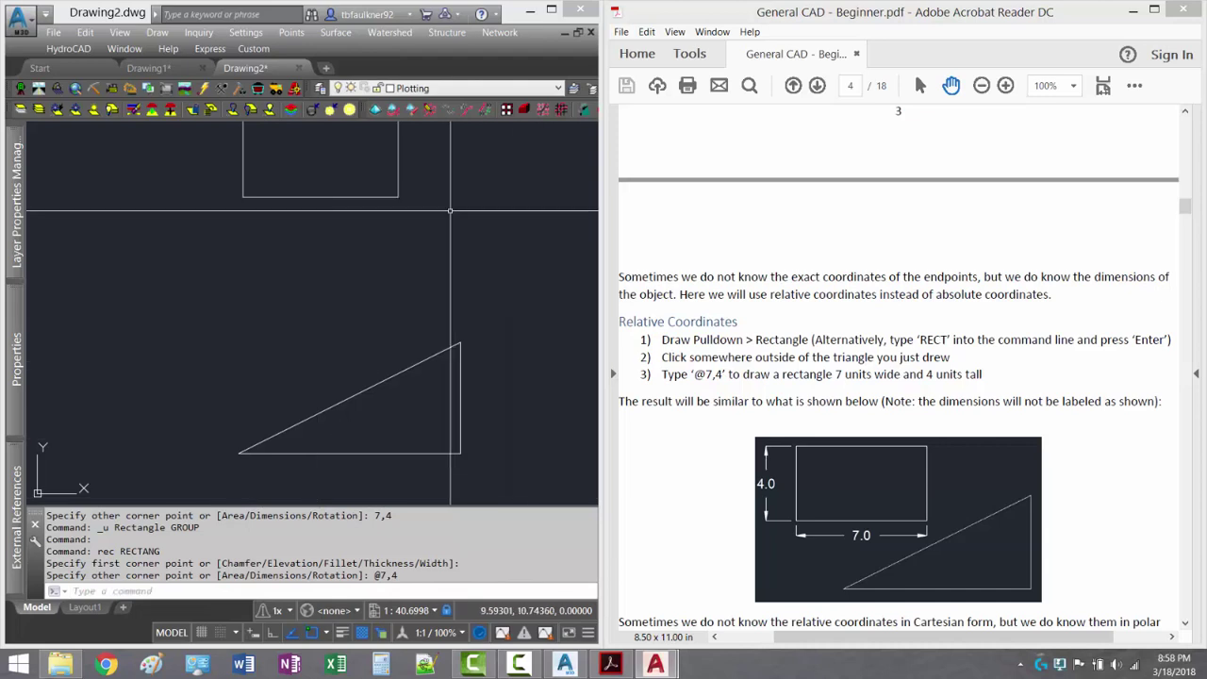
middle_click_drag(322, 156, 318, 217)
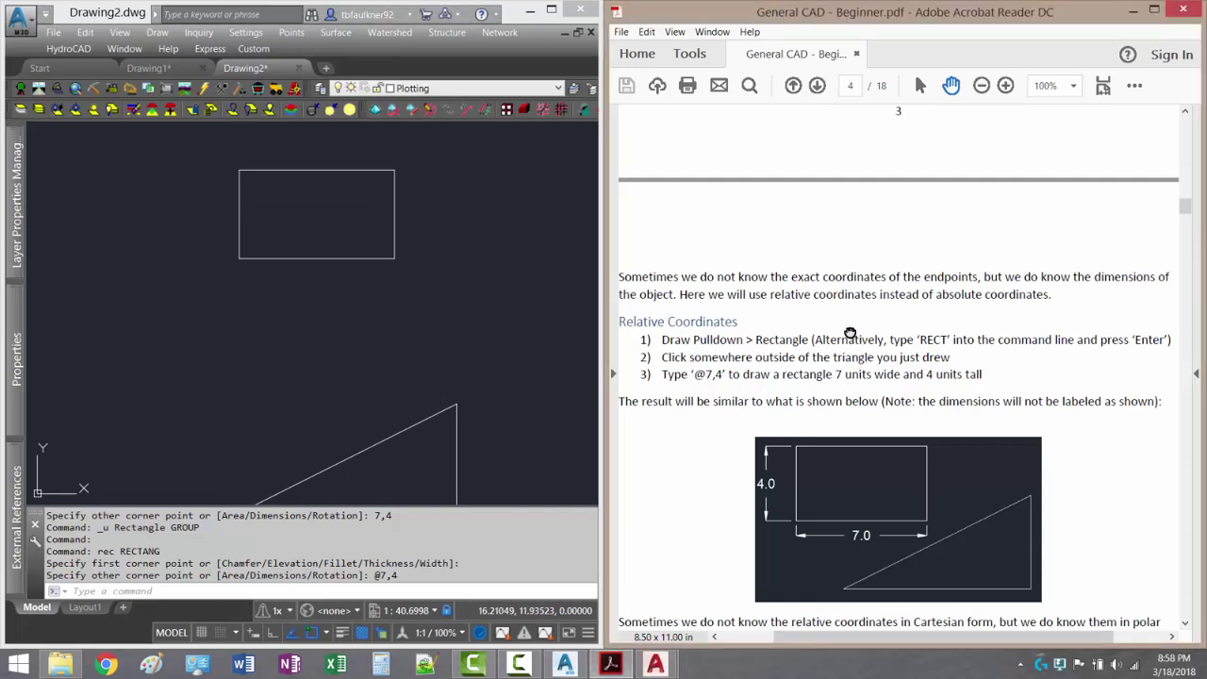
- Consult the Relative Polar Coordinates exercise and draw a single line from 0,0 to @4<13
scroll(850, 332, "down", 1)
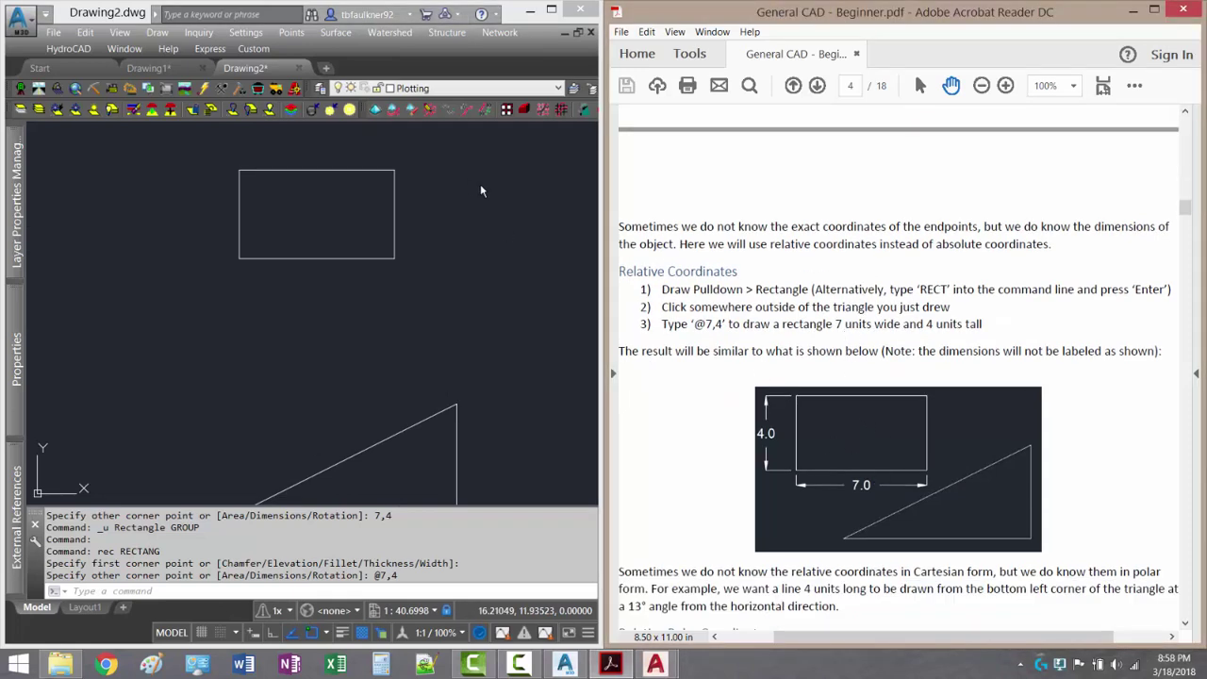
scroll(915, 275, "down", 1)
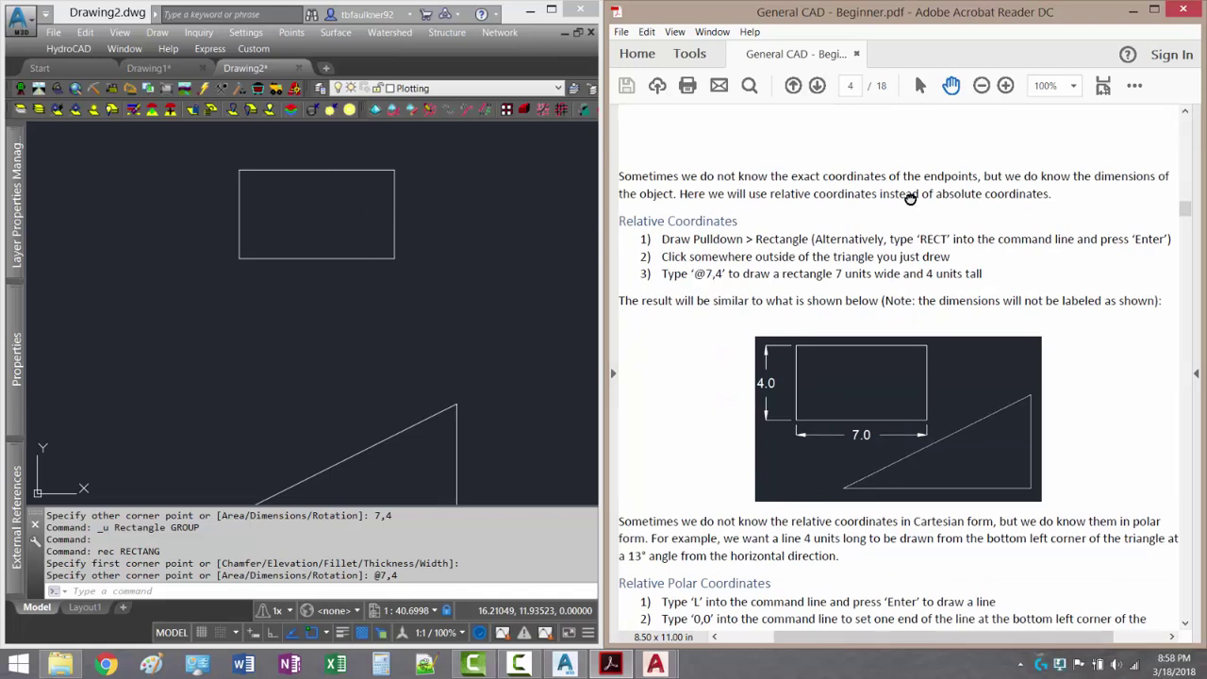
scroll(909, 198, "down", 1)
scroll(910, 196, "down", 1)
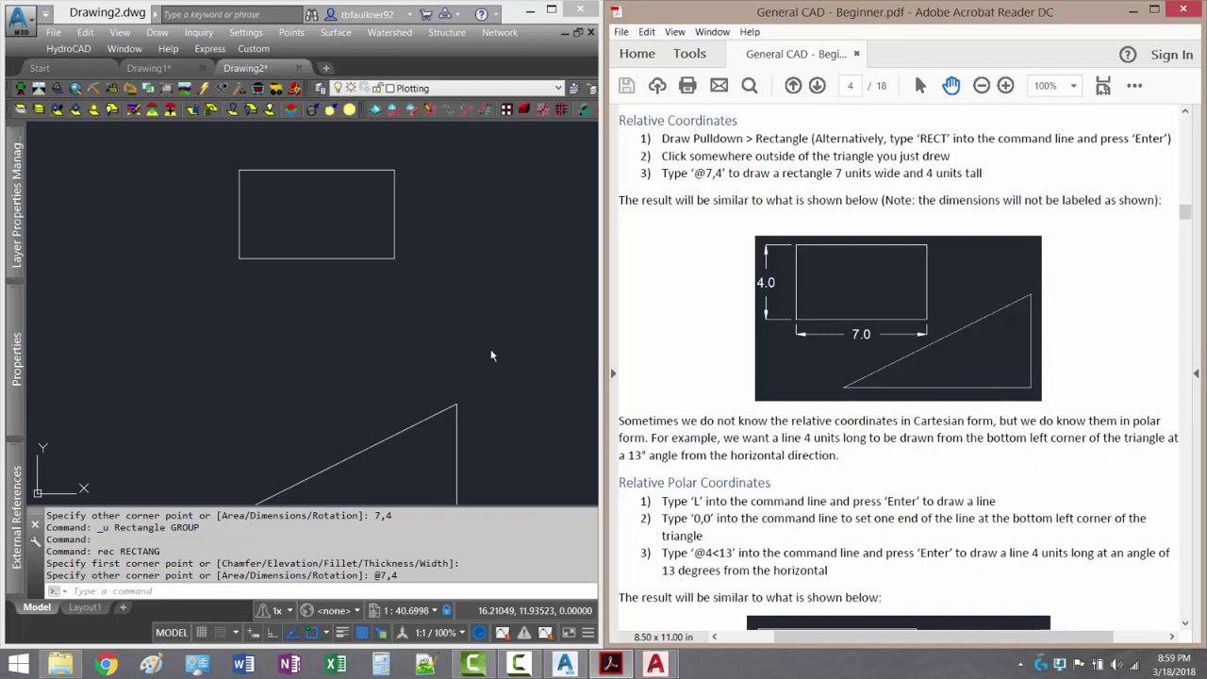
middle_click_drag(447, 407, 456, 289)
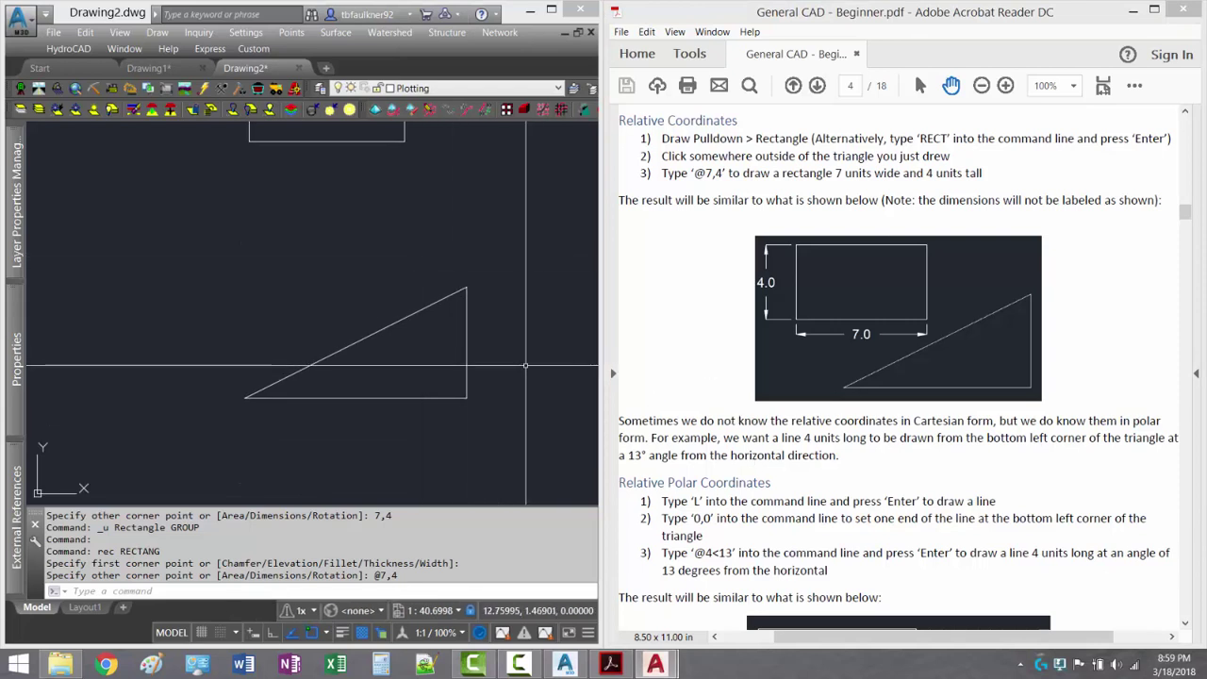
left_click(199, 592)
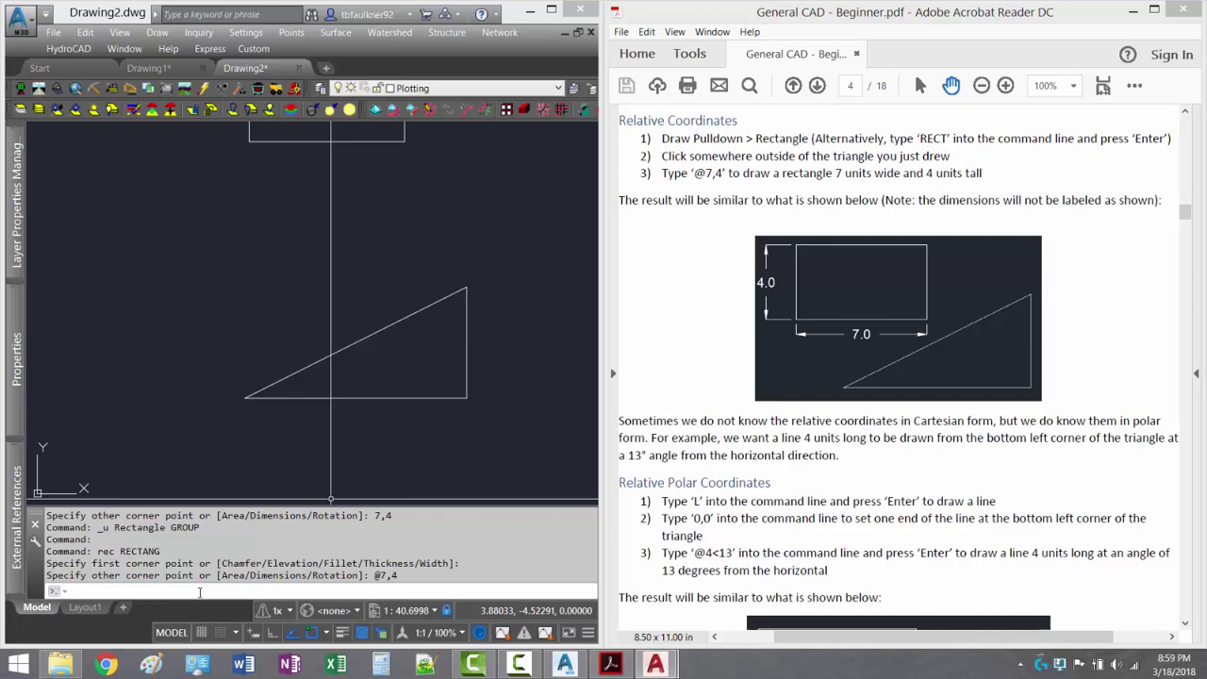
type("1")
key("Return")
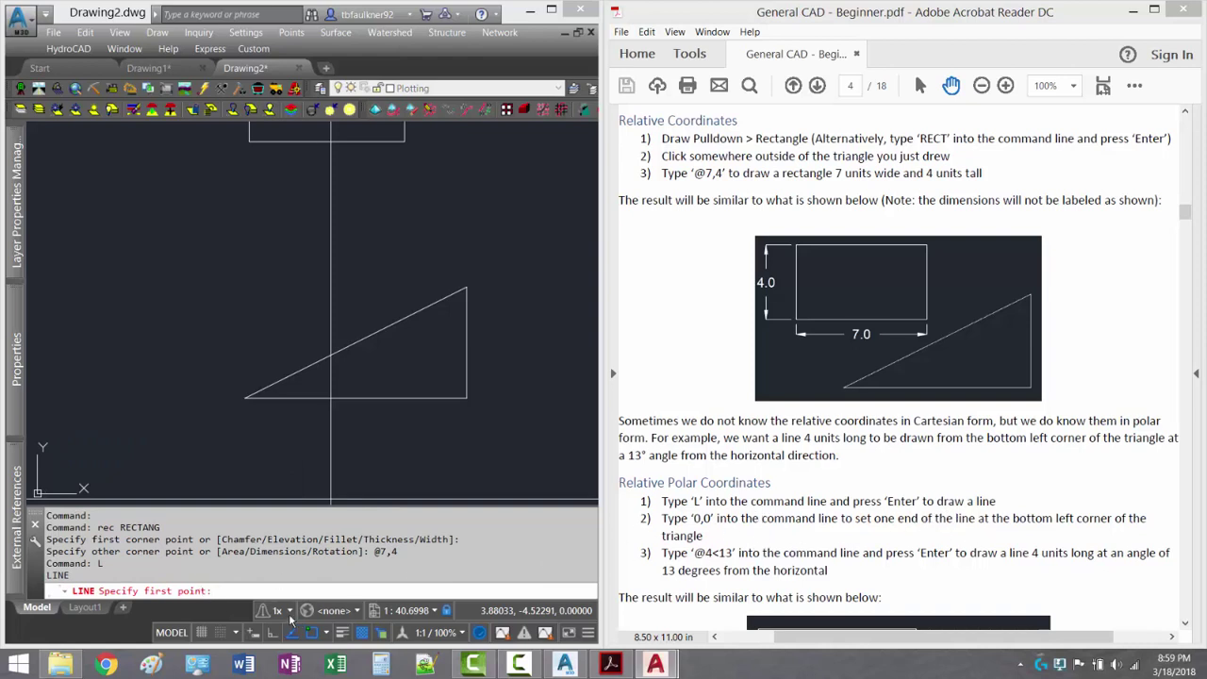
type("0,0")
key("Return")
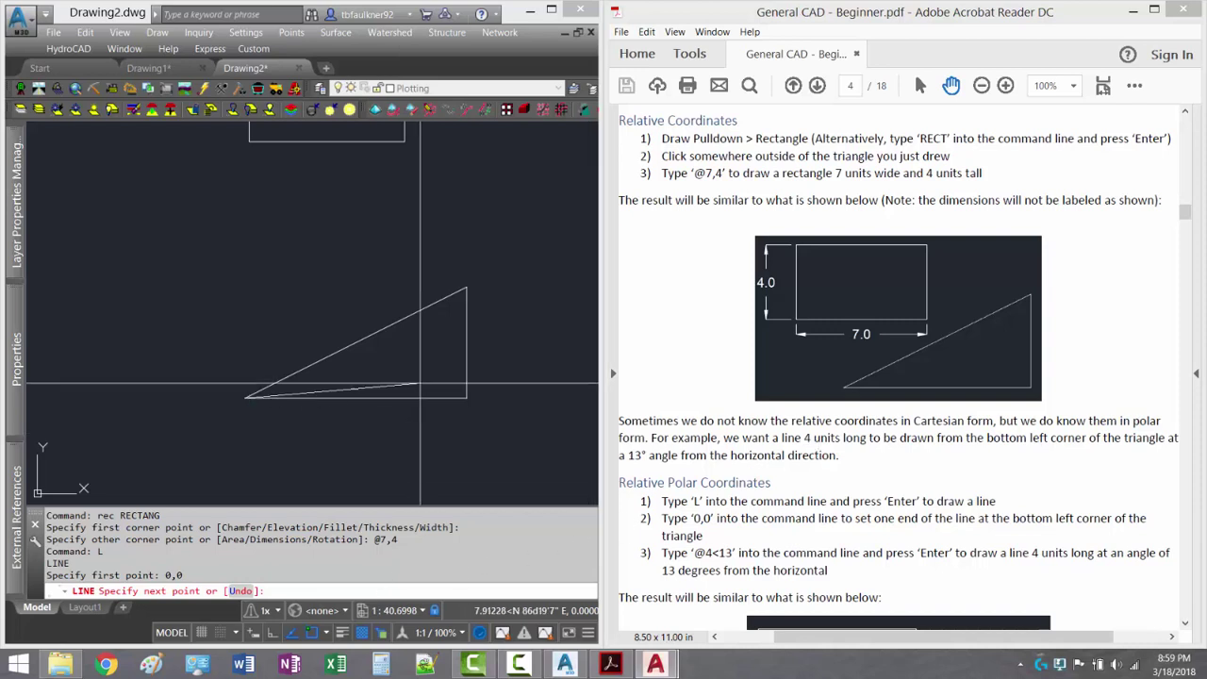
left_click(337, 590)
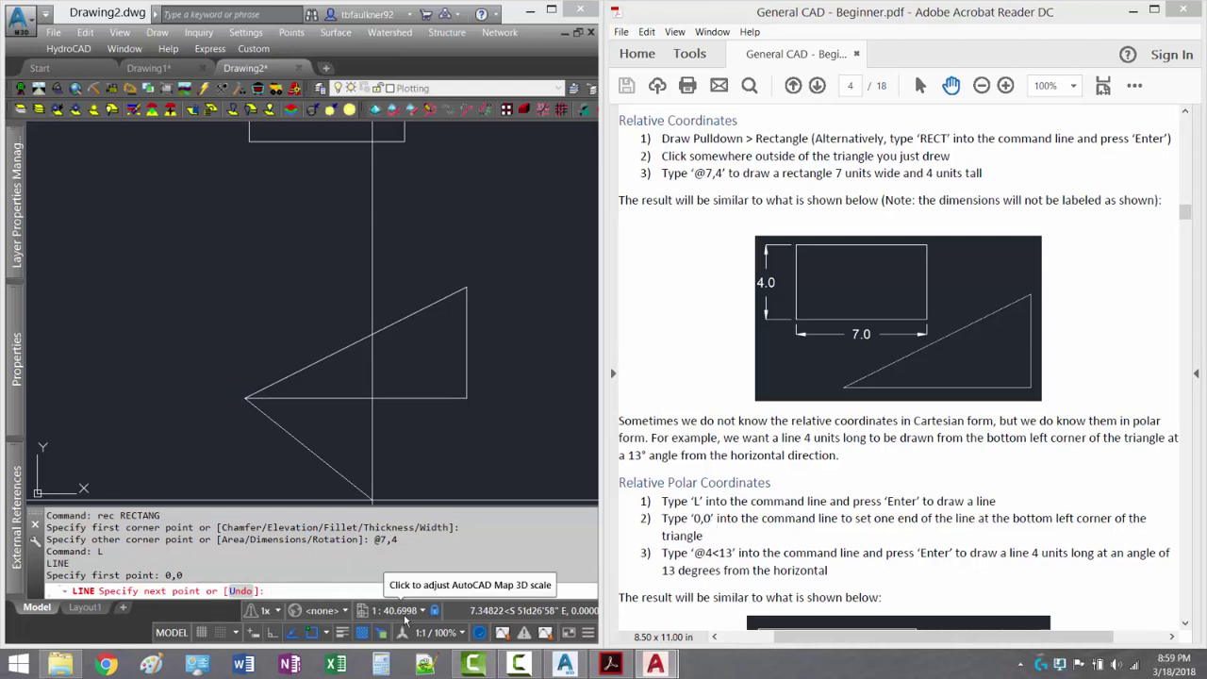
type("@4")
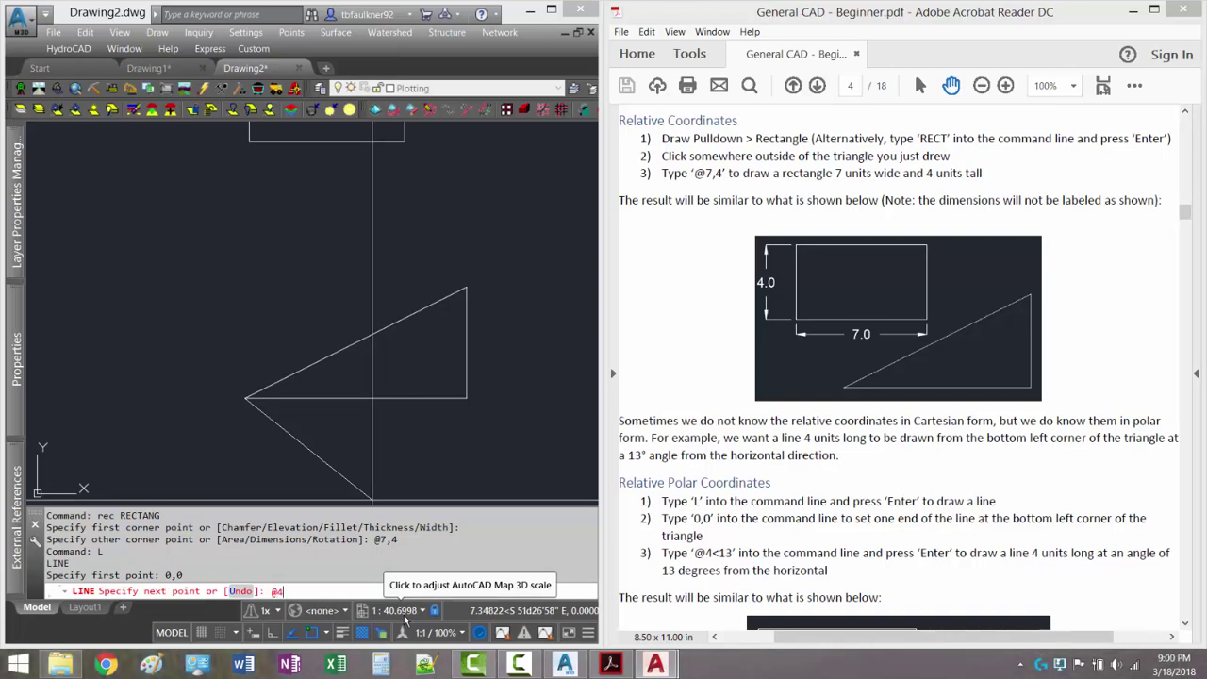
type("<13")
key("Return")
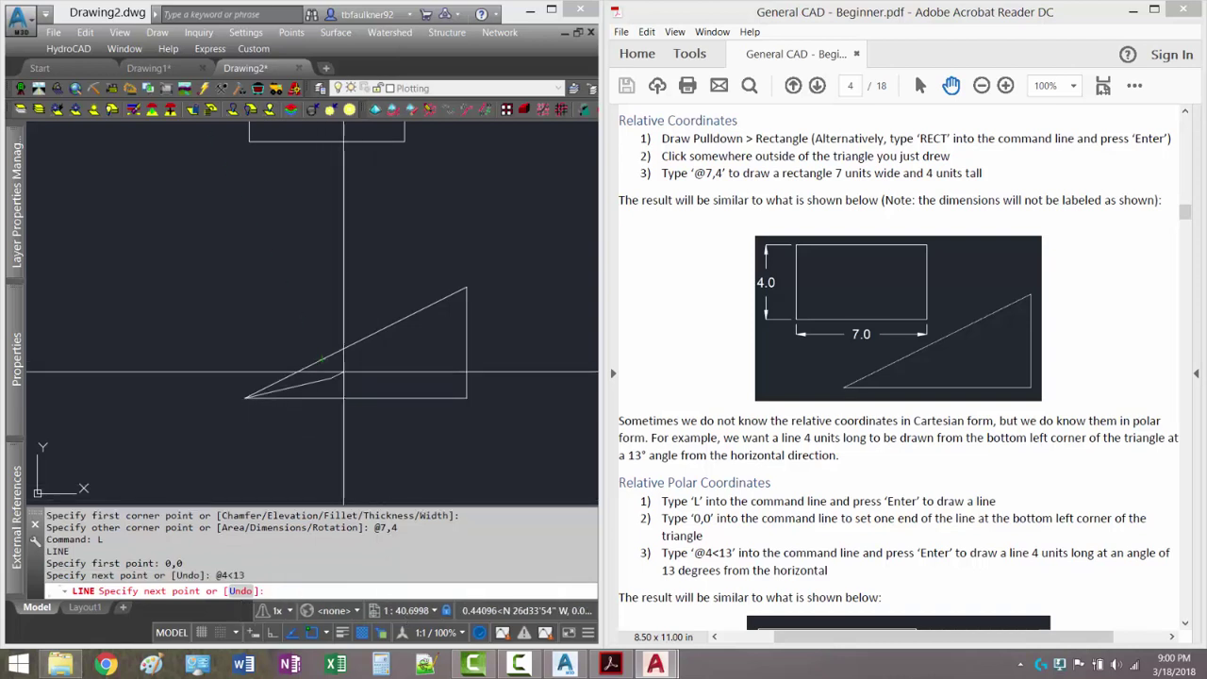
key("Return")
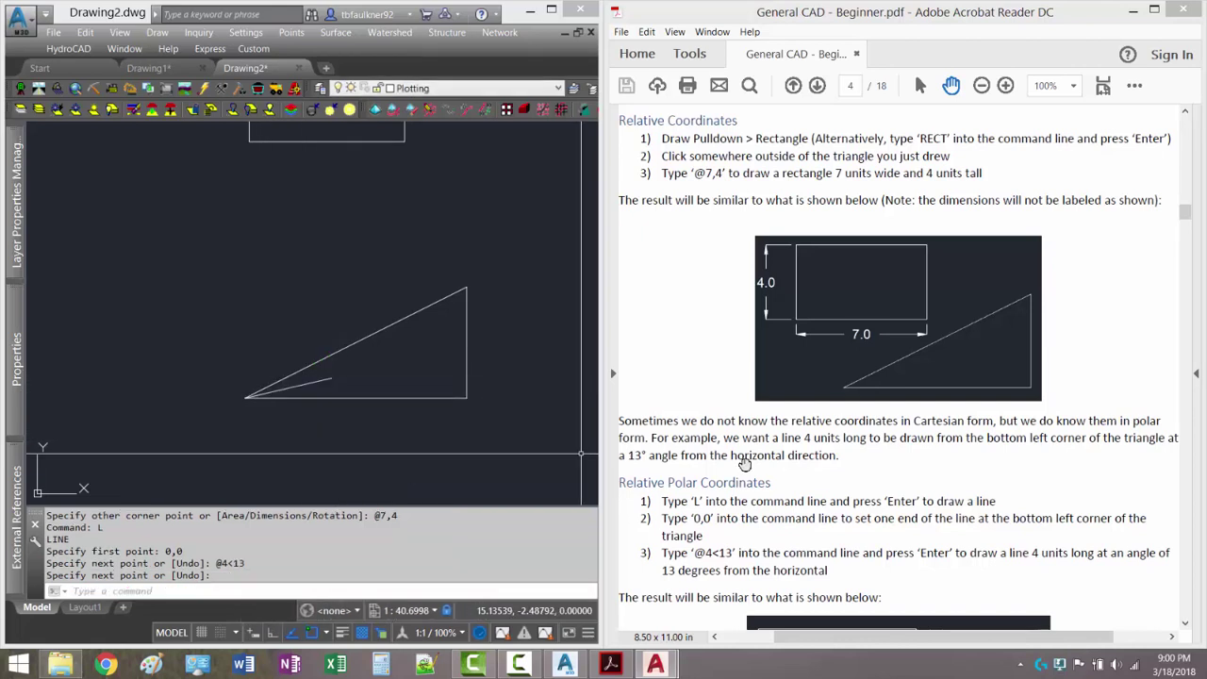
scroll(741, 440, "down", 3)
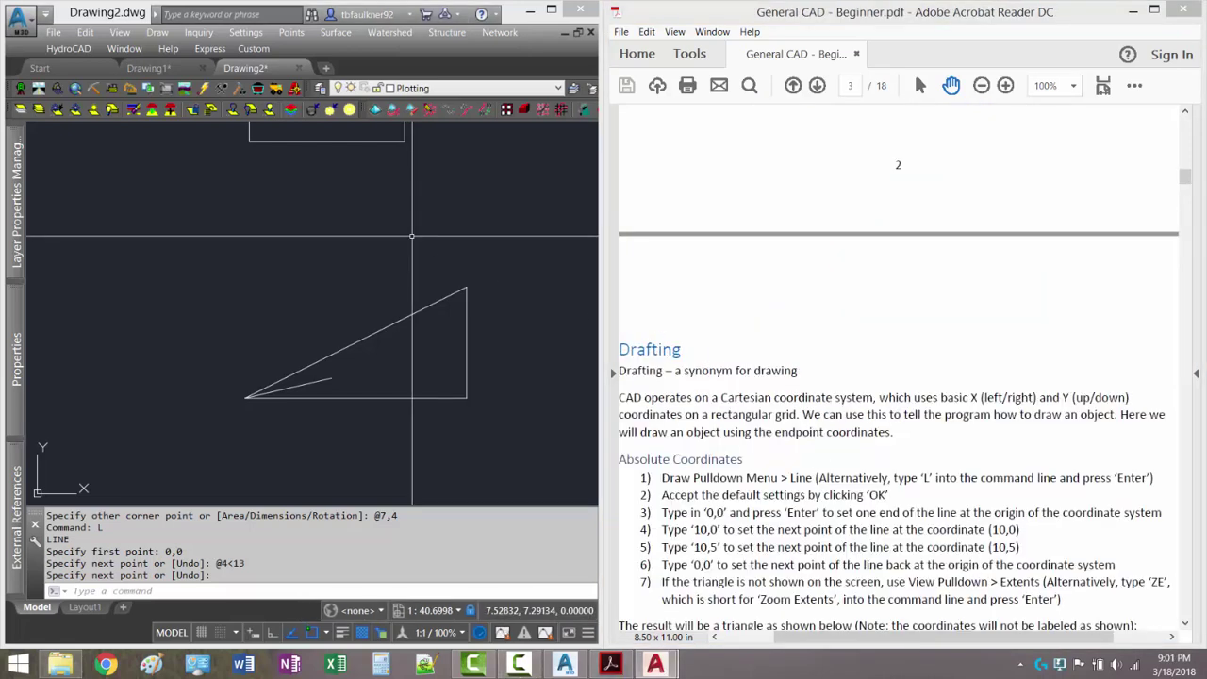
key("Return")
left_click(317, 389)
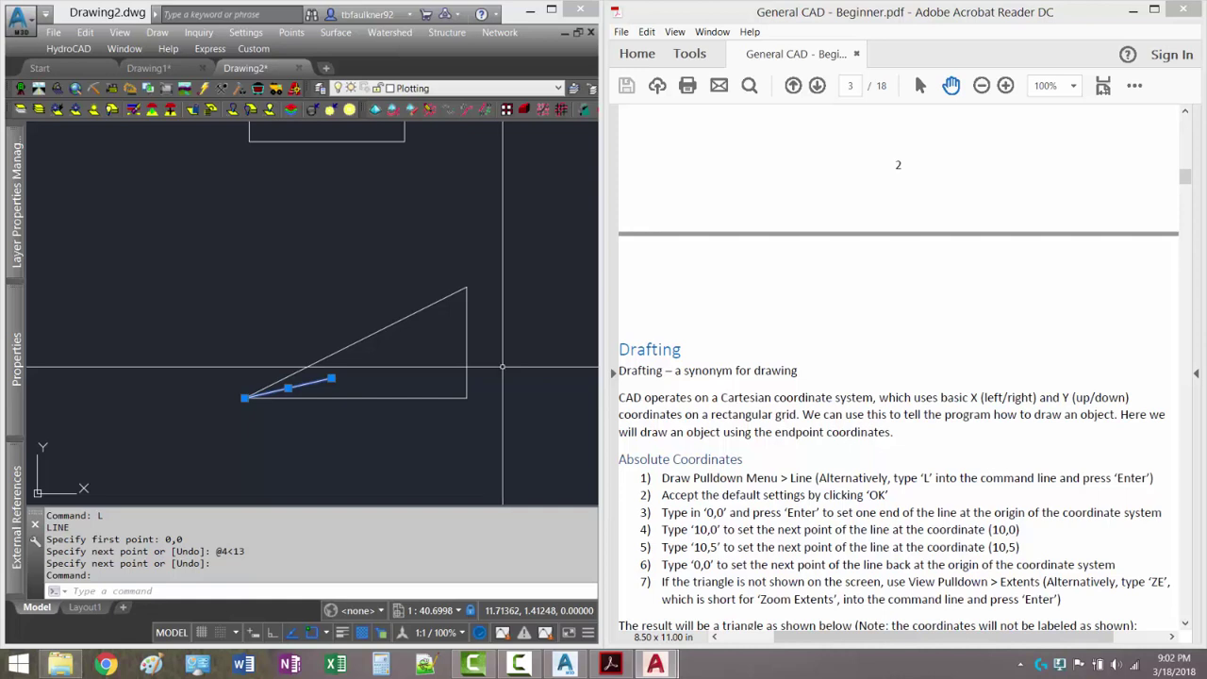
key("Escape")
key("Escape")
key("Escape")
key("Escape")
key("Escape")
key("Escape")
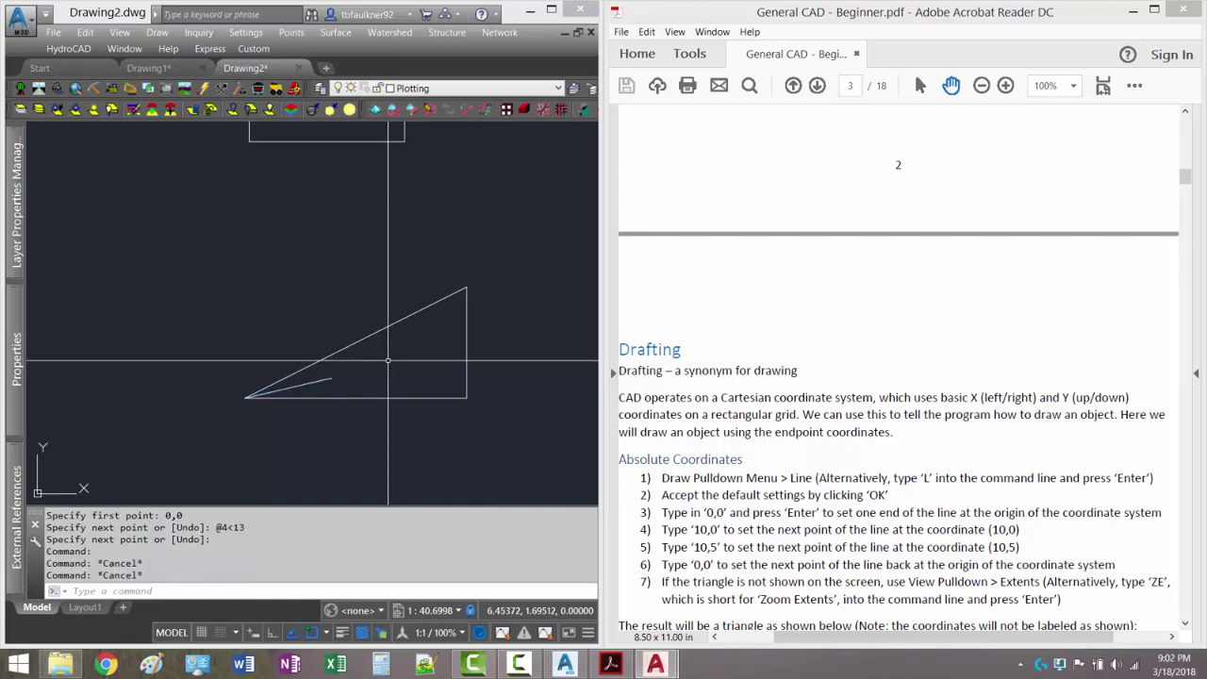
- Show the properties of the short angled line inside the triangle and float the Properties palette over the drawing area
left_click(317, 383)
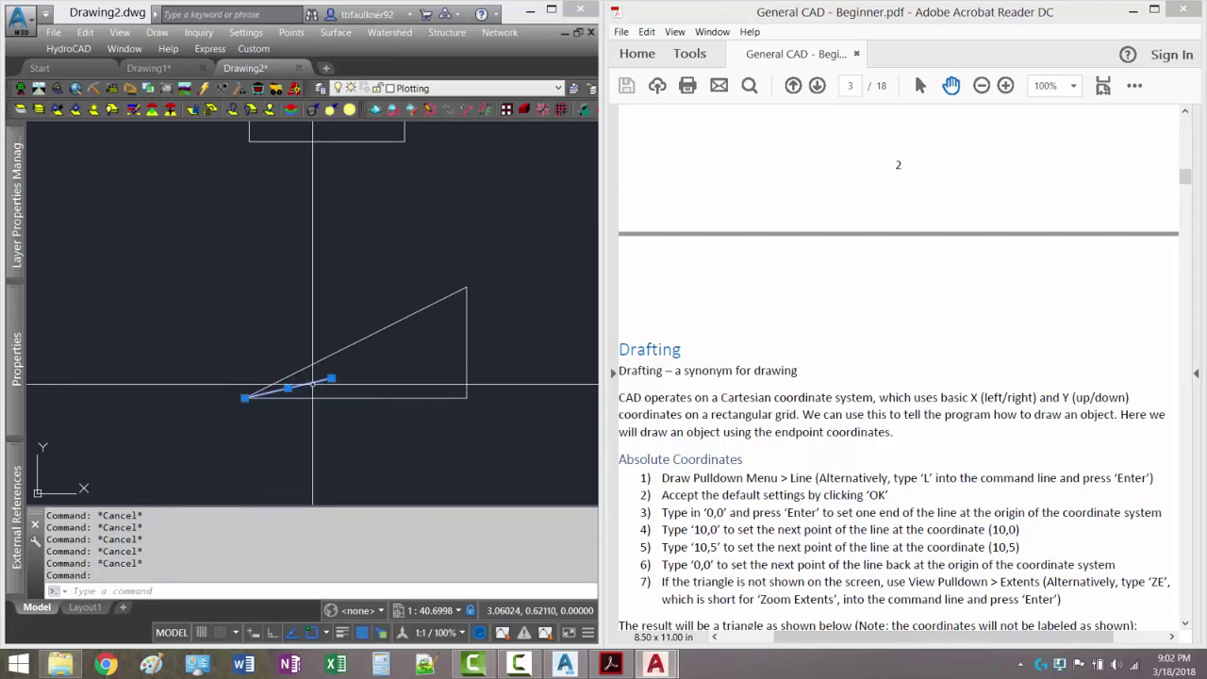
right_click(313, 384)
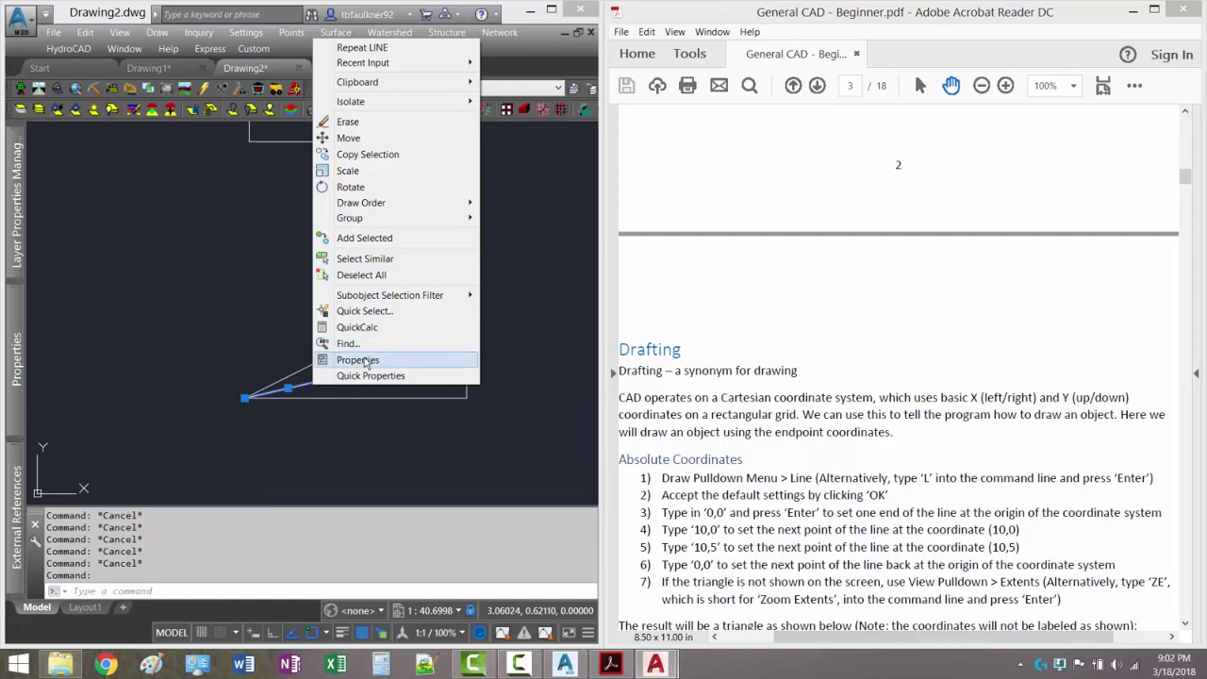
left_click(358, 360)
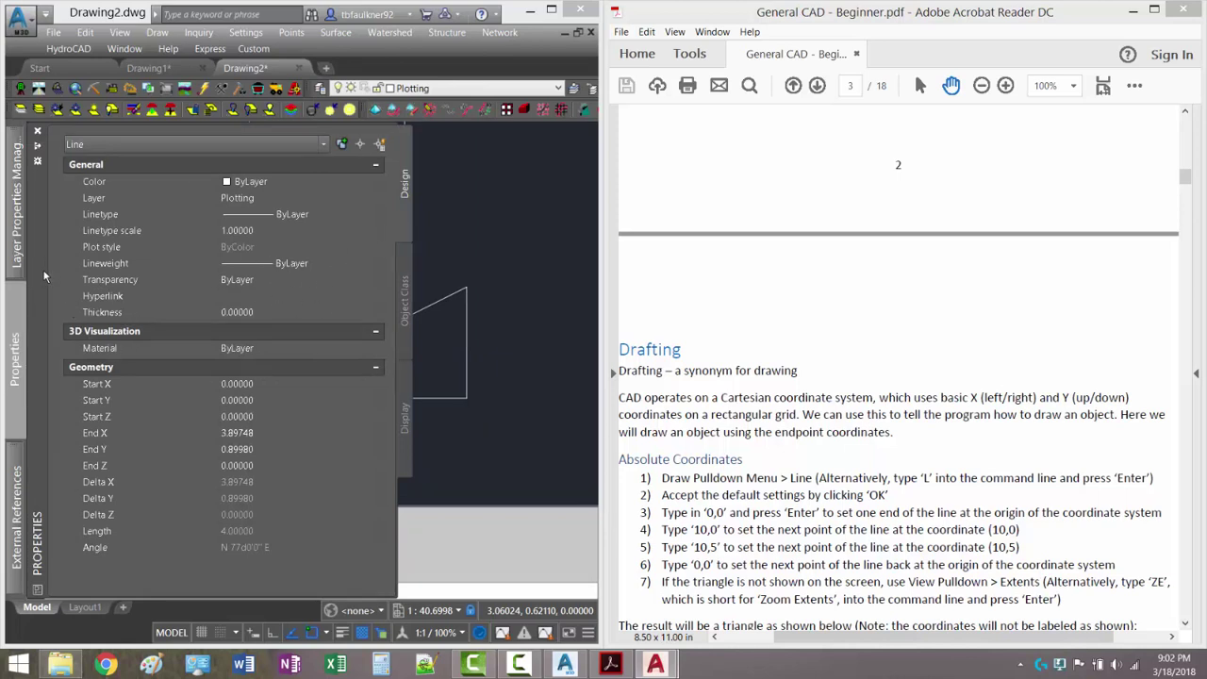
left_click_drag(44, 276, 158, 276)
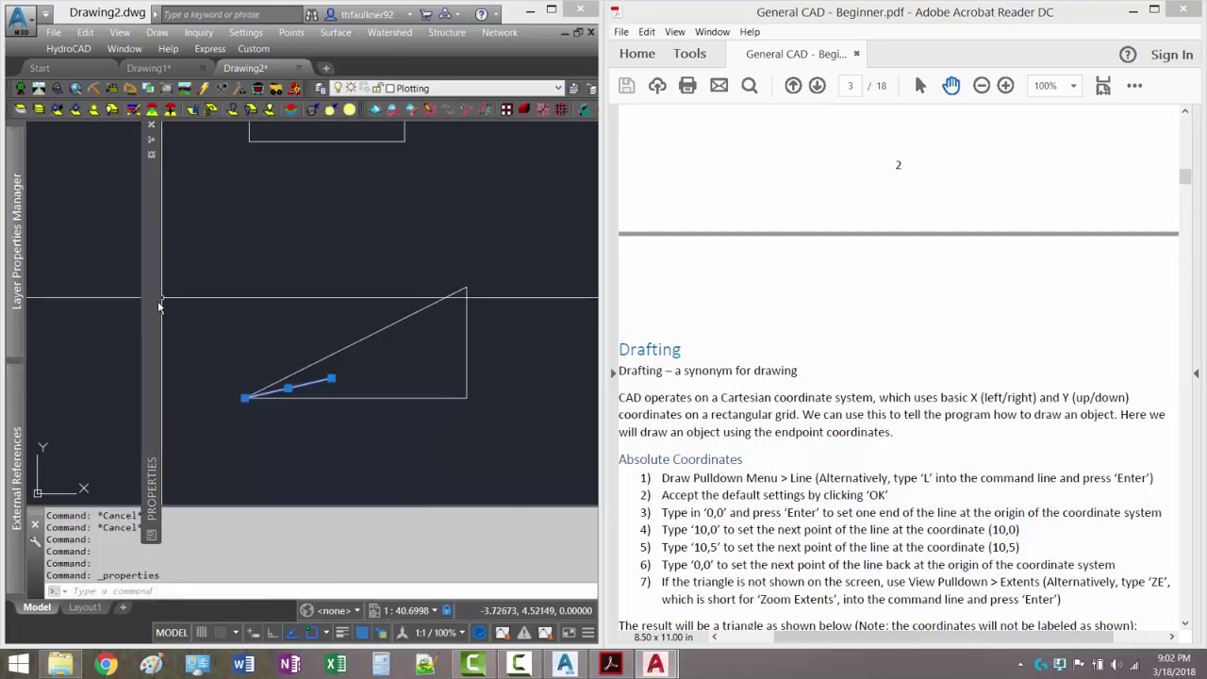
mouse_move(149, 307)
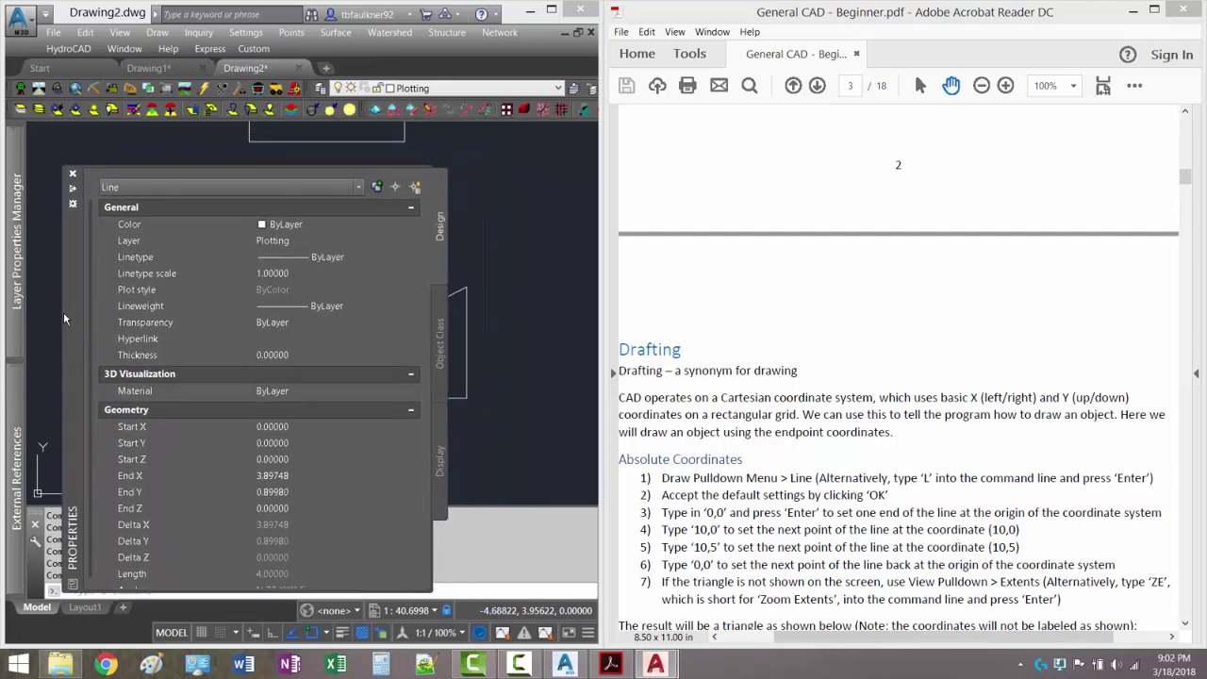
- Maximize the drawing window and collapse the docked Properties palette so it hides automatically
mouse_move(19, 309)
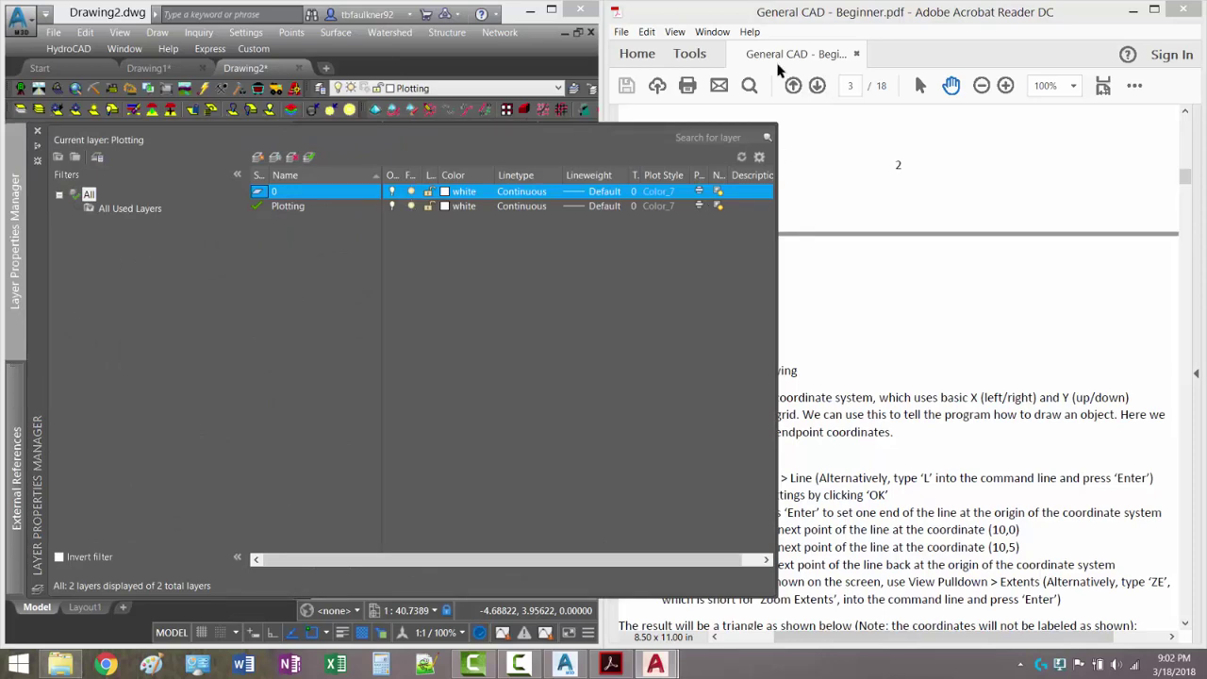
left_click(551, 9)
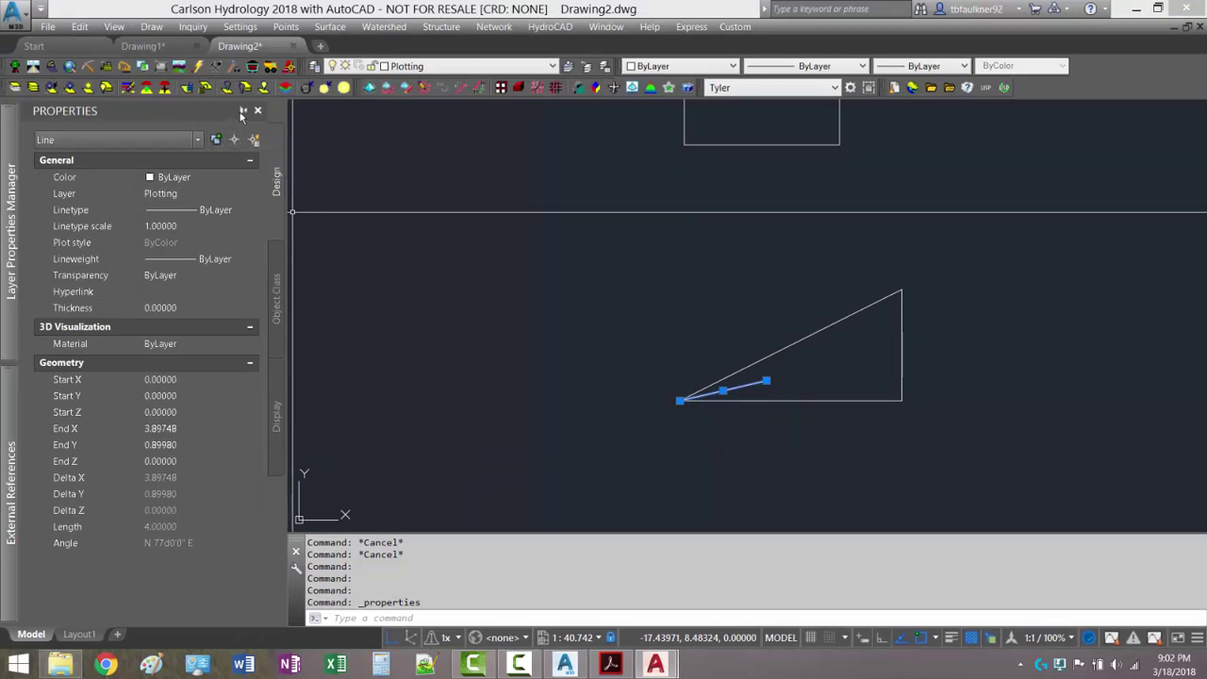
left_click(244, 111)
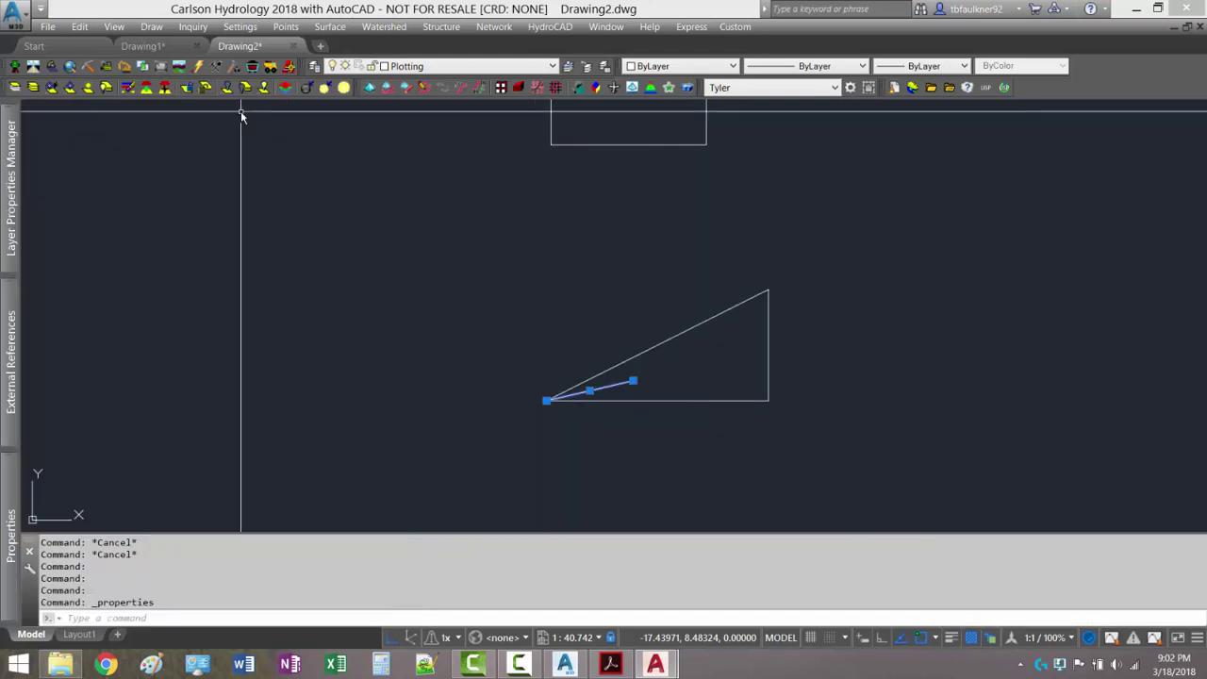
- Examine the geometry properties of the short angled line inside the triangle and clear the selection
mouse_move(11, 532)
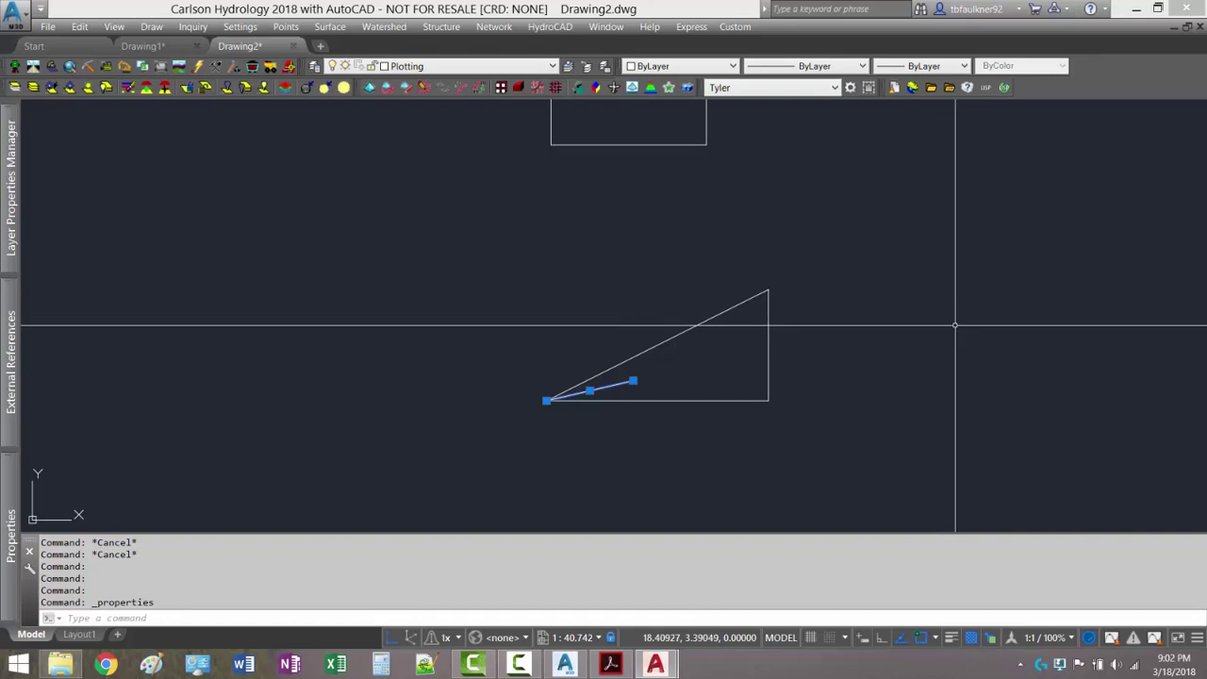
mouse_move(14, 500)
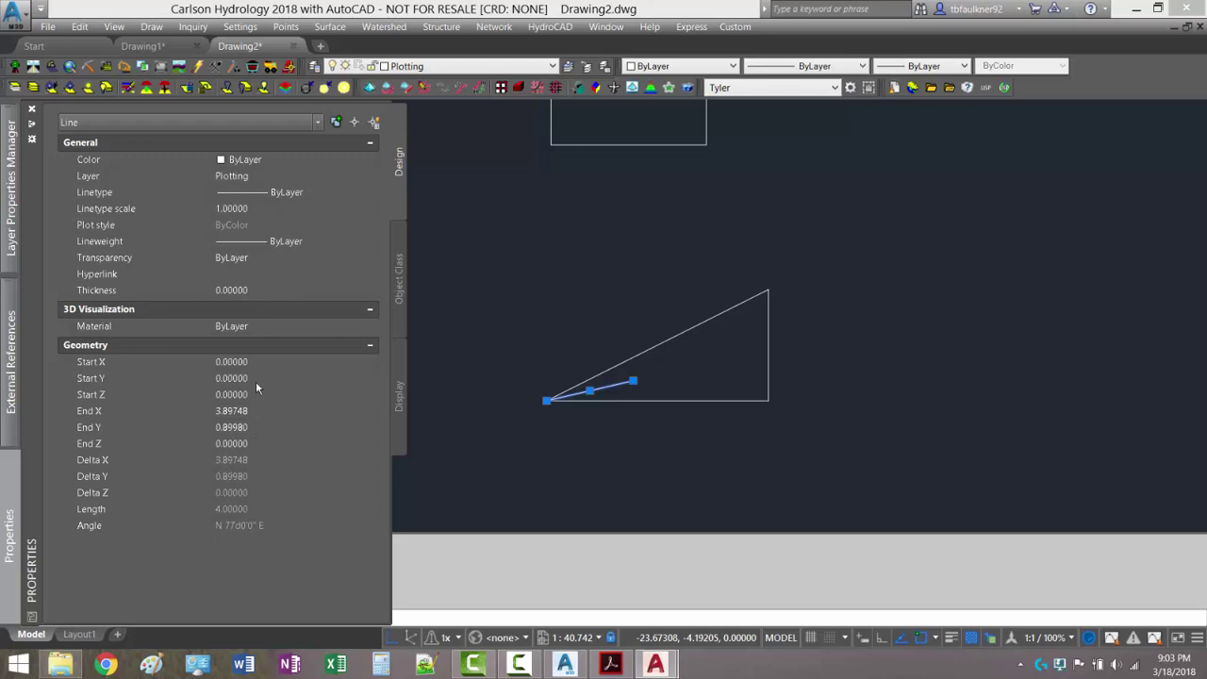
mouse_move(4, 516)
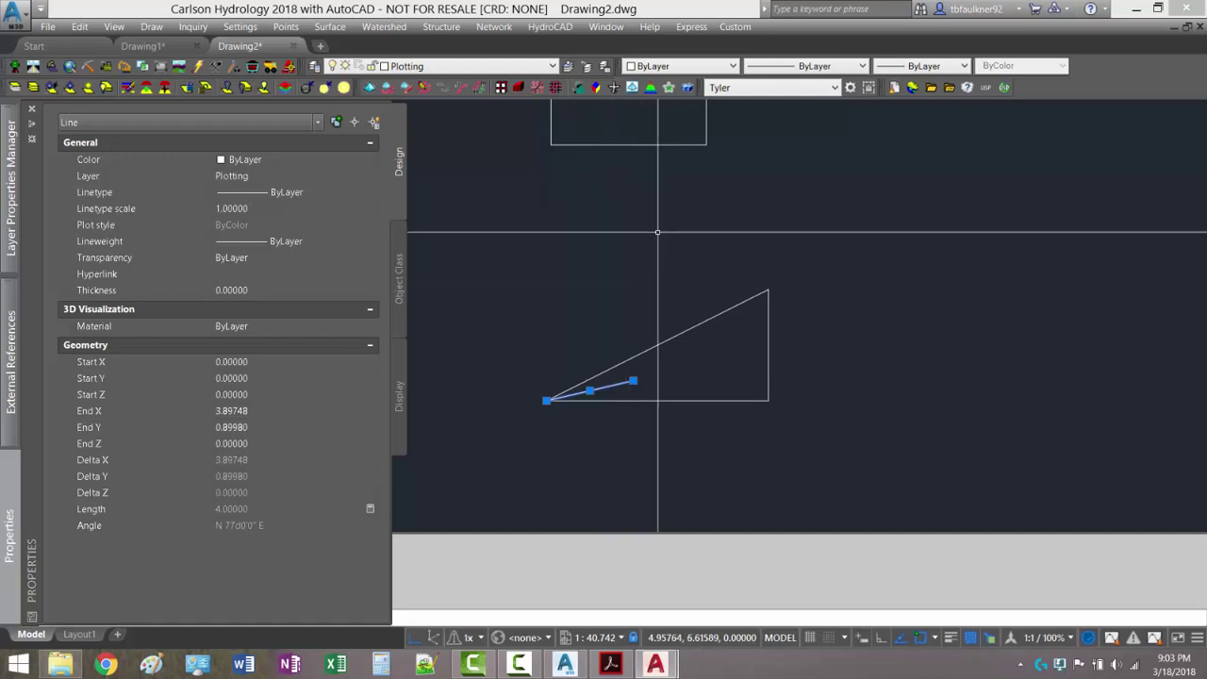
key("ctrl+1")
key("Escape")
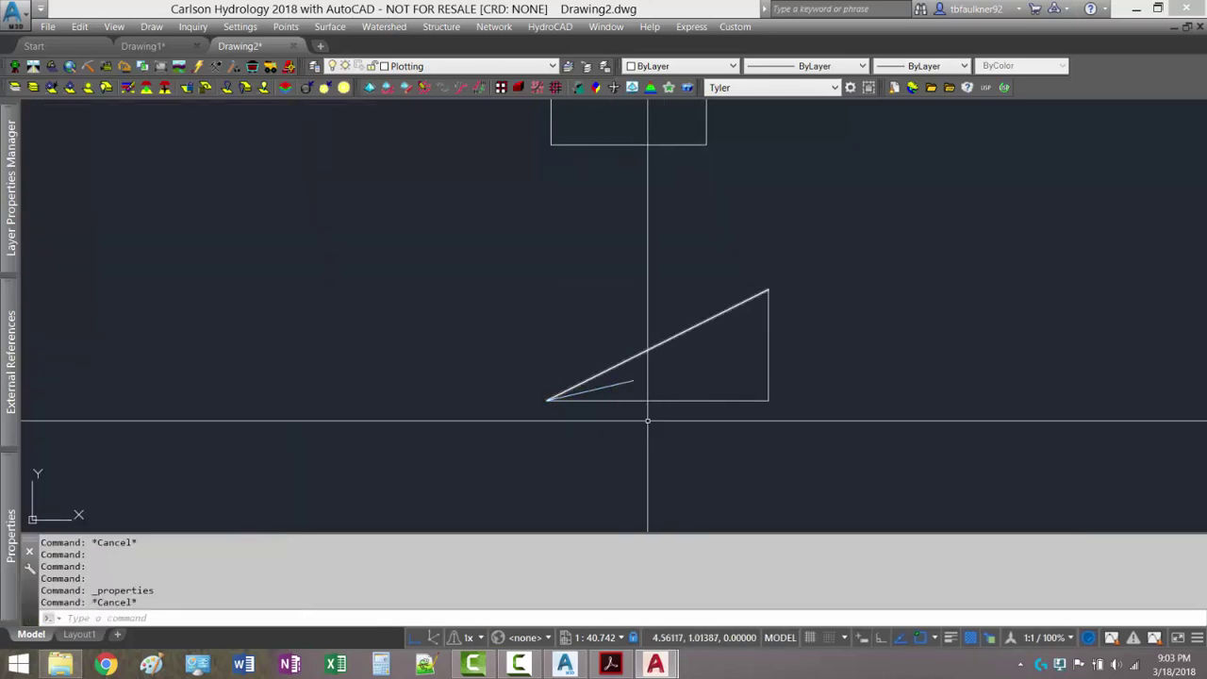
- Place the drawing window beside the exercise PDF again and consult the Object Snaps exercise on page 5
left_click_drag(601, 6, 1, 92)
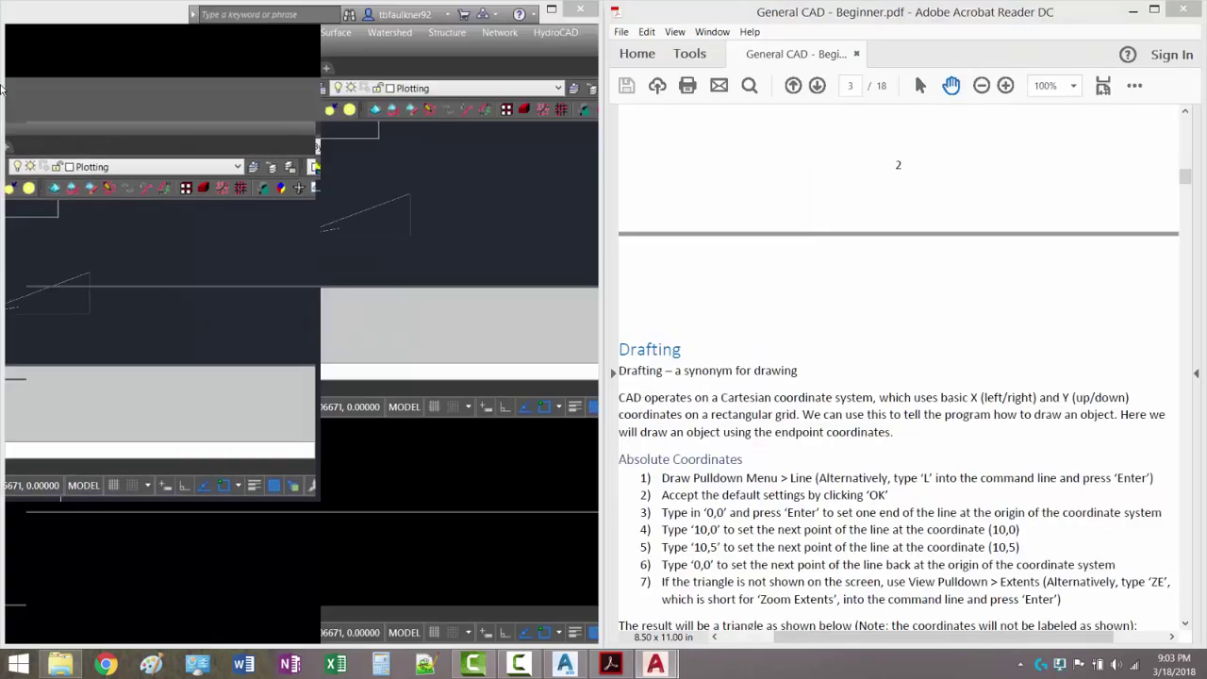
scroll(796, 366, "down", 5)
scroll(867, 246, "down", 4)
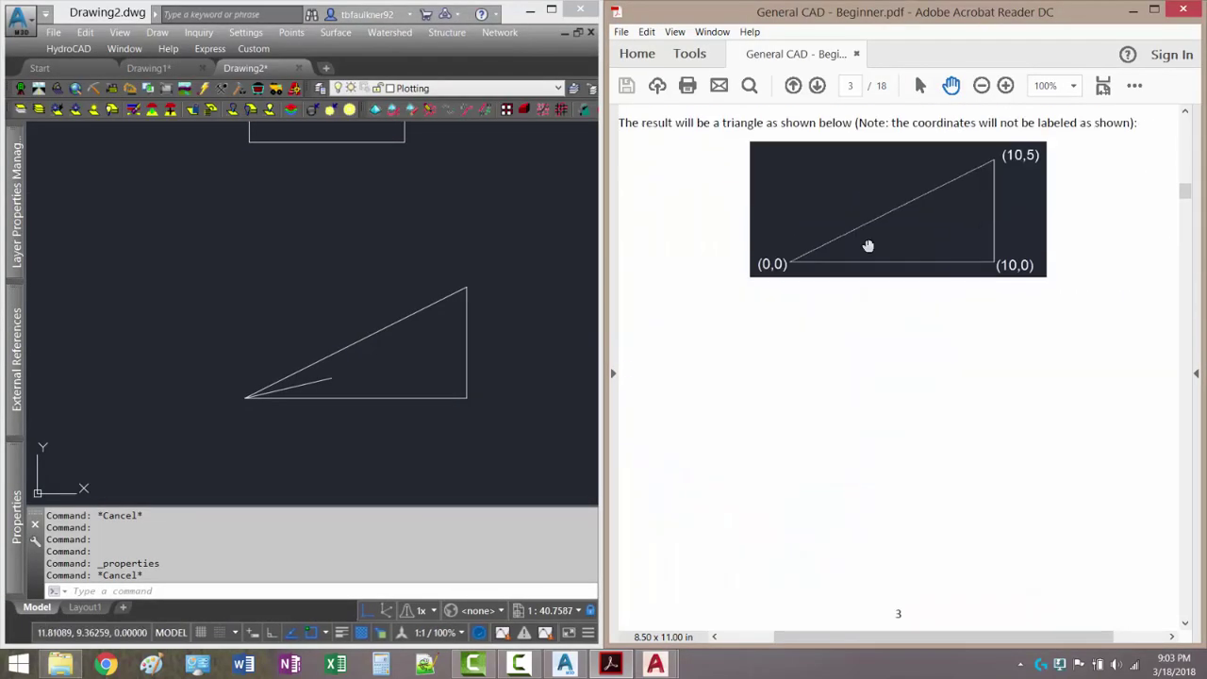
scroll(867, 246, "down", 5)
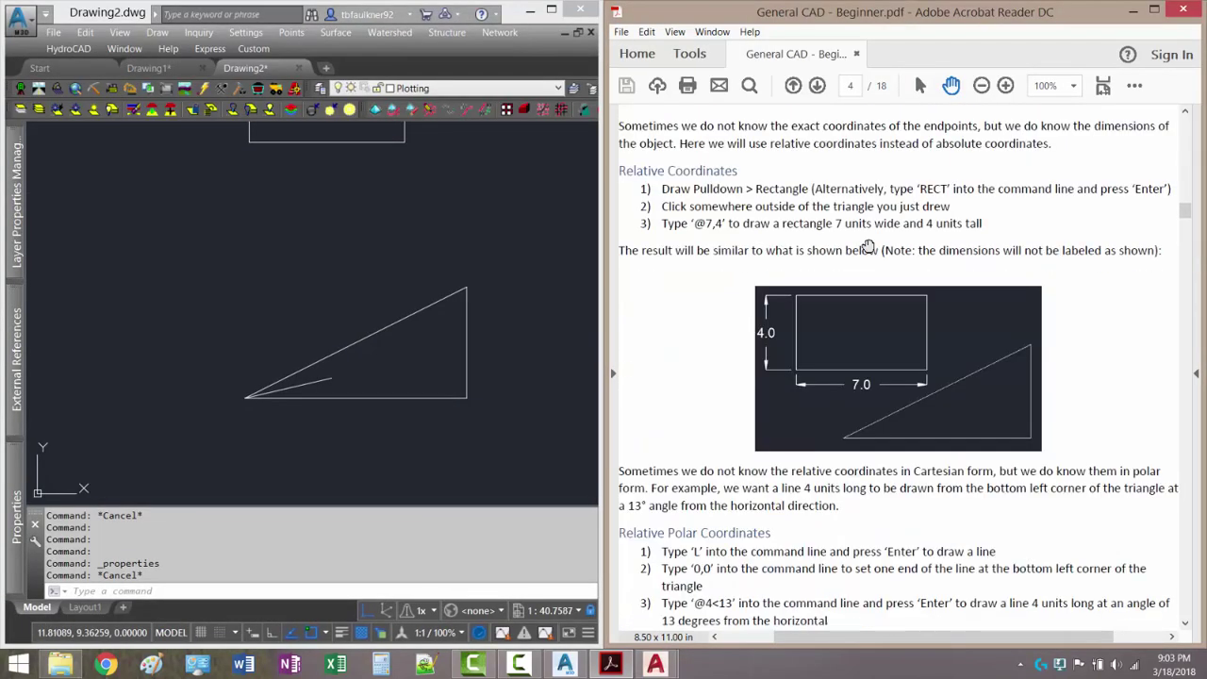
scroll(867, 246, "down", 5)
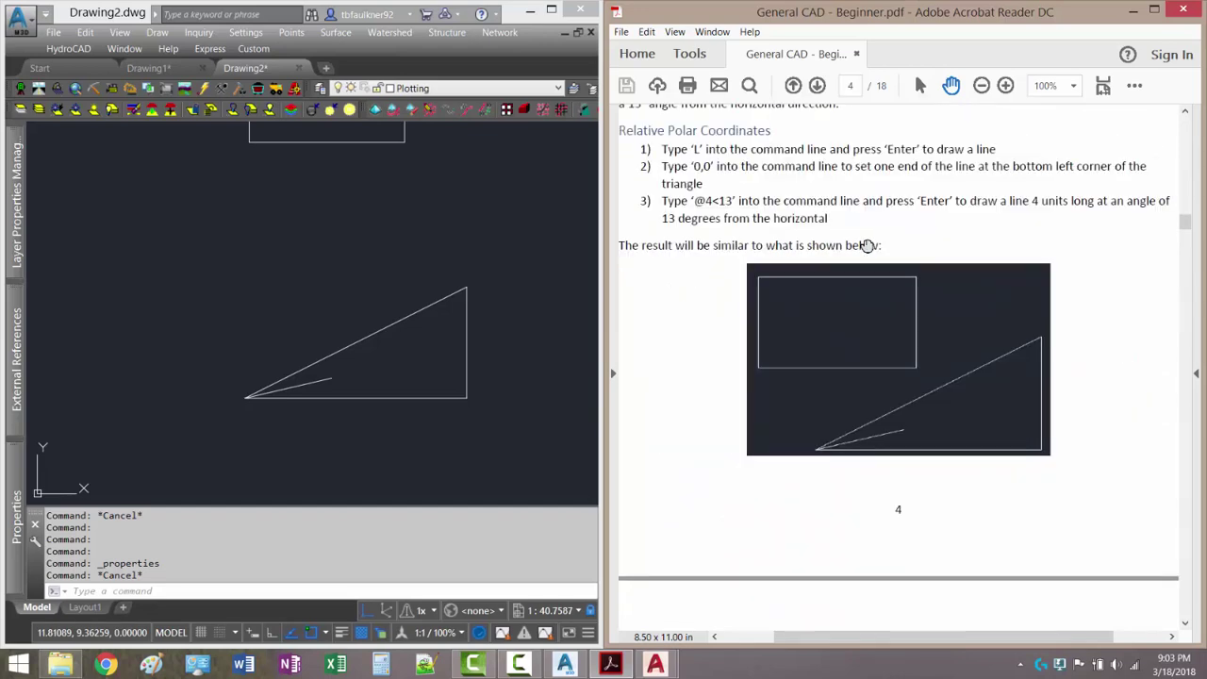
scroll(890, 212, "down", 5)
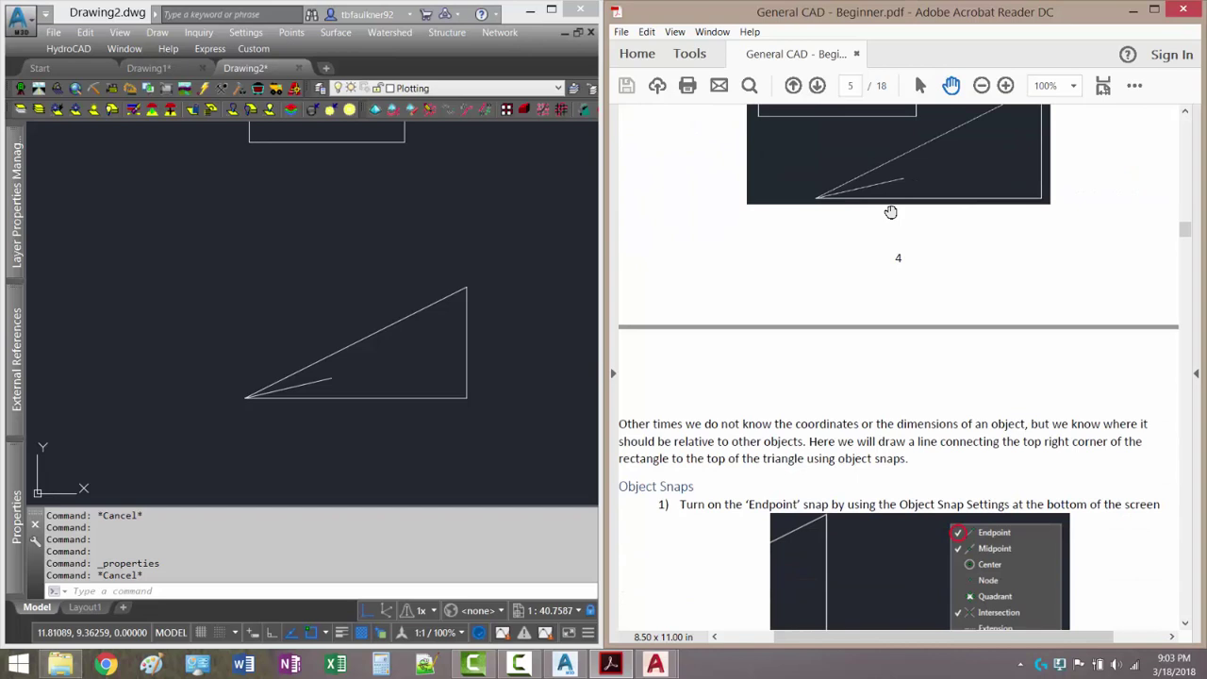
scroll(890, 213, "down", 4)
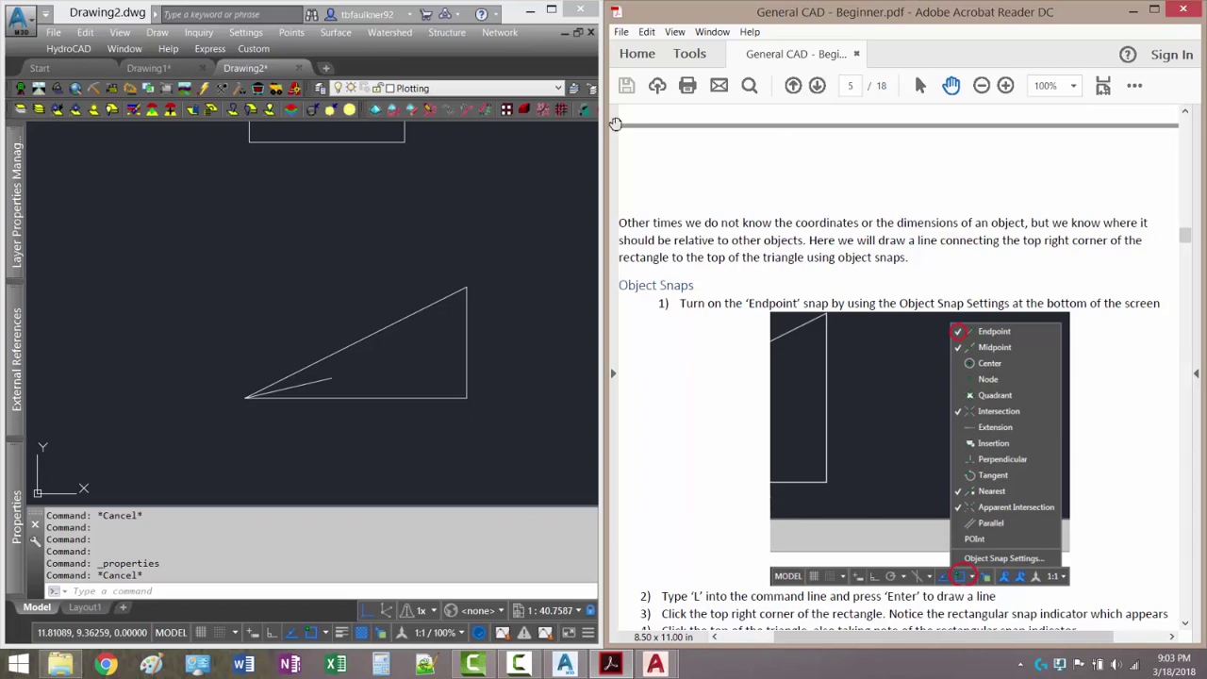
- View the whole rectangle and triangle together and read the numbered instructions of the Object Snaps exercise
left_click(412, 282)
middle_click_drag(420, 232, 365, 288)
scroll(390, 289, "down", 2)
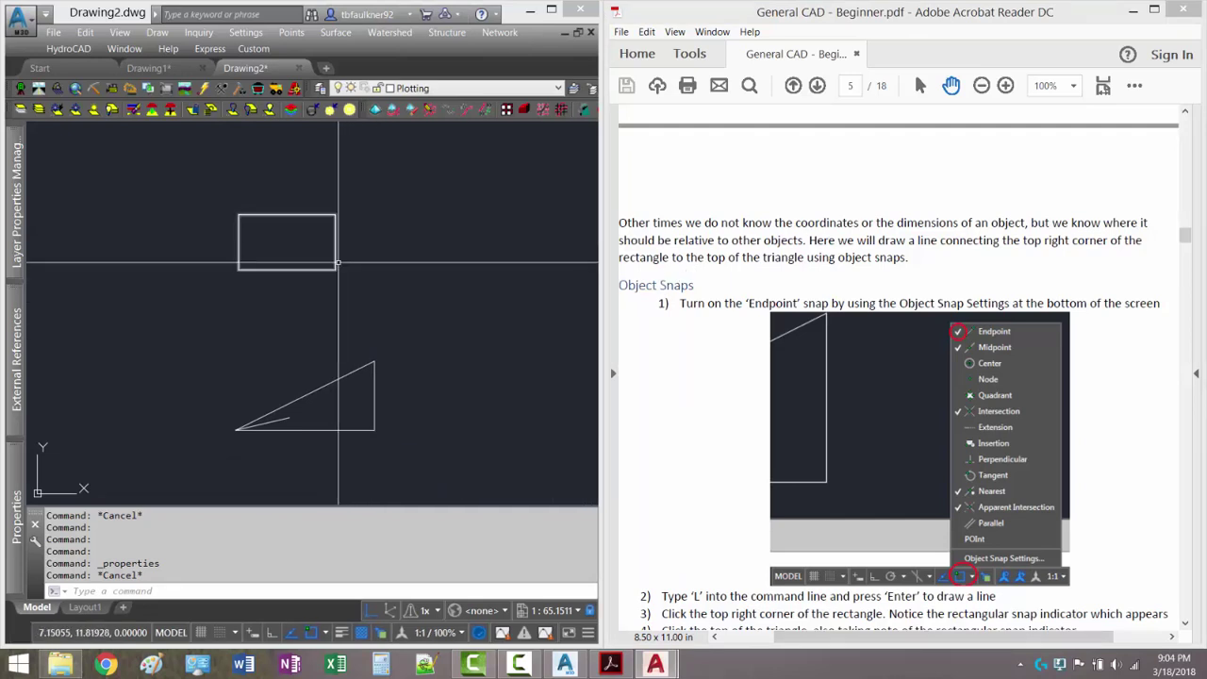
left_click(831, 258)
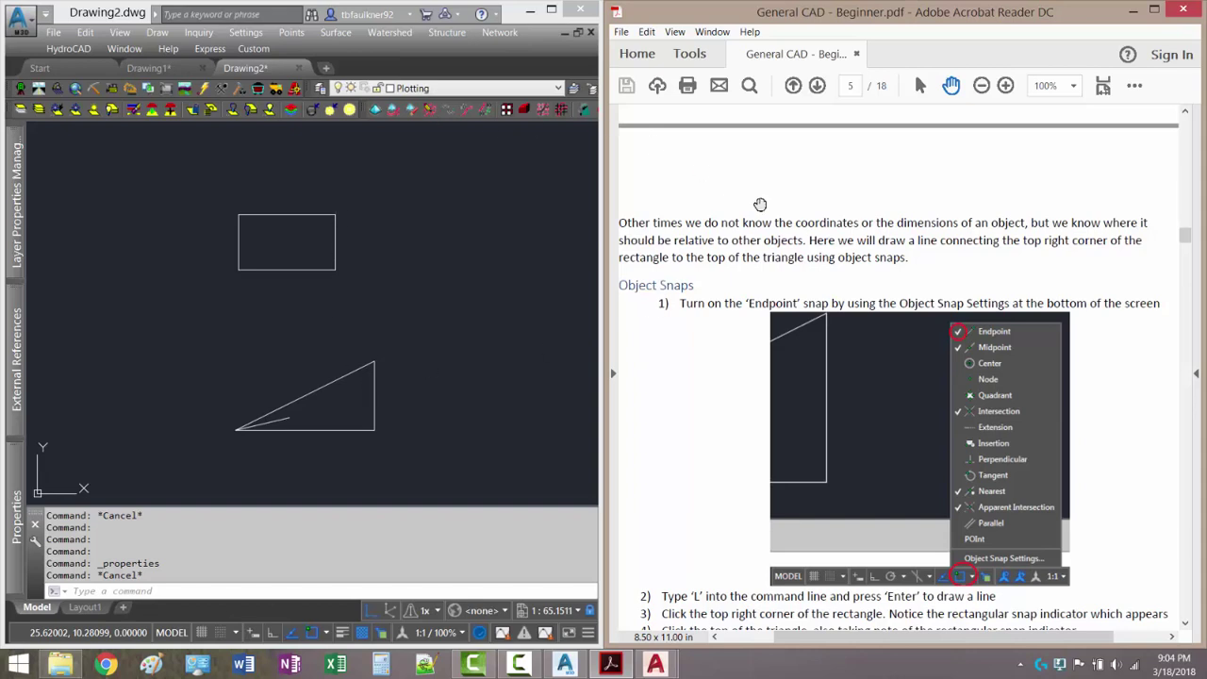
scroll(805, 268, "down", 2)
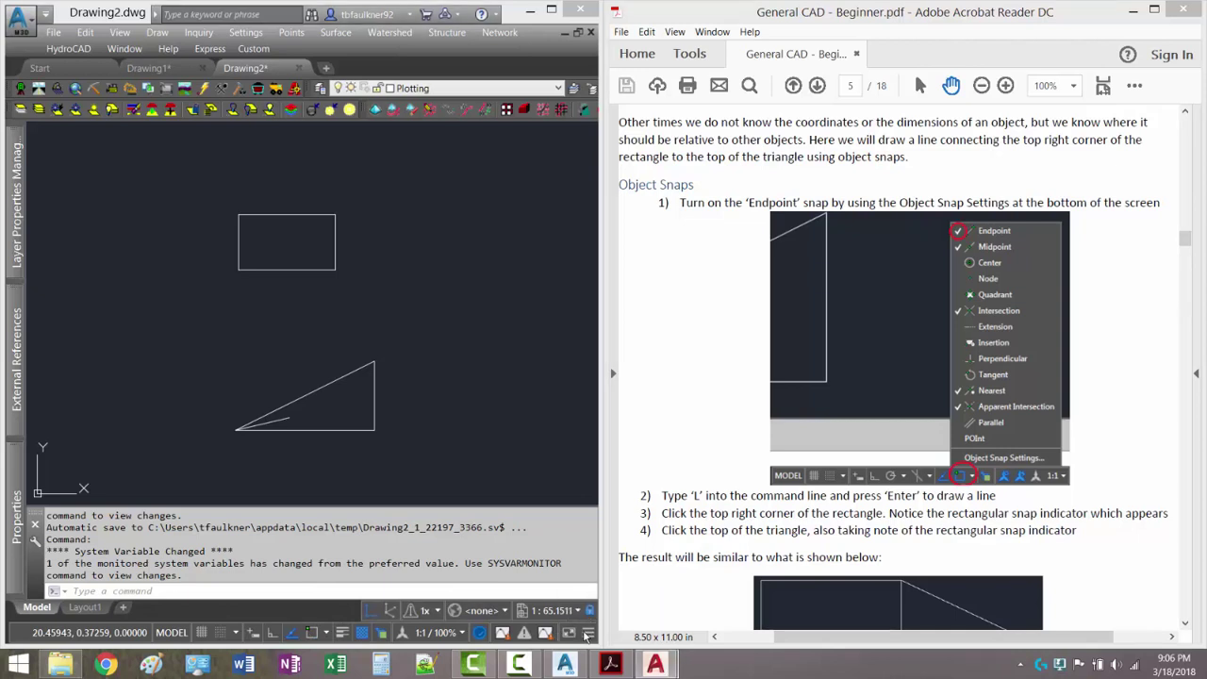
- Review the status bar customization options, turn on 2D Object Snap and check that the Endpoint snap is enabled
left_click(587, 633)
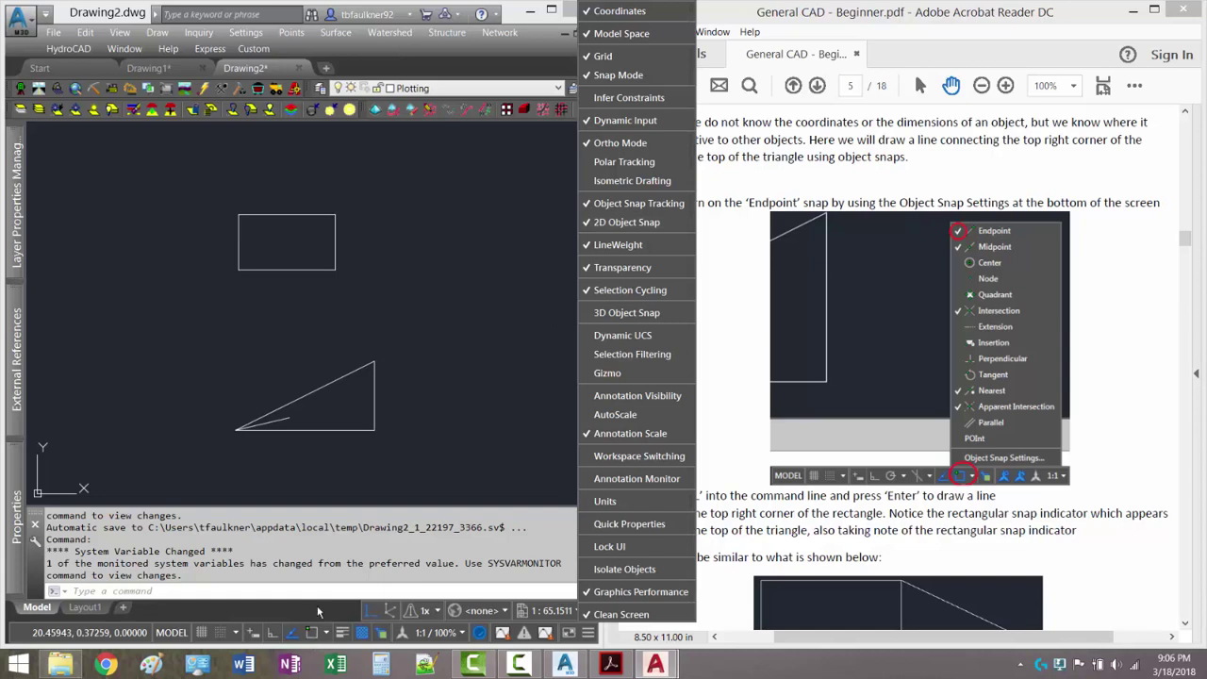
left_click(340, 446)
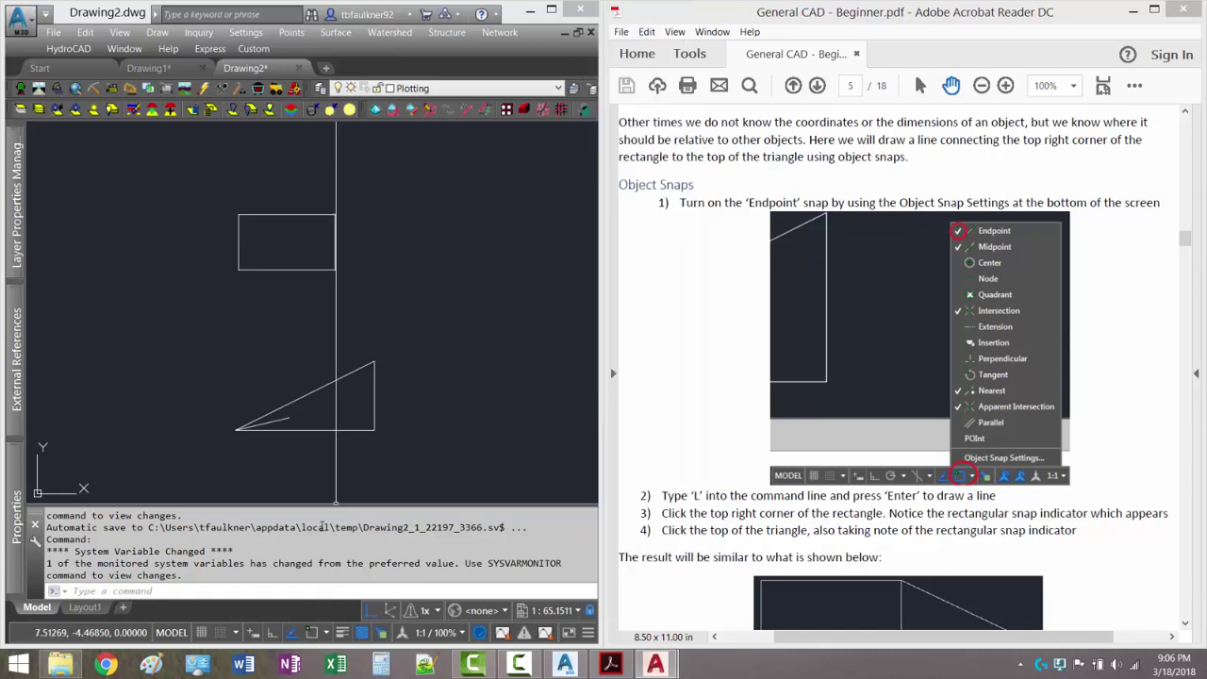
left_click(311, 631)
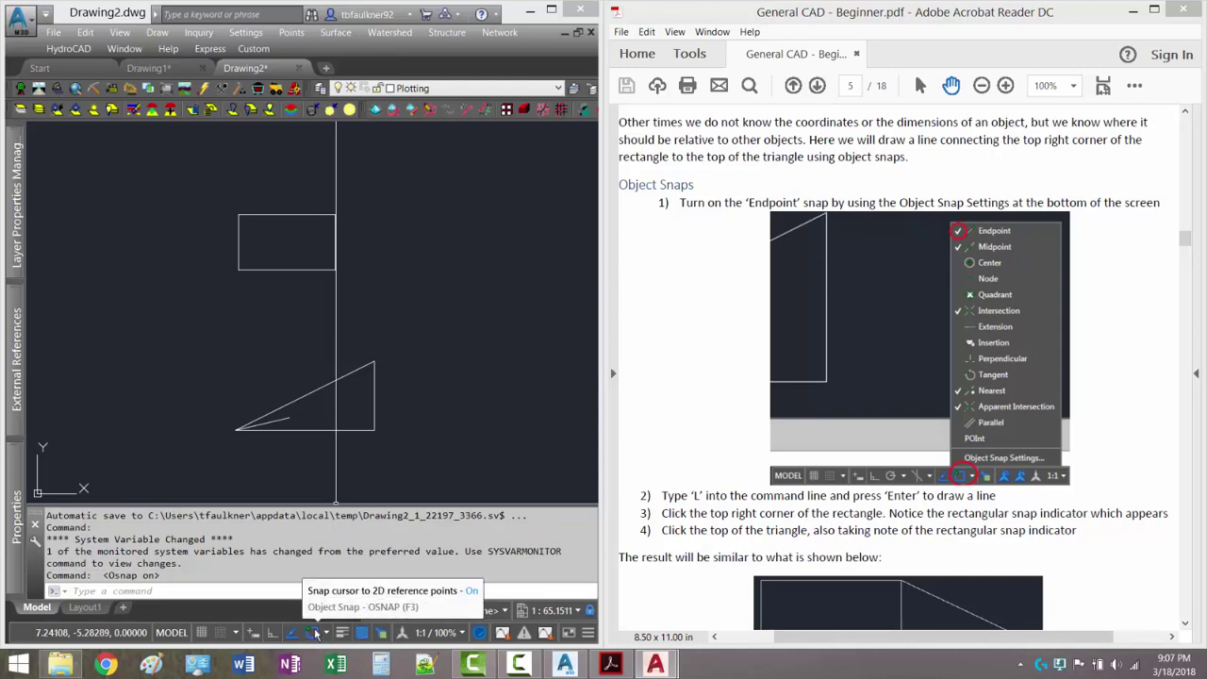
left_click(327, 632)
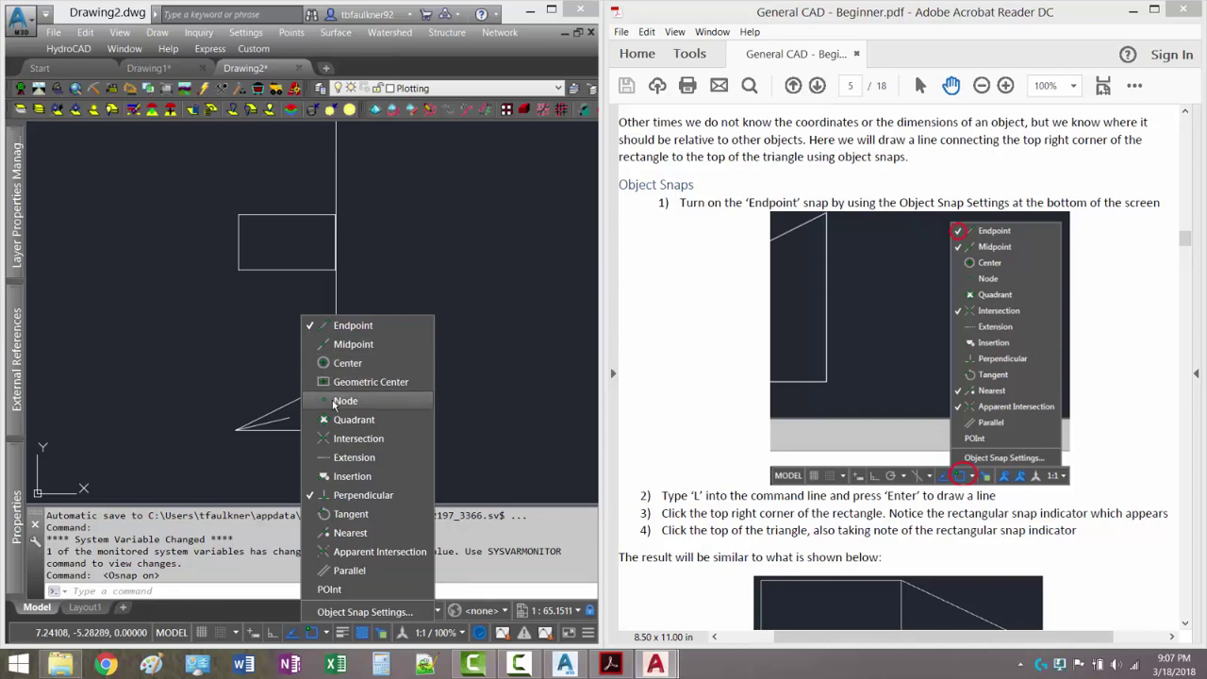
left_click(805, 513)
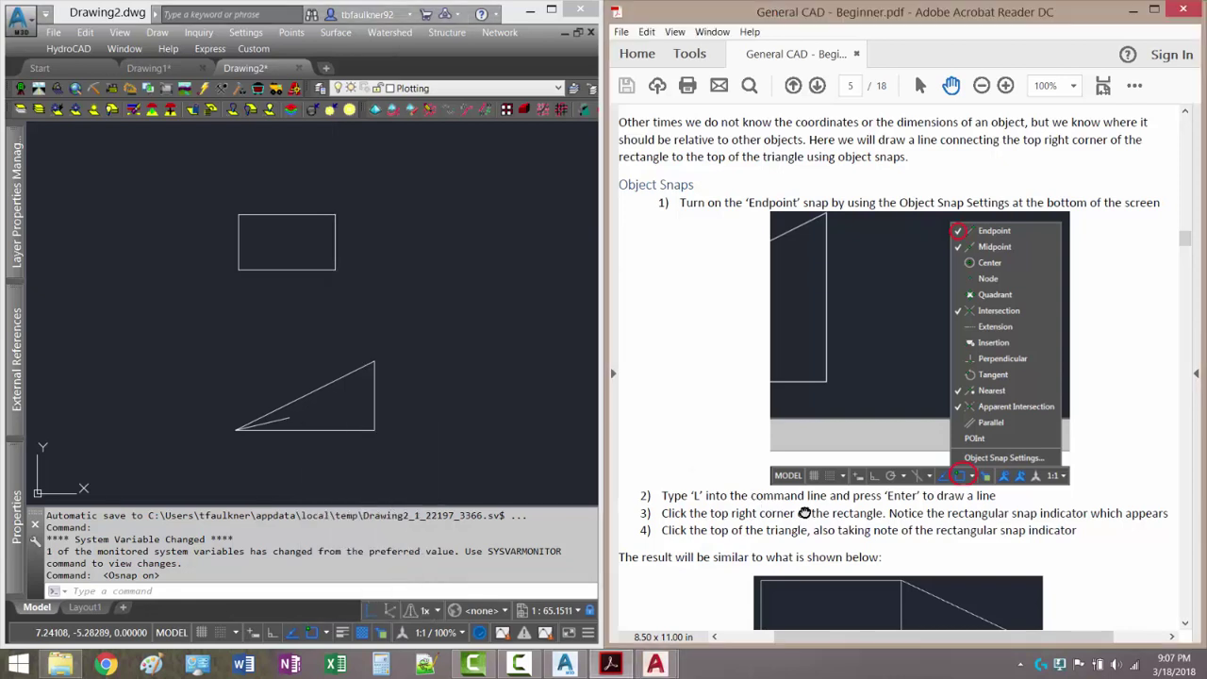
- Draw a line from the rectangle's top right corner to the top of the triangle using endpoint snaps
left_click(323, 592)
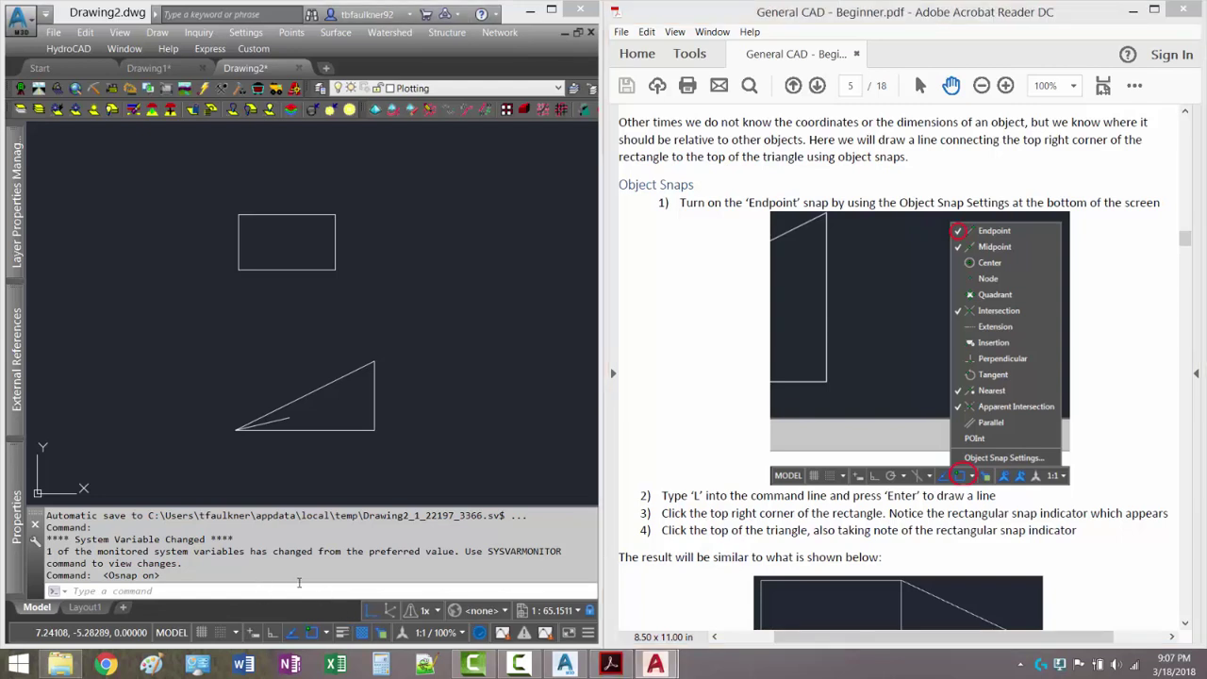
type("L")
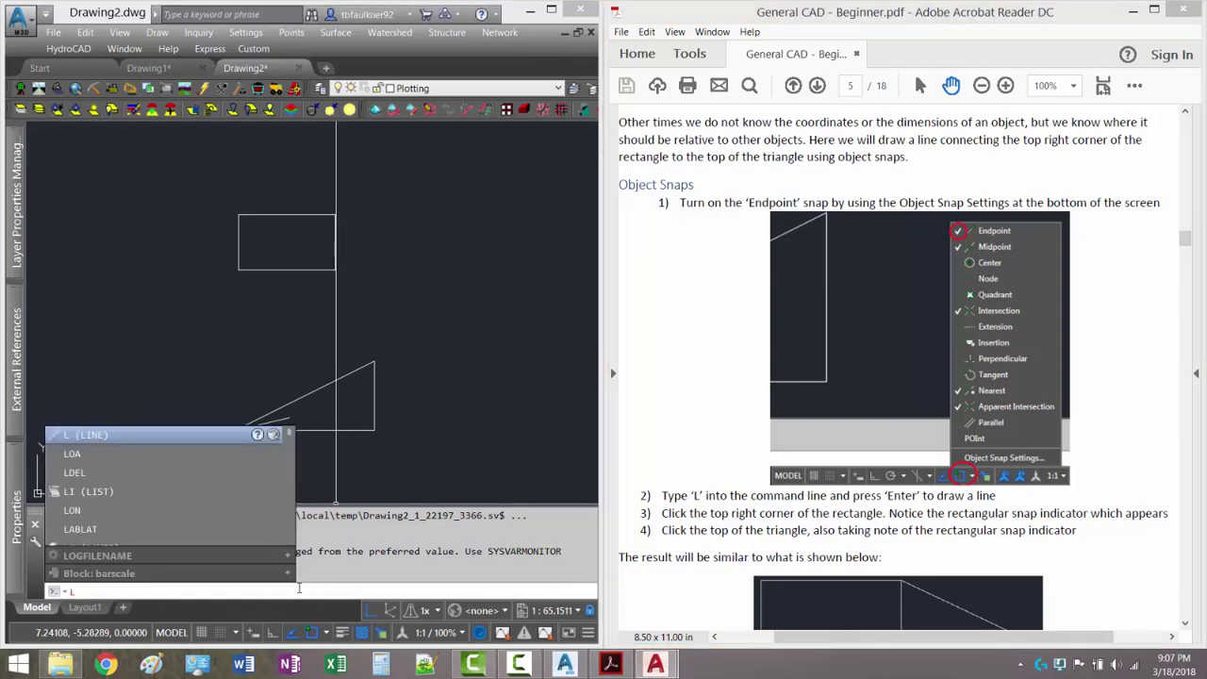
key("Return")
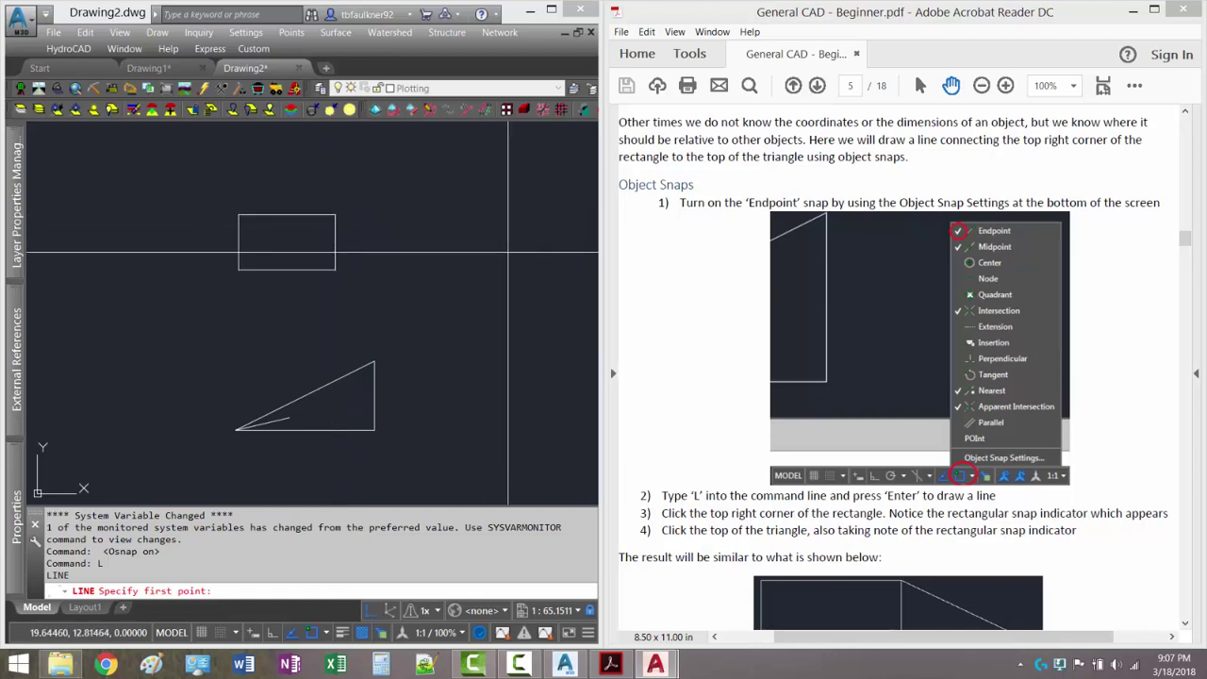
left_click(334, 214)
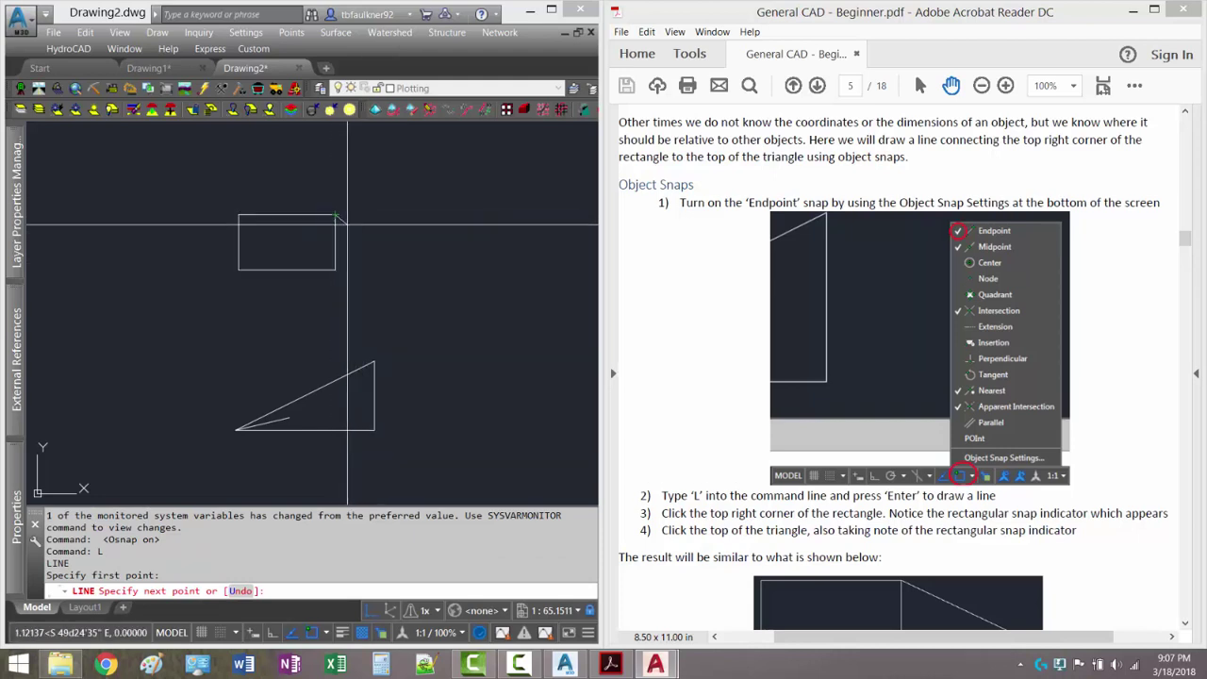
left_click(374, 361)
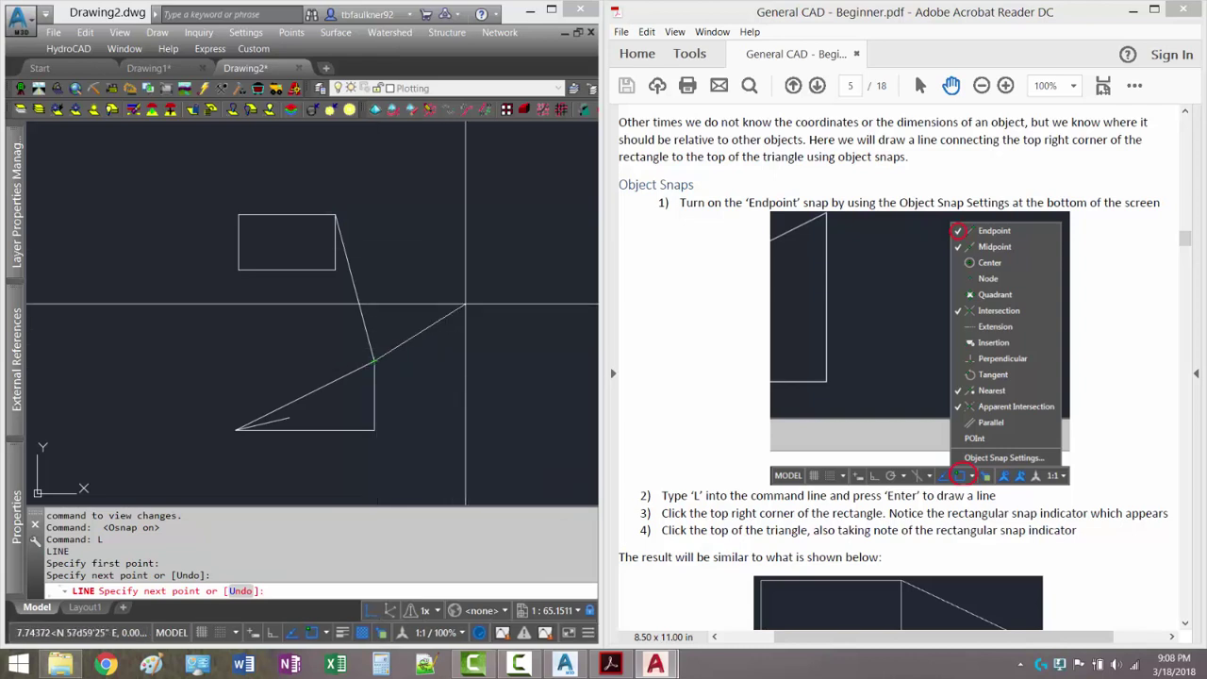
key("Return")
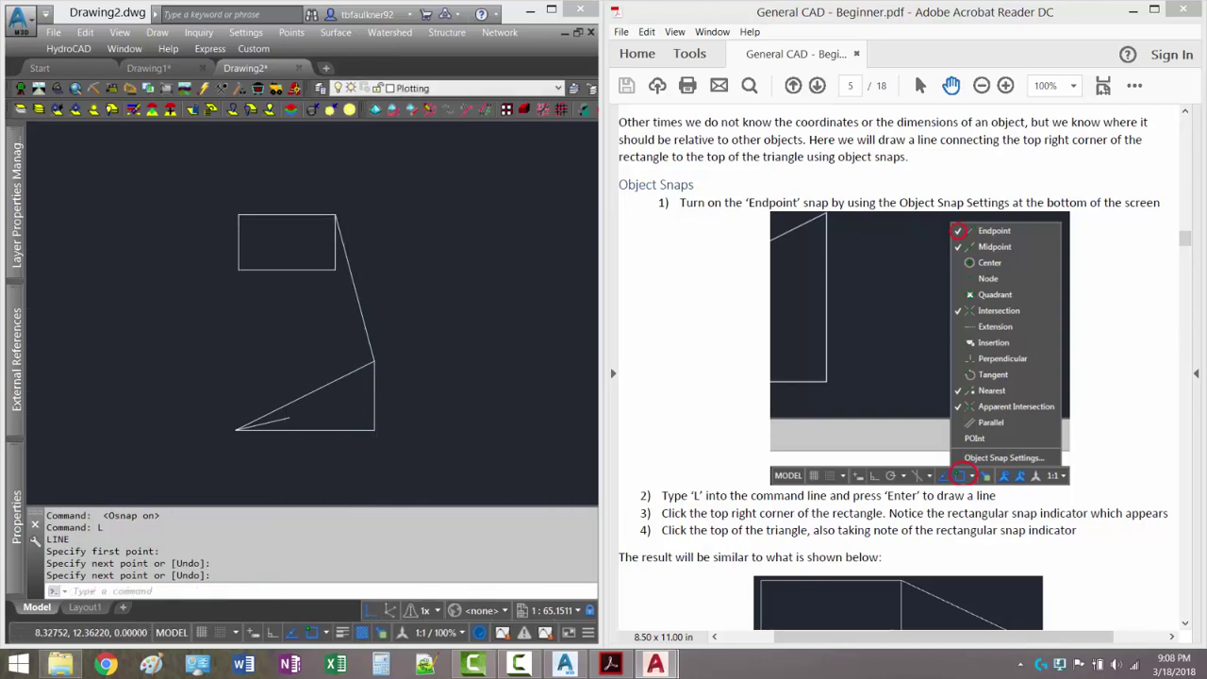
- Inspect closely how the connecting line meets the rectangle's top right corner
scroll(347, 258, "up", 2)
scroll(338, 193, "up", 2)
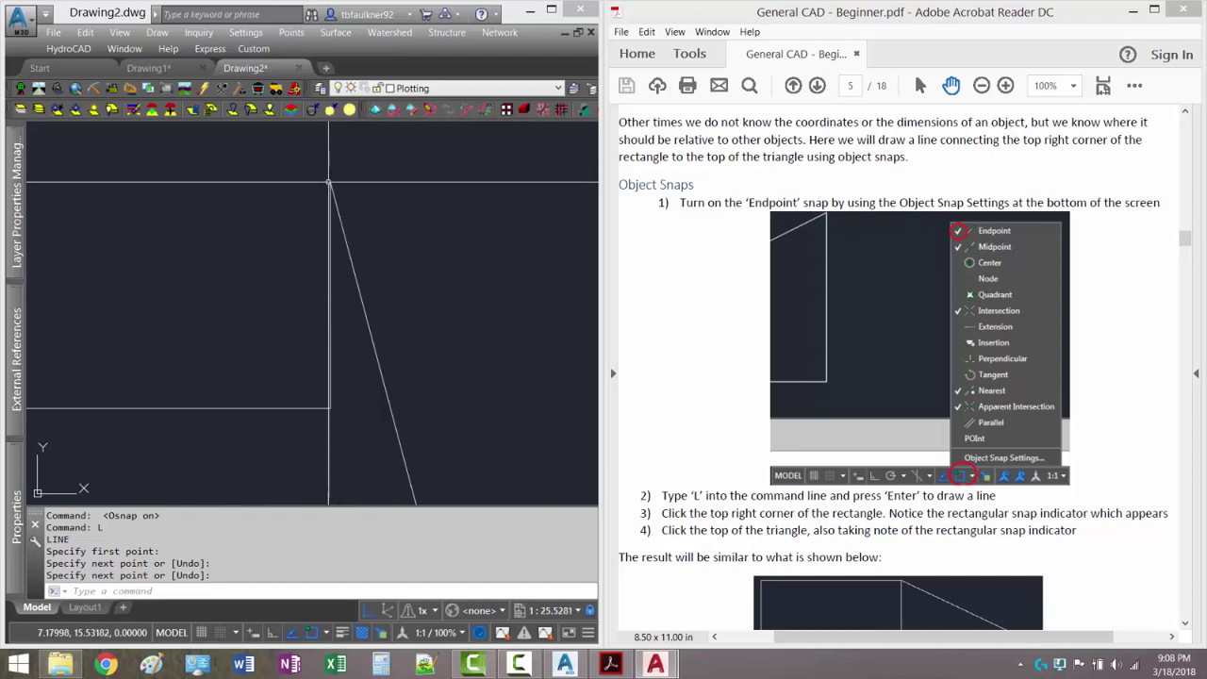
scroll(332, 200, "up", 5)
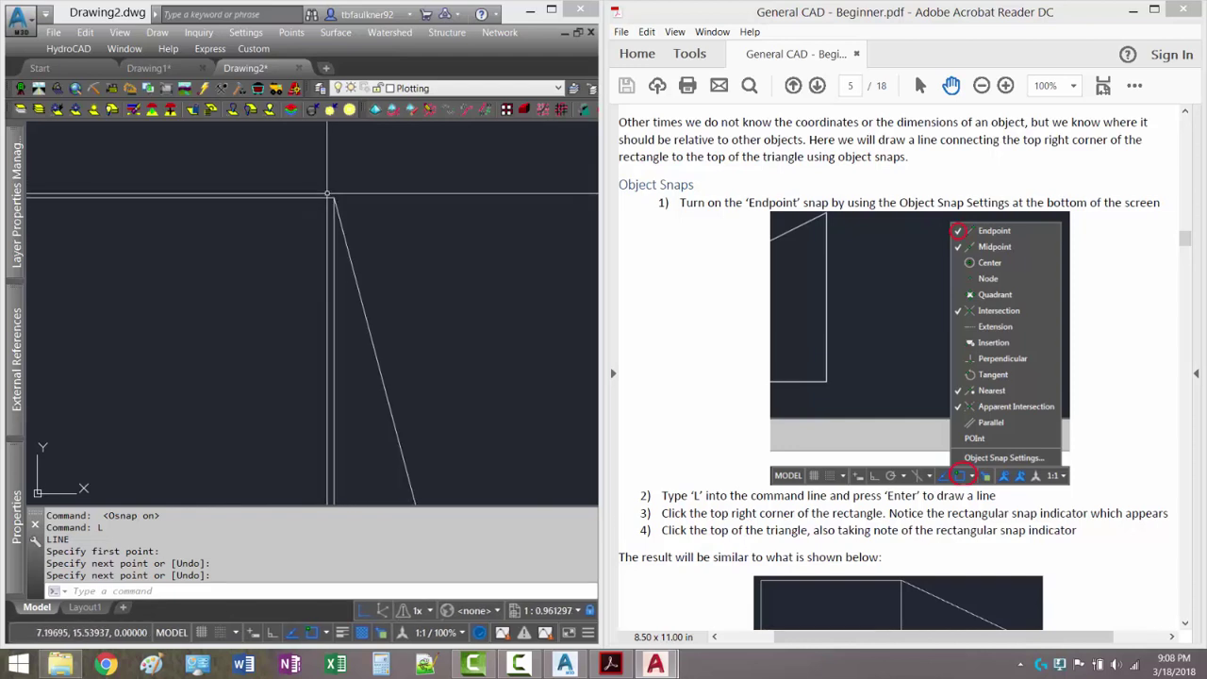
scroll(335, 214, "up", 10)
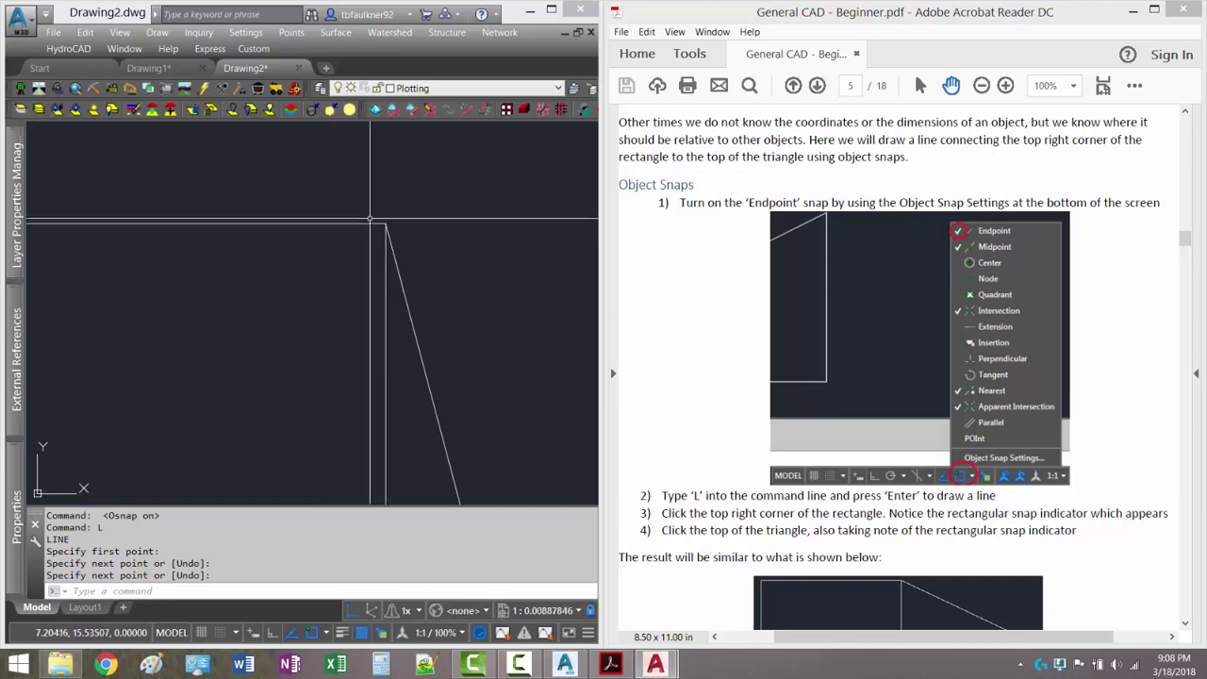
scroll(382, 223, "up", 10)
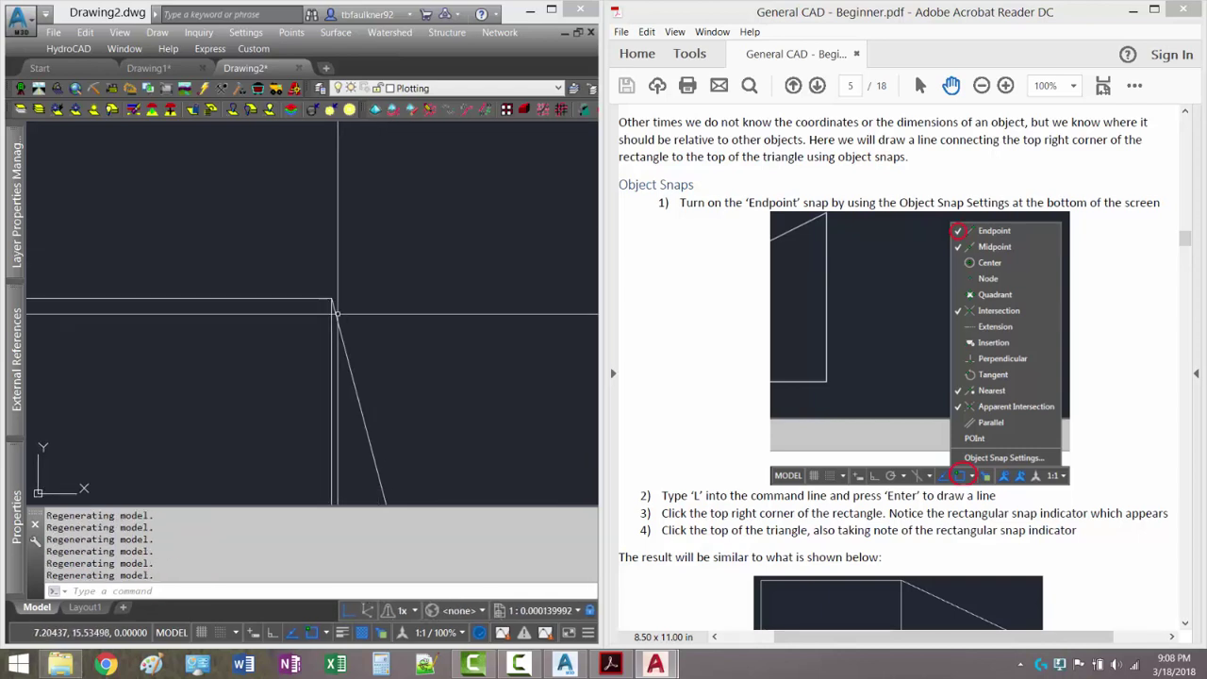
scroll(321, 295, "down", 20)
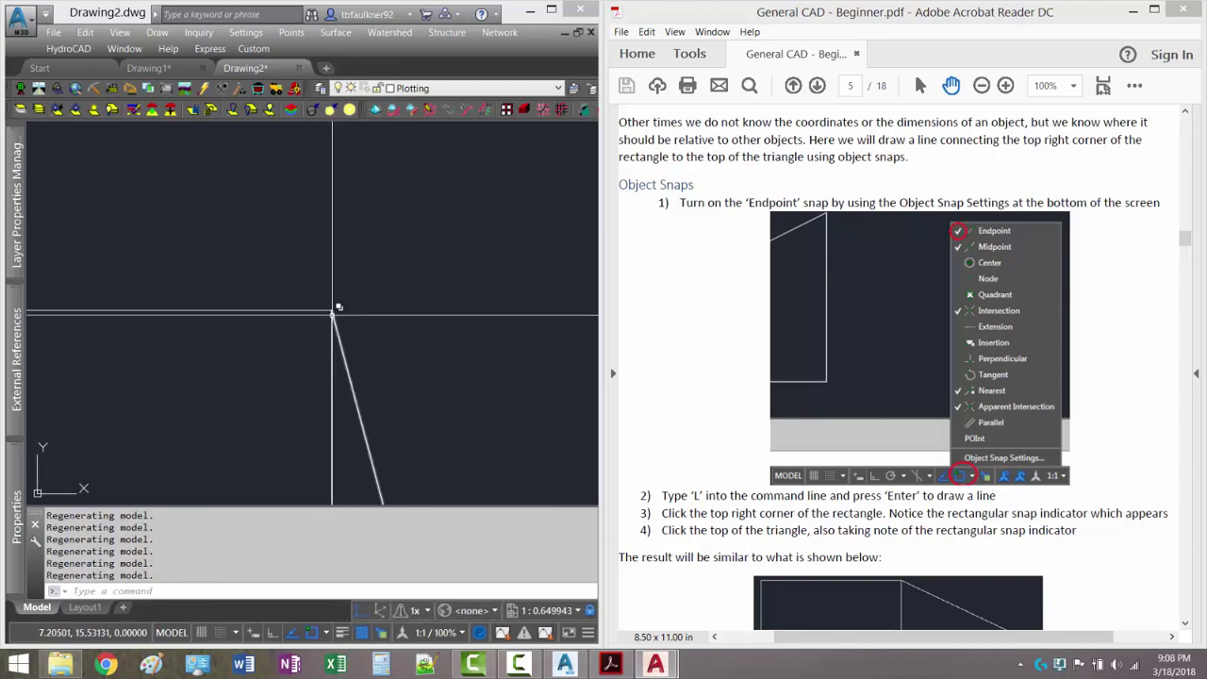
scroll(329, 317, "down", 8)
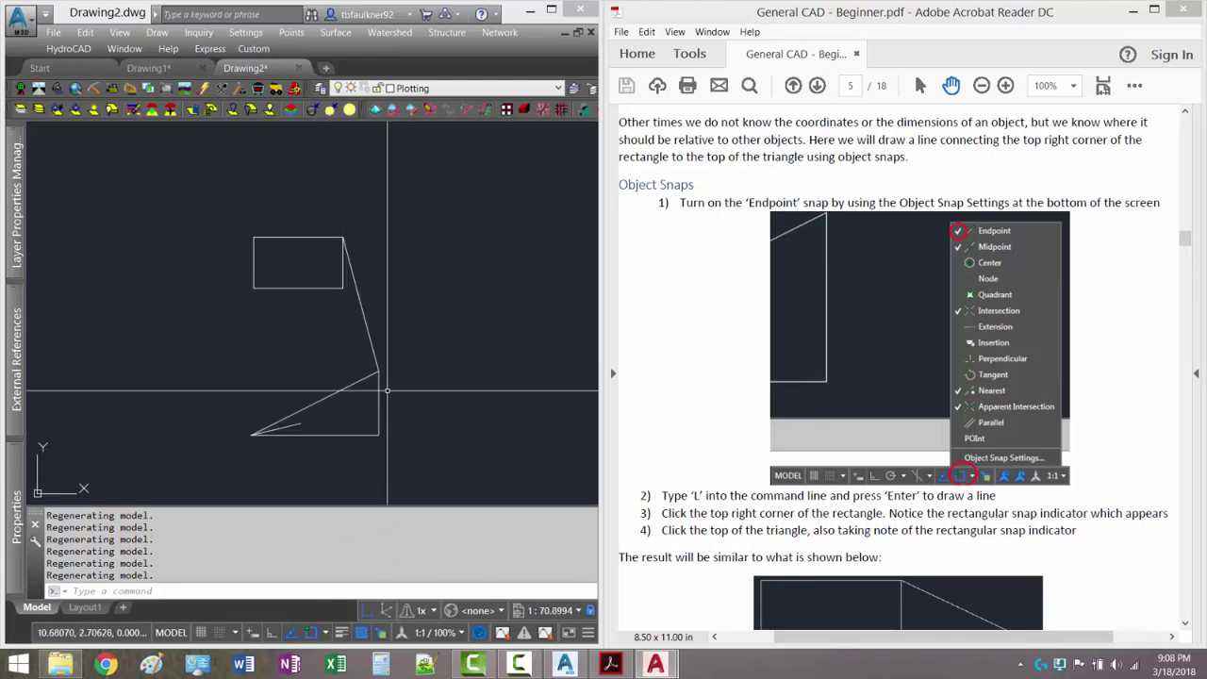
- Erase the line connecting the rectangle to the top of the triangle
left_click(371, 340)
left_click(356, 302)
key("Delete")
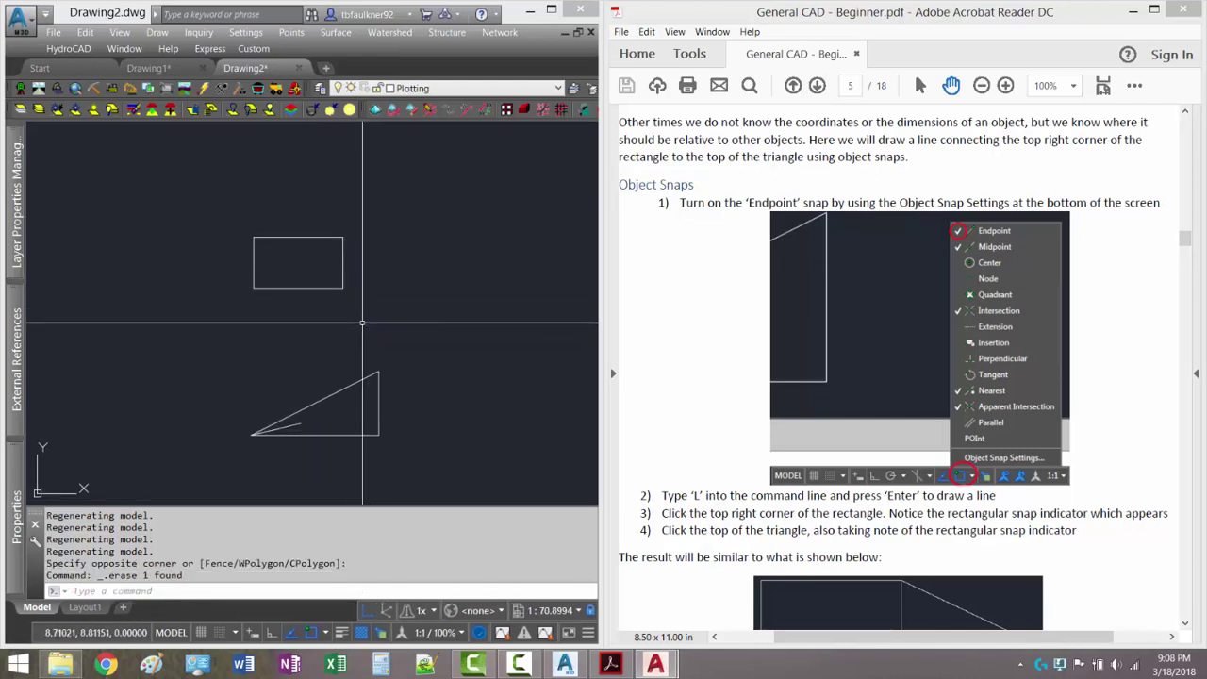
- Draw a line from the rectangle's top right corner to the triangle's top with 2D Object Snap turned off
type("L")
key("Return")
left_click(310, 630)
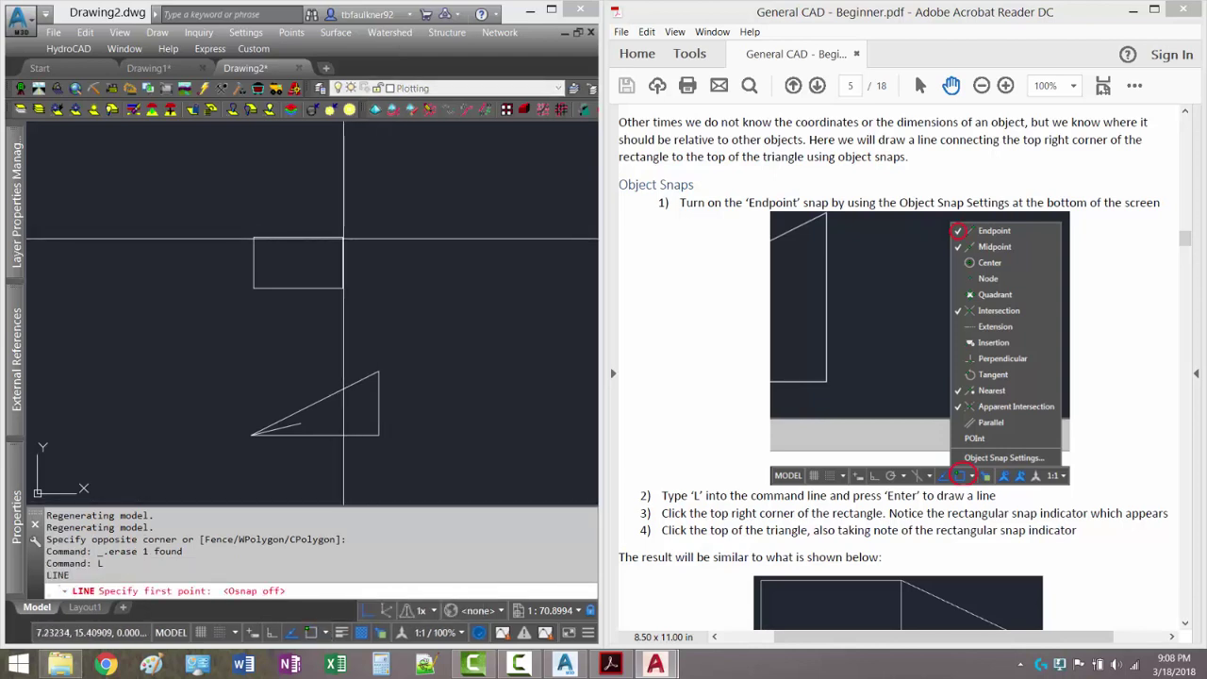
left_click(343, 237)
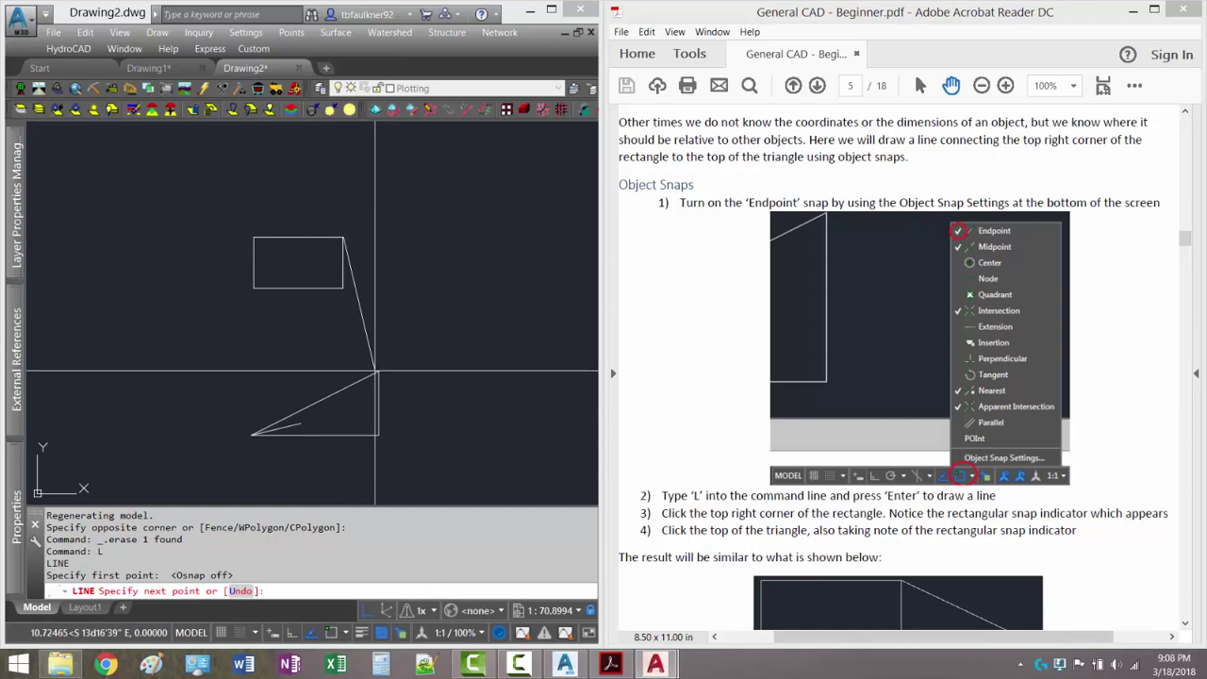
left_click(376, 372)
key("Return")
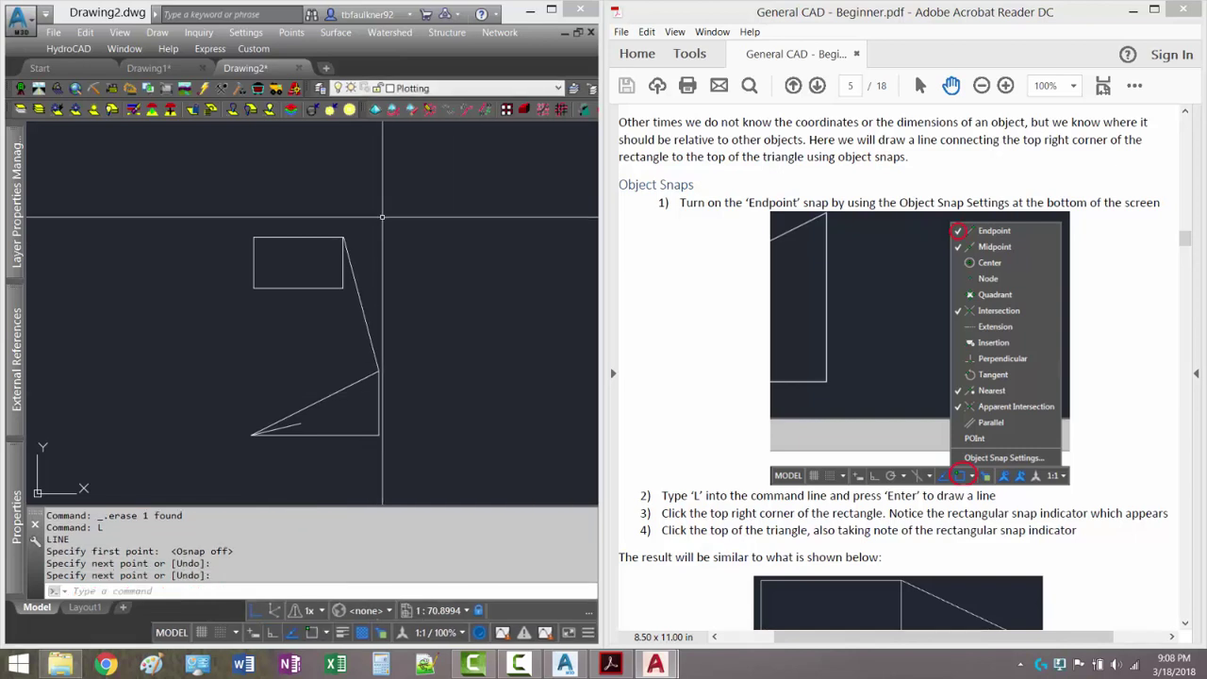
- Check how the line drawn without snaps meets the rectangle's top right corner and erase that line
scroll(344, 235, "up", 8)
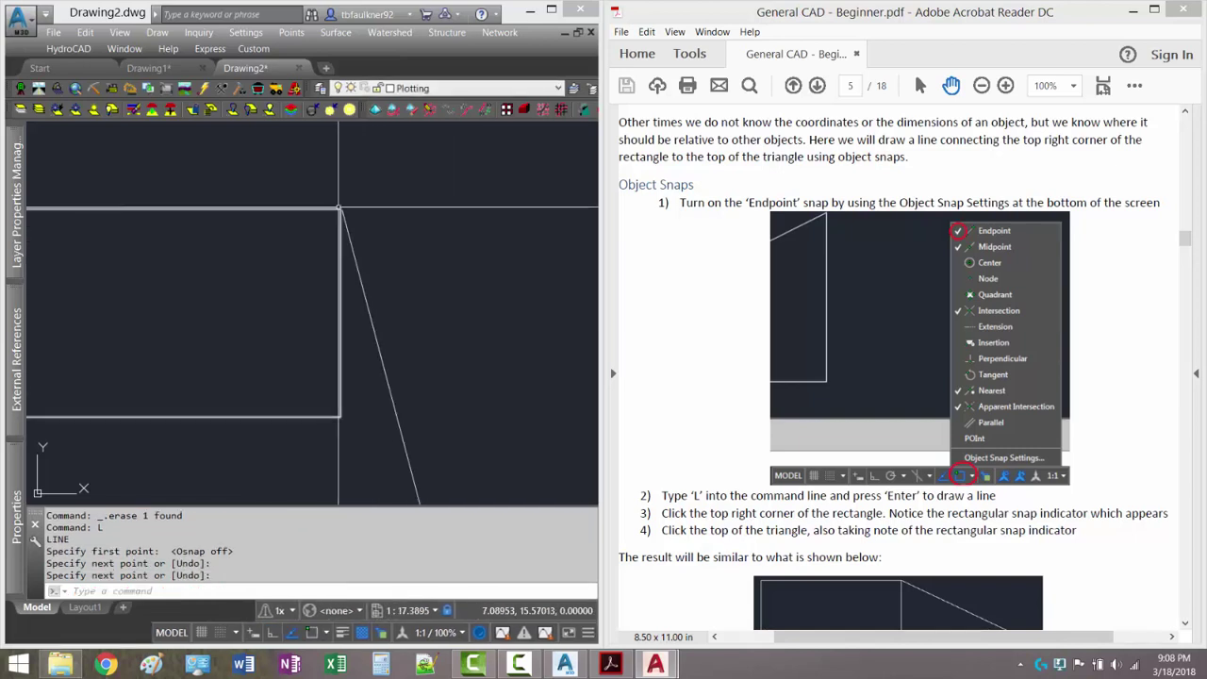
scroll(344, 211, "up", 5)
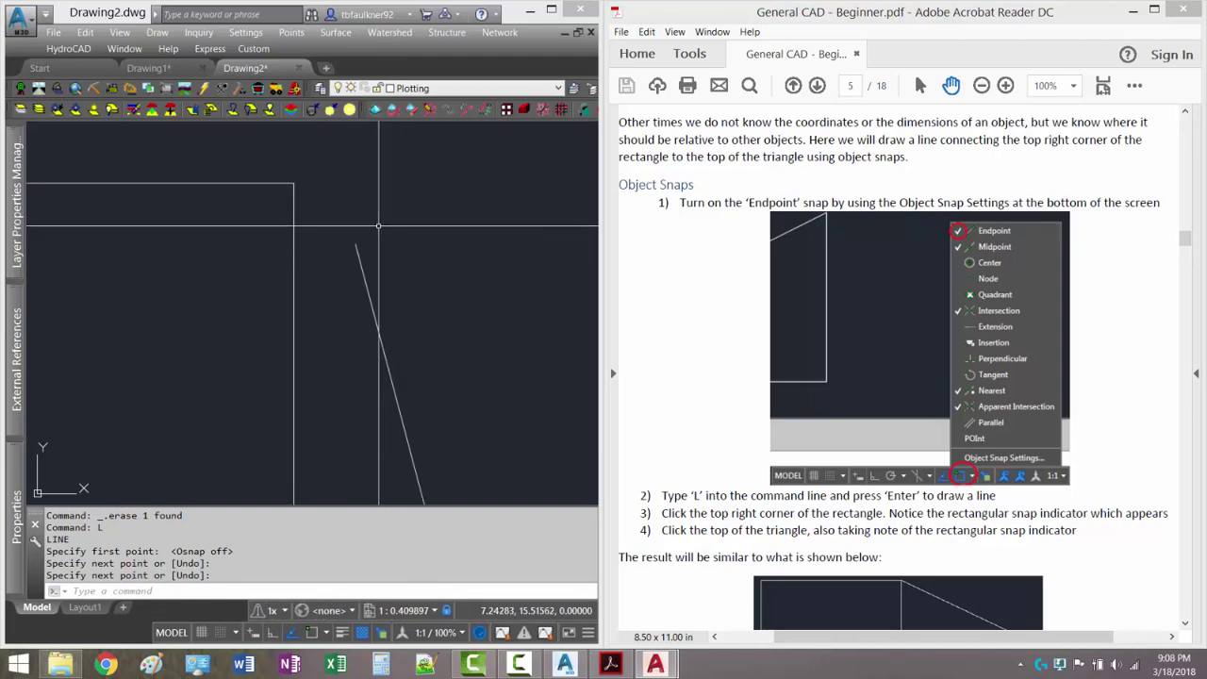
scroll(378, 226, "down", 10)
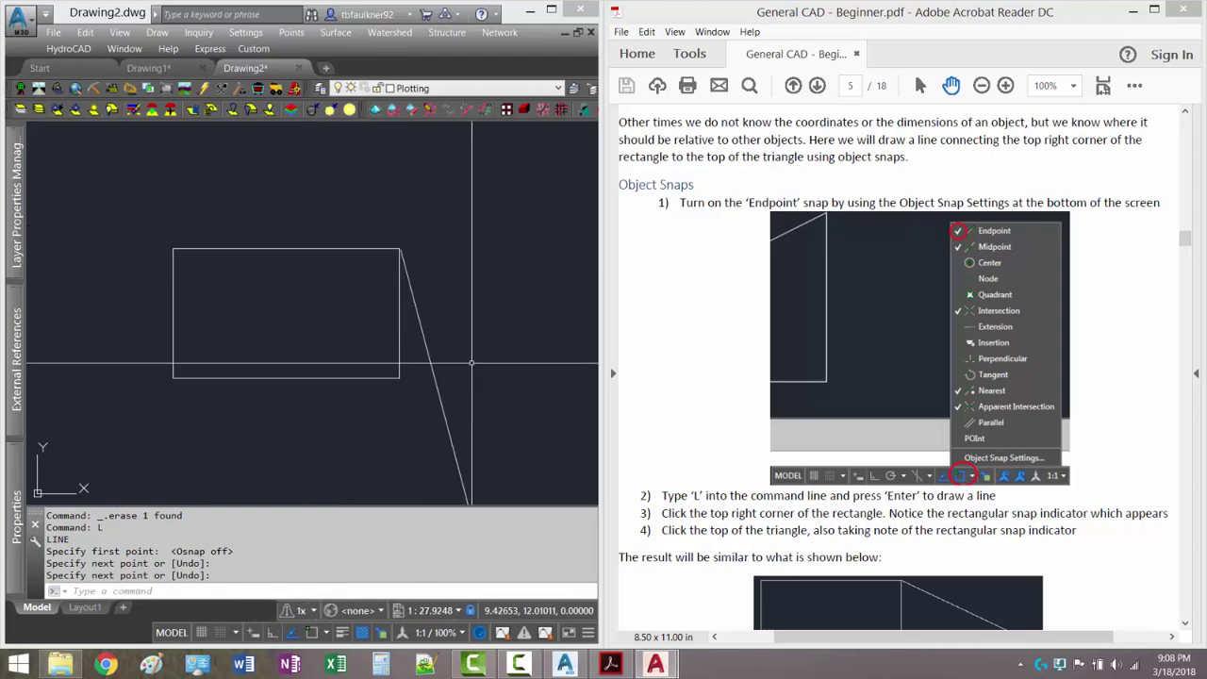
scroll(482, 374, "up", 4)
left_click_drag(472, 363, 442, 374)
key("Delete")
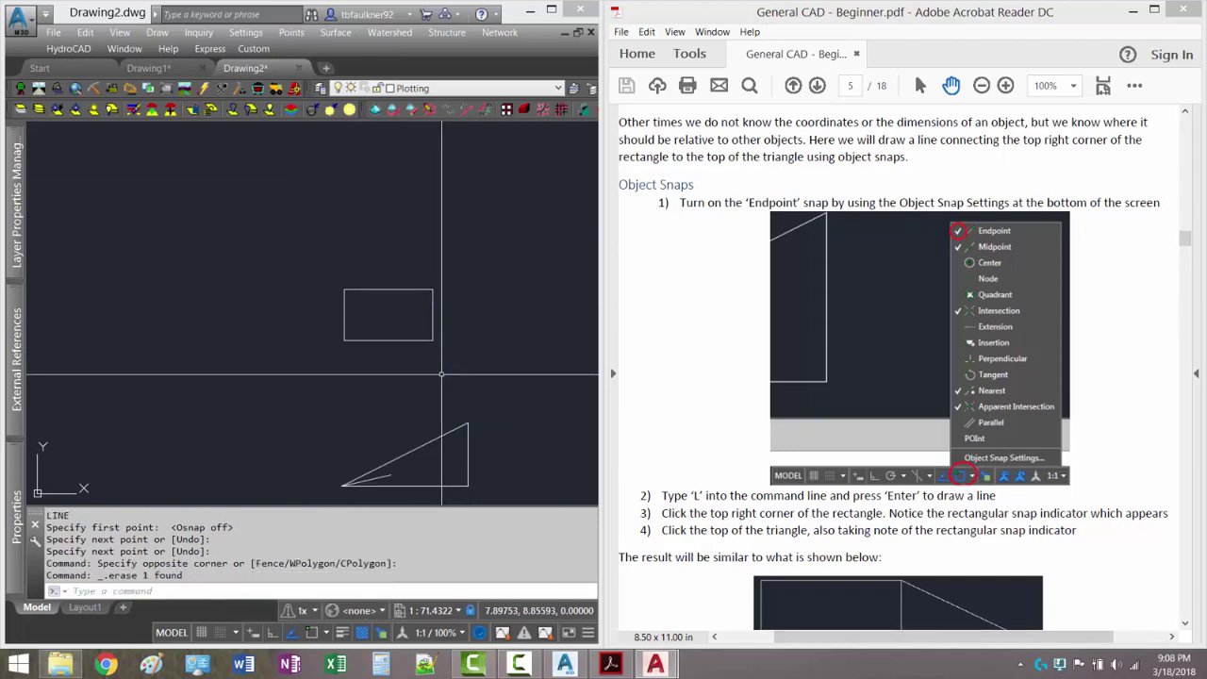
- Turn 2D Object Snap on and draw a line from the rectangle's top right corner to the triangle's top using endpoint snaps
type("L")
key("Return")
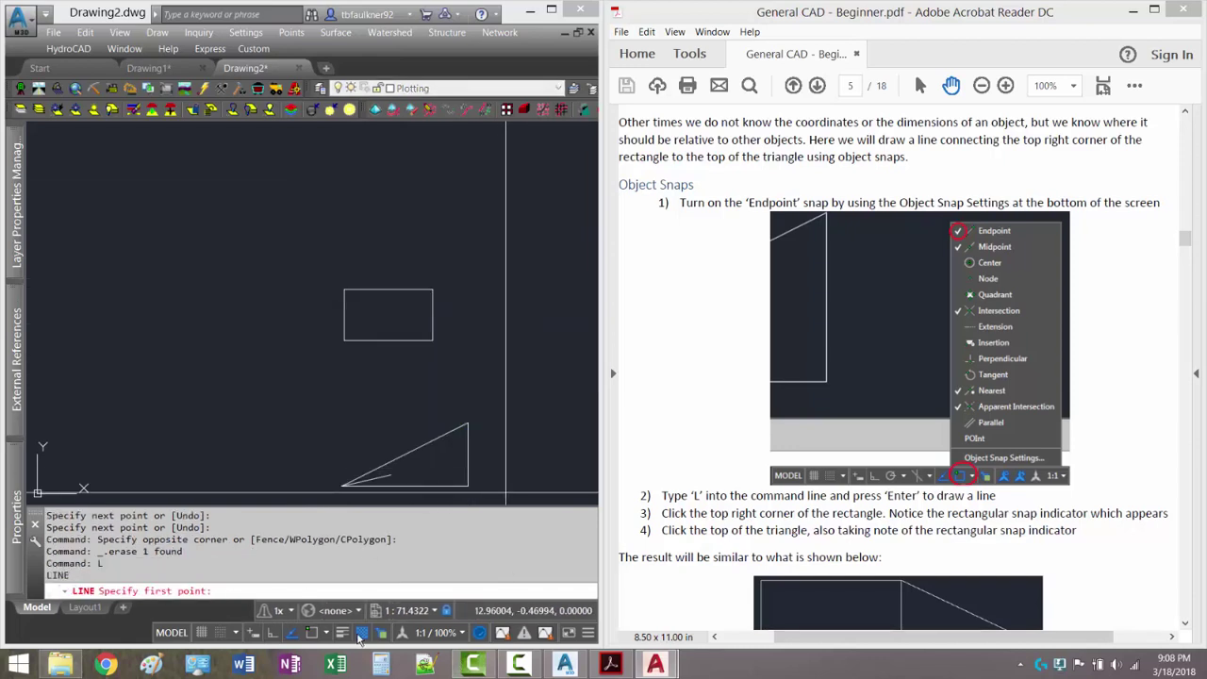
left_click(312, 632)
left_click(433, 291)
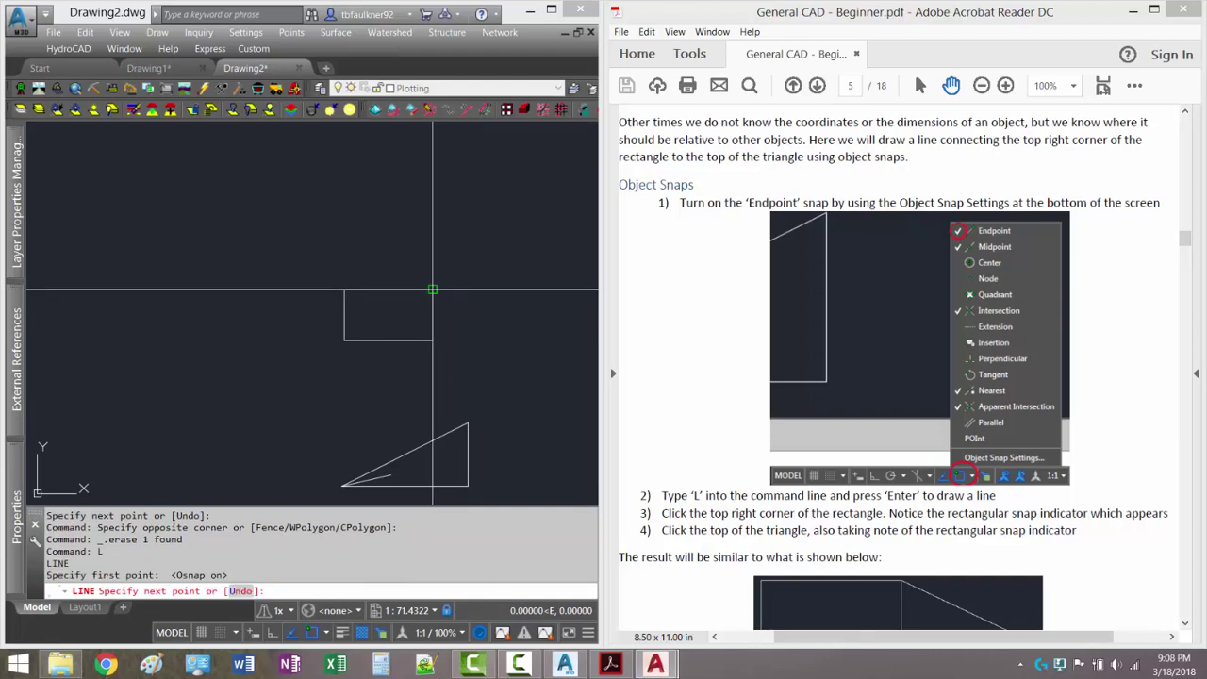
left_click(468, 425)
key("Return")
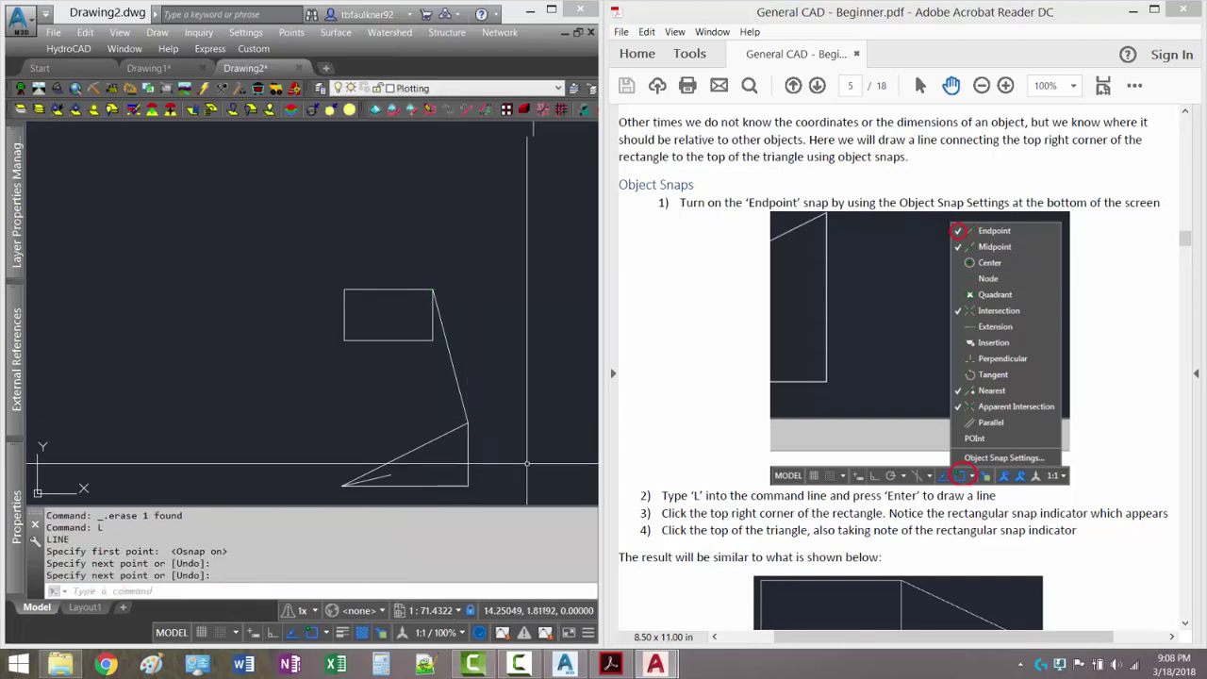
- Follow the Object Grips section of the exercise PDF and select the line connecting the rectangle and the triangle to show its grips
scroll(793, 349, "down", 6)
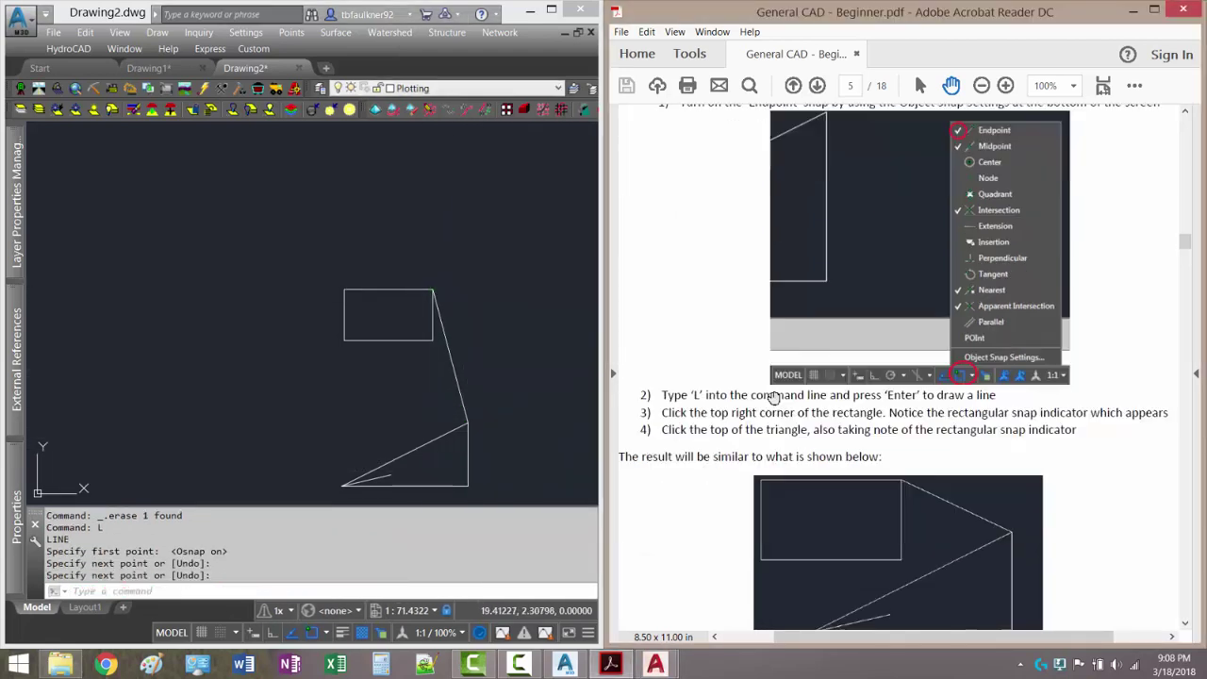
scroll(793, 349, "down", 6)
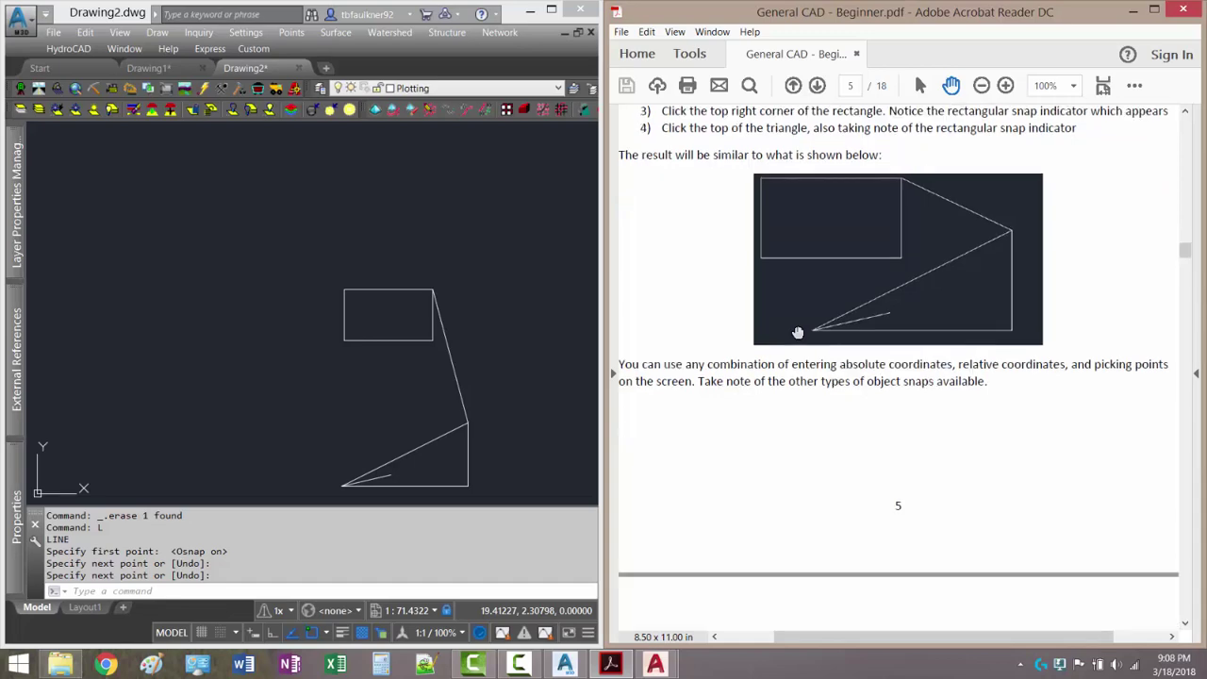
scroll(797, 332, "down", 5)
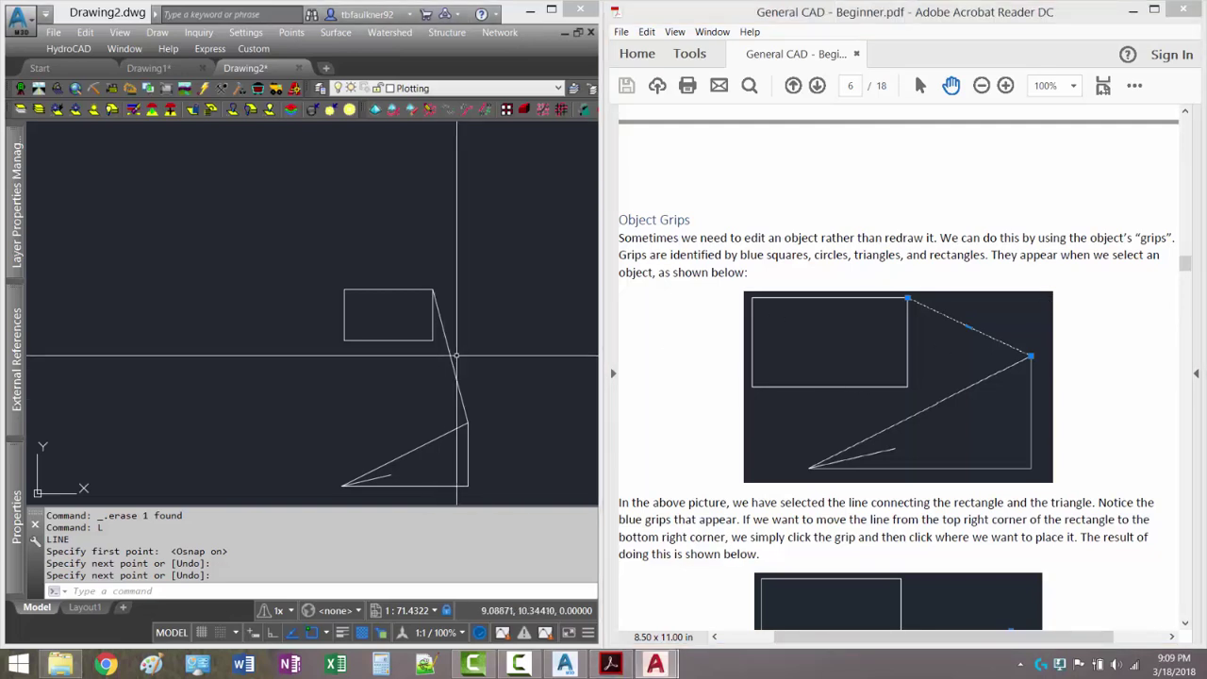
left_click(451, 348)
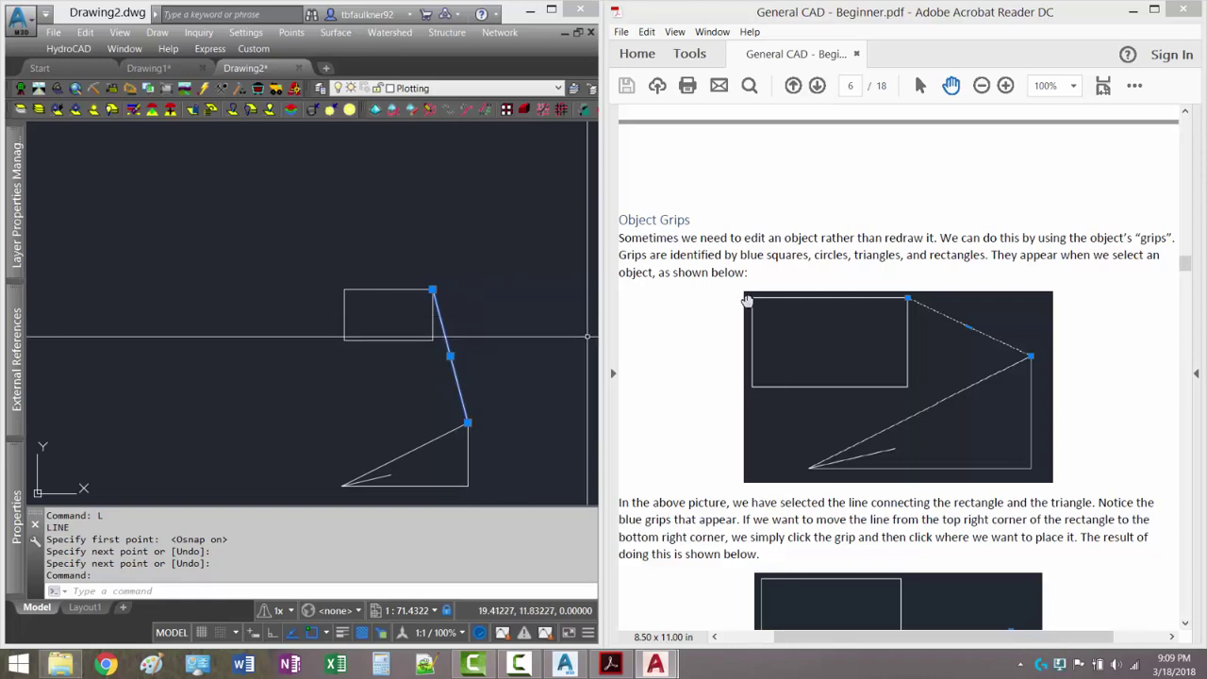
scroll(746, 300, "down", 3)
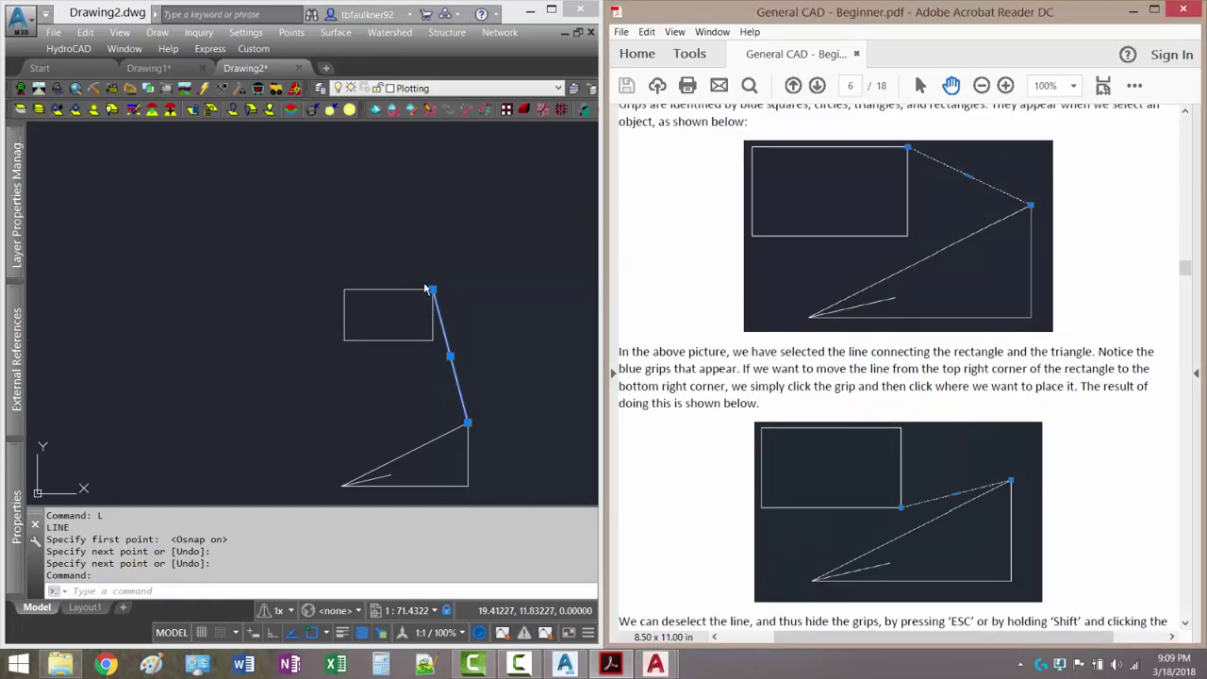
- Stretch the line's upper end grip to a free point beside the rectangle and return it to the rectangle's top right corner
mouse_move(432, 289)
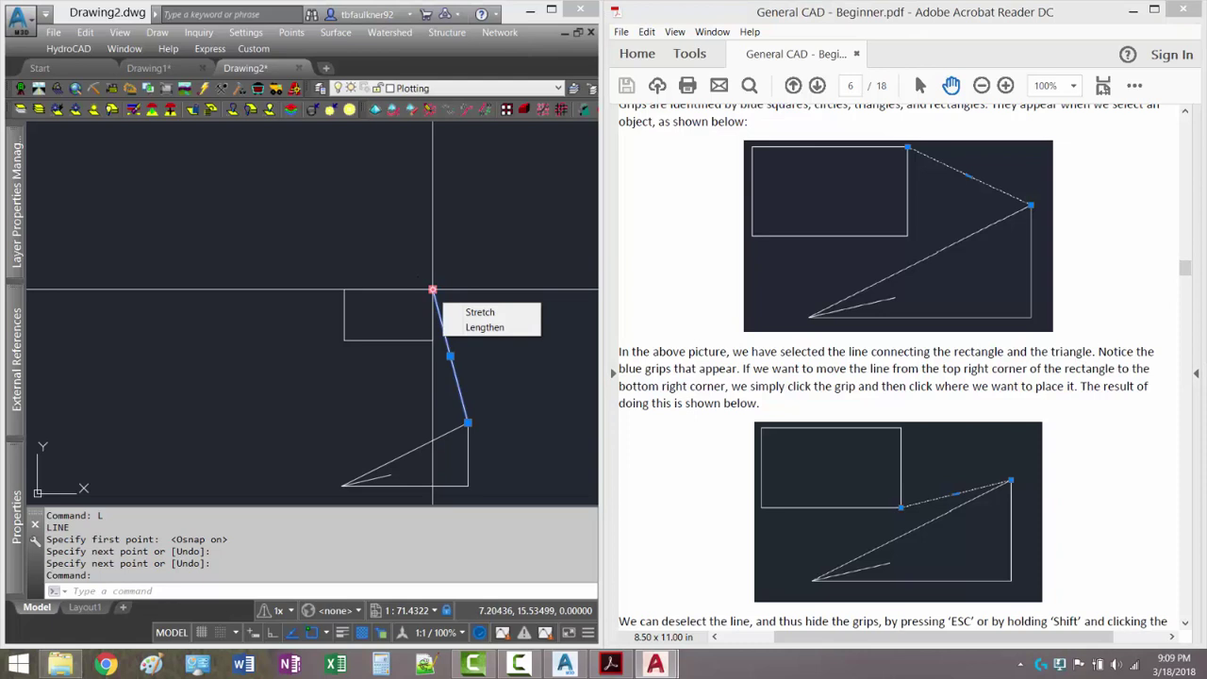
left_click(431, 289)
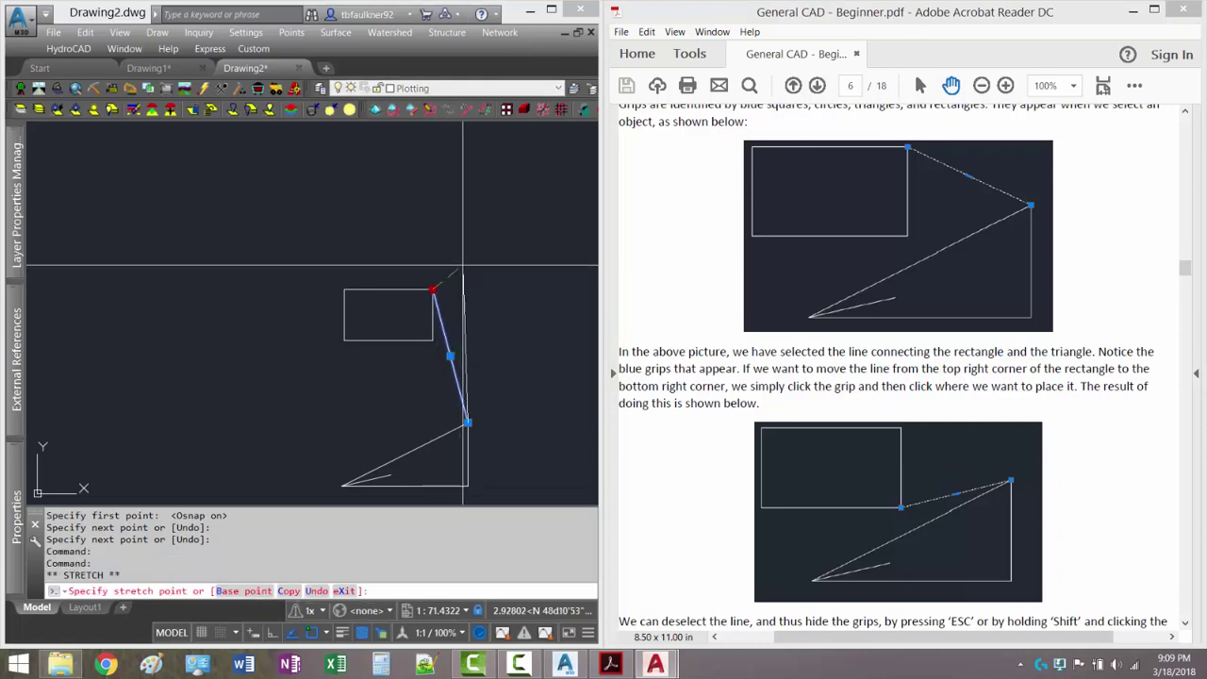
left_click(509, 282)
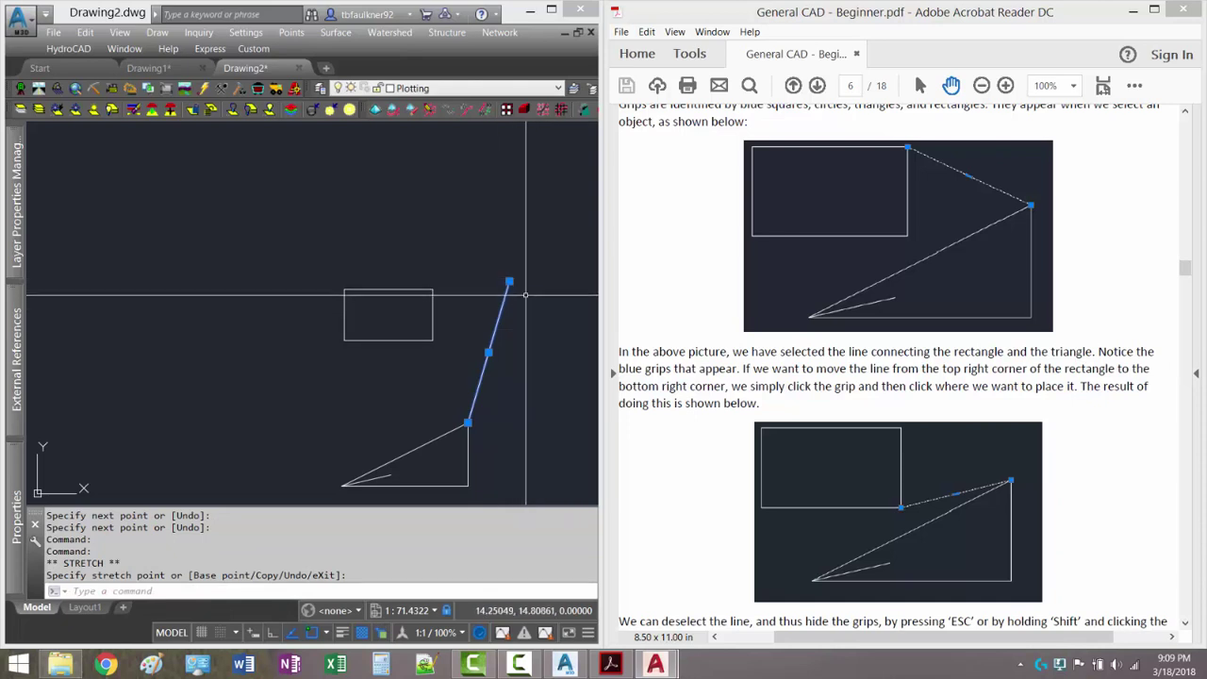
left_click(509, 282)
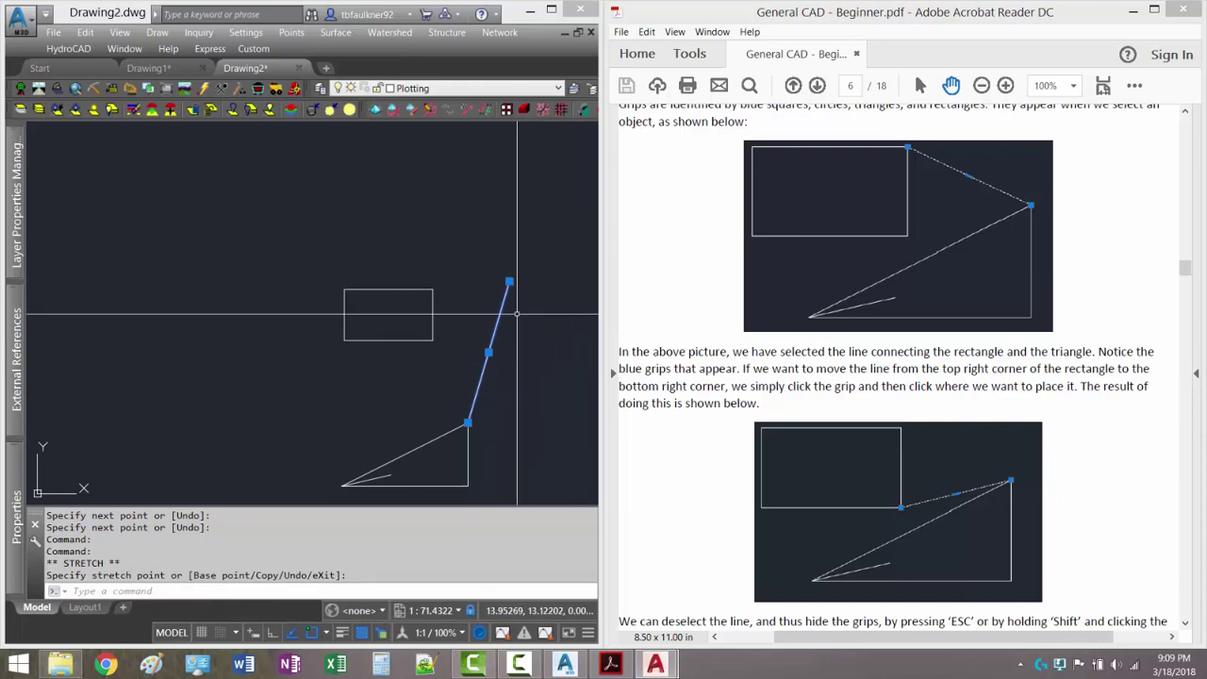
left_click(431, 290)
- Stretch the line's lower end to free points and the rectangle's bottom left corner, and return it to the triangle's top
left_click(467, 424)
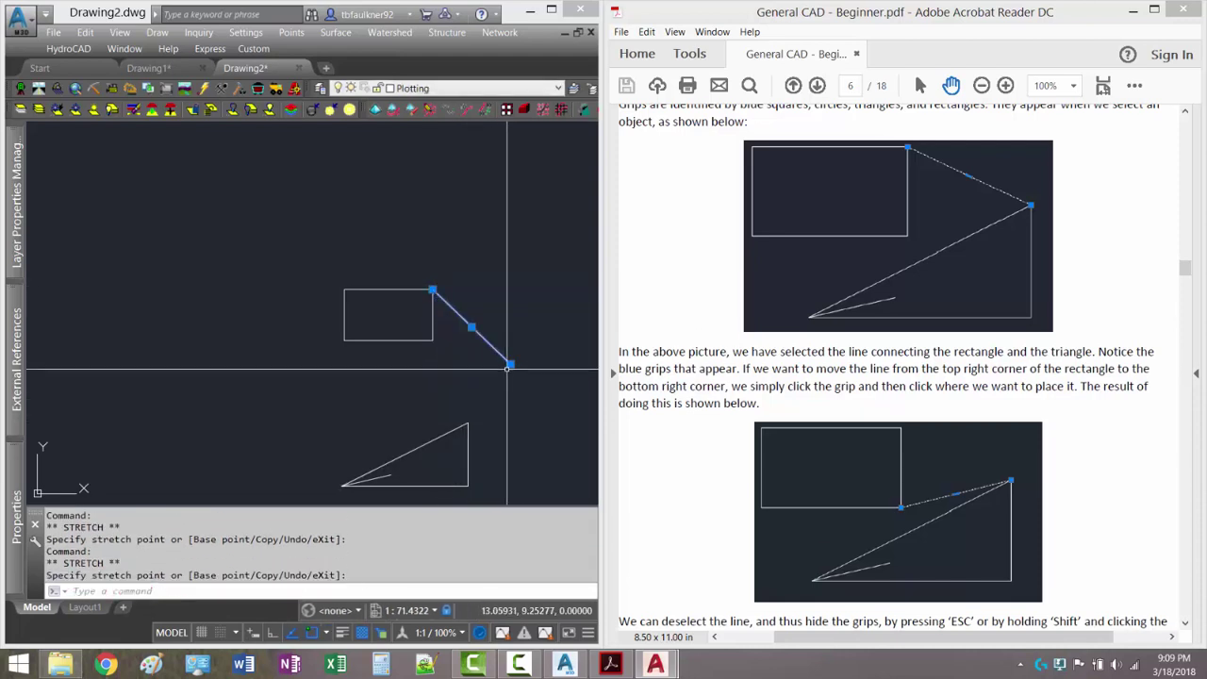
left_click(465, 390)
left_click(464, 390)
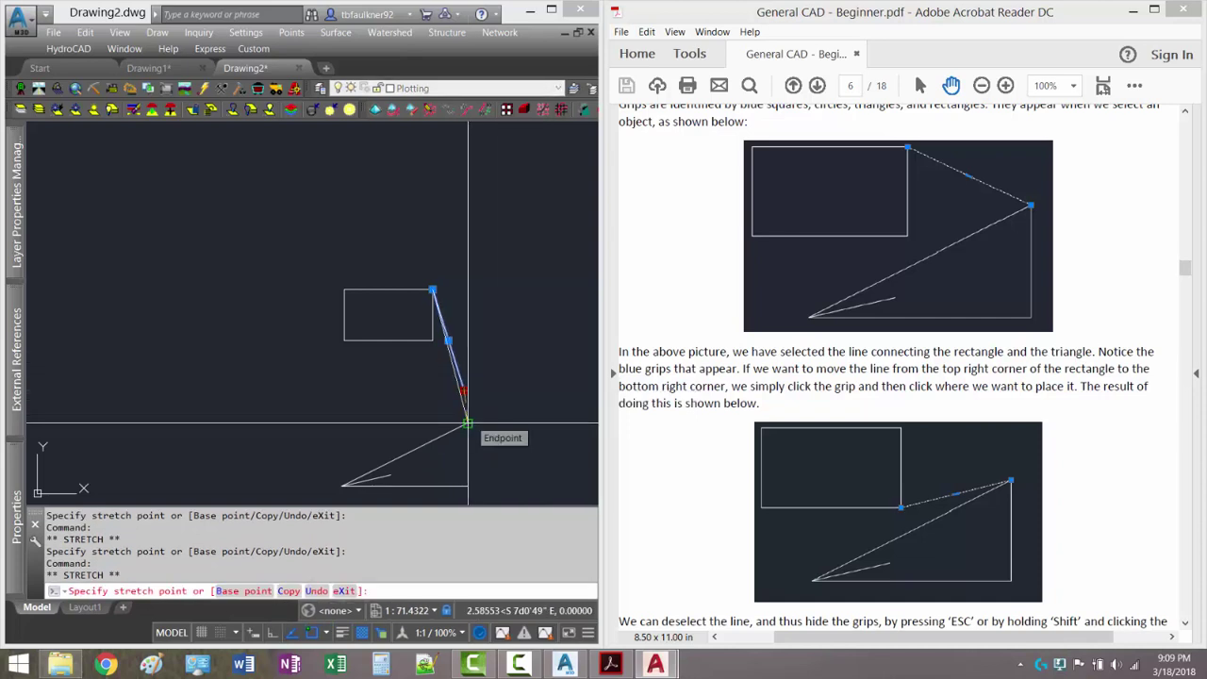
left_click(344, 339)
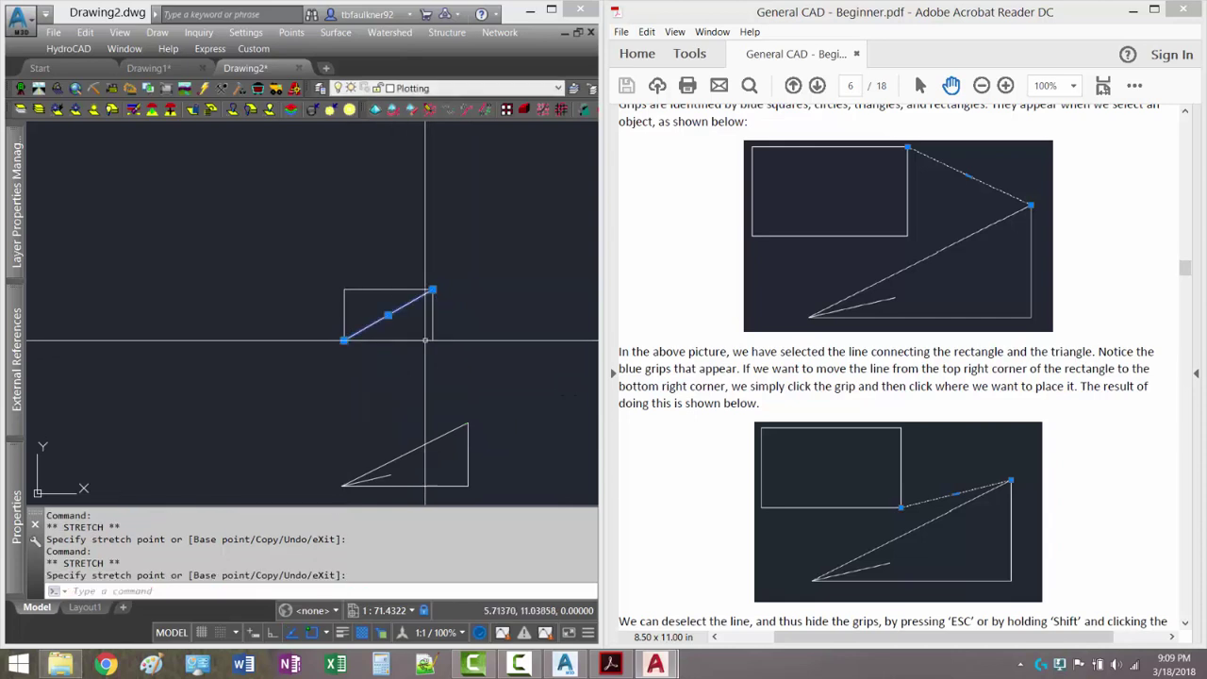
left_click(468, 423)
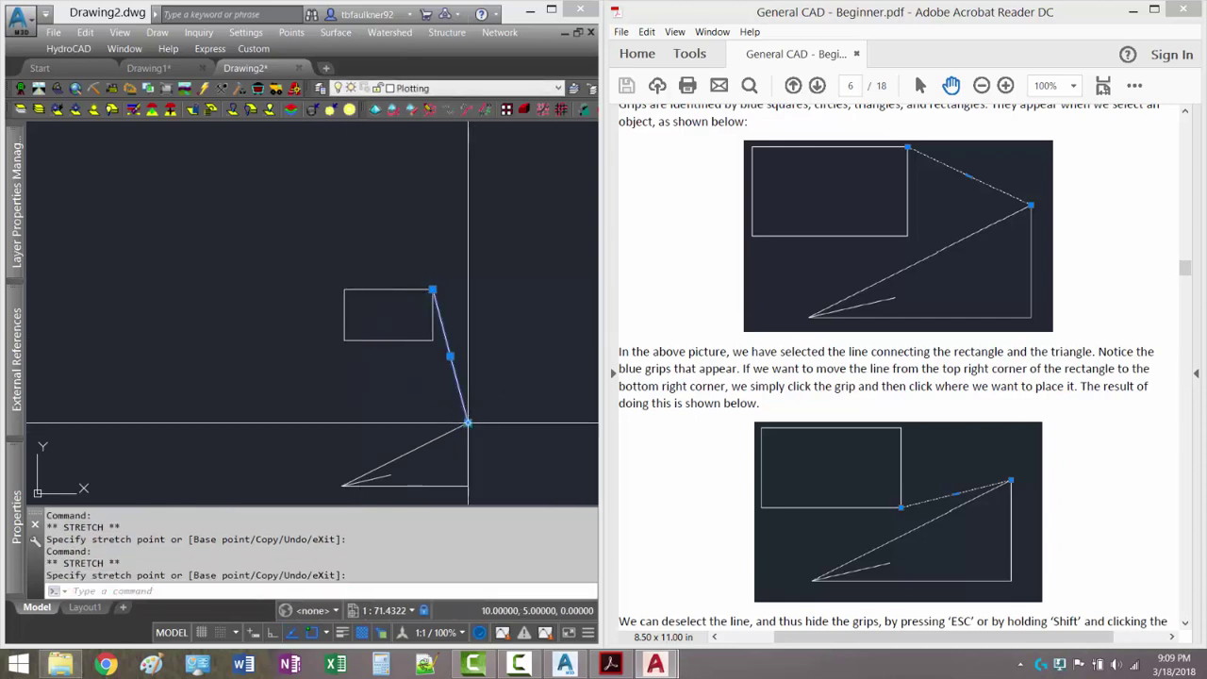
- Move the whole line away by its midpoint grip and reattach its ends to the rectangle's top right corner and the triangle's top
left_click(450, 355)
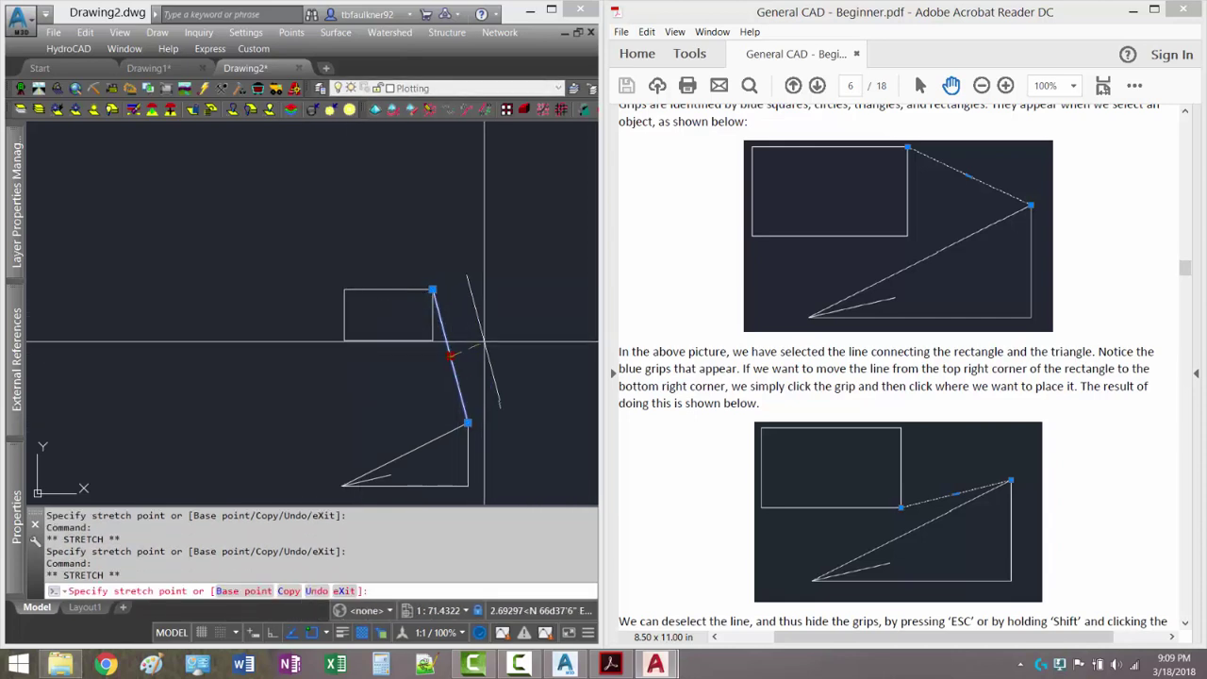
left_click(516, 311)
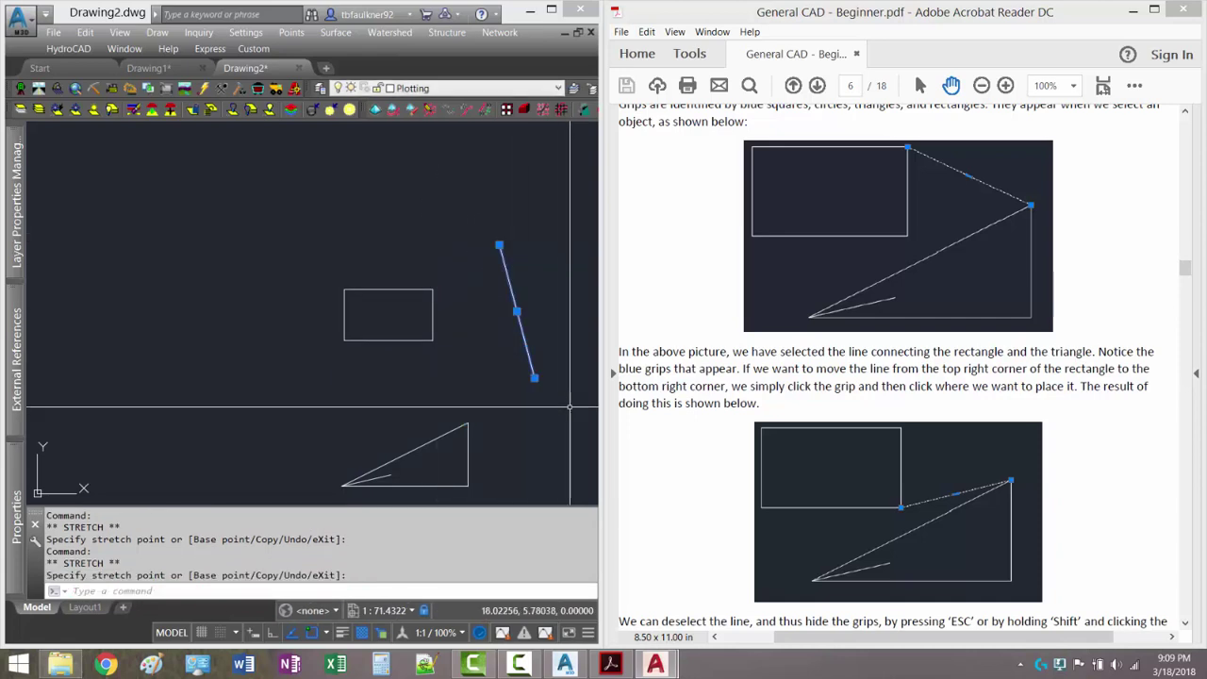
left_click(498, 247)
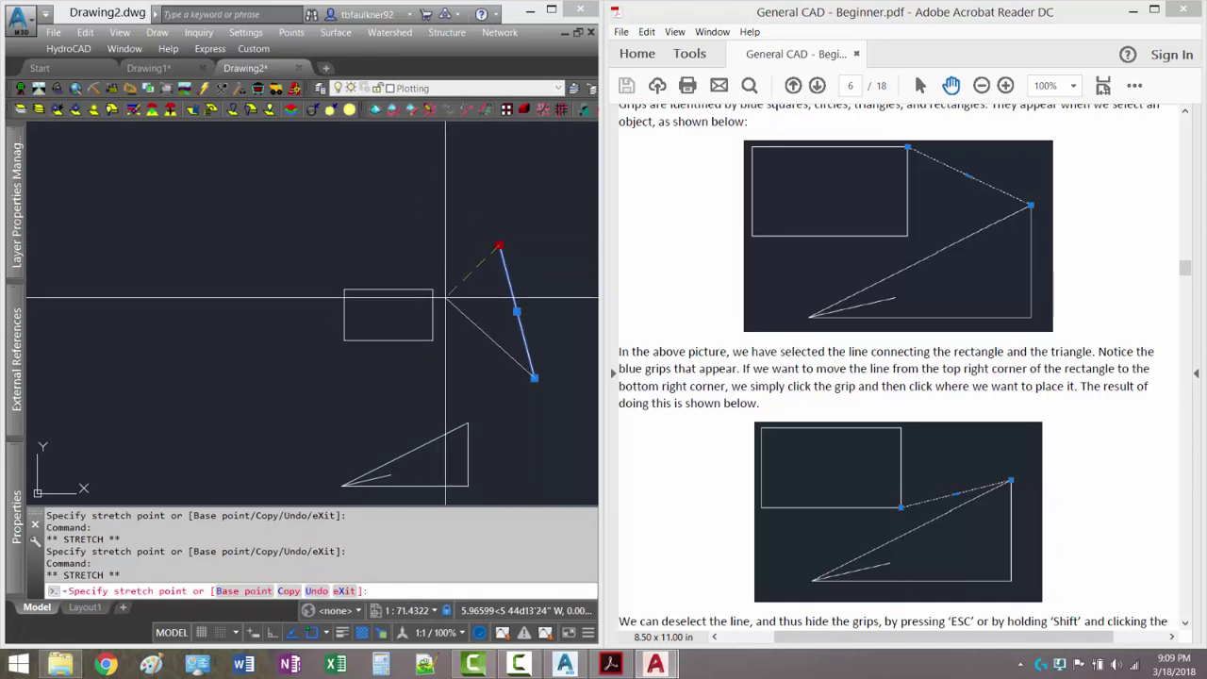
left_click(432, 289)
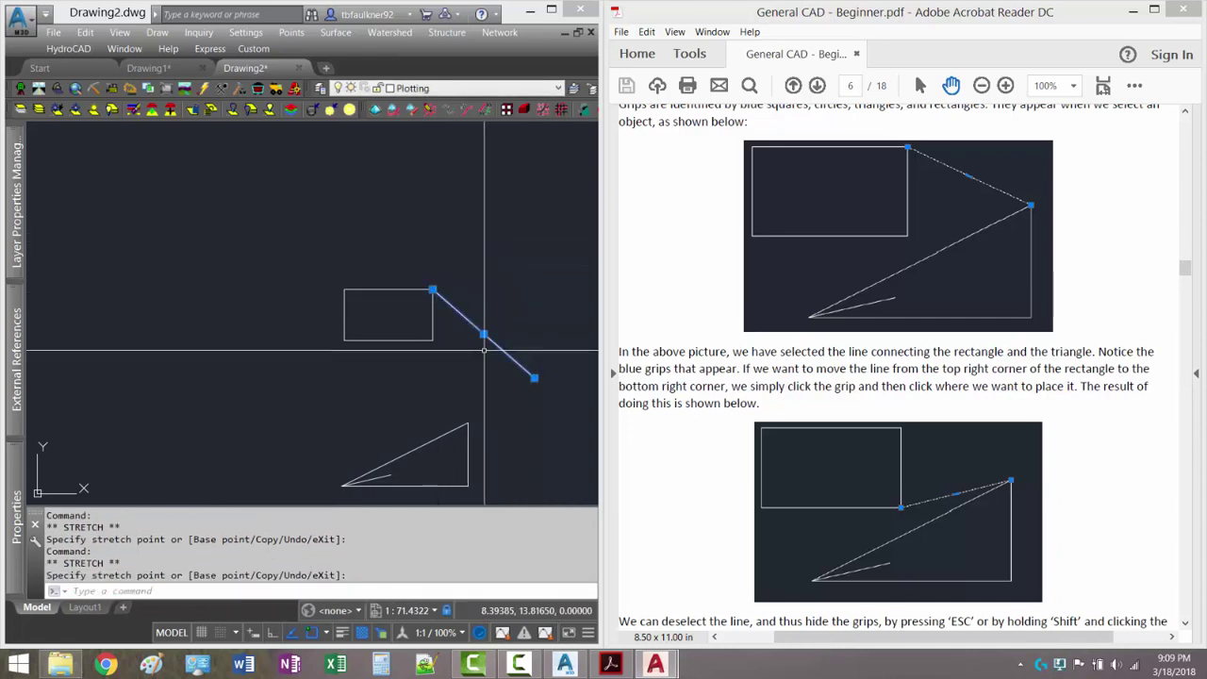
left_click(535, 378)
left_click(458, 422)
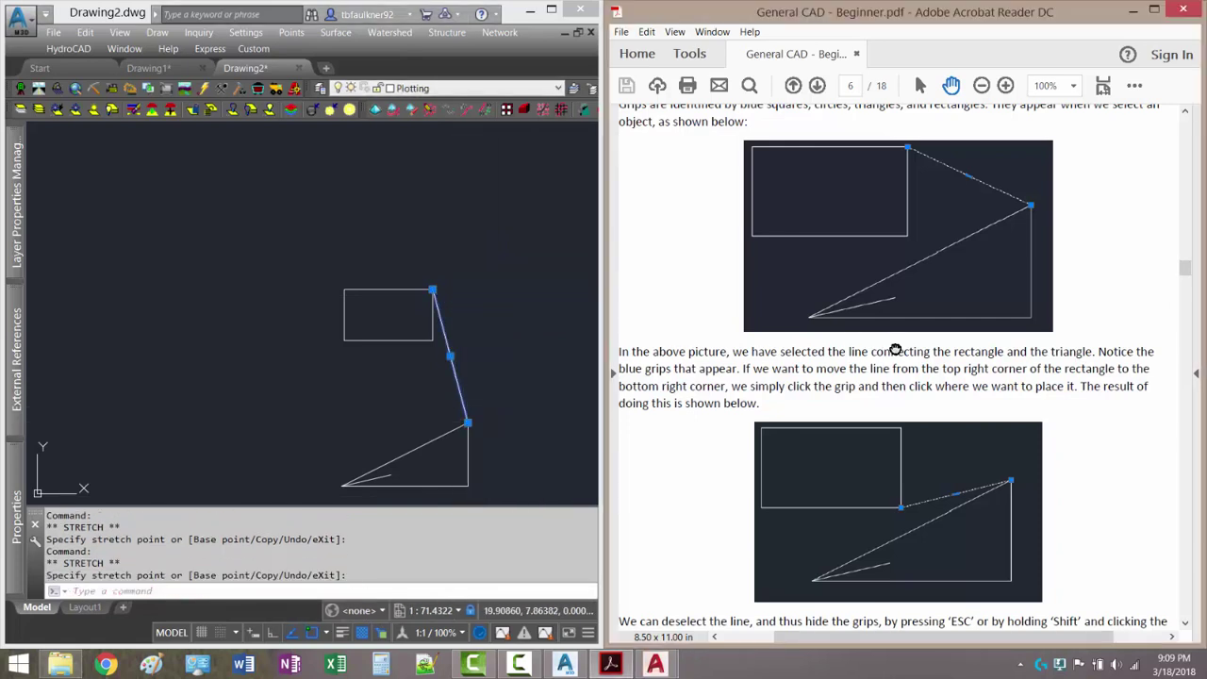
- Stretch the line's upper end grip to the rectangle's bottom right corner and deselect the line
scroll(862, 304, "down", 3)
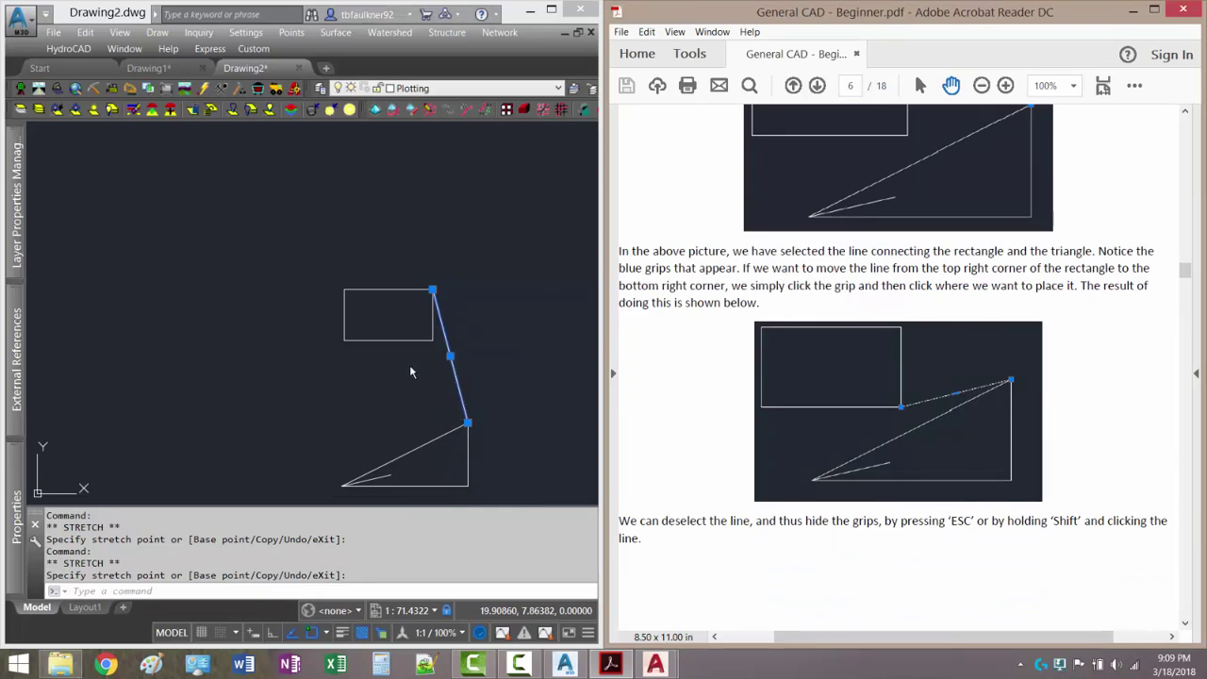
left_click(431, 291)
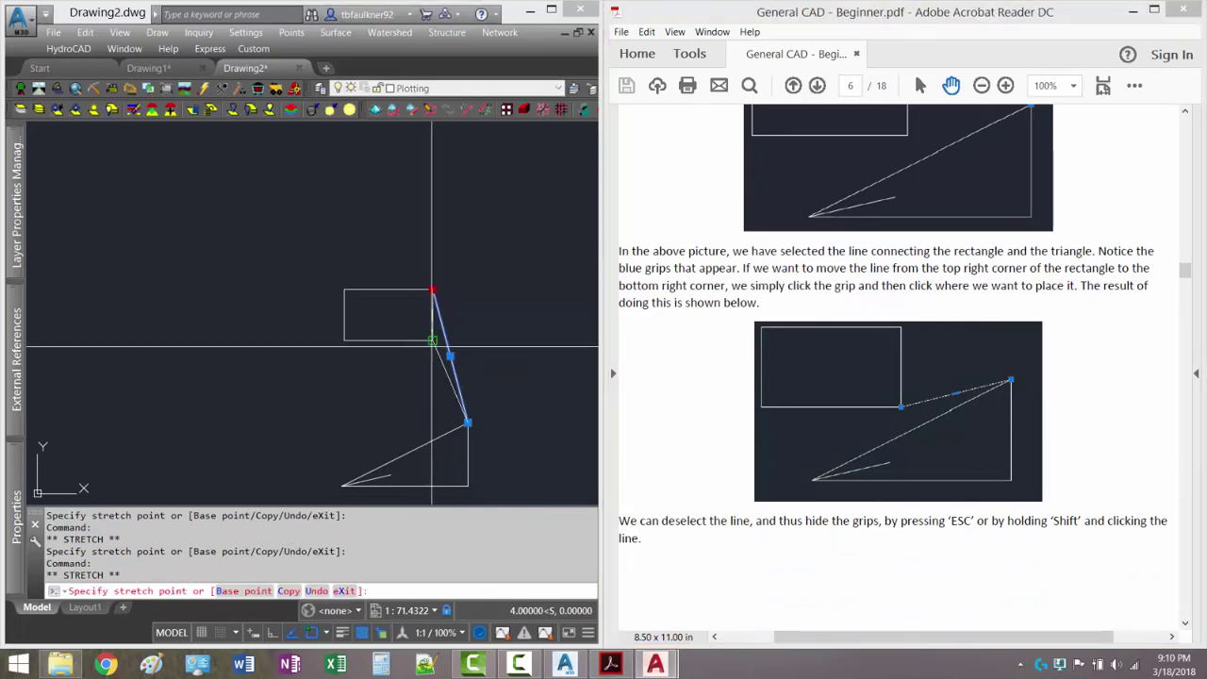
left_click(432, 341)
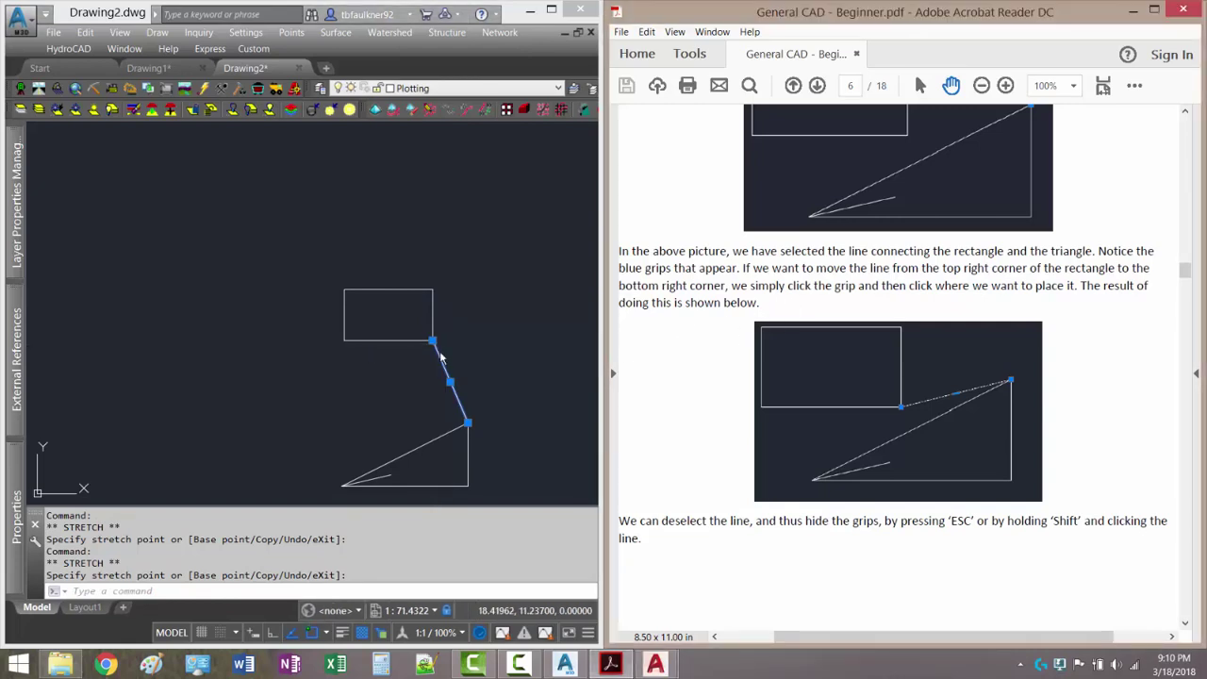
key("Escape")
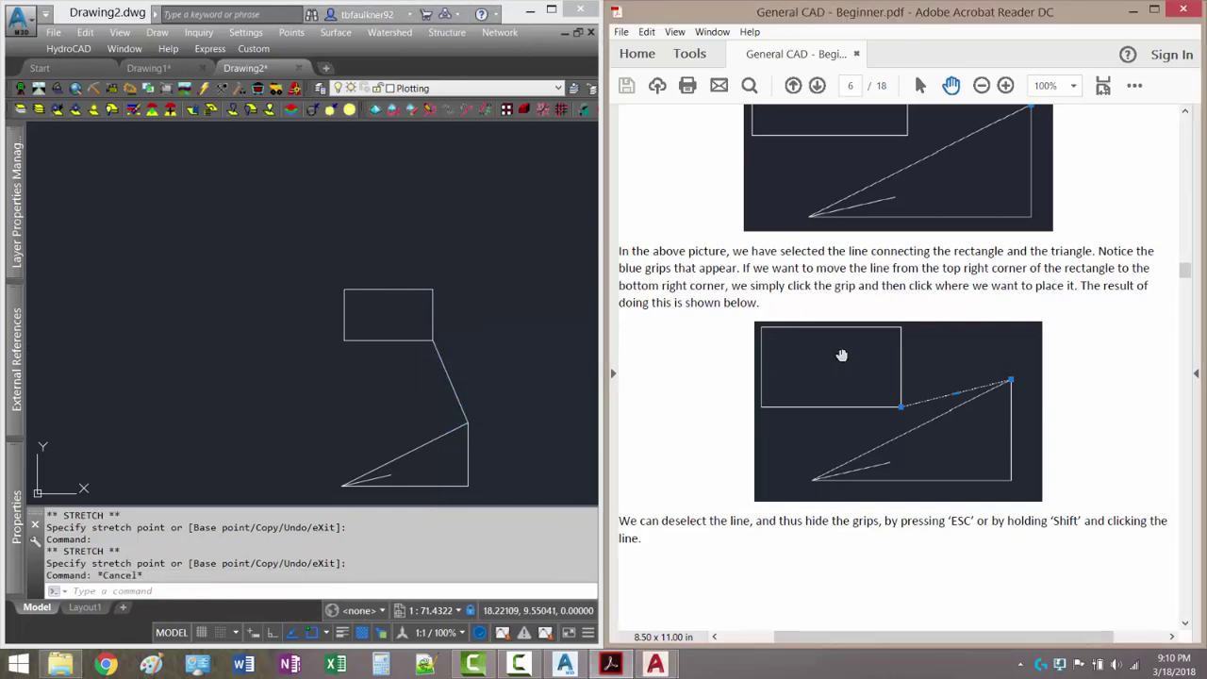
- Select the connecting line and the rectangle, and deselect them one at a time, starting with the rectangle
scroll(842, 355, "down", 4)
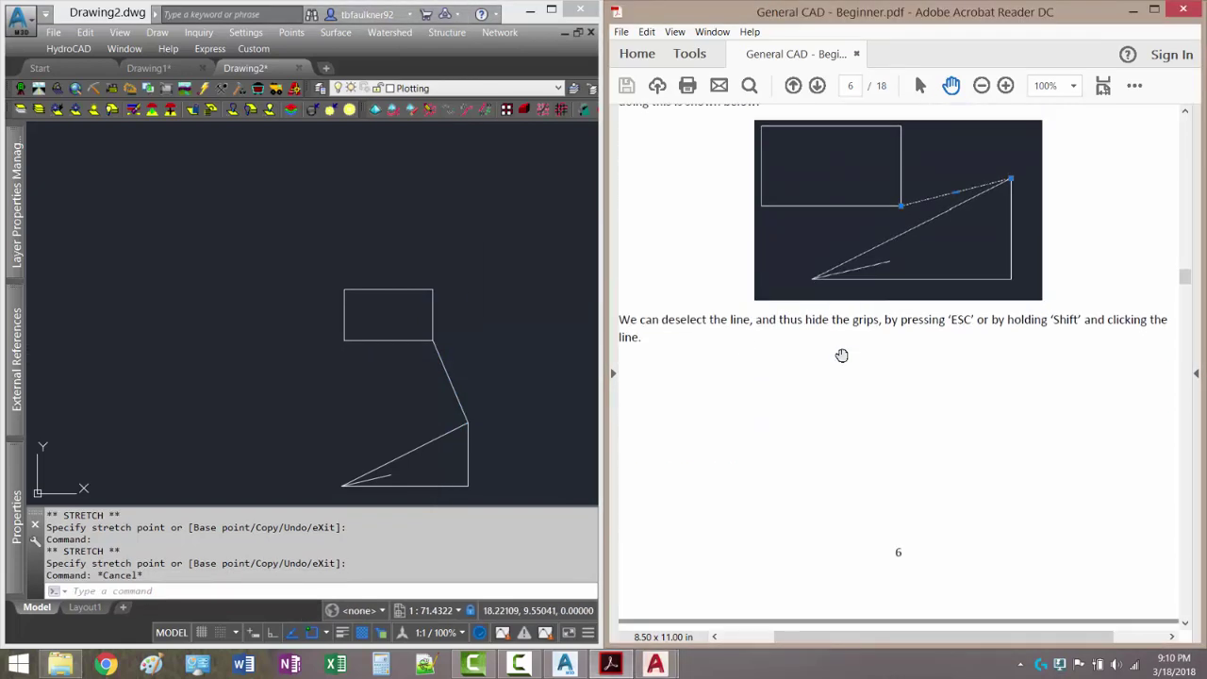
left_click(444, 363)
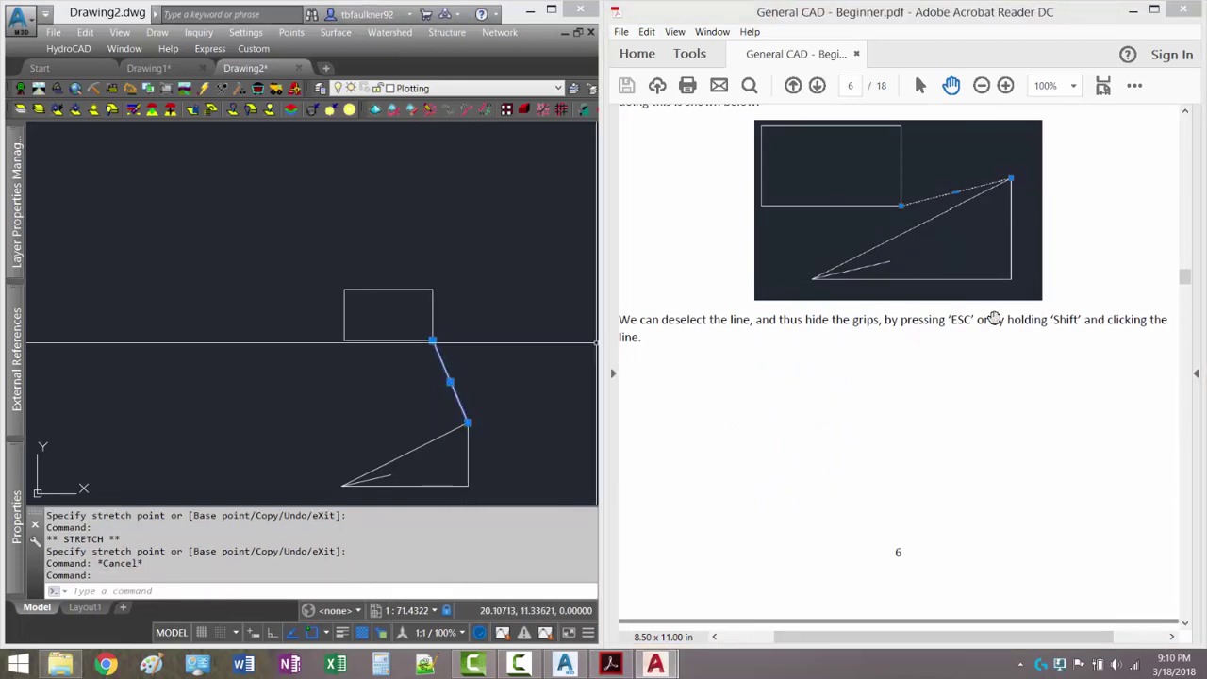
left_click(436, 248)
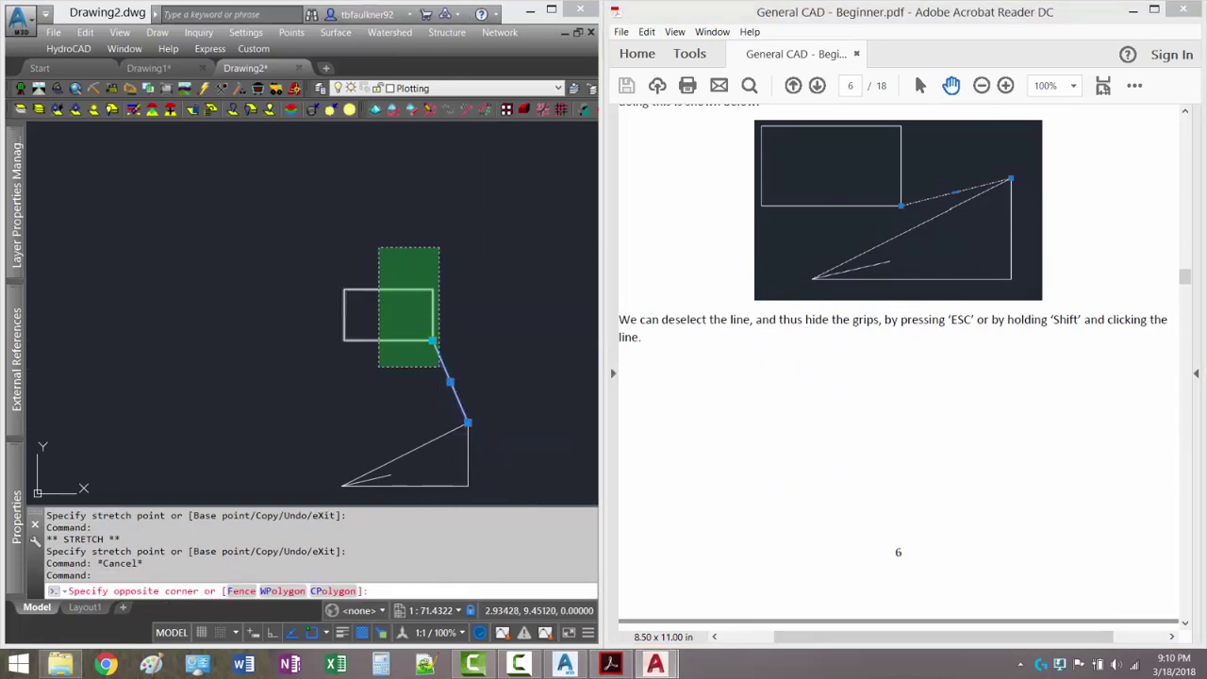
left_click(377, 366)
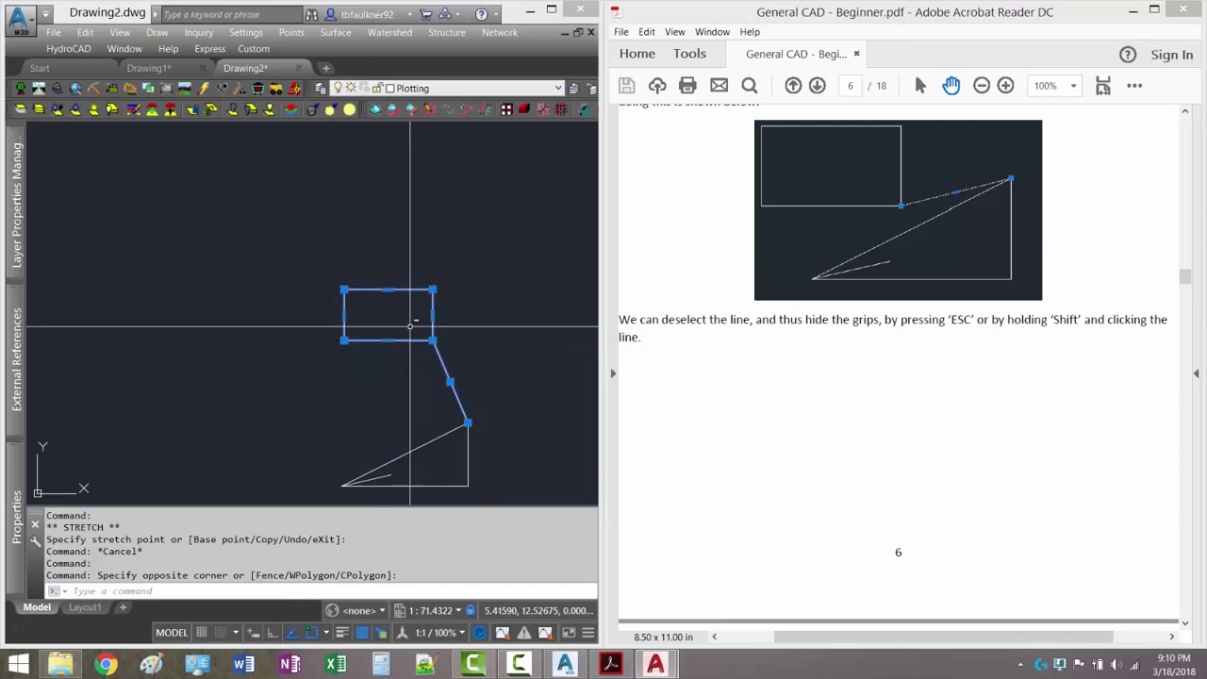
left_click(416, 291, "shift")
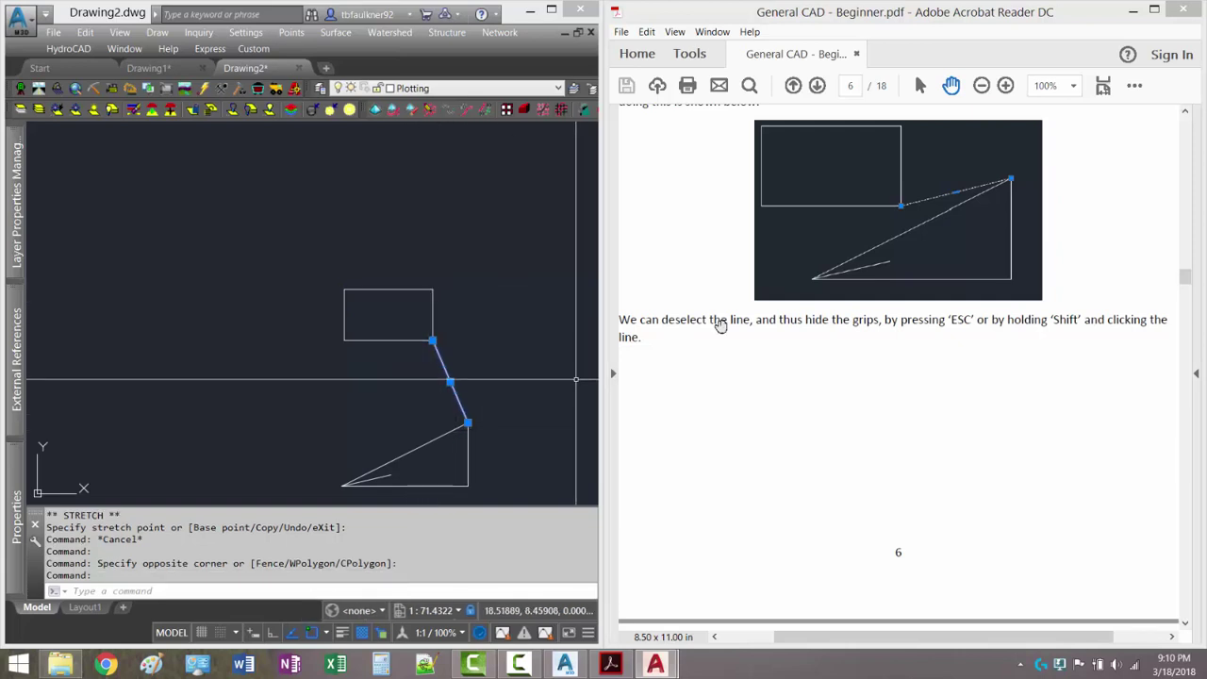
key("Escape")
key("Escape")
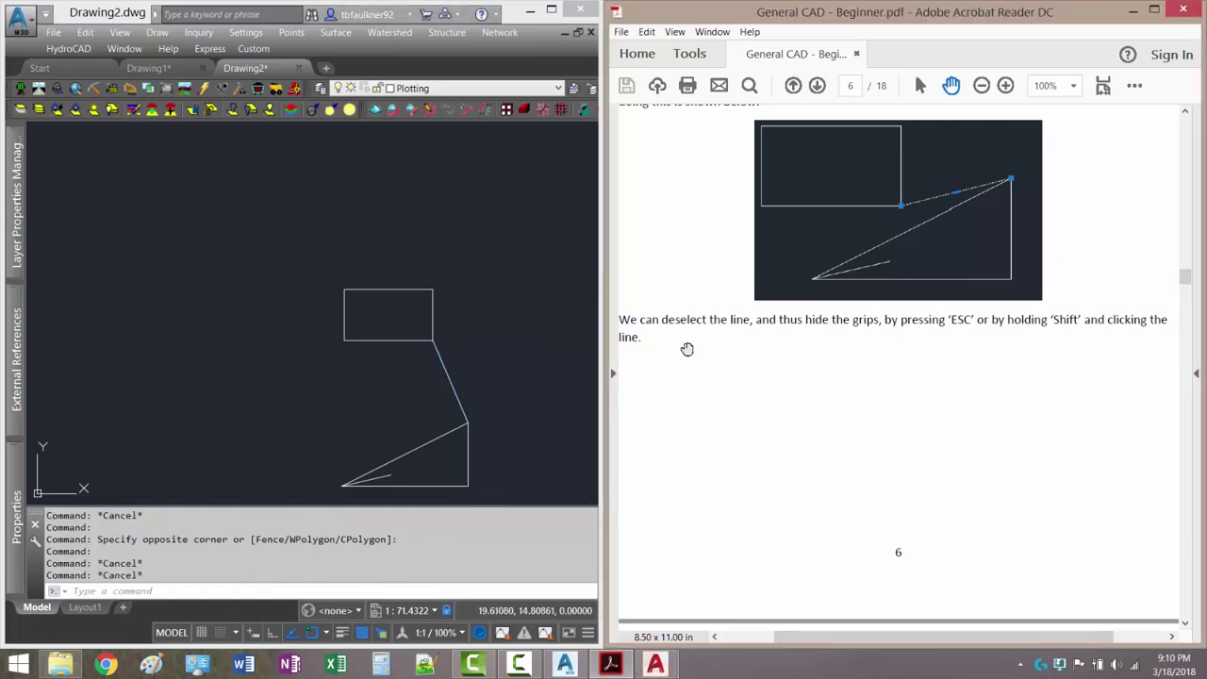
- Read the guide's introduction to Layers and open the Layer Properties Manager with the LAYER command
scroll(731, 340, "down", 7)
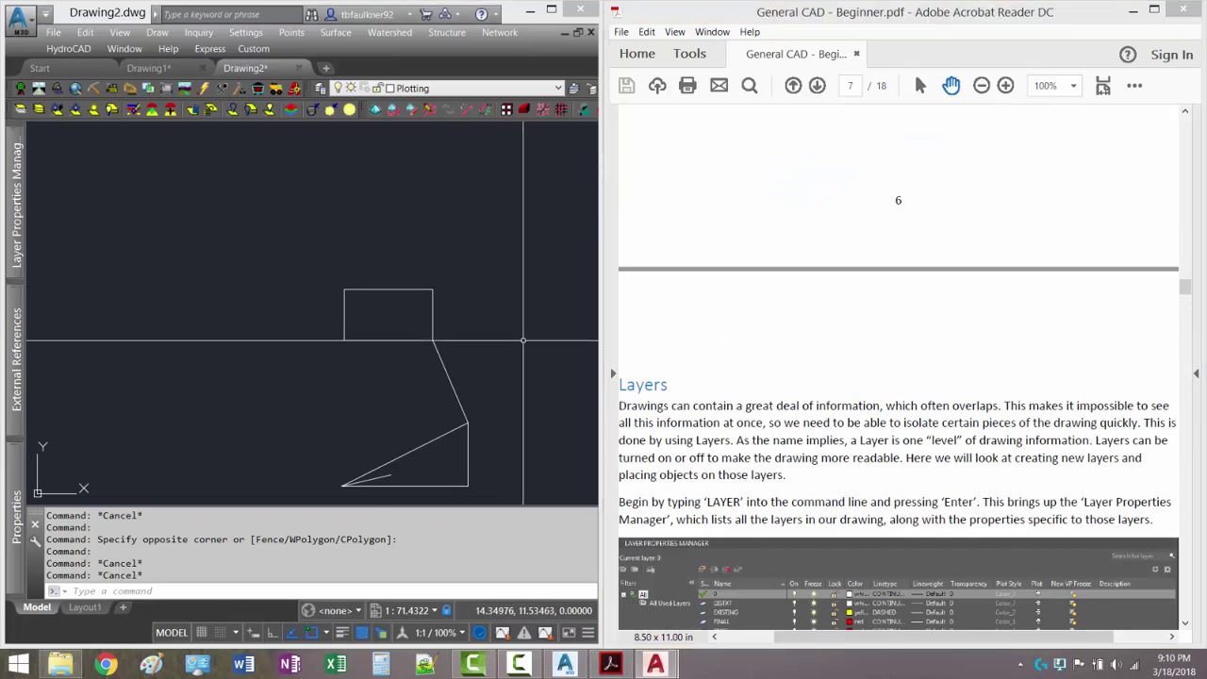
scroll(781, 358, "down", 1)
scroll(780, 355, "down", 1)
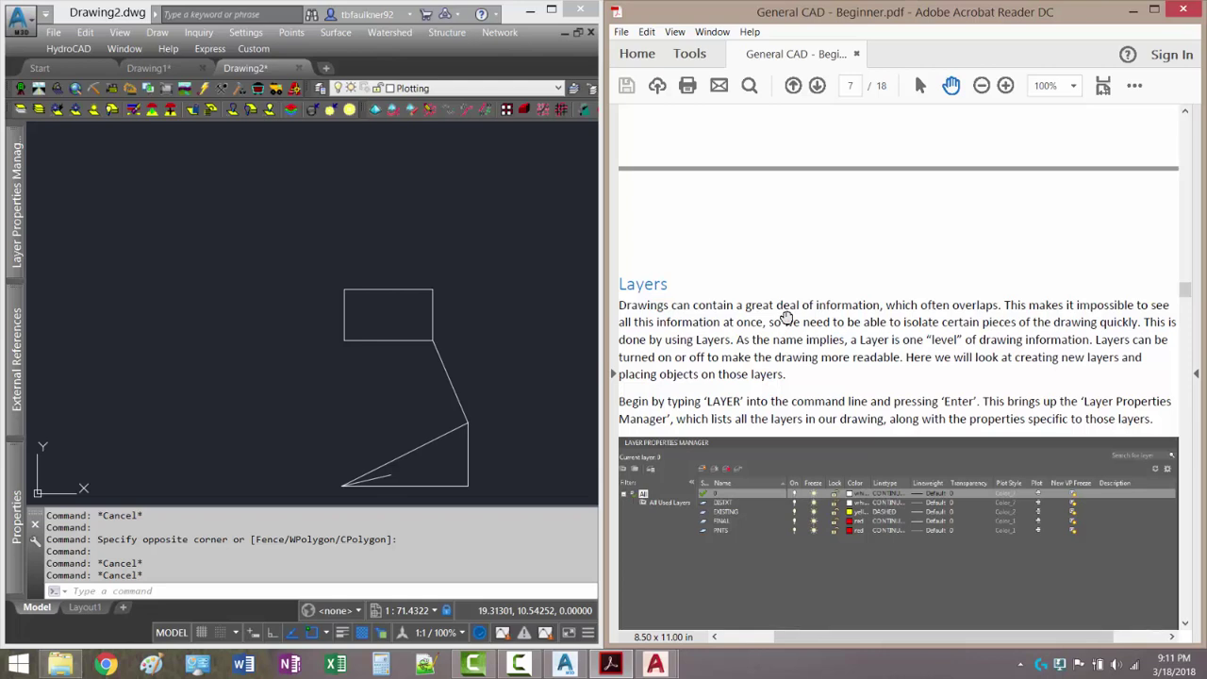
scroll(877, 409, "down", 3)
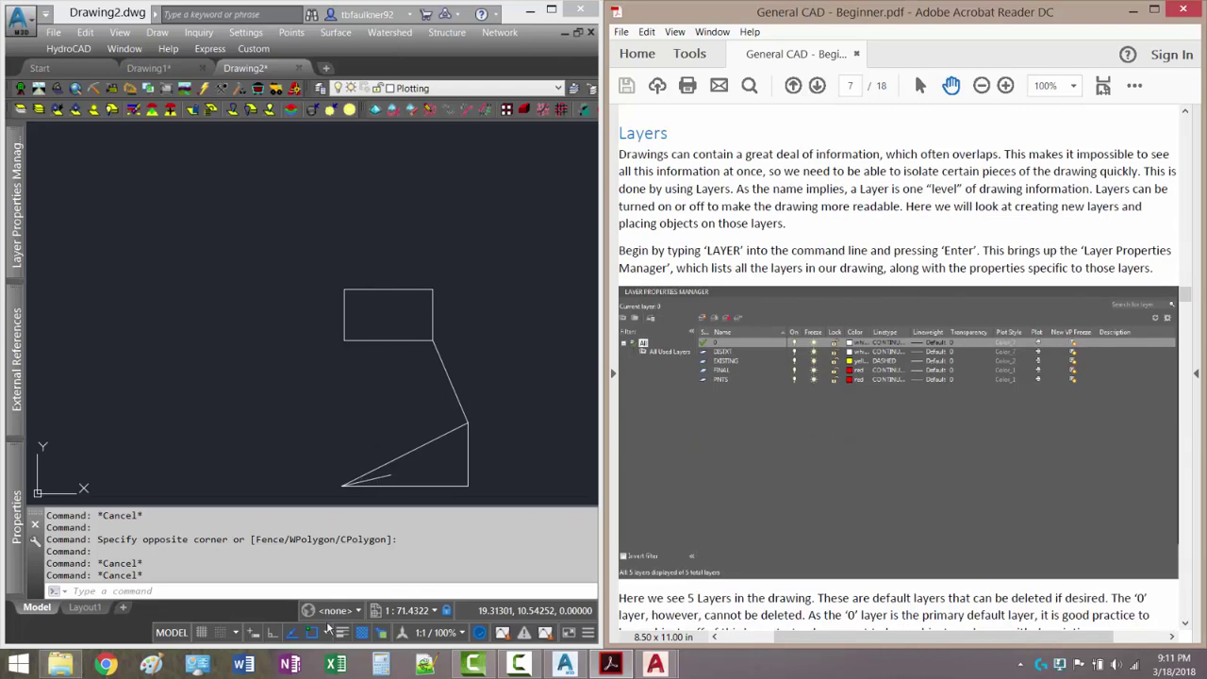
left_click(310, 589)
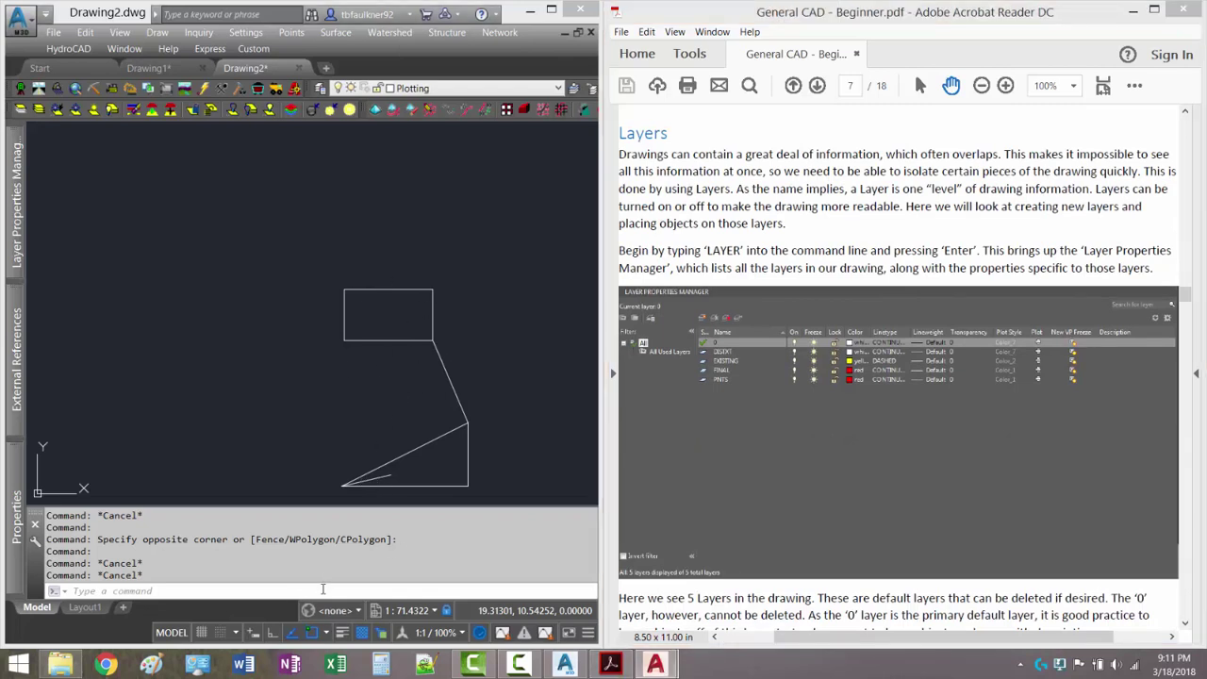
left_click(323, 590)
type("LAYER")
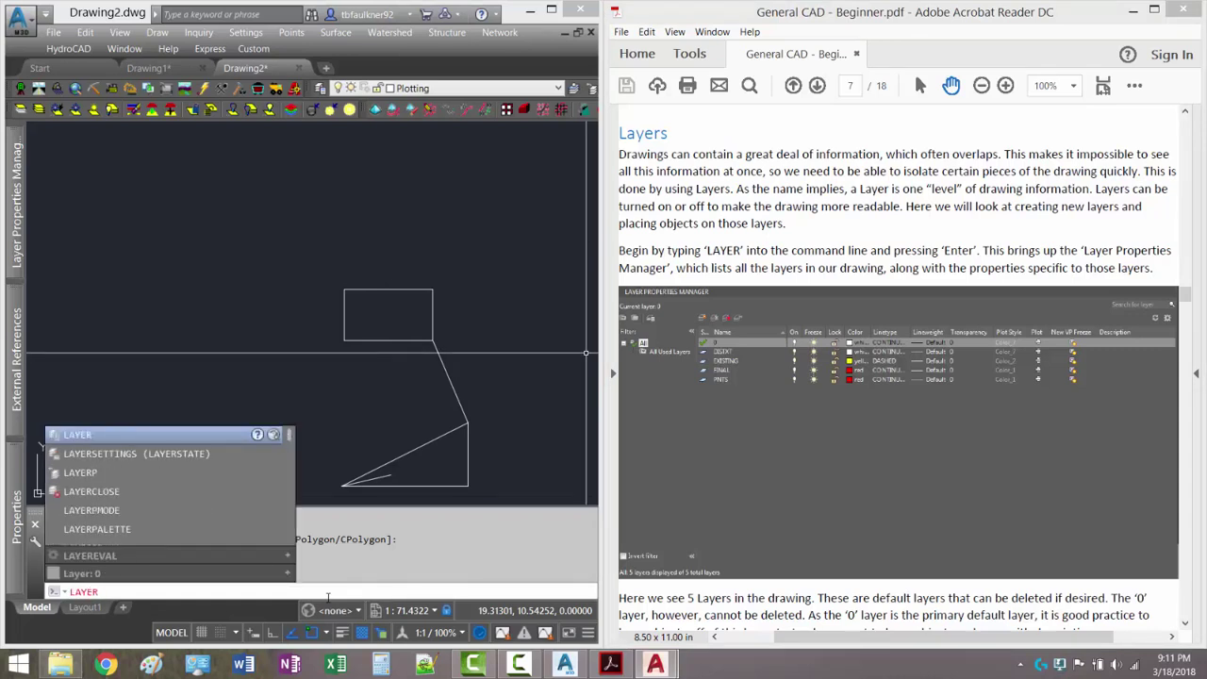
key("Return")
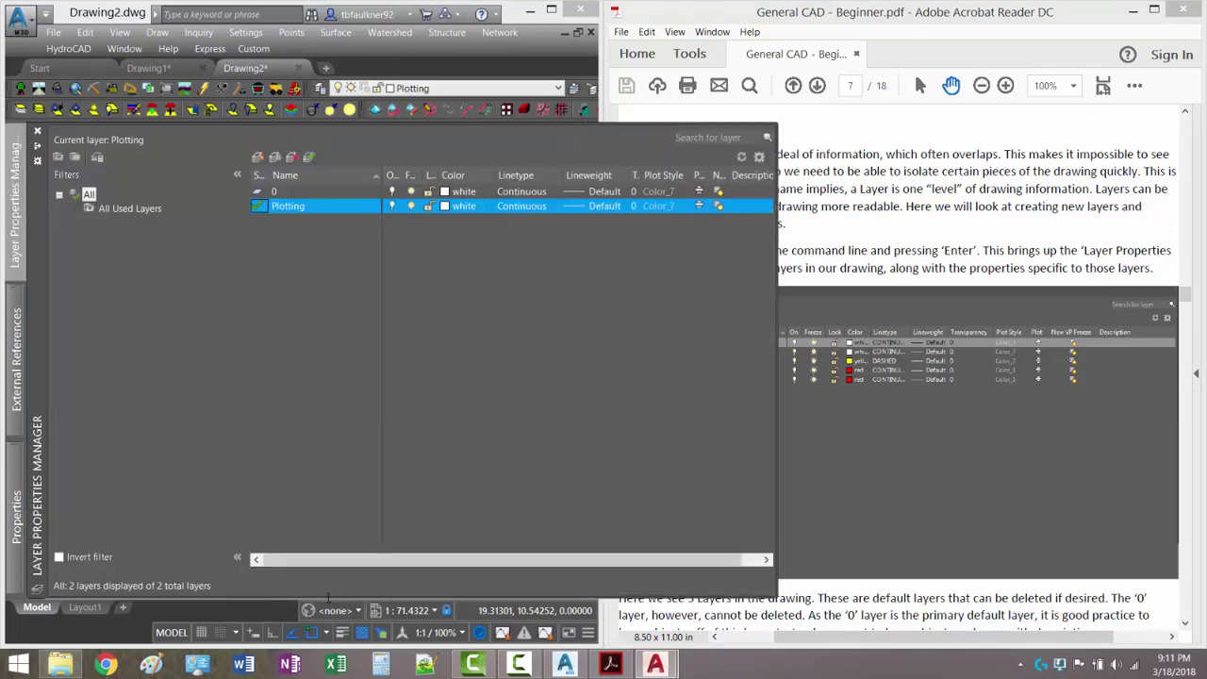
- Maximize the drawing window and dock the Layer Properties Manager as a collapsed palette alongside External References and Properties
left_click(551, 8)
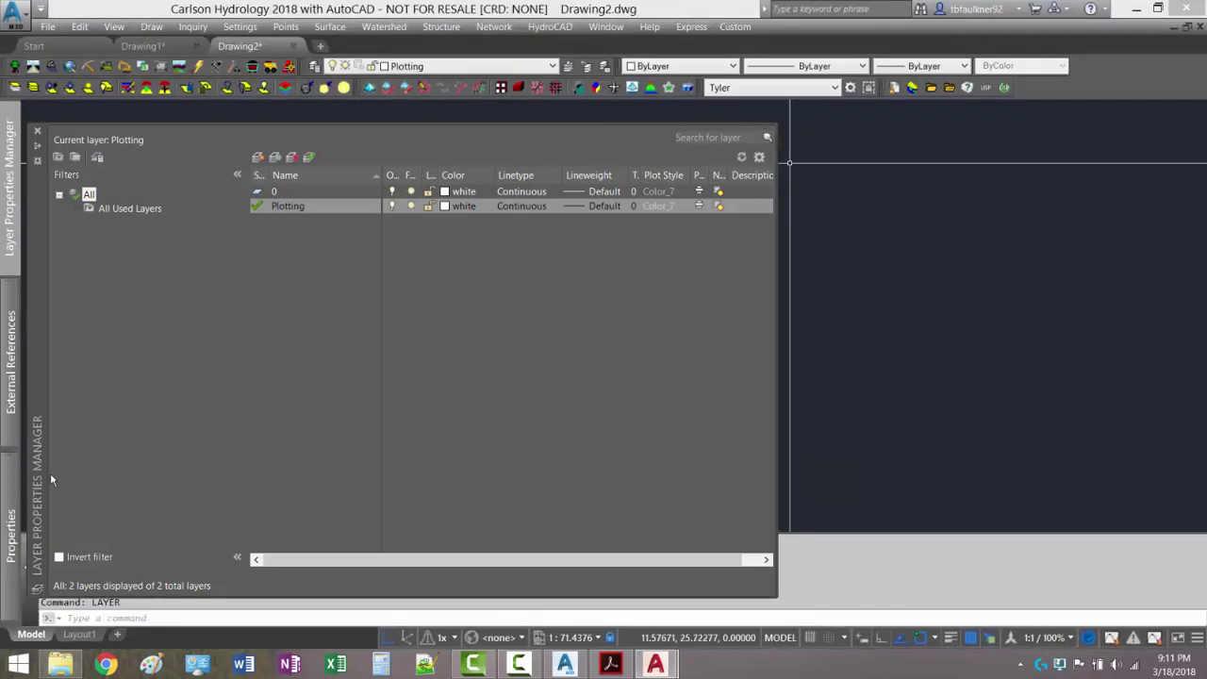
mouse_move(43, 465)
left_mouse_down()
mouse_move(91, 417)
mouse_move(154, 396)
mouse_move(28, 406)
left_mouse_up()
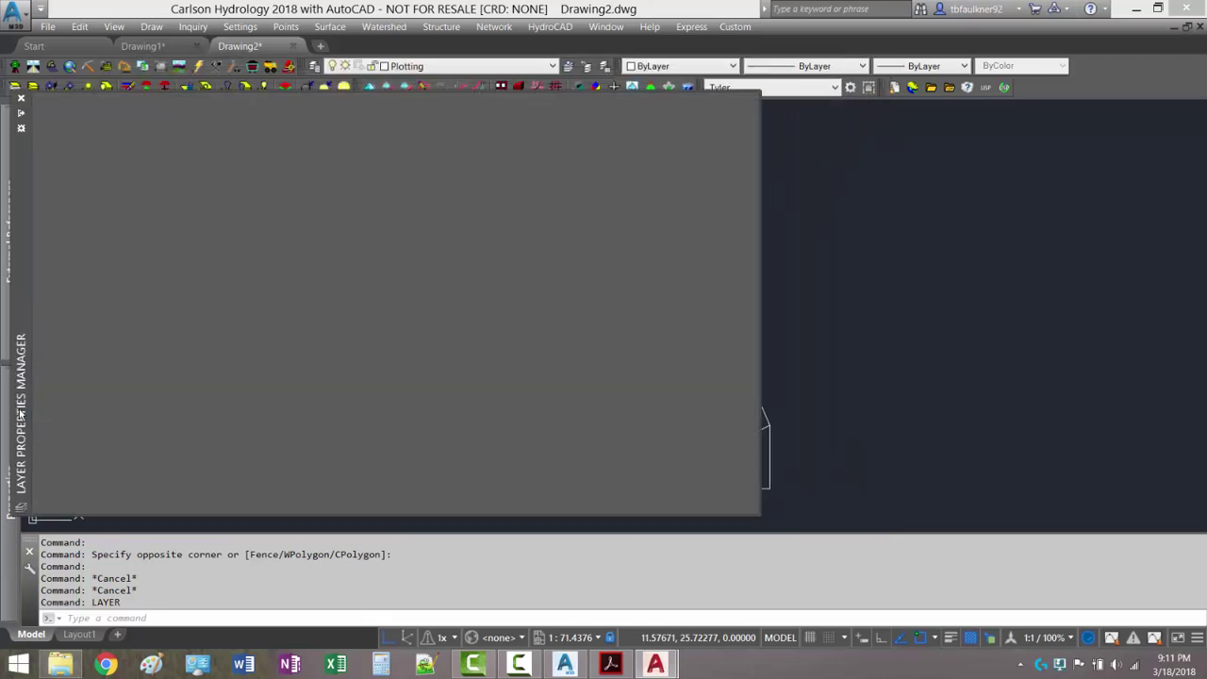
mouse_move(22, 409)
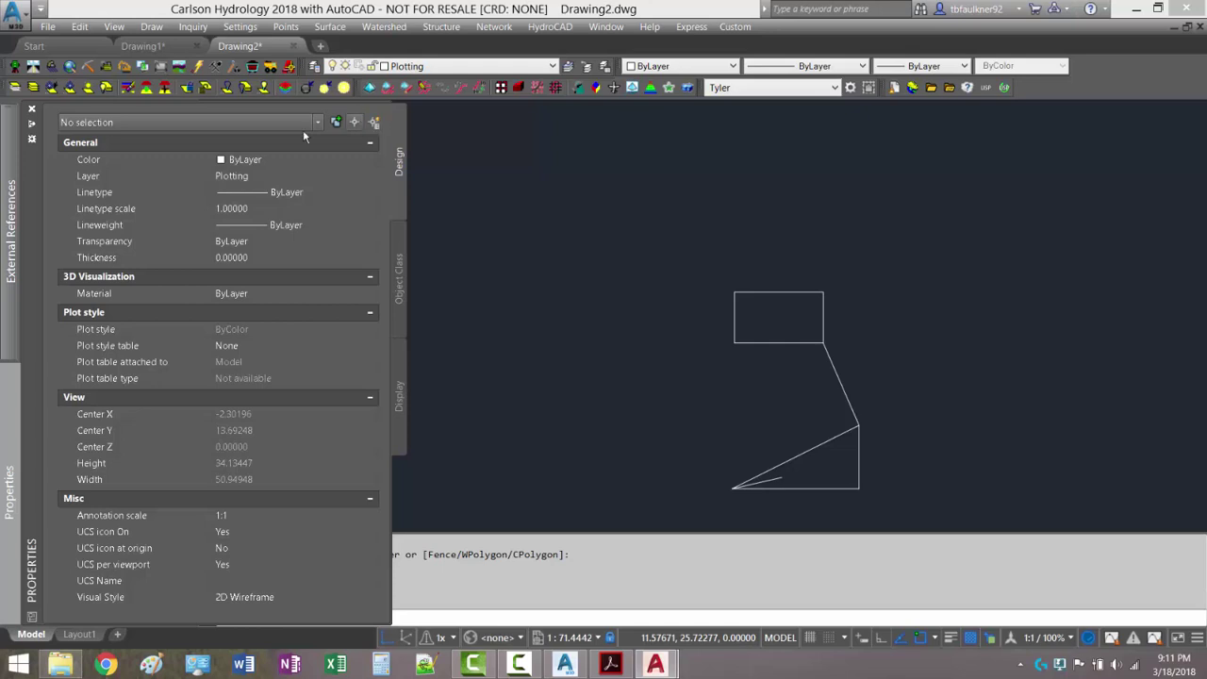
left_click(314, 66)
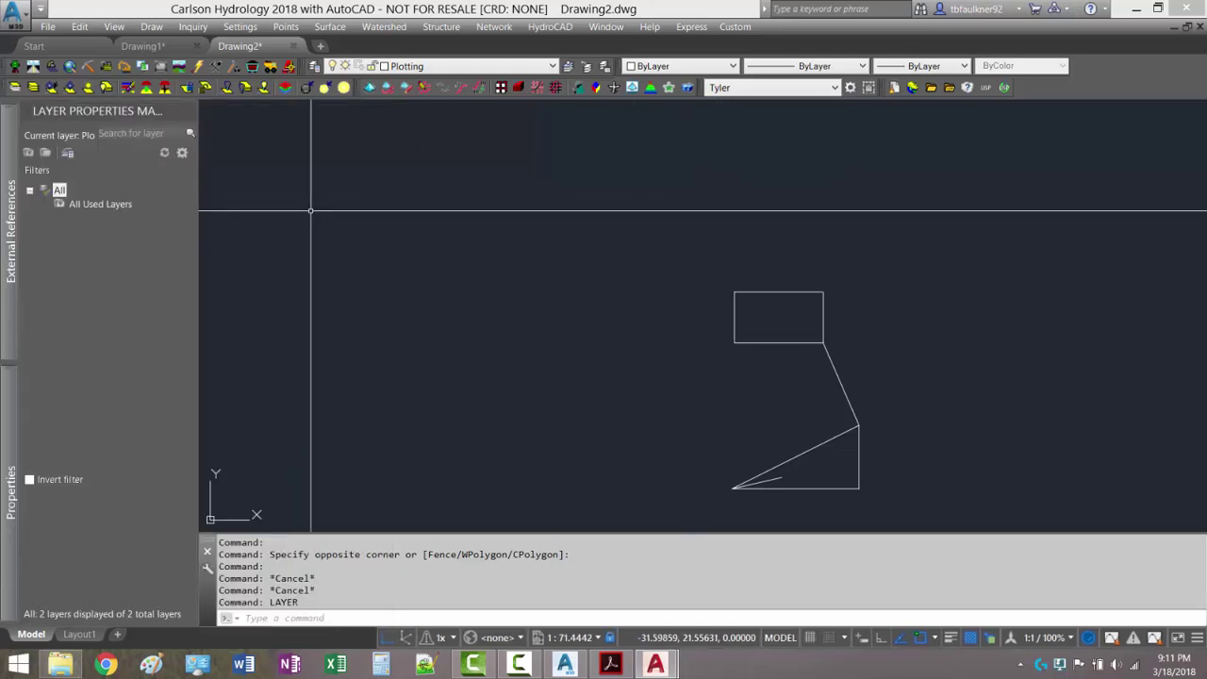
left_click(173, 110)
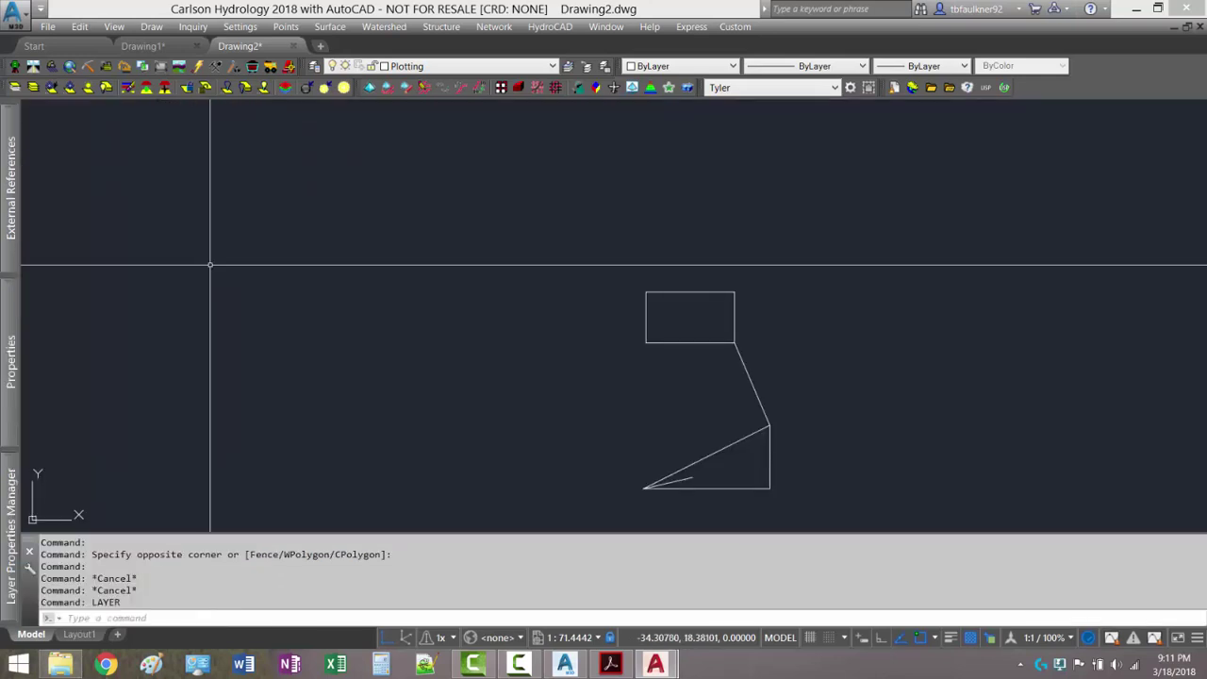
- Narrow the layer manager's filter pane and Name column, fit the Status column to its heading, and select layer 0
mouse_move(9, 528)
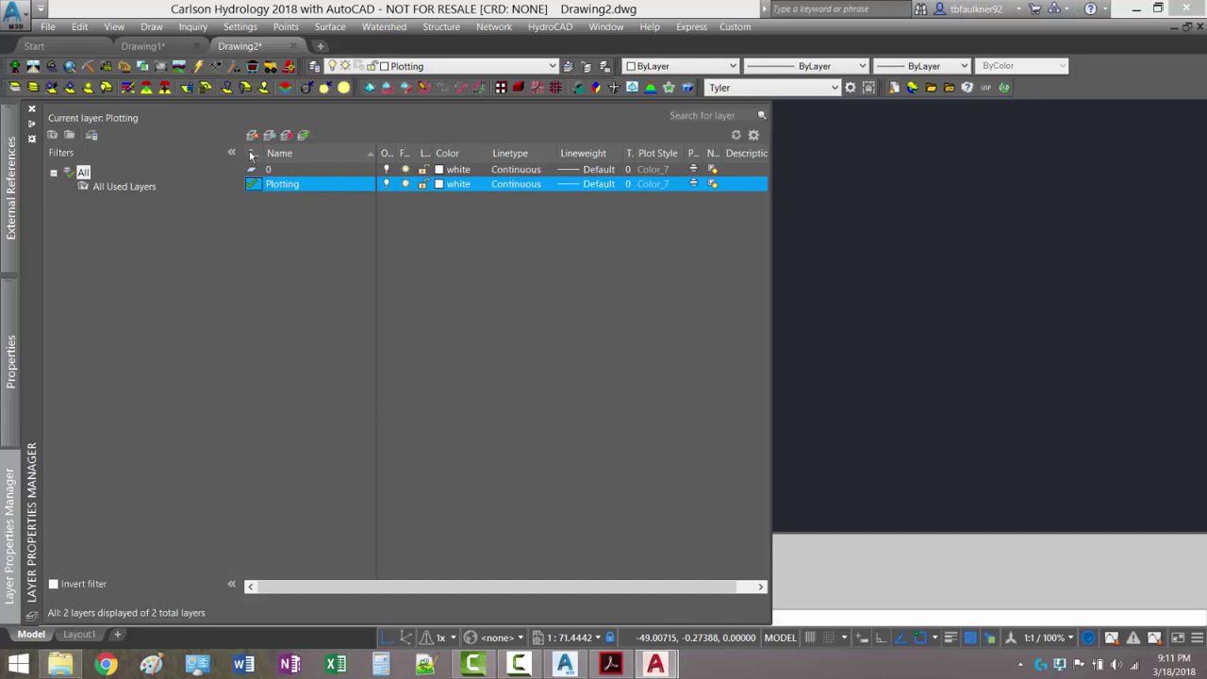
left_click_drag(243, 155, 177, 154)
left_click_drag(310, 155, 248, 166)
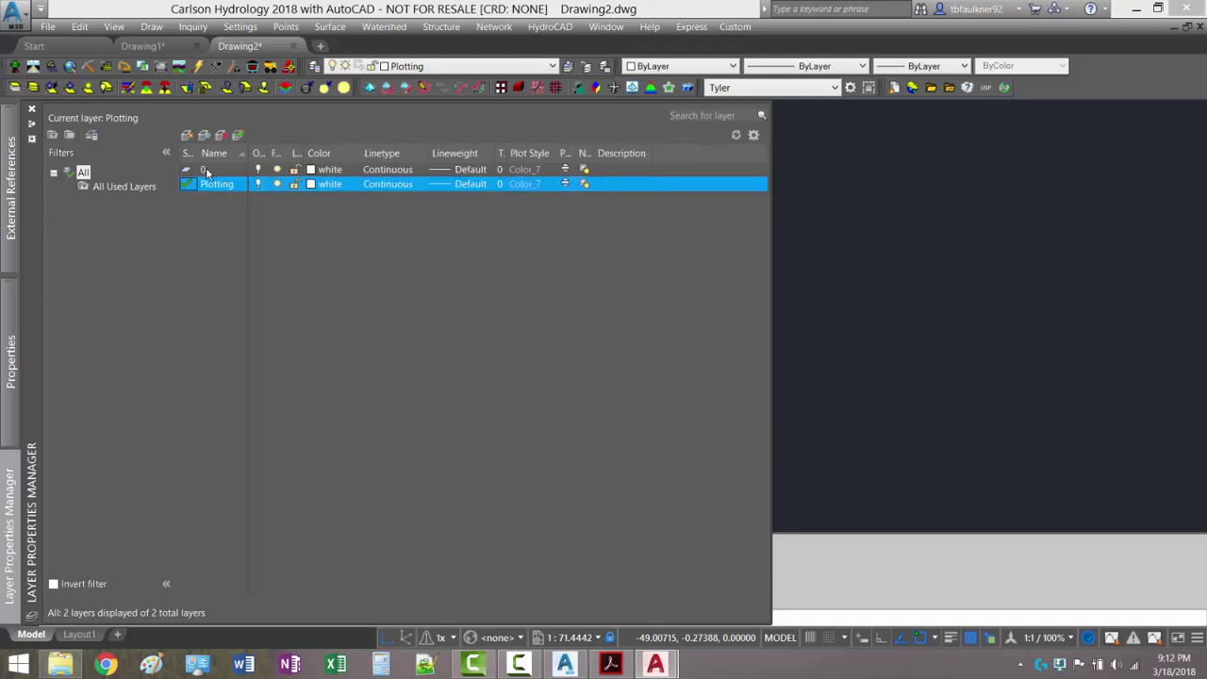
left_click(205, 169)
left_click(206, 169)
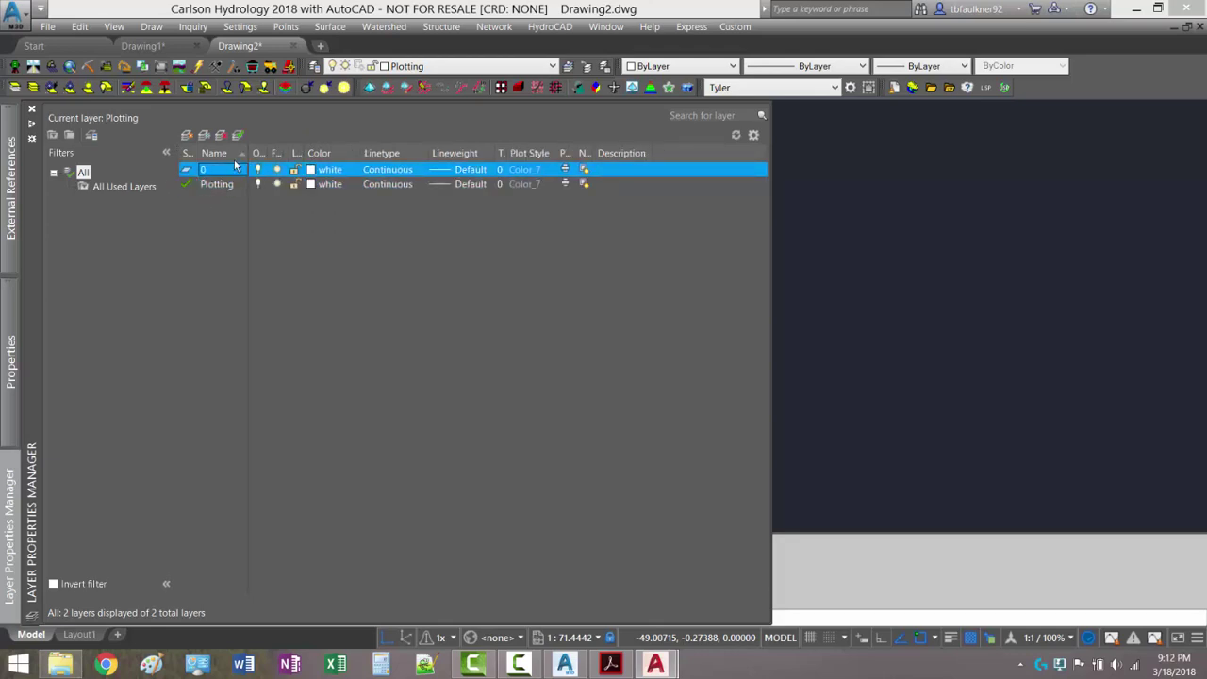
double_click(198, 152)
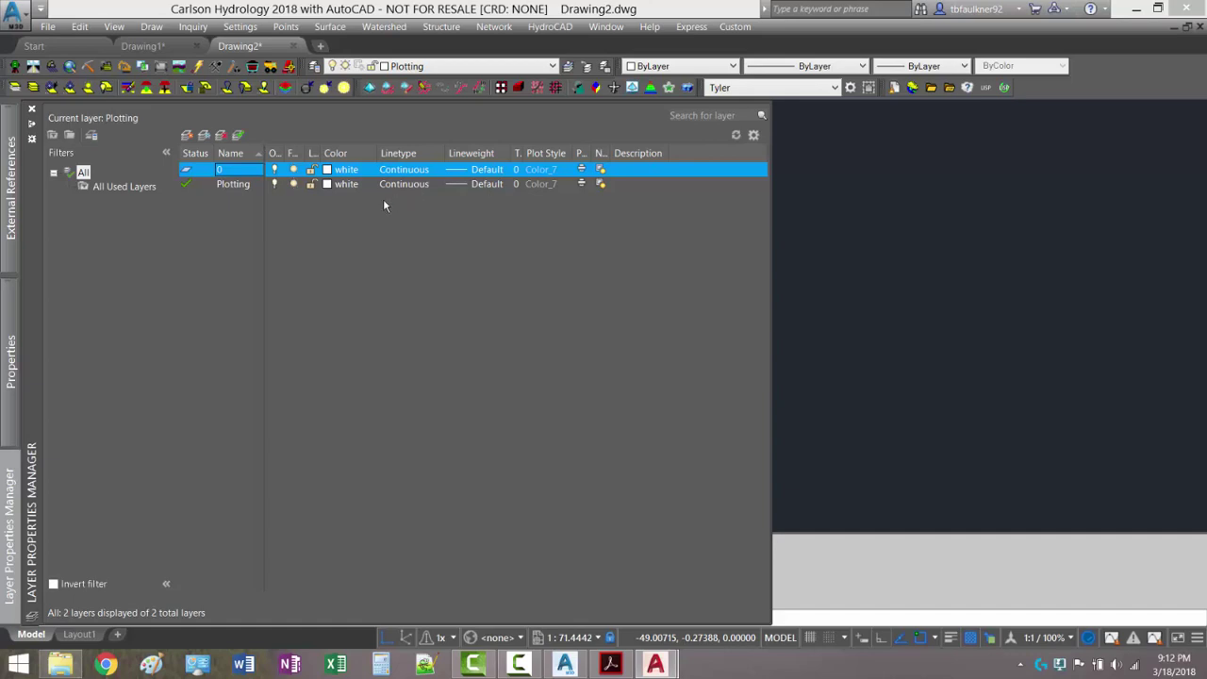
left_click(377, 153)
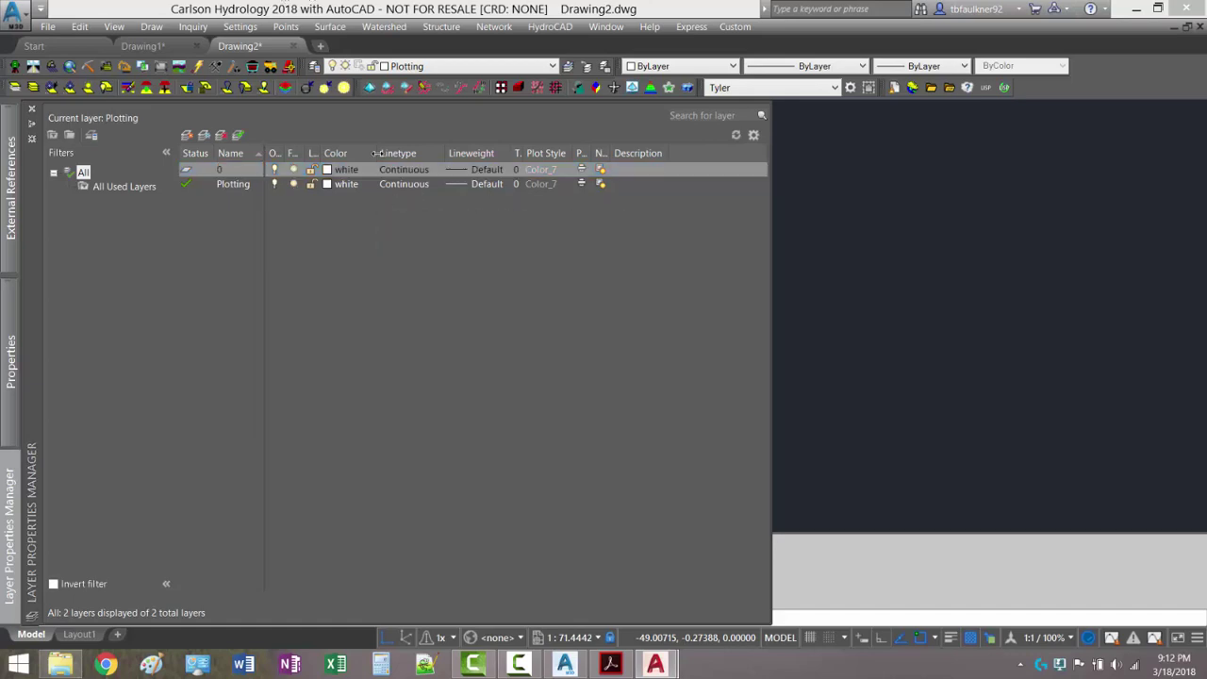
left_click(231, 176)
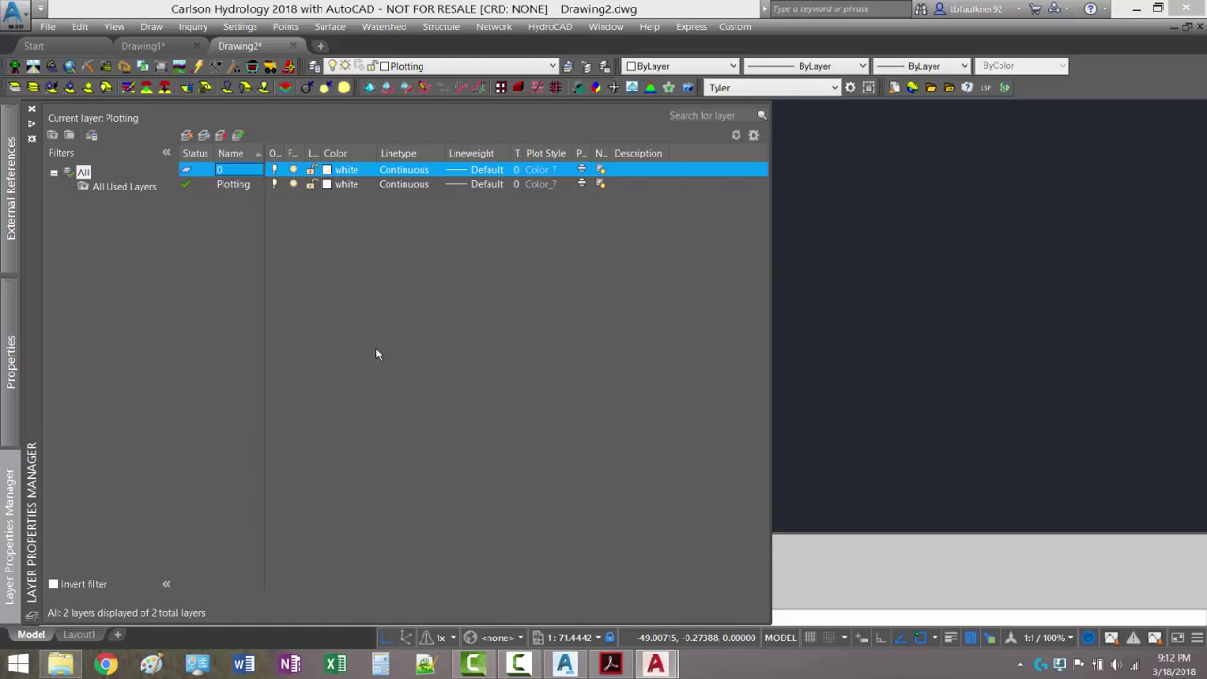
- Switch to Acrobat Reader to read about layer 0 and creating new layers, and return to the layer manager in AutoCAD
left_click(610, 664)
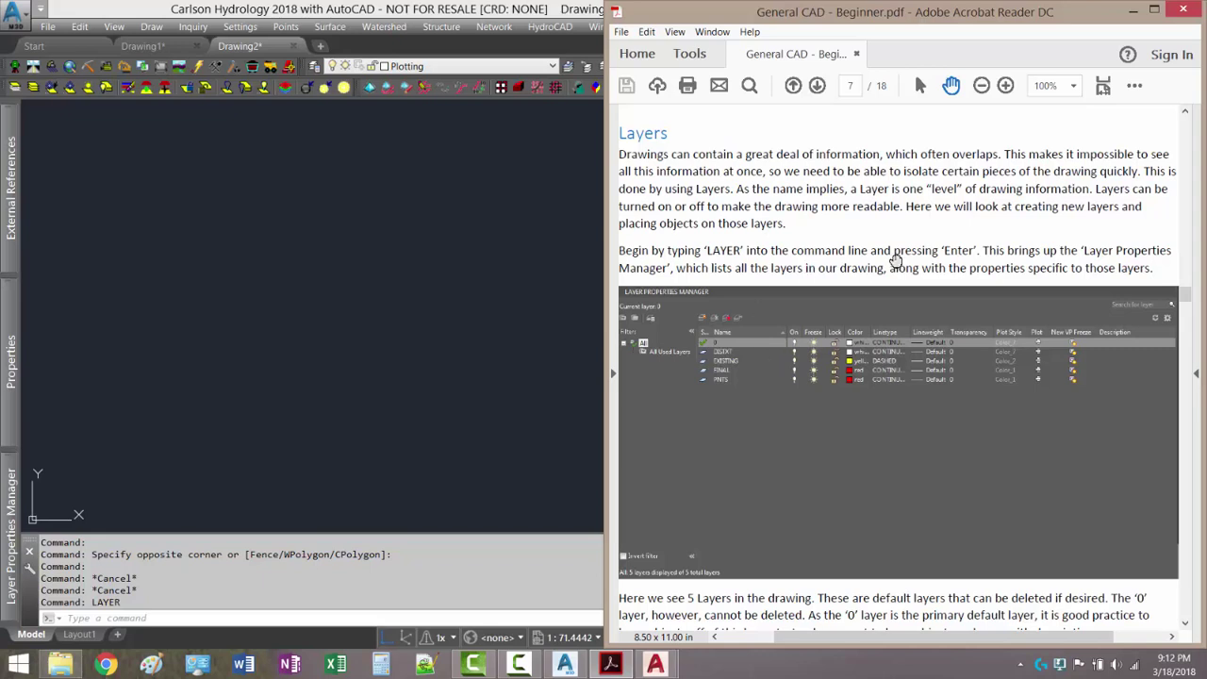
scroll(895, 260, "down", 2)
scroll(895, 260, "down", 1)
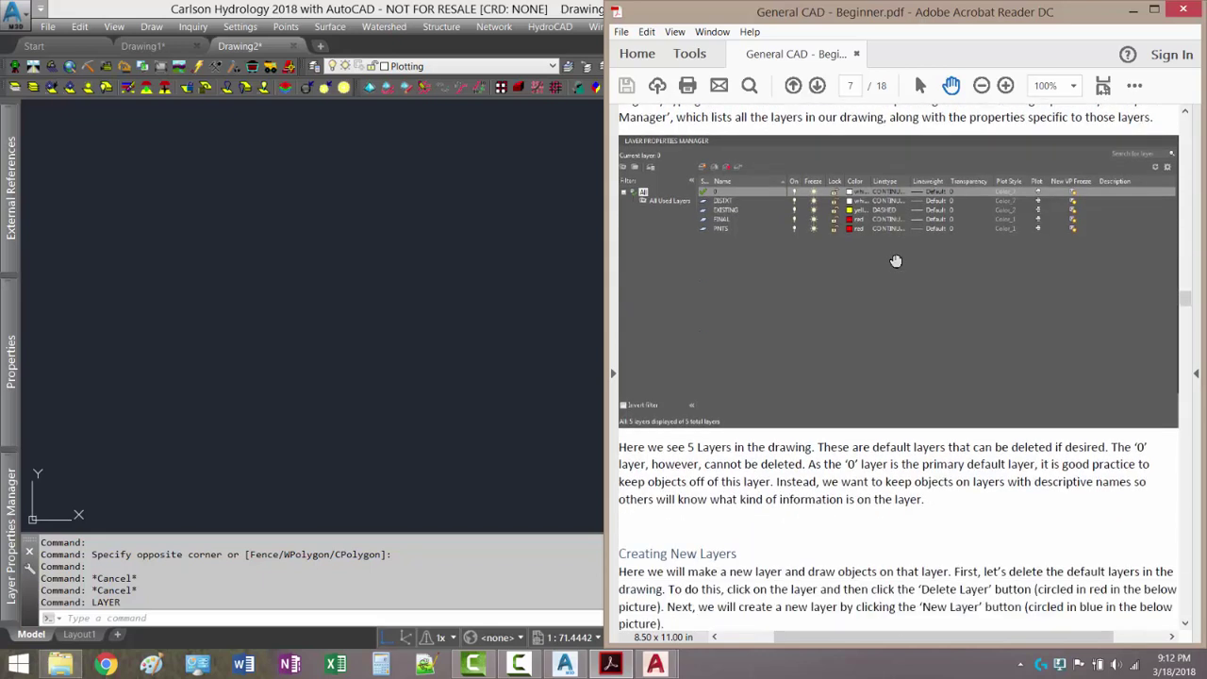
scroll(894, 261, "down", 1)
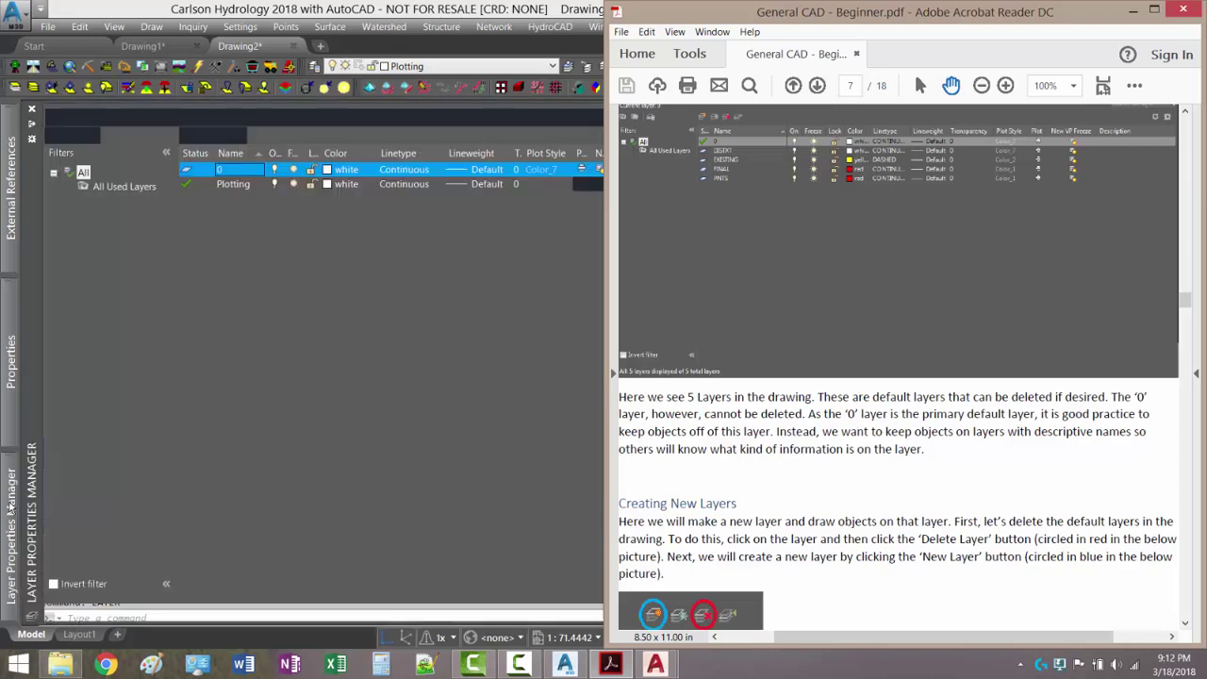
mouse_move(21, 505)
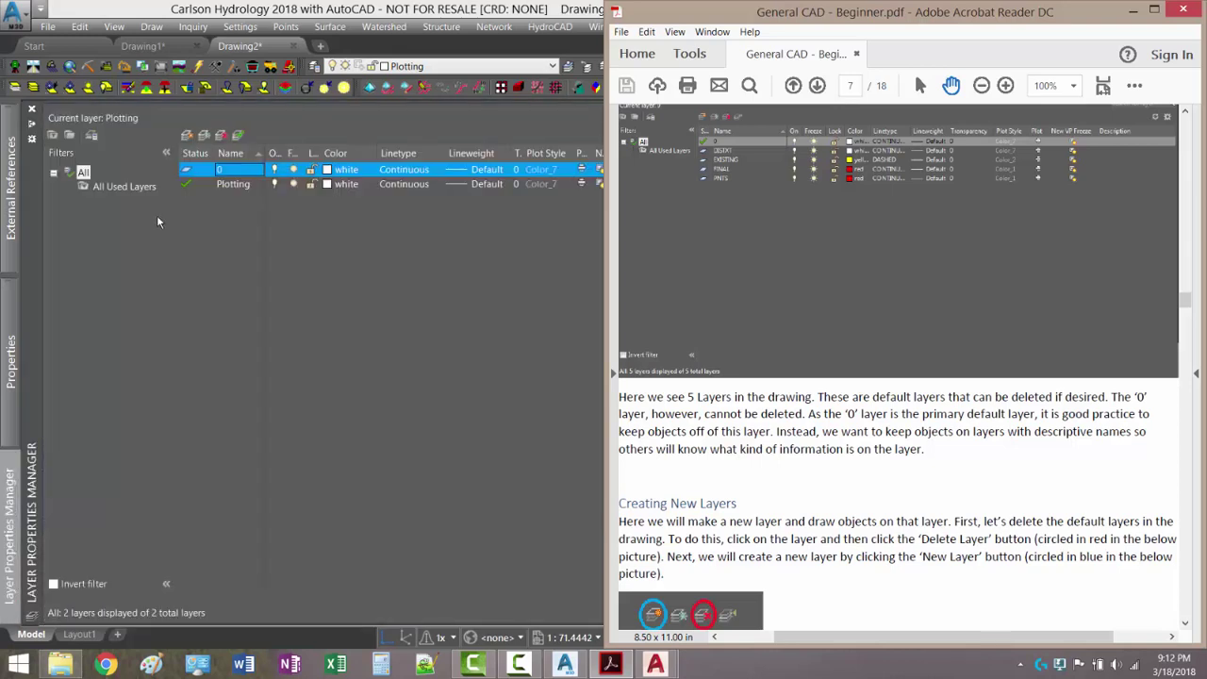
left_click(187, 176)
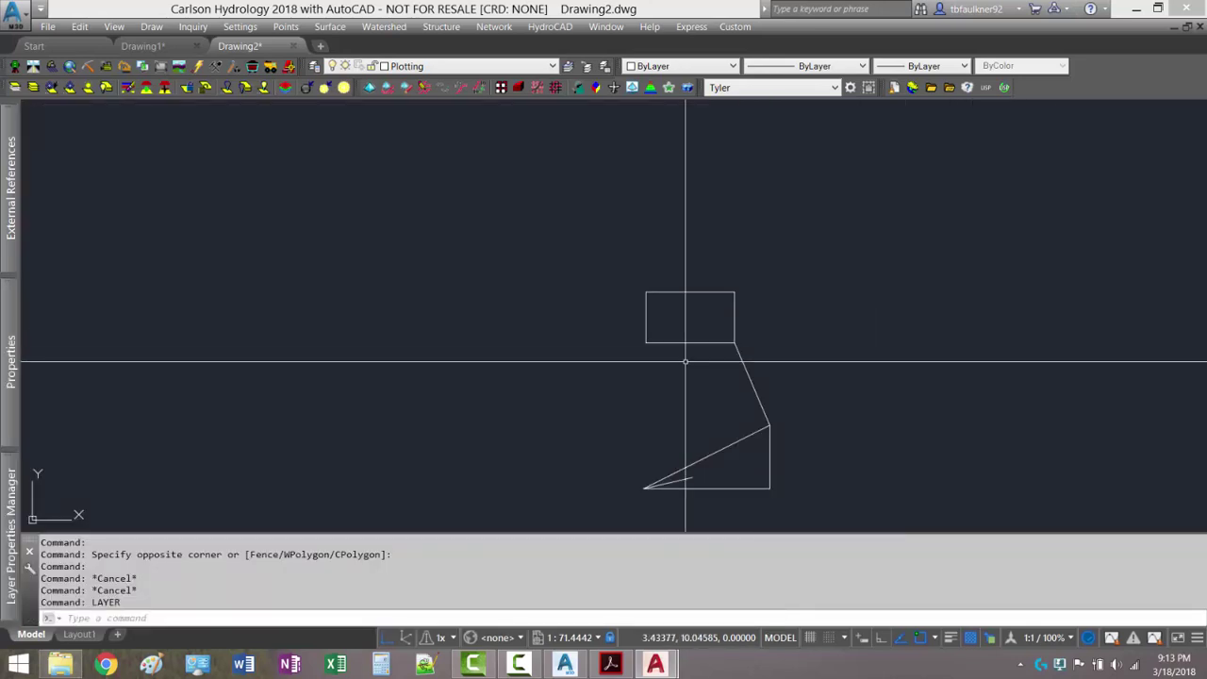
- Select all the drawn objects and check which layer they are on in their properties
left_click(884, 280)
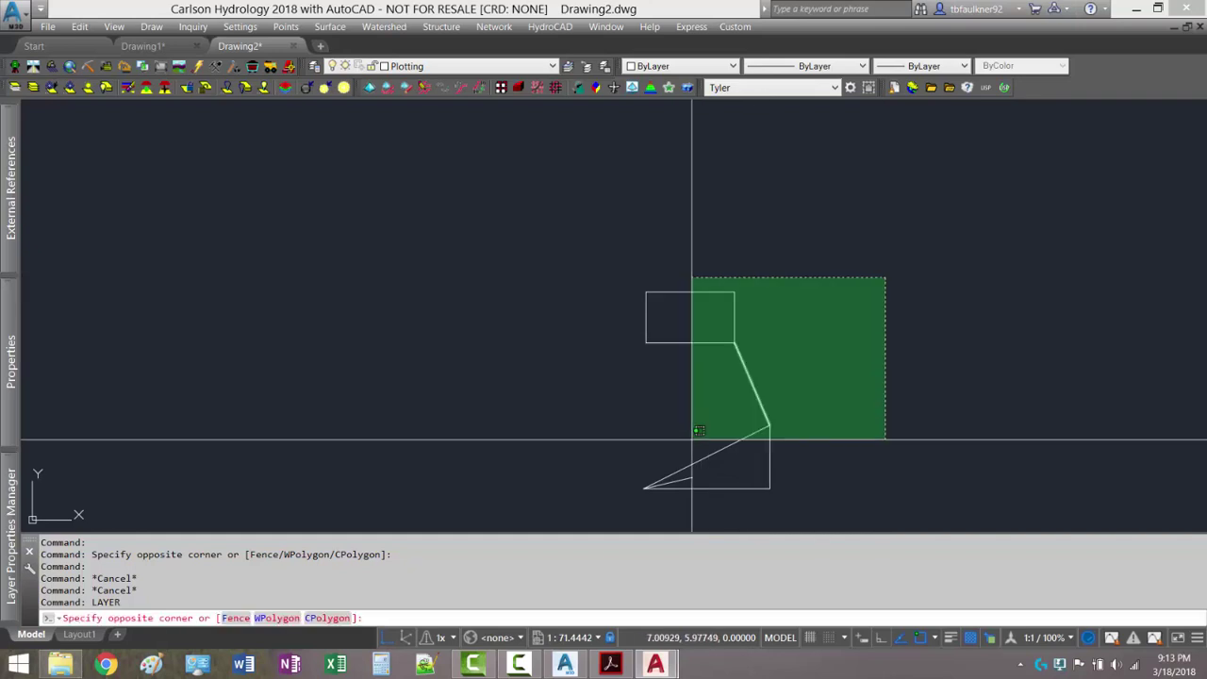
left_click(689, 440)
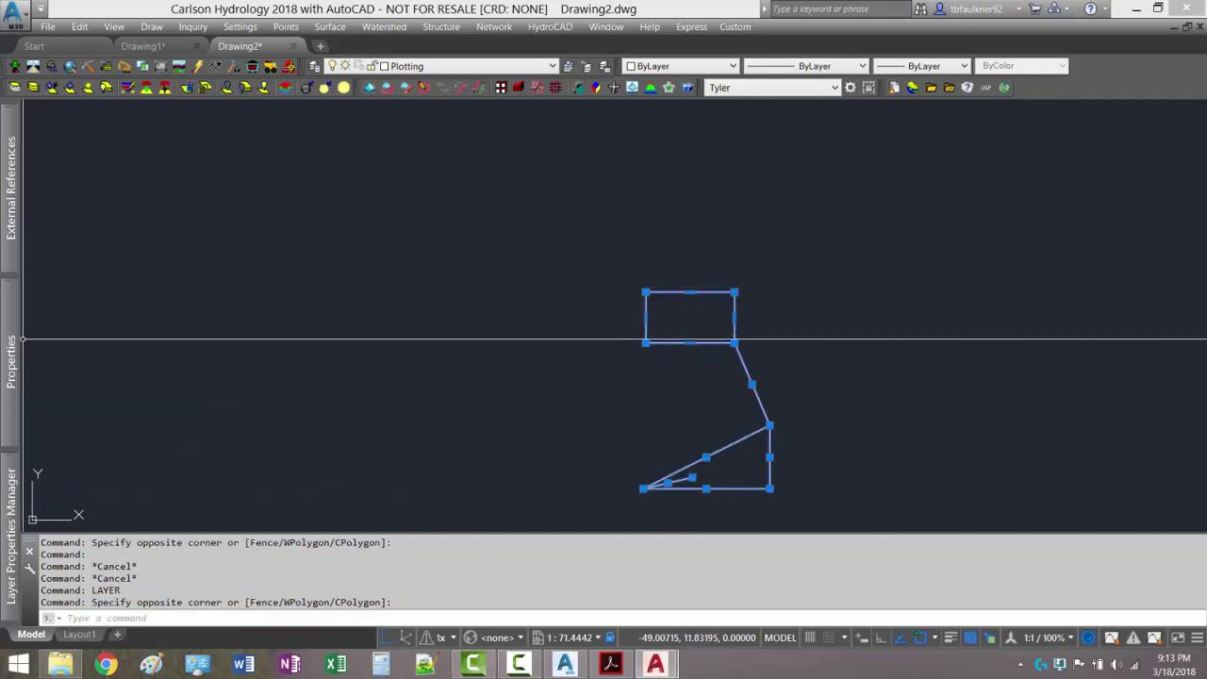
mouse_move(11, 358)
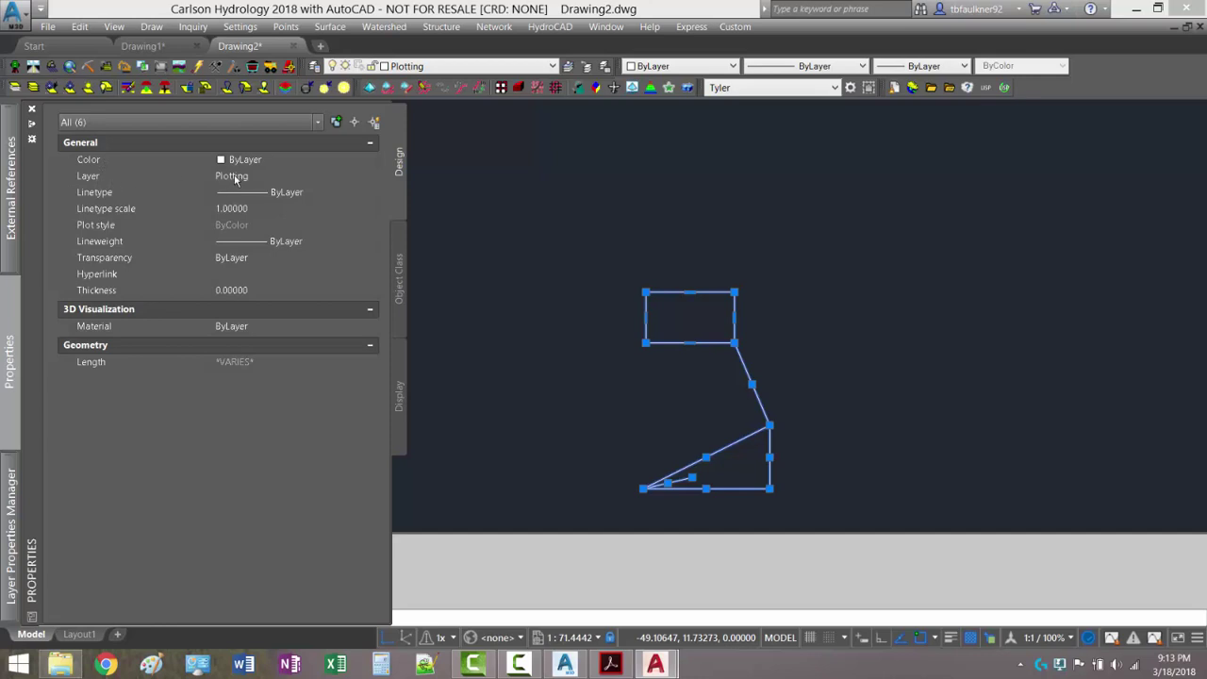
key("Escape")
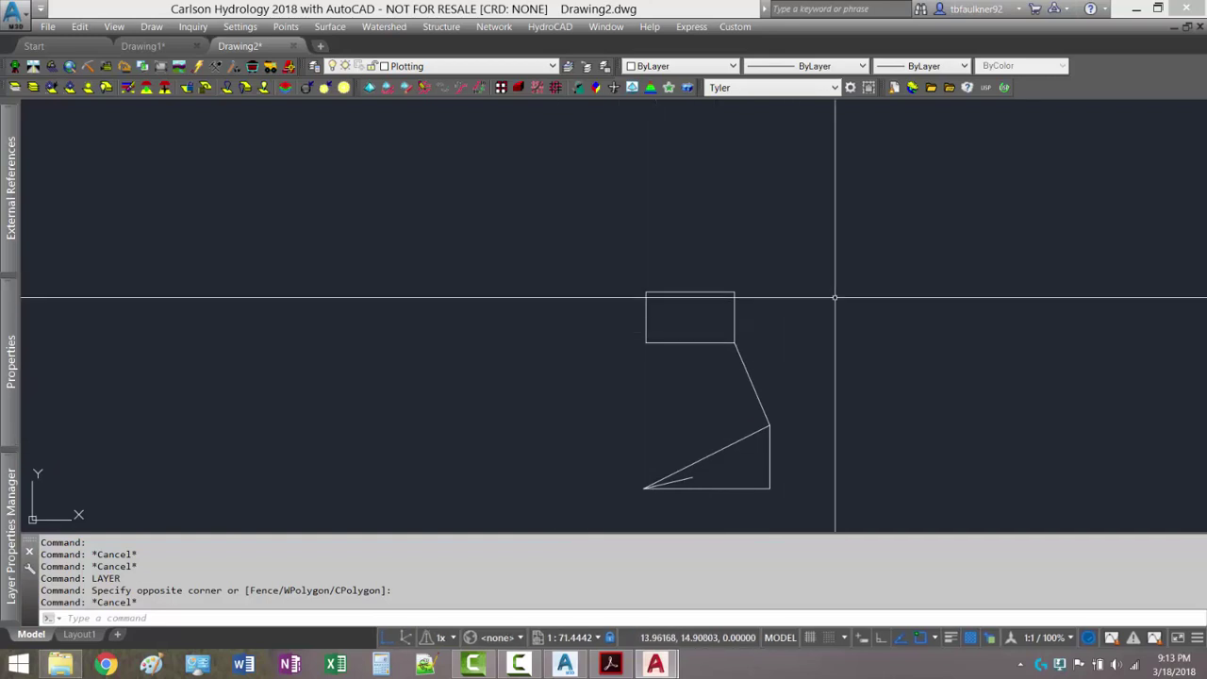
- Select the rectangle and all the connected lines and change their layer to 0
left_click(921, 234)
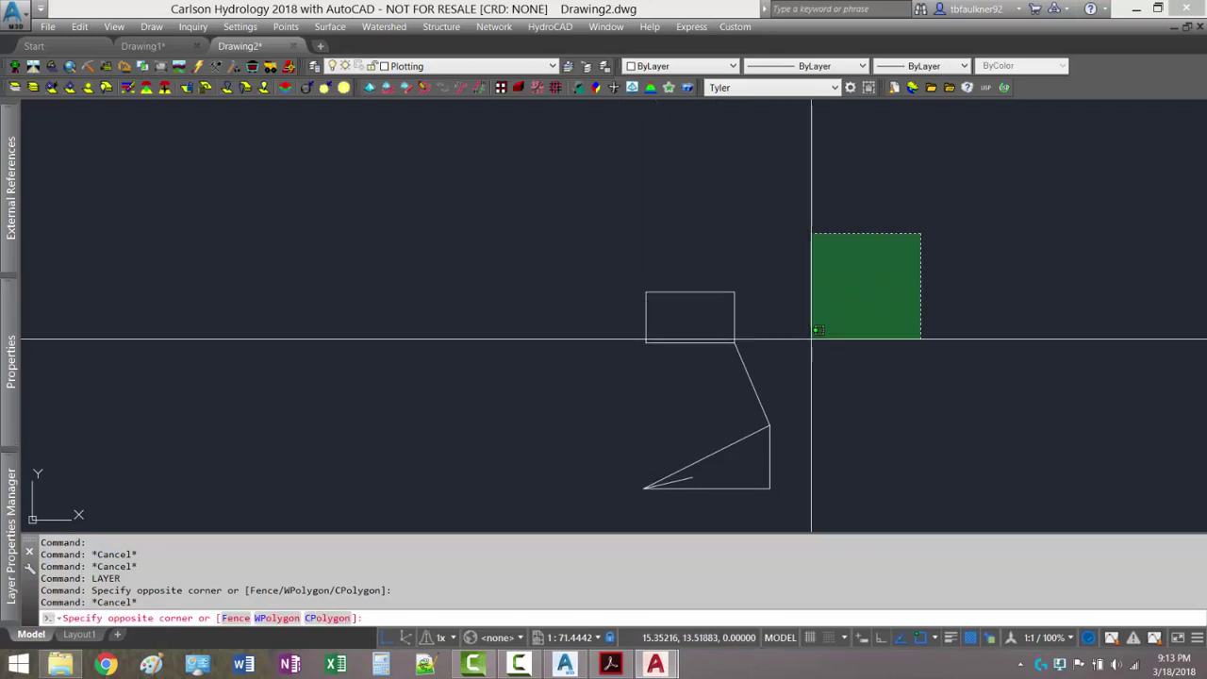
left_click(563, 507)
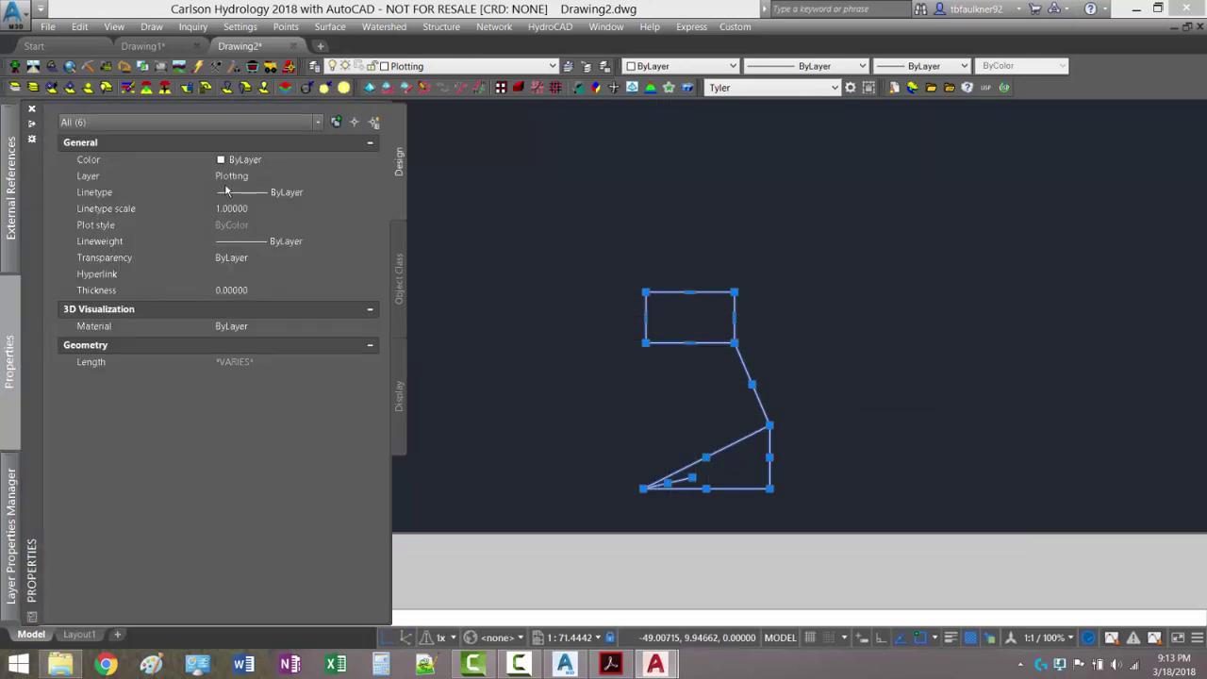
left_click(291, 177)
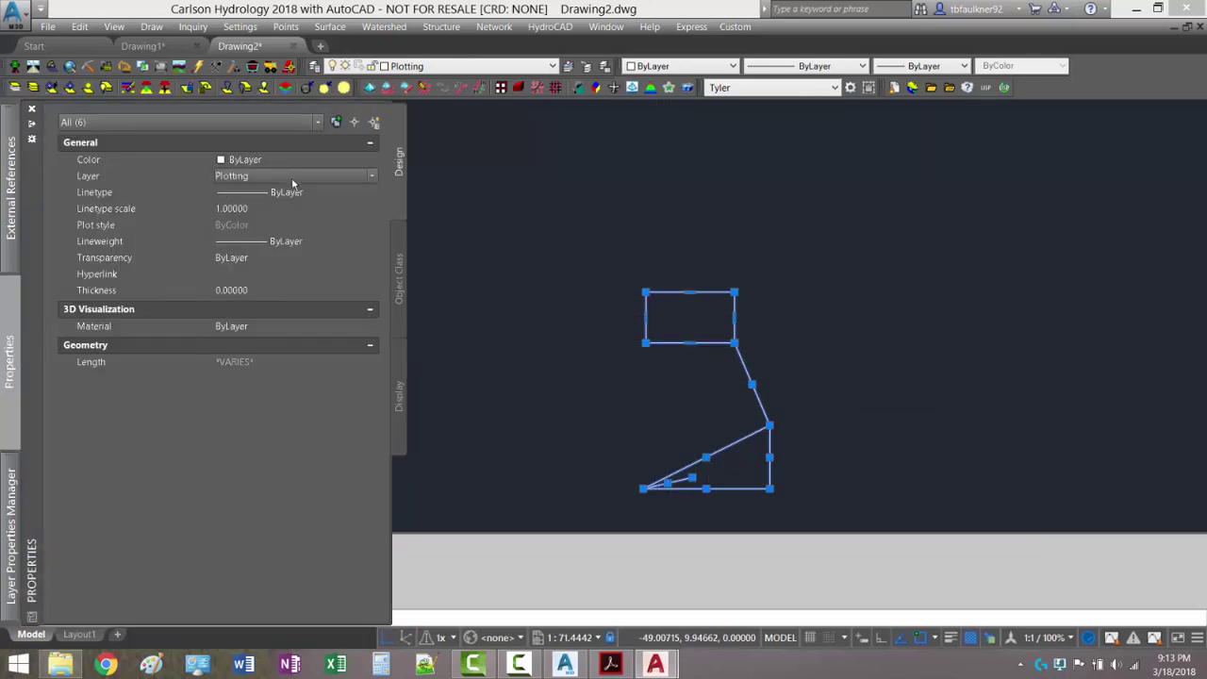
left_click(292, 177)
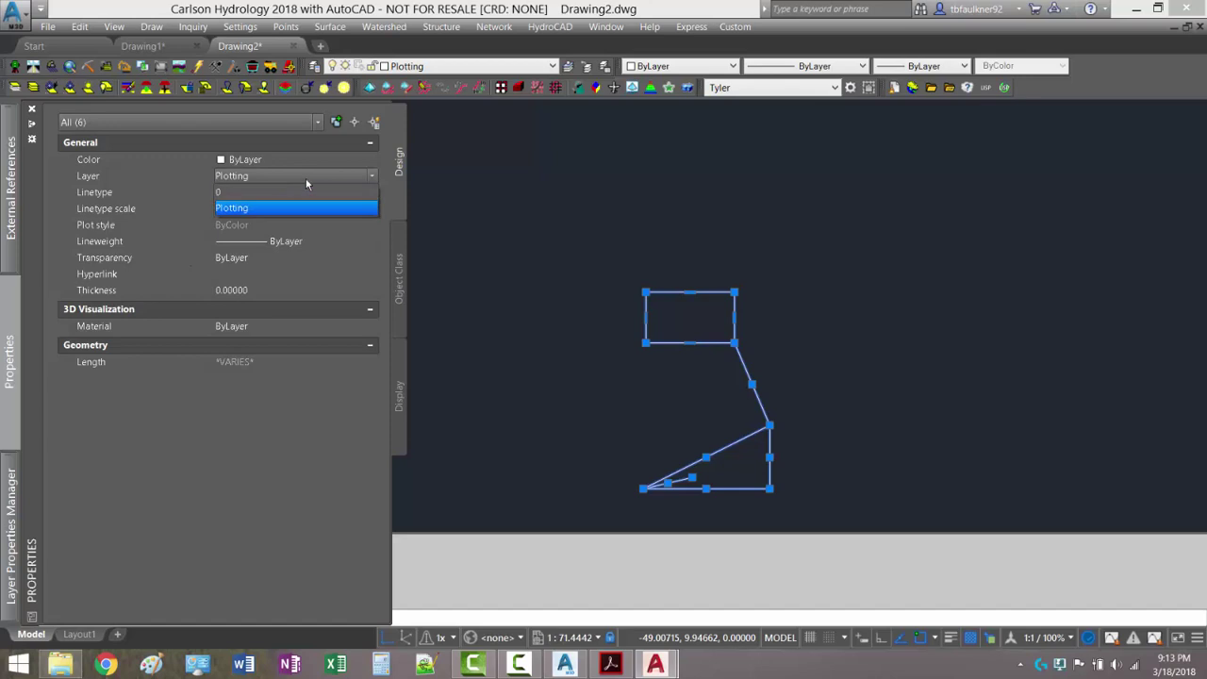
left_click(234, 193)
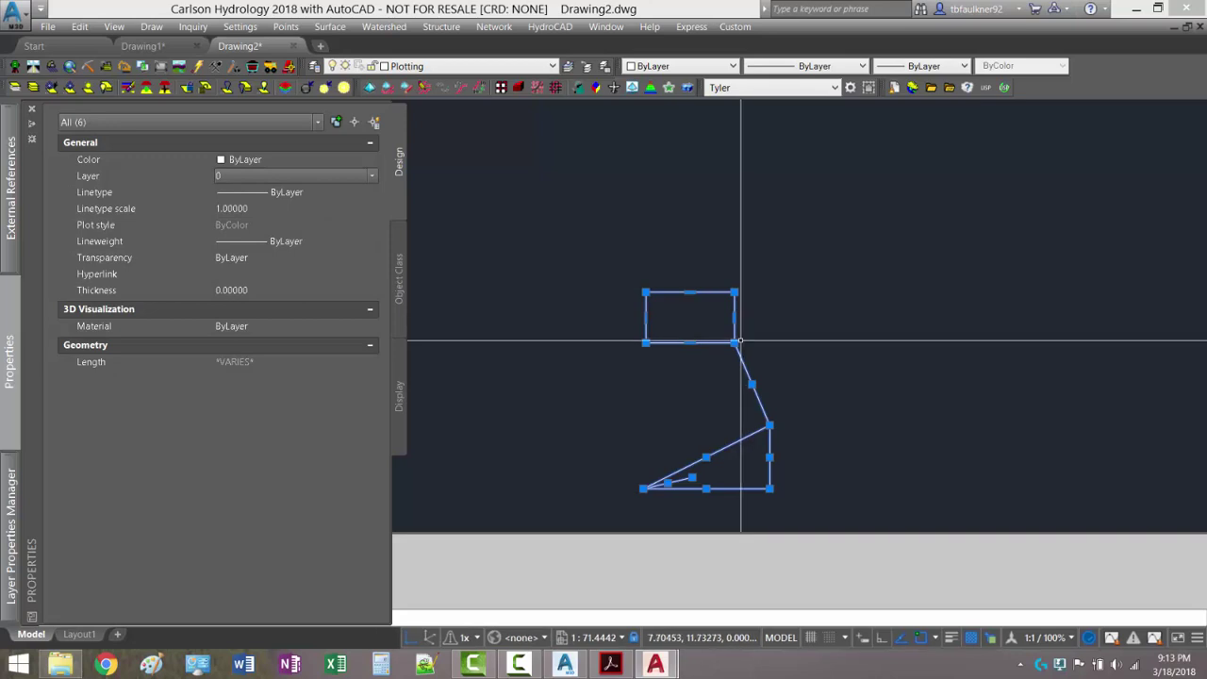
key("Escape")
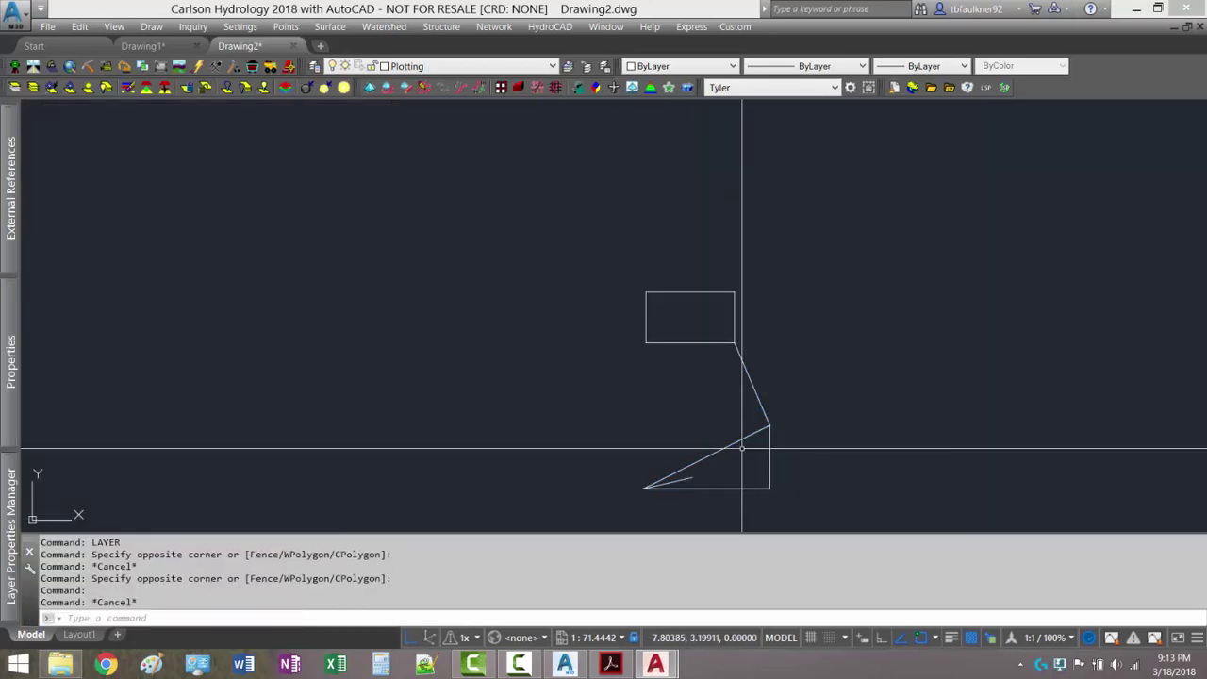
- Switch to Acrobat Reader and read the Creating New Layers instructions in the General CAD - Beginner guide, then return to the drawing
left_click(615, 663)
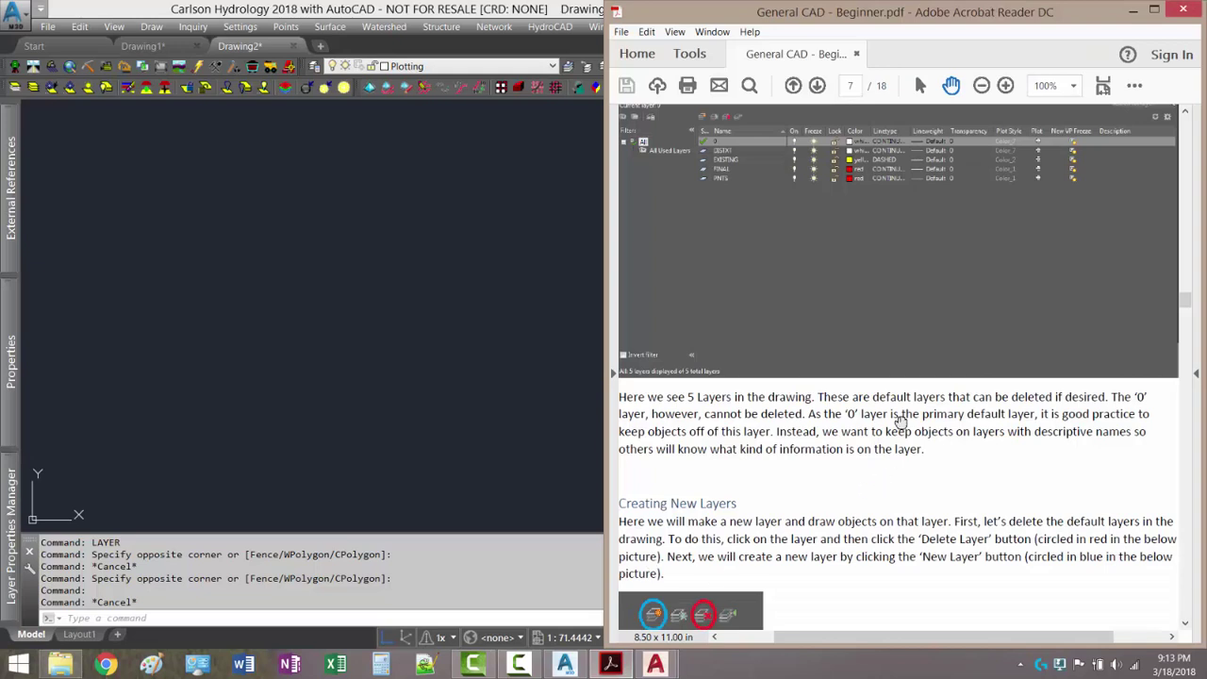
scroll(901, 421, "down", 2)
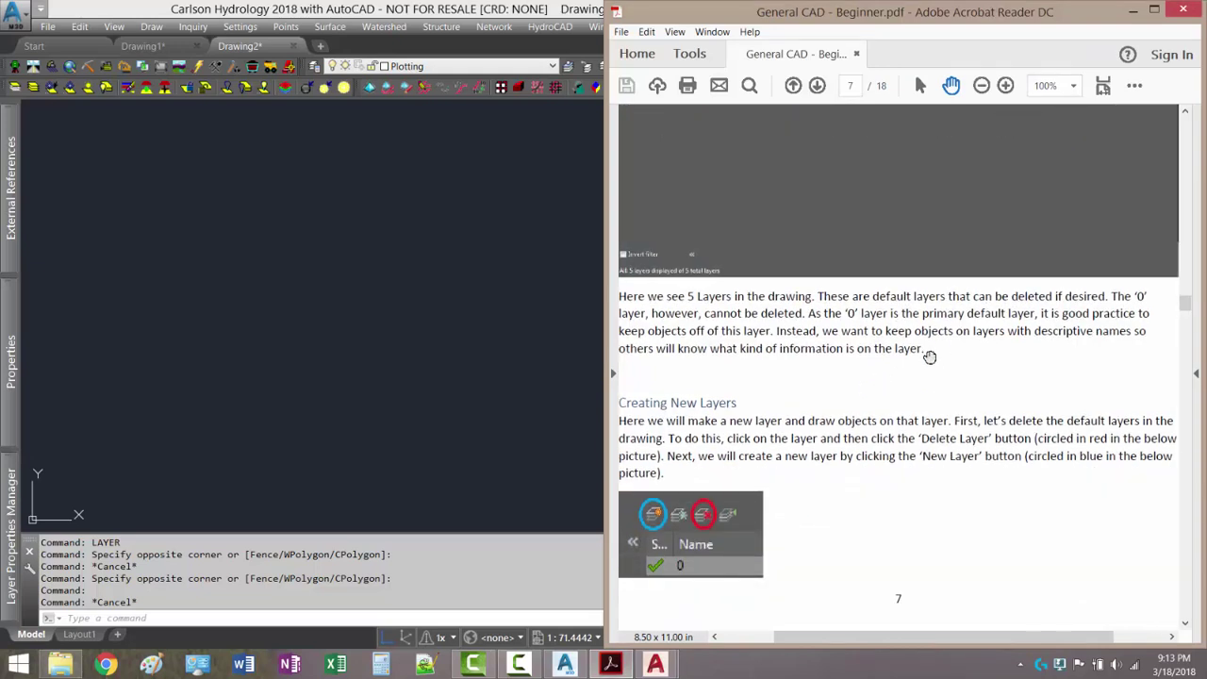
scroll(947, 267, "down", 2)
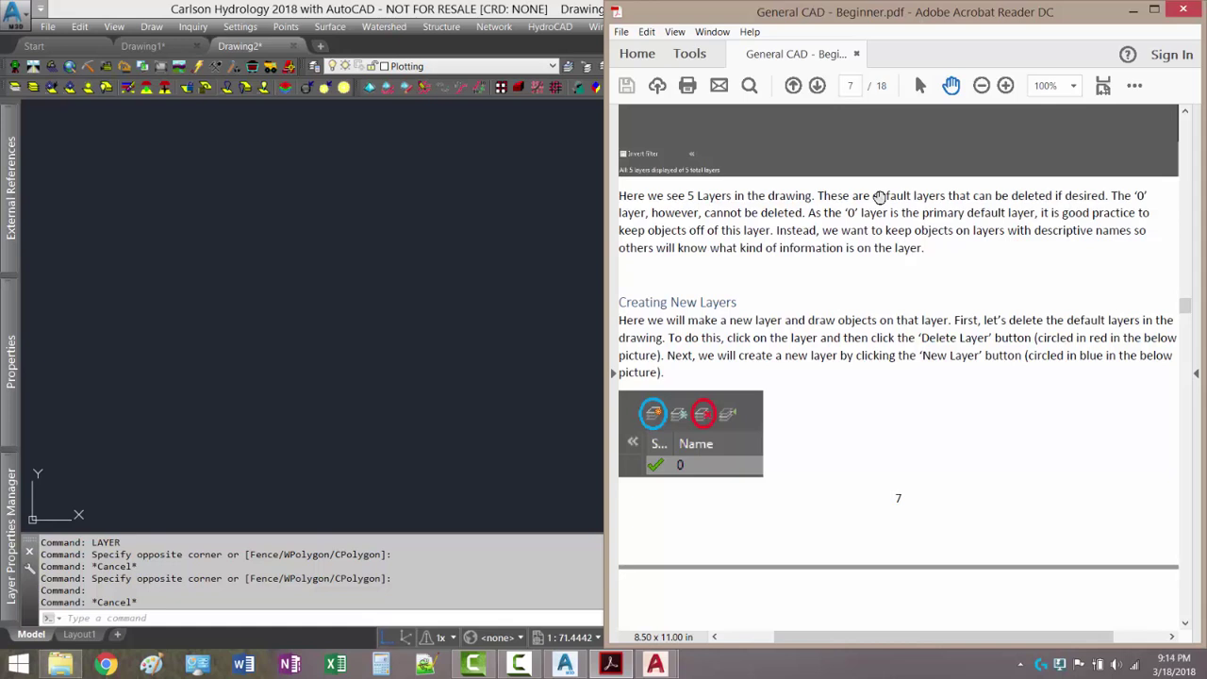
left_click(490, 294)
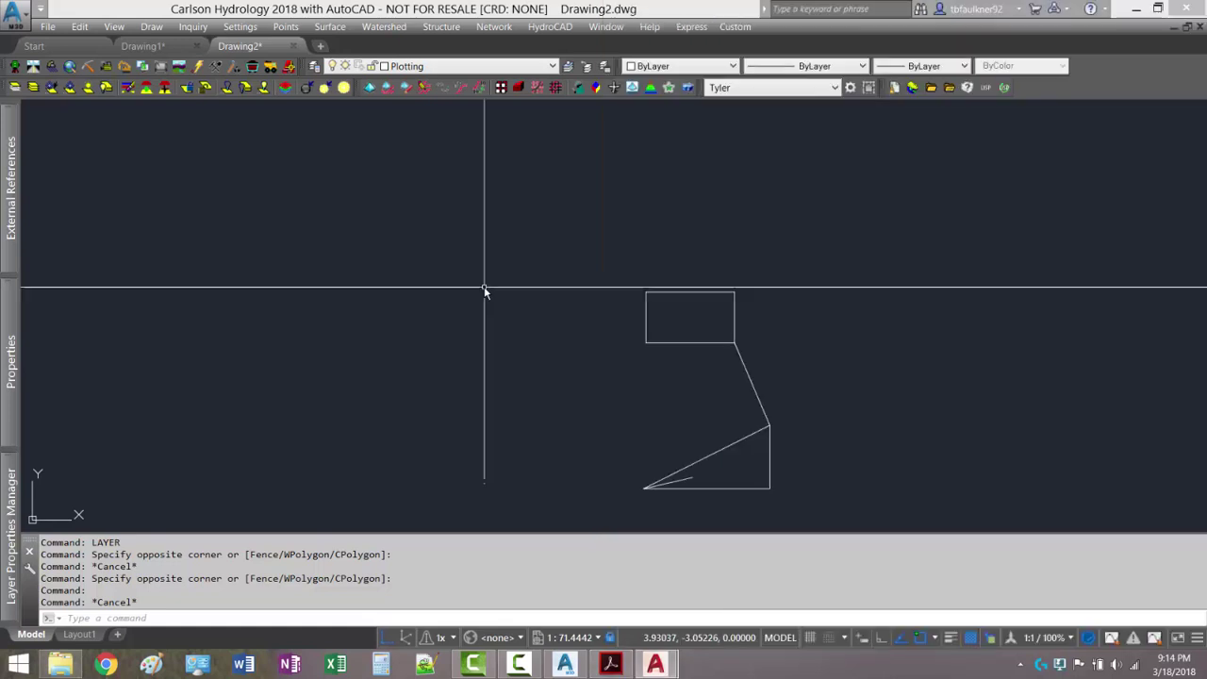
- Create a new layer and name it Circles, following the instructions on page 8 of the PDF guide
mouse_move(10, 528)
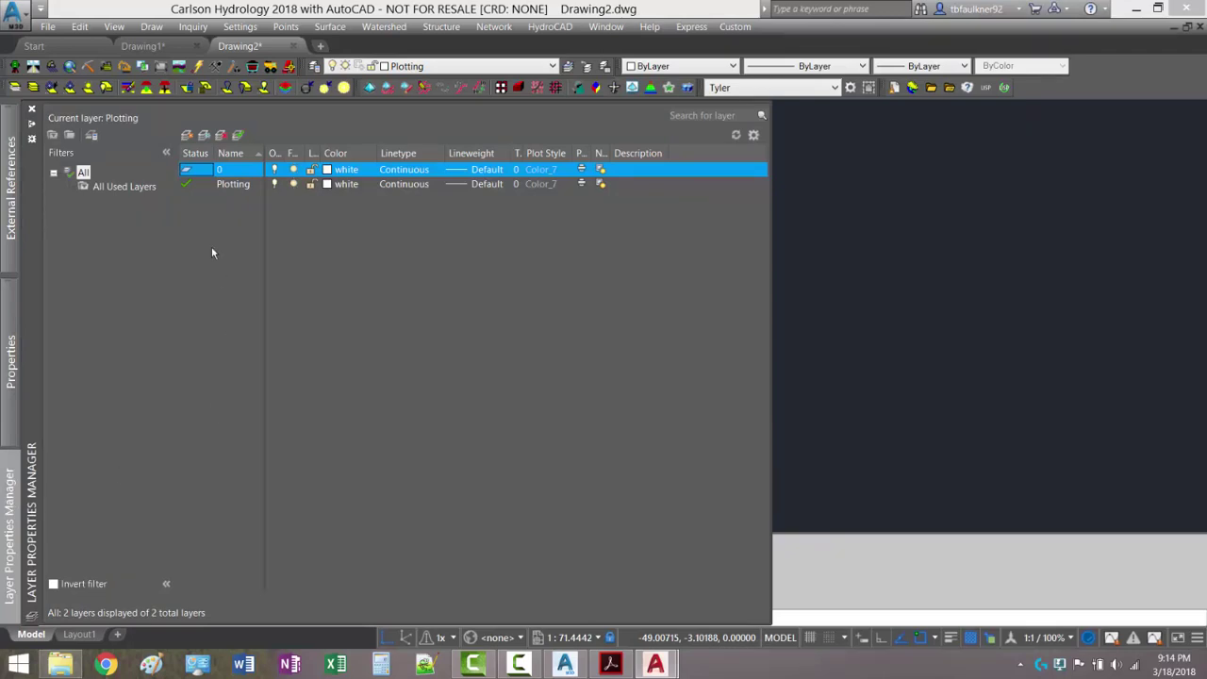
left_click(187, 135)
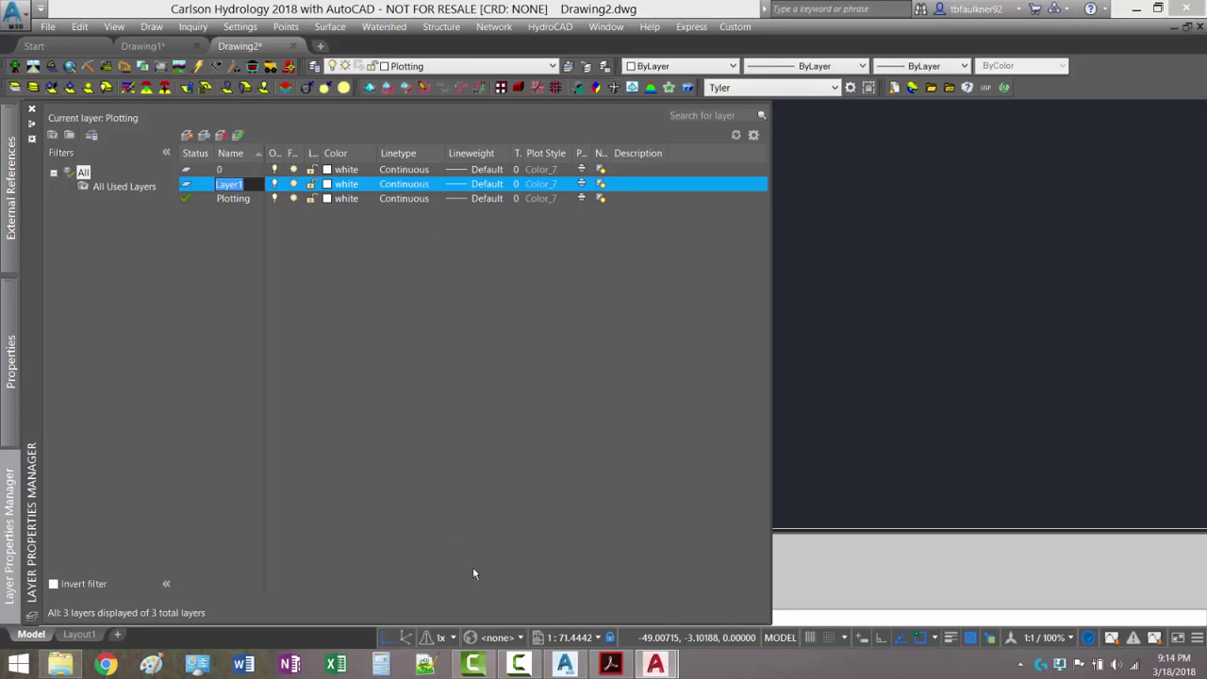
left_click(610, 664)
scroll(881, 340, "down", 6)
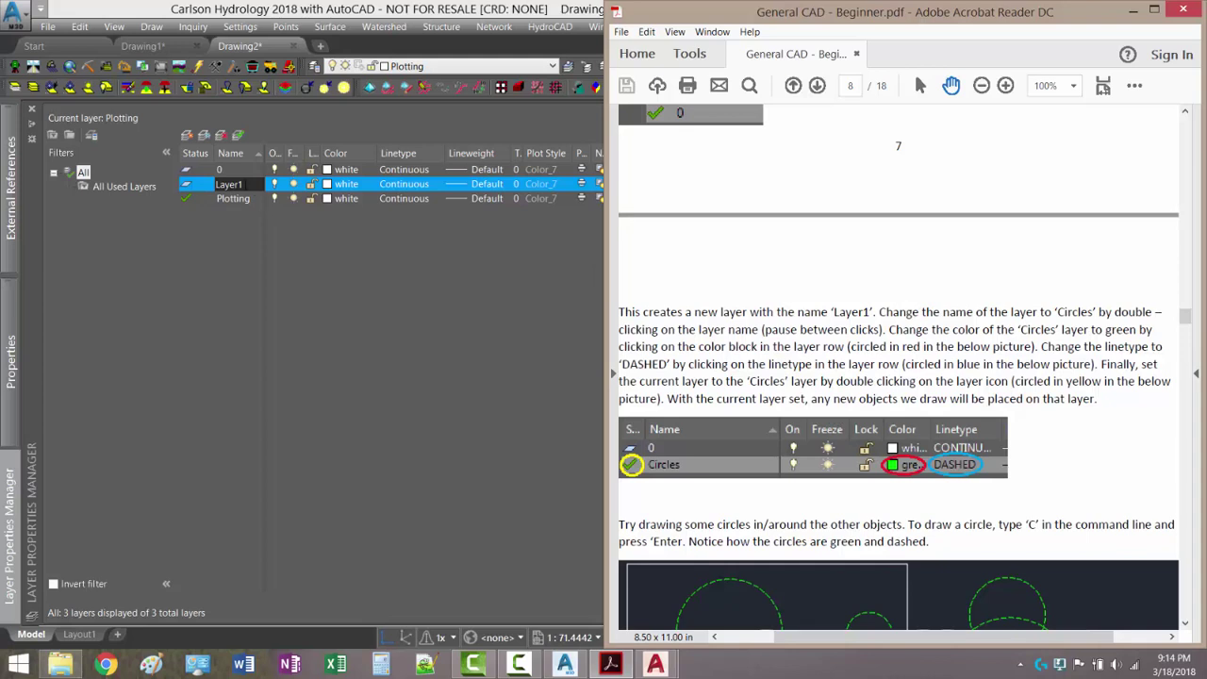
left_click(163, 197)
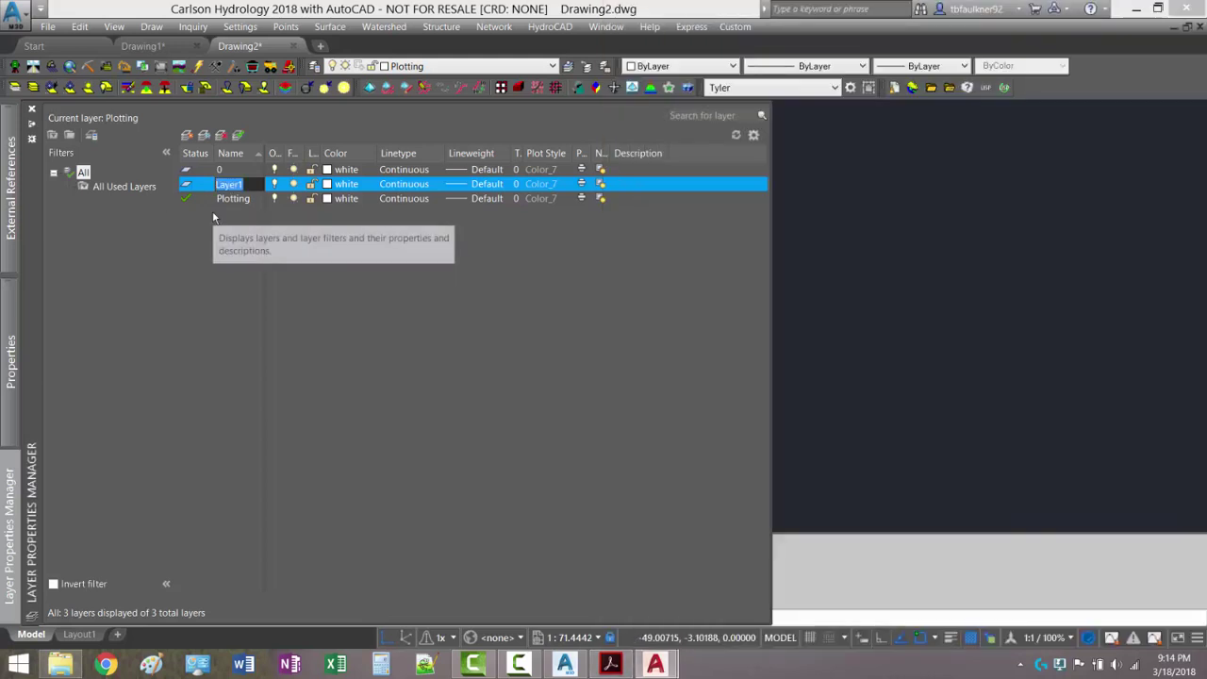
key("BackSpace")
type("Circles")
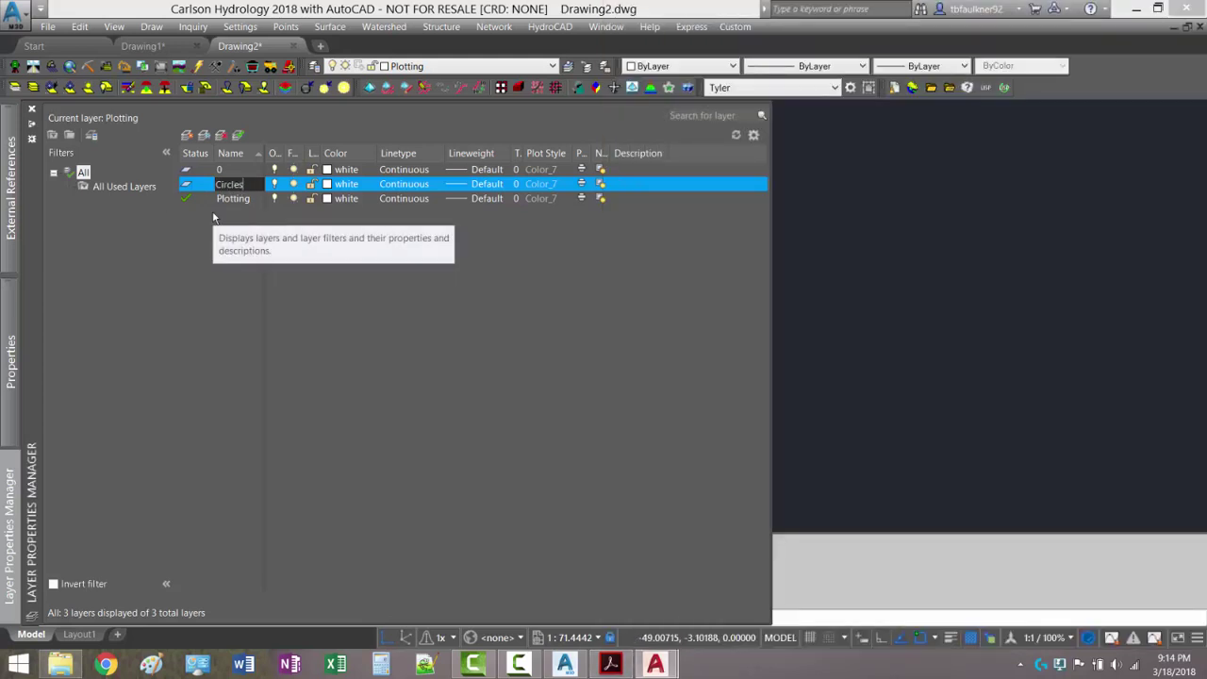
- Arrange the drawing window side by side with the PDF guide and reduce the guide's zoom to 76.5%
left_click(611, 665)
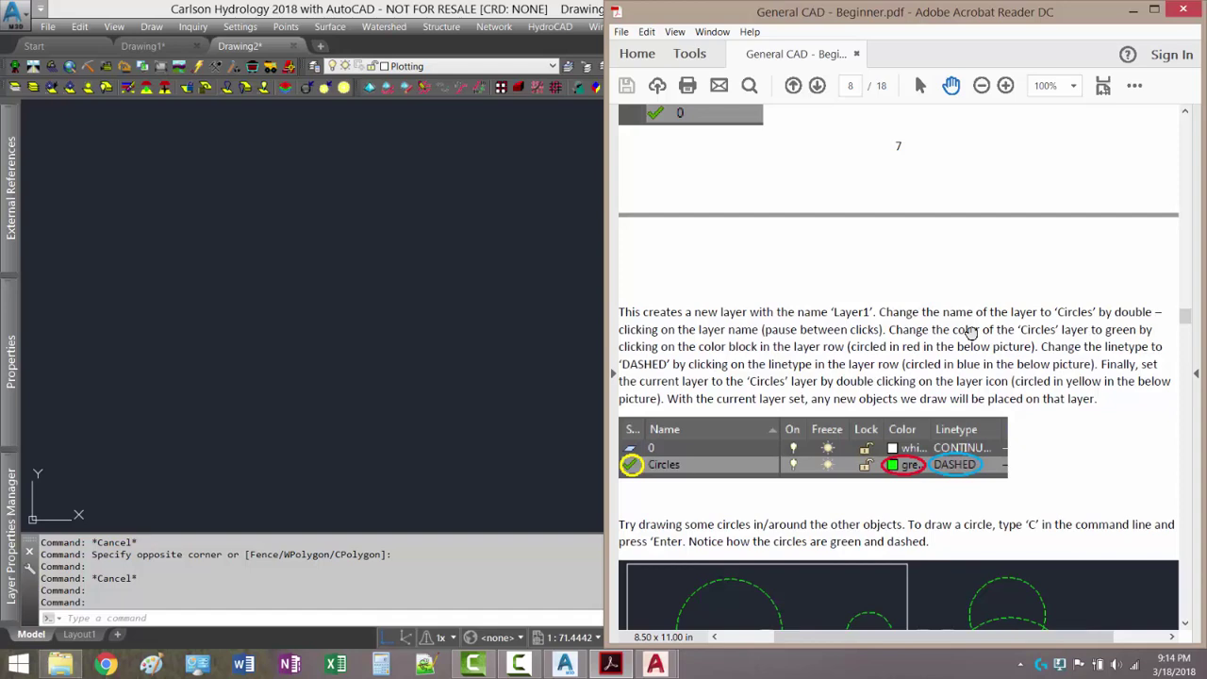
left_click(366, 14)
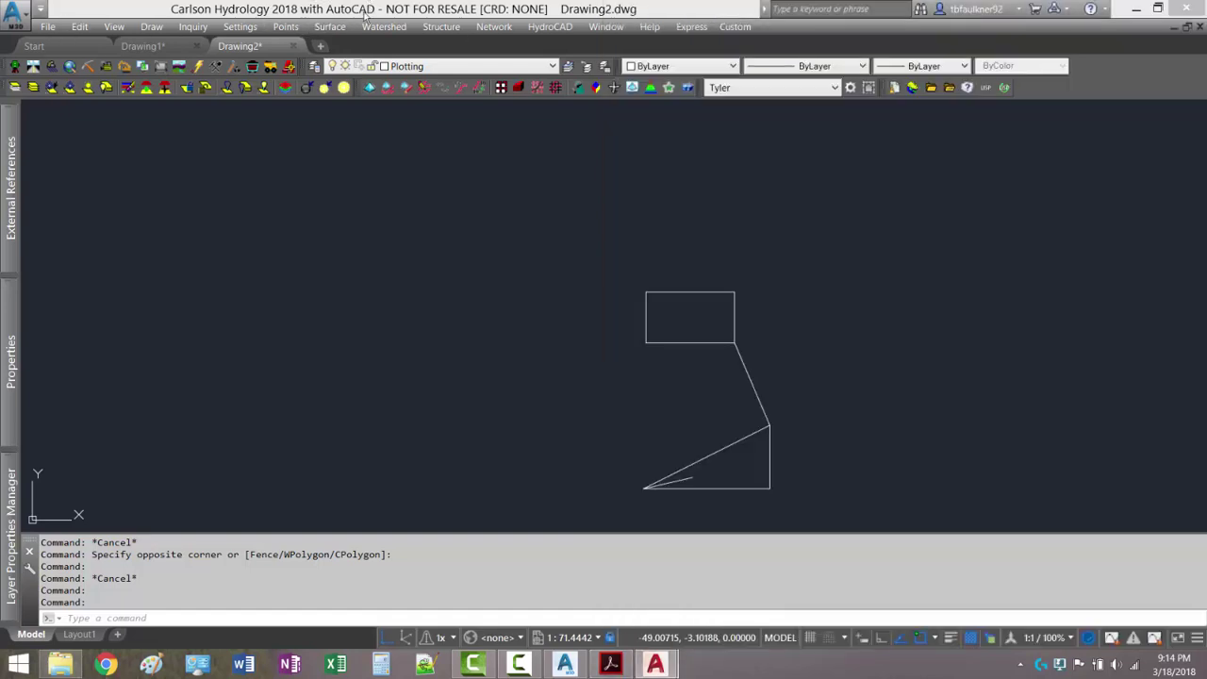
left_click_drag(366, 16, 0, 104)
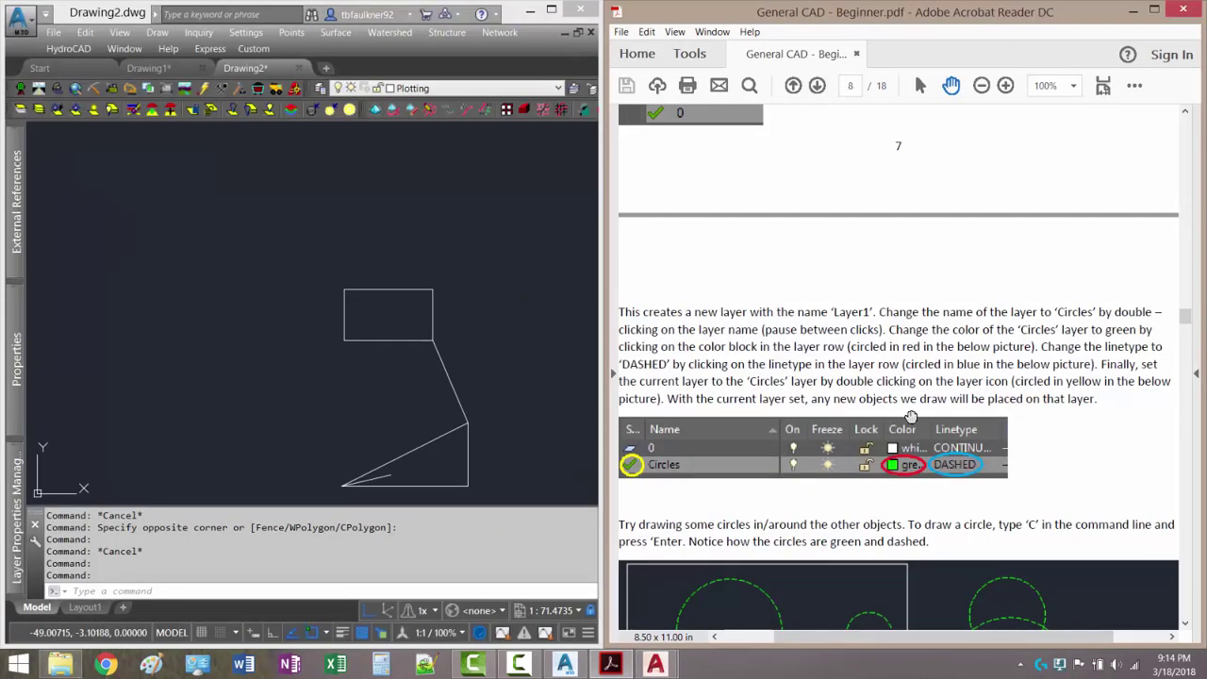
scroll(910, 416, "down", 2, "ctrl")
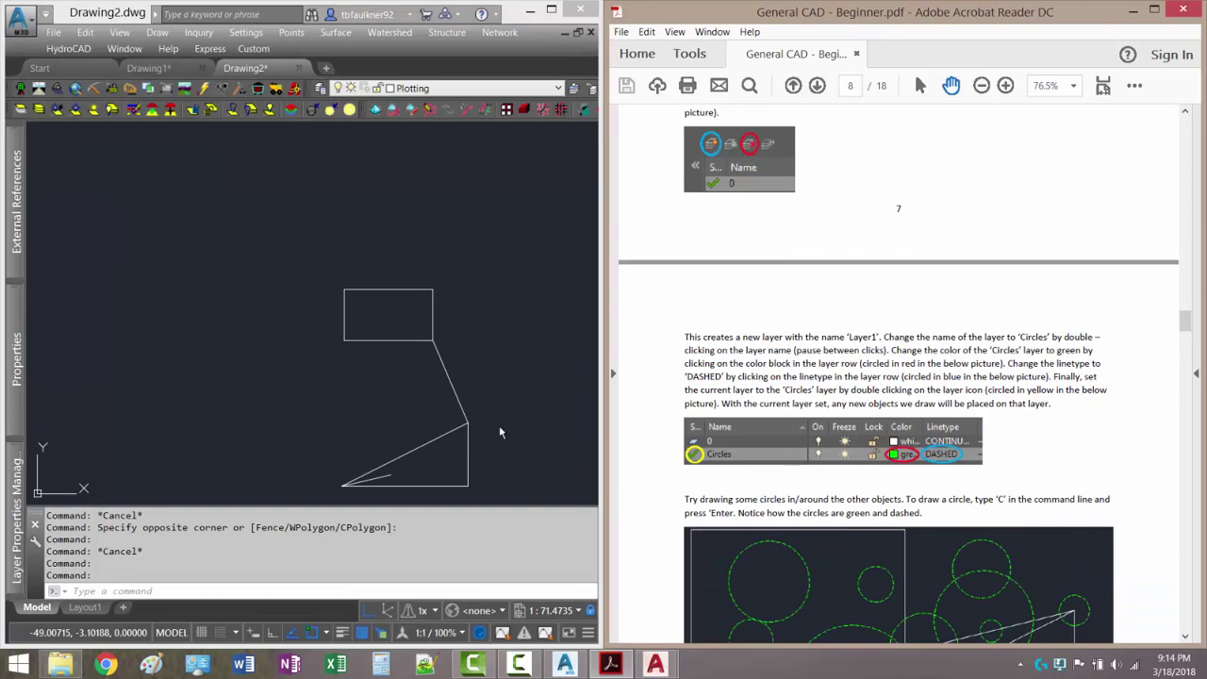
- Set the color of the Circles layer to green
mouse_move(21, 485)
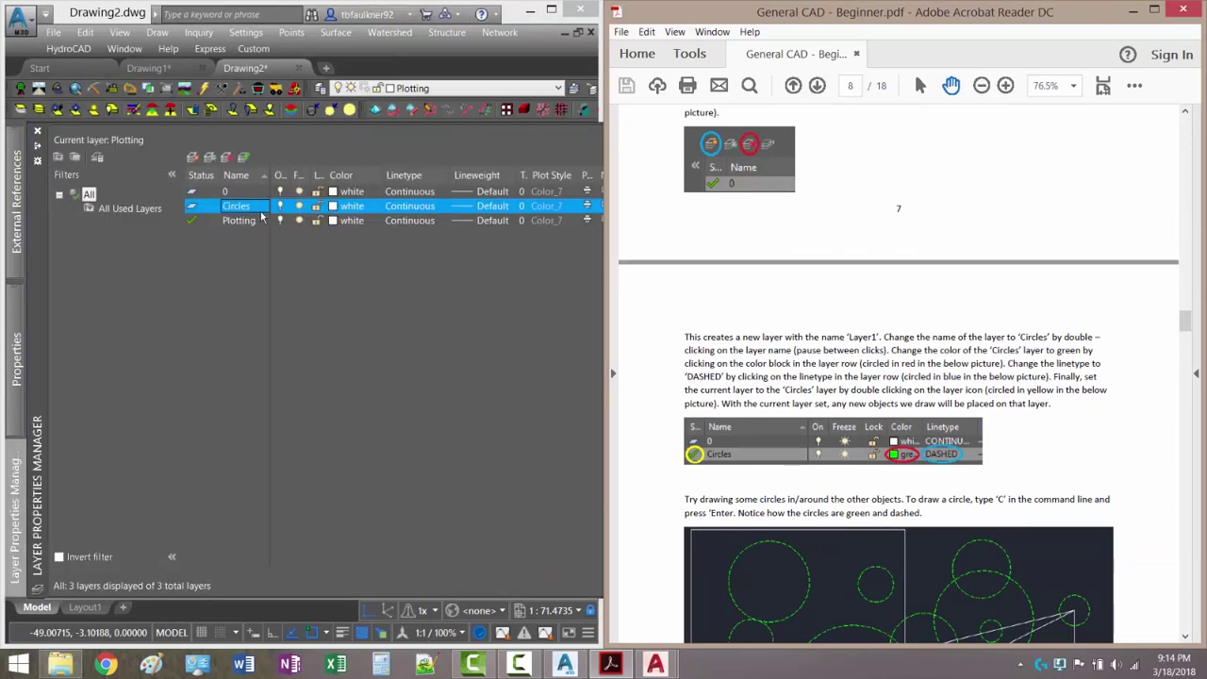
left_click(345, 208)
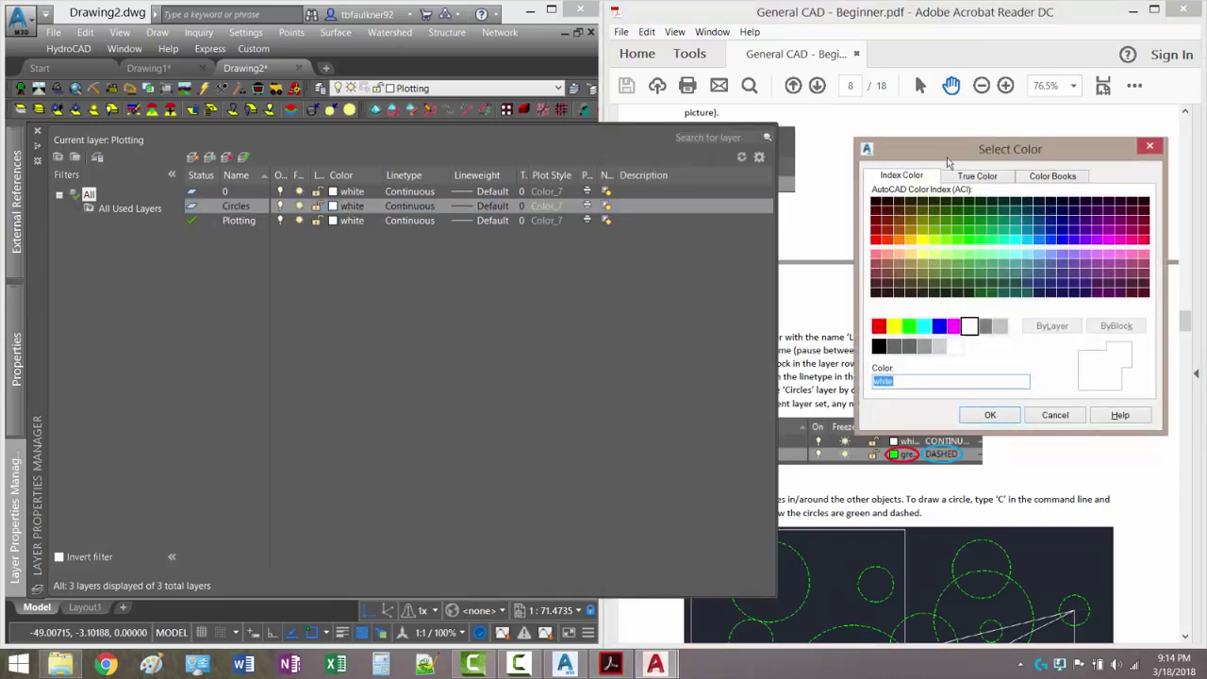
left_click_drag(953, 151, 354, 203)
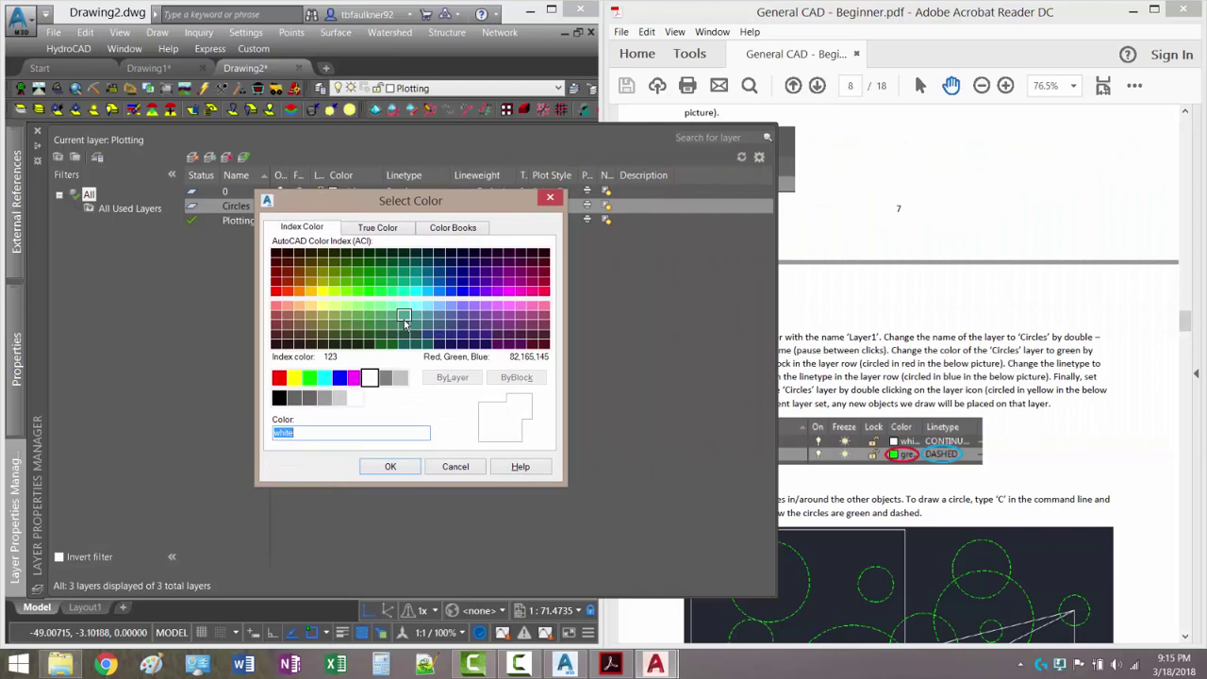
left_click(308, 378)
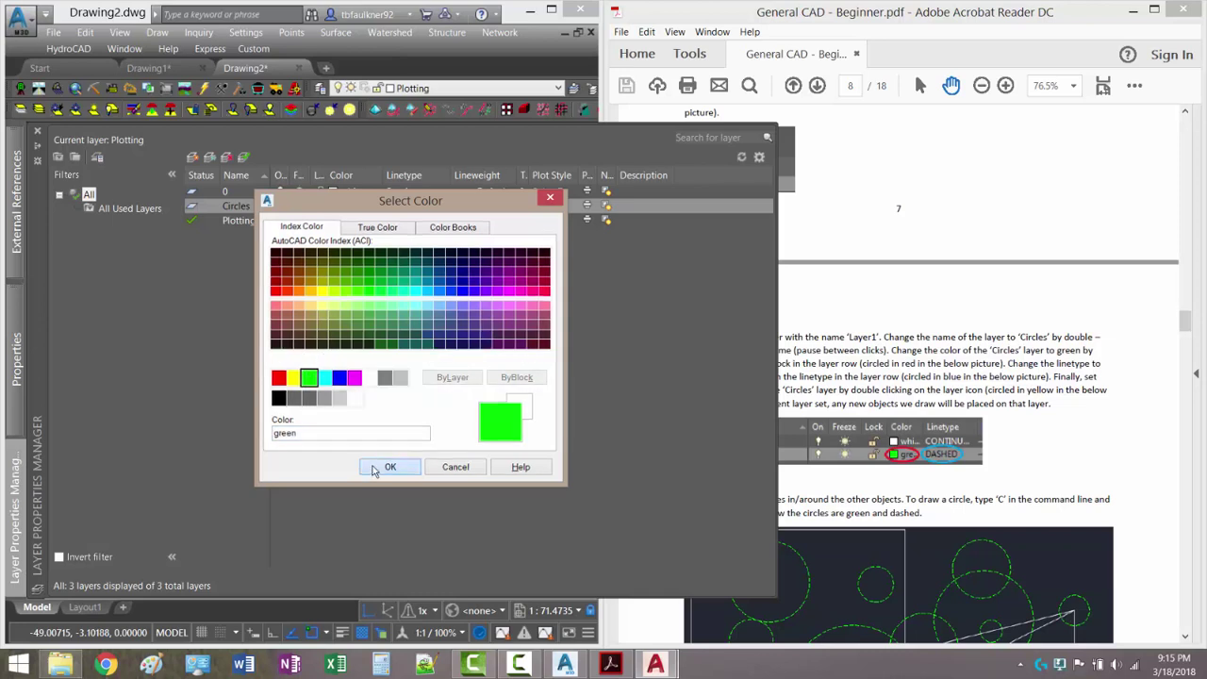
left_click(377, 467)
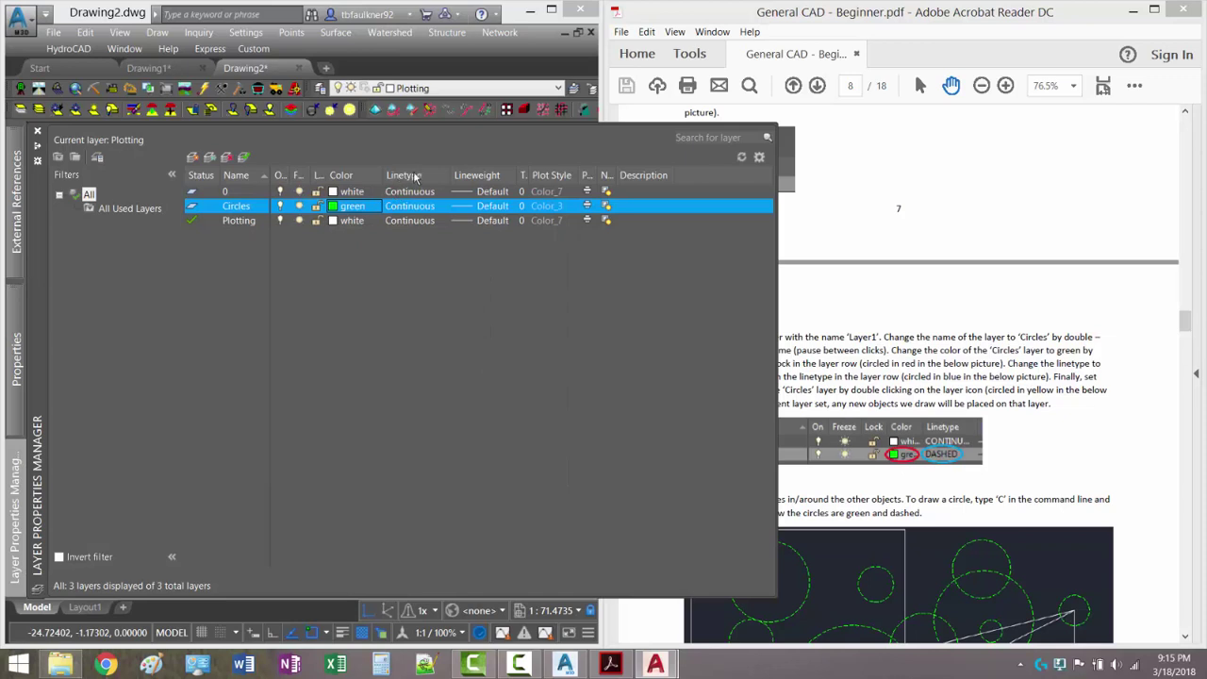
- Load the DASHED linetype from acad.lin while choosing the linetype for the Circles layer
left_click(397, 208)
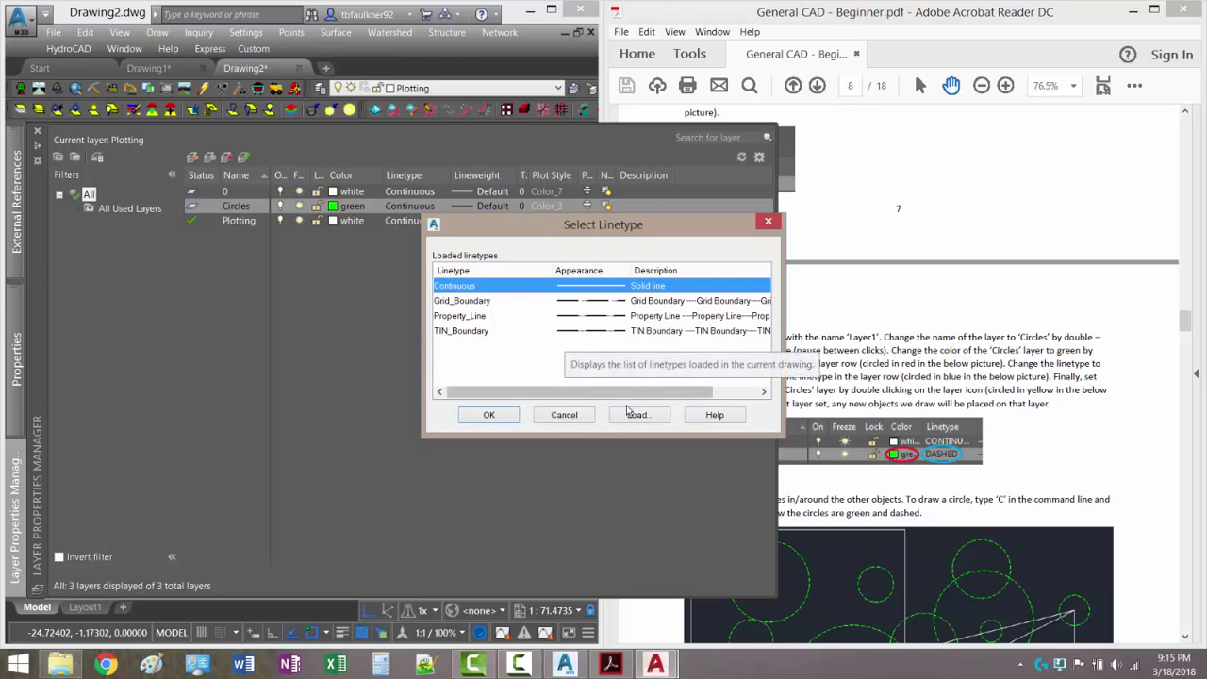
left_click(634, 415)
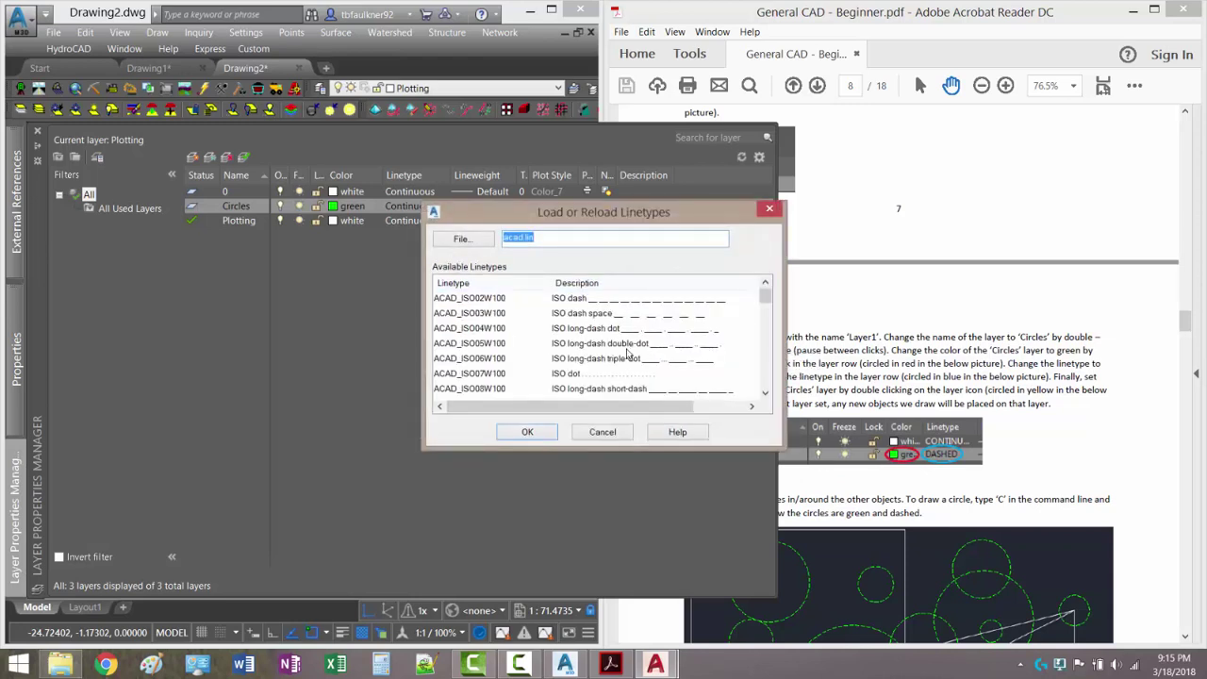
left_click(545, 345)
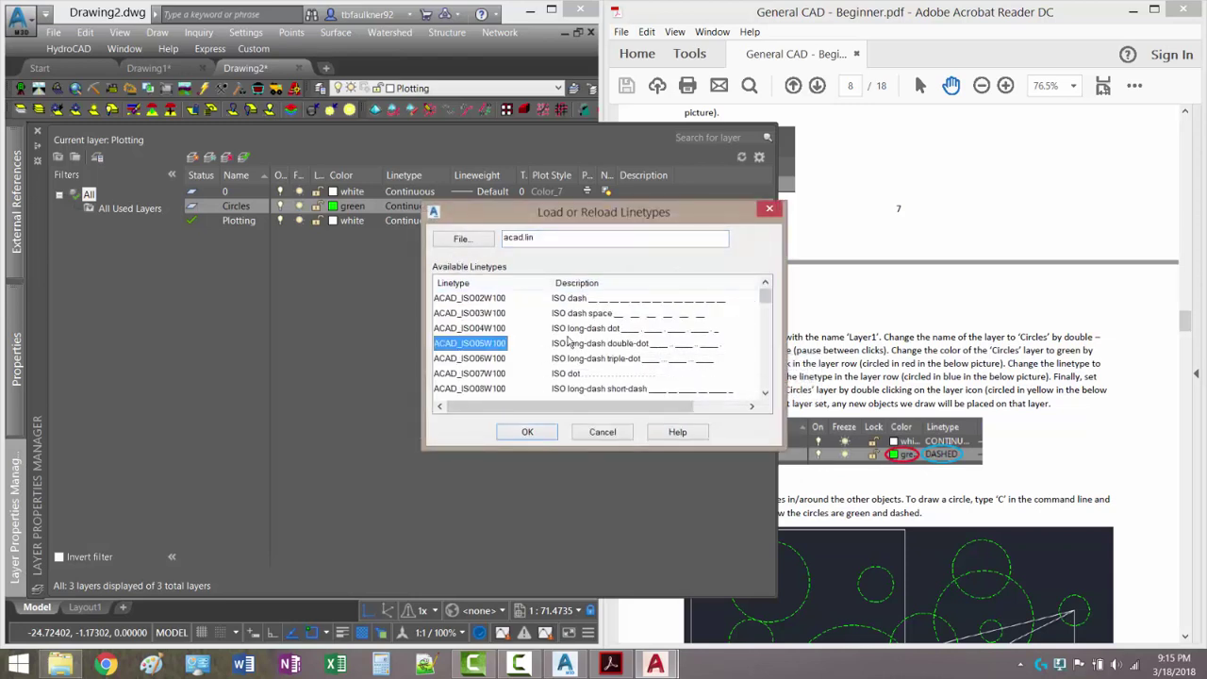
scroll(575, 345, "down", 5)
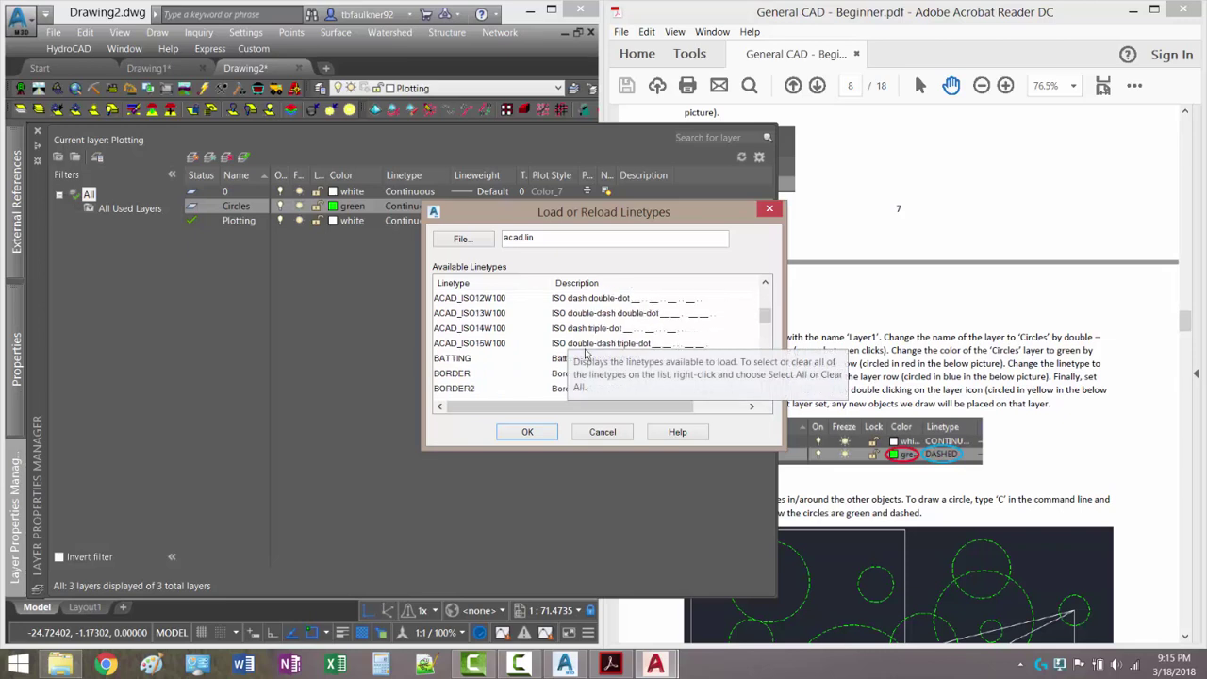
scroll(508, 388, "down", 2)
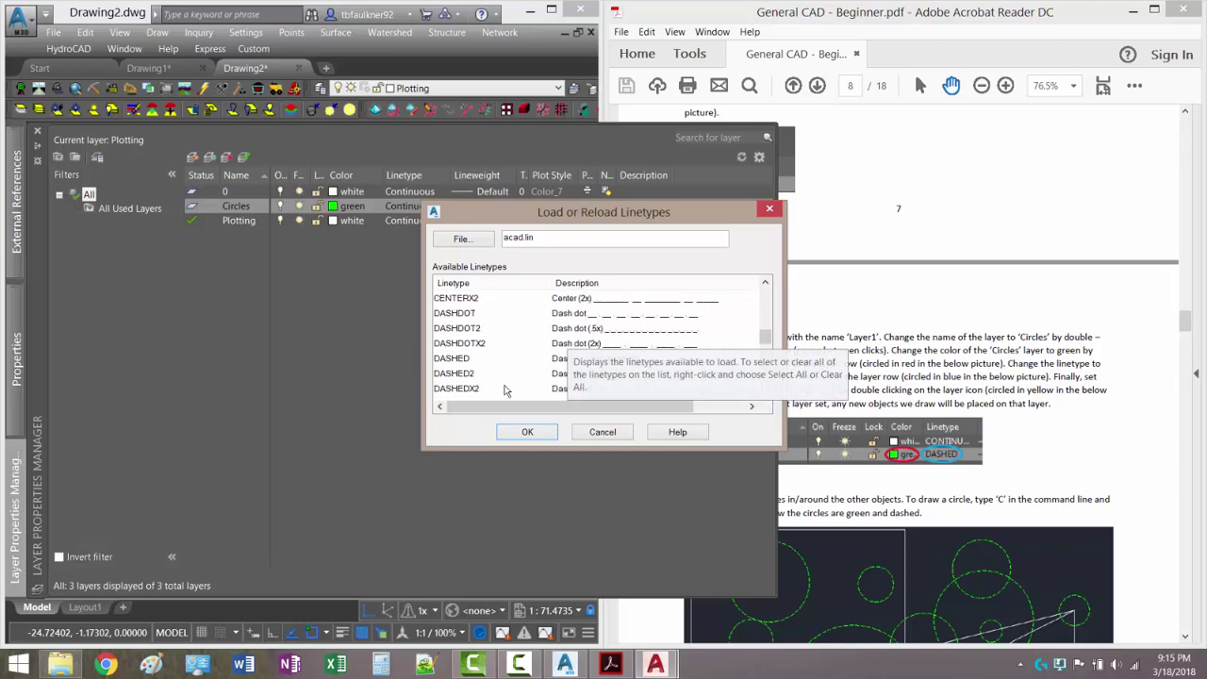
left_click(459, 364)
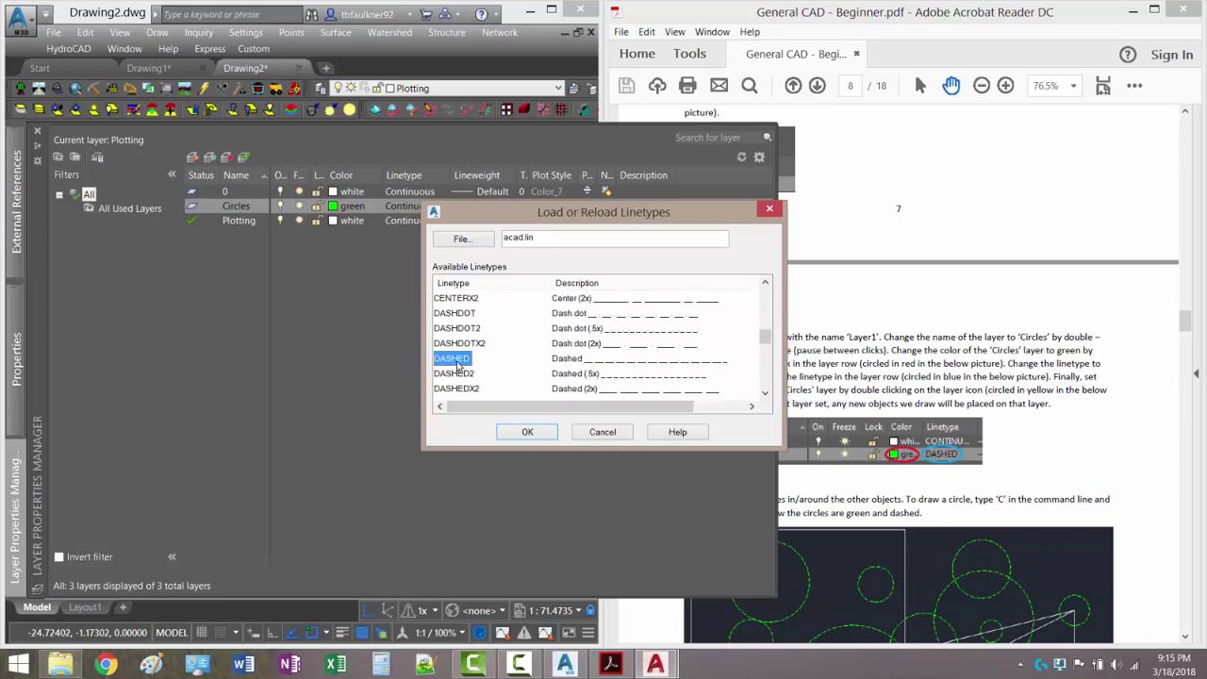
left_click(527, 431)
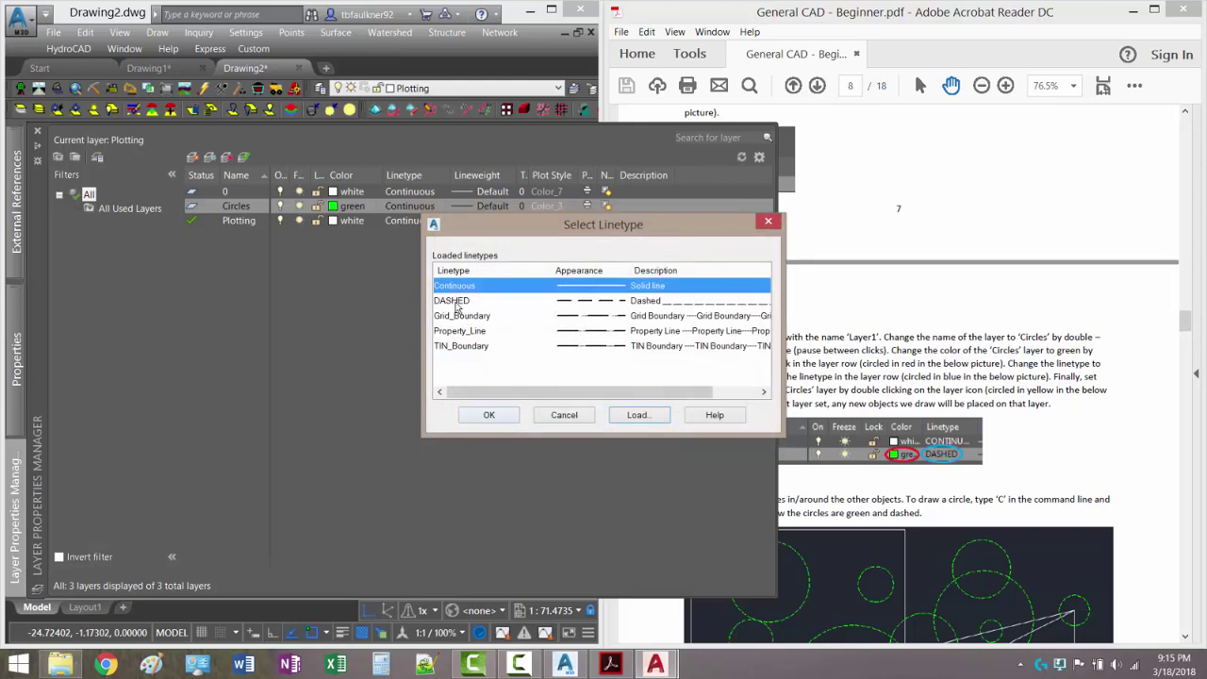
- Assign the DASHED linetype to the Circles layer and make Circles the current layer
left_click(465, 304)
left_click(487, 415)
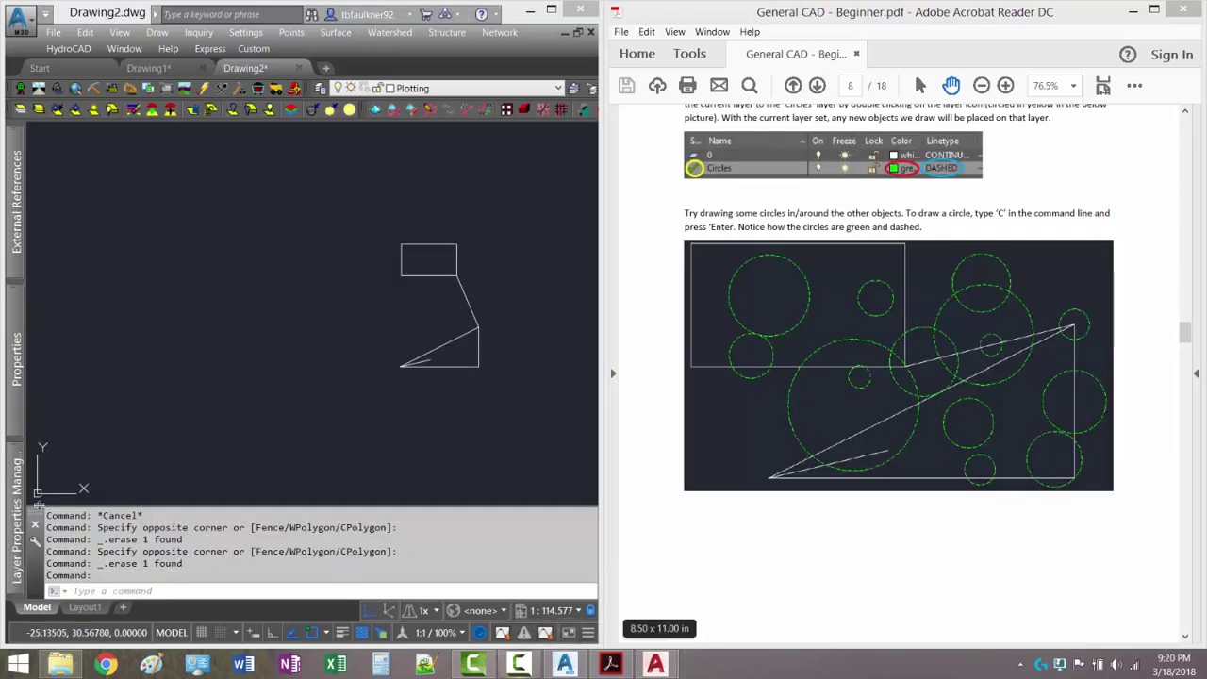
mouse_move(36, 490)
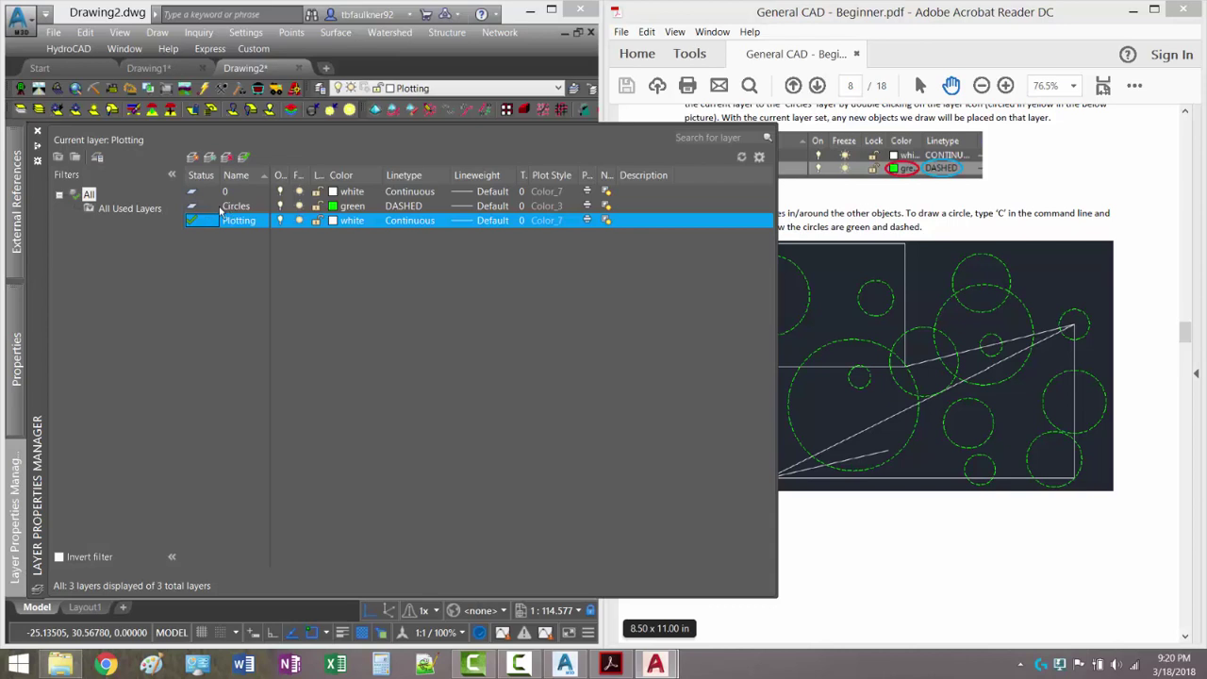
double_click(191, 208)
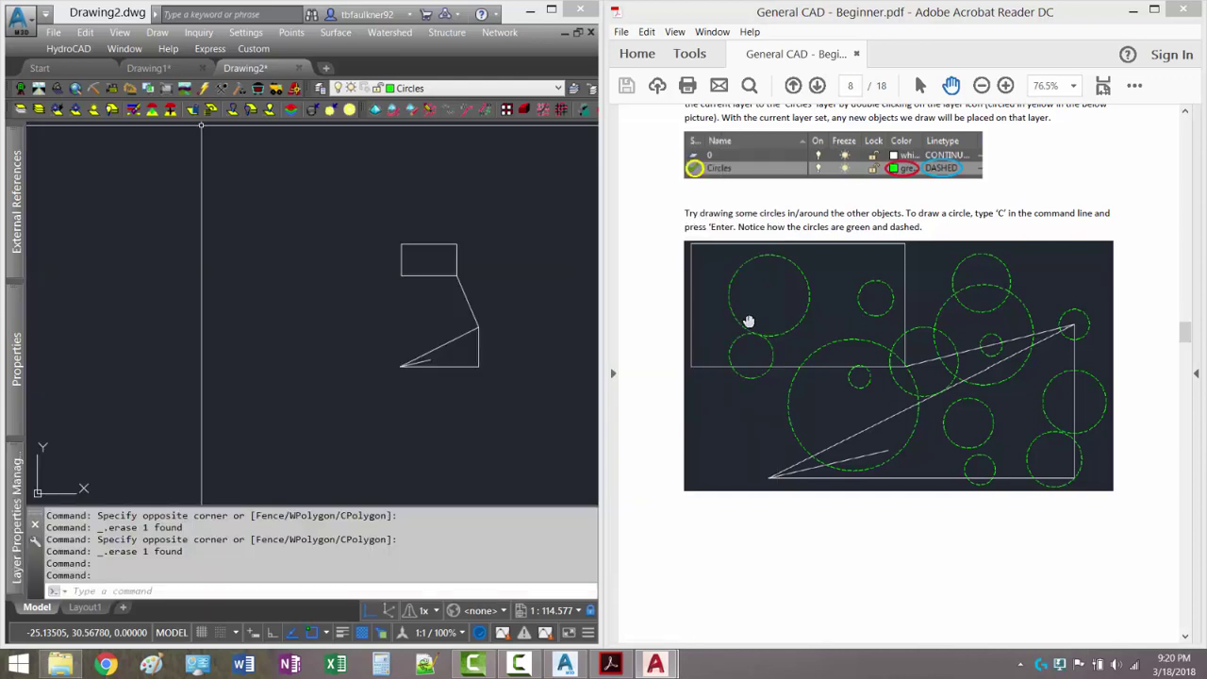
- Draw a circle with a radius of about 2.26 just below the rectangle
left_click(466, 304)
left_click(428, 300)
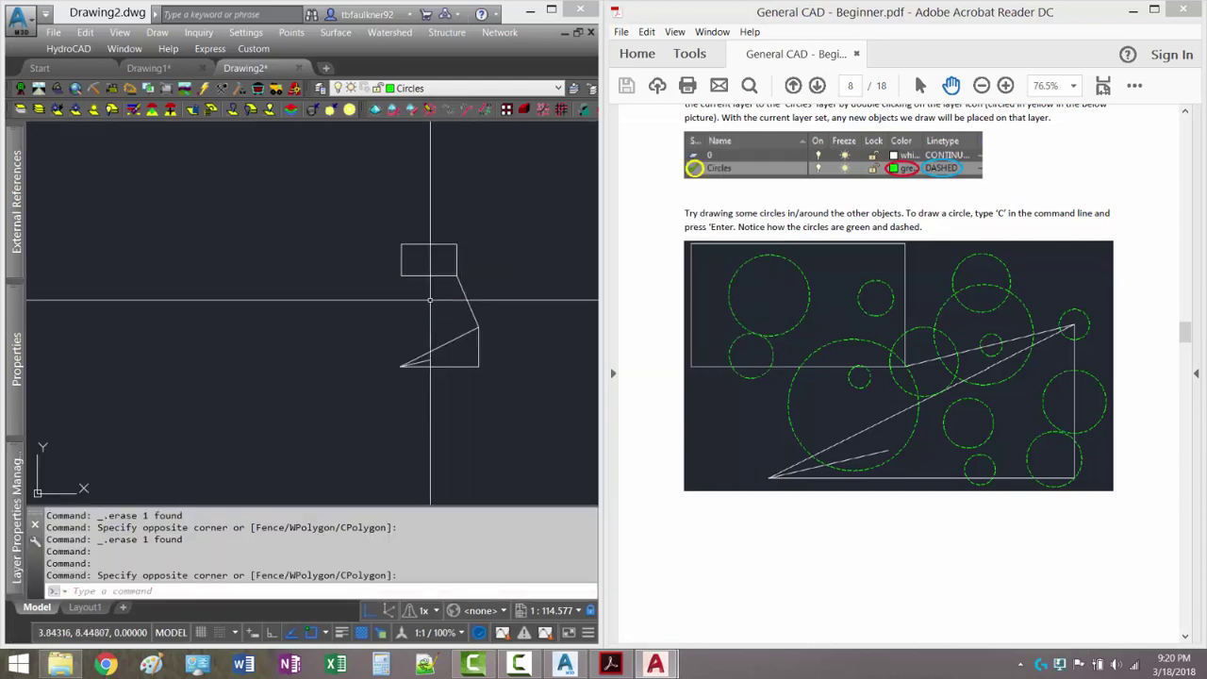
left_click(154, 33)
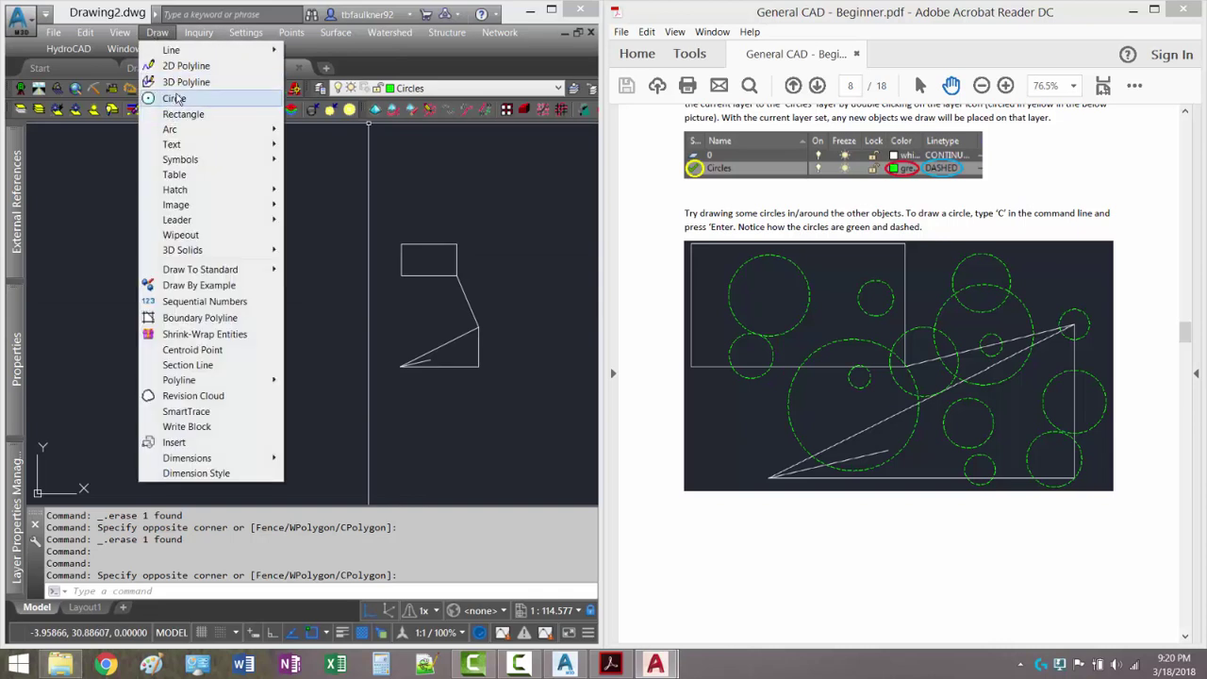
left_click(175, 99)
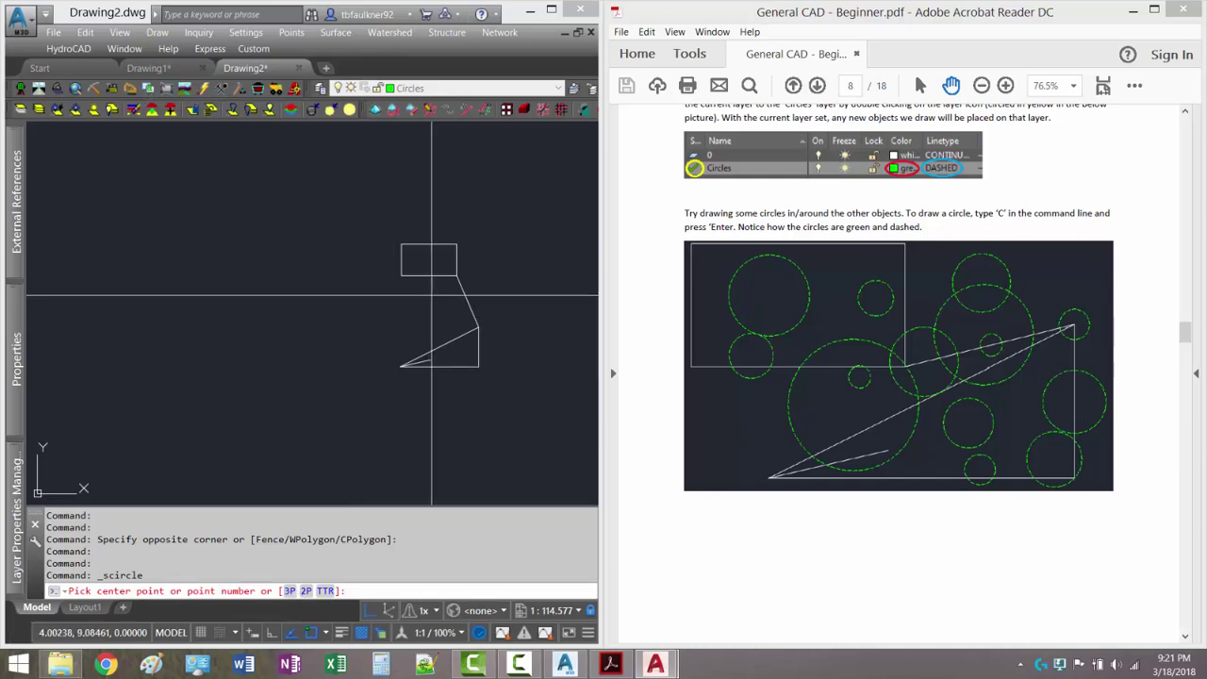
left_click(430, 295)
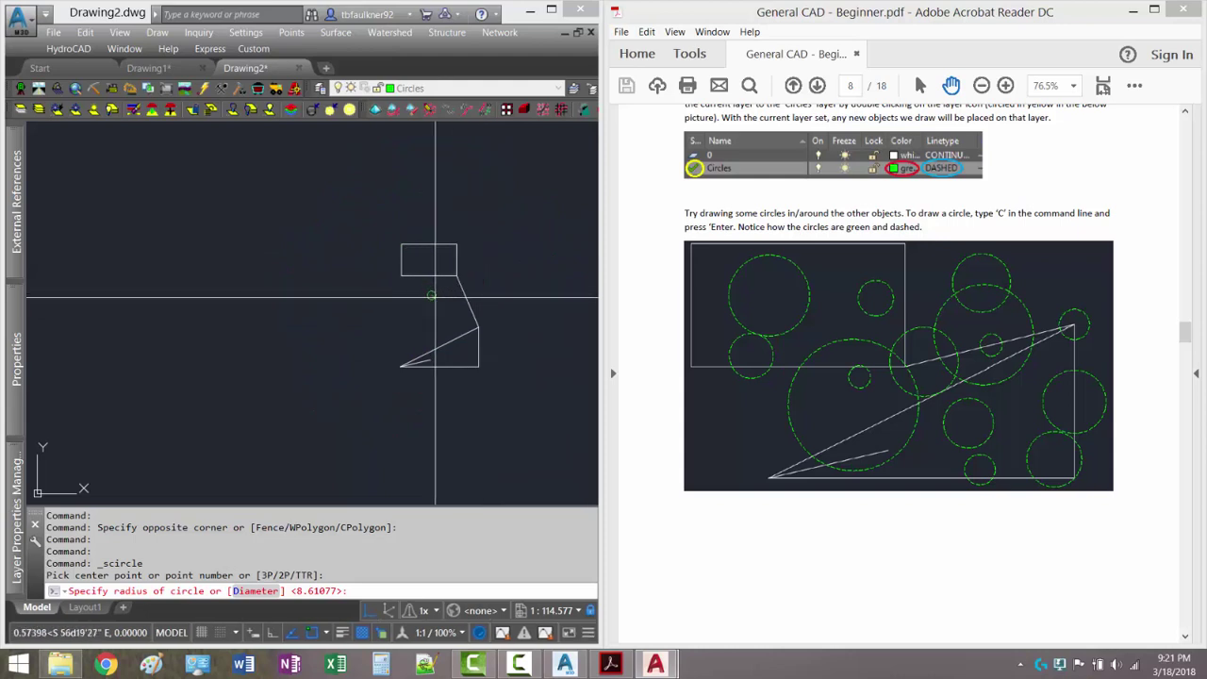
scroll(436, 299, "up", 4)
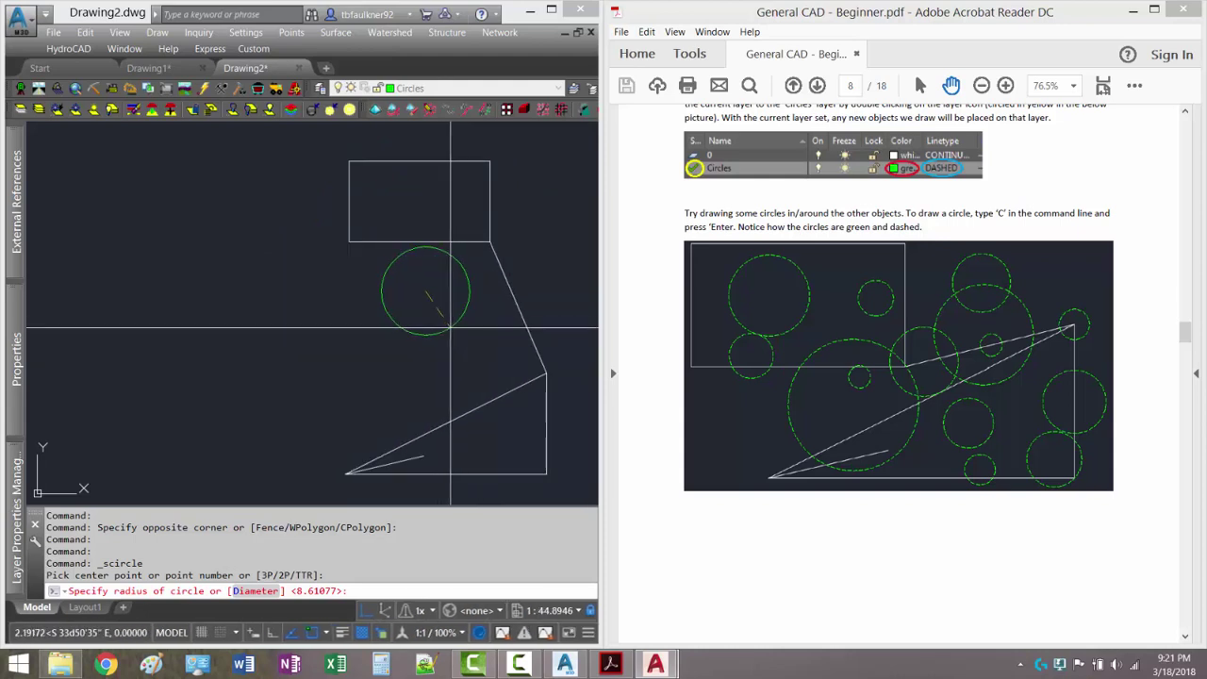
left_click(460, 337)
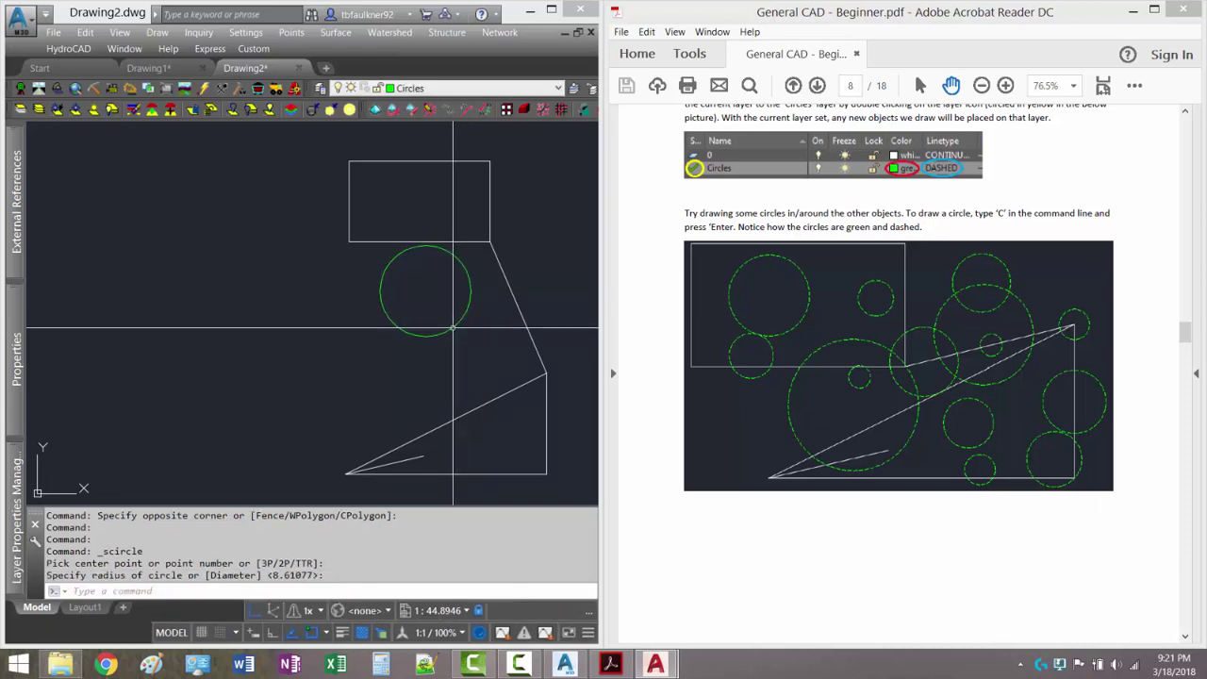
scroll(396, 334, "down", 3)
middle_click_drag(351, 334, 336, 331)
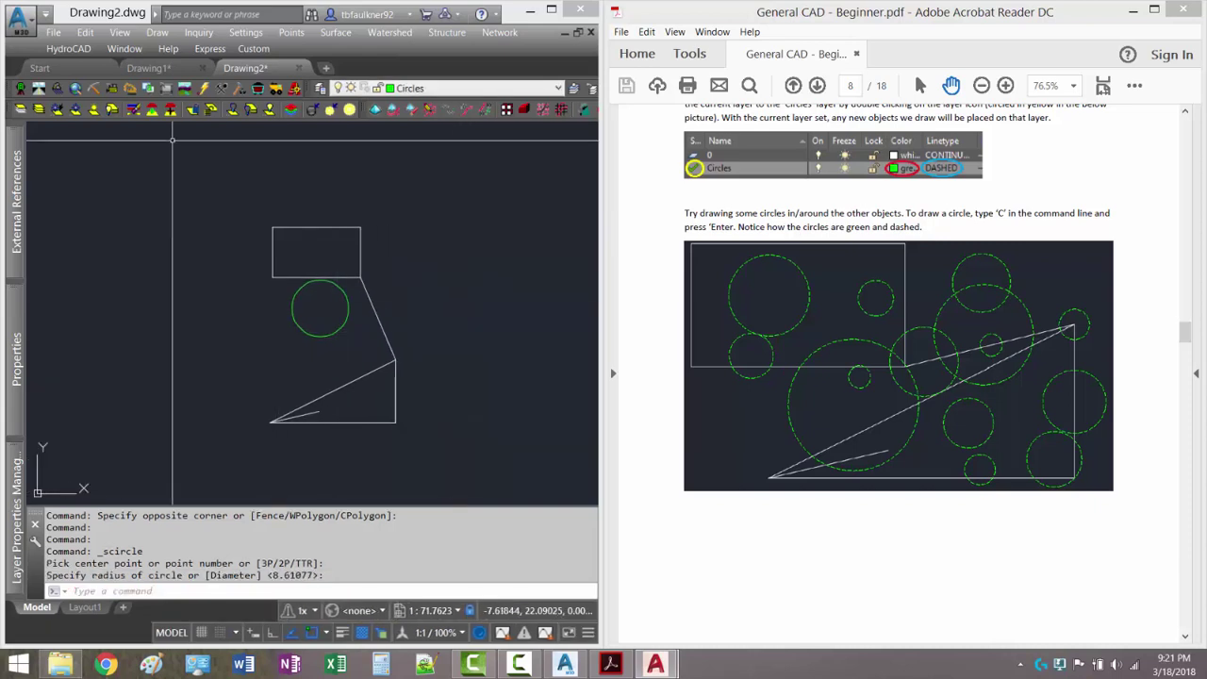
- Draw a second, larger circle to the right of the rectangle, reaching close to its right edge
left_click(156, 32)
left_click(174, 98)
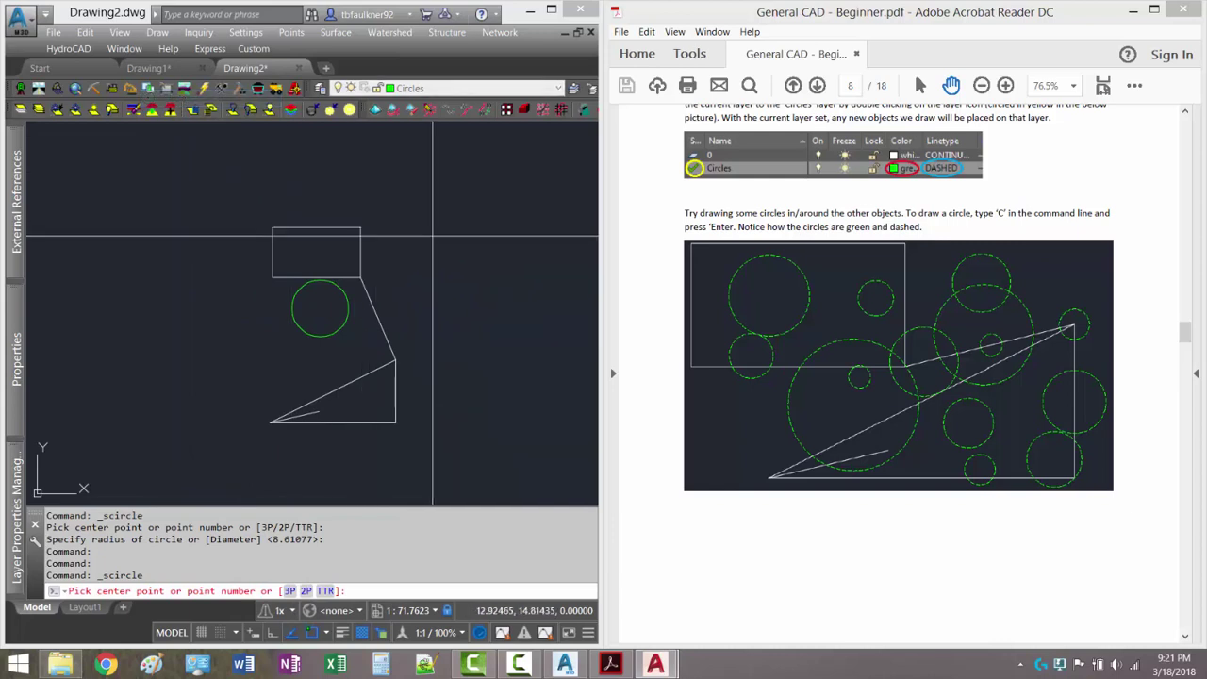
left_click(433, 236)
left_click(478, 289)
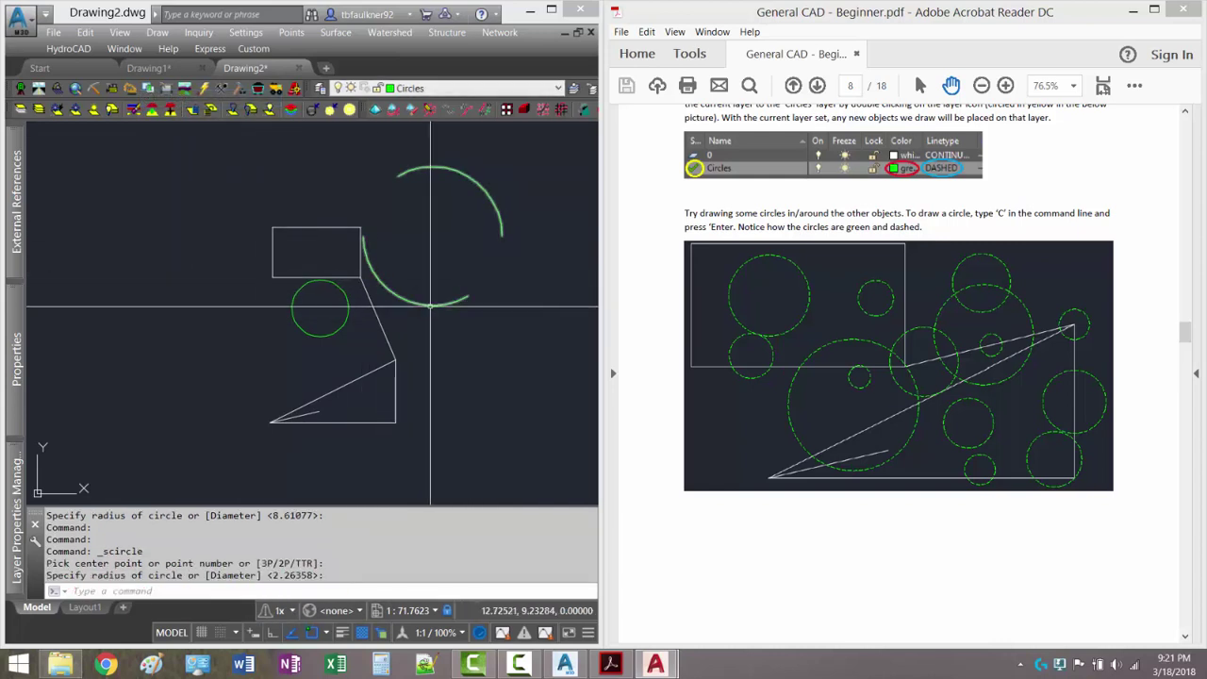
- Select both circles and set their linetype scale to 0.5
left_click(431, 306)
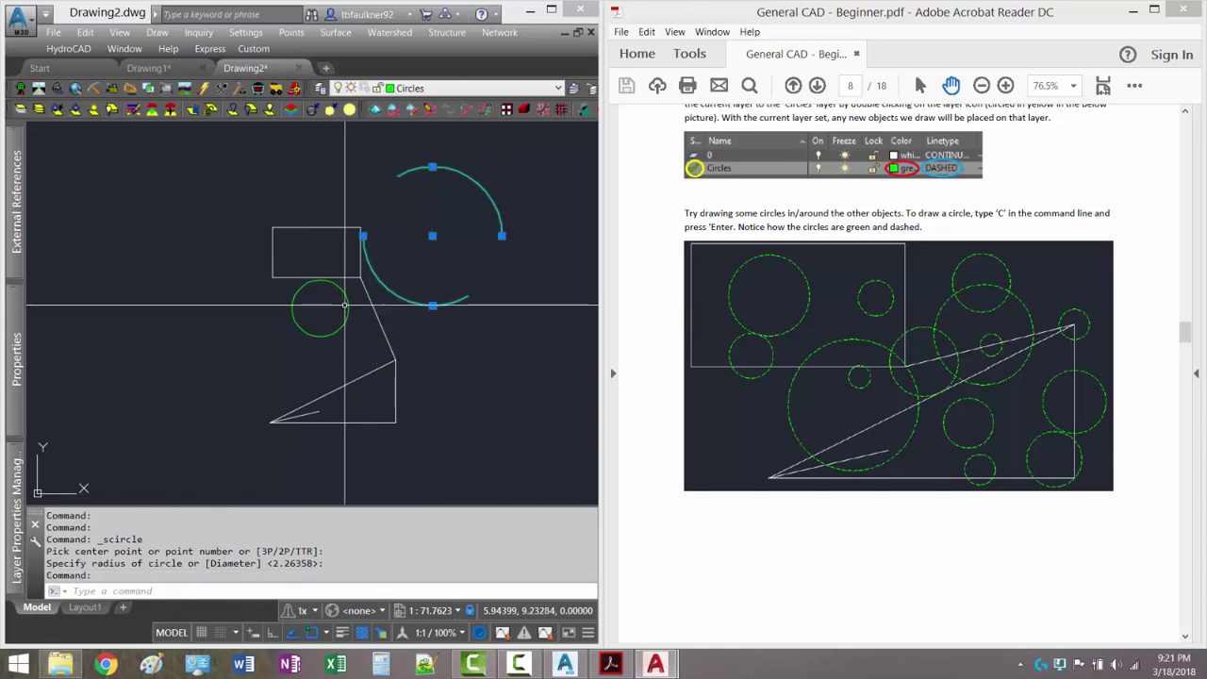
left_click(341, 289)
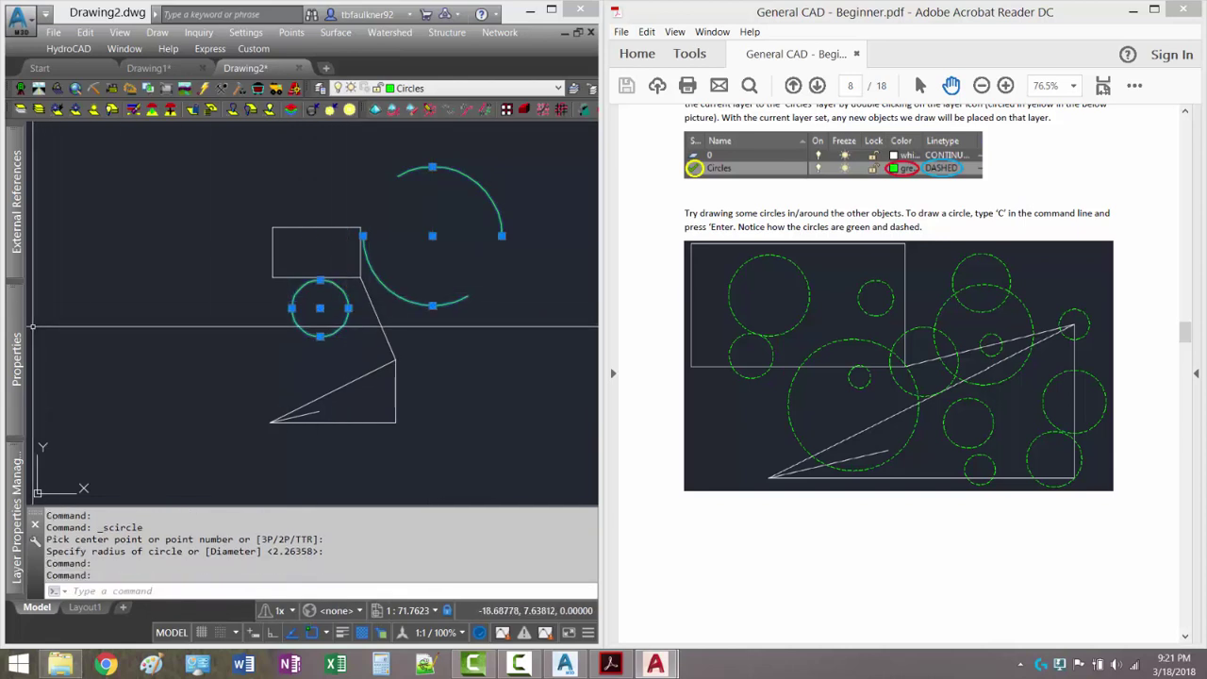
mouse_move(12, 338)
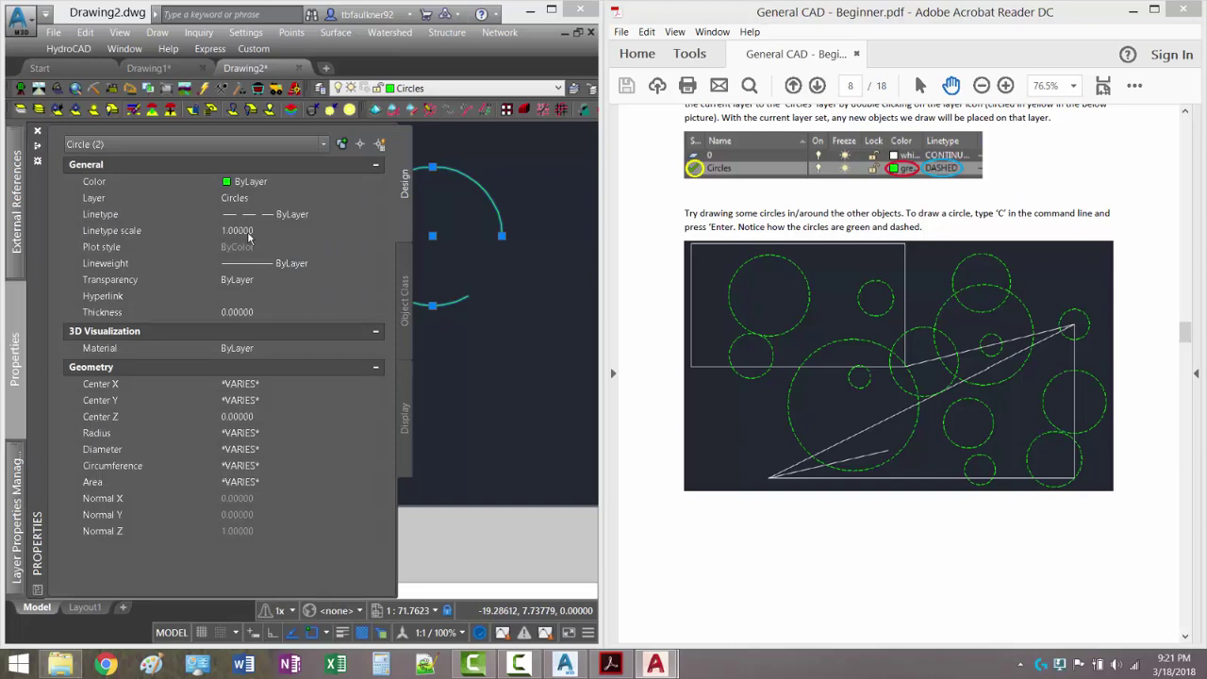
scroll(556, 318, "down", 2)
middle_click_drag(525, 321, 641, 320)
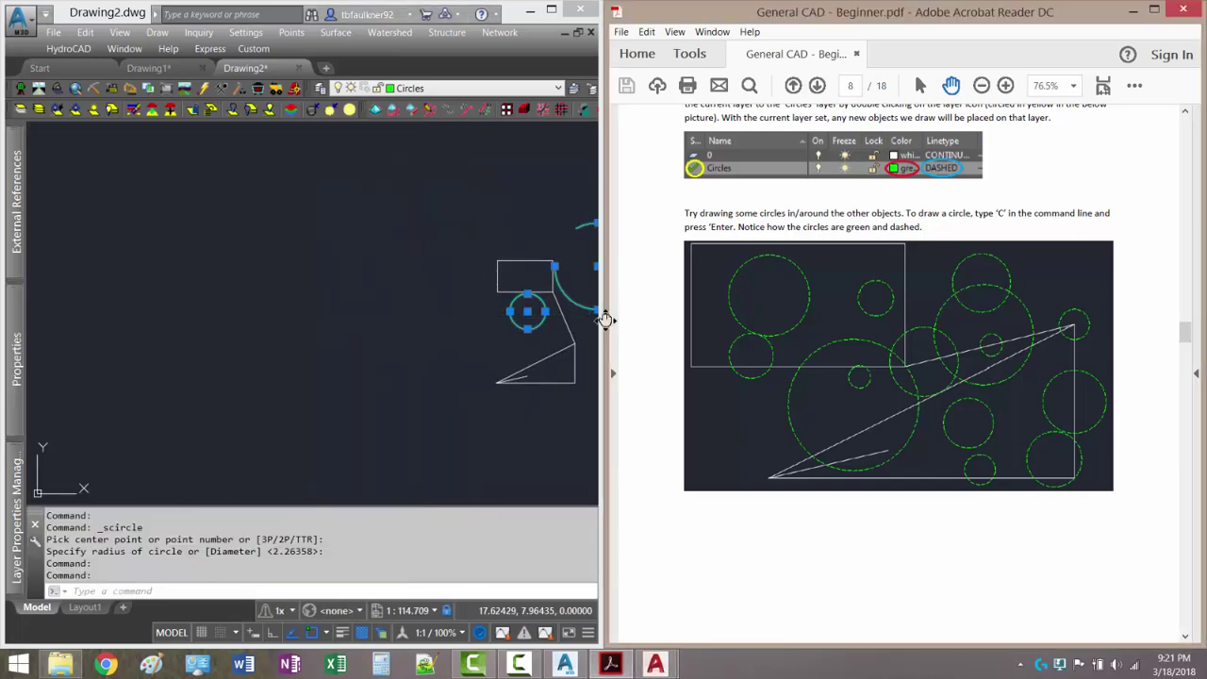
middle_click_drag(541, 308, 395, 334)
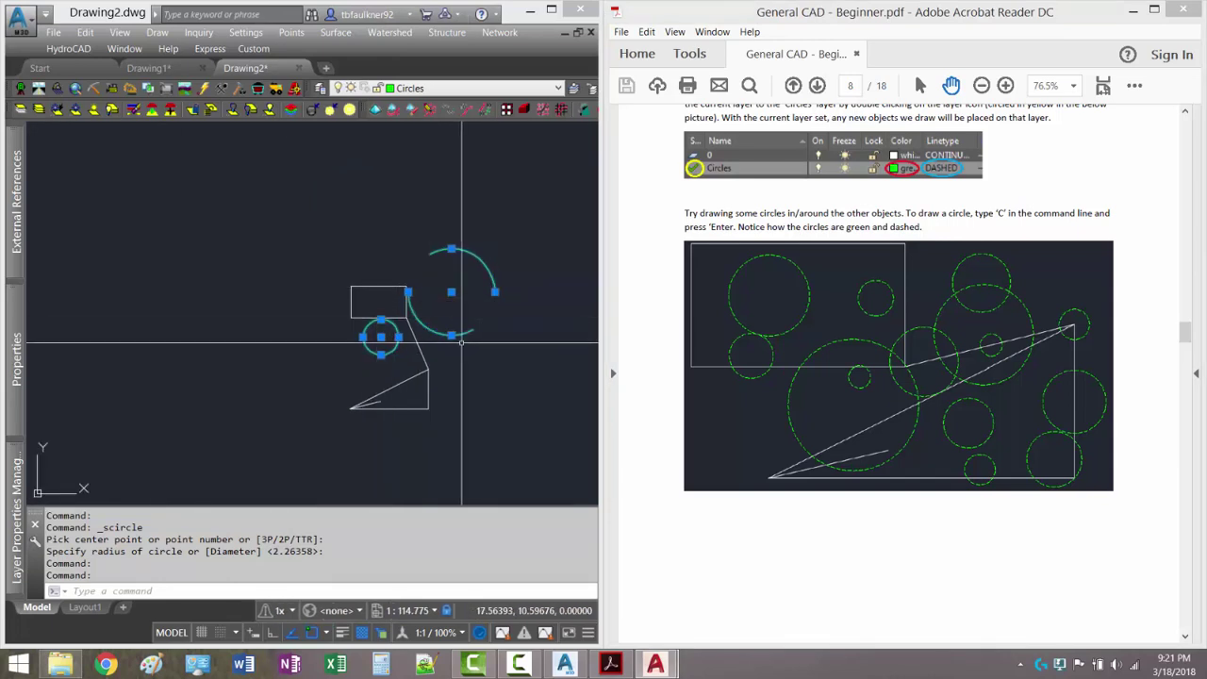
mouse_move(16, 358)
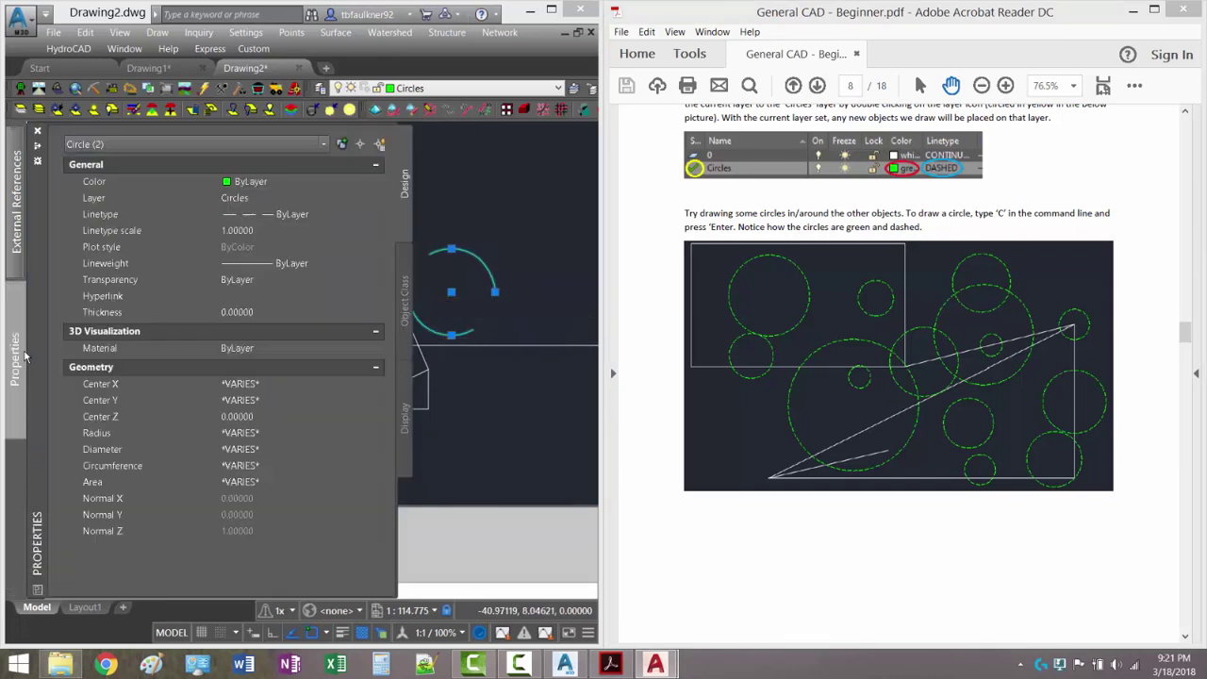
left_click(268, 230)
type(".5")
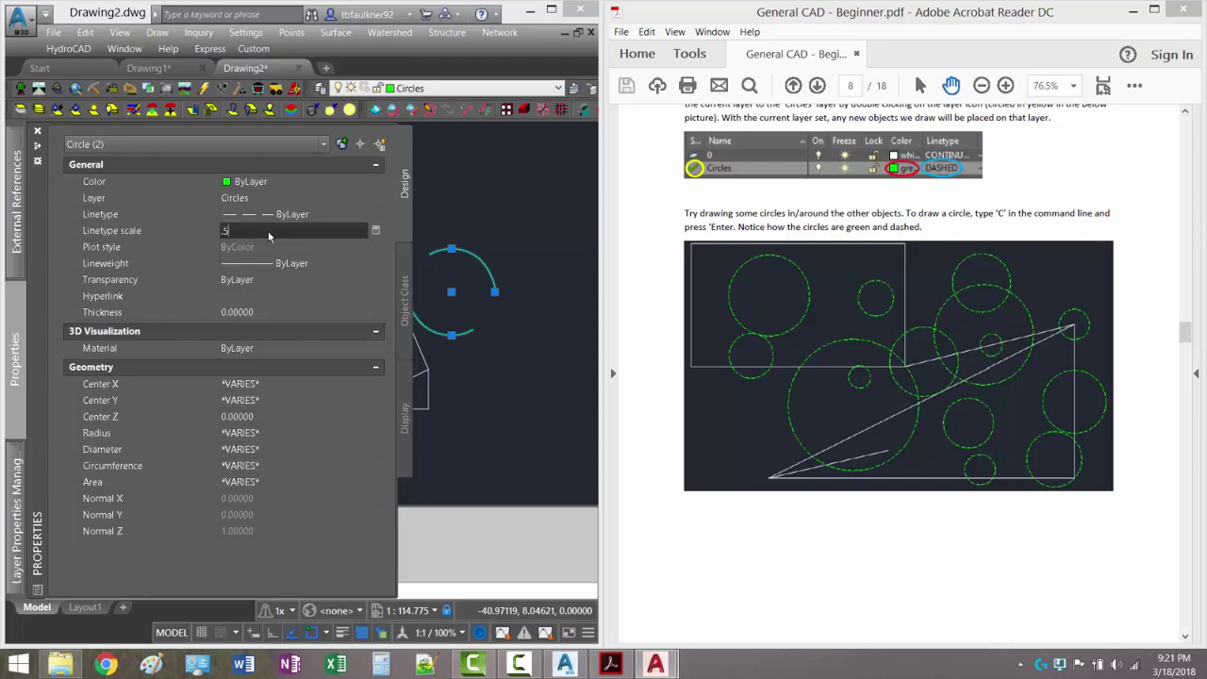
key("Return")
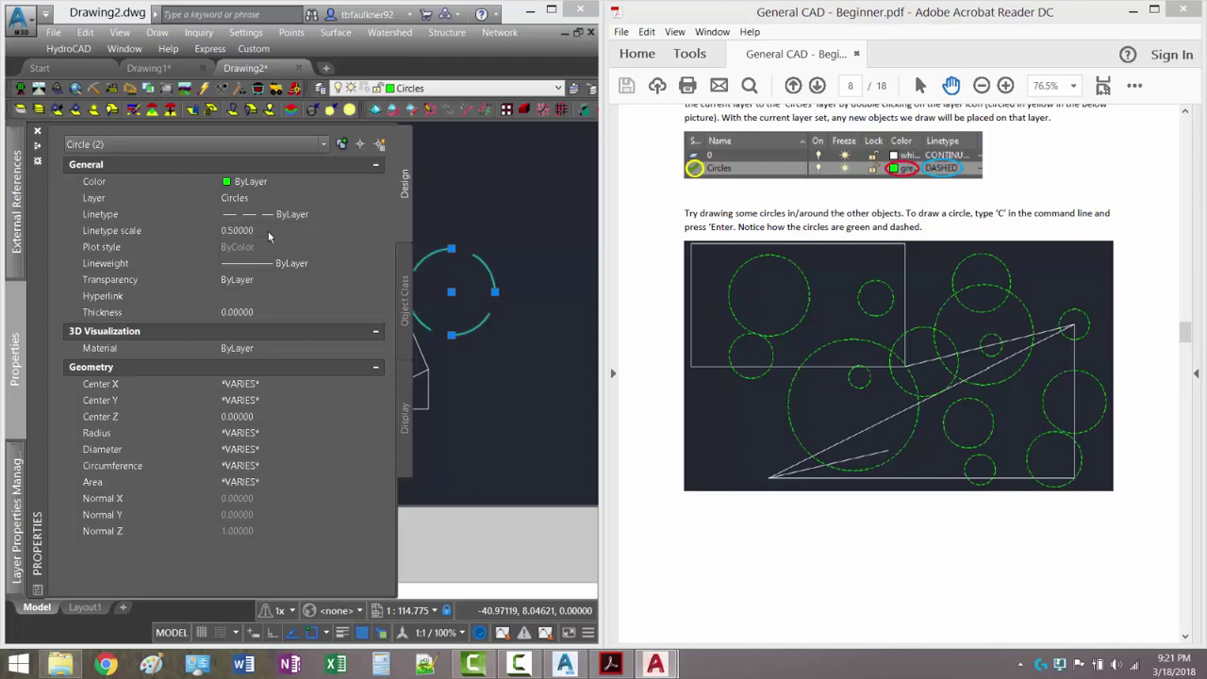
- Set the linetype scale of both circles to 0.1 and clear the selection
left_click(267, 230)
type(".")
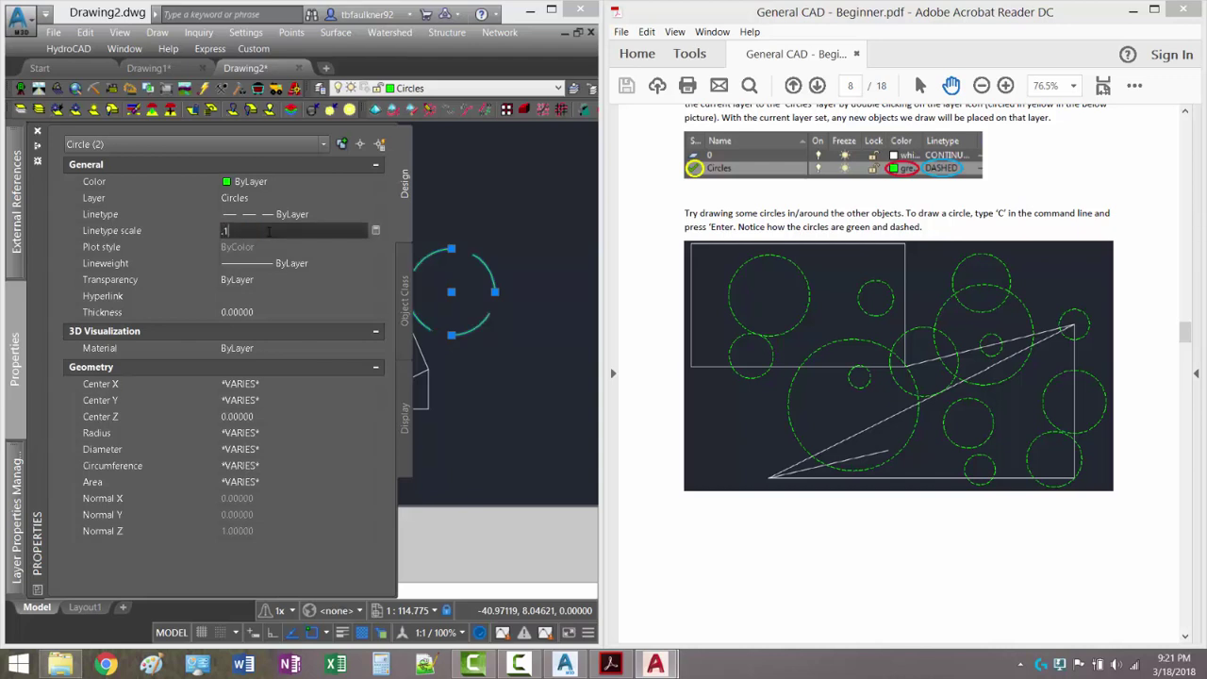
type("1")
key("Return")
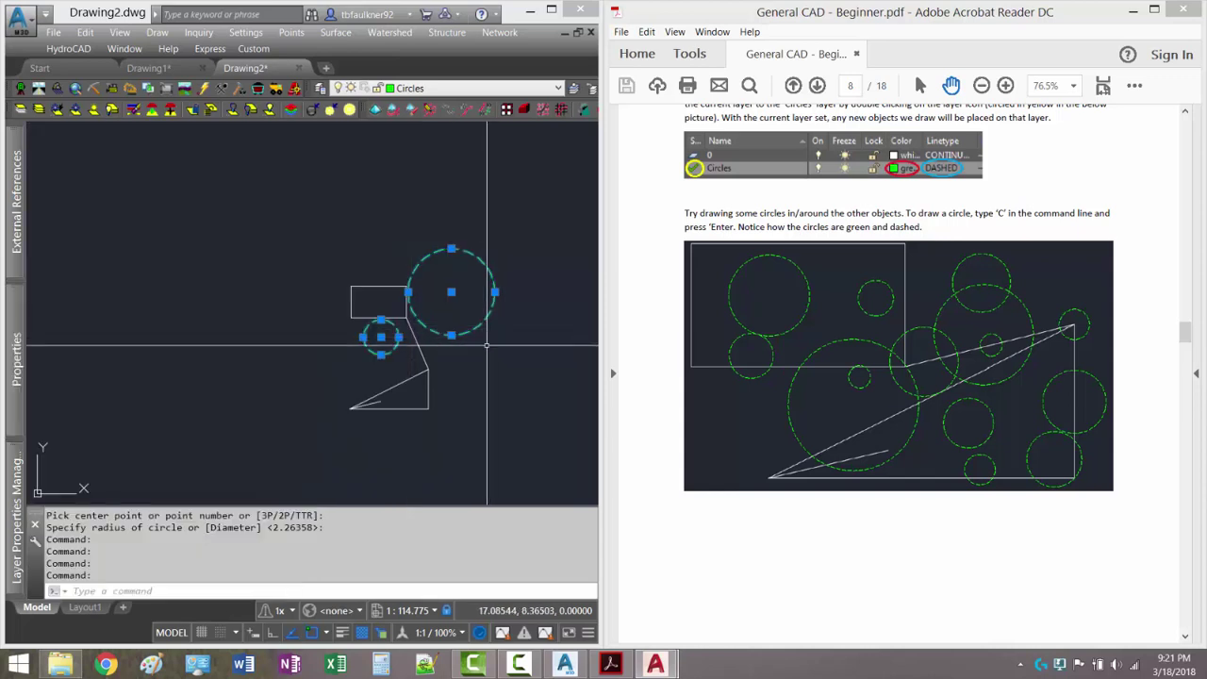
scroll(489, 304, "up", 3)
key("Escape")
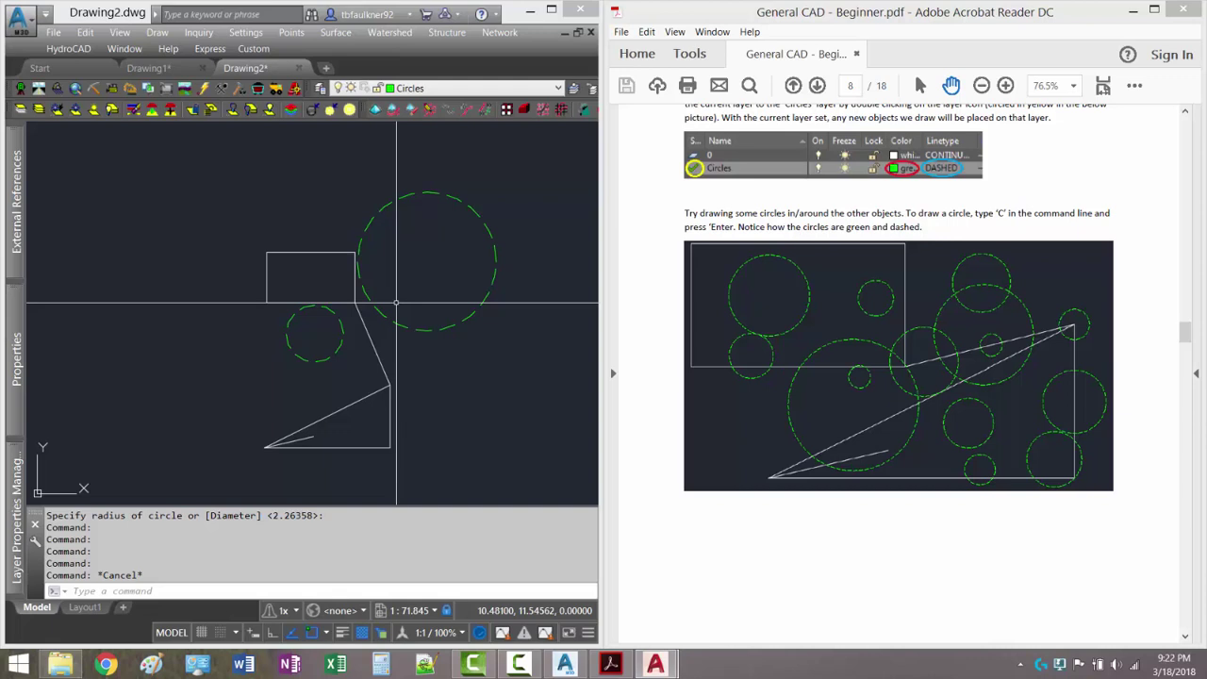
- Consult page 9 of the PDF guide on turning off and freezing layers, and make layer 0 current in the drawing
left_click(887, 222)
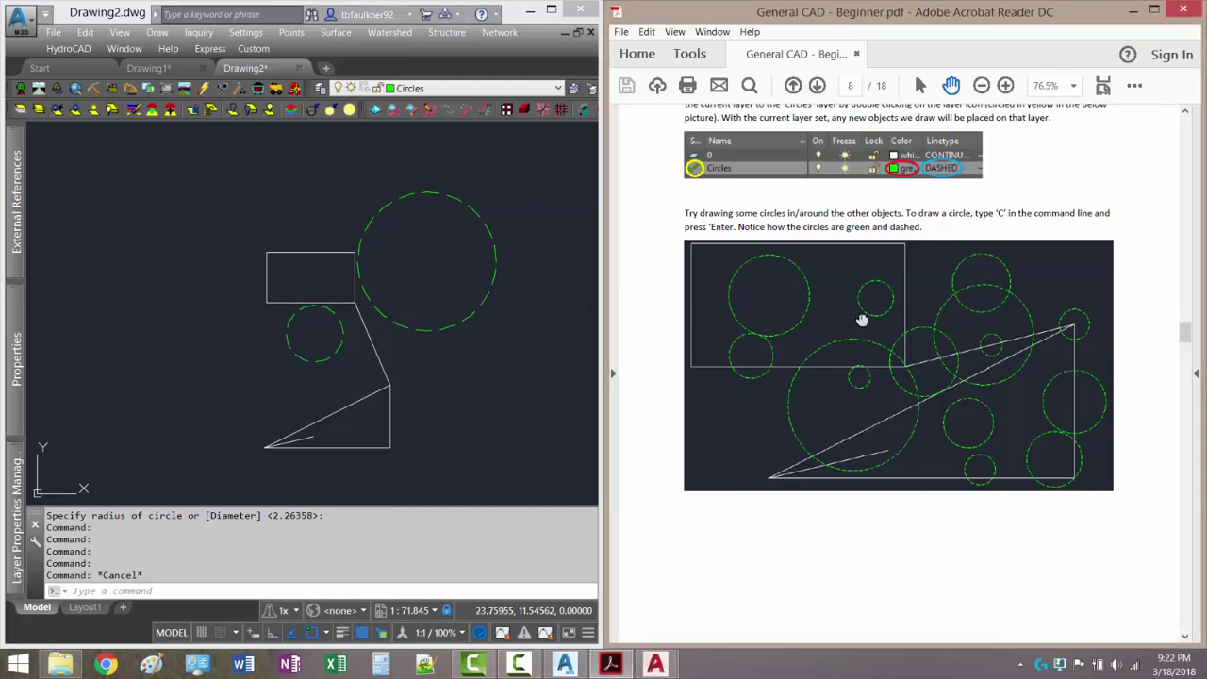
scroll(861, 320, "down", 10)
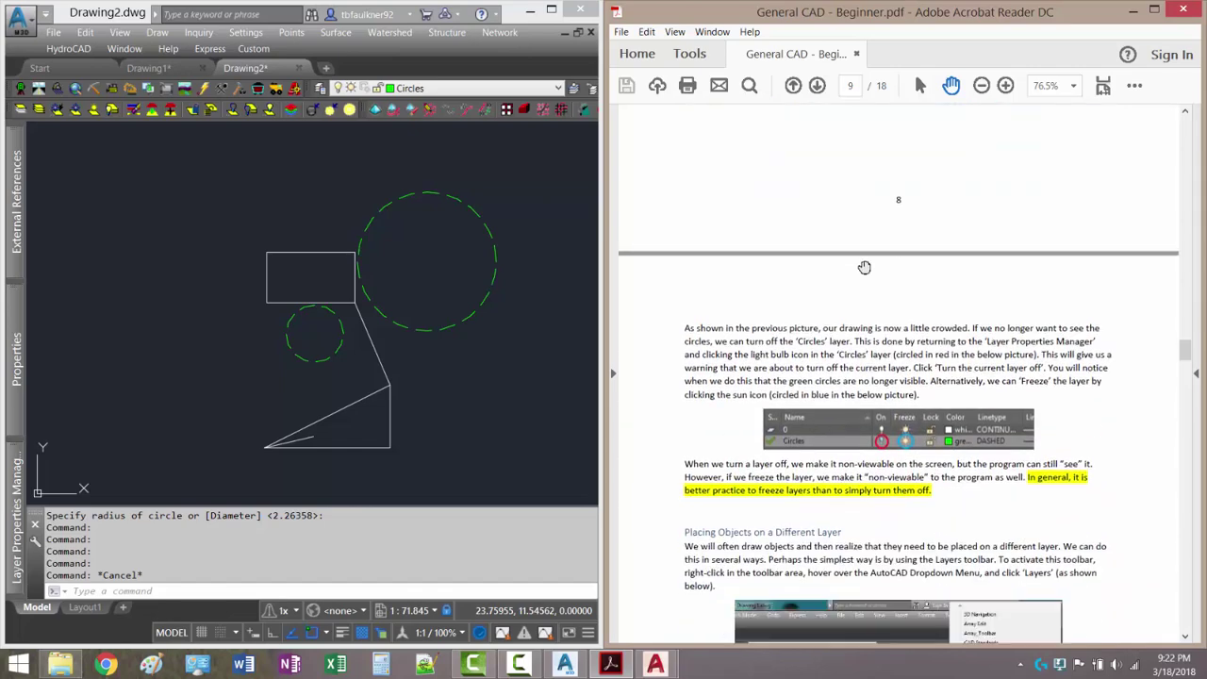
scroll(863, 266, "down", 1)
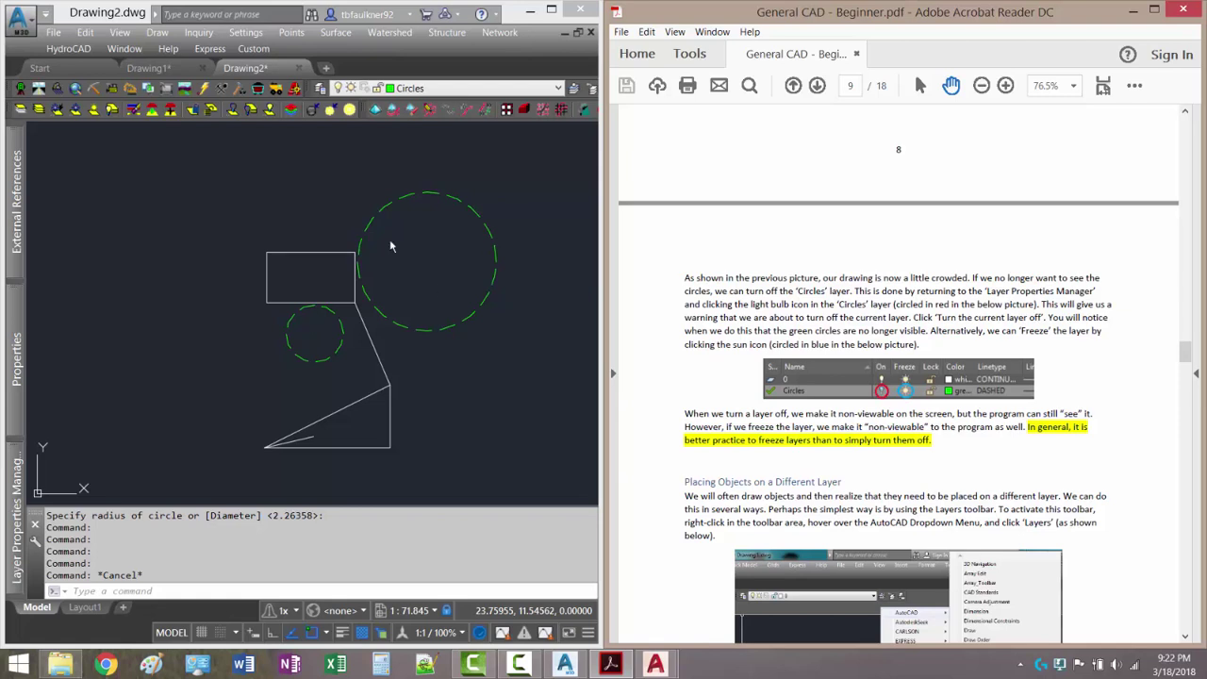
mouse_move(16, 472)
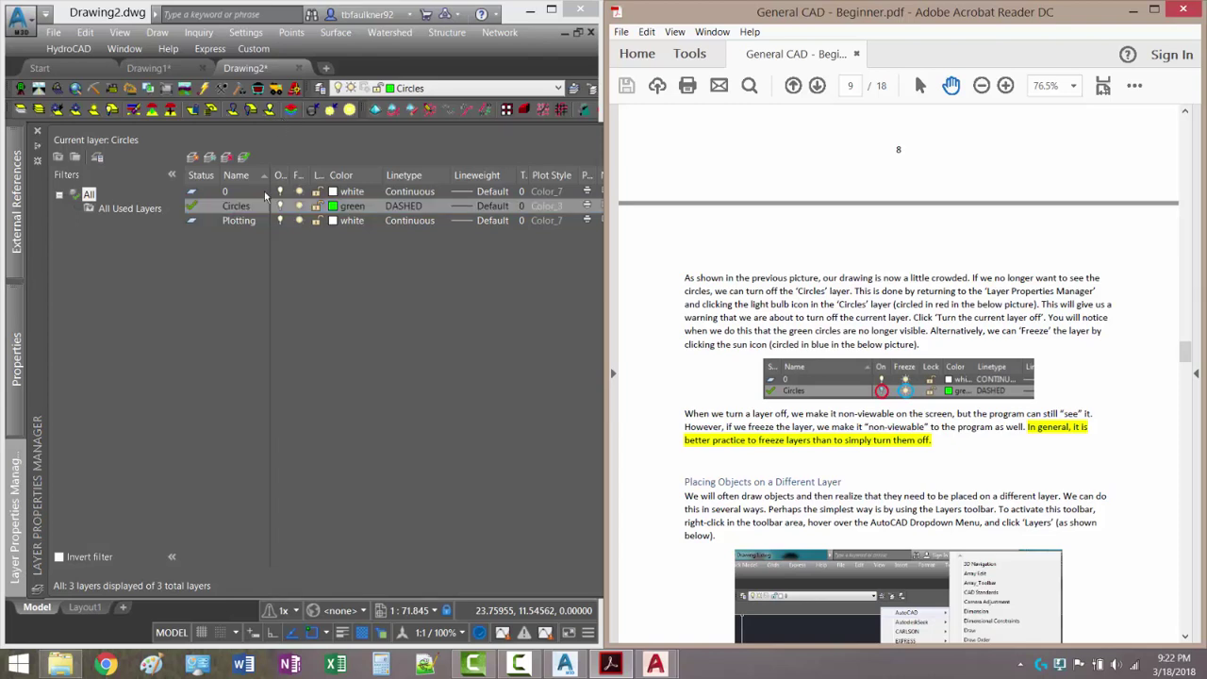
left_click(227, 205)
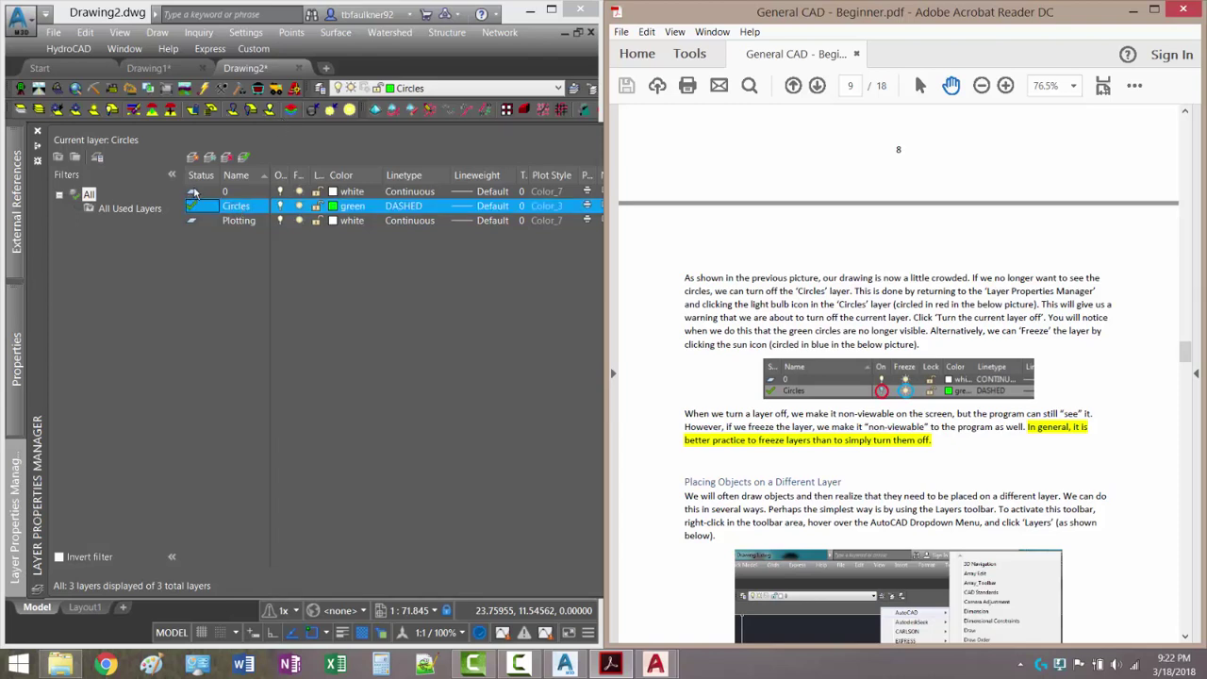
double_click(193, 193)
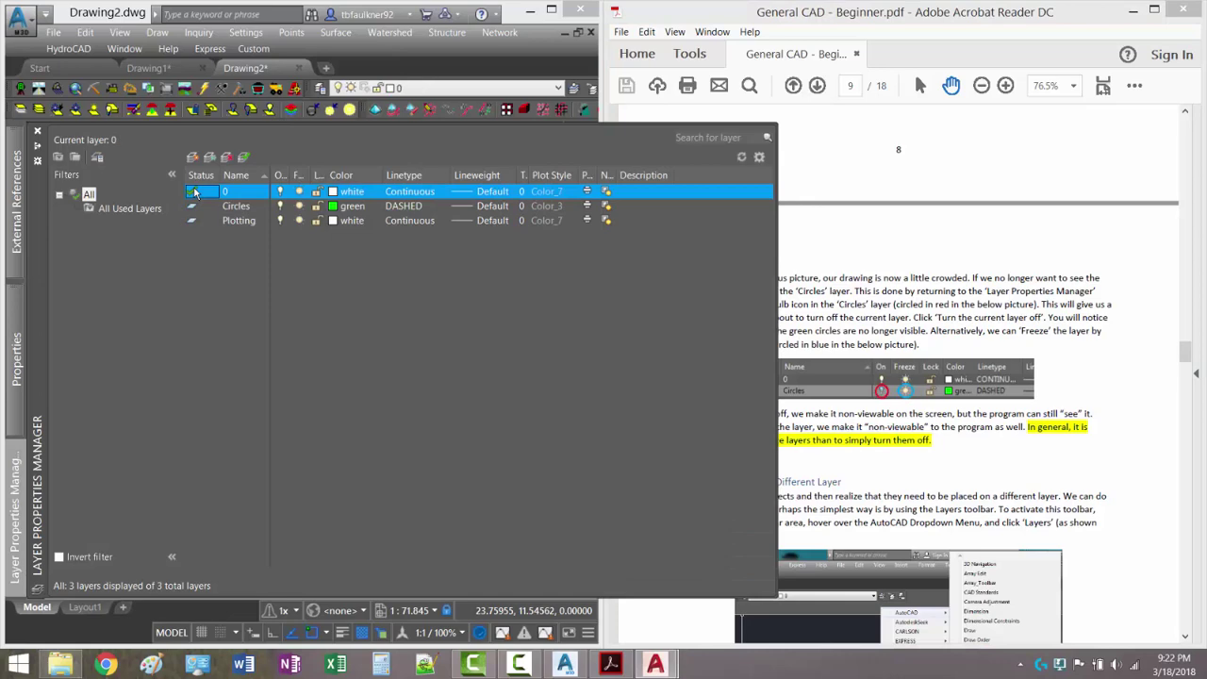
- Maximize the drawing window and widen the On column of the layer list to show its full heading
double_click(511, 12)
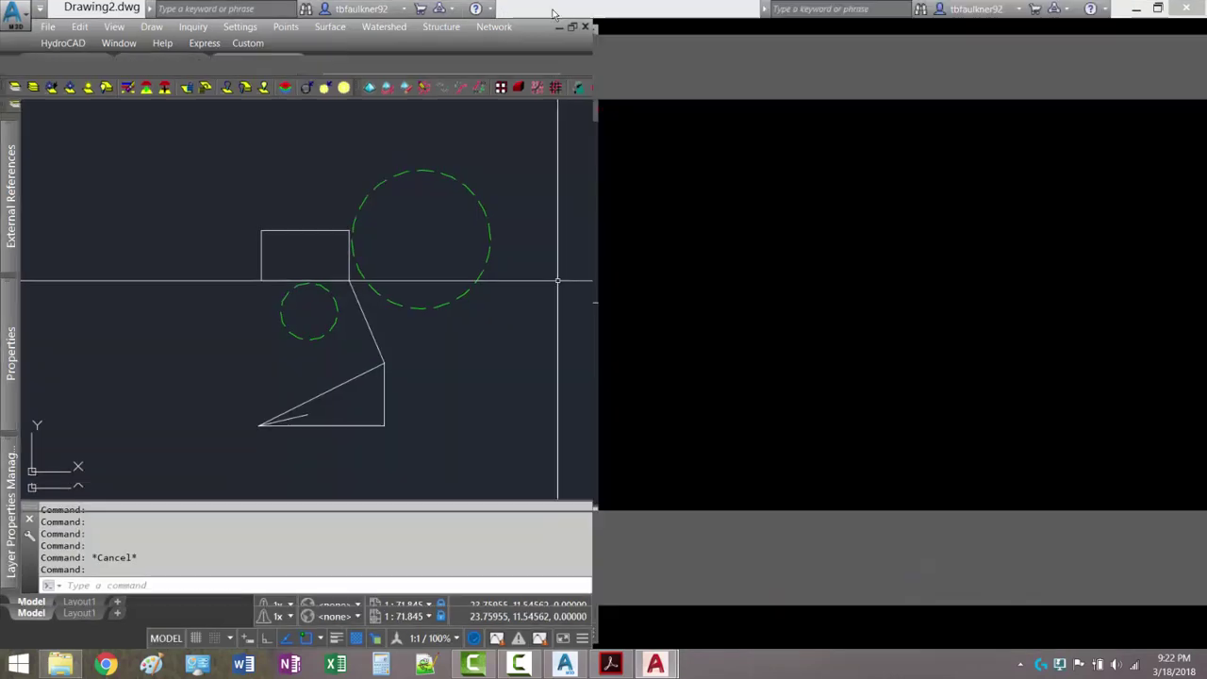
scroll(622, 236, "down", 3)
middle_click_drag(638, 296, 984, 300)
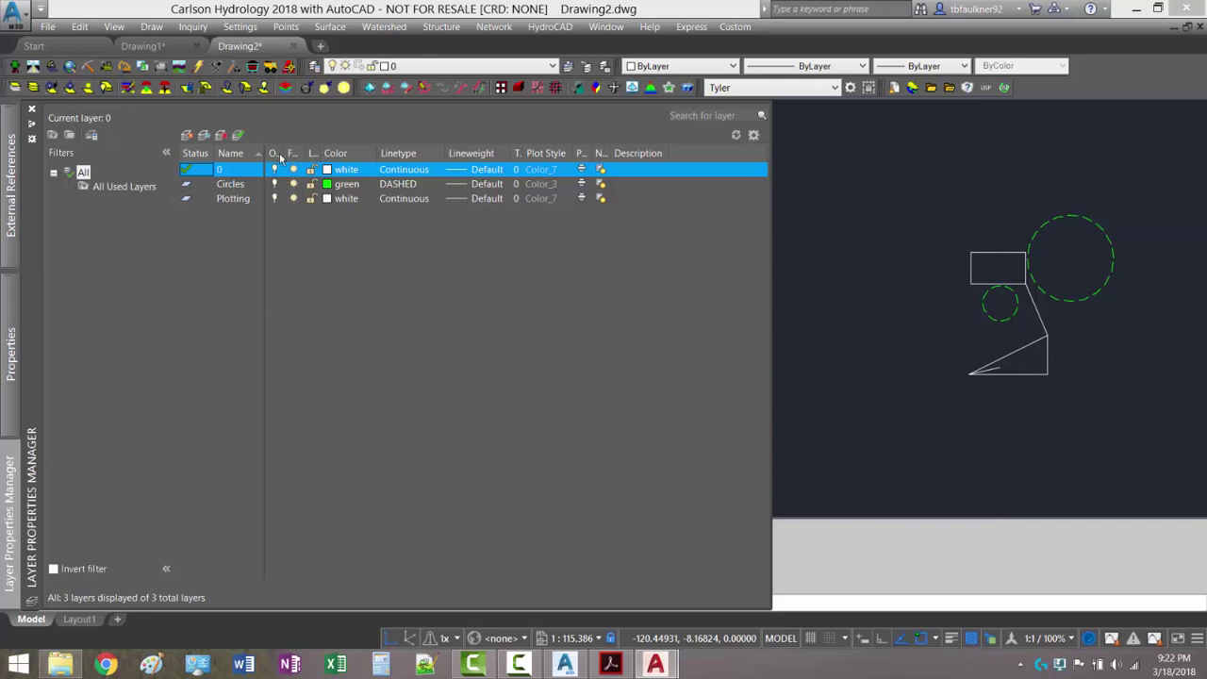
double_click(281, 153)
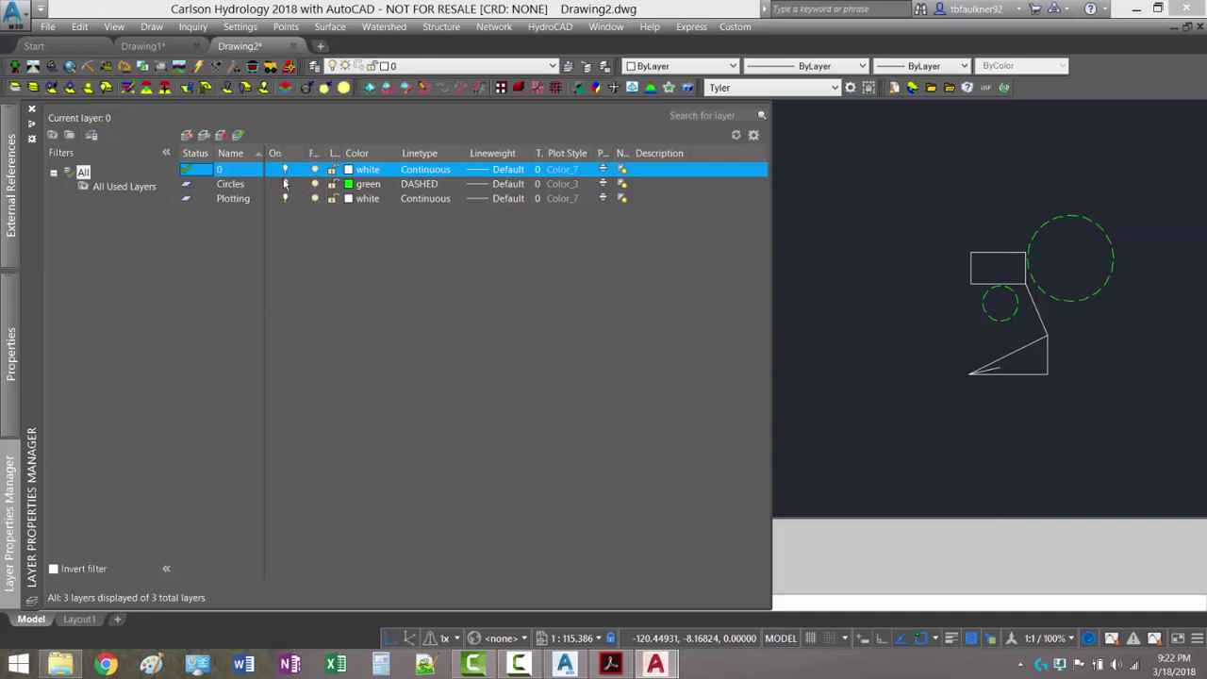
- Toggle the visibility of the Circles layer off and back on several times
left_click(286, 185)
left_click(287, 185)
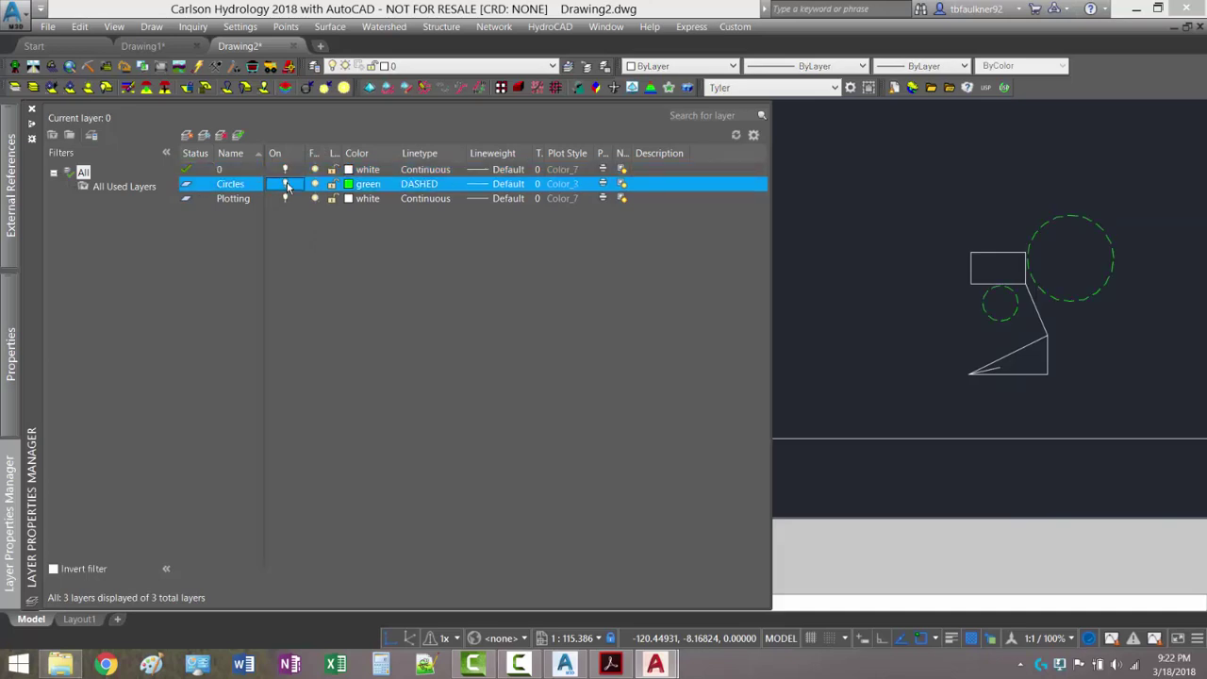
left_click(286, 185)
left_click(287, 185)
left_click(287, 185)
left_click(286, 185)
- Widen the Freeze column of the layer list and toggle the Circles layer's freeze state, leaving the layer frozen
left_click_drag(326, 153, 358, 152)
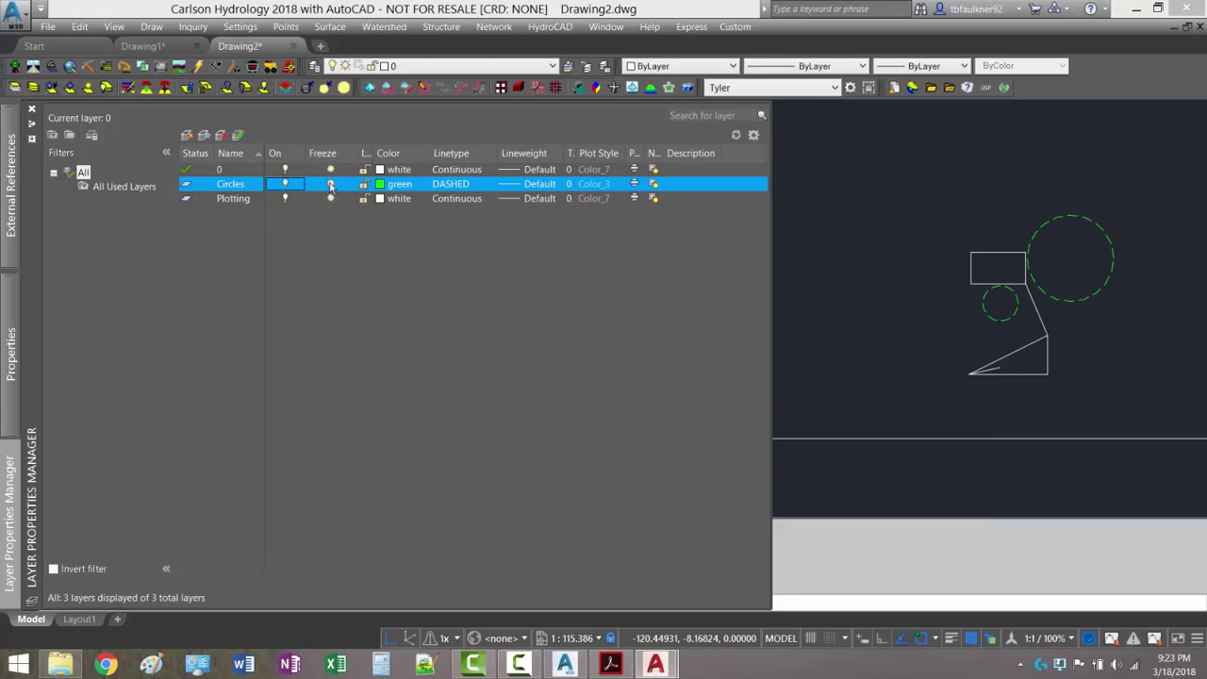
left_click(330, 185)
left_click(330, 185)
left_click(330, 185)
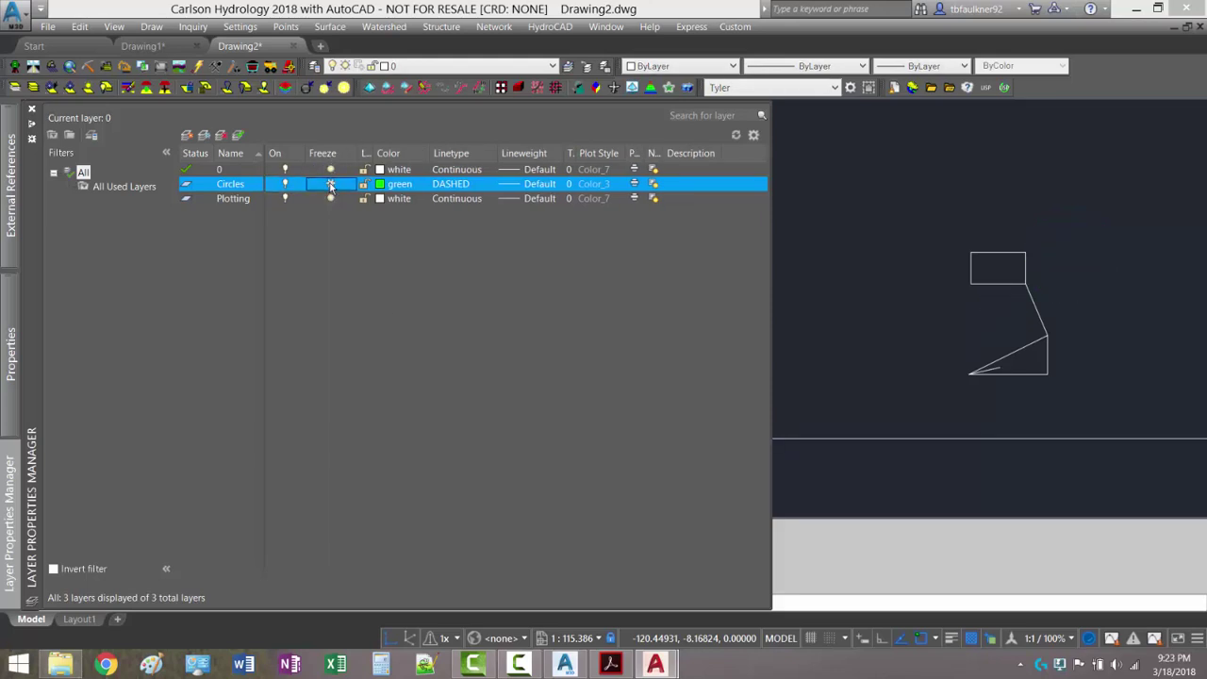
- Toggle the Circles layer's freeze state several times, leaving the layer thawed
left_click(330, 185)
left_click(330, 185)
left_click(330, 185)
left_click(330, 184)
left_click(327, 186)
- Switch the Circles layer off and back on twice, and freeze the layer
left_click(286, 184)
left_click(286, 184)
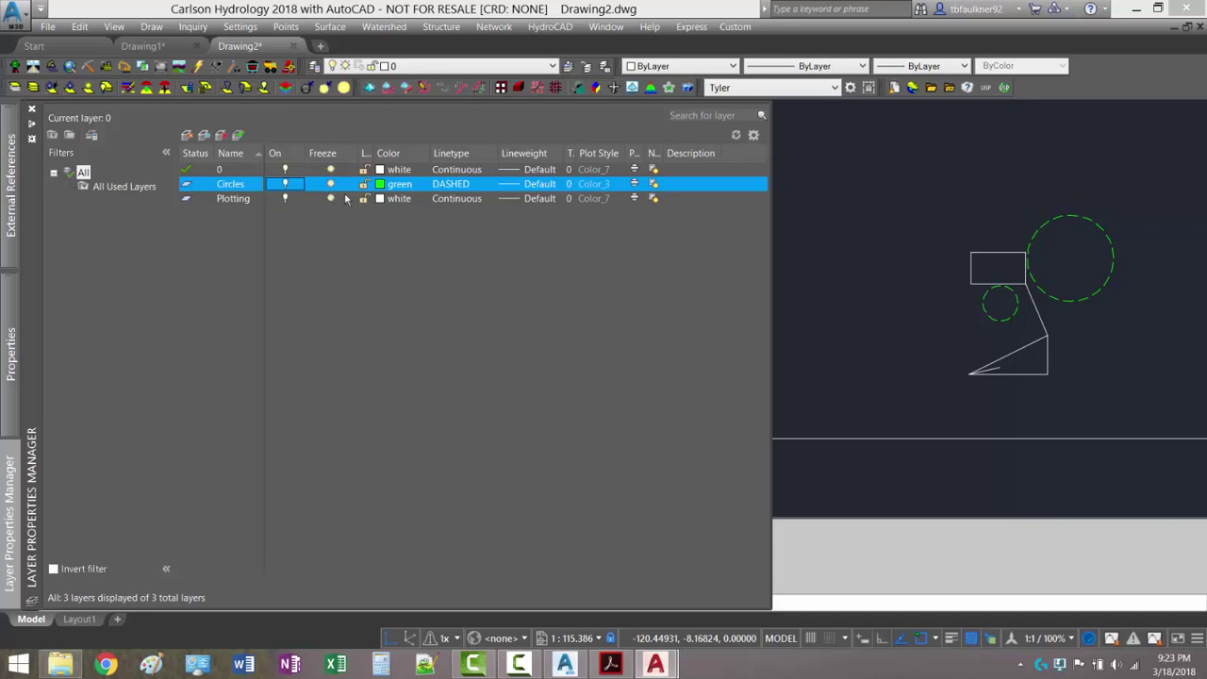
left_click(285, 184)
left_click(285, 184)
left_click(330, 185)
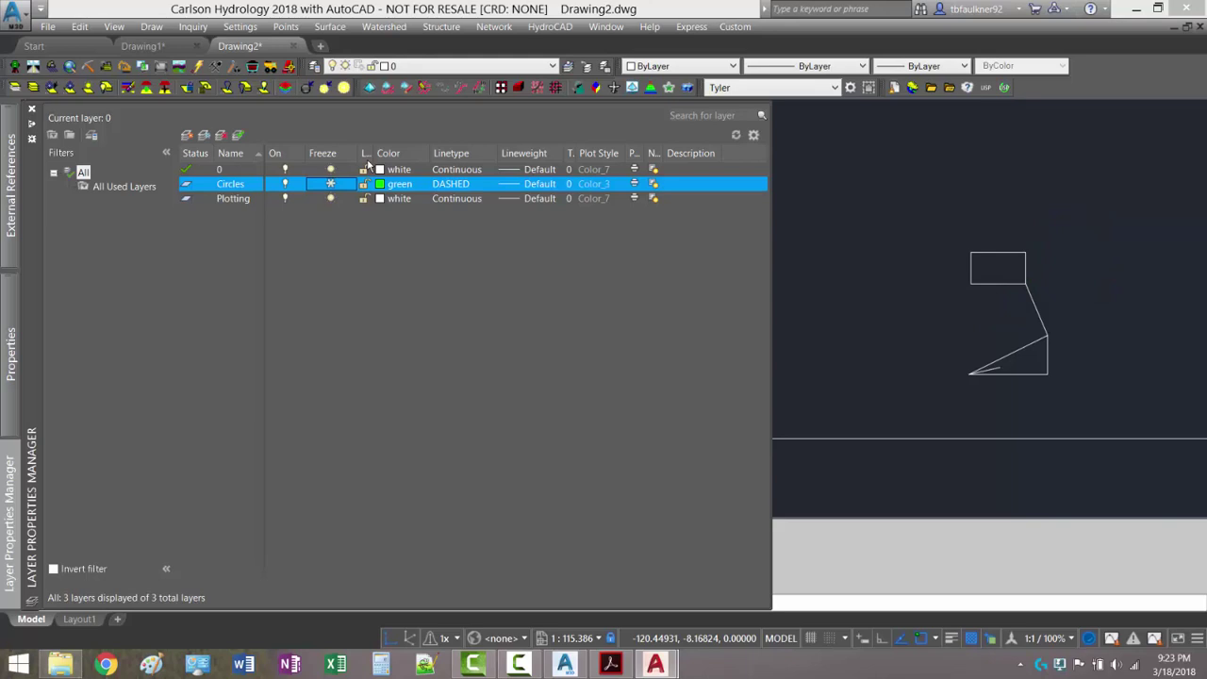
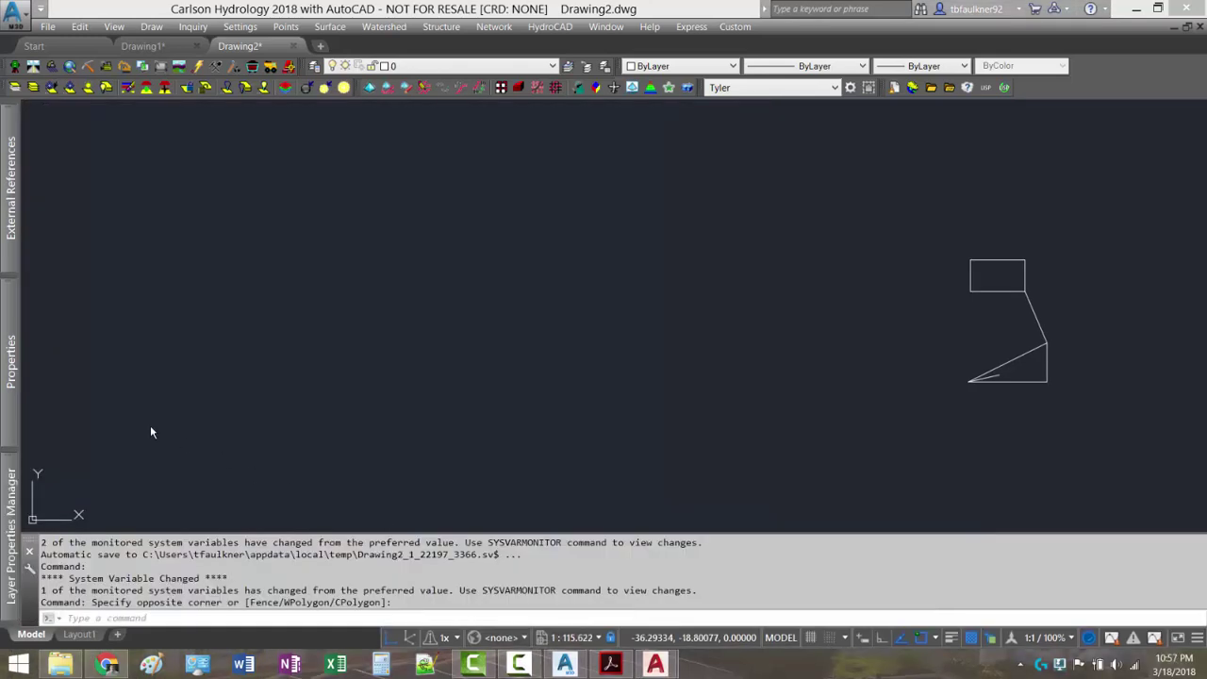
- Thaw the Circles layer
mouse_move(4, 491)
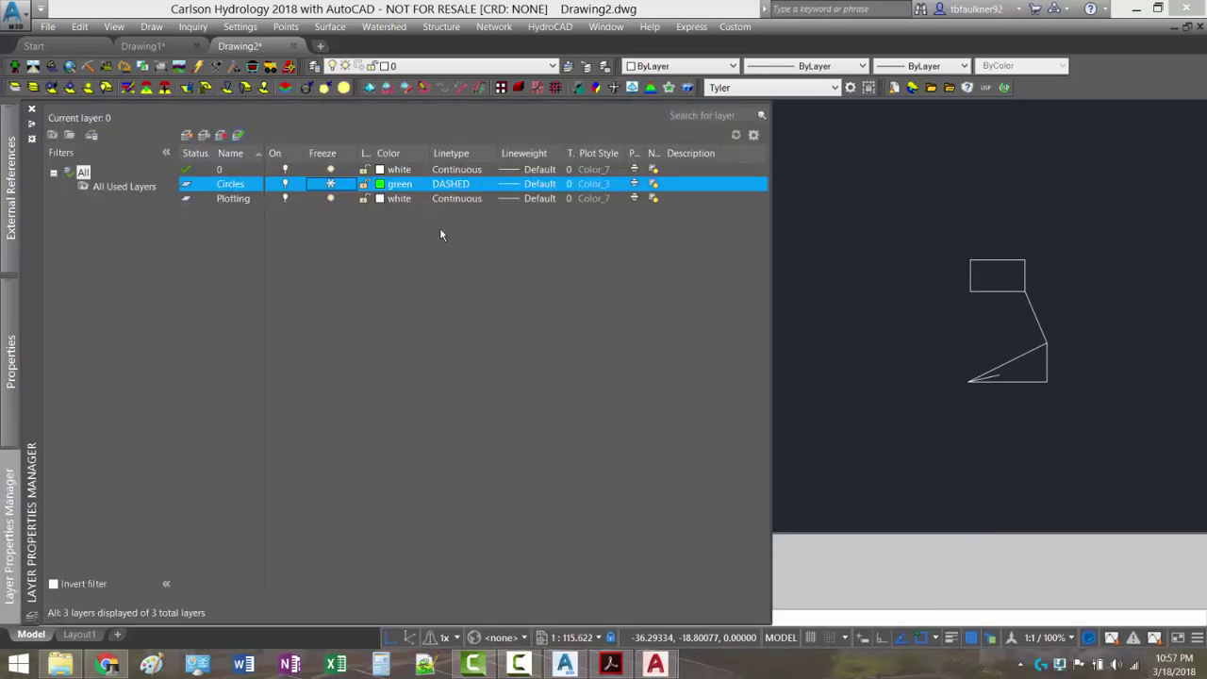
left_click(331, 185)
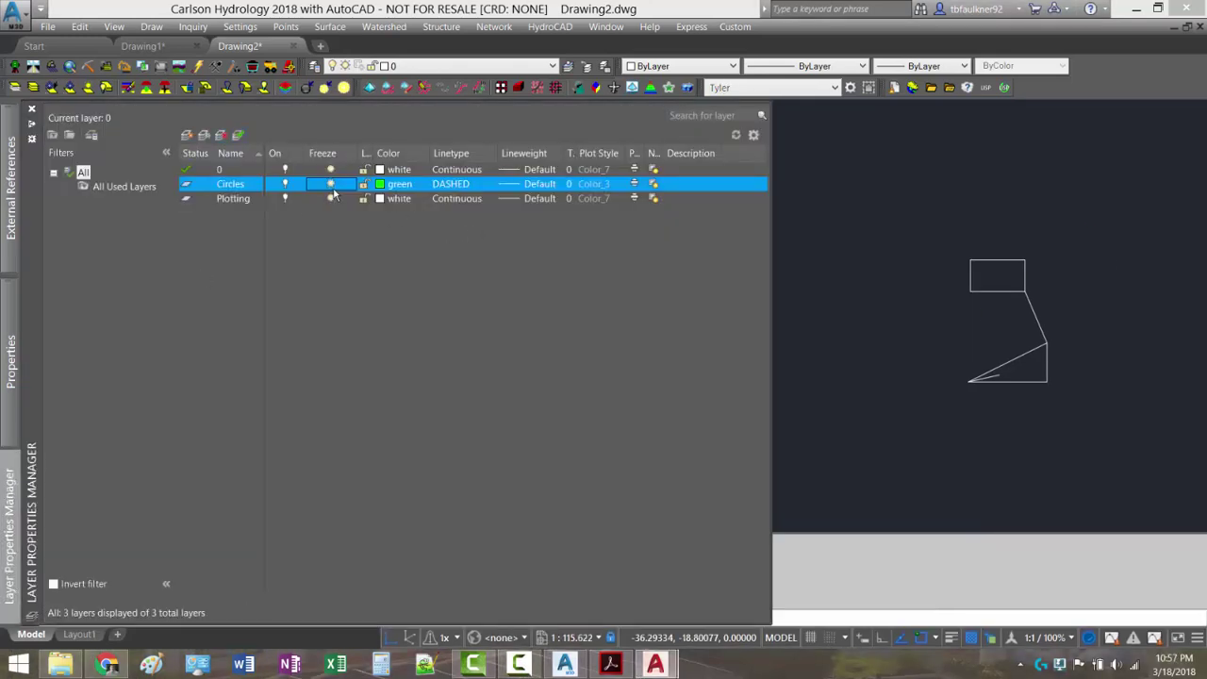
left_click(331, 185)
left_click(332, 189)
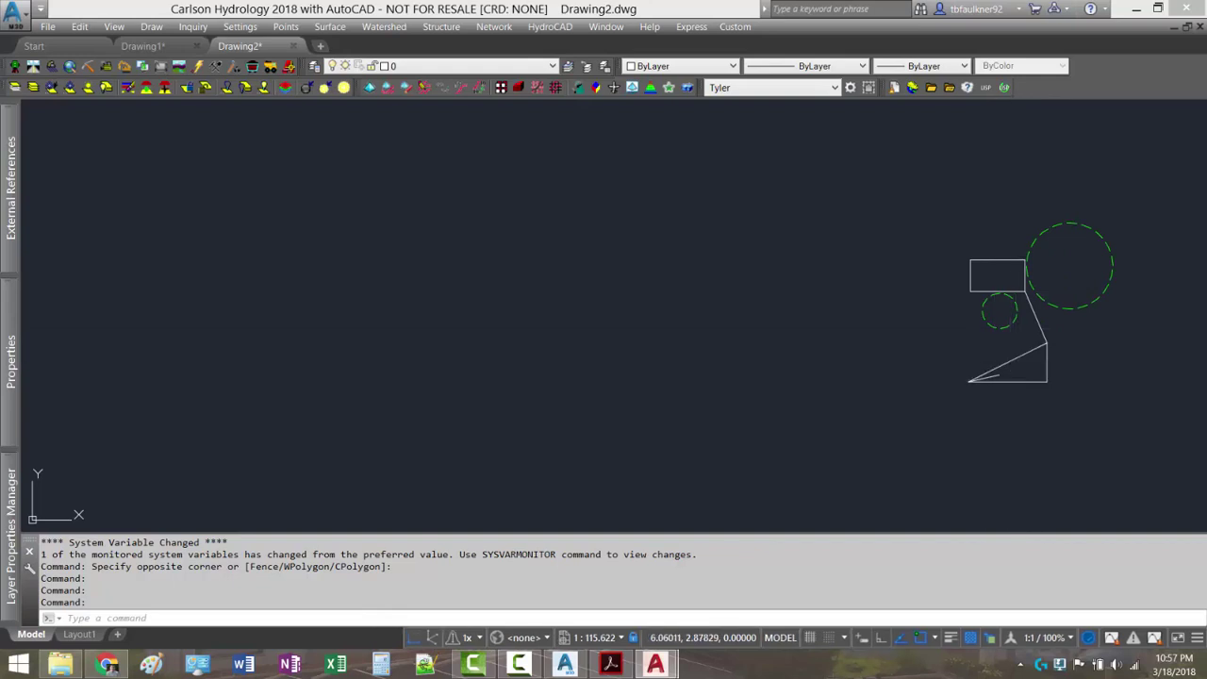
left_click(1011, 362)
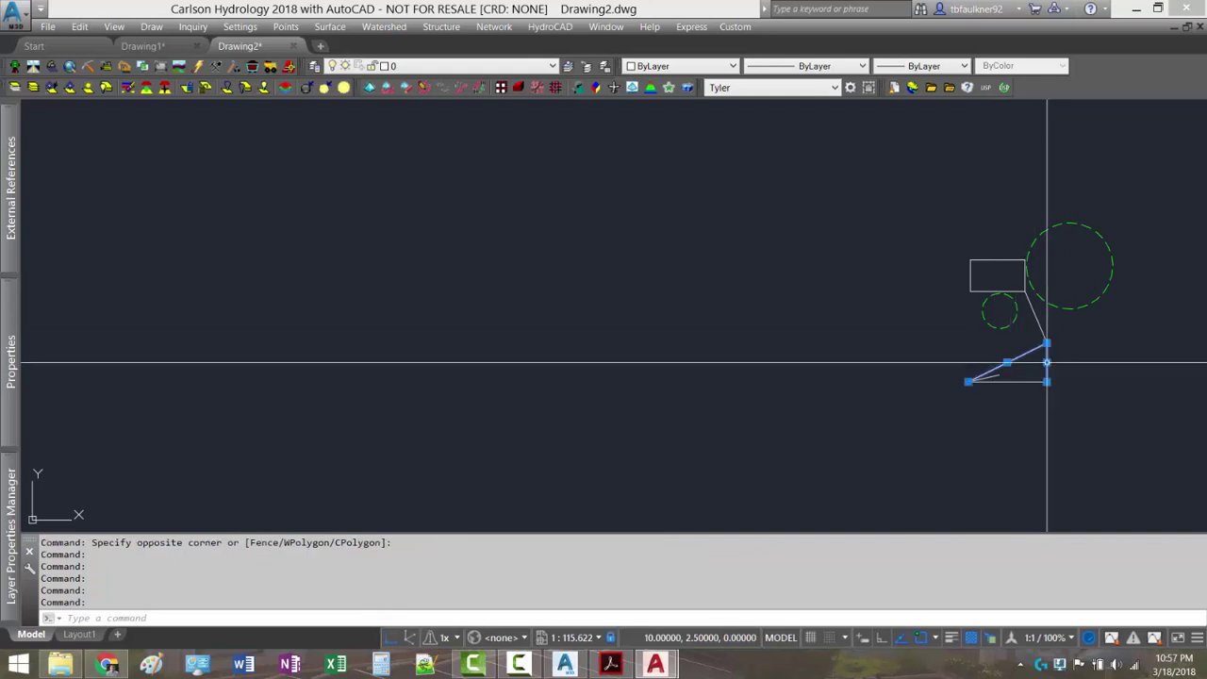
key("Escape")
- Create a new layer with the color red and the Continuous linetype, keeping its default name
mouse_move(12, 528)
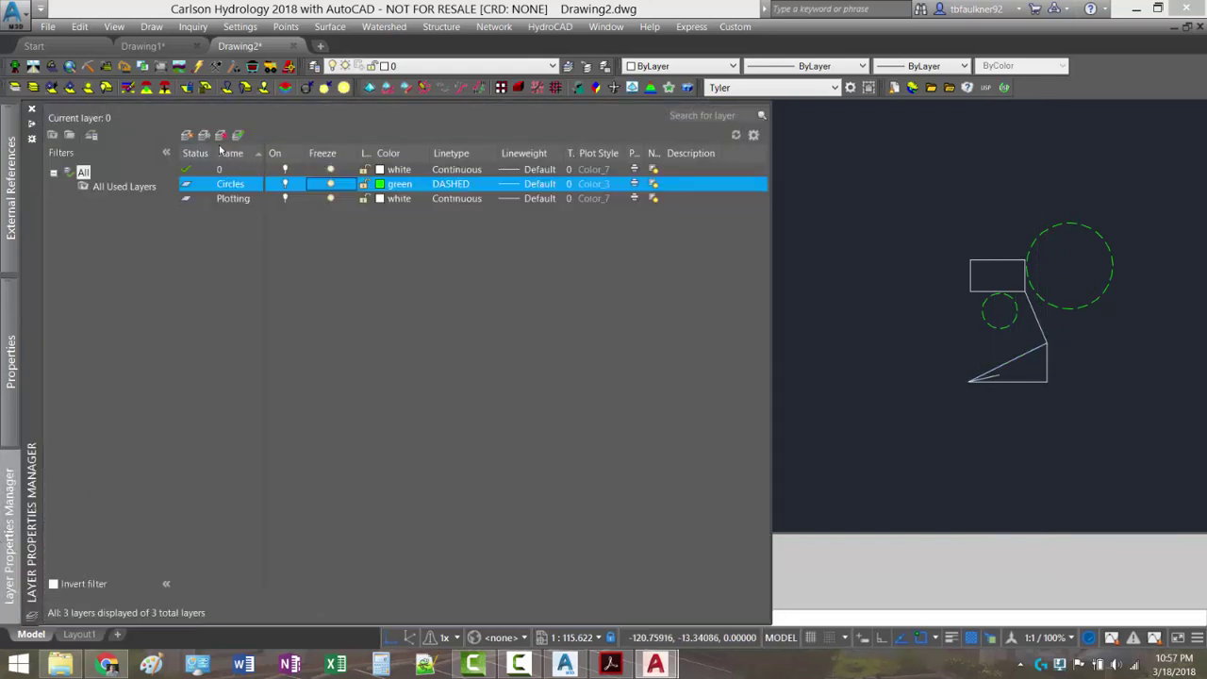
left_click(187, 135)
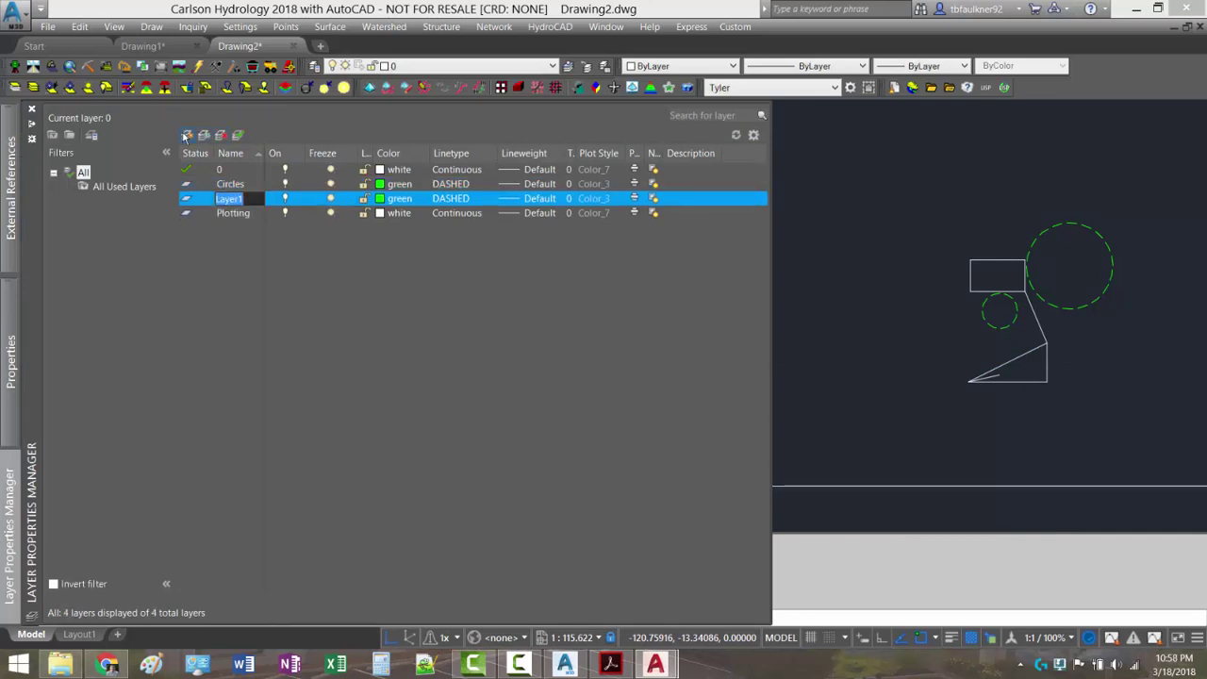
key("Escape")
left_click(383, 202)
left_click(279, 377)
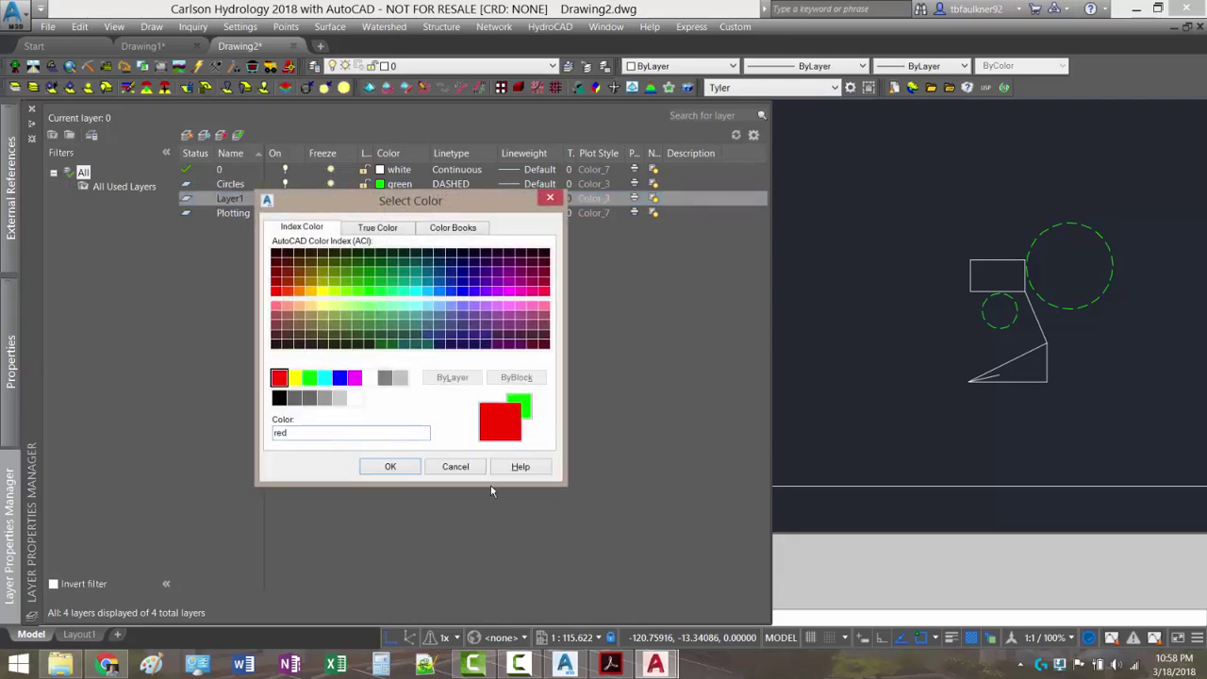
left_click(391, 467)
left_click(462, 198)
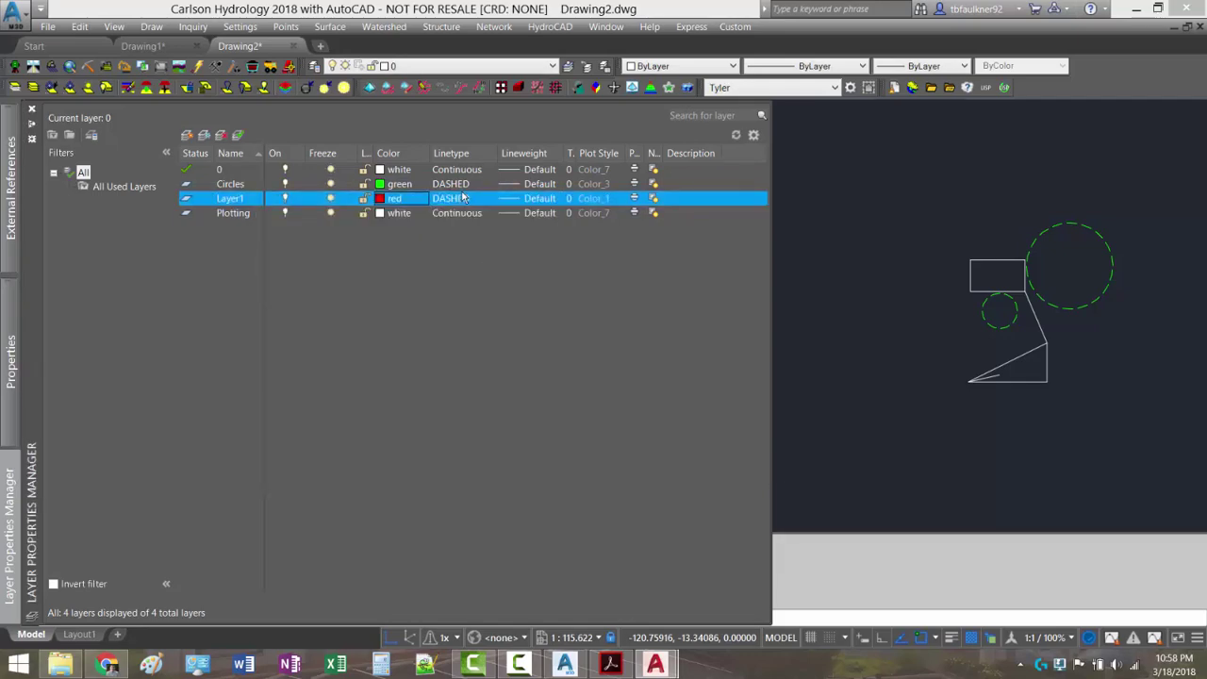
left_click(462, 285)
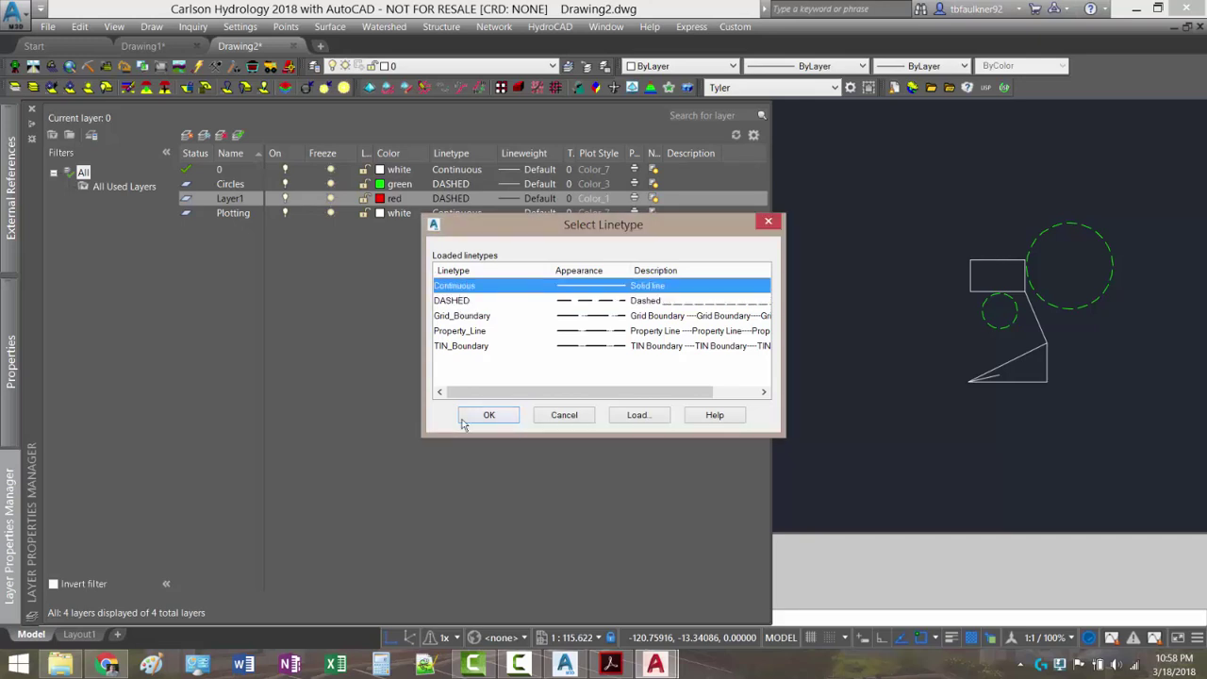
left_click(464, 420)
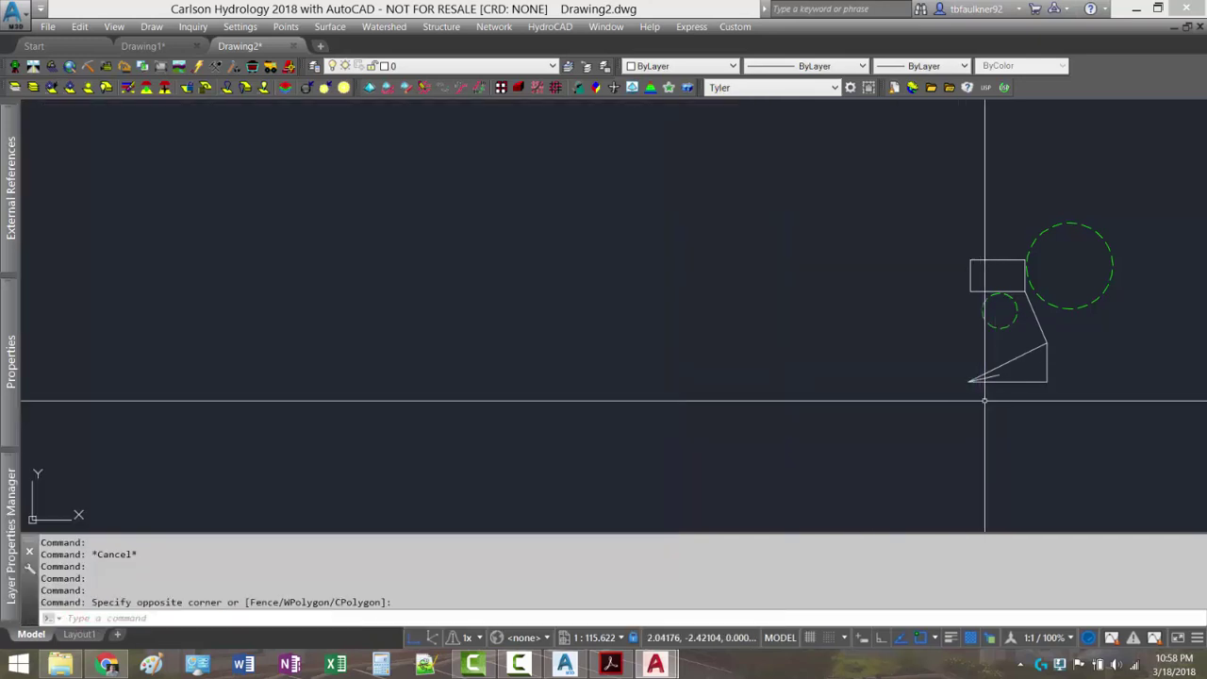
- Move the three lines that form the triangle from layer 0 to Layer1, and clear the selection
left_click(1044, 359)
left_click(1046, 357)
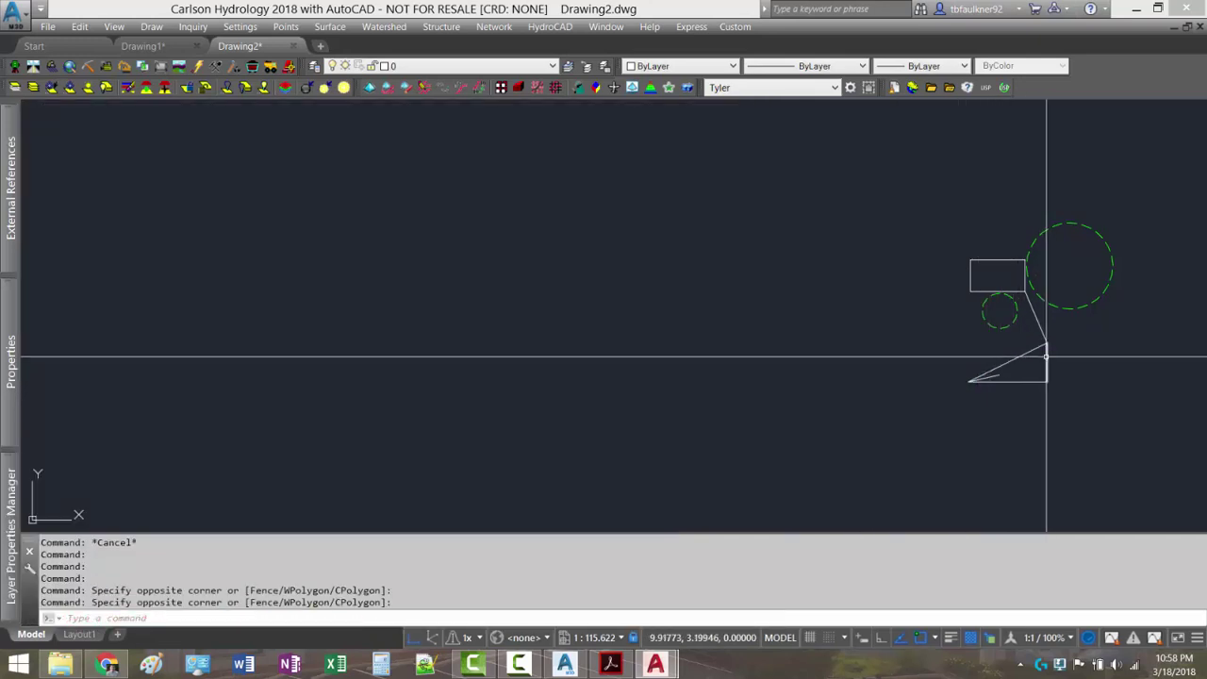
left_click(1046, 356)
left_click(1022, 354)
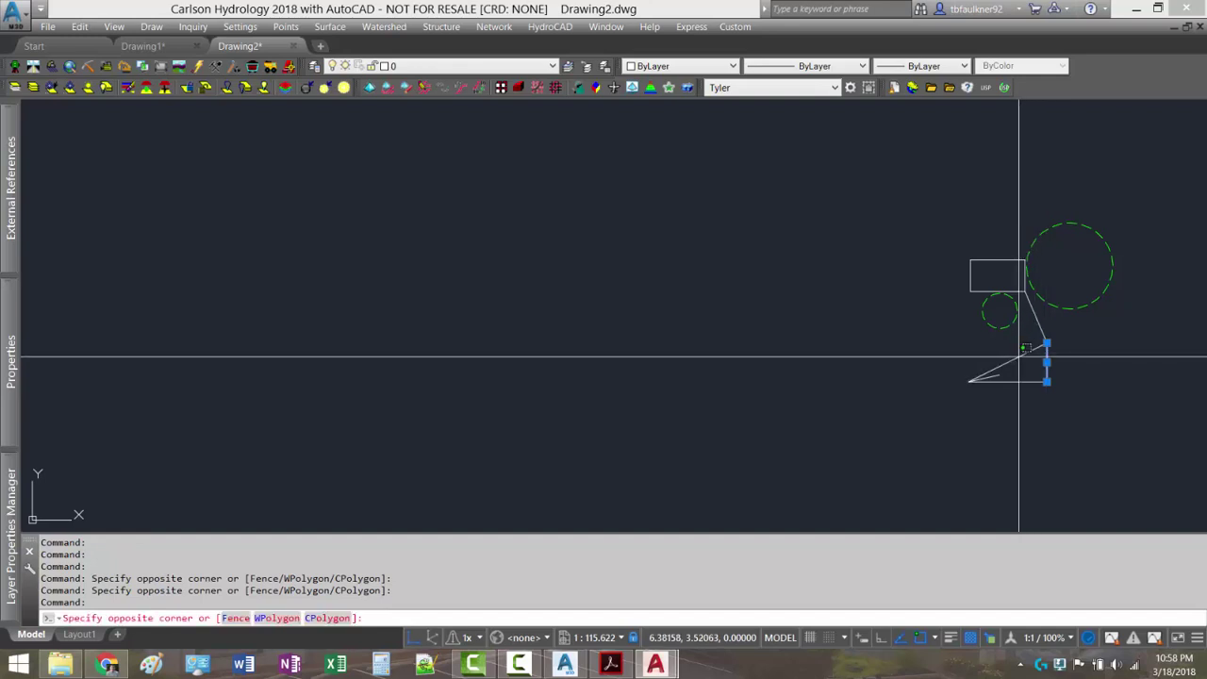
left_click(1009, 373)
left_click(1002, 388)
left_click(1008, 375)
left_click(1037, 376)
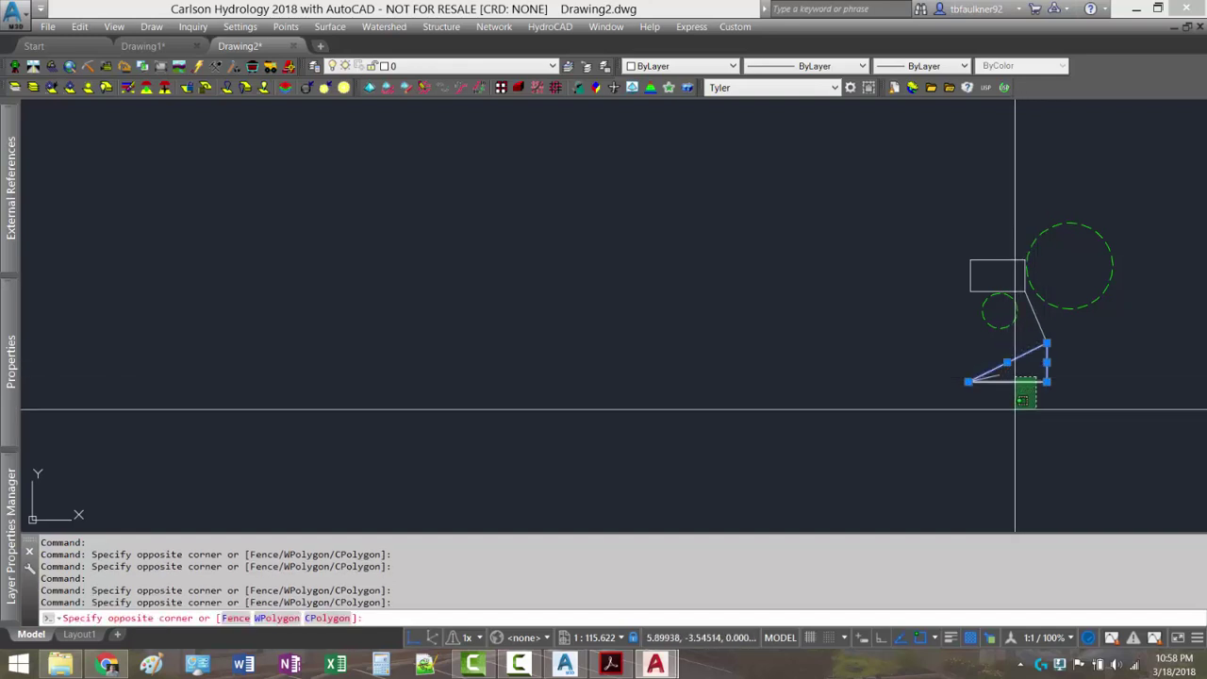
left_click(1011, 409)
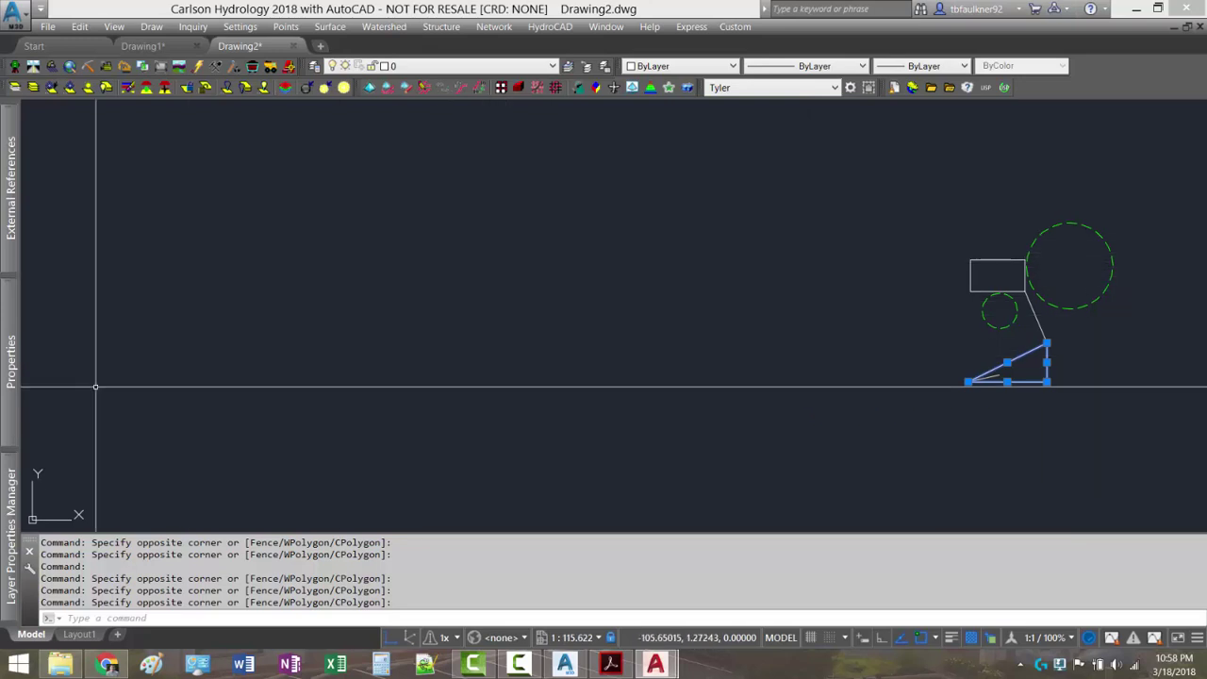
mouse_move(6, 373)
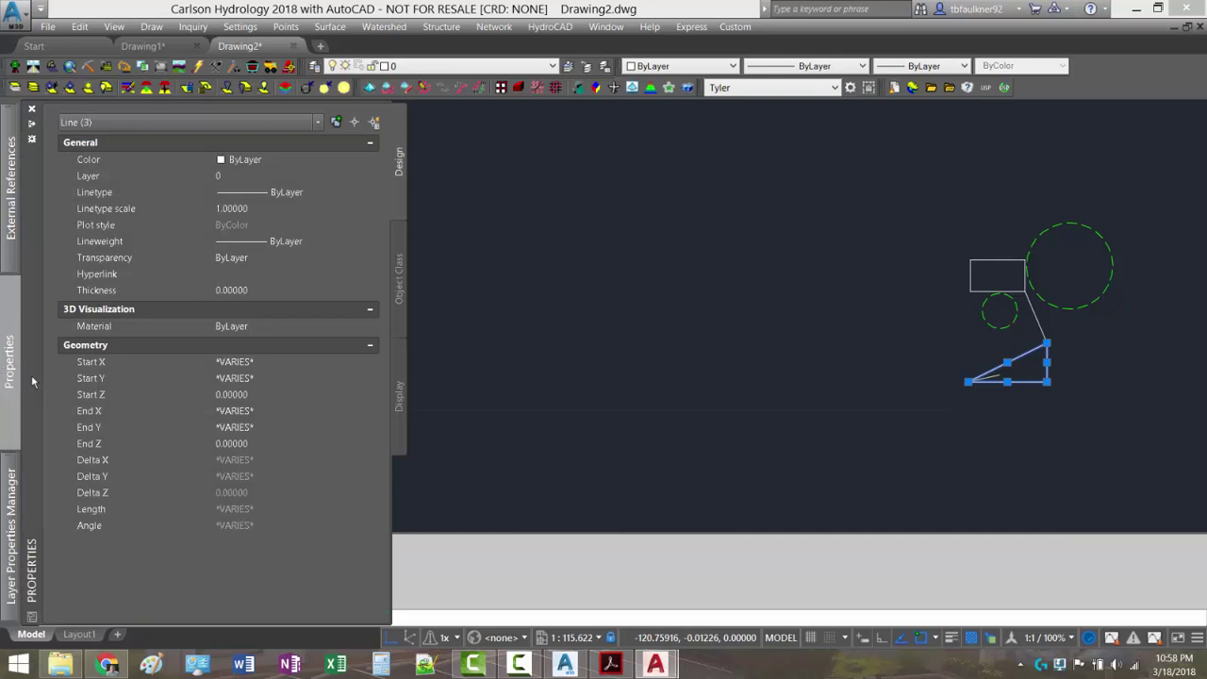
left_click(248, 179)
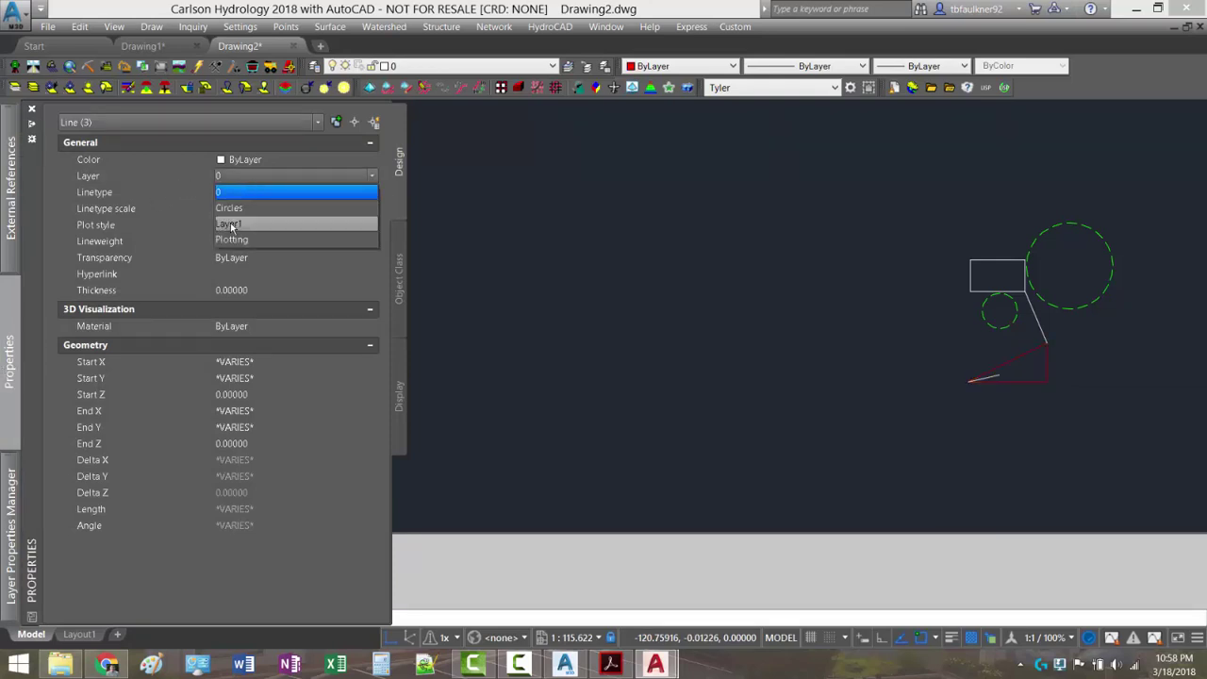
left_click(230, 224)
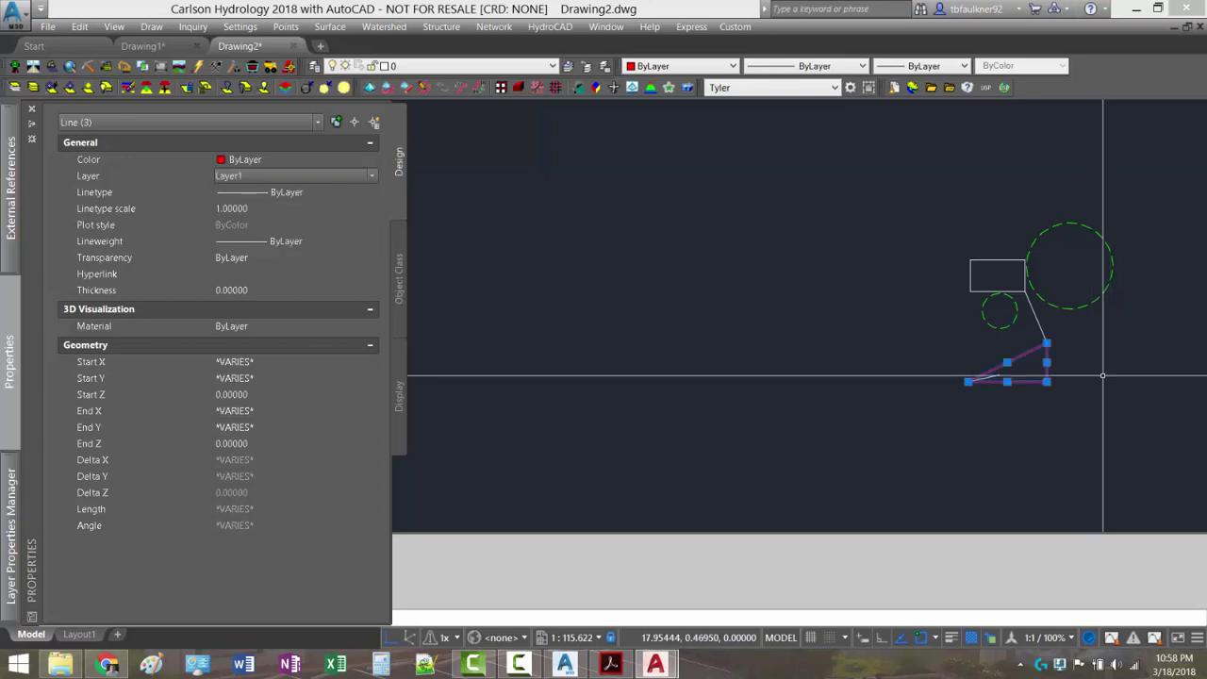
key("Escape")
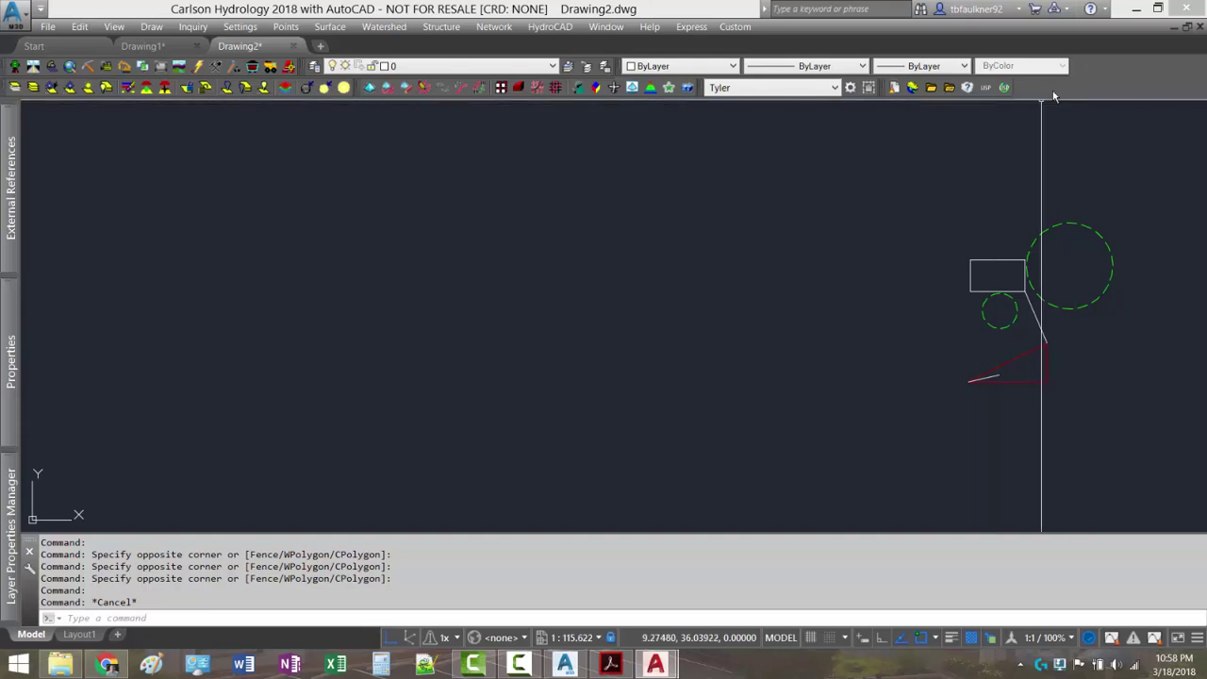
- Look through the list of AutoCAD toolbars, and undock the Properties toolbar and dock it back in its original place
right_click(1105, 75)
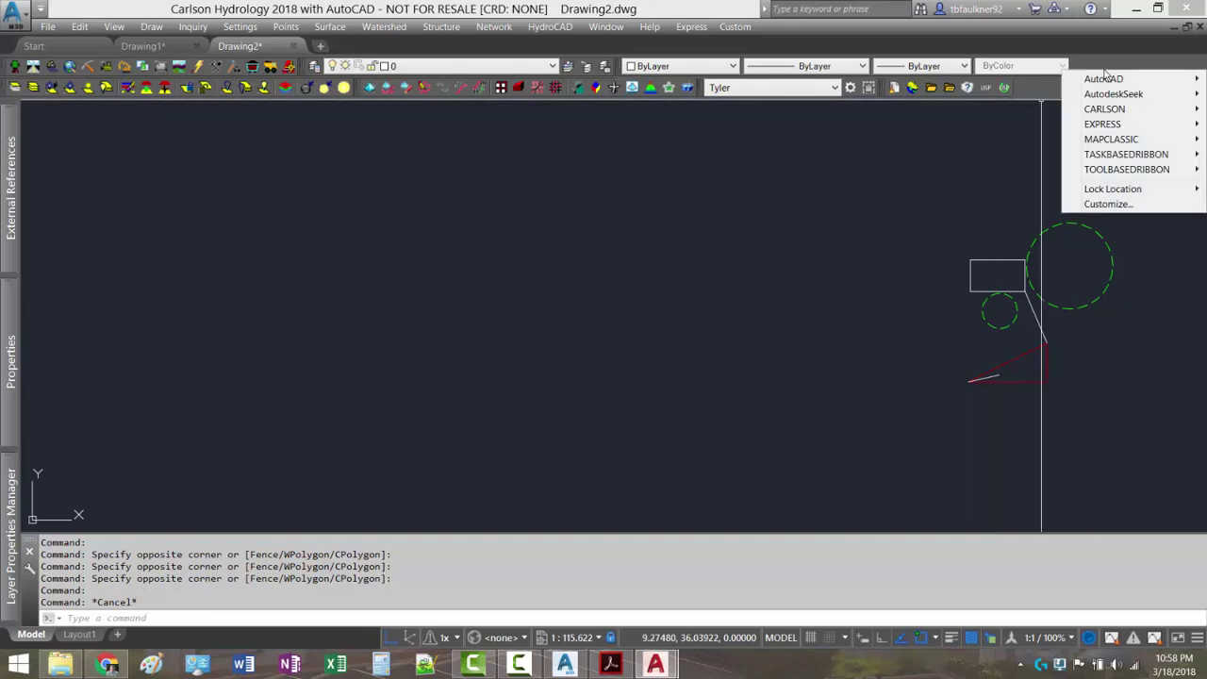
mouse_move(1121, 83)
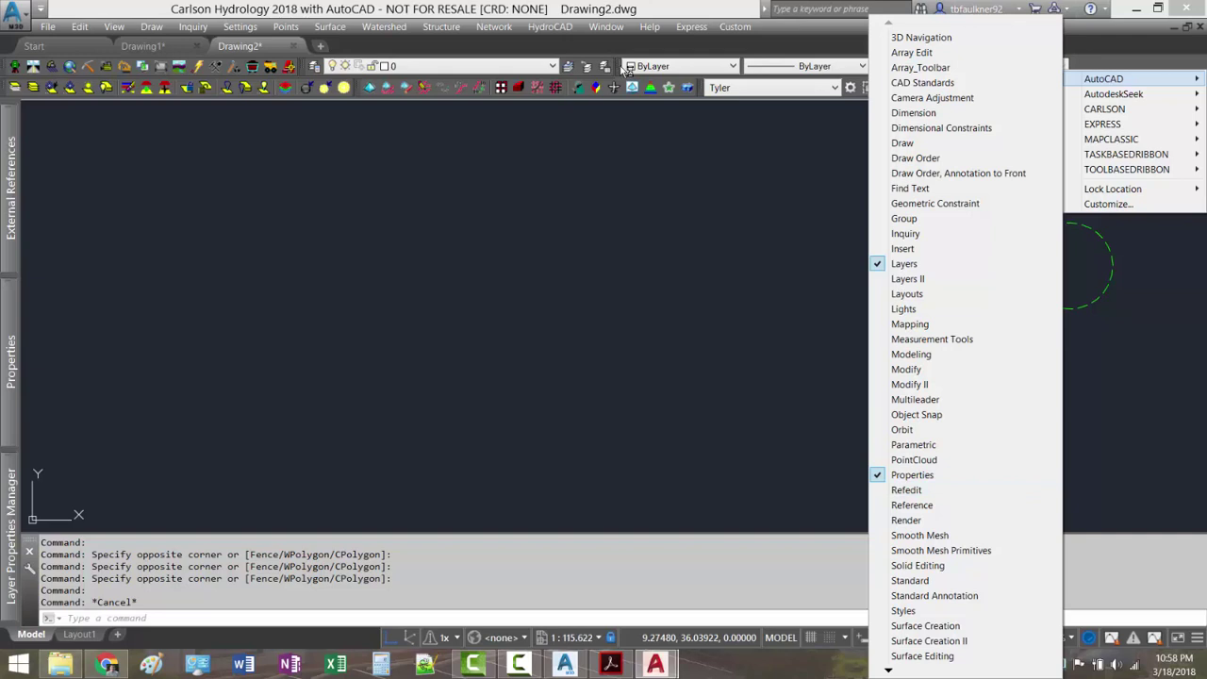
mouse_move(622, 72)
left_mouse_down()
mouse_move(565, 135)
mouse_move(477, 196)
left_mouse_up()
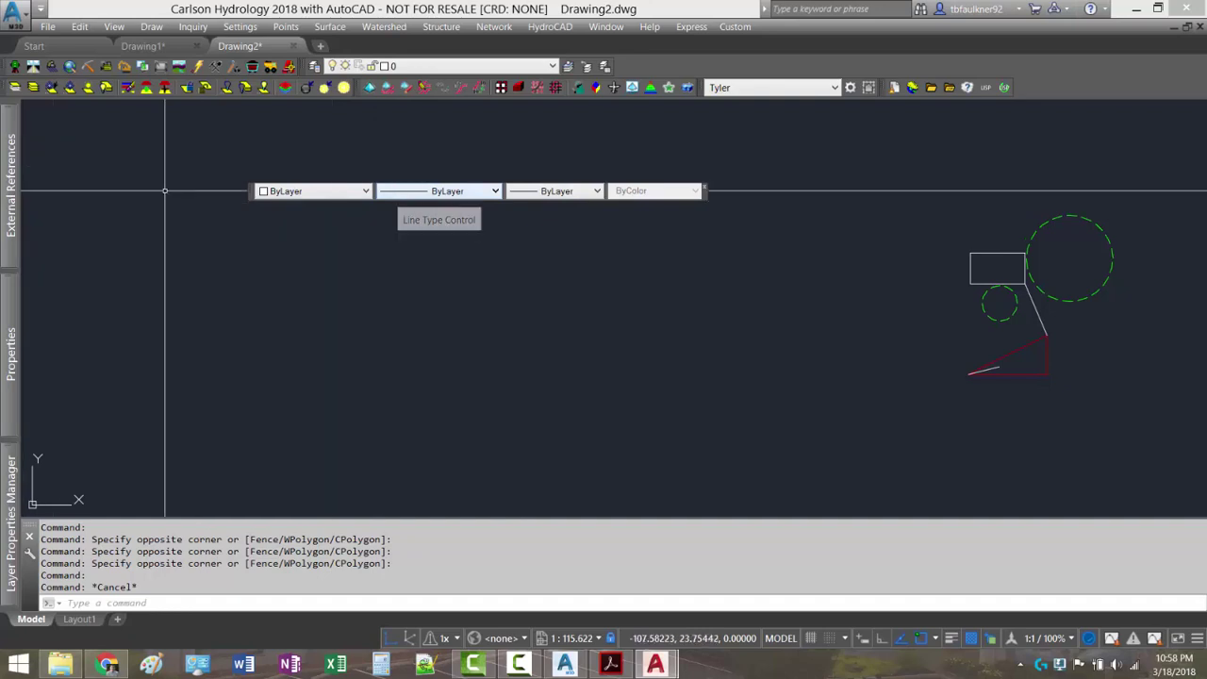
left_click_drag(378, 191, 381, 191)
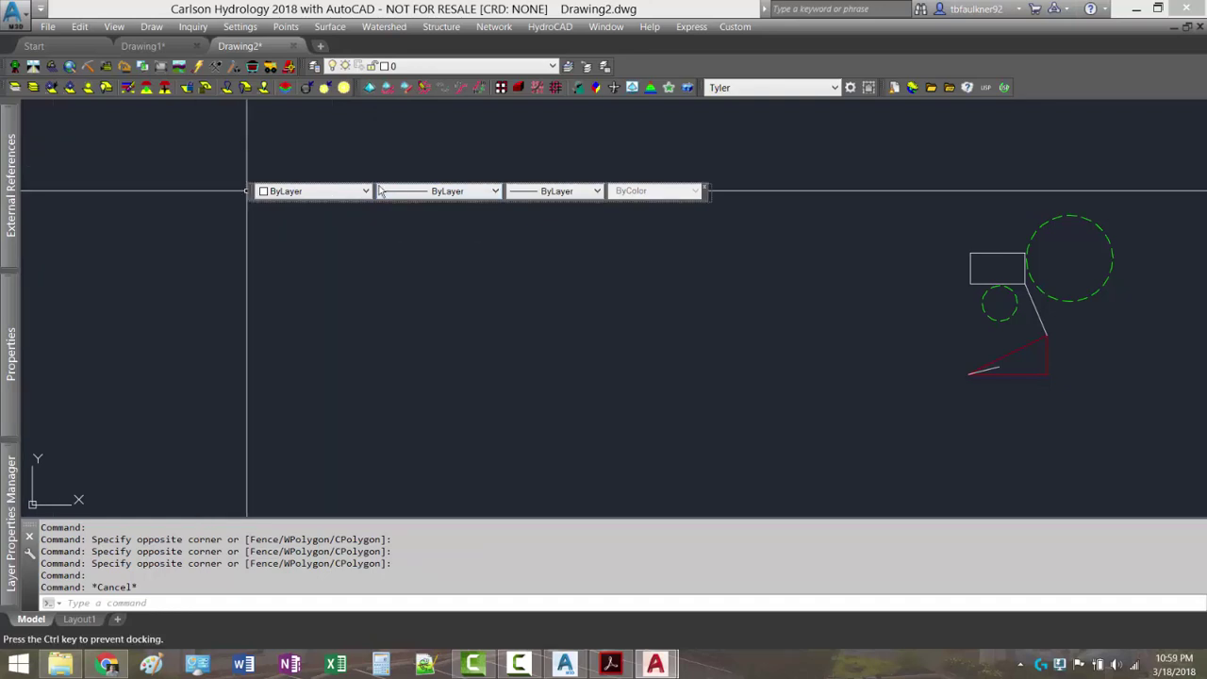
left_click_drag(618, 87, 620, 70)
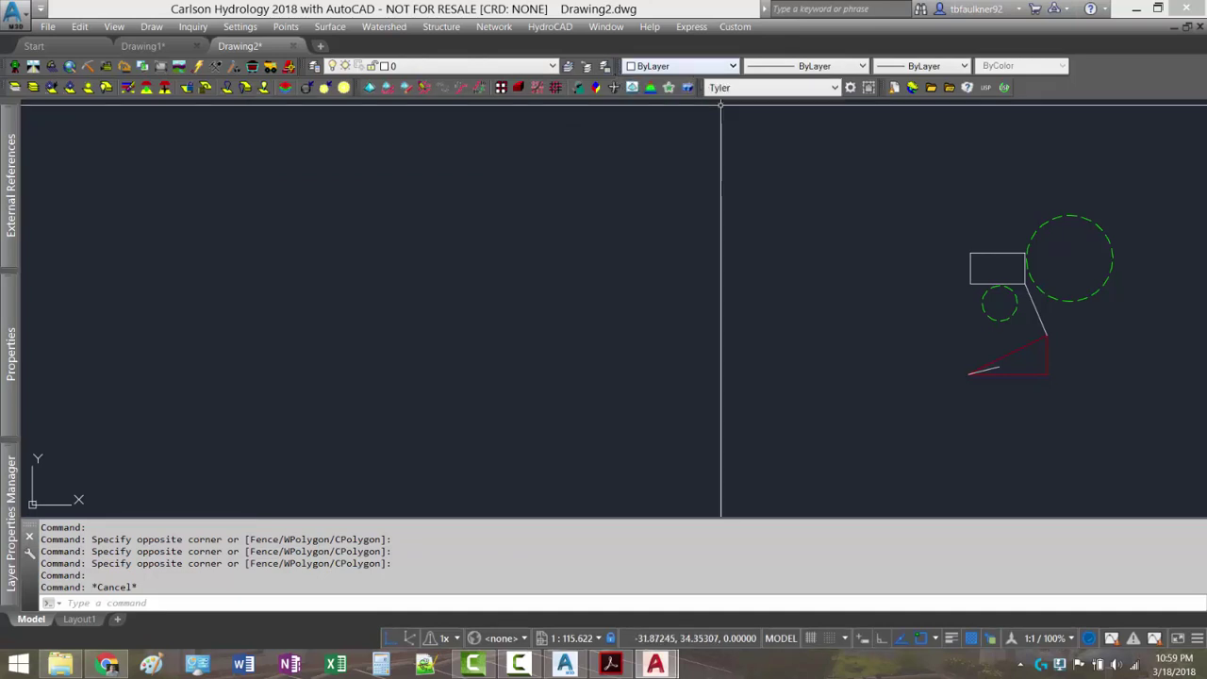
- Select the triangle's vertical line, view the available lineweights without changing its ByLayer setting, and clear the selection
mouse_move(11, 349)
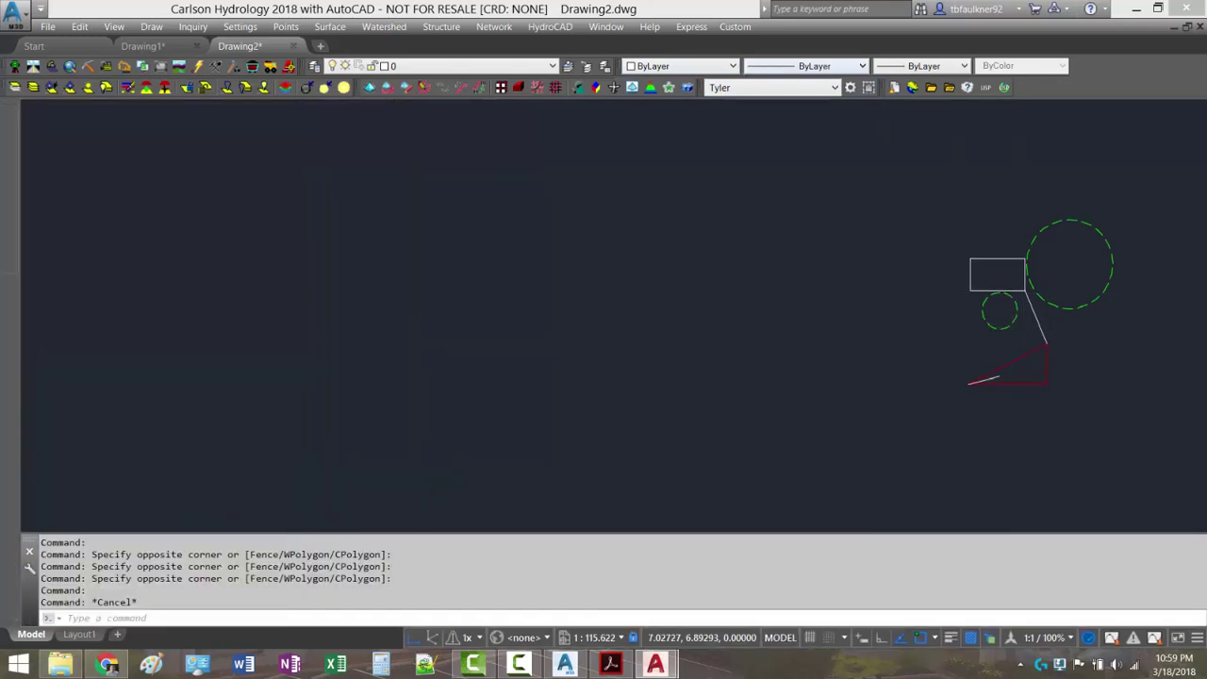
scroll(1020, 348, "up", 4)
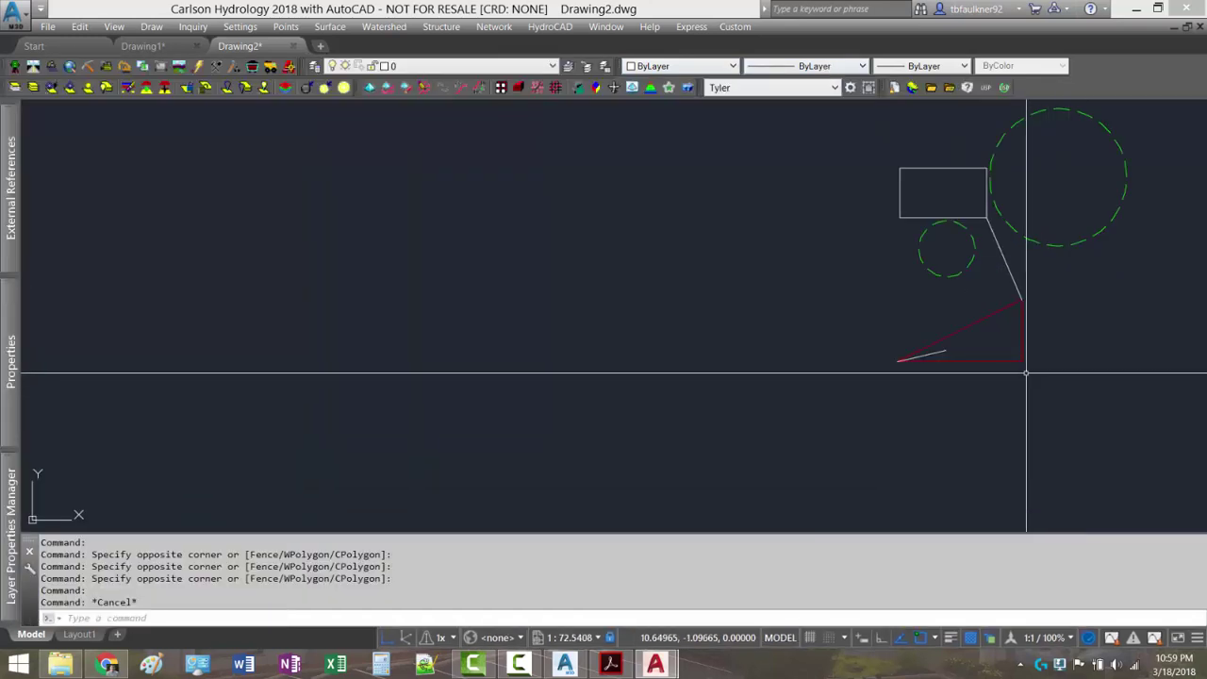
left_click(1017, 315)
middle_click_drag(1069, 280, 917, 325)
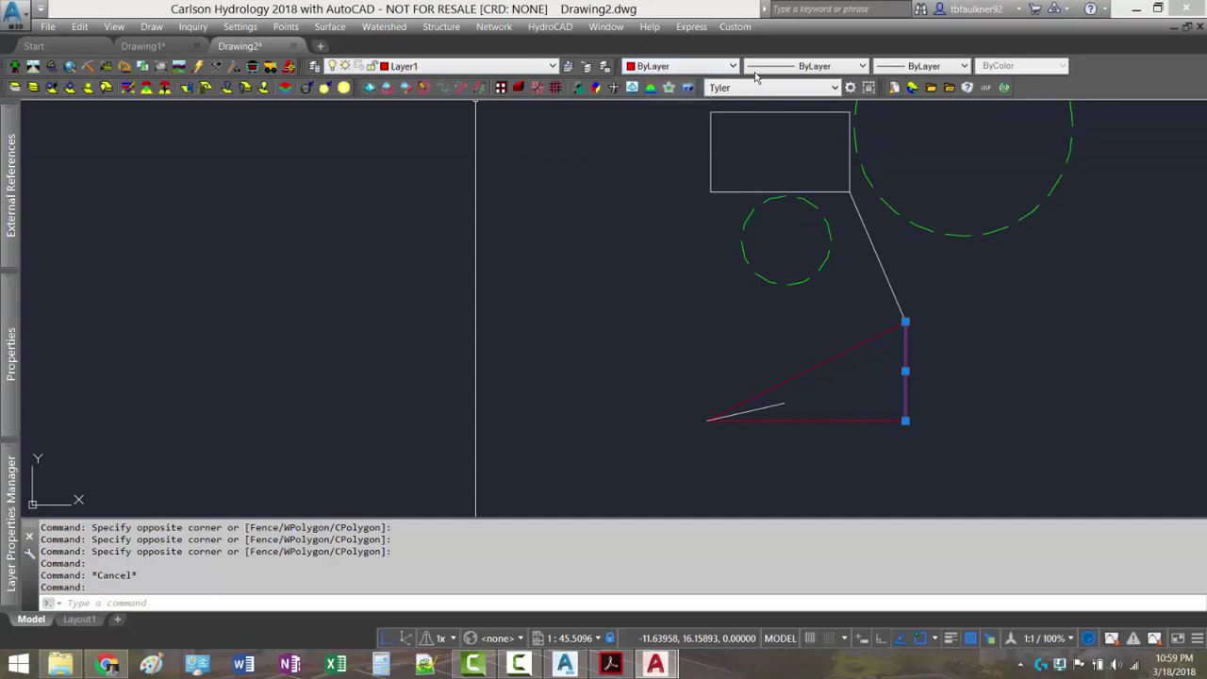
left_click(913, 74)
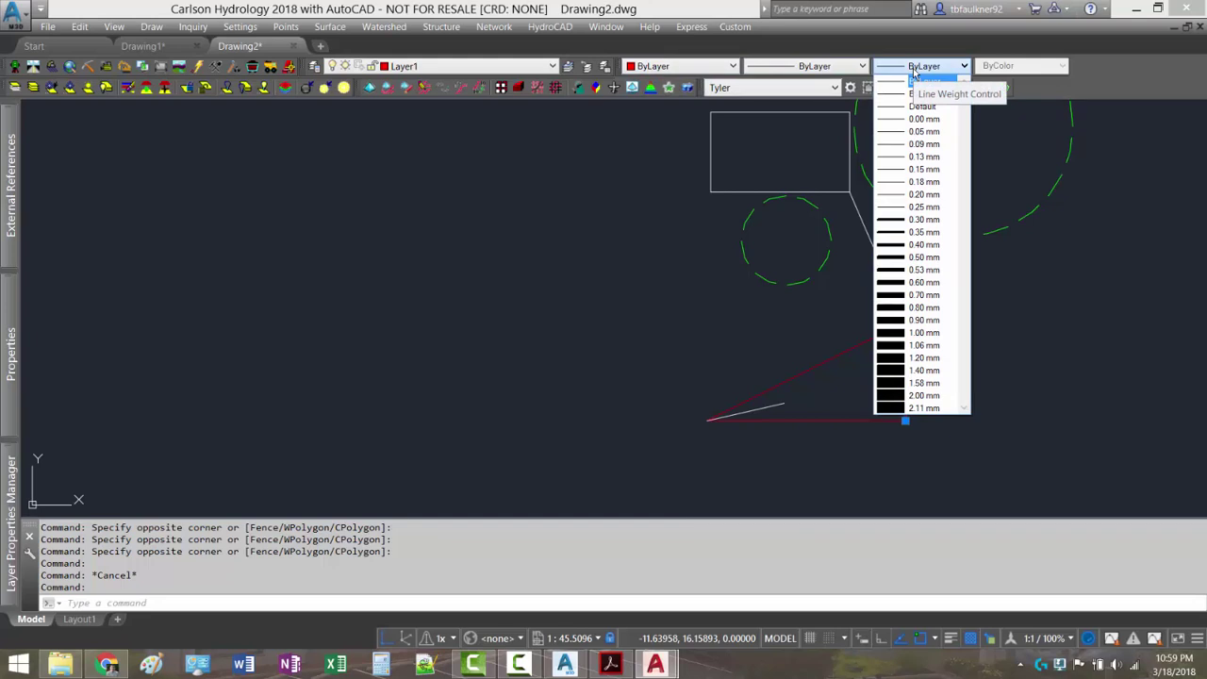
left_click(913, 73)
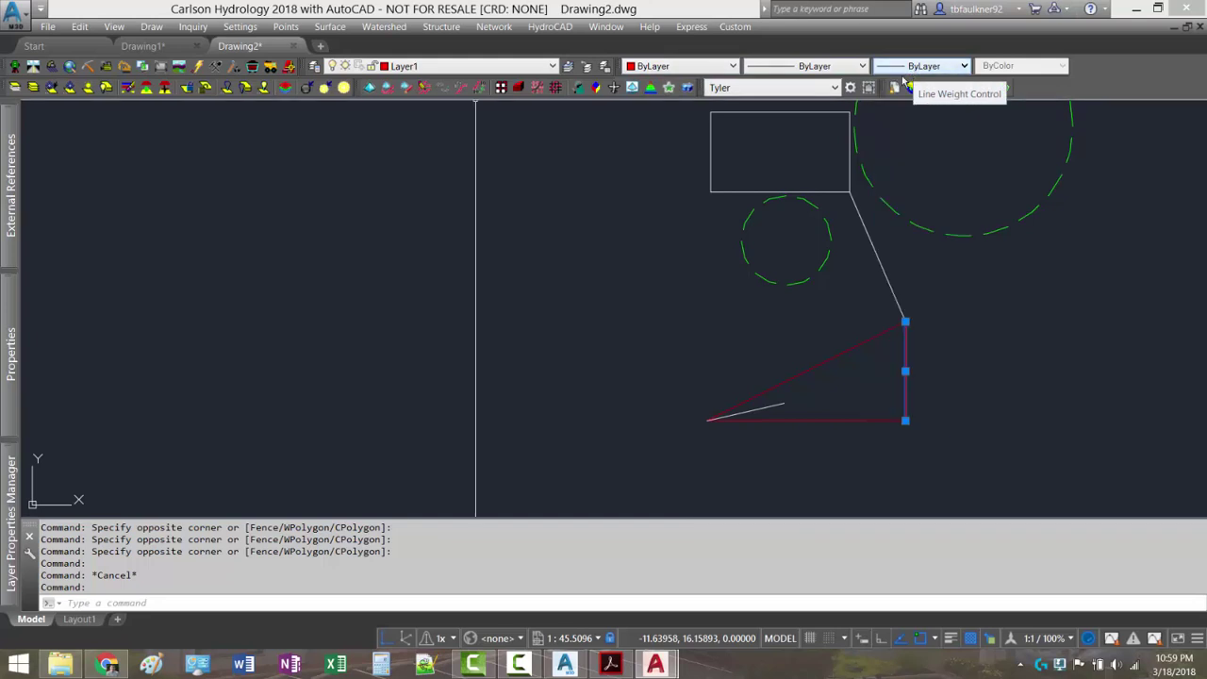
key("Escape")
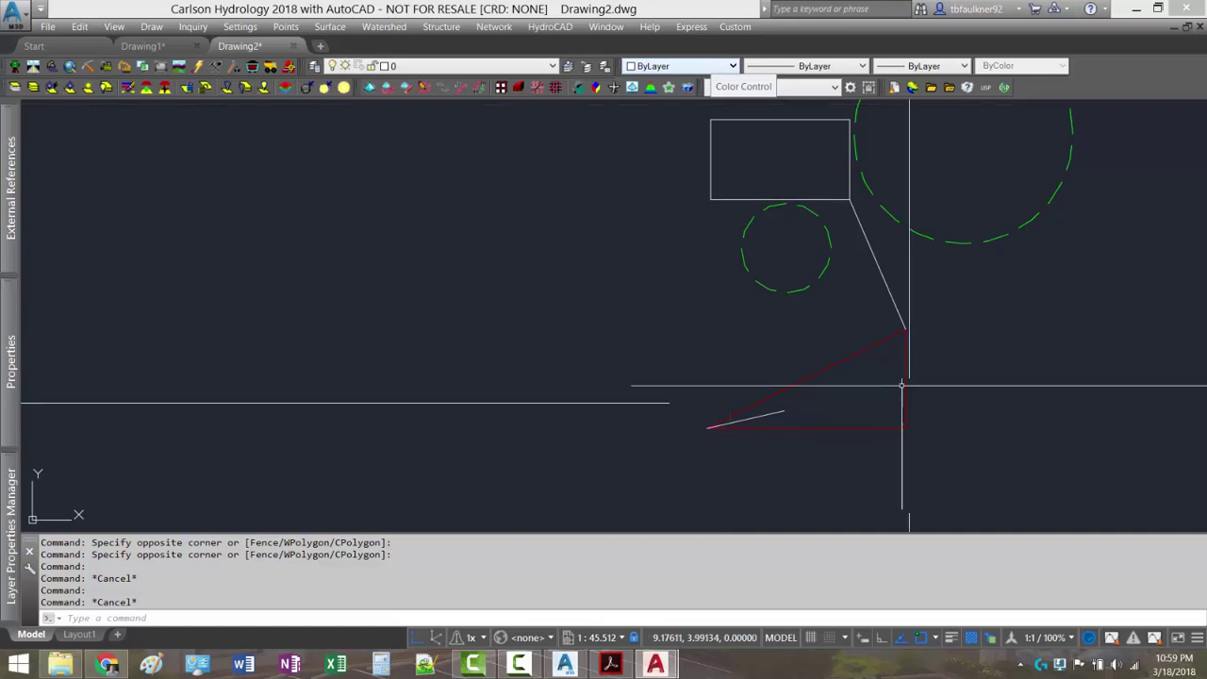
- Examine the color and linetype assigned to Layer1 in the layer list
mouse_move(900, 386)
middle_mouse_down()
mouse_move(1015, 368)
mouse_move(1063, 380)
middle_mouse_up()
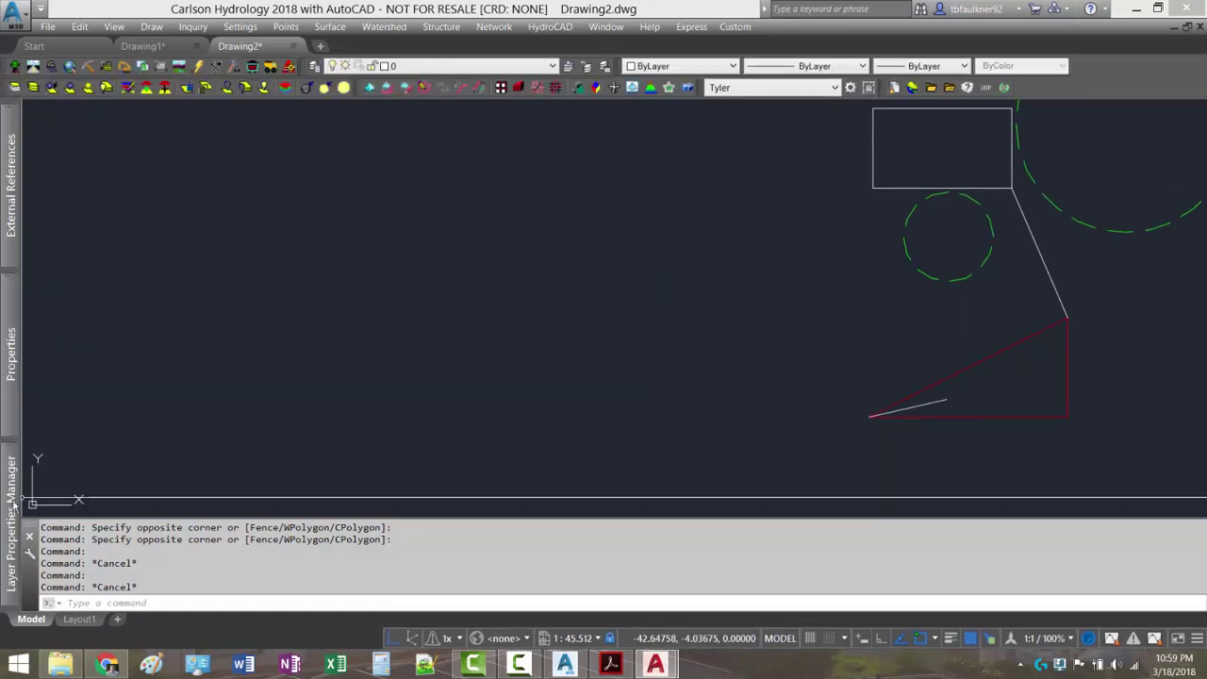
mouse_move(12, 518)
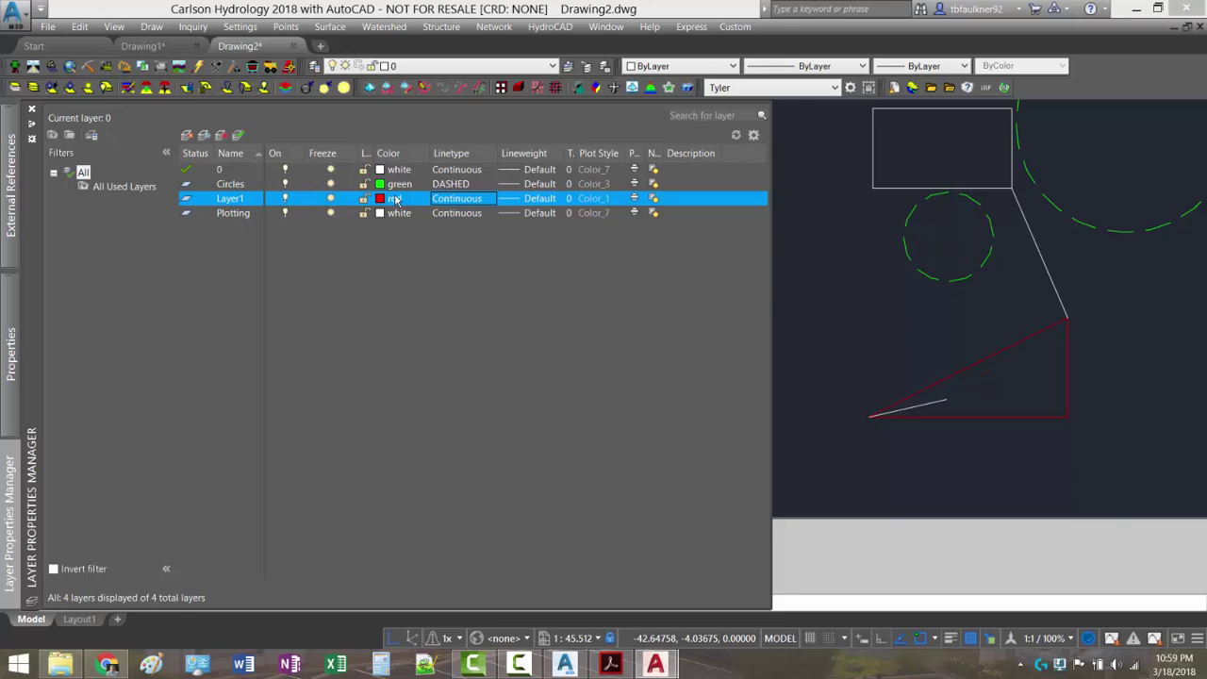
double_click(432, 196)
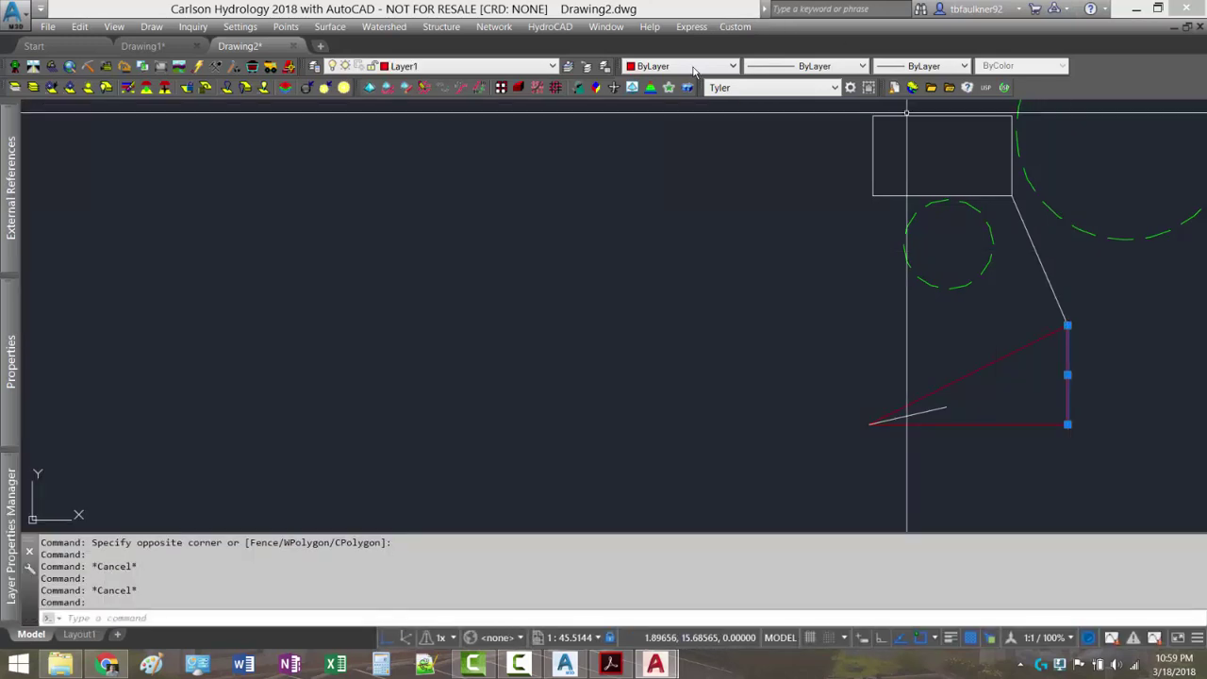
- Override the color of the triangle's selected vertical line with Yellow and clear the selection
left_click(674, 68)
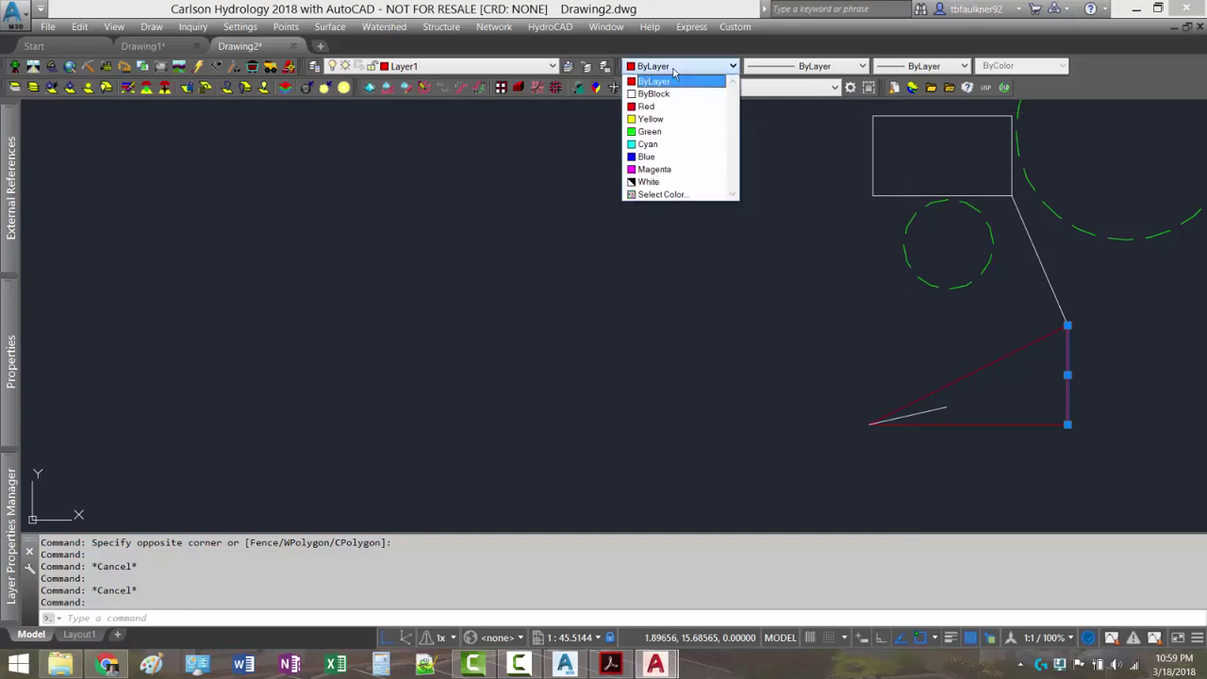
left_click(653, 121)
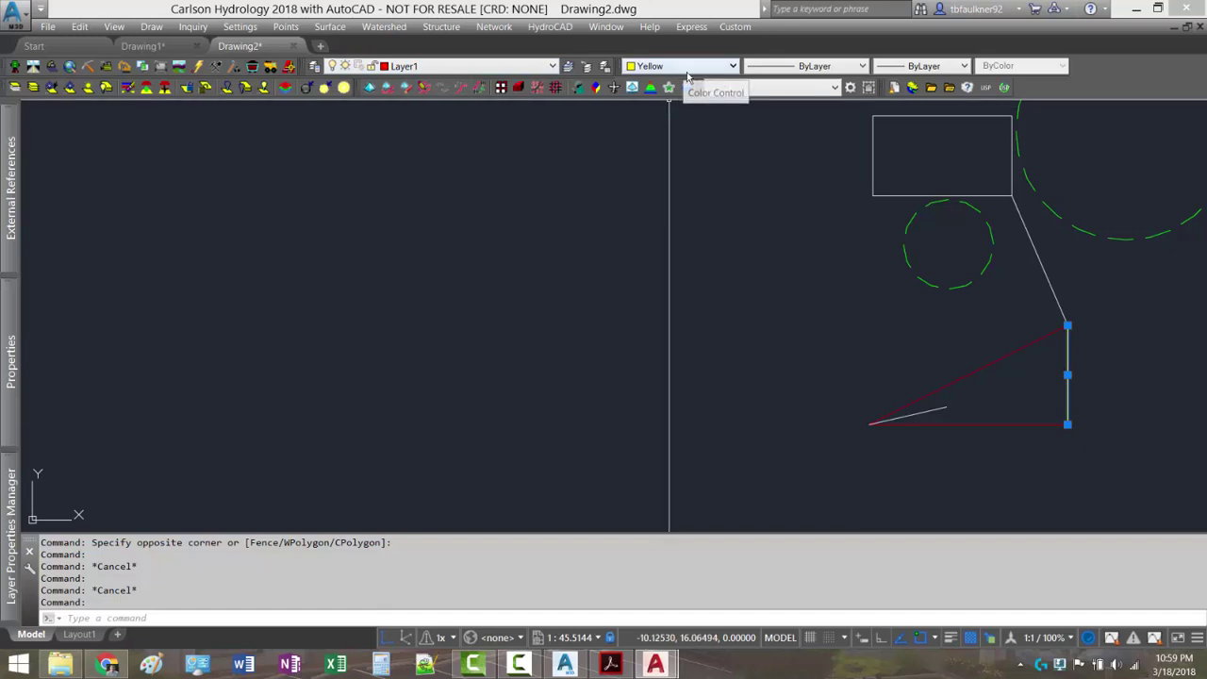
key("Escape")
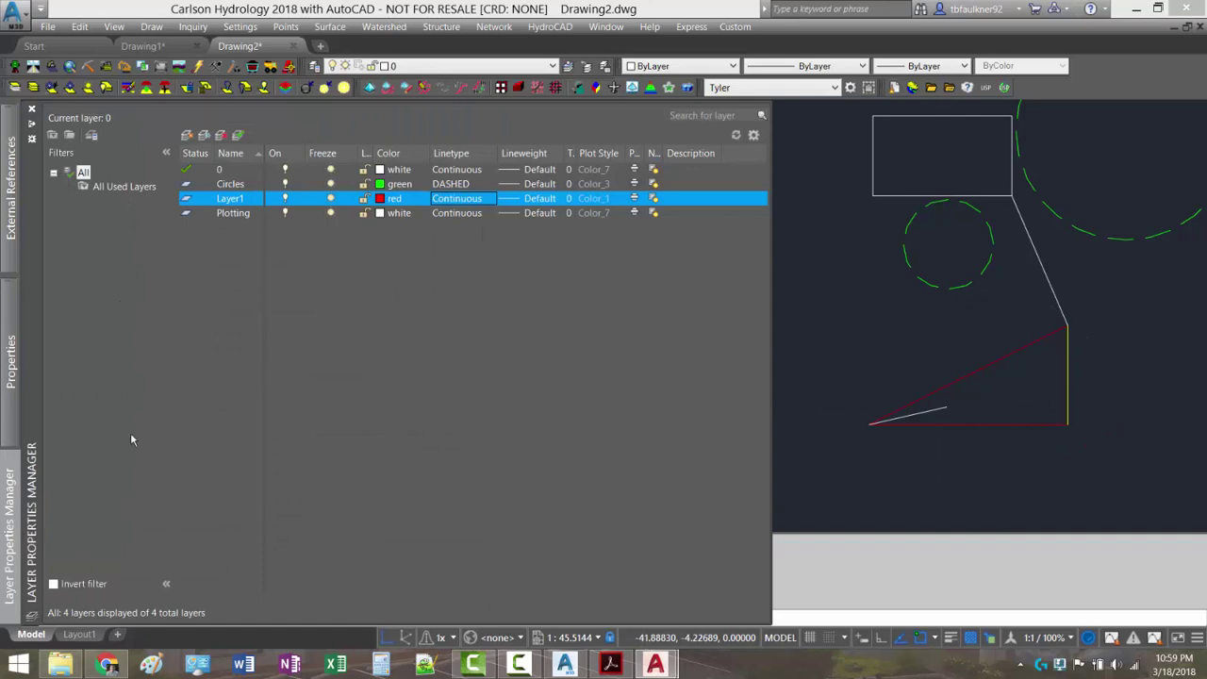
- Change the color of Layer1 to blue, index color 5, in the layer properties
left_click(382, 199)
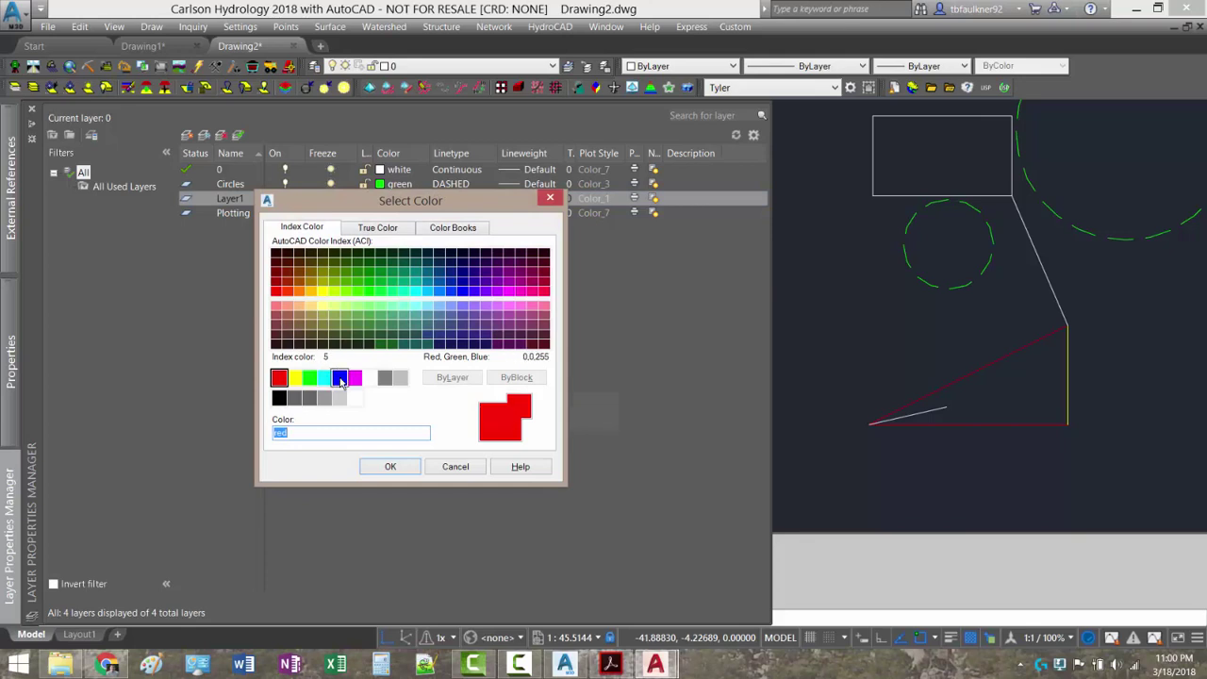
left_click(340, 379)
left_click(390, 466)
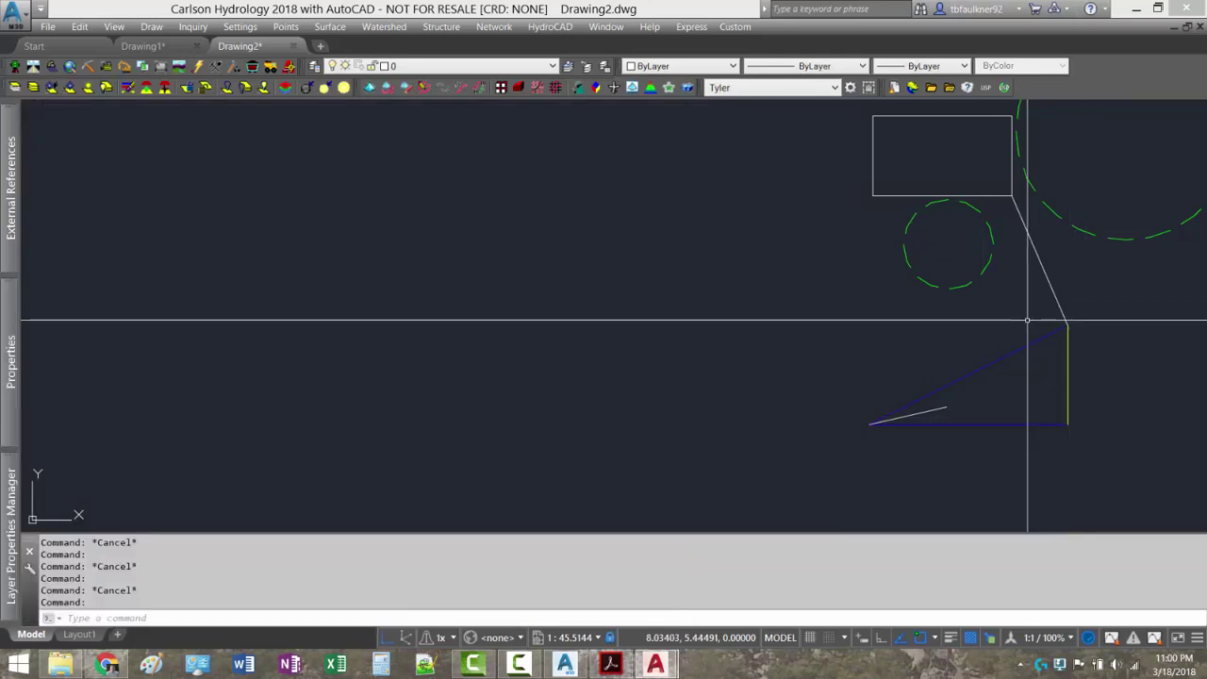
- Select the triangle's vertical line to check its color property against its layer's color, and clear the selection
left_click(1063, 353)
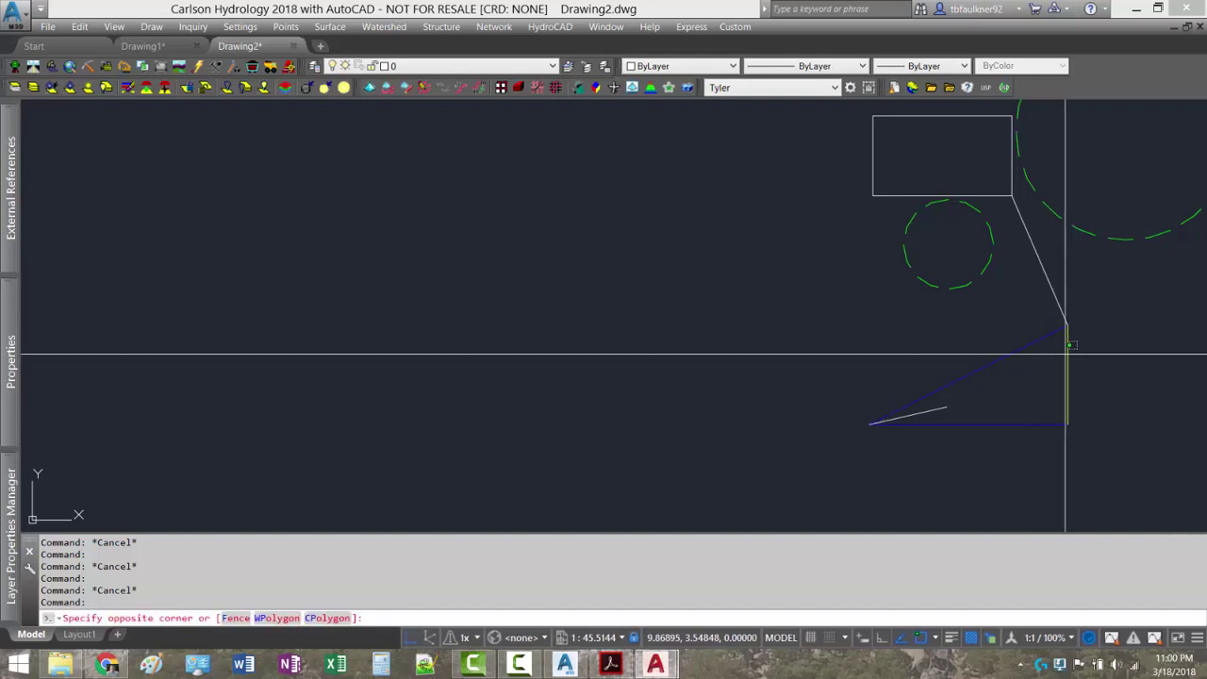
left_click(1058, 355)
left_click(1082, 355)
left_click(1042, 371)
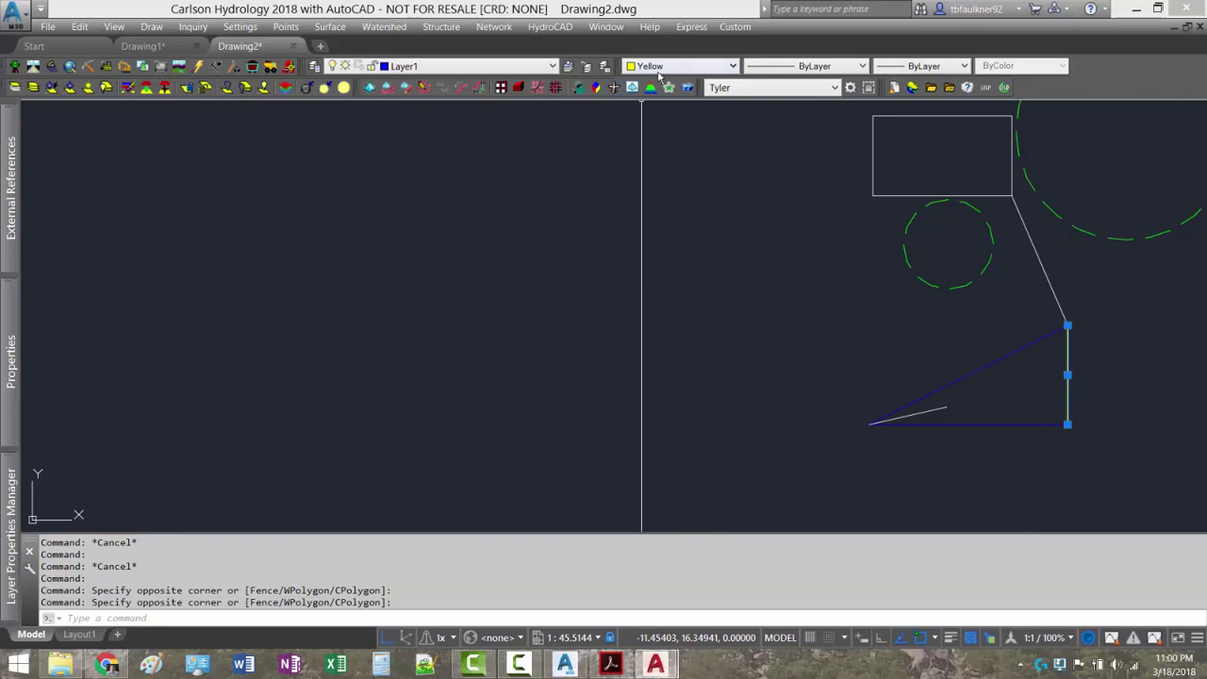
key("Escape")
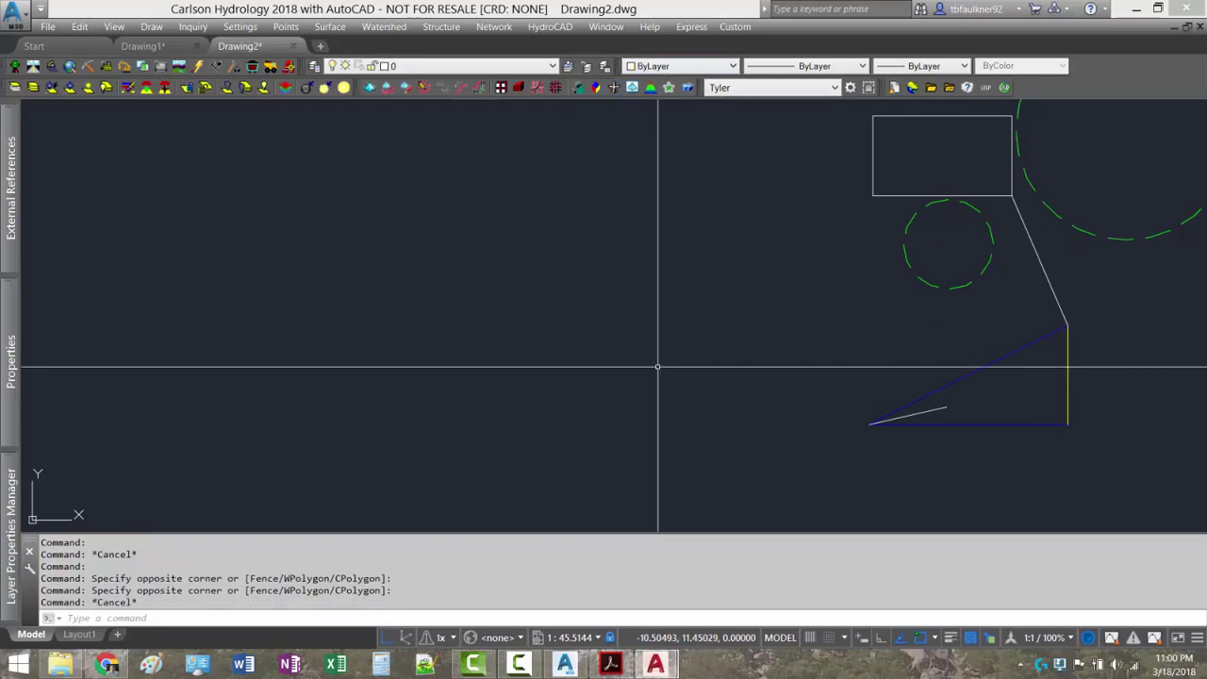
- Switch to the General CAD - Beginner PDF in Acrobat Reader and read the section on non-layer-specific properties
left_click(609, 664)
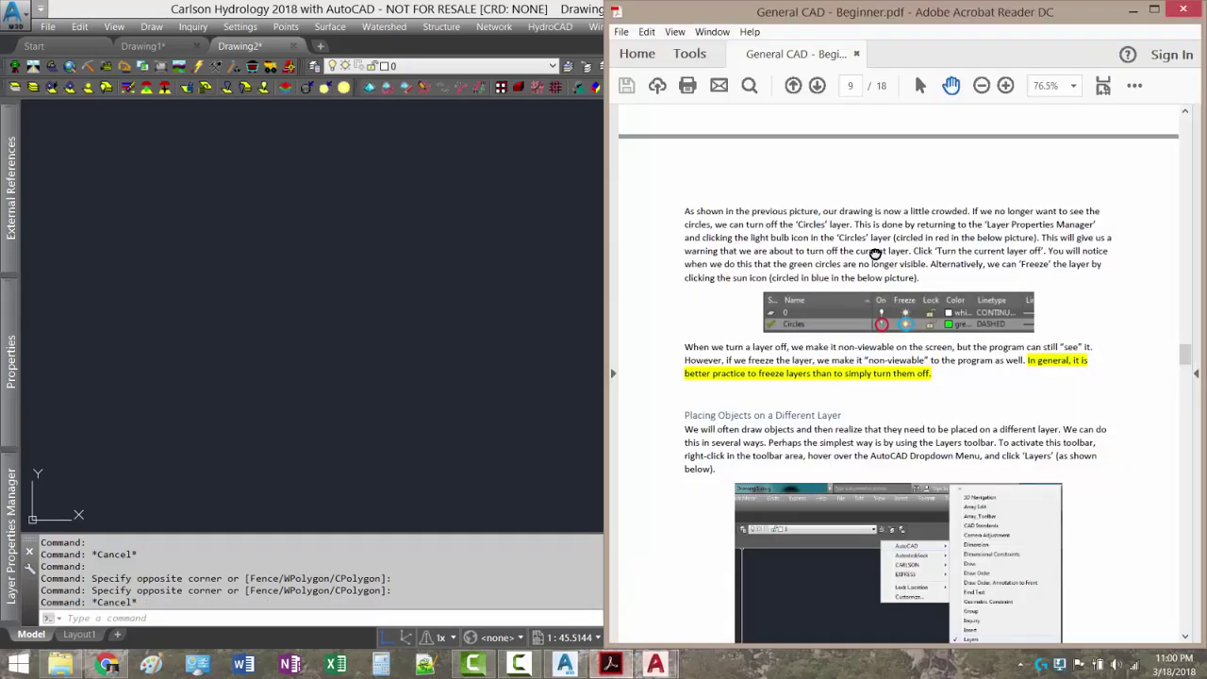
scroll(875, 254, "down", 10)
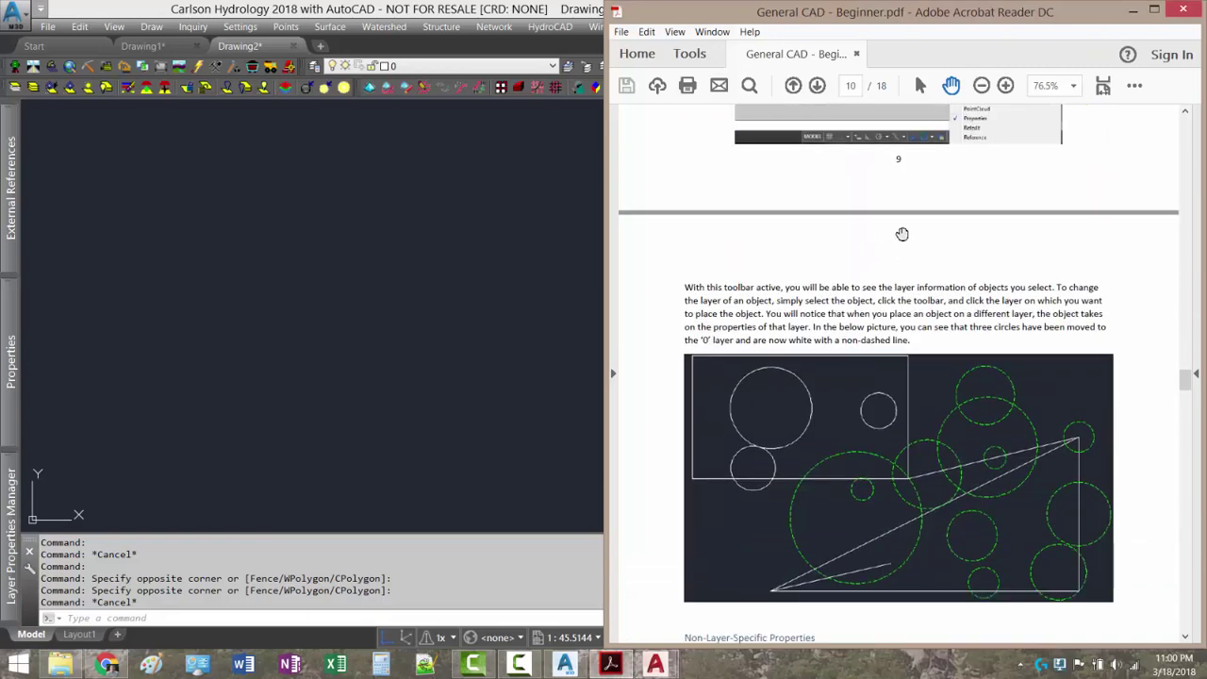
scroll(913, 219, "down", 5)
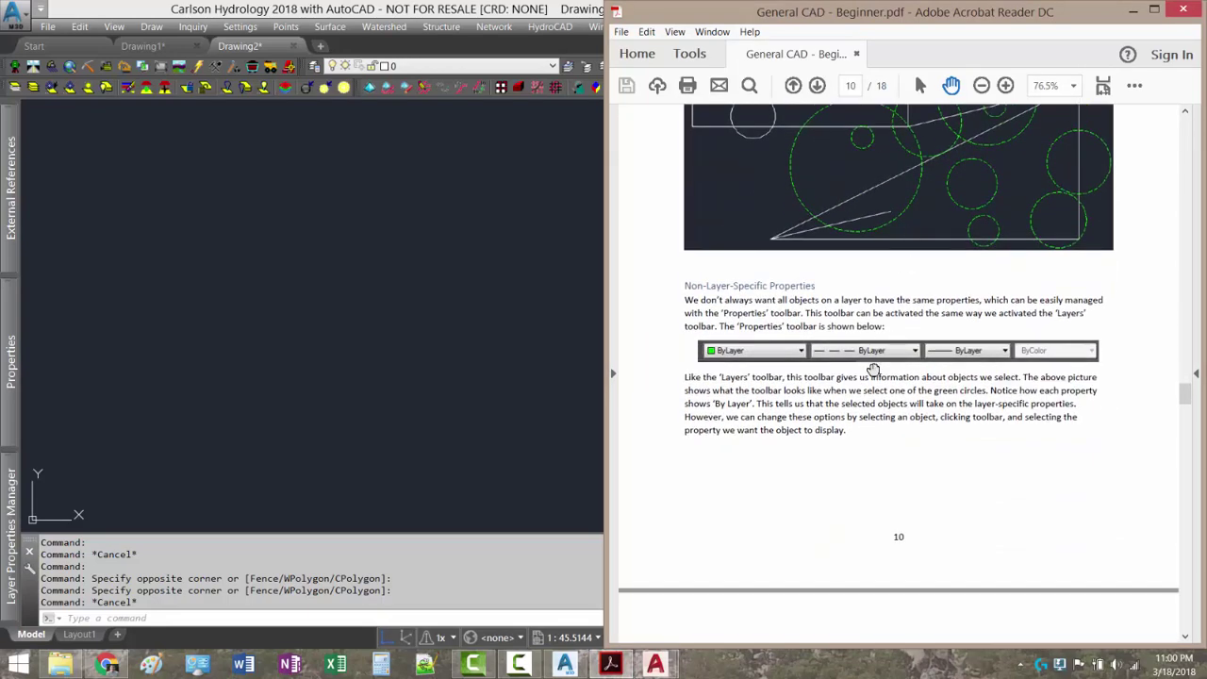
scroll(919, 308, "down", 3)
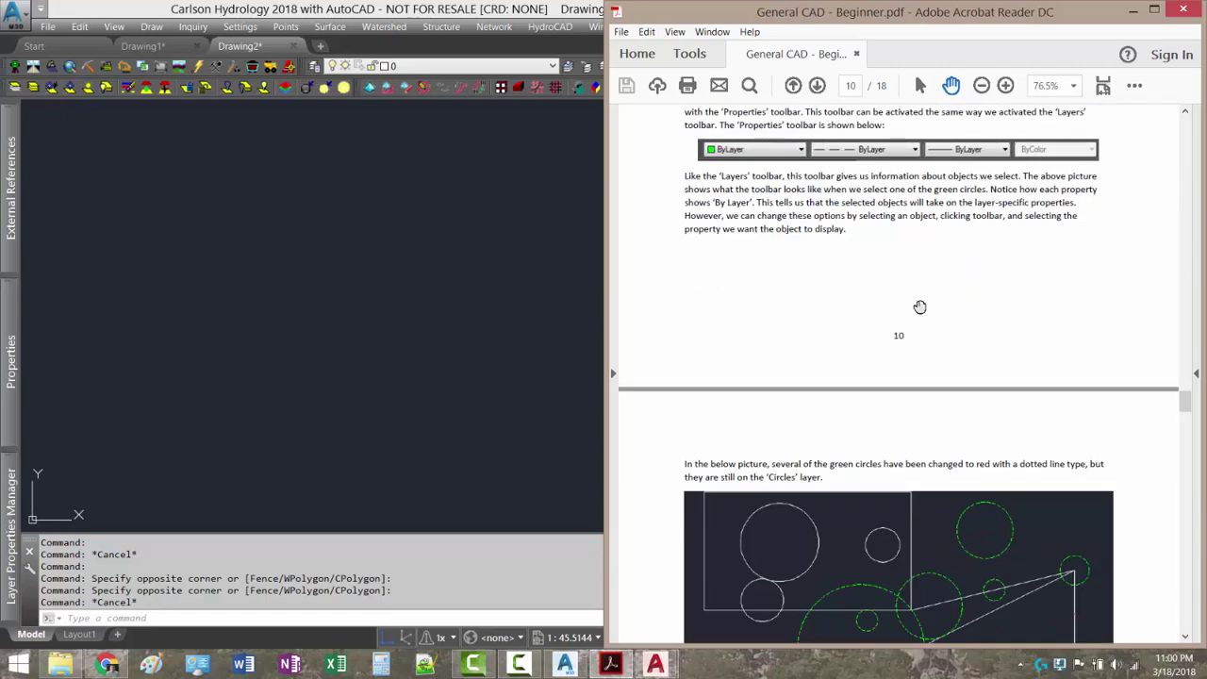
scroll(920, 307, "down", 4)
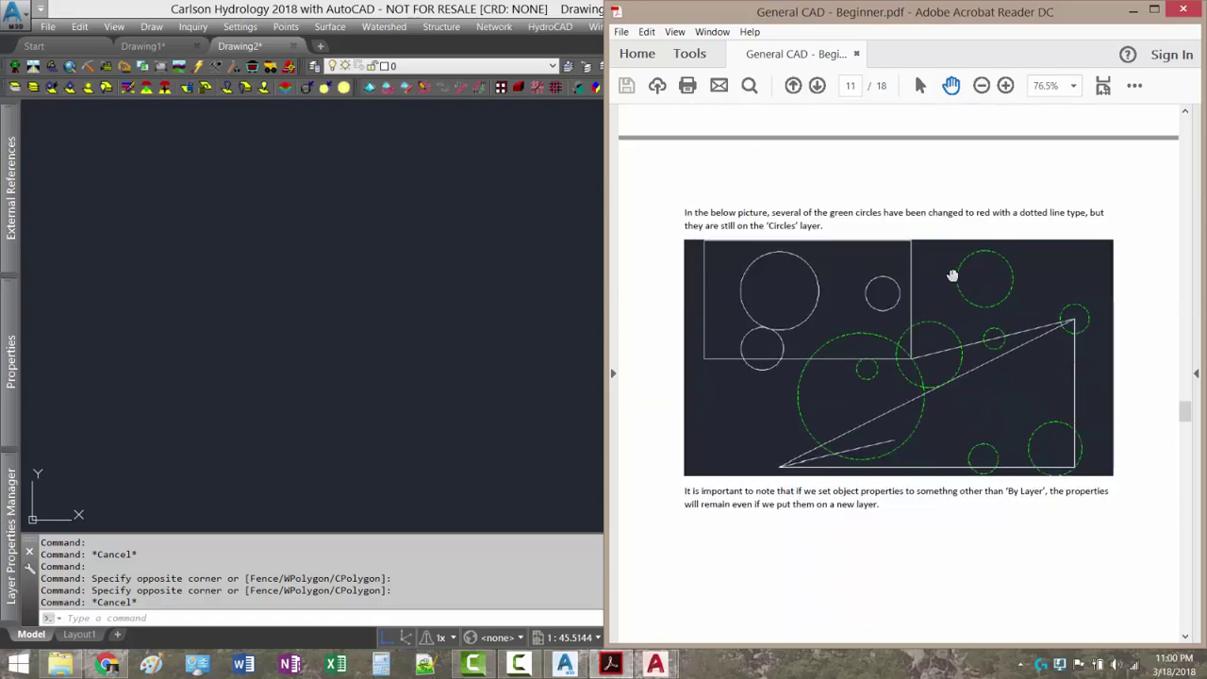
scroll(948, 230, "down", 2)
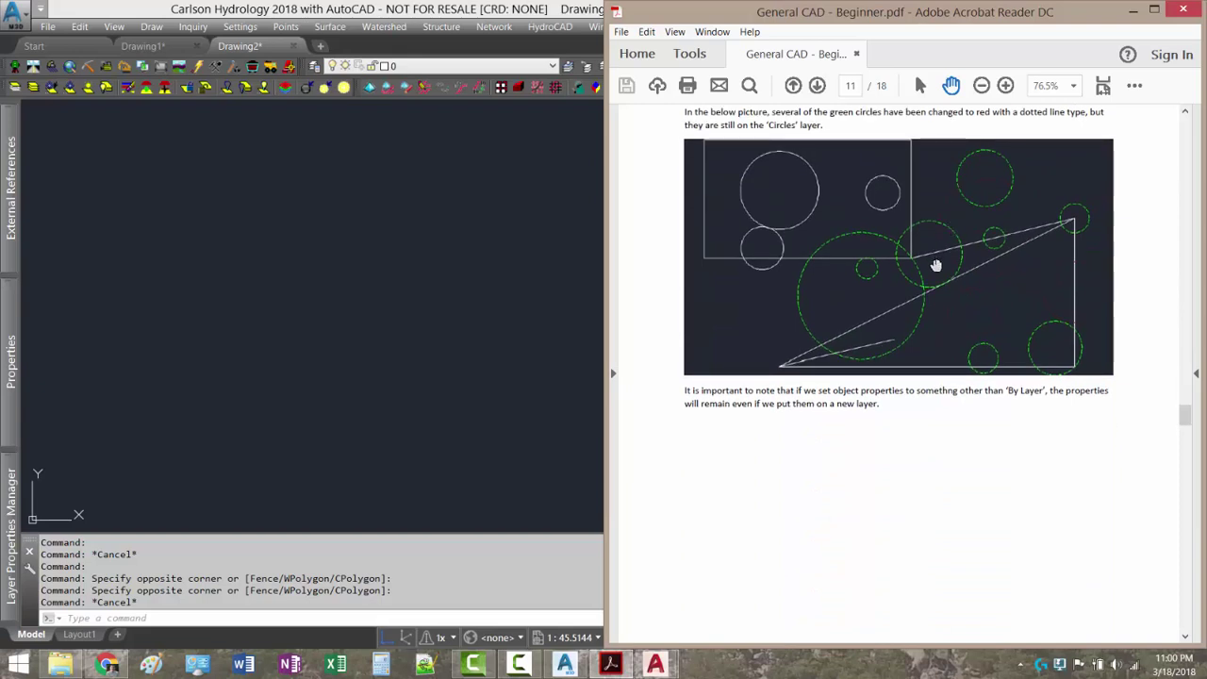
scroll(1056, 300, "down", 1)
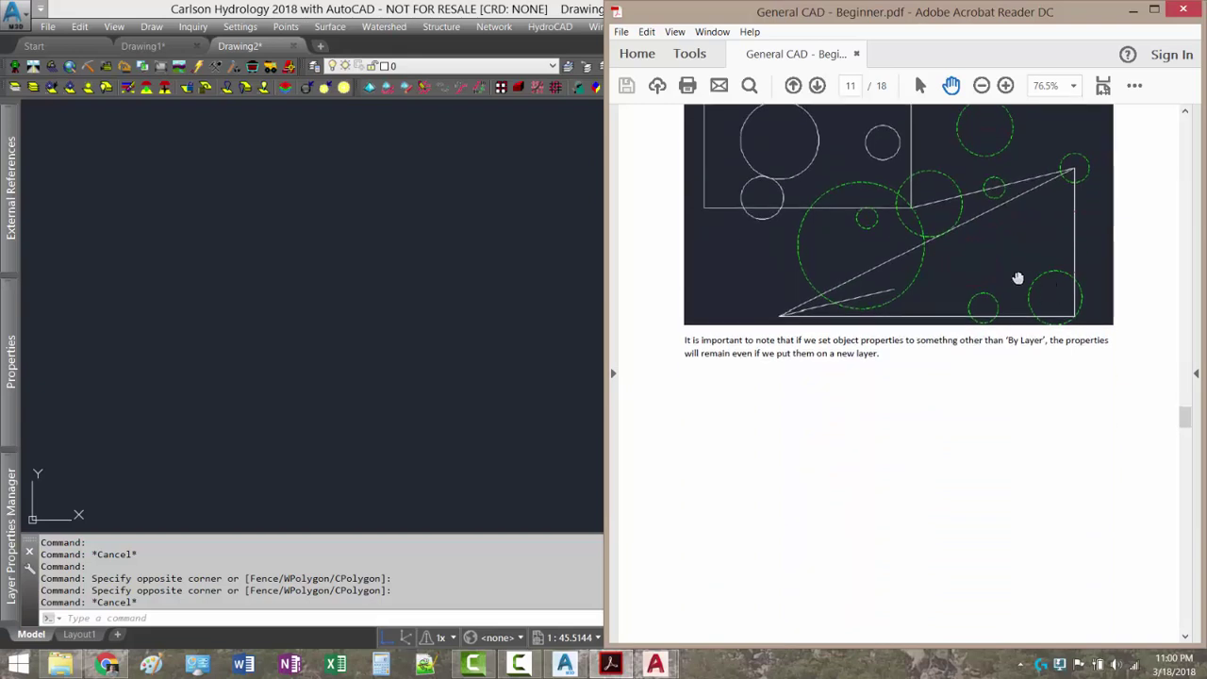
- Skim the guide's section on Paper Space and Model Space, including the viewport scaling and layer-freezing exercises
scroll(948, 315, "down", 7)
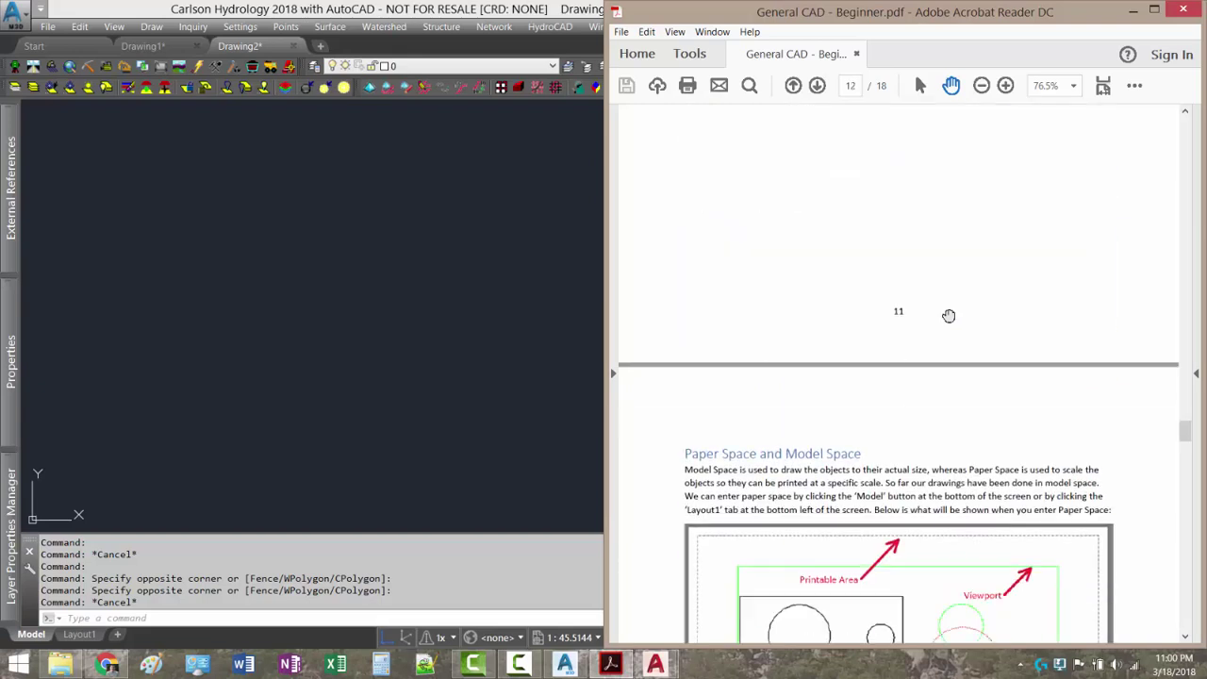
scroll(979, 257, "down", 3)
scroll(979, 257, "down", 2)
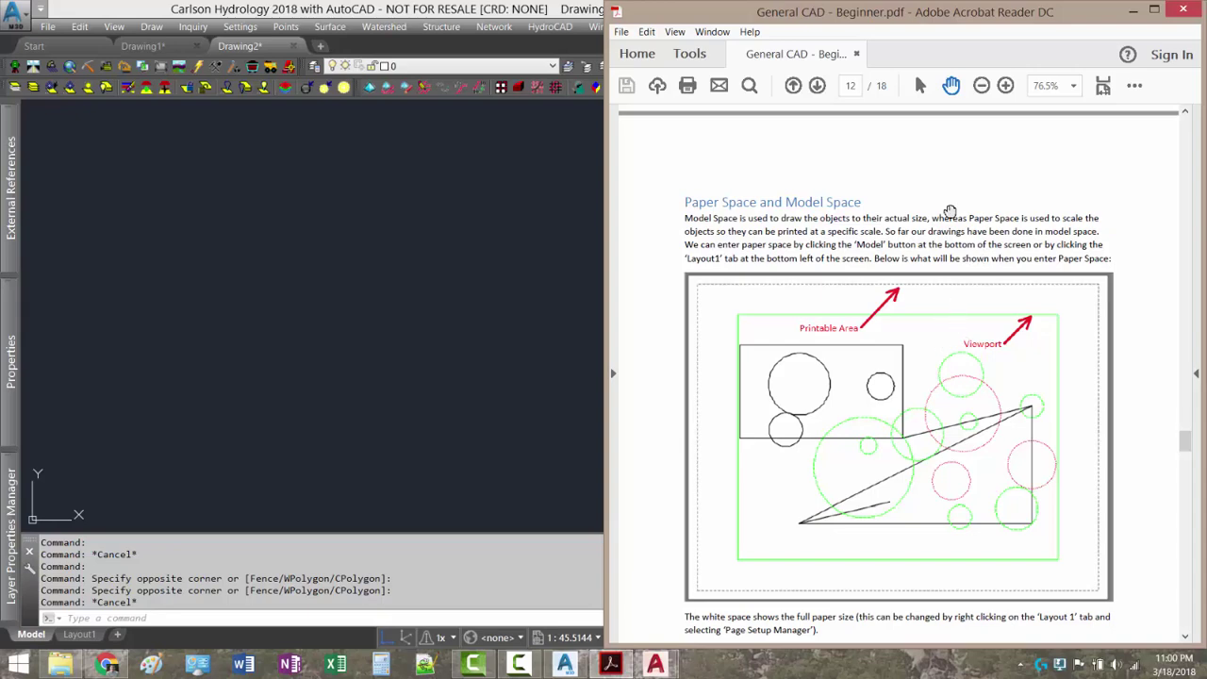
scroll(950, 229, "down", 2)
scroll(949, 229, "down", 20)
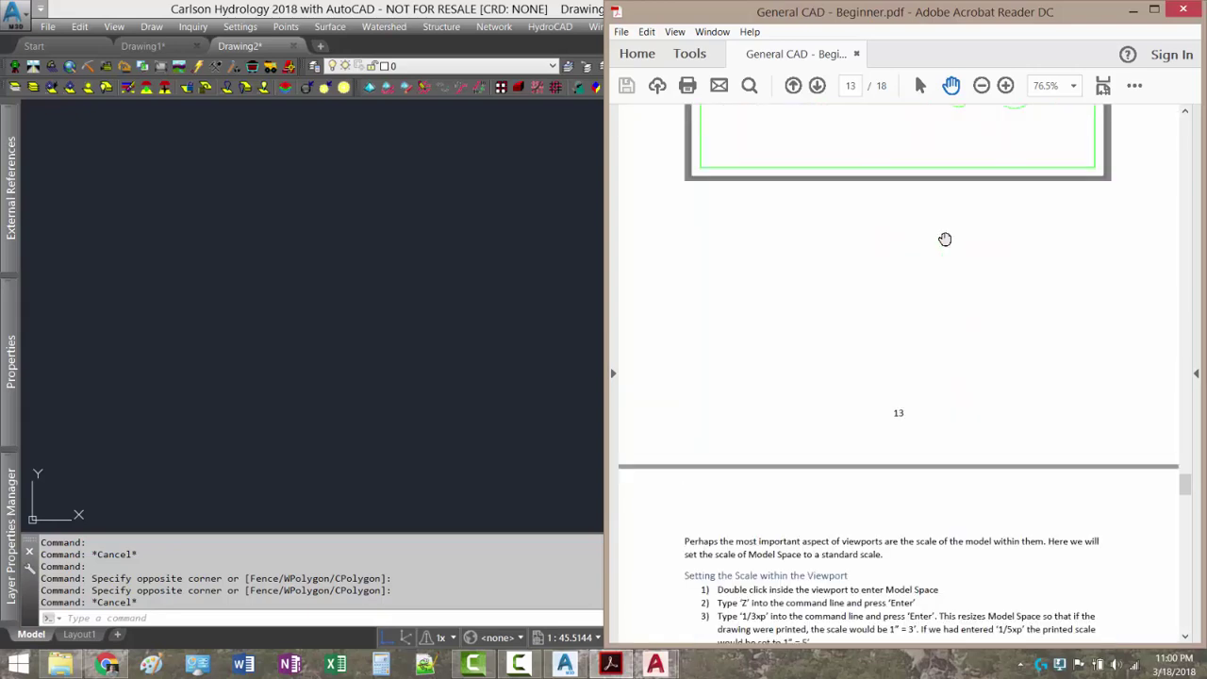
scroll(944, 238, "down", 20)
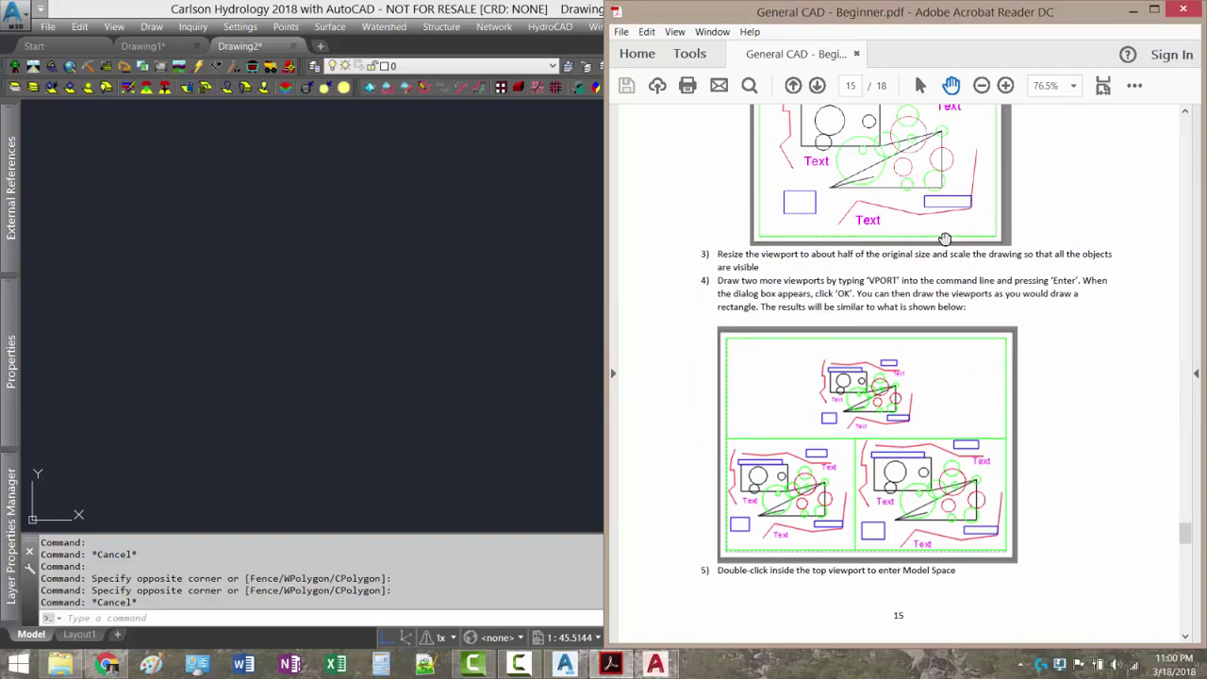
scroll(944, 239, "down", 16)
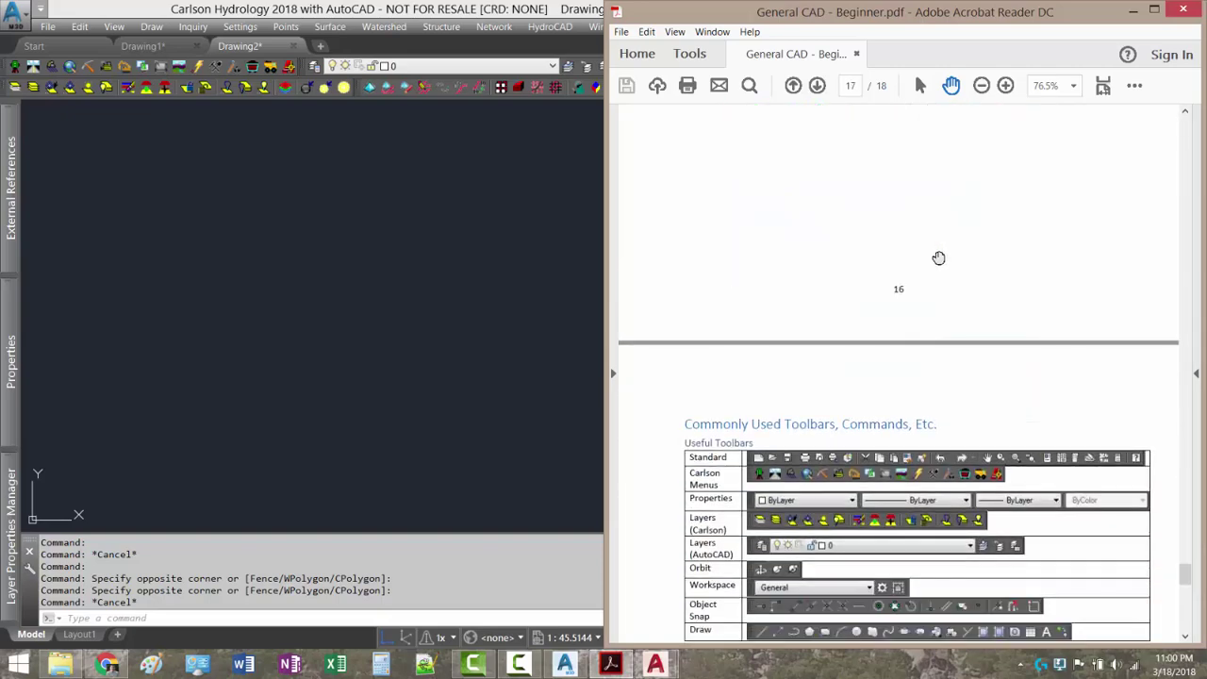
scroll(943, 317, "up", 9)
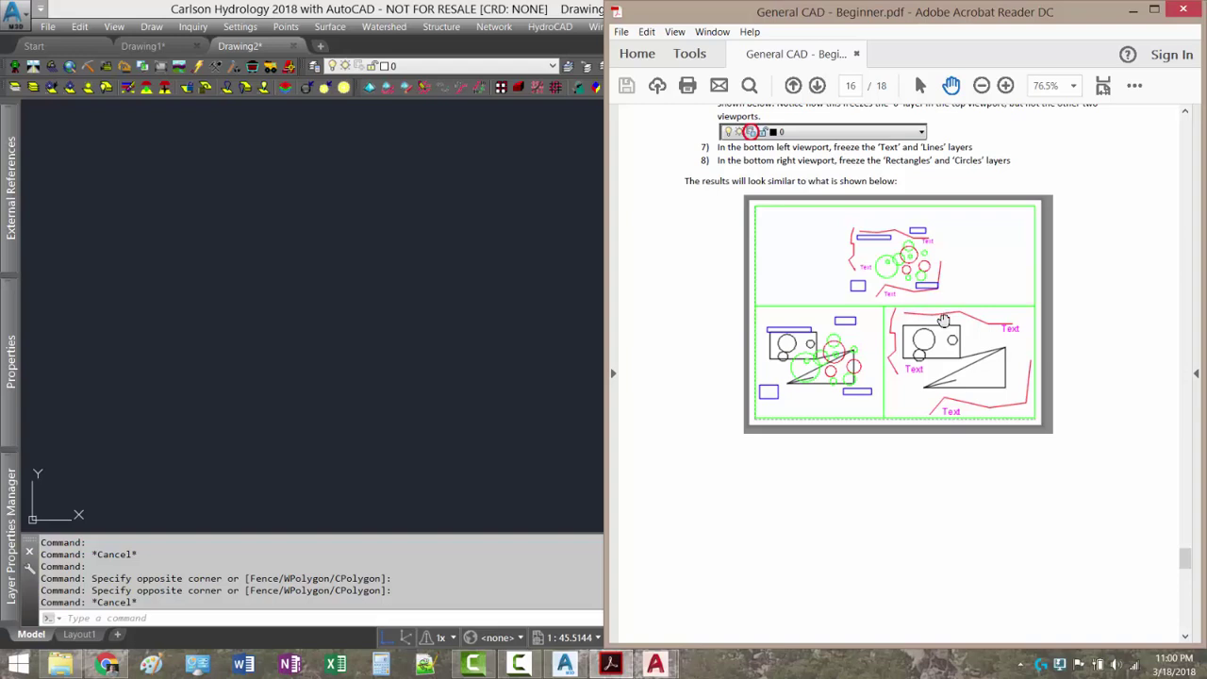
scroll(914, 296, "down", 9)
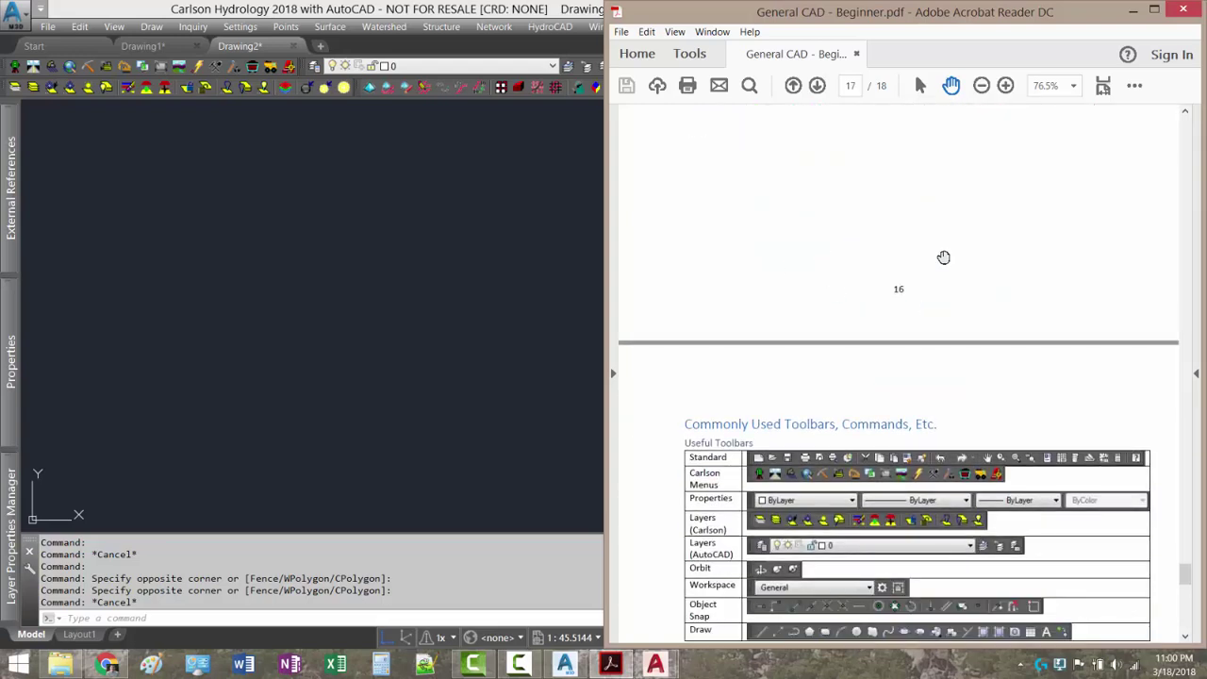
- Review the guide's reference page of commonly used toolbars and drafting and menu commands
scroll(903, 283, "down", 4)
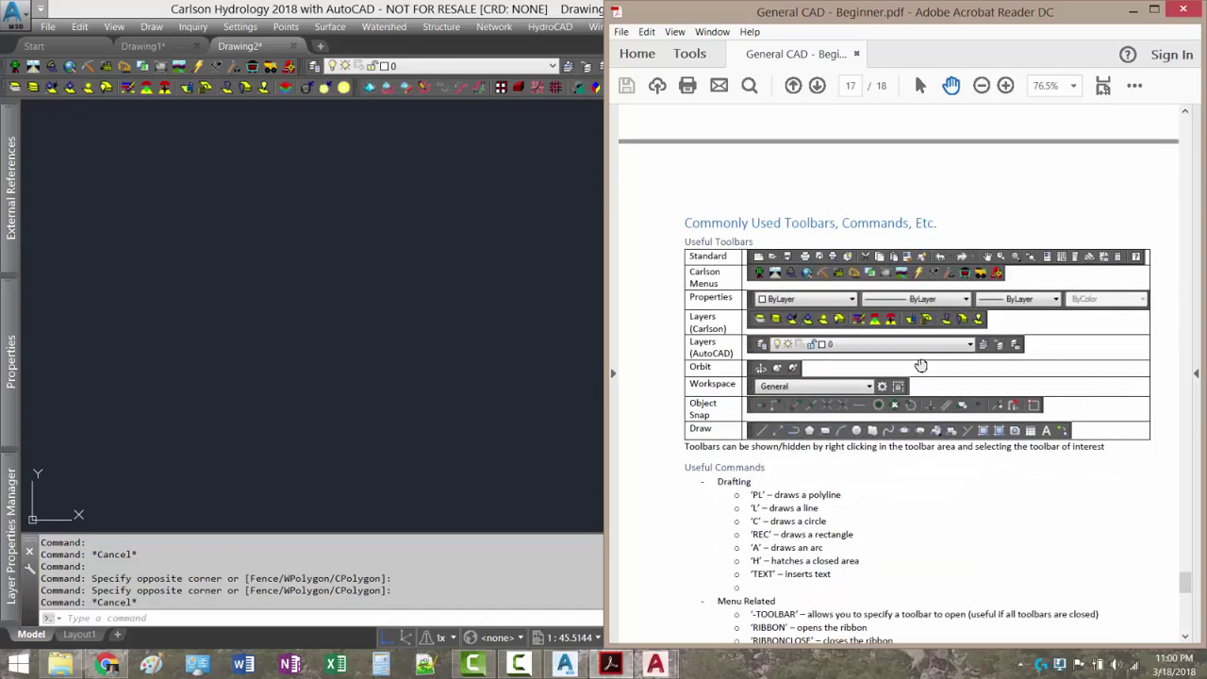
scroll(849, 542, "down", 3)
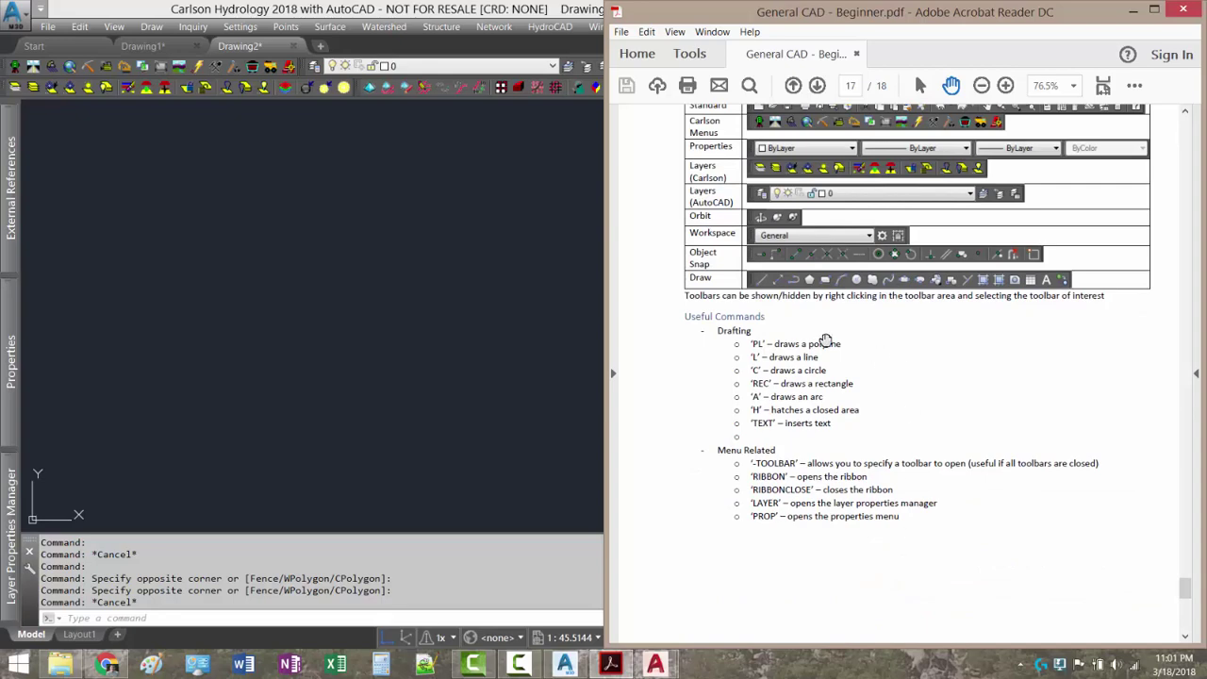
scroll(817, 405, "down", 3)
scroll(816, 406, "up", 5)
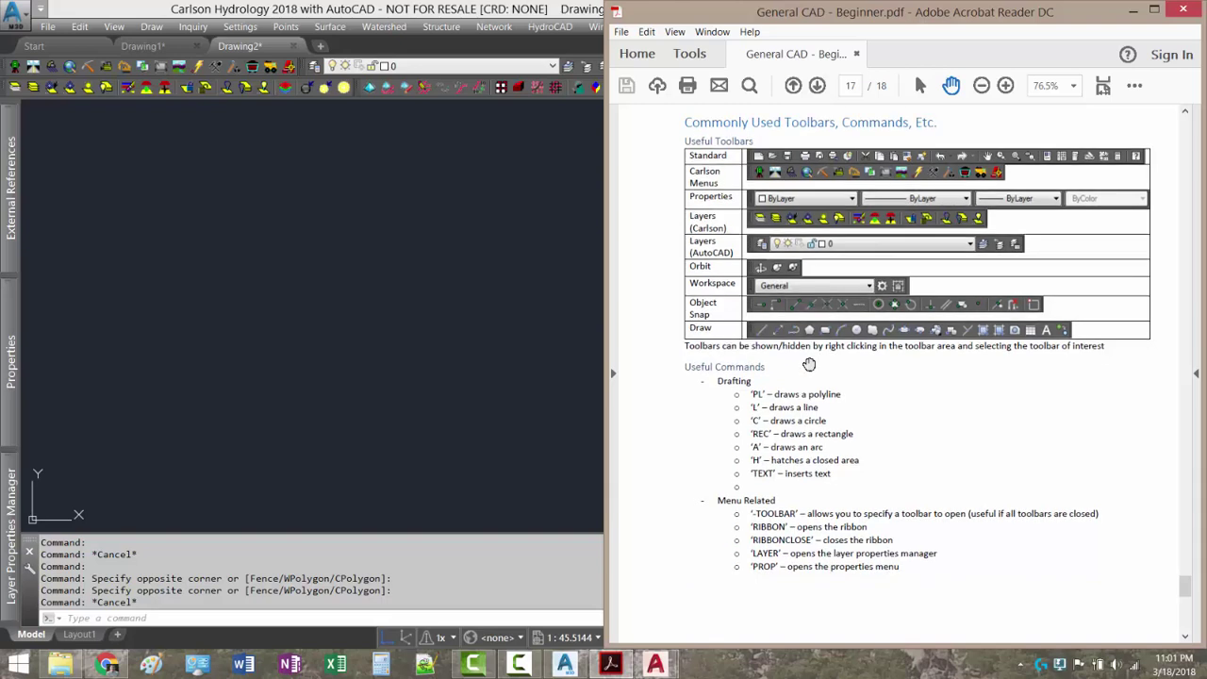
scroll(808, 364, "down", 4)
scroll(770, 226, "up", 1)
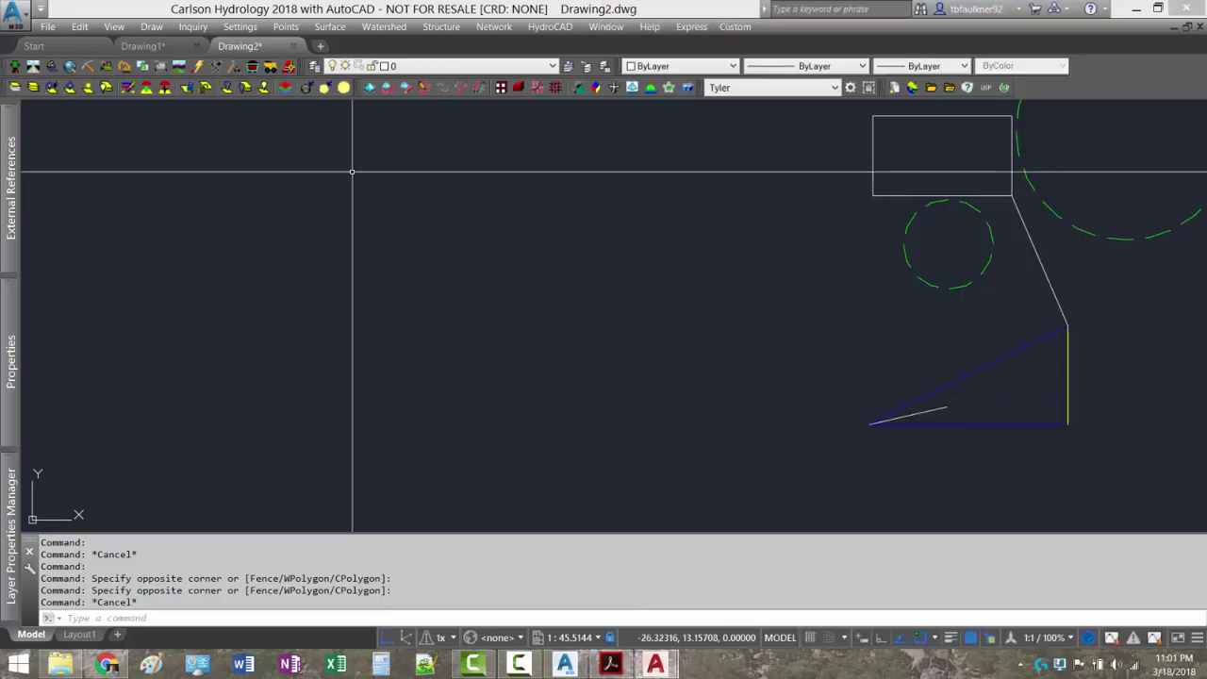
- Back in the CAD drawing, draw an open 2D polyline of seven segments, about 40 units long, left of the rectangle, using the default polyline options
left_click(151, 26)
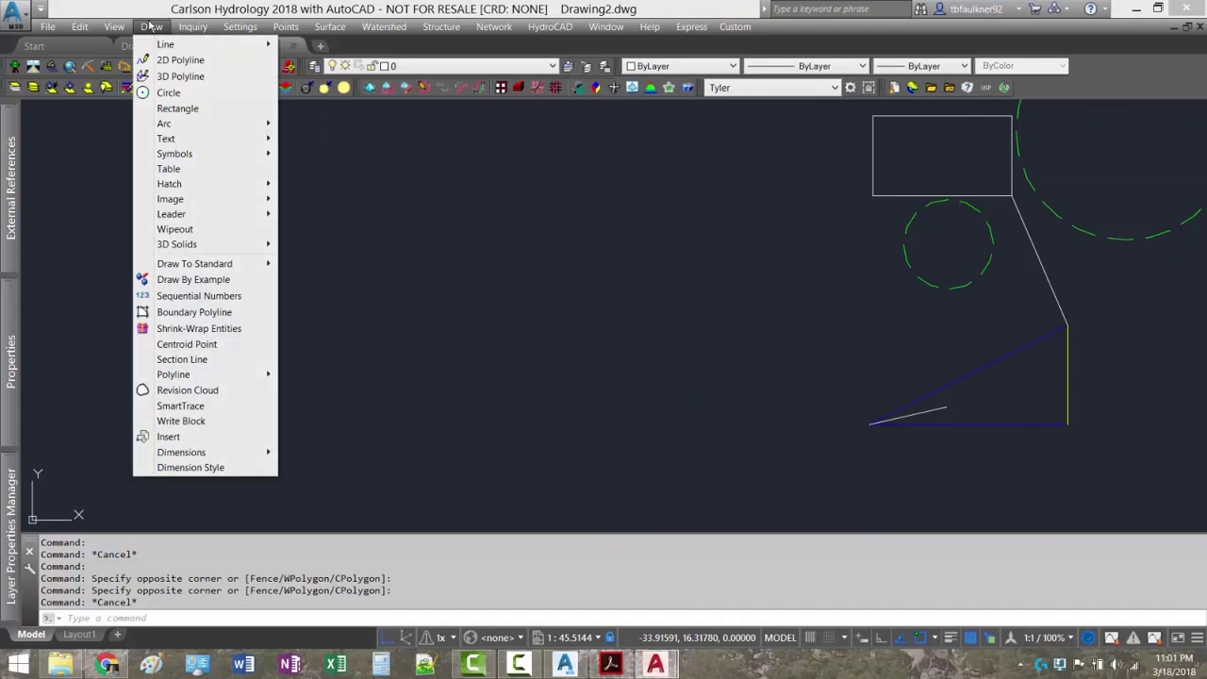
left_click(186, 62)
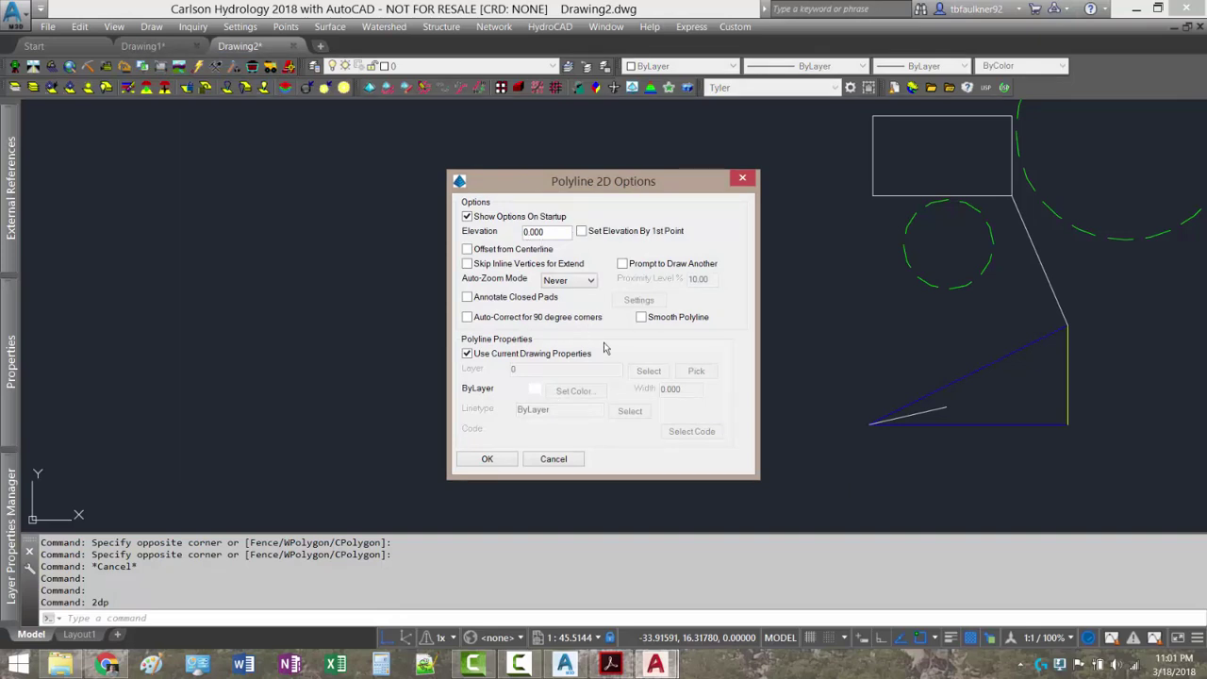
left_click(487, 460)
middle_click_drag(989, 221, 575, 330)
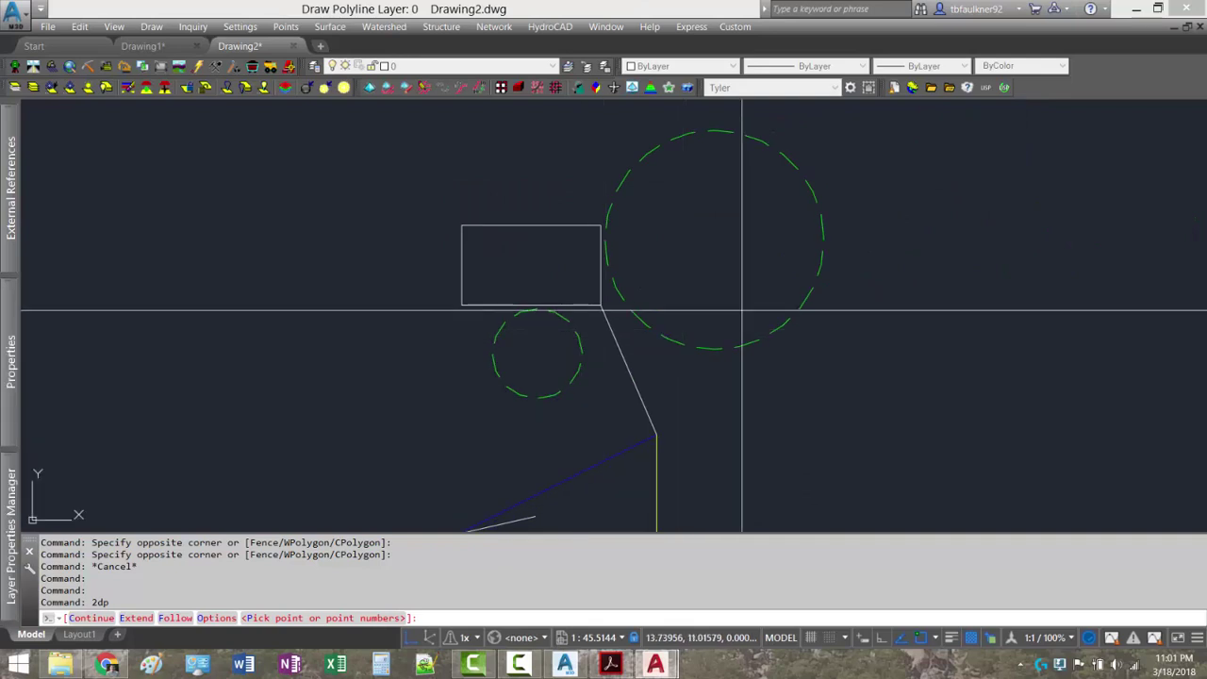
scroll(670, 339, "down", 1)
left_click(485, 279)
left_click(407, 359)
left_click(421, 422)
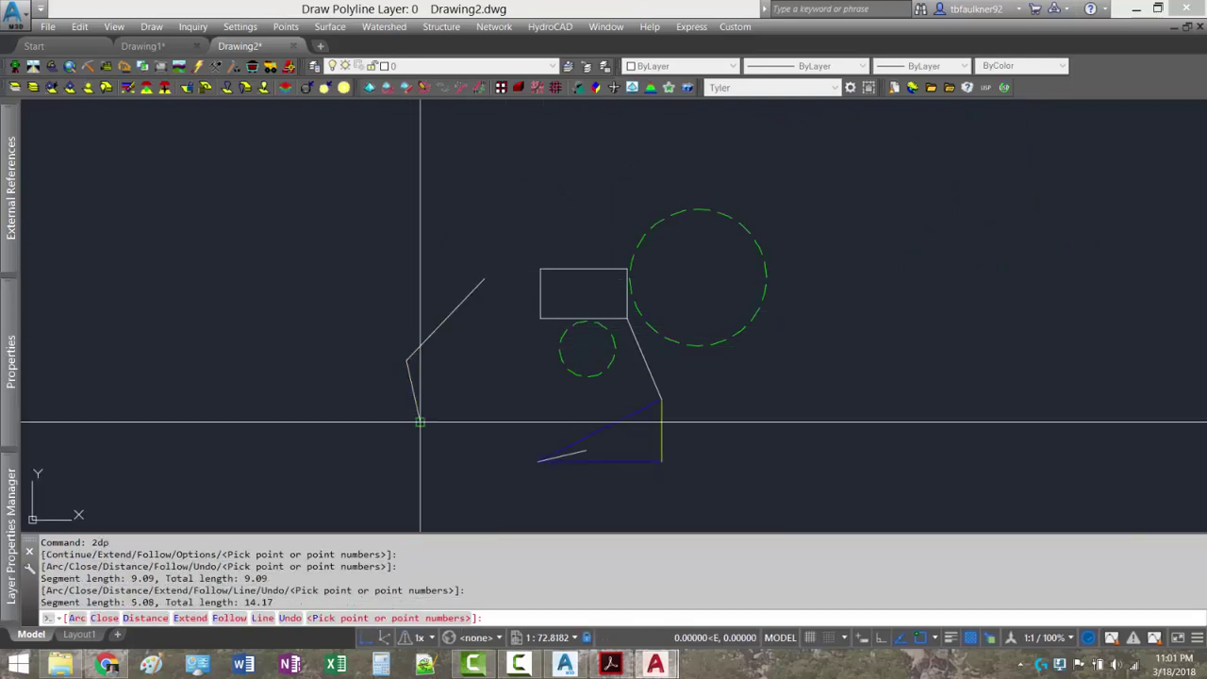
left_click(446, 484)
left_click(408, 504)
left_click(361, 435)
left_click(346, 372)
left_click(355, 312)
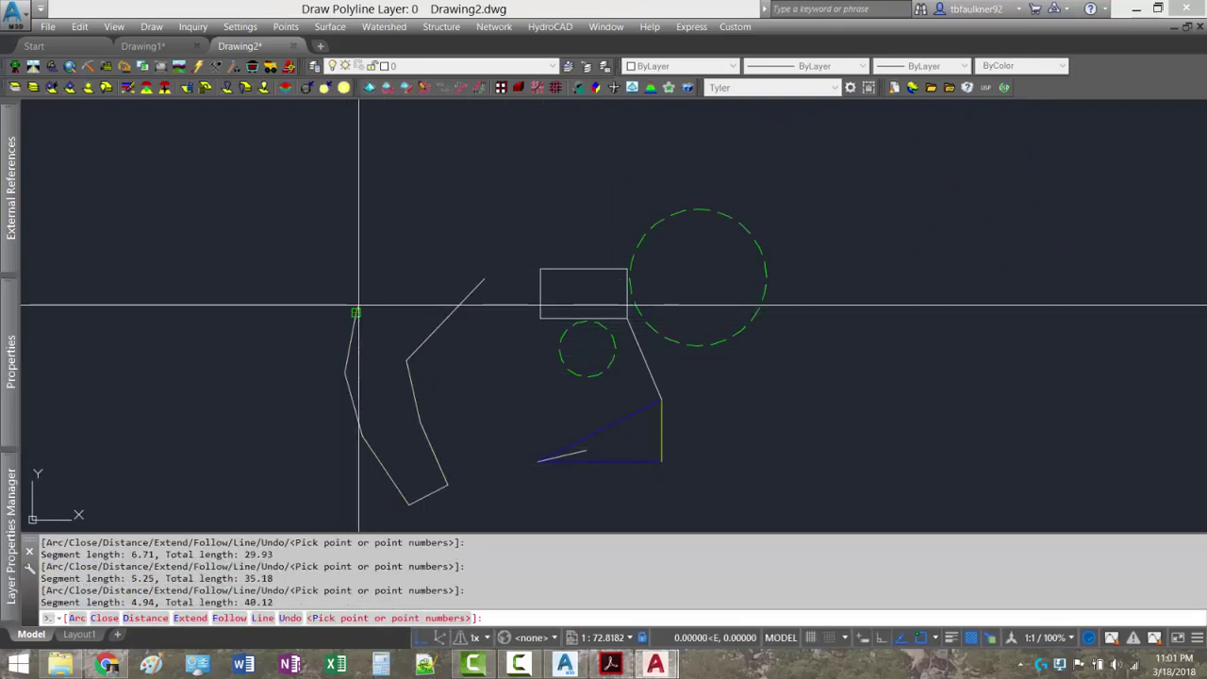
key("Return")
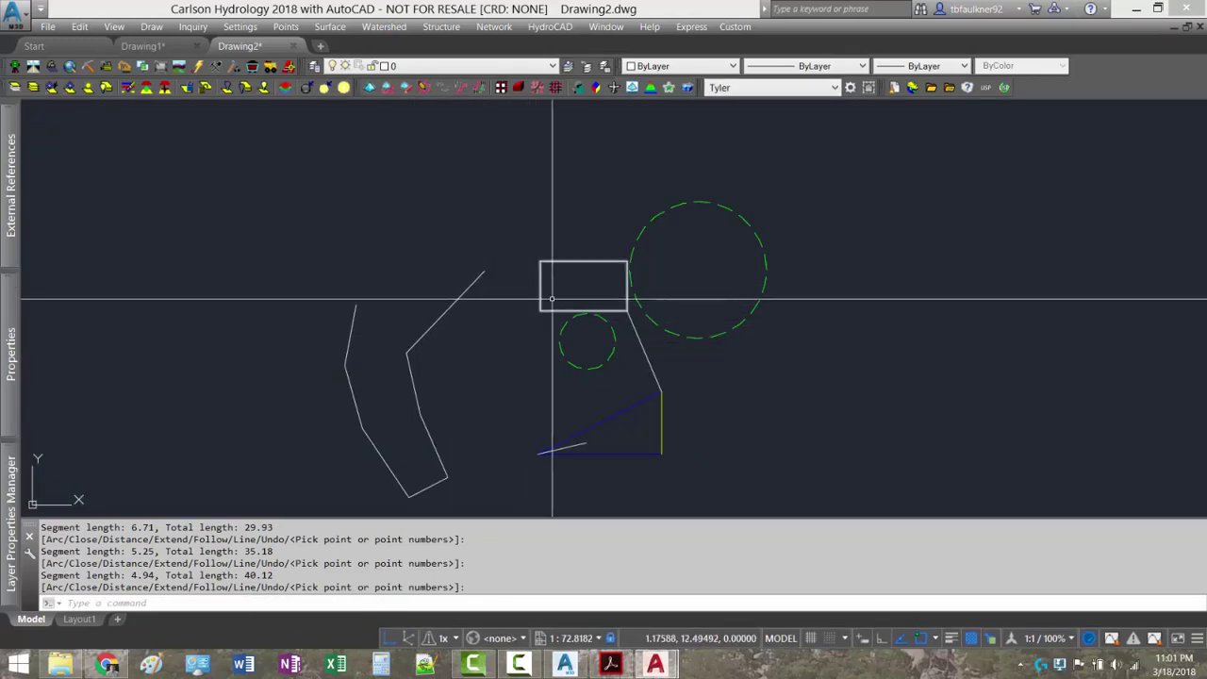
- Select the triangle's sloping line, clear it, and select the open polyline to compare a single line with a polyline
left_click(609, 417)
left_click(598, 440)
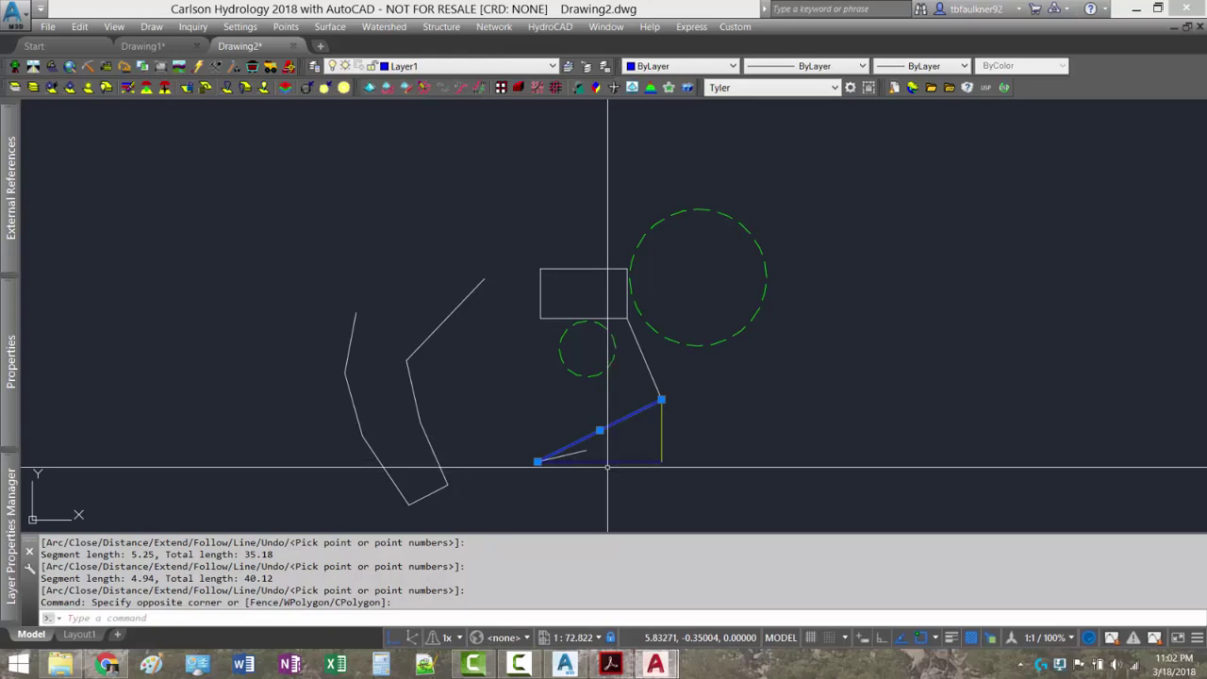
key("Escape")
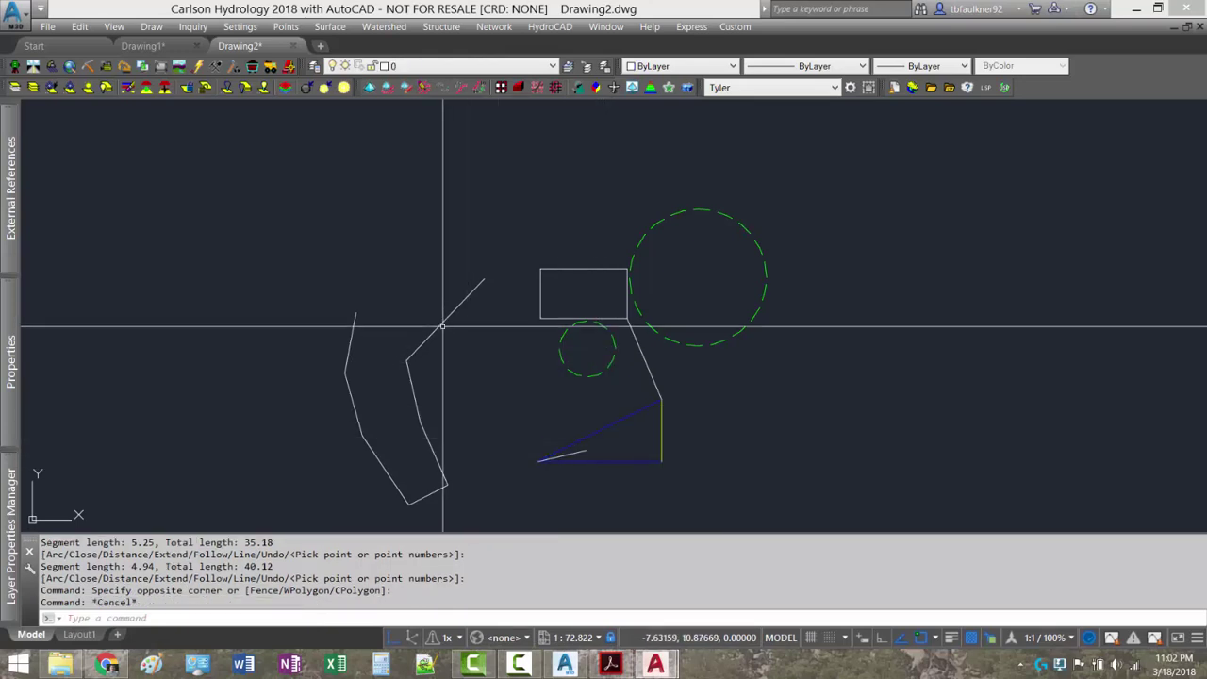
left_click(439, 325)
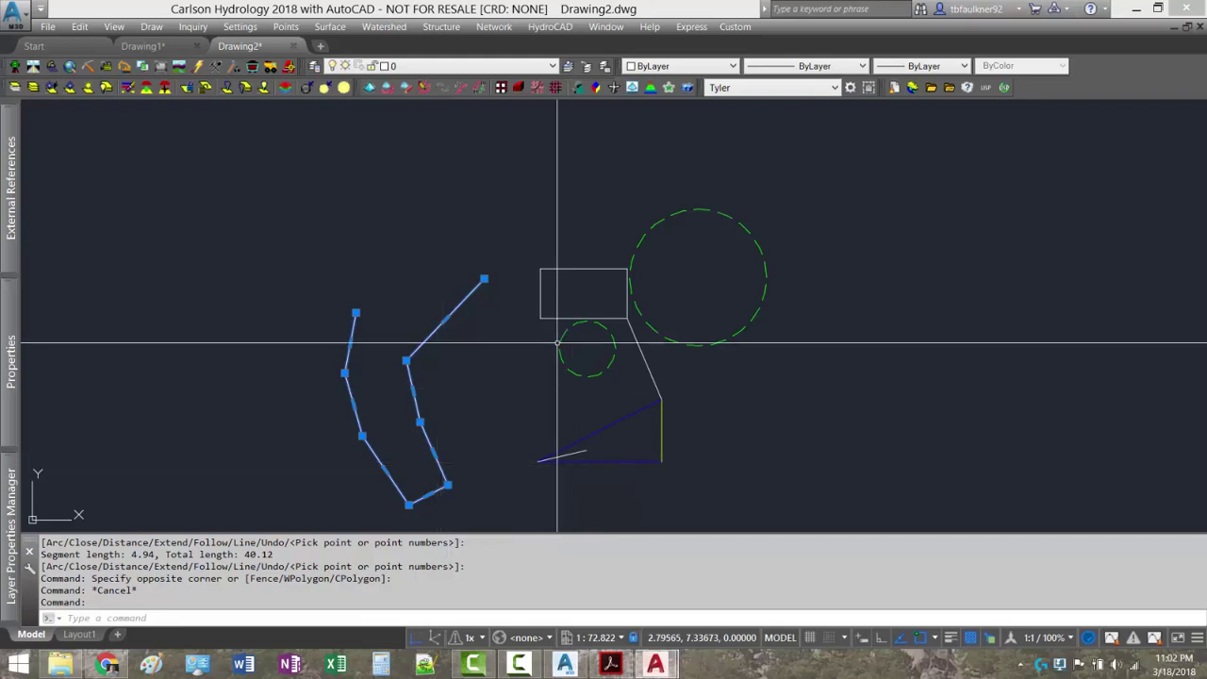
- Clear the polyline selection and consult the guide's list of useful drafting and menu commands
key("Escape")
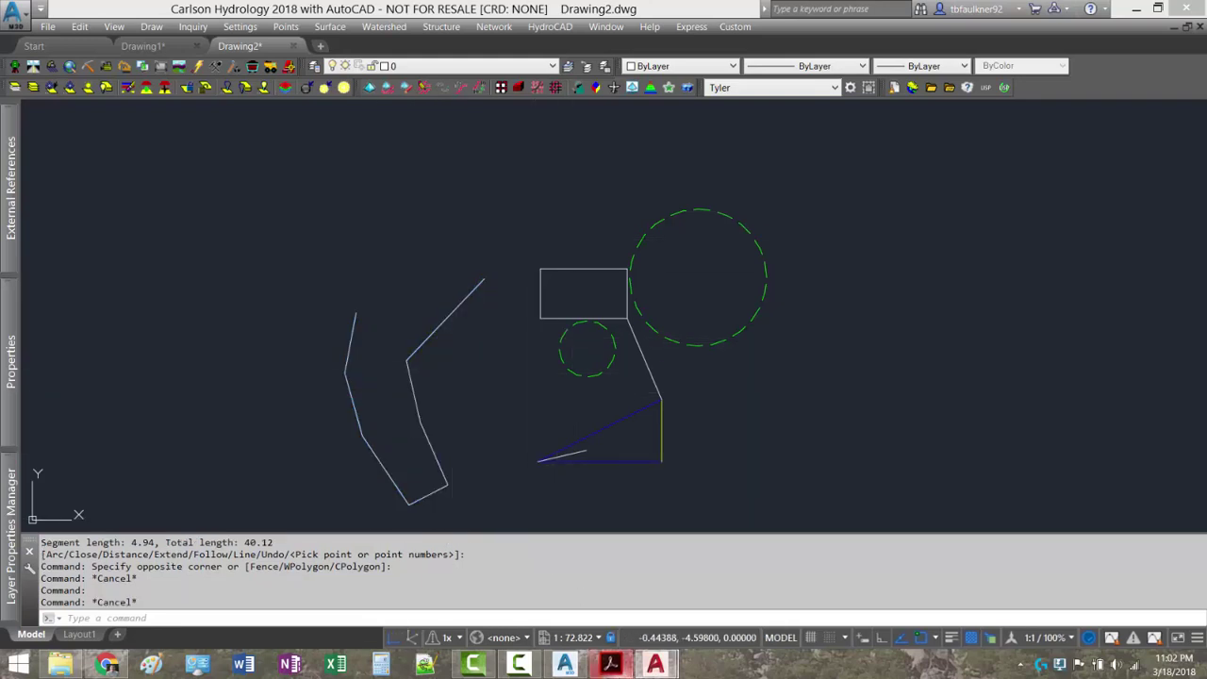
left_click(610, 664)
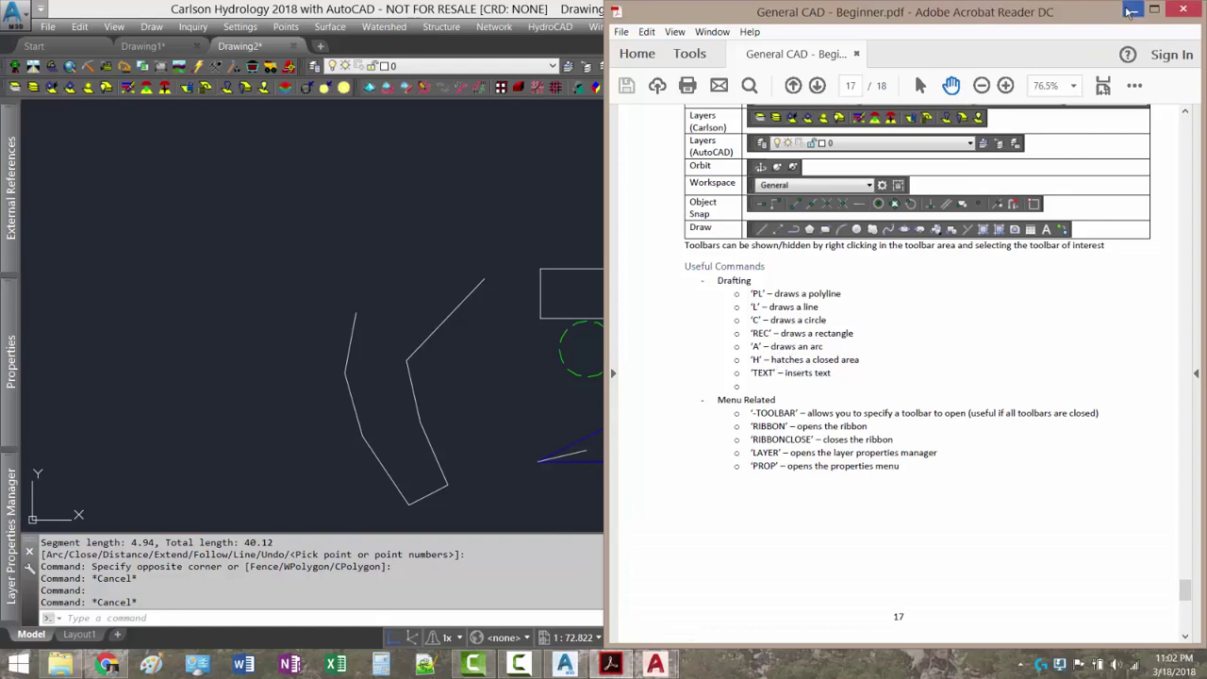
left_click(1132, 10)
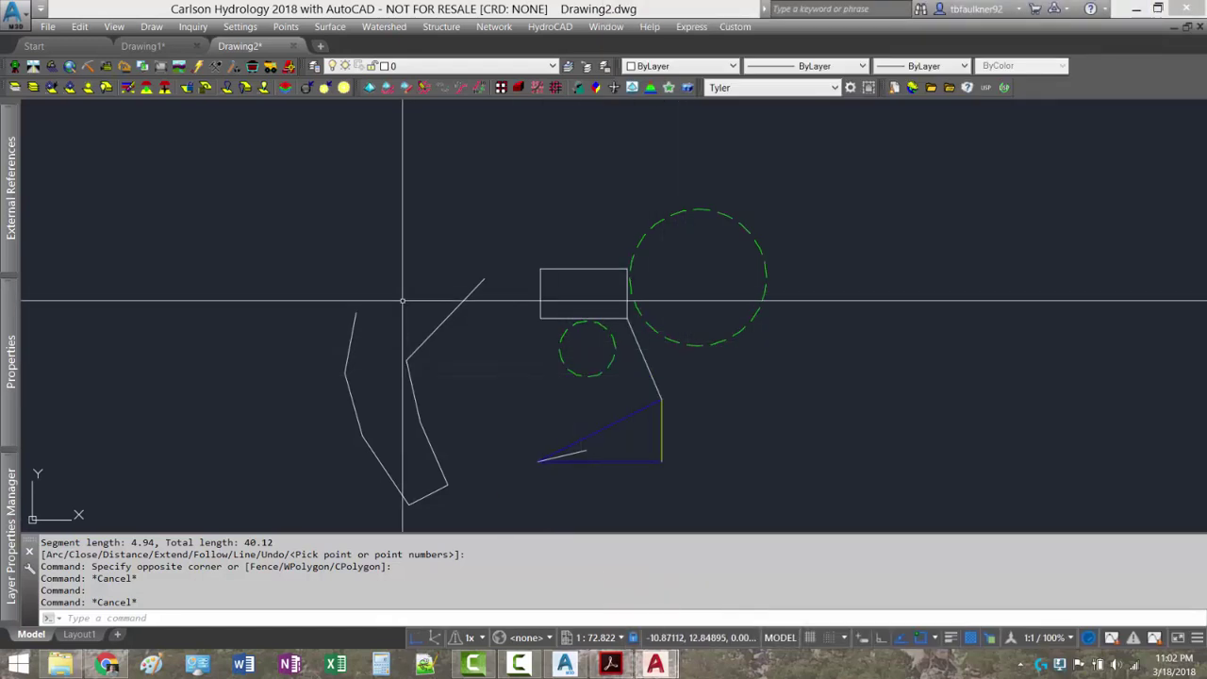
- Place the standard single-line text "hello" below and right of the large circle, with height 5 and the default rotation
left_click(155, 26)
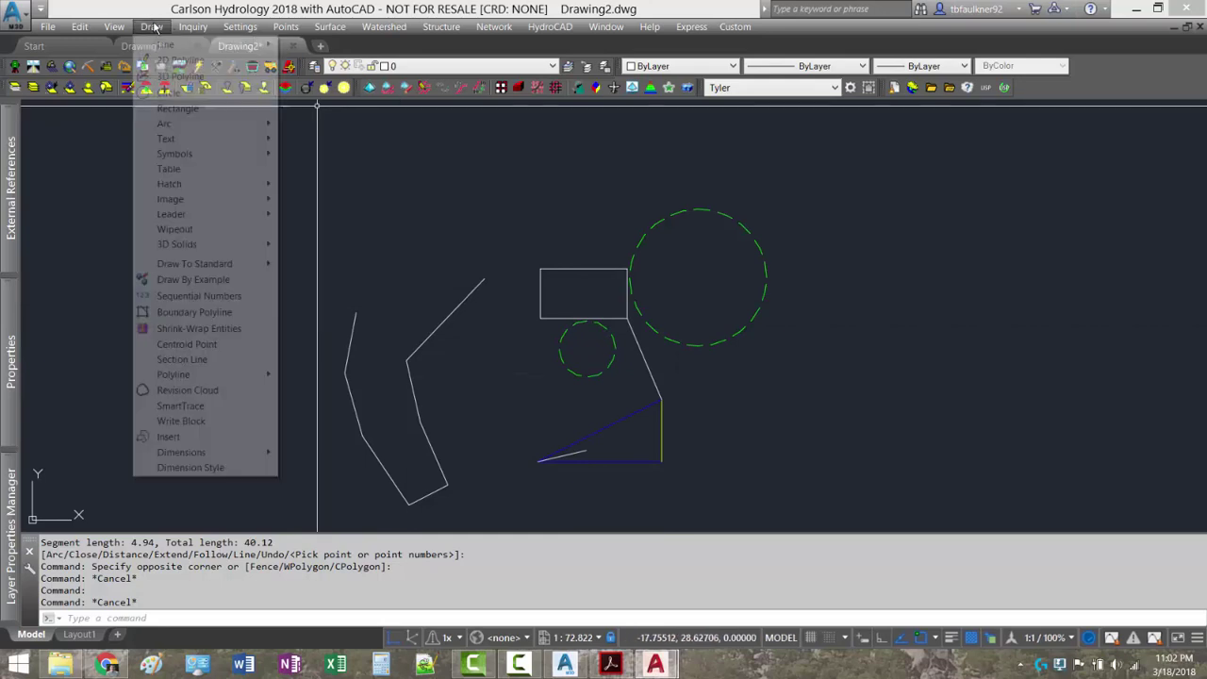
mouse_move(189, 138)
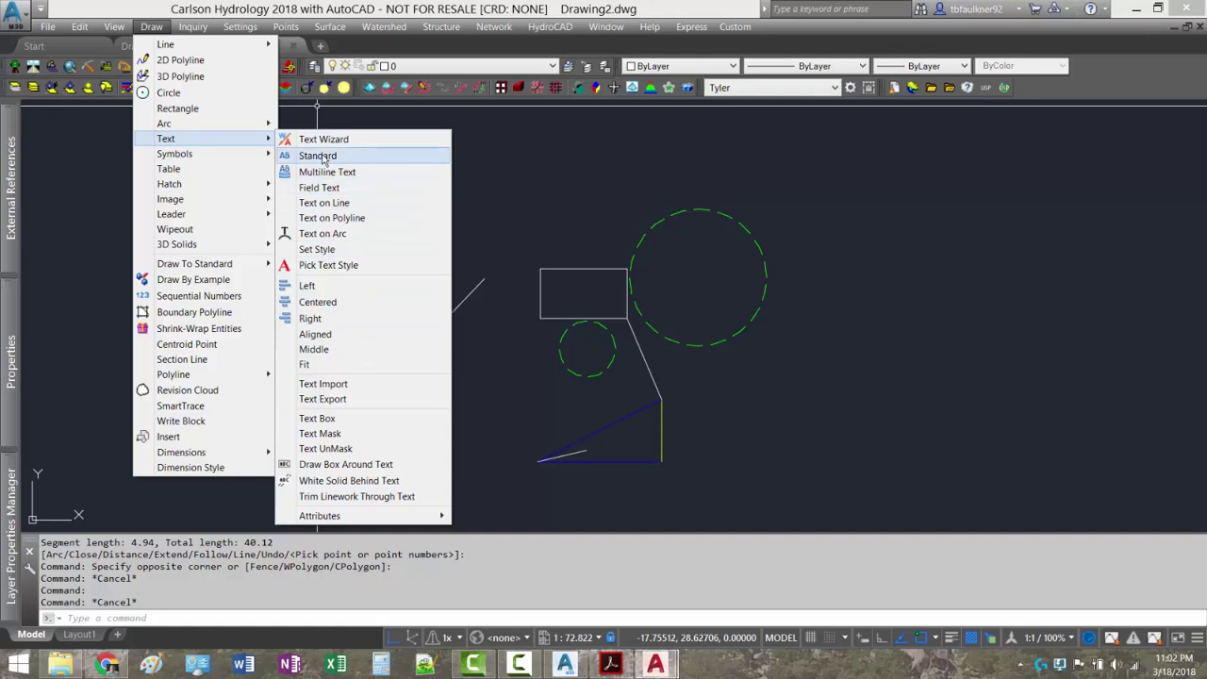
left_click(318, 156)
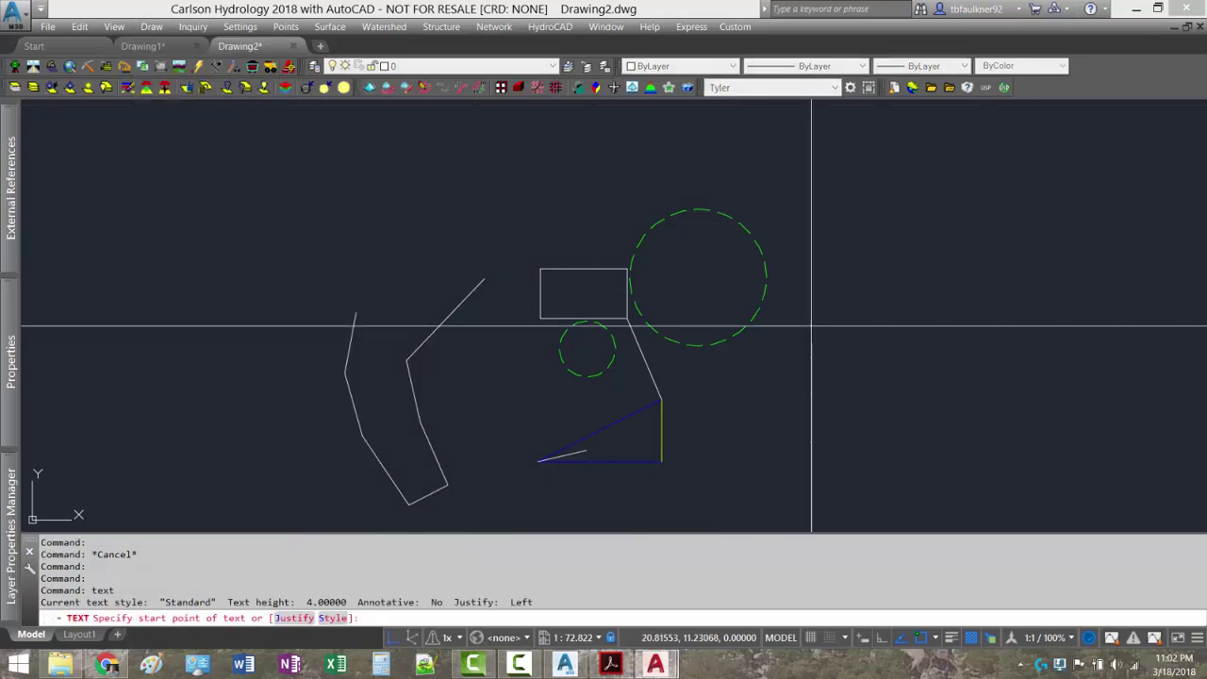
left_click(758, 423)
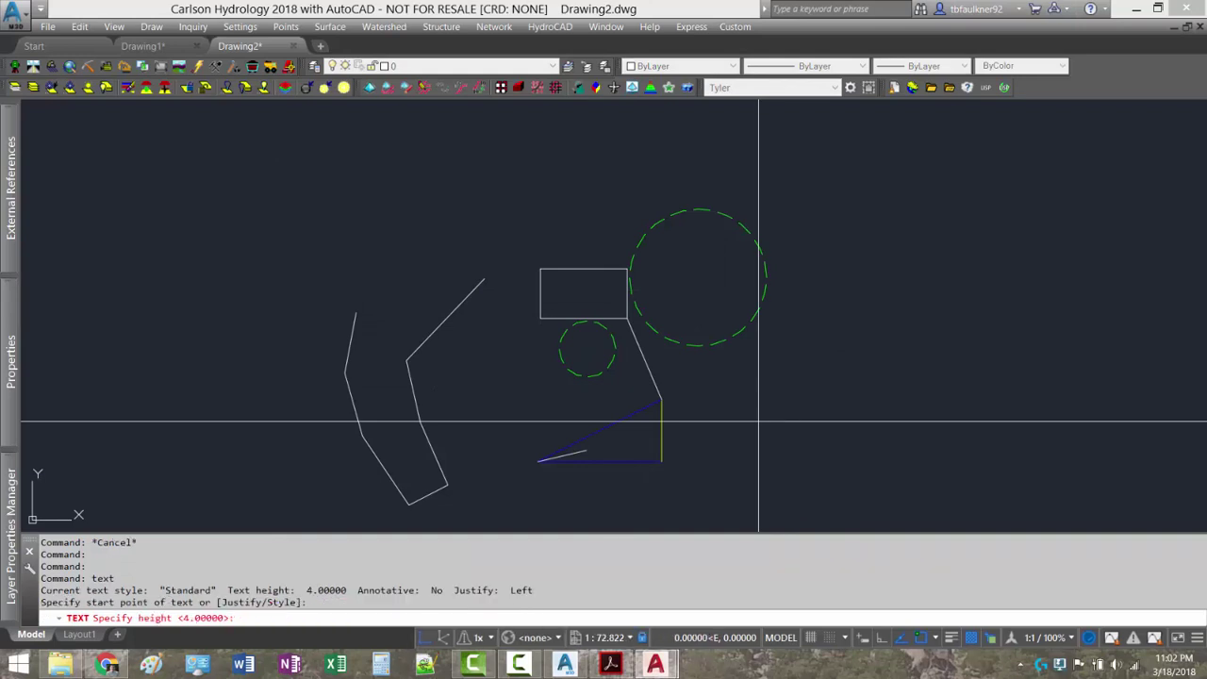
type("5")
key("Return")
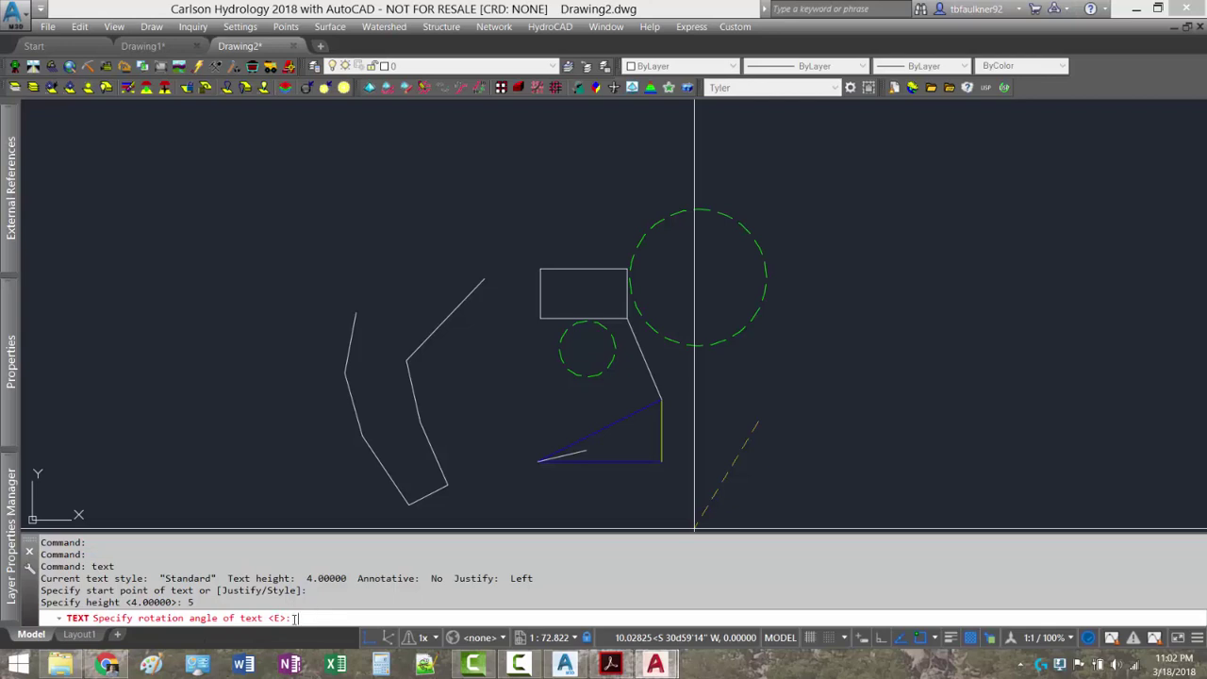
key("Return")
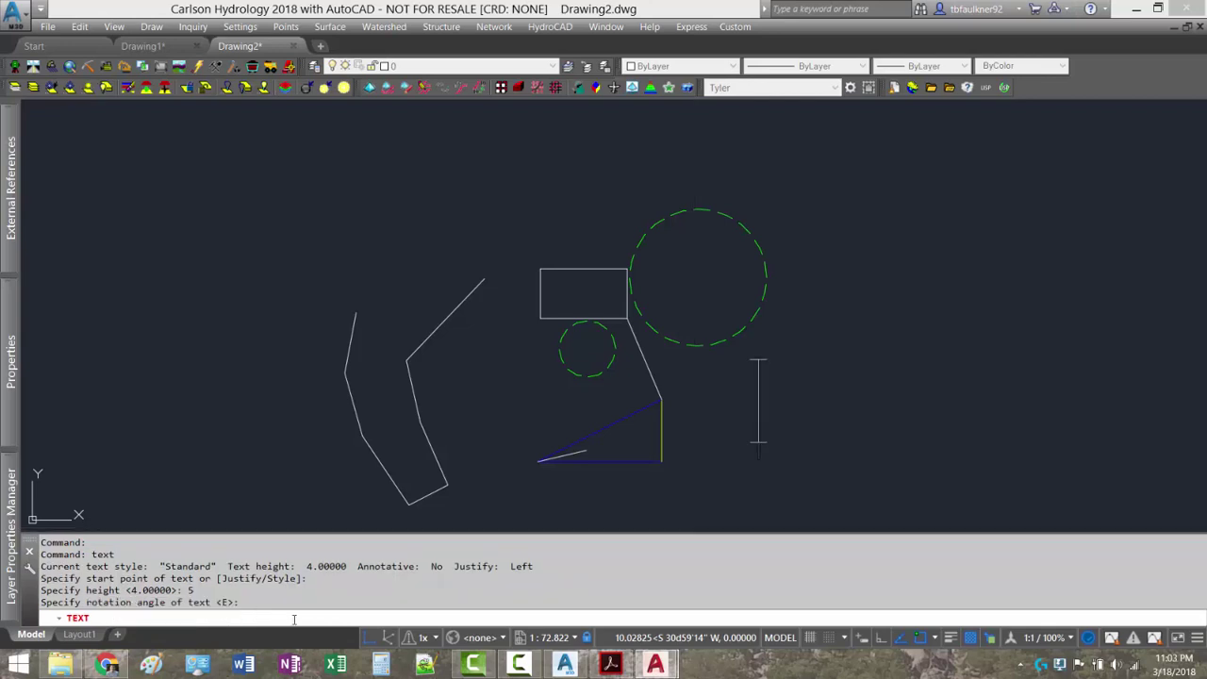
type("hello")
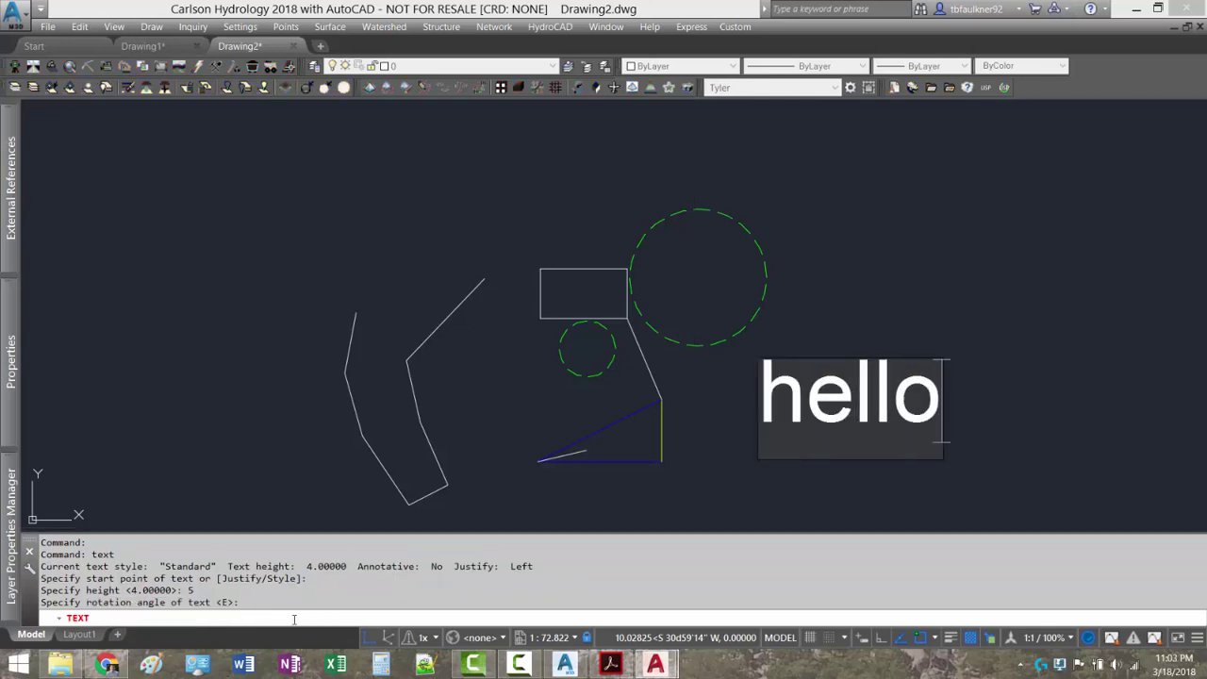
key("Return")
key("Return")
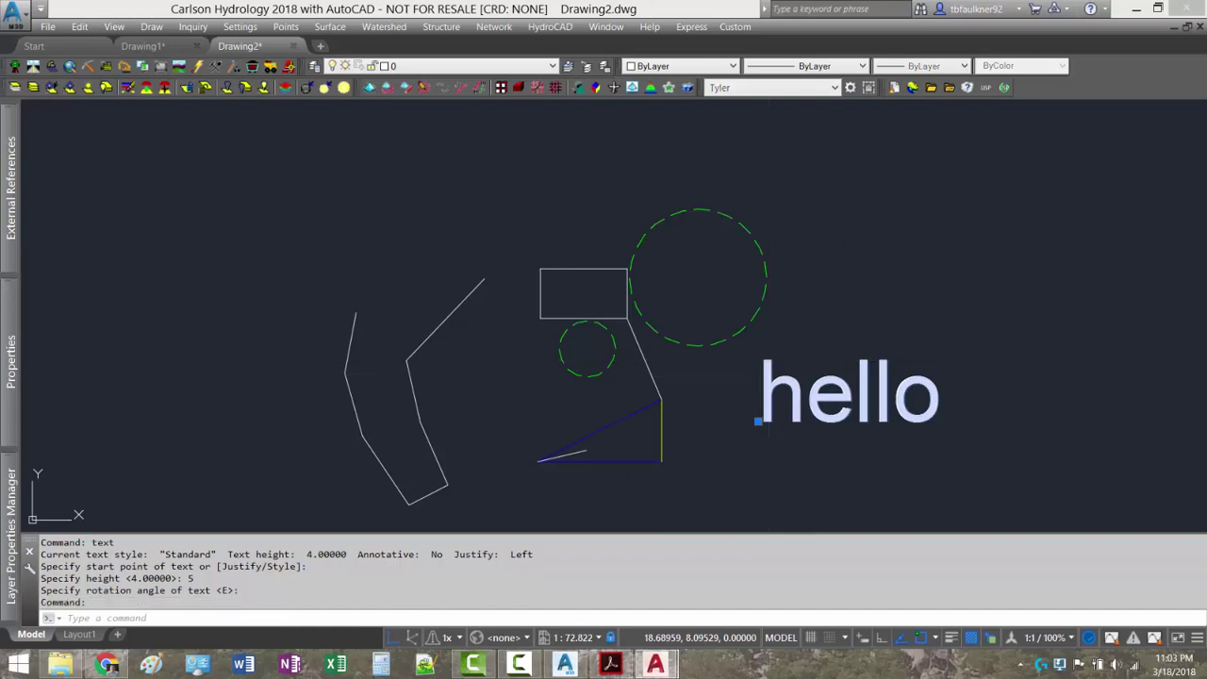
- Try editing the "hello" text by deleting its last letters, and discard the edit
double_click(765, 406)
key("BackSpace")
key("BackSpace")
key("BackSpace")
key("BackSpace")
key("BackSpace")
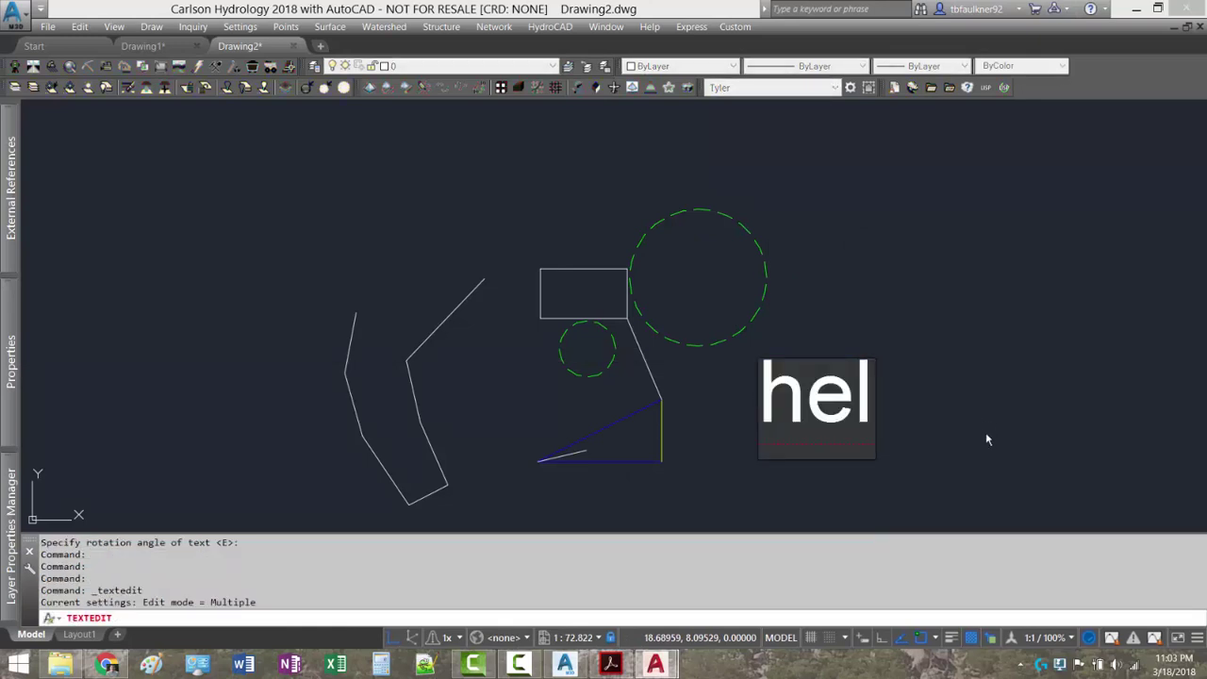
key("Escape")
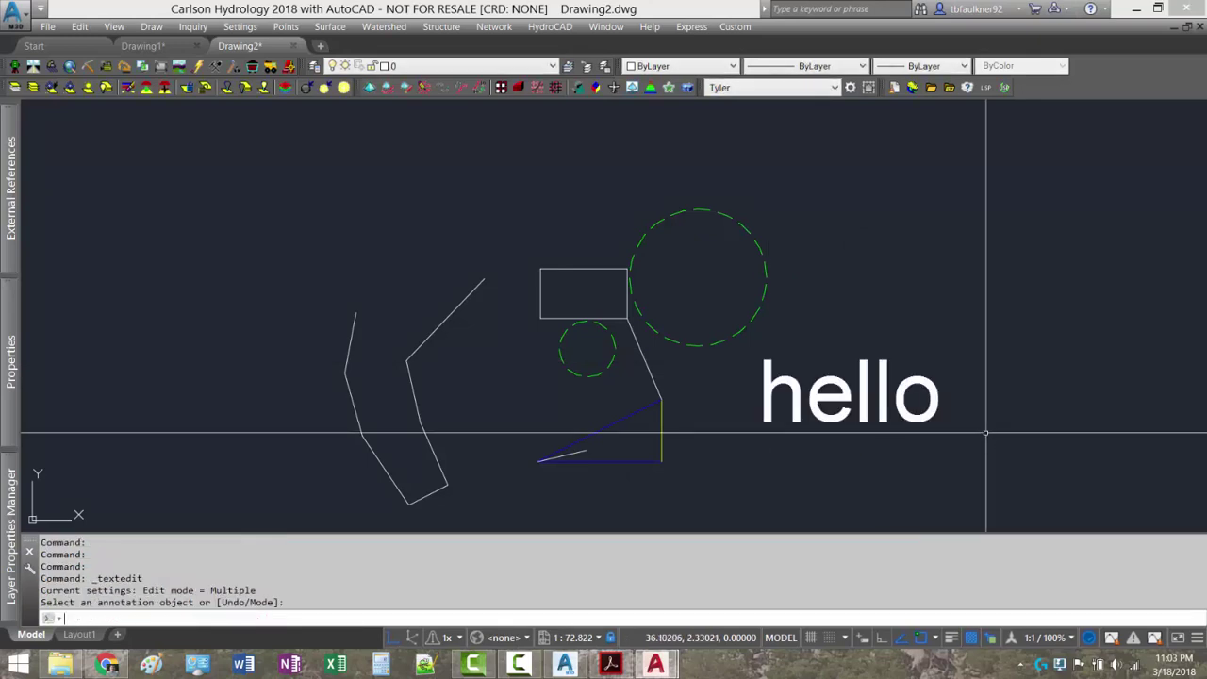
- Check the guide's drafting commands again for the hatch entry
left_click(610, 664)
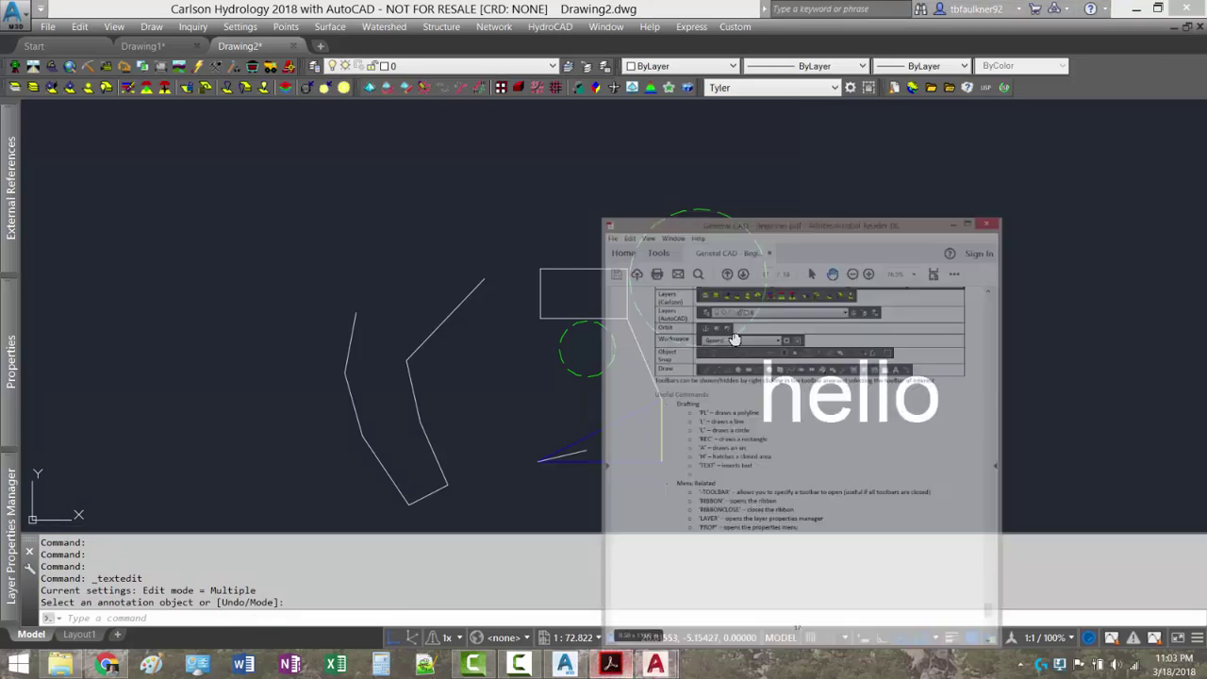
left_click_drag(824, 351, 797, 251)
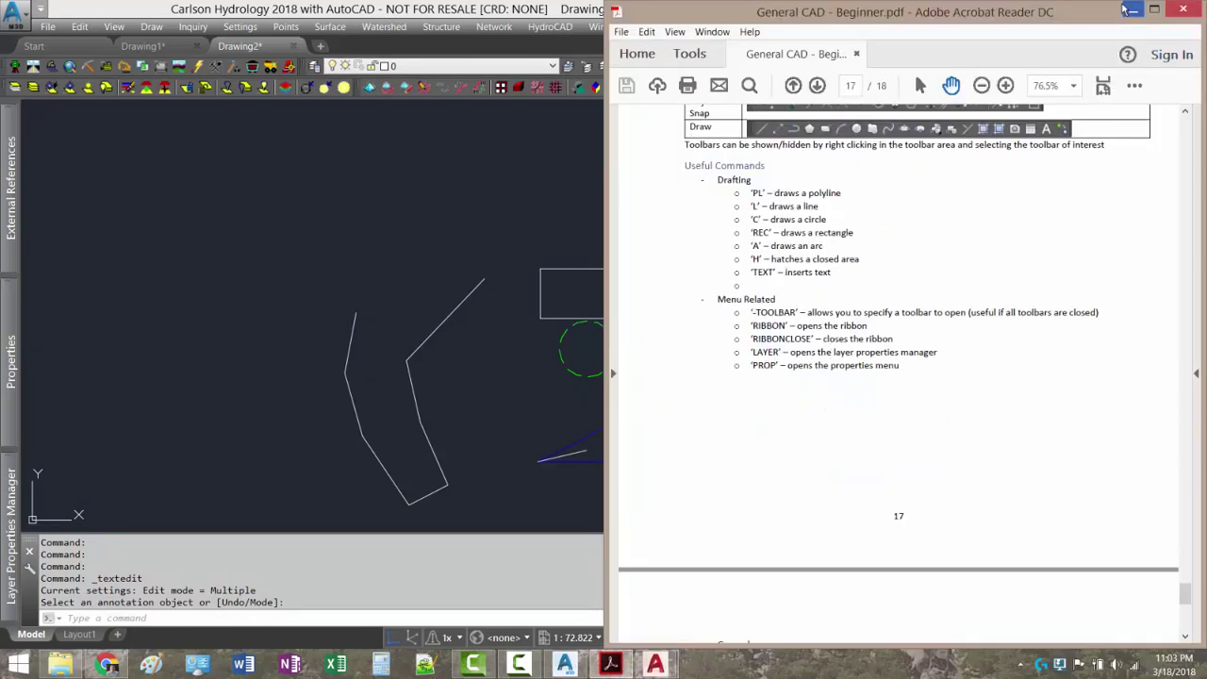
left_click(1132, 8)
- Draw a closed five-sided 2D polyline above and right of the text, its first four sides totalling about 24.7 units, using default polyline options
middle_click_drag(785, 307, 744, 221)
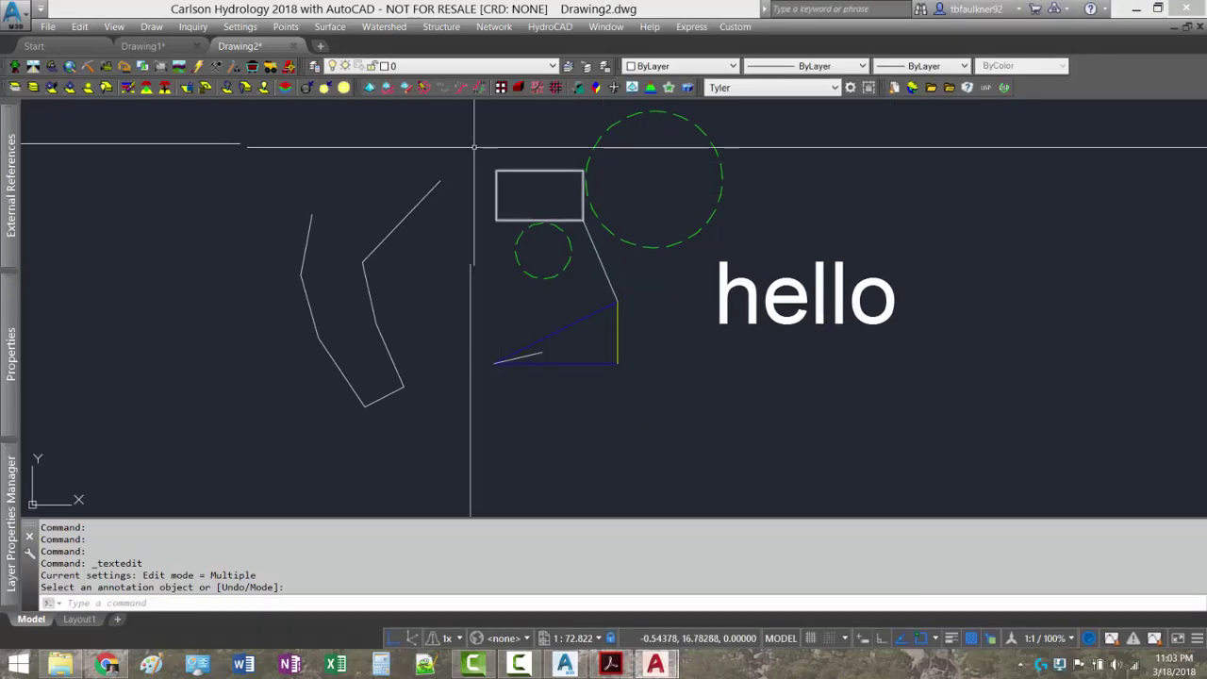
left_click(152, 26)
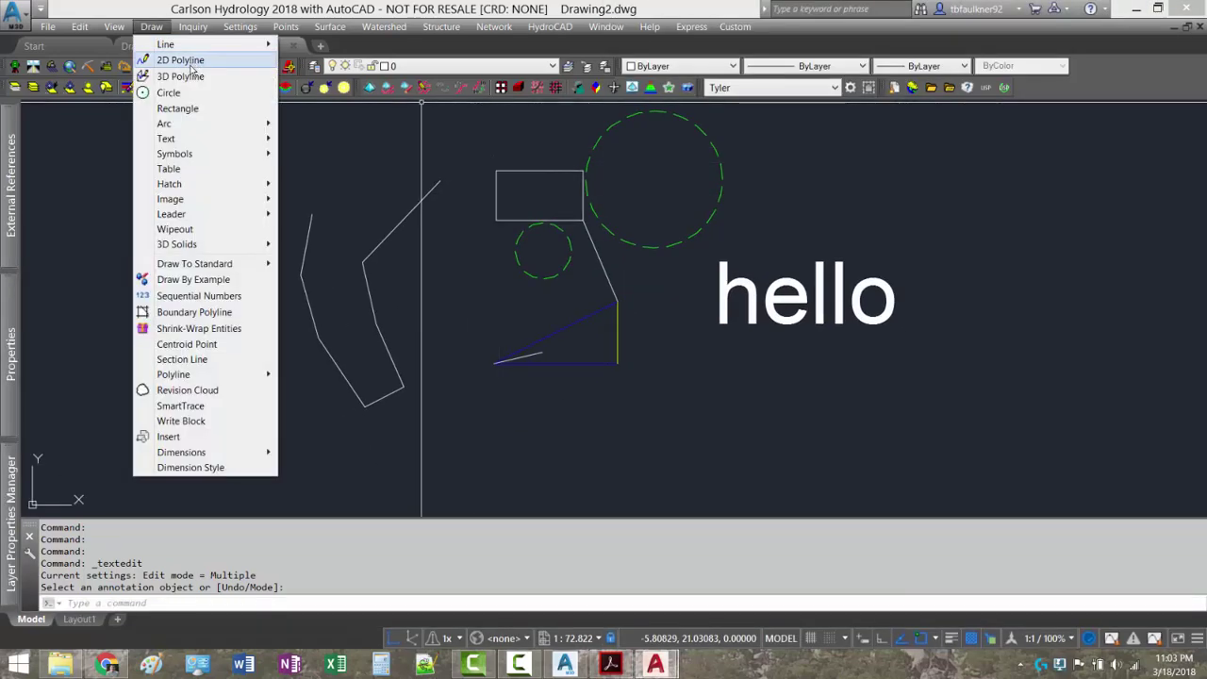
left_click(189, 62)
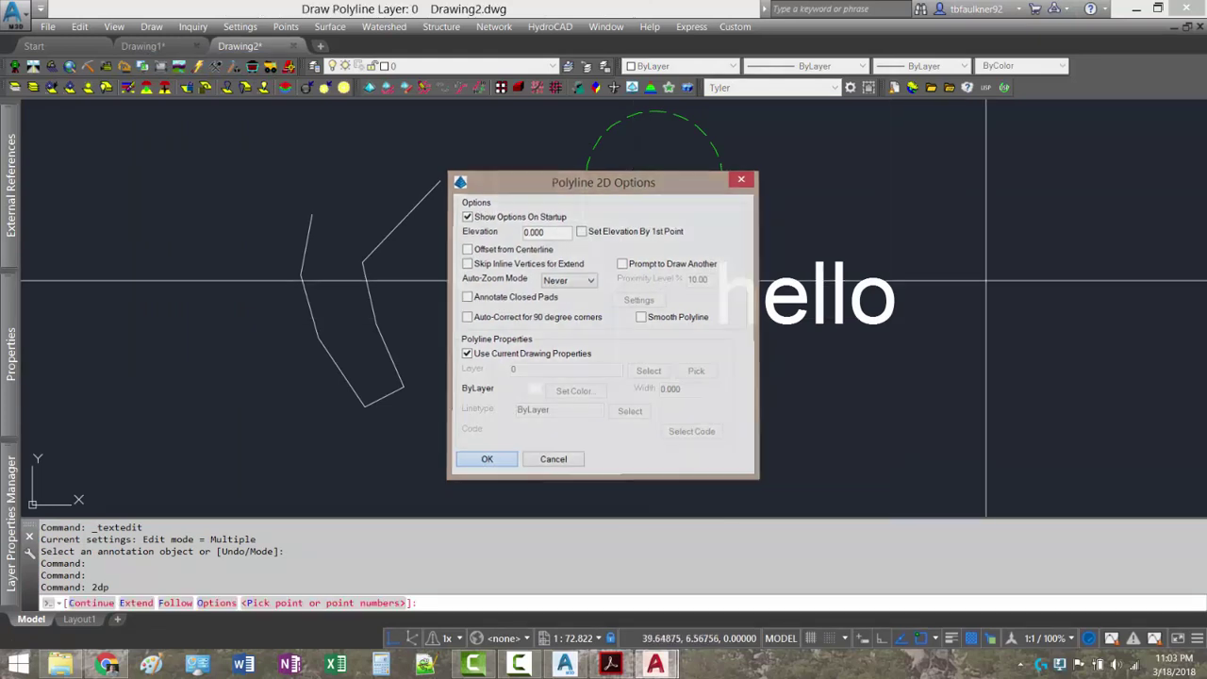
middle_click_drag(986, 280, 769, 356)
left_click(758, 146)
left_click(706, 230)
left_click(715, 235)
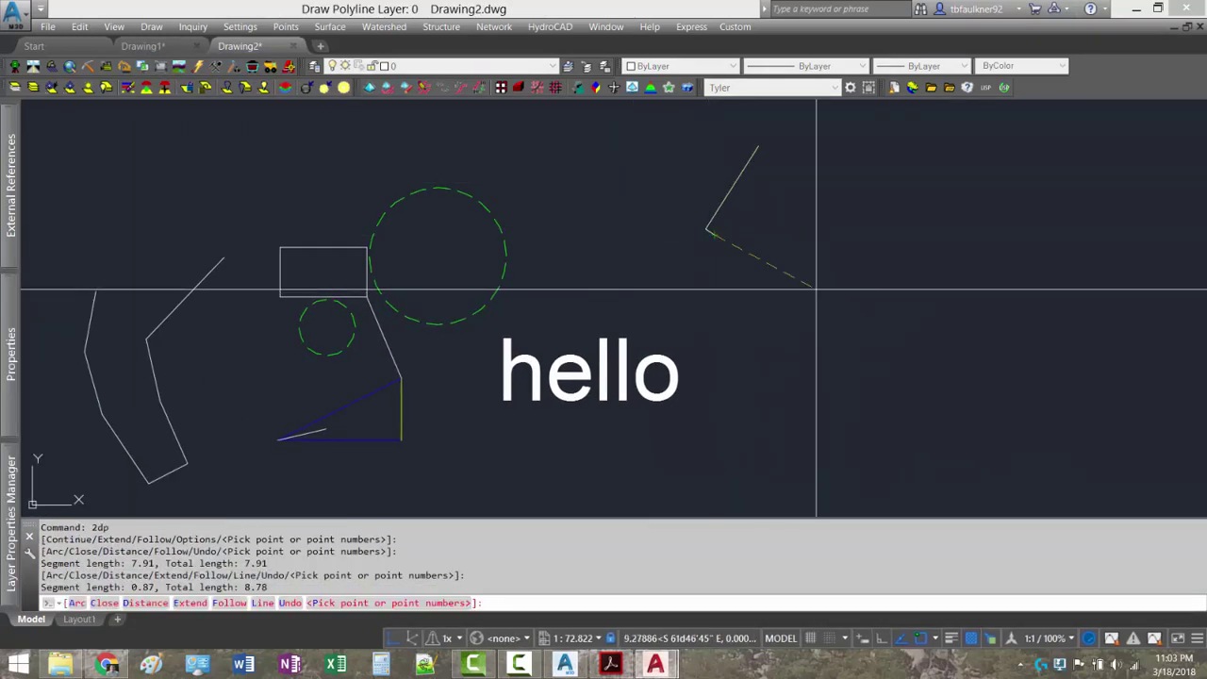
left_click(861, 183)
left_click(860, 142)
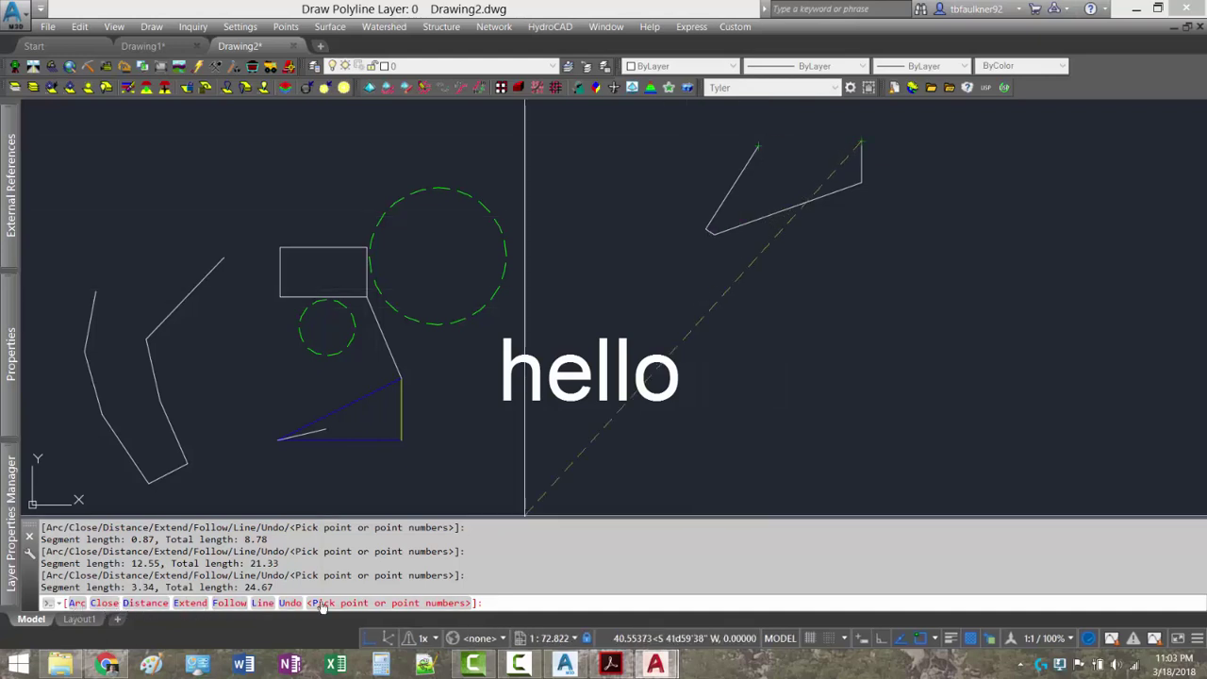
left_click(106, 604)
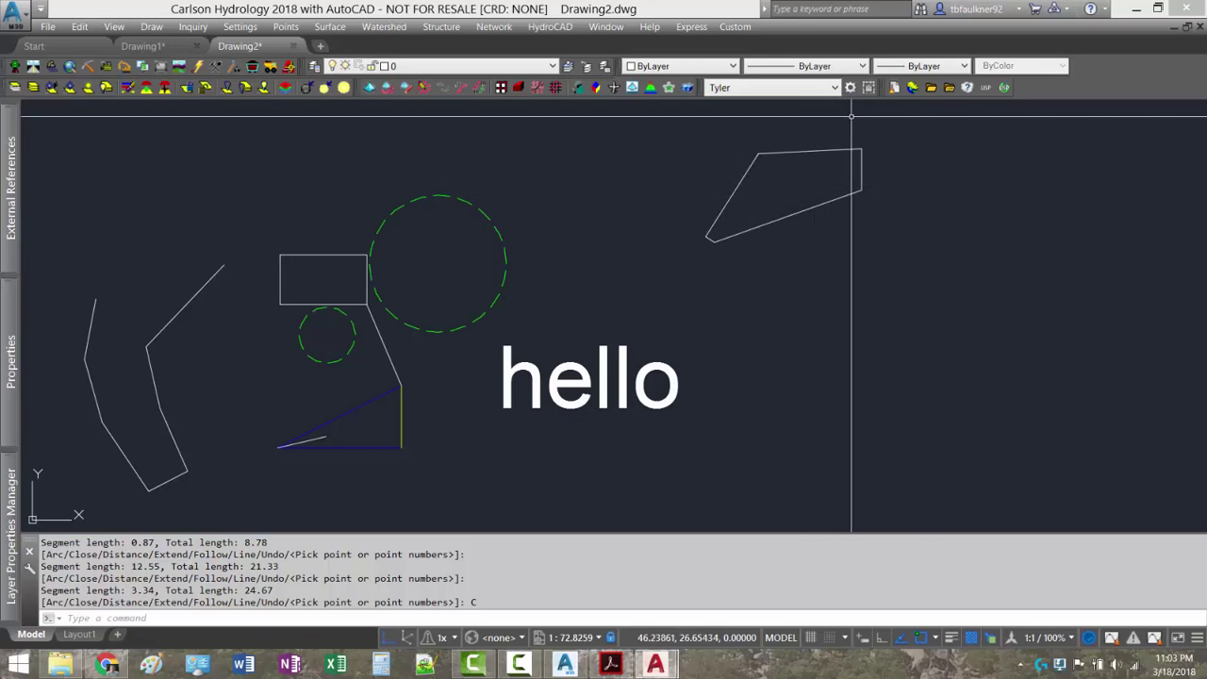
- Start a standard hatch and select the closed five-sided polyline as its boundary object
middle_click_drag(851, 189, 836, 242)
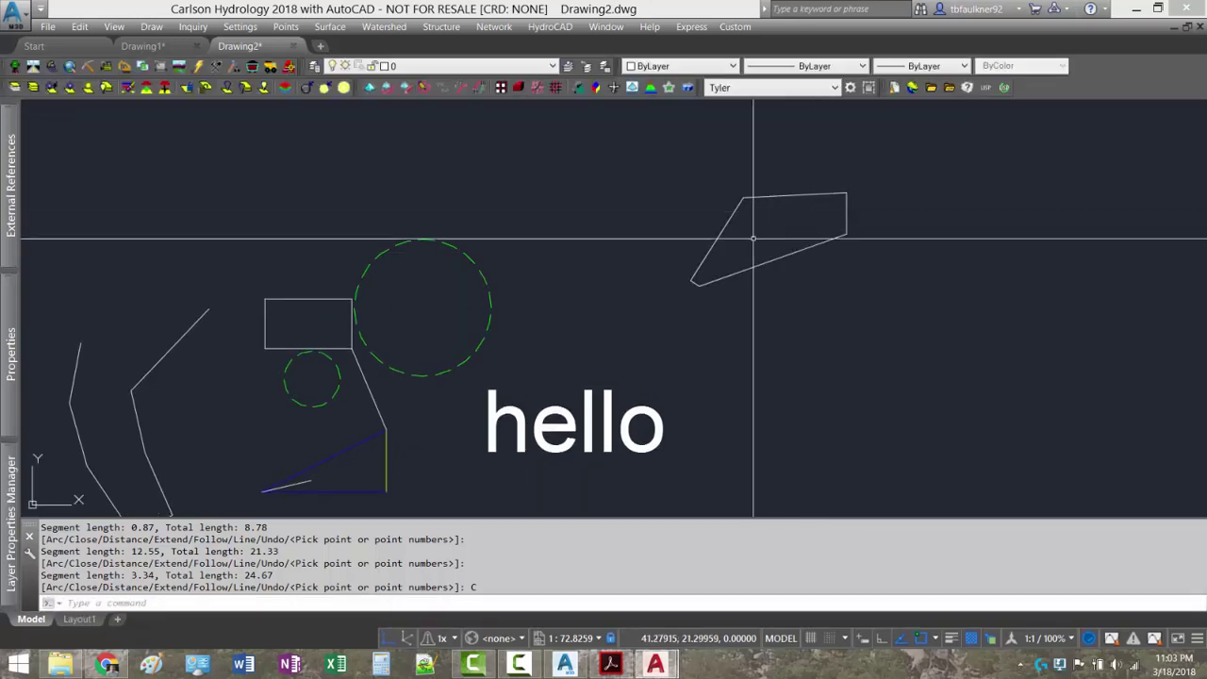
left_click(152, 26)
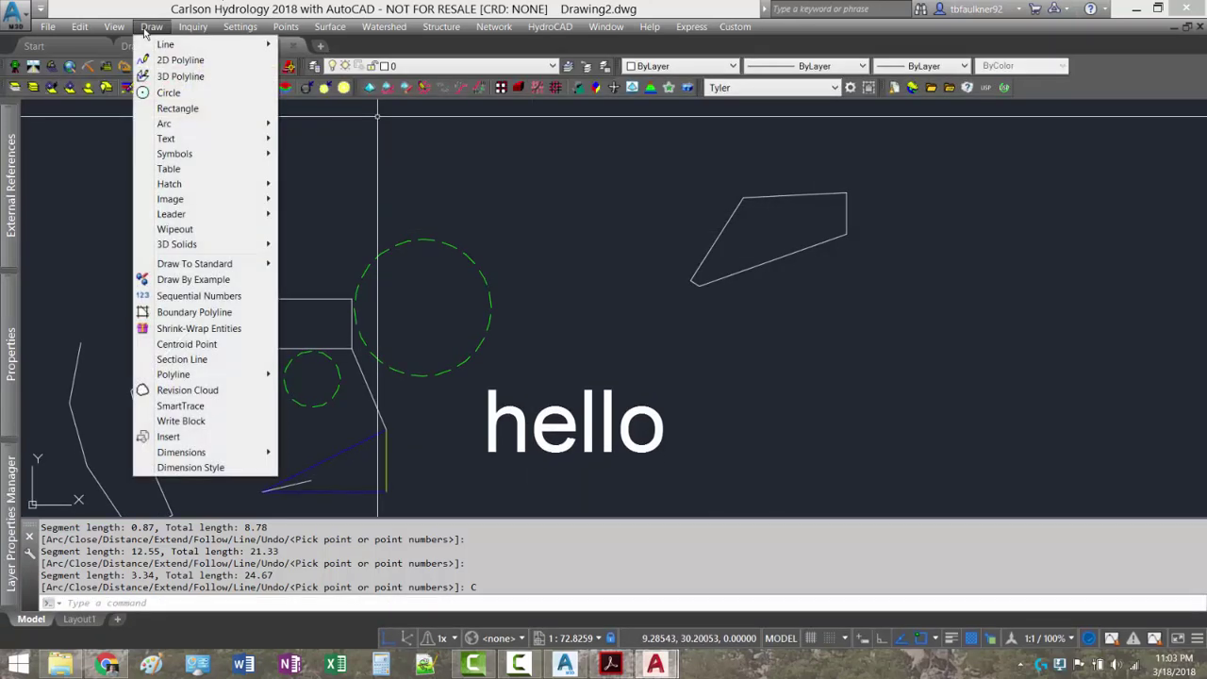
mouse_move(187, 183)
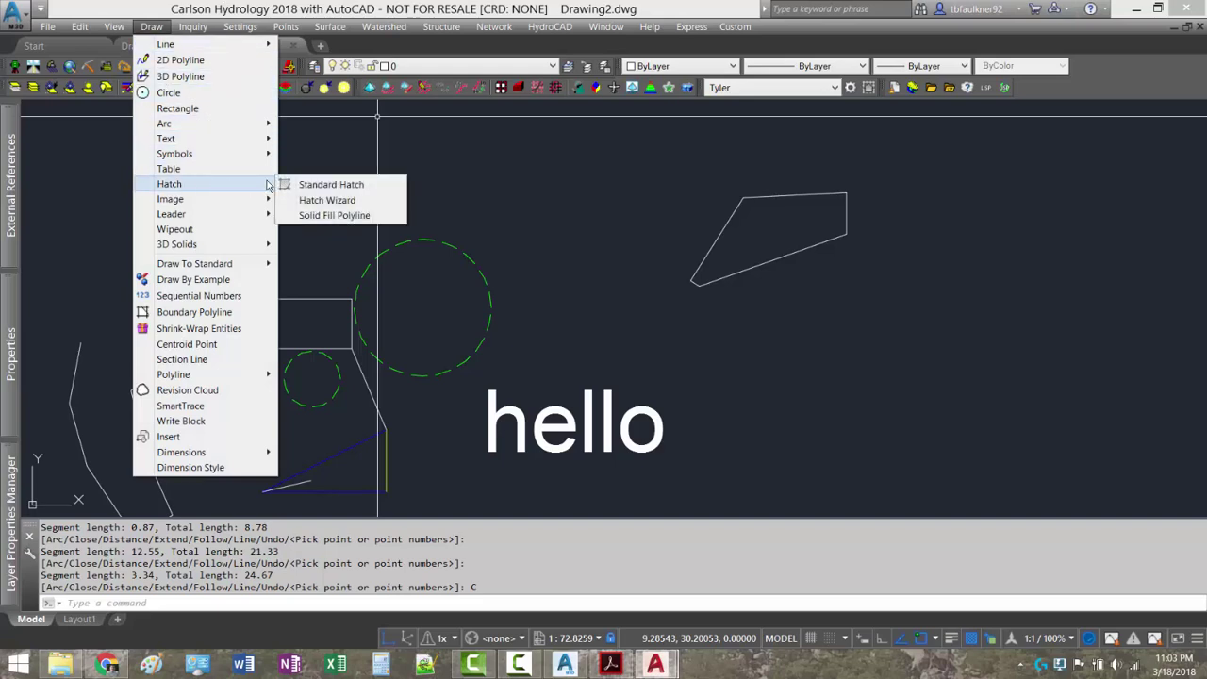
left_click(331, 185)
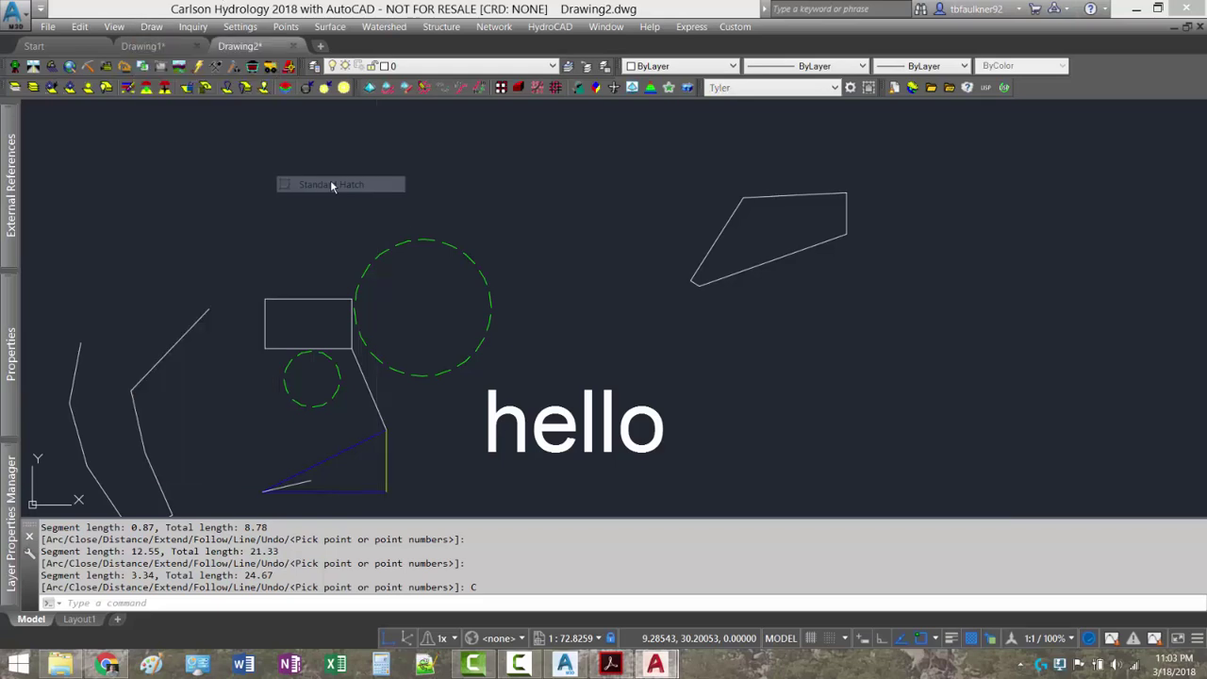
left_click_drag(492, 94, 272, 76)
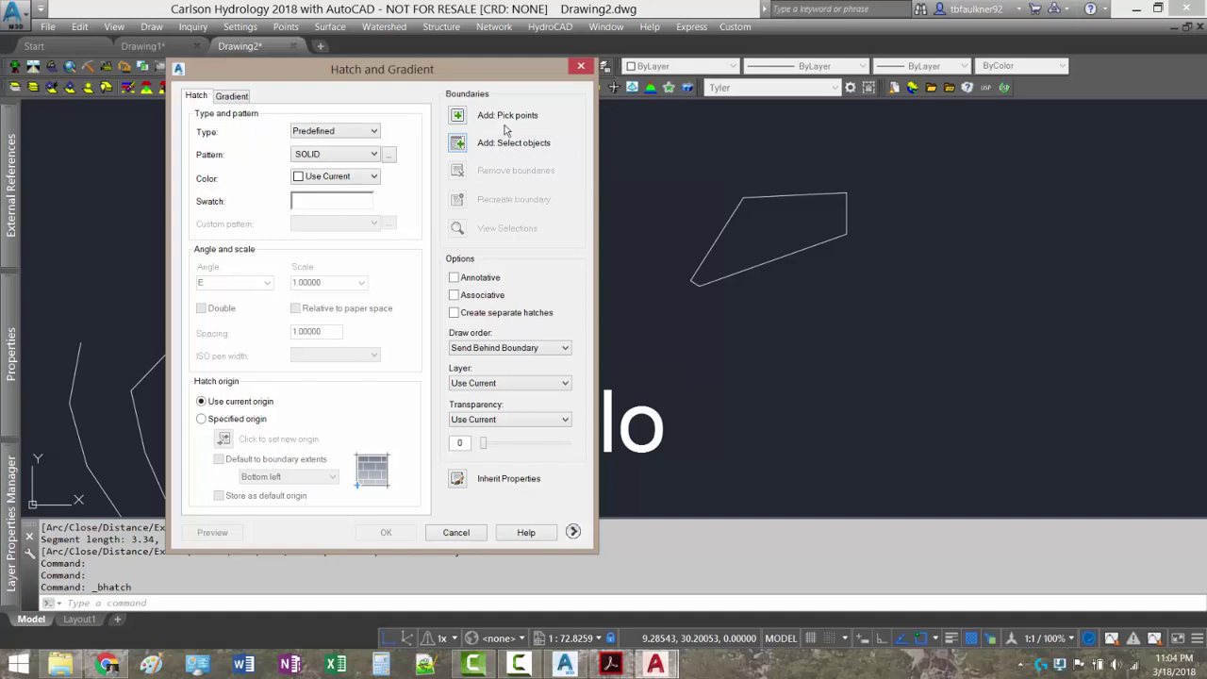
left_click(457, 144)
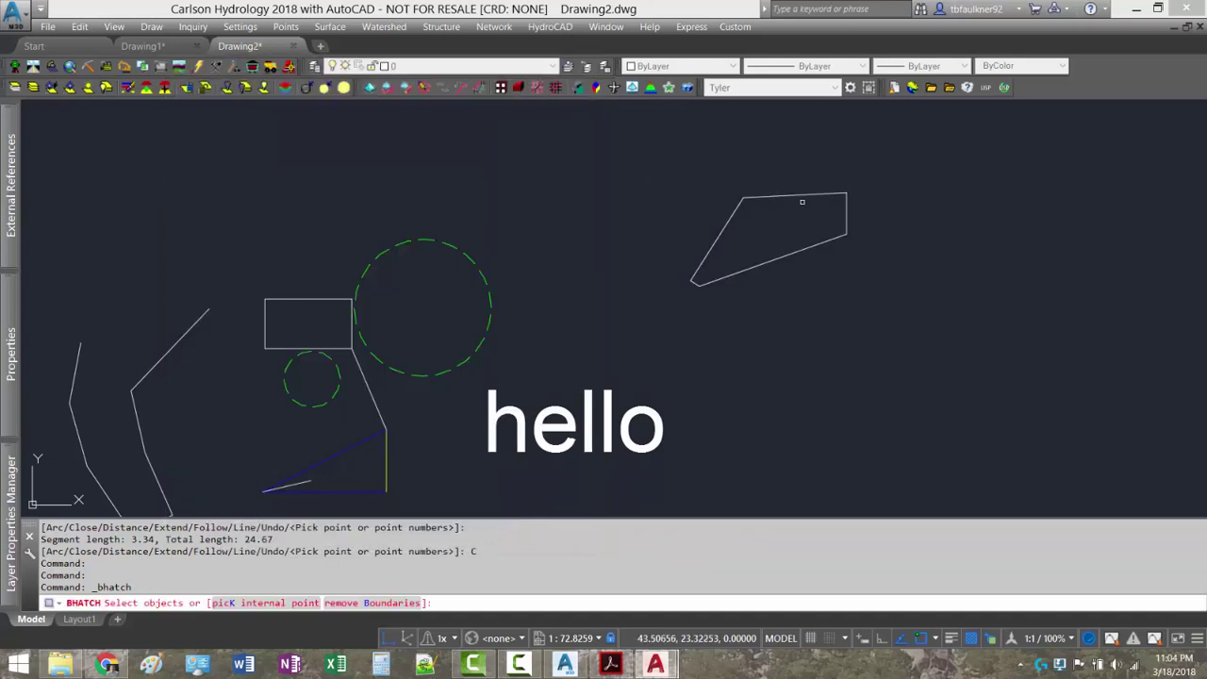
left_click(806, 198)
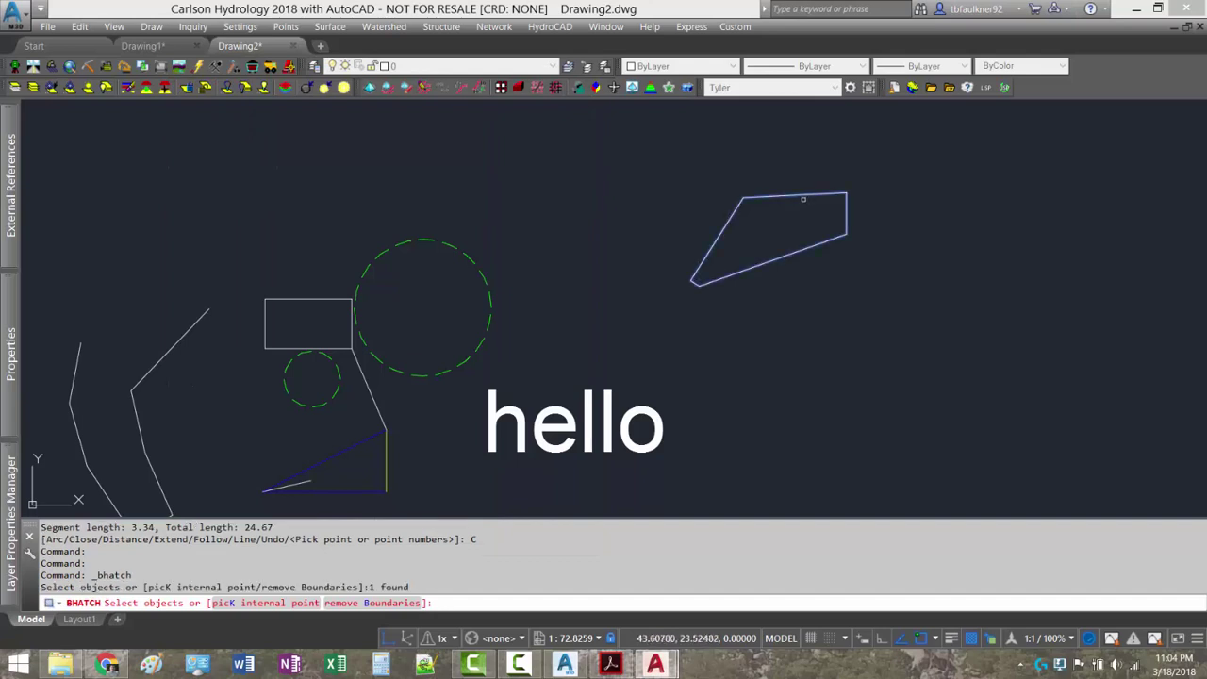
key("Return")
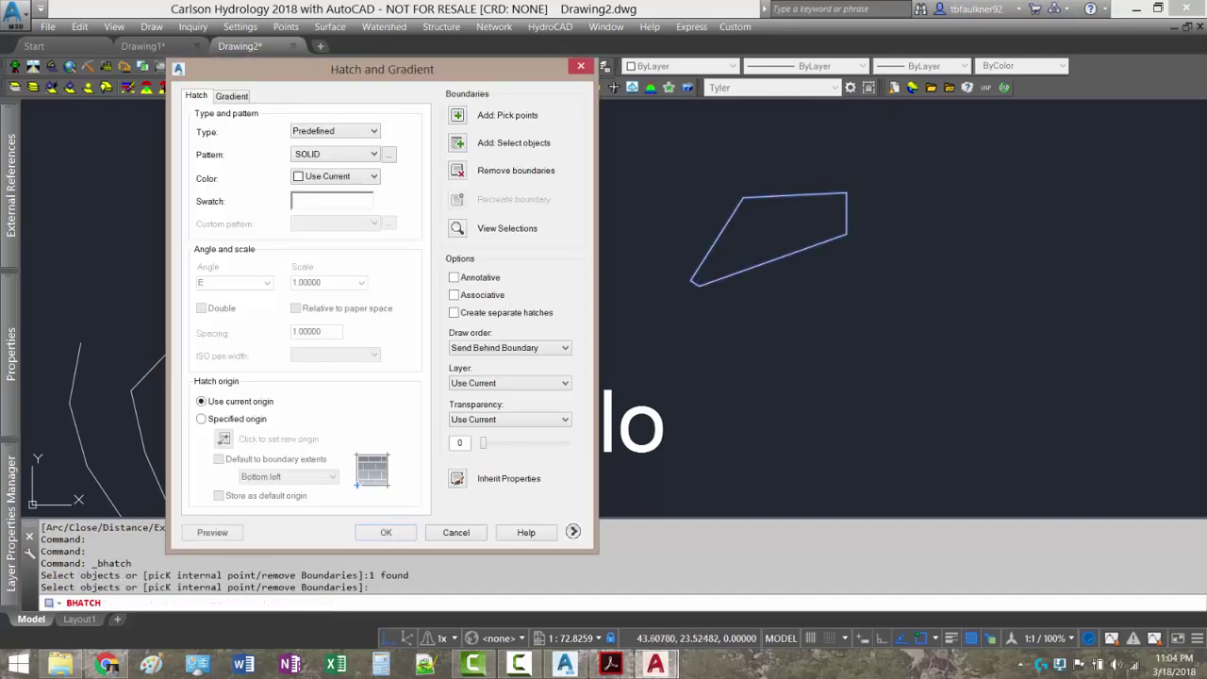
- Browse the predefined hatch patterns, keep SOLID, and fill the selected five-sided polyline with a Magenta hatch
left_click(336, 155)
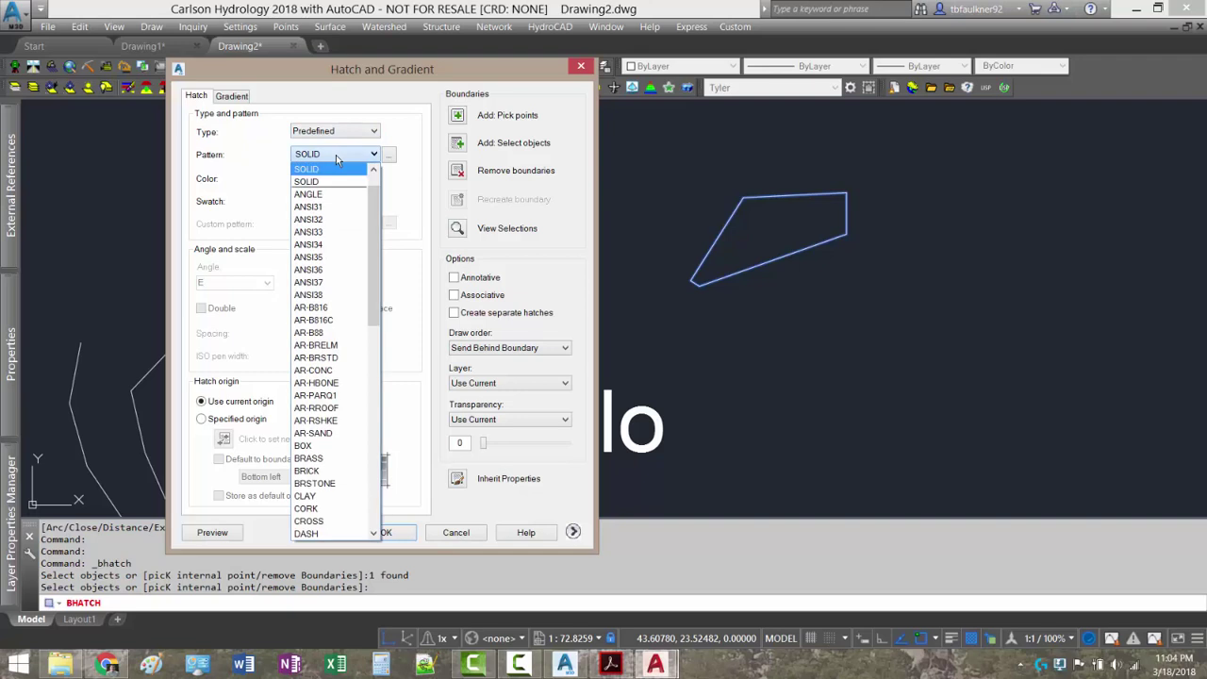
left_click(347, 156)
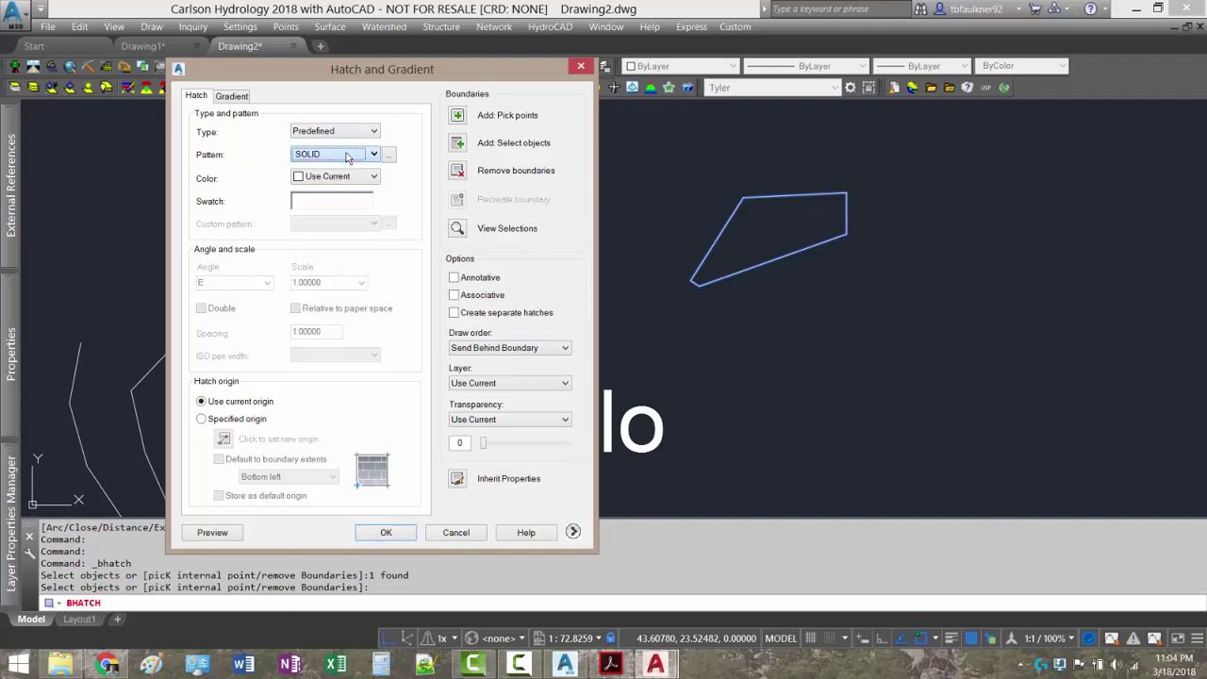
left_click(388, 156)
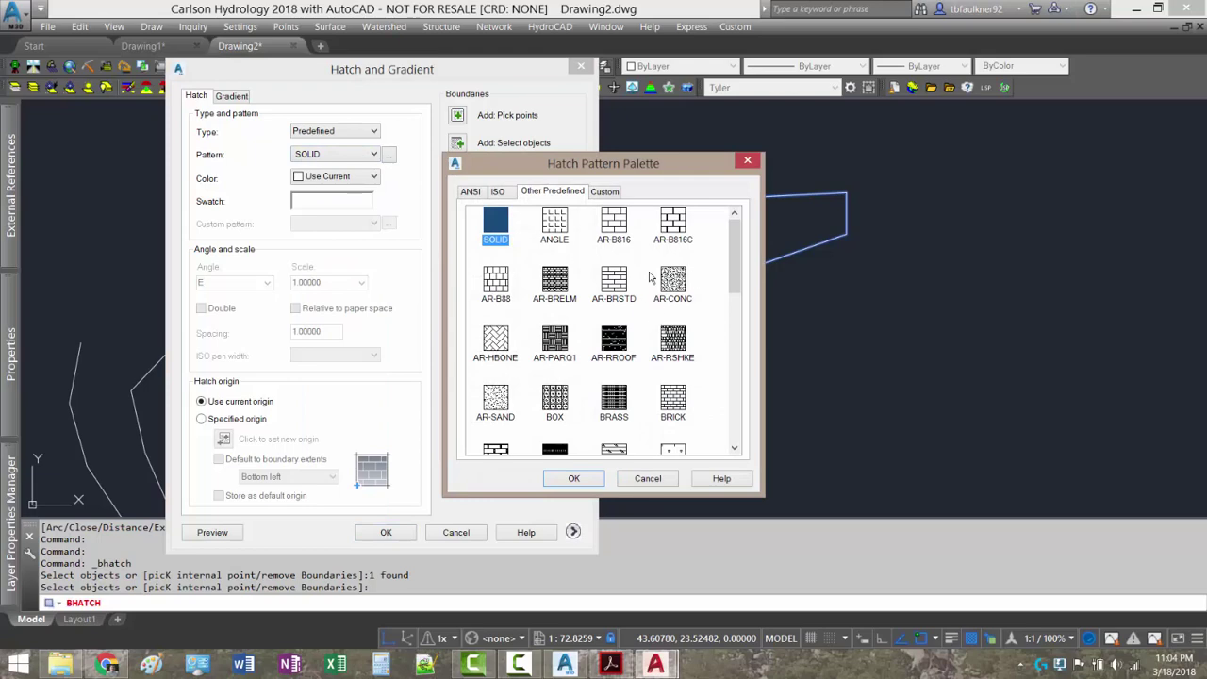
left_click_drag(734, 273, 719, 440)
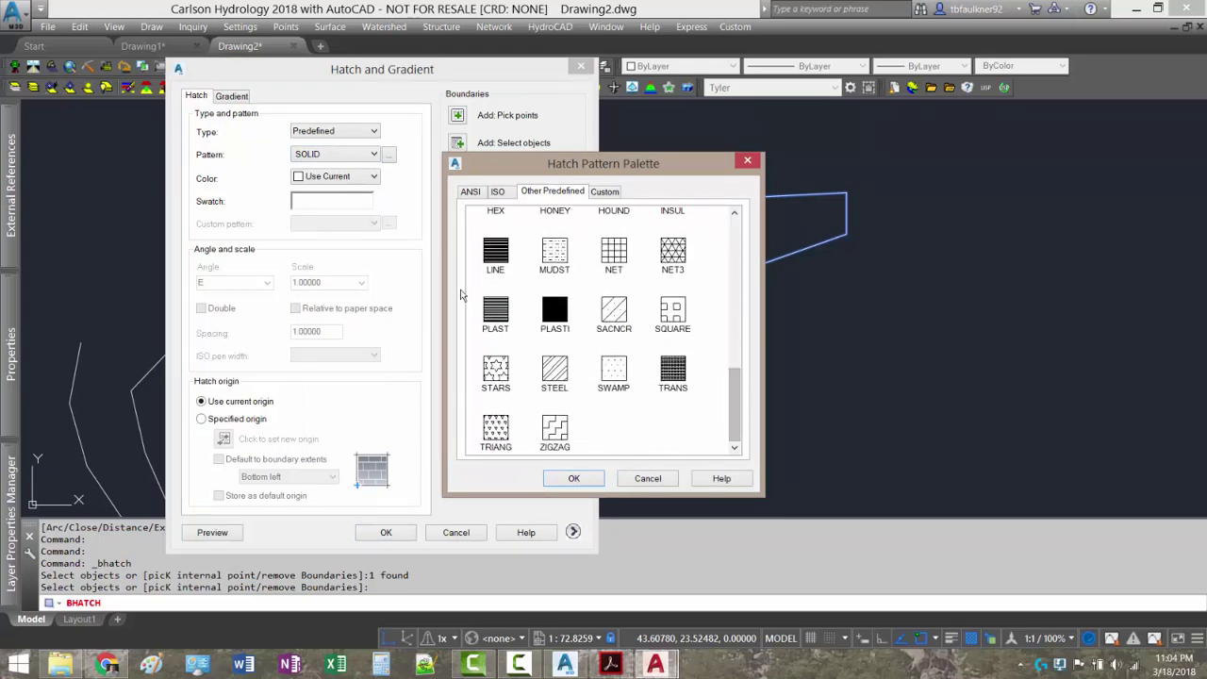
left_click(665, 483)
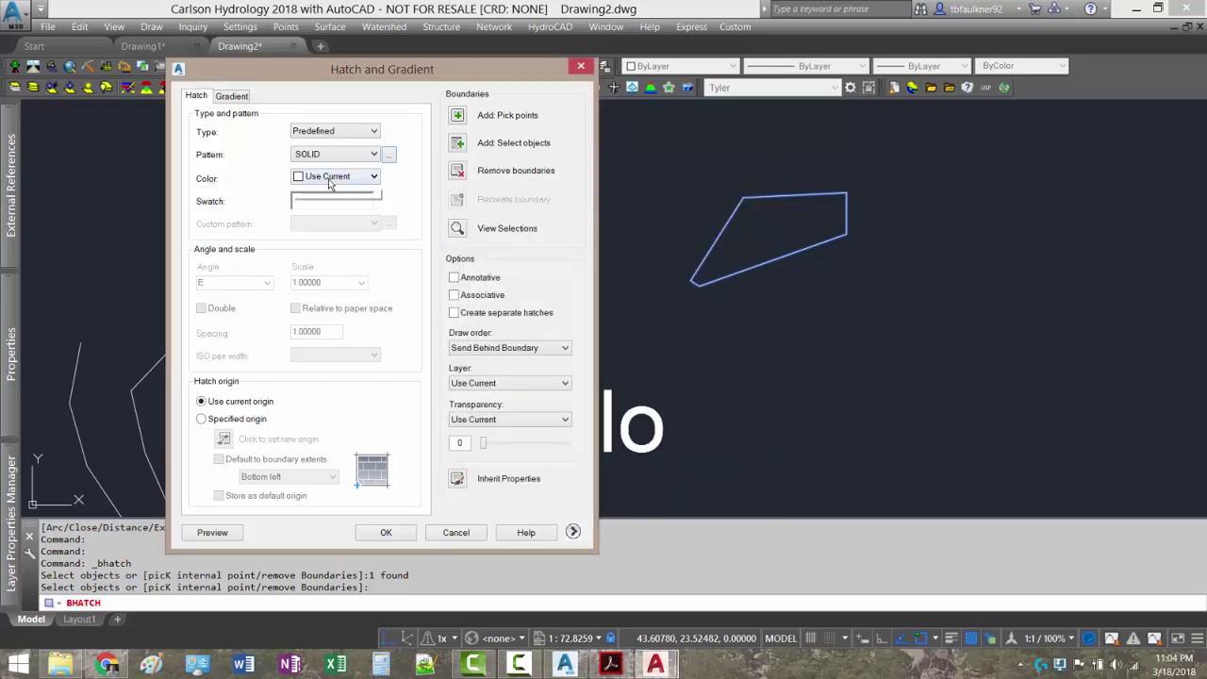
left_click(329, 178)
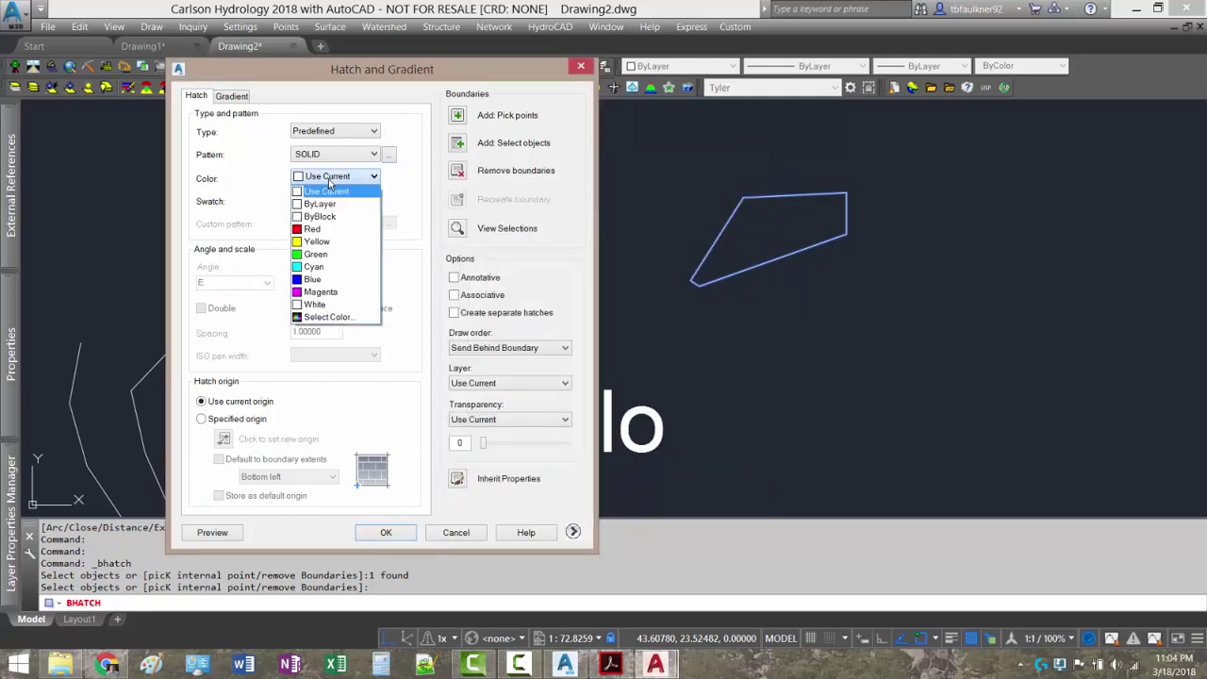
left_click(320, 292)
left_click(386, 532)
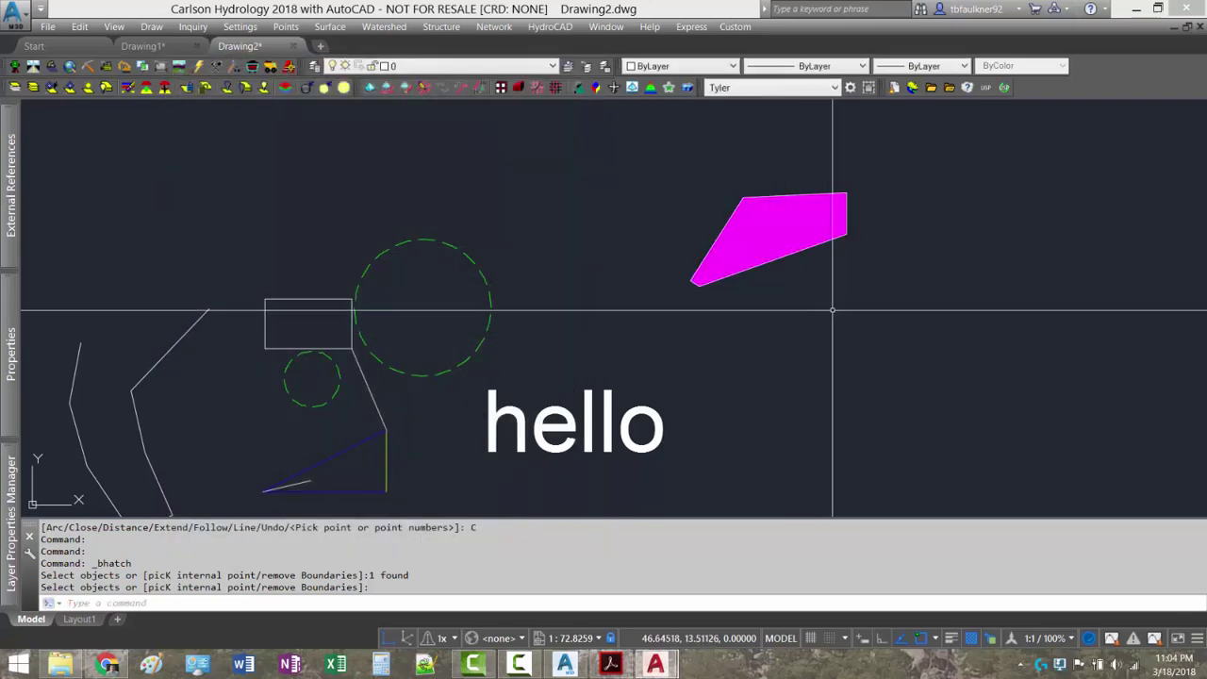
- Change the magenta hatch's pattern to the predefined ANGLE pattern in its properties and inspect the filled polygon
left_click(792, 232)
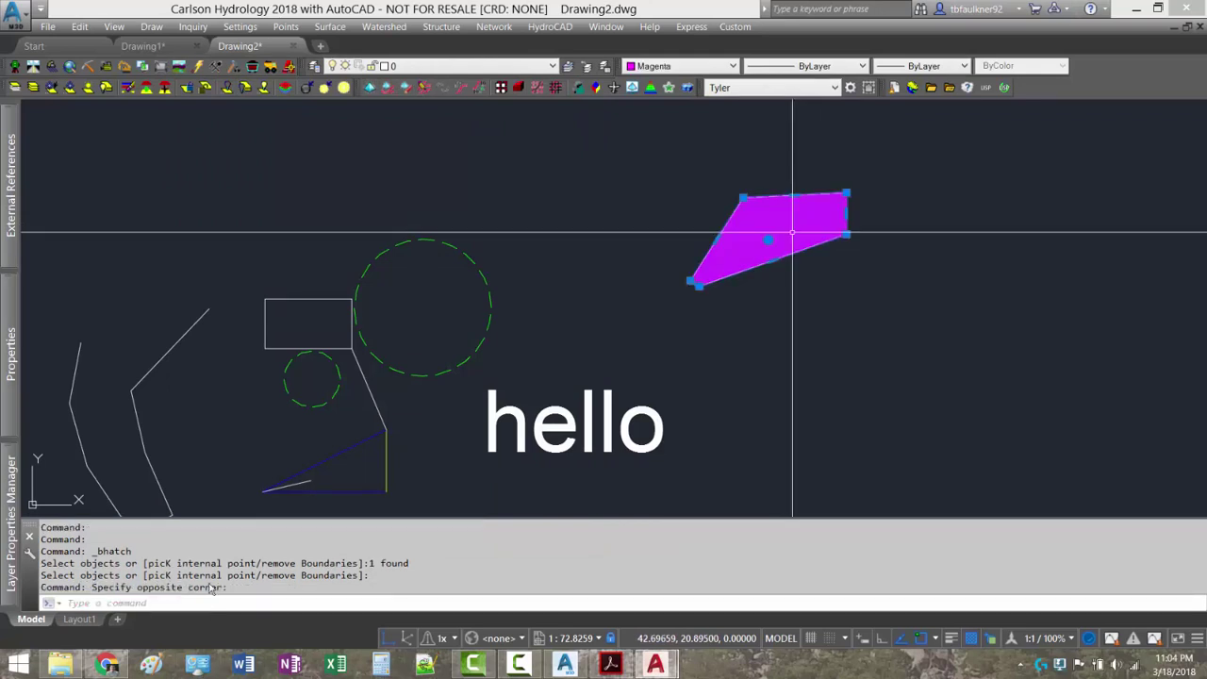
left_click(11, 337)
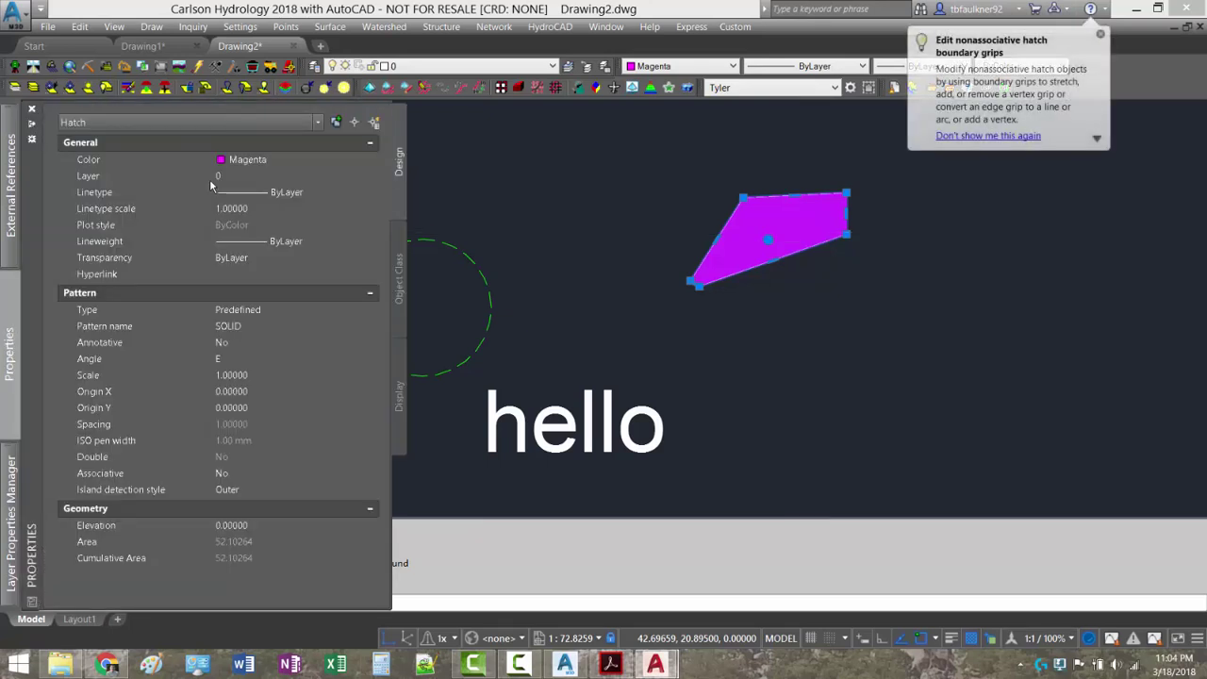
left_click(281, 330)
left_click(370, 327)
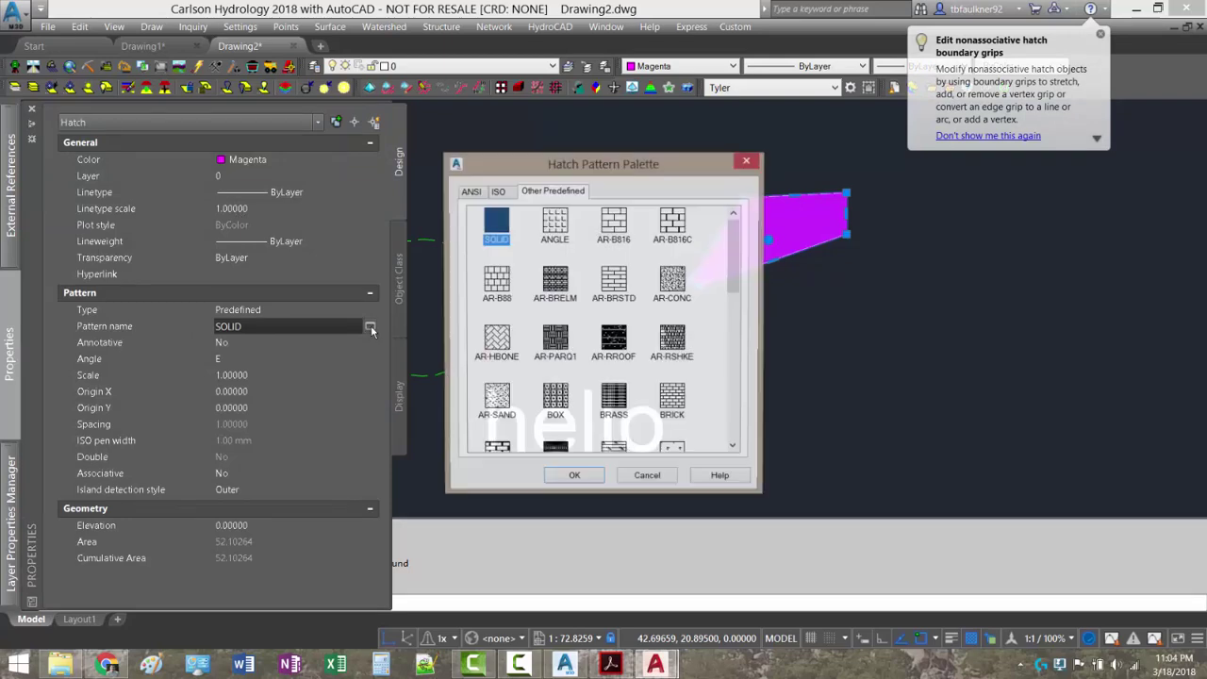
scroll(612, 268, "down", 5)
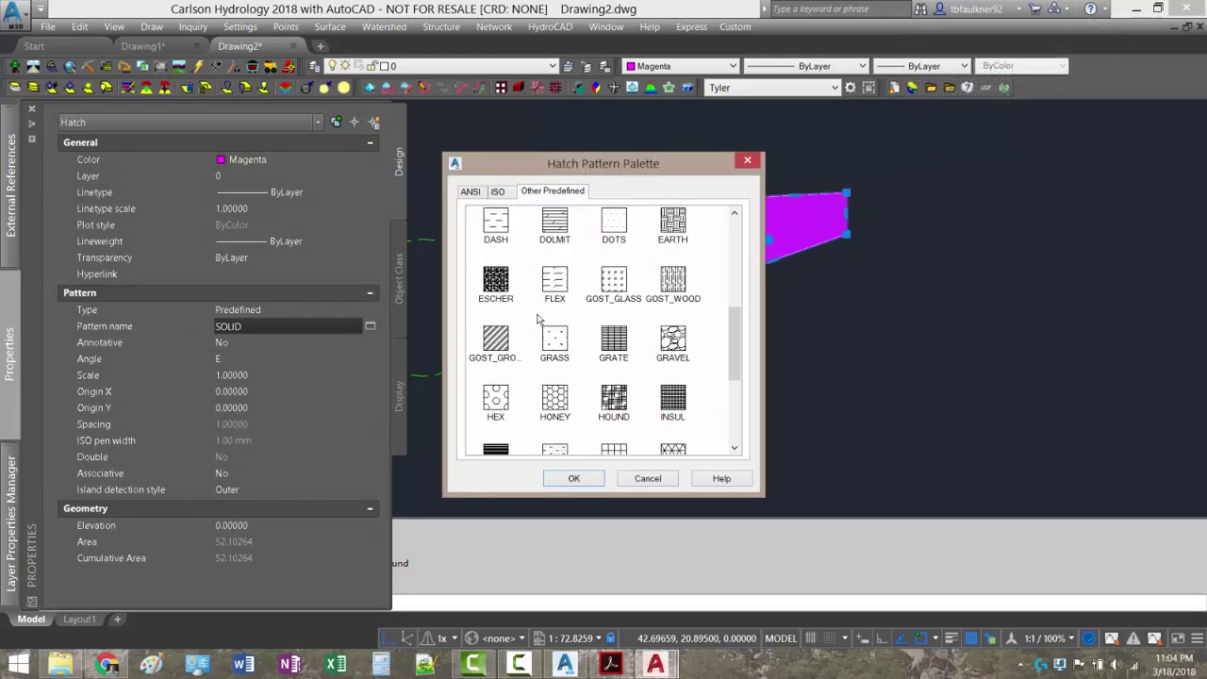
scroll(580, 286, "up", 5)
left_click(556, 226)
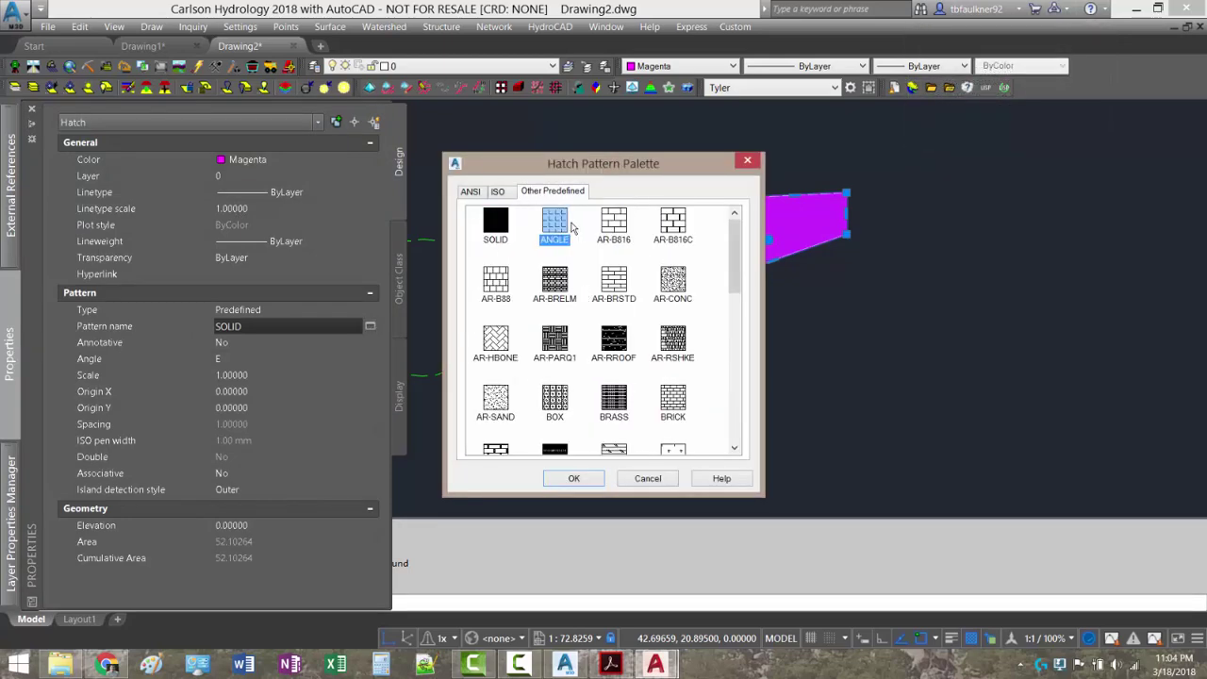
left_click(573, 479)
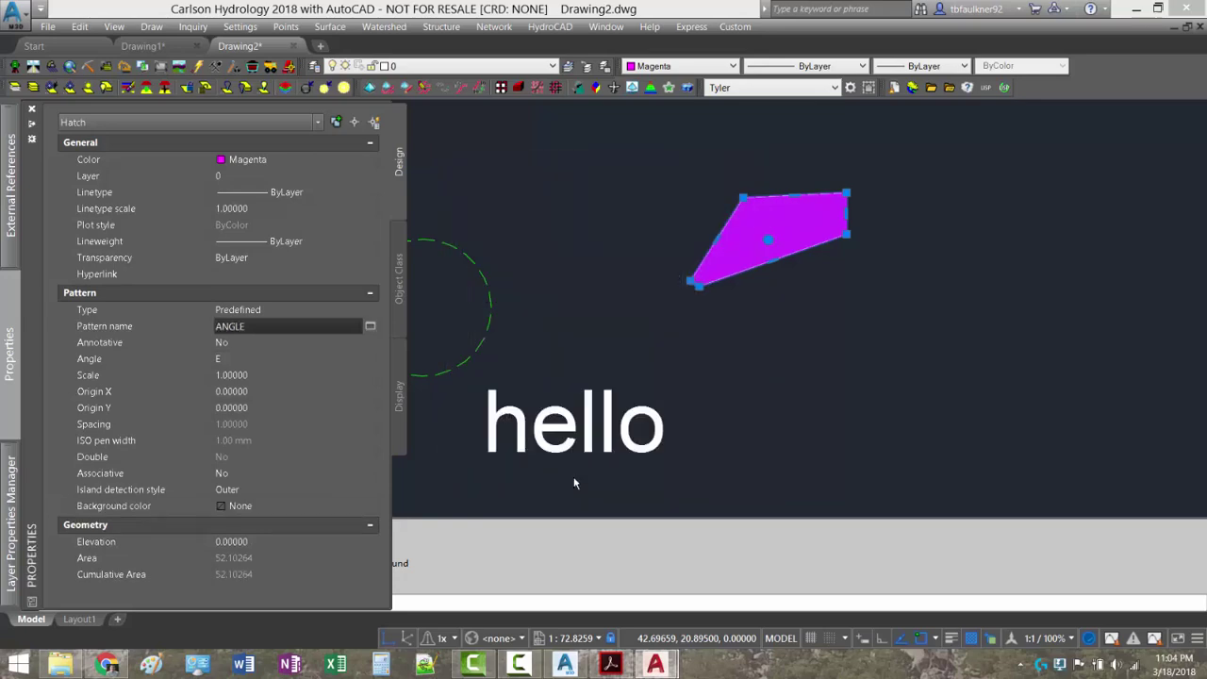
scroll(774, 204, "up", 6)
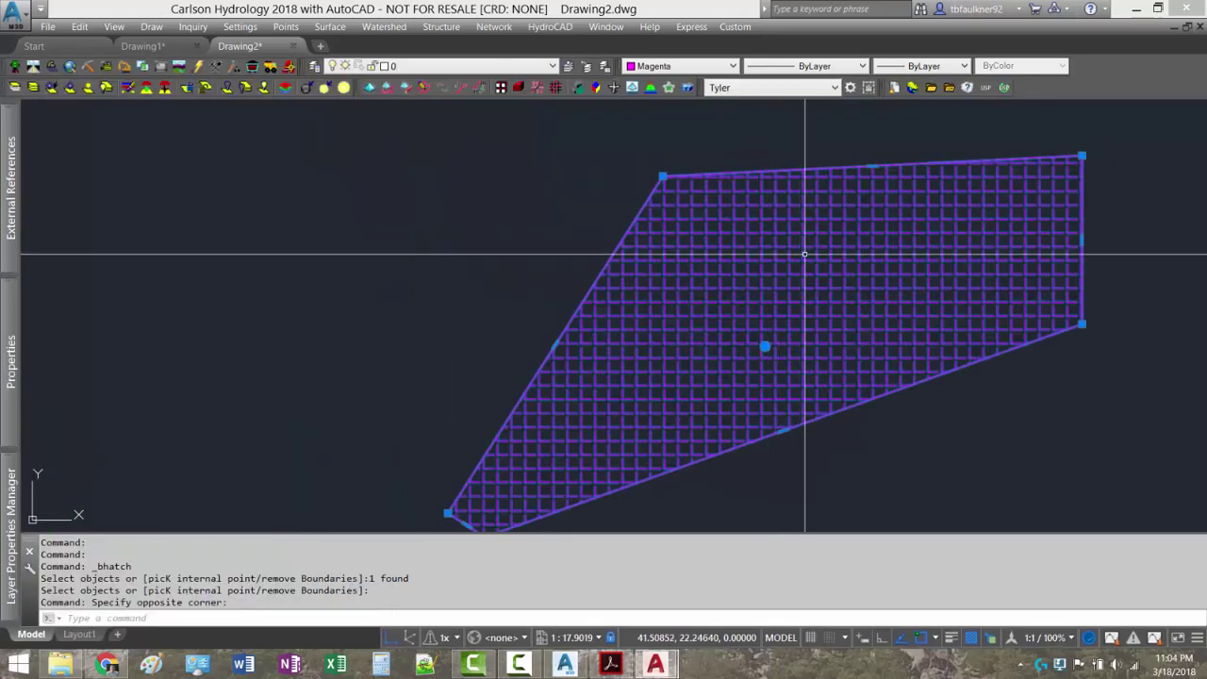
key("Escape")
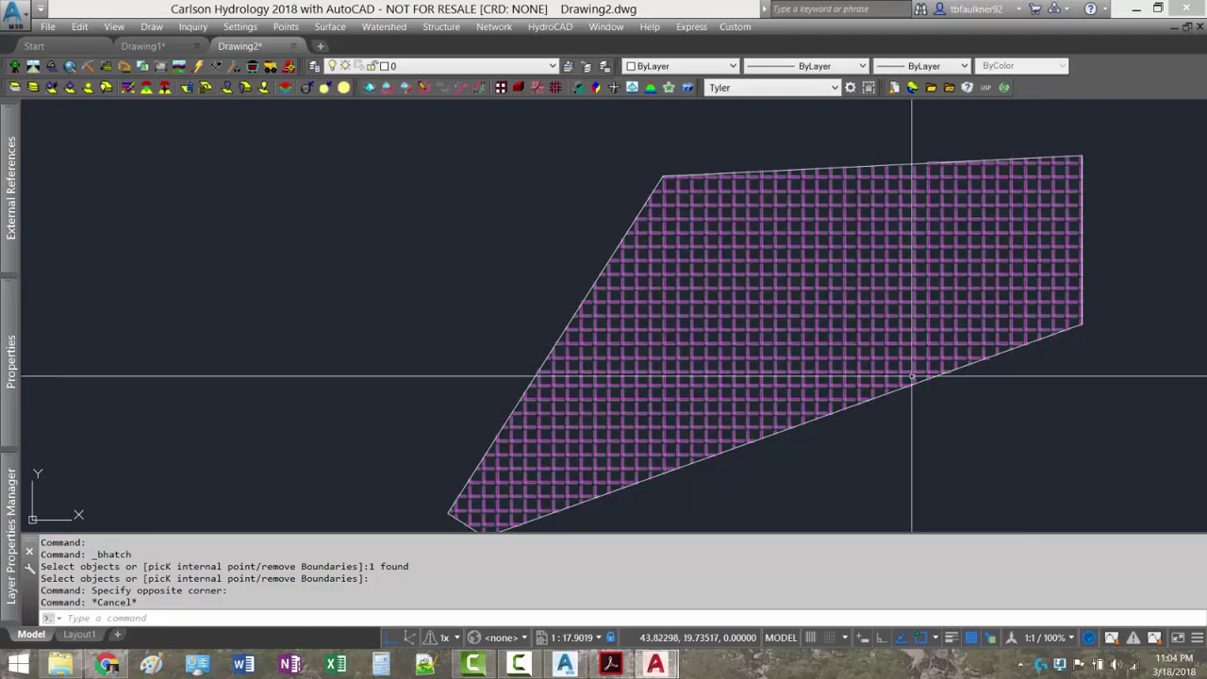
middle_click_drag(817, 231, 780, 216)
scroll(785, 211, "down", 8)
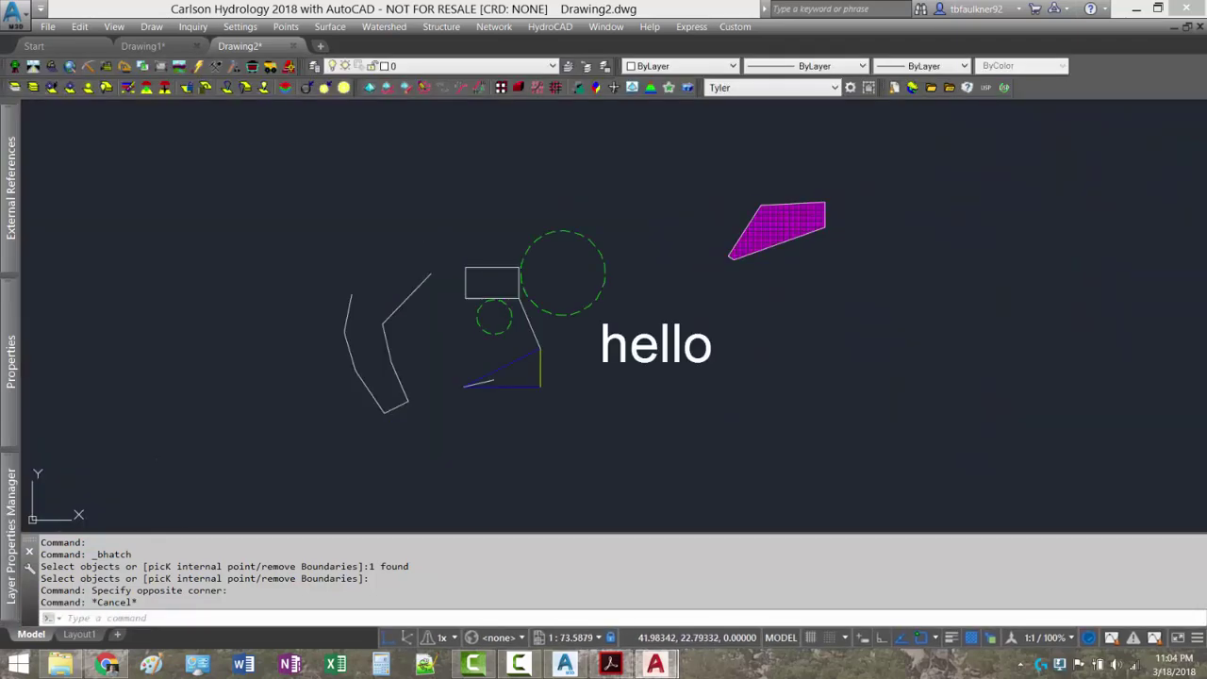
- Switch to the beginner guide in Acrobat Reader, read the menu-related, general and editing commands, and return to the drawing
left_click(626, 671)
left_click(915, 263)
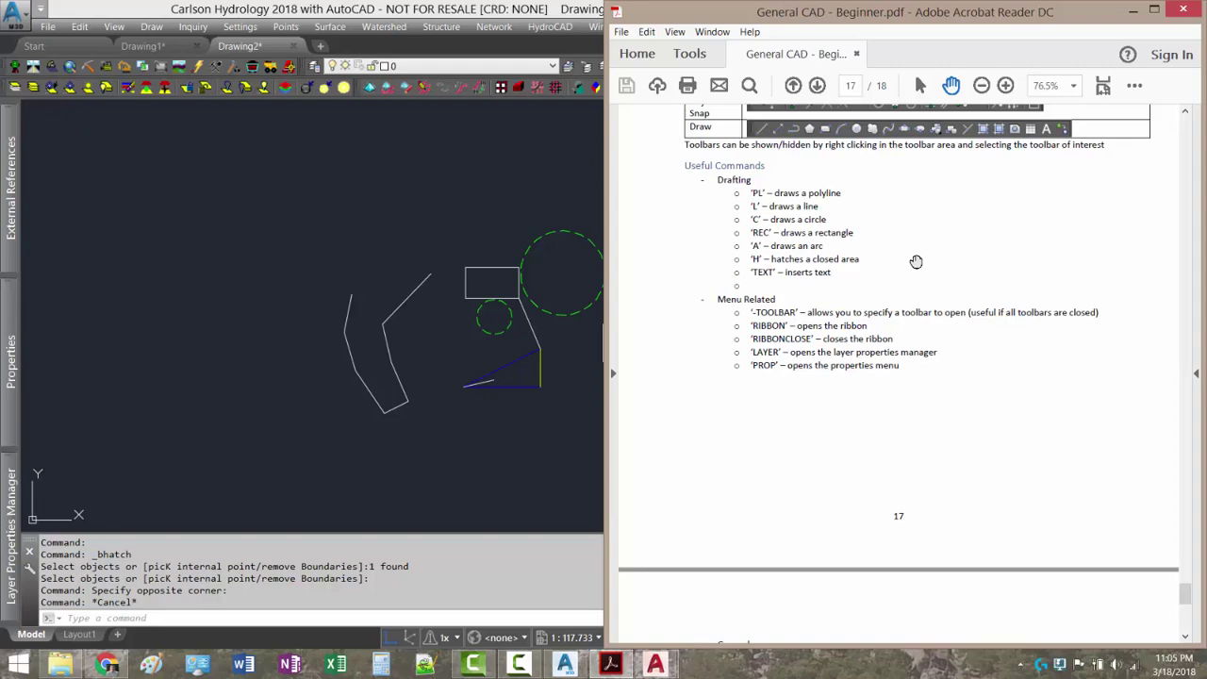
scroll(815, 282, "down", 3)
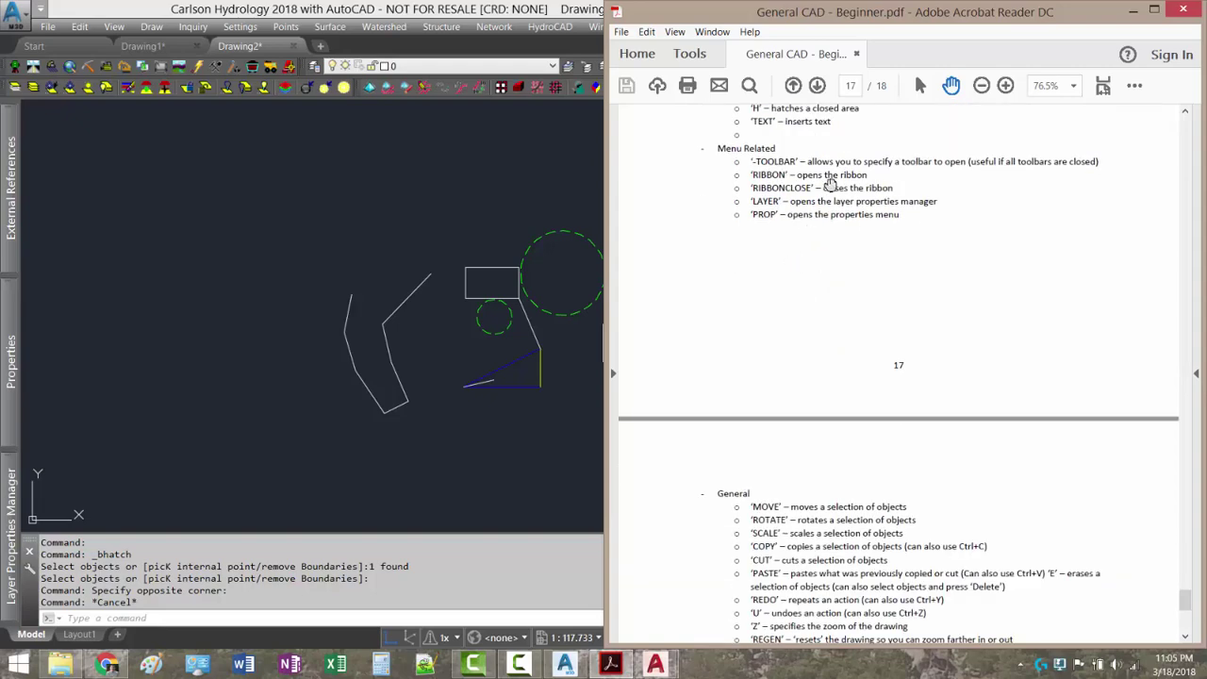
scroll(866, 185, "down", 3)
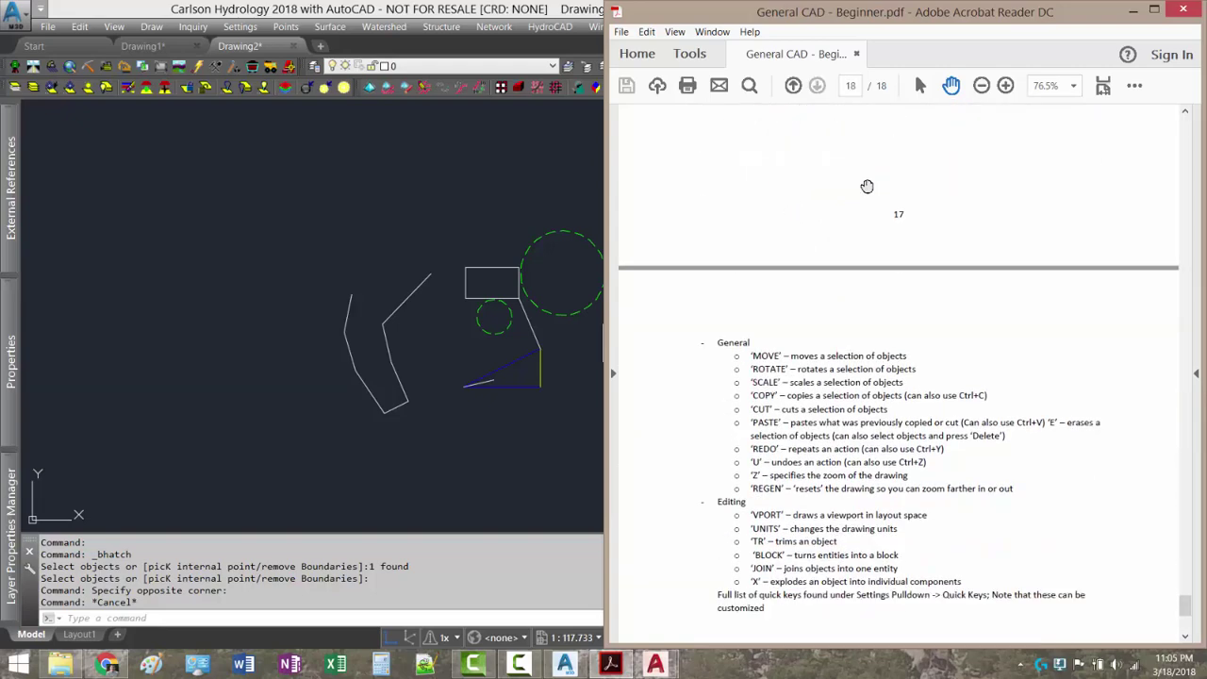
scroll(867, 185, "down", 1)
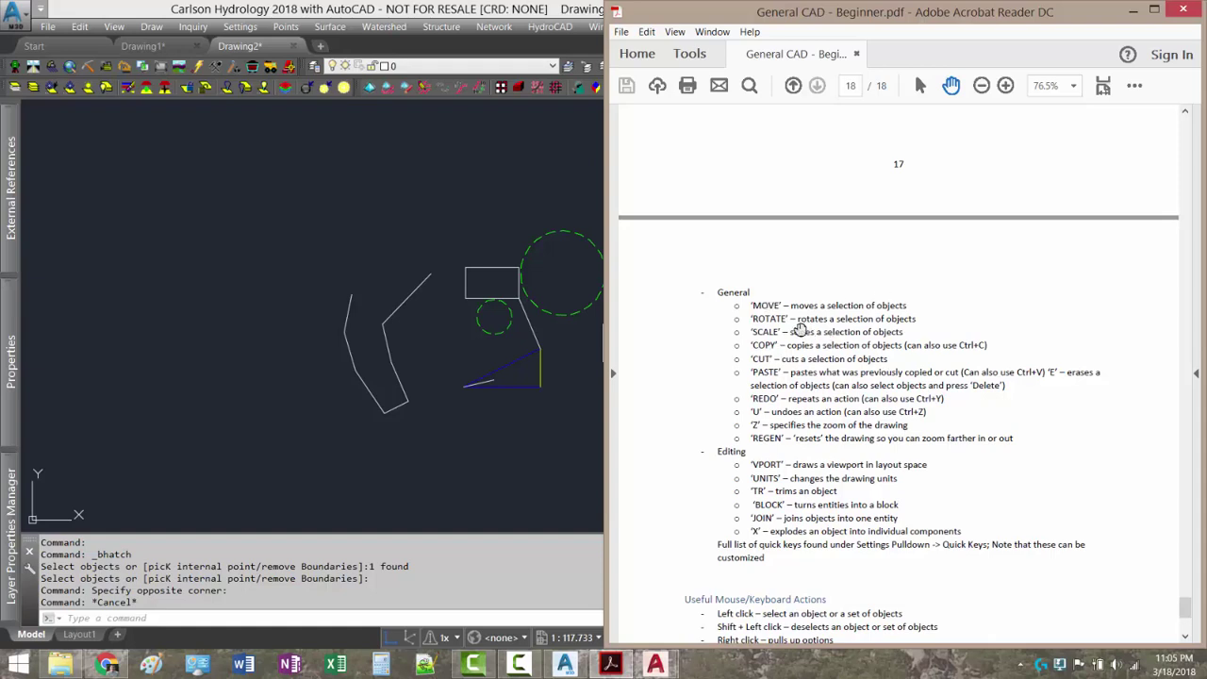
key("super+Up")
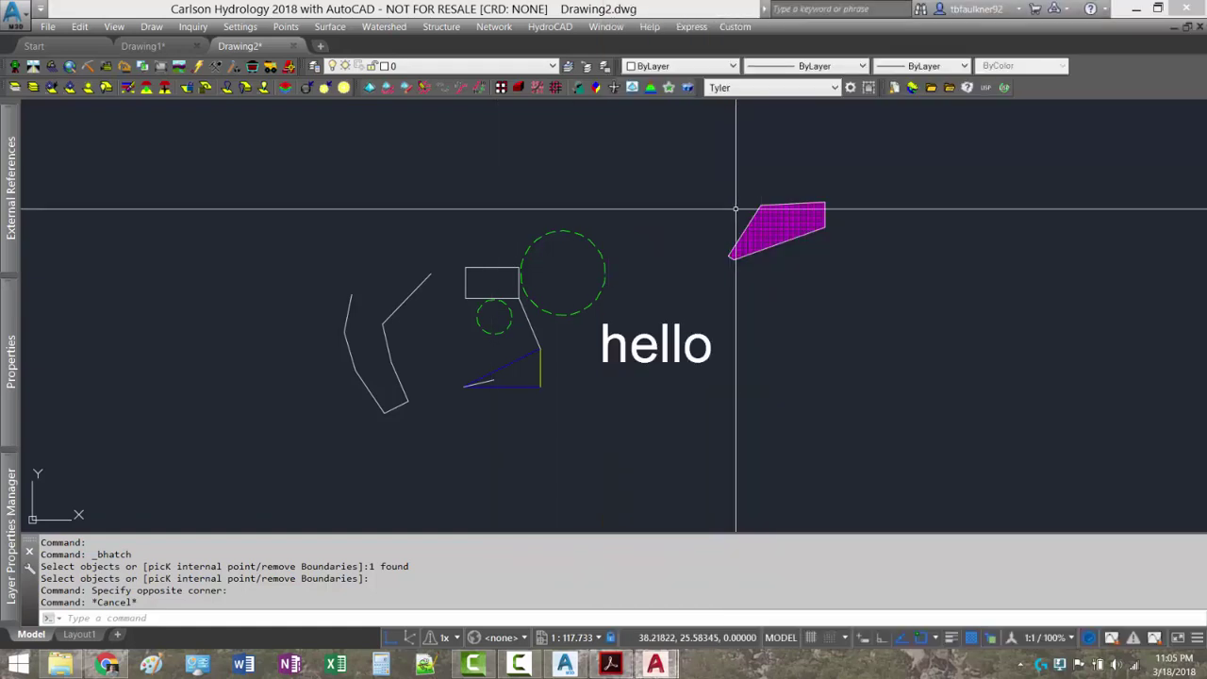
- Shrink the large dashed circle beside the rectangle with its quadrant grip, and move it up and right by its center grip
left_click(592, 245)
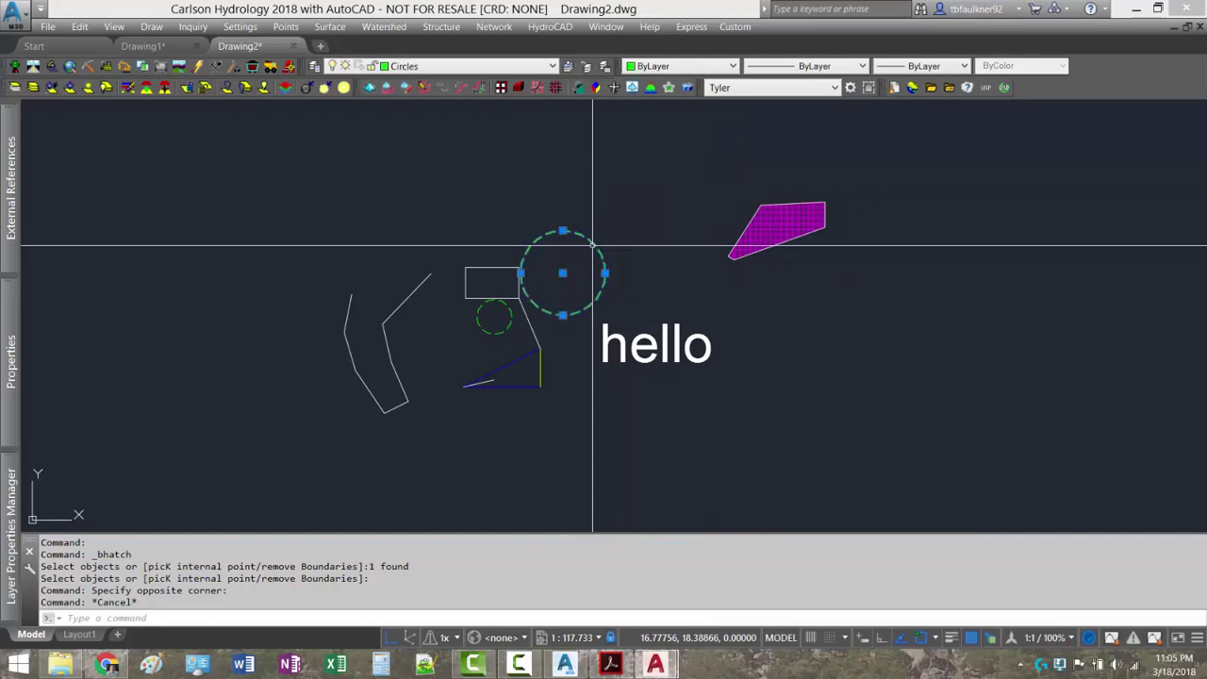
left_click(604, 273)
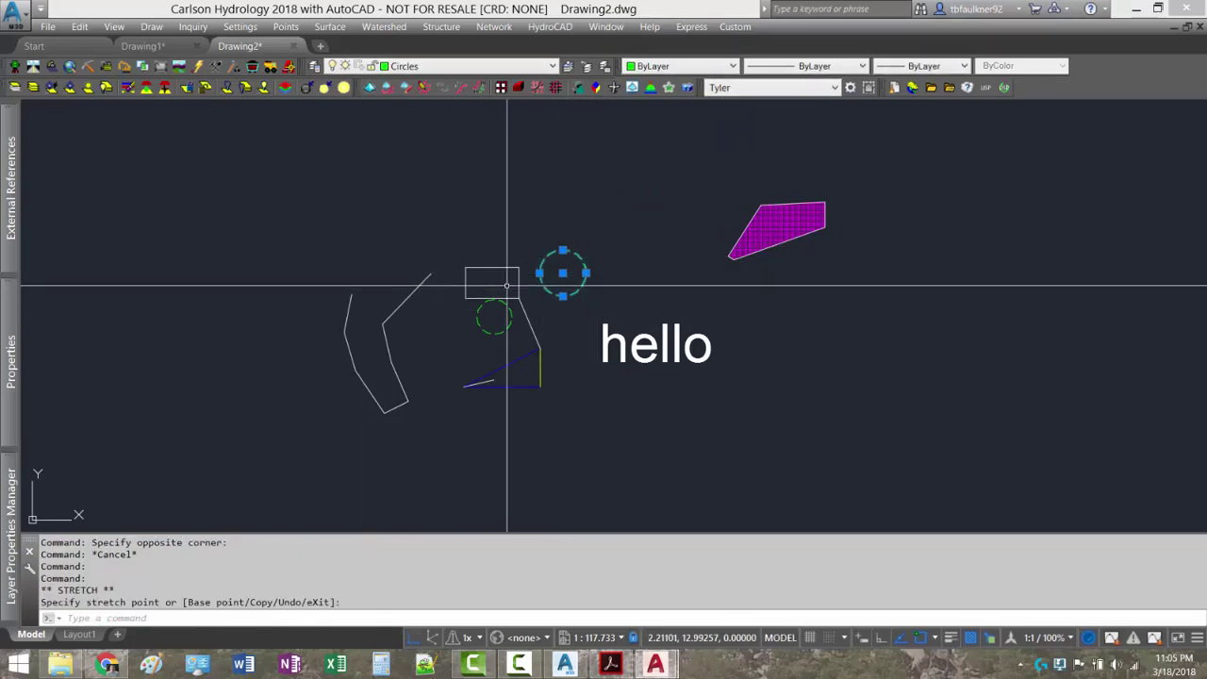
scroll(595, 283, "up", 4)
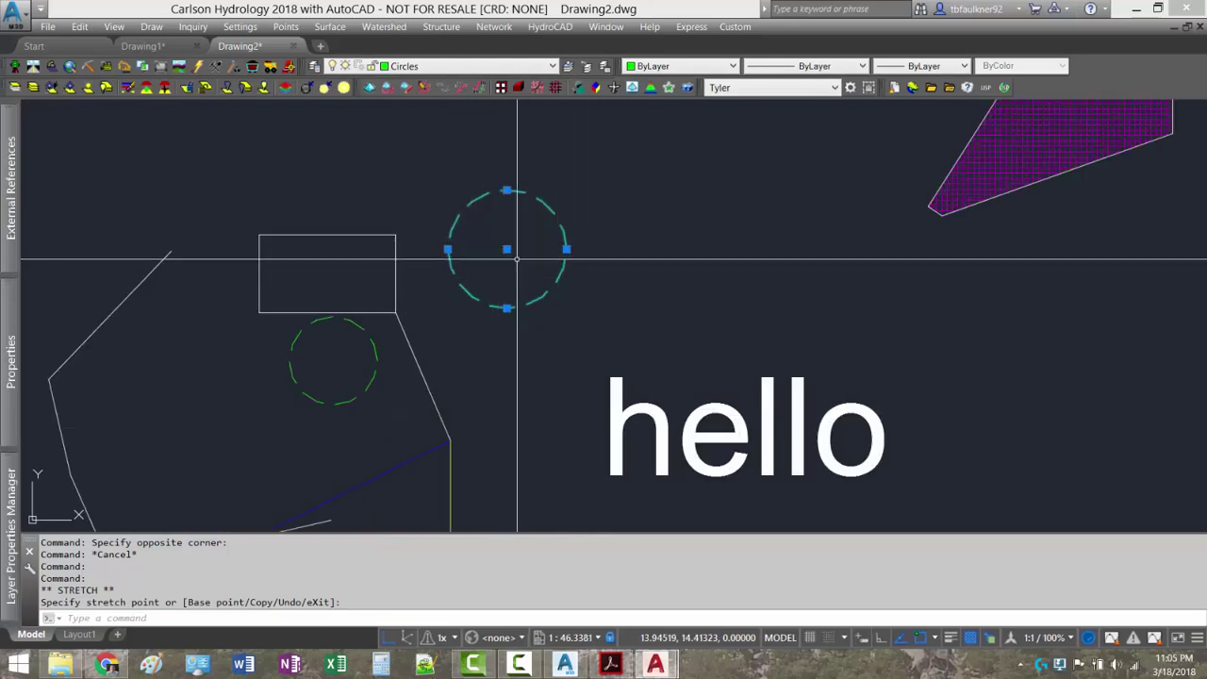
left_click(508, 249)
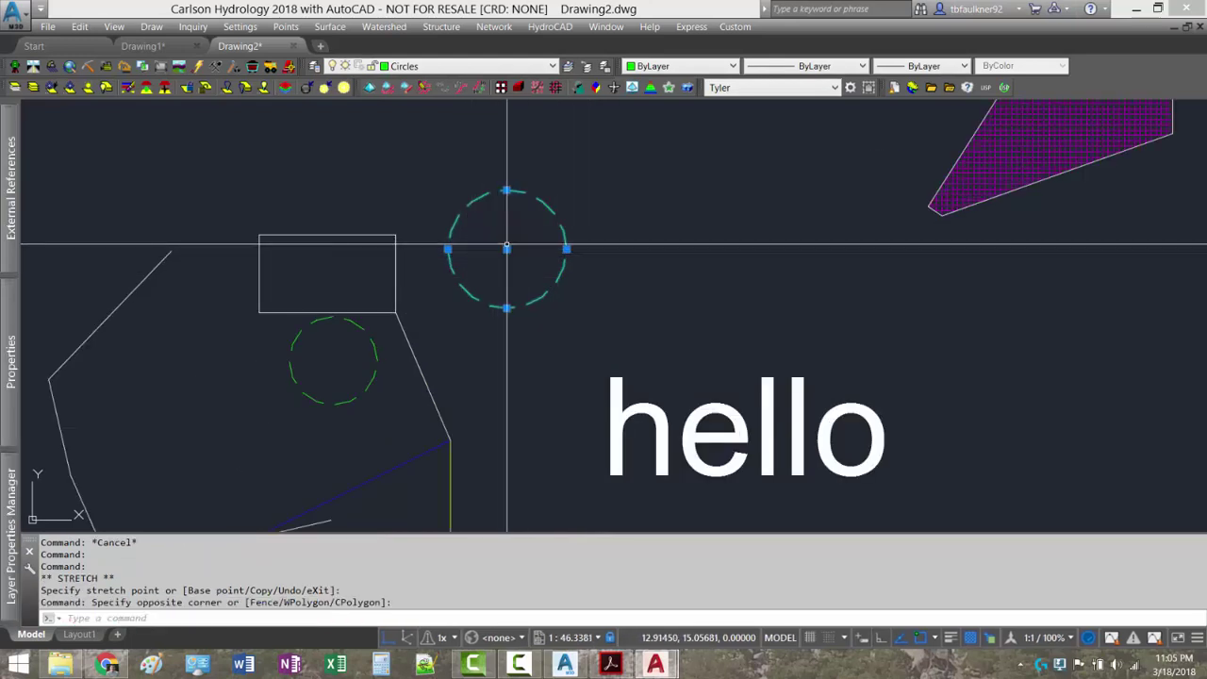
left_click(507, 248)
left_click(507, 249)
left_click(619, 178)
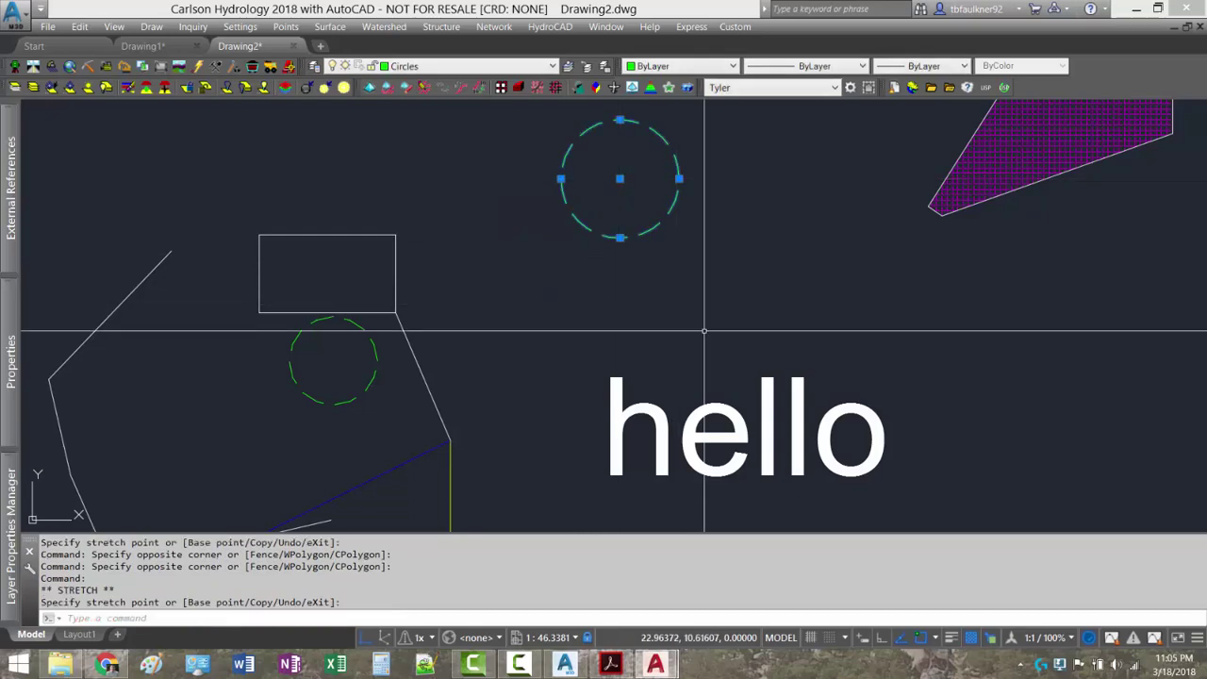
scroll(707, 331, "down", 2)
key("Escape")
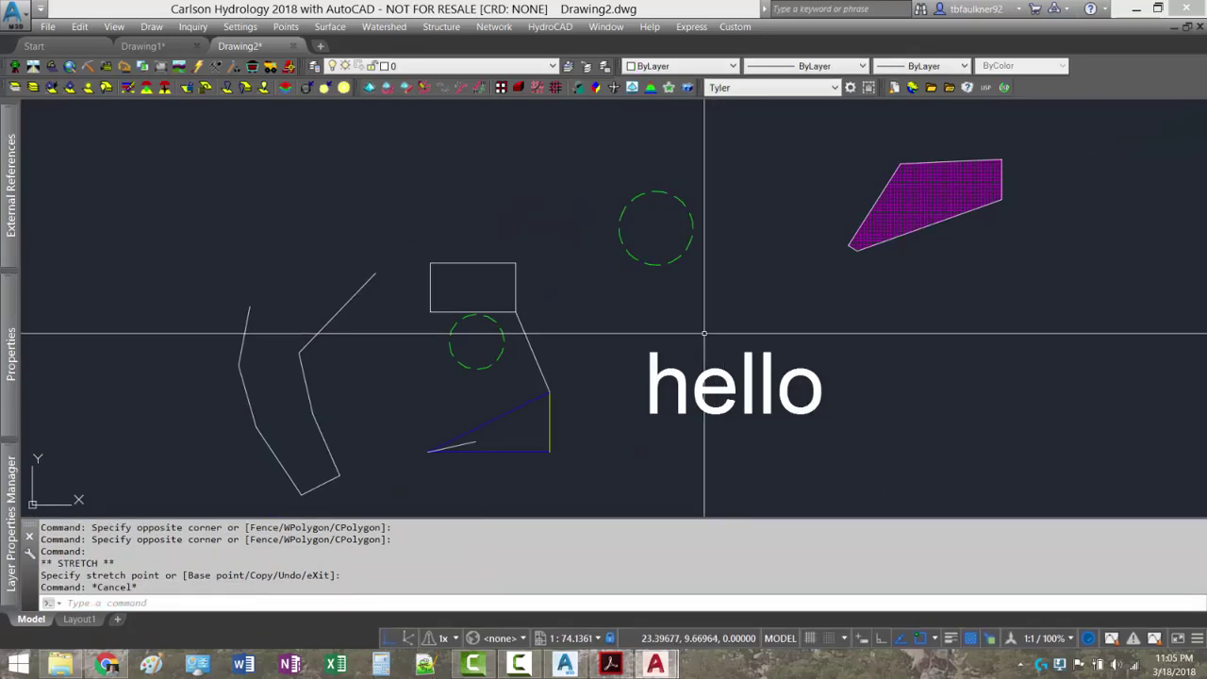
- Move the white open polyline, rectangle, small circle, blue lines and short white line together by the relative displacement @0,10
left_click(81, 27)
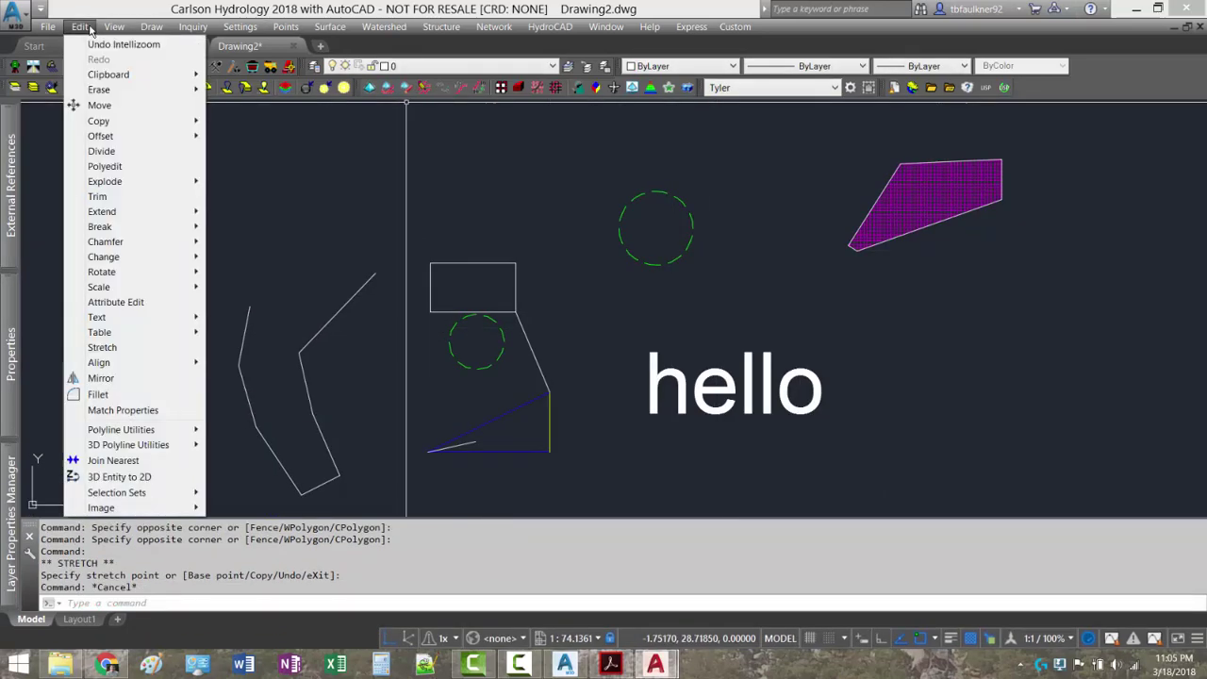
left_click(99, 106)
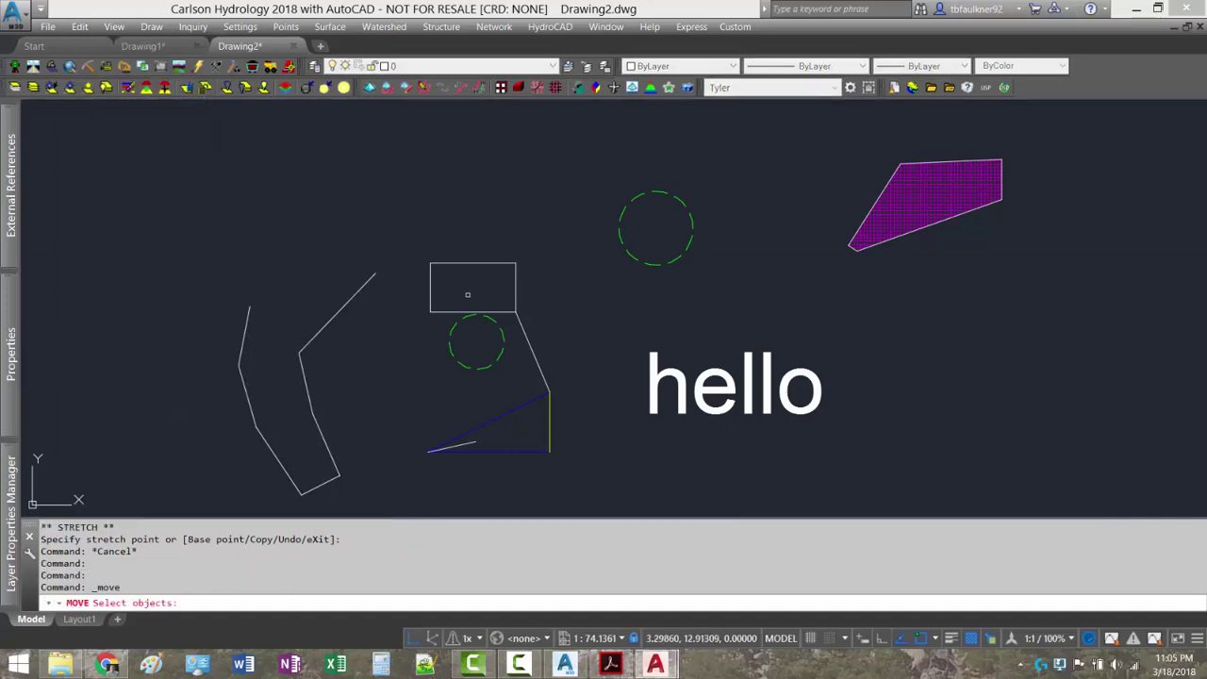
left_click(471, 295)
left_click(261, 480)
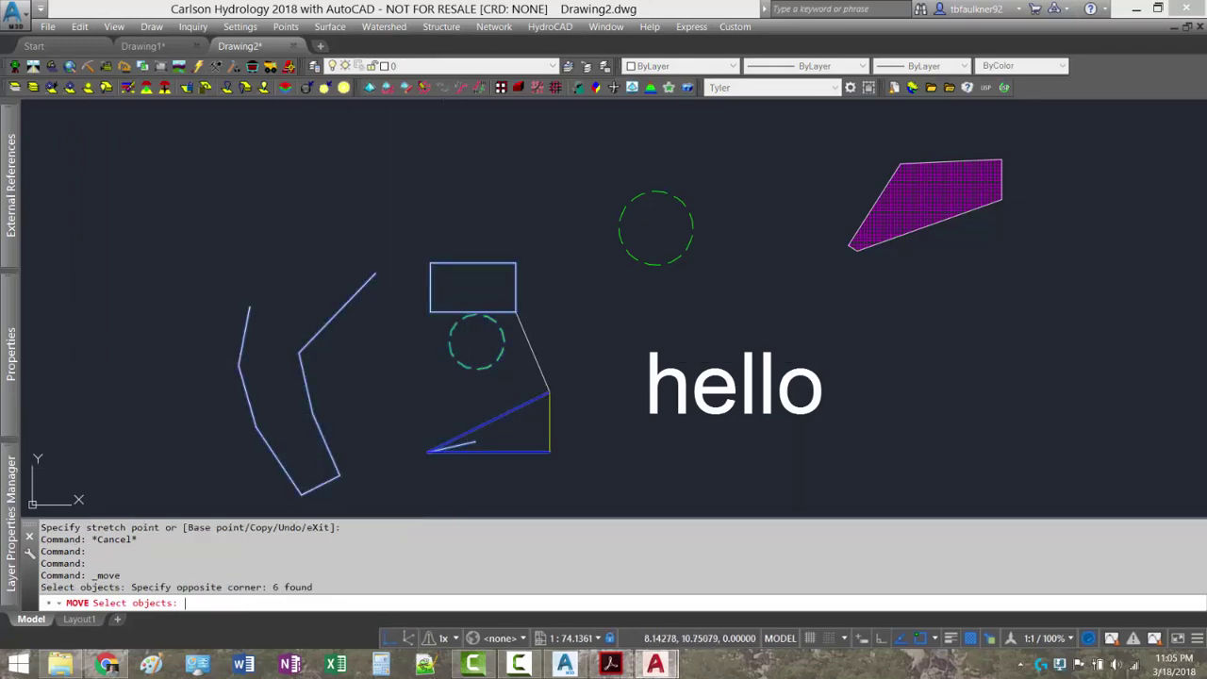
key("Return")
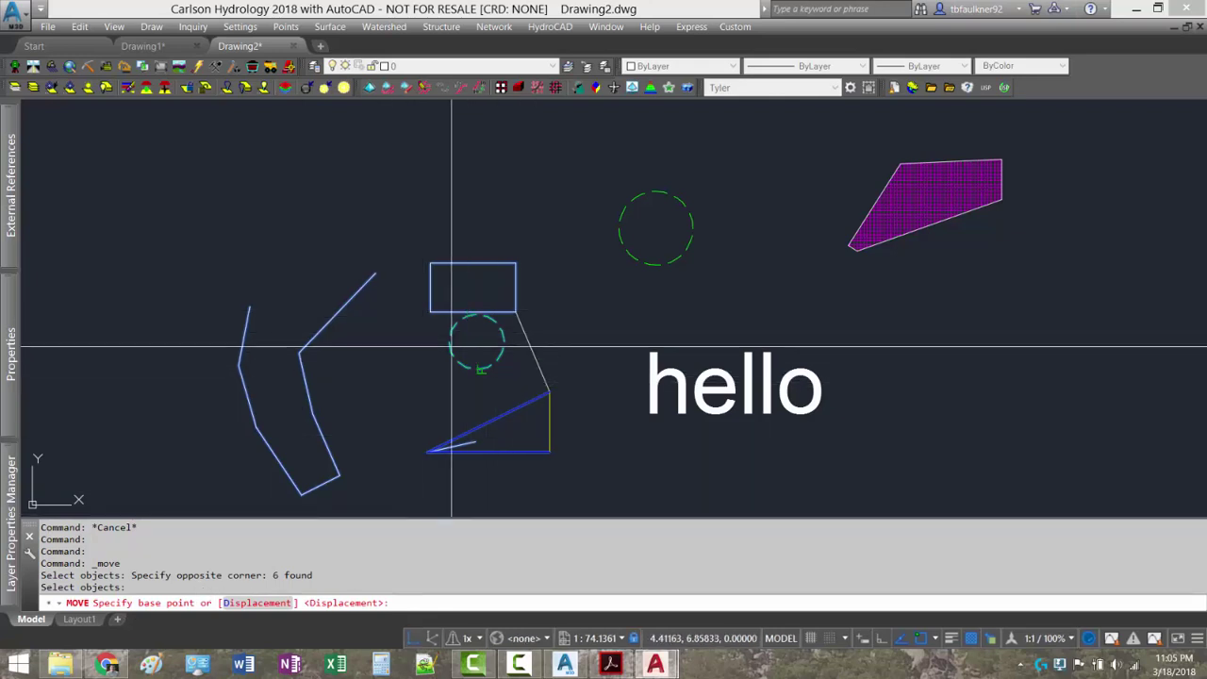
left_click(393, 367)
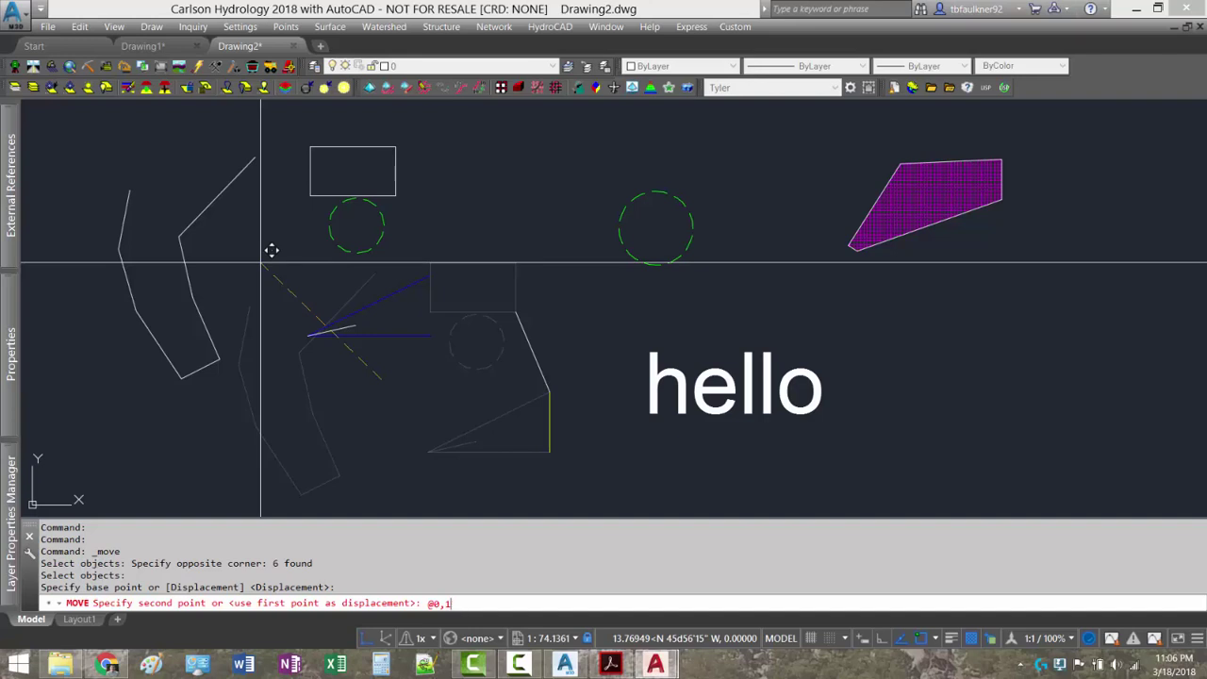
key("Return")
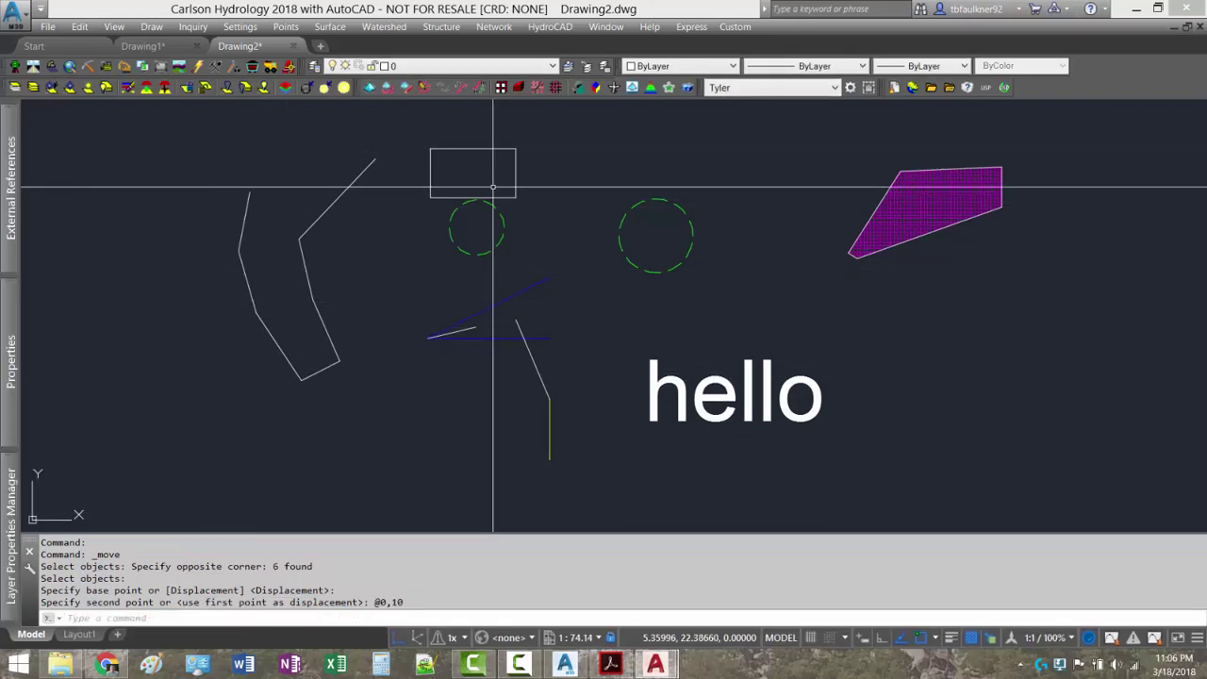
- Check the guide's general commands again for the entry following MOVE, and return to the drawing
left_click(610, 664)
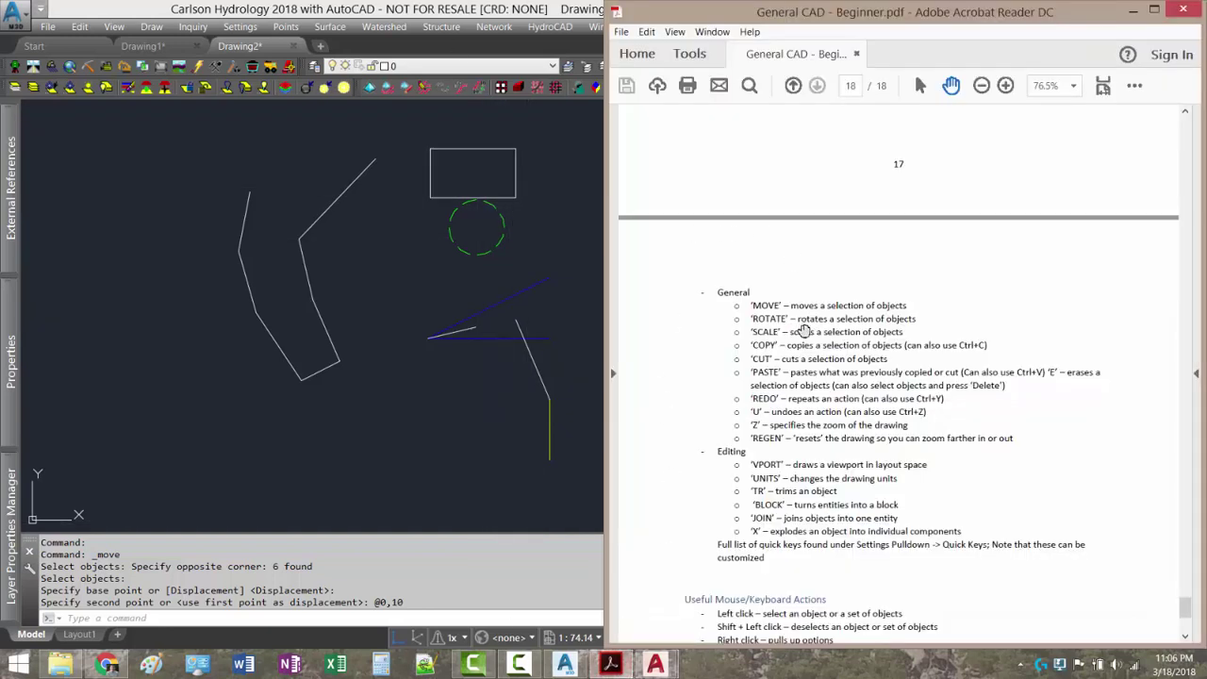
left_click(475, 296)
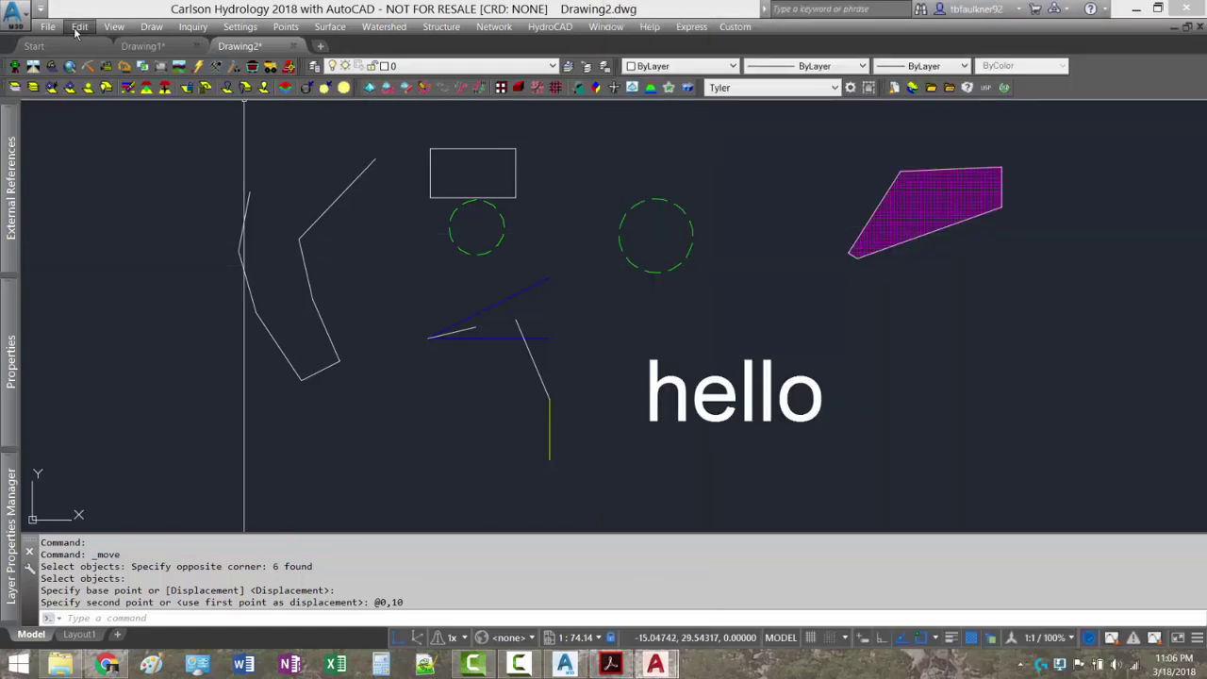
- Rotate the white rectangle by 30 degrees about a base point inside it using the standard Rotate command
left_click(79, 28)
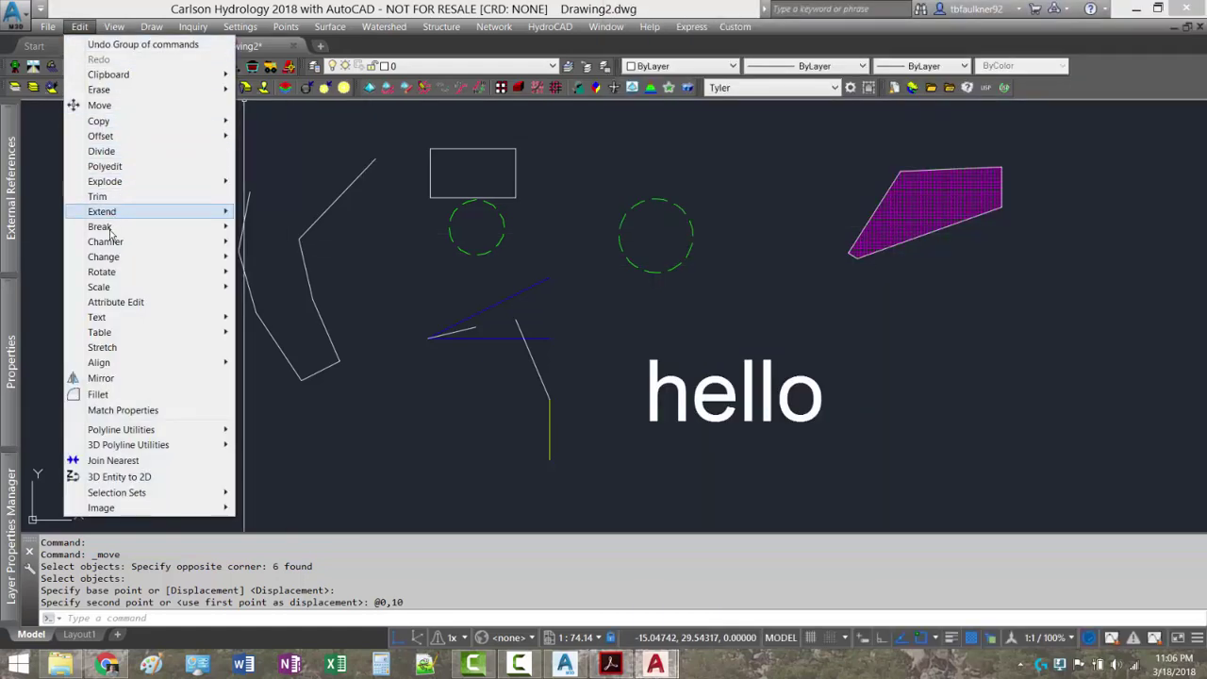
mouse_move(108, 273)
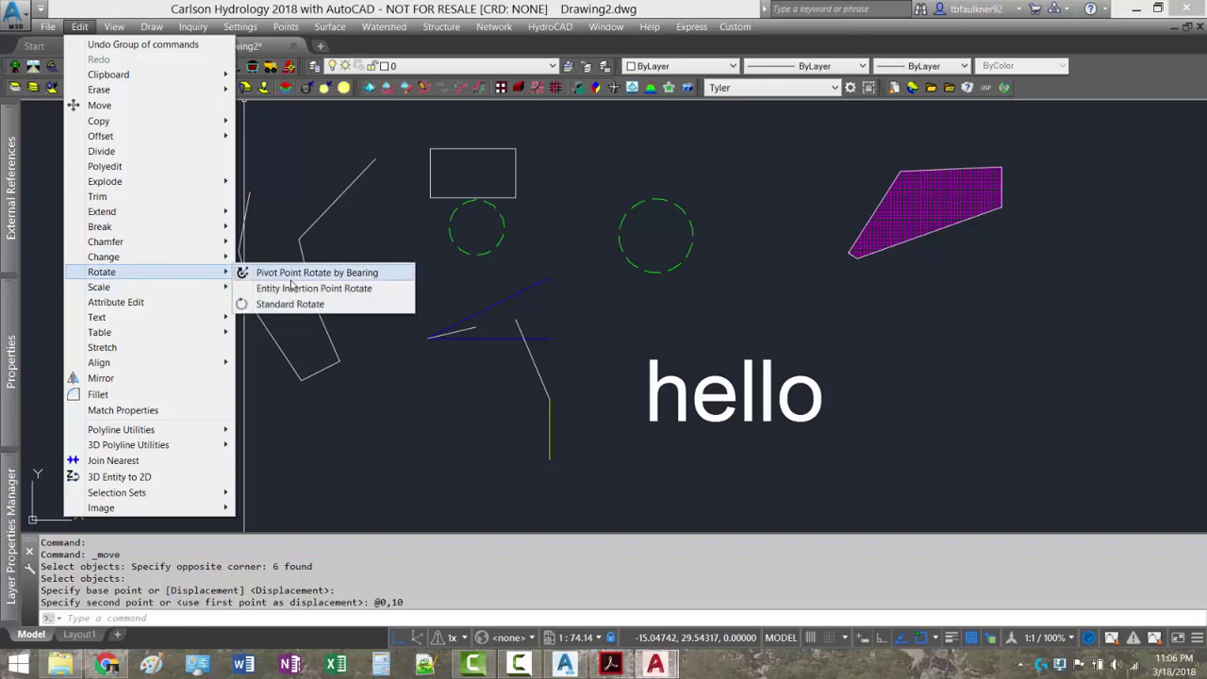
left_click(310, 305)
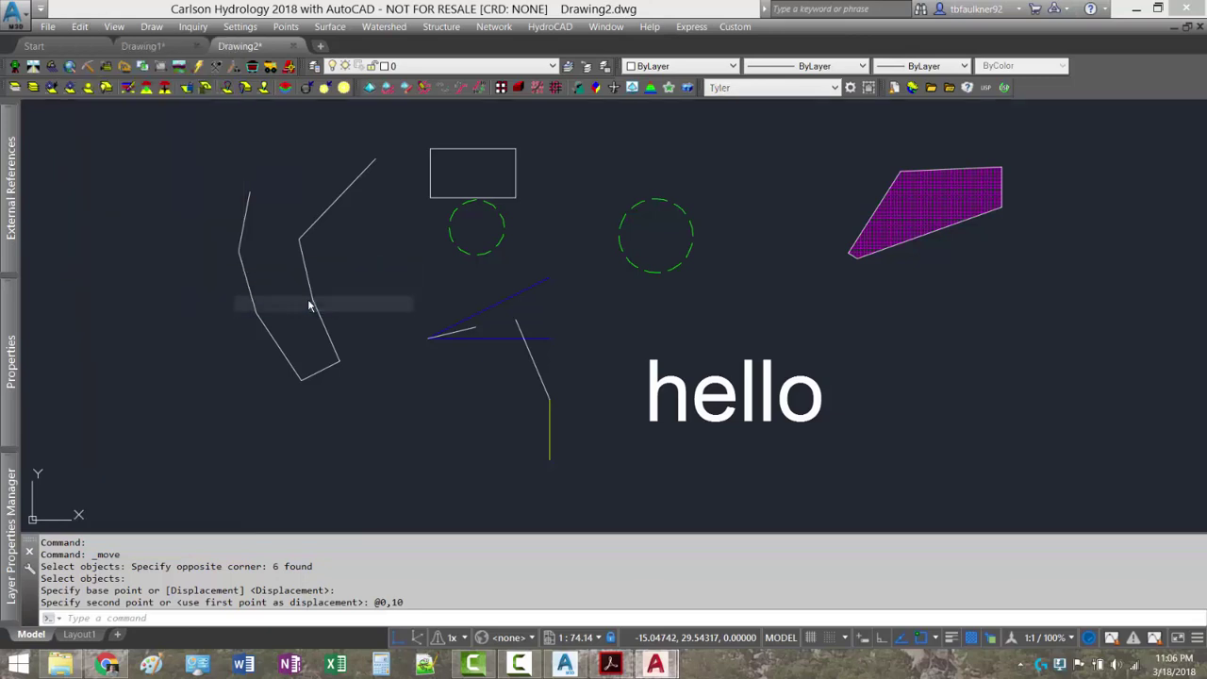
left_click(444, 129)
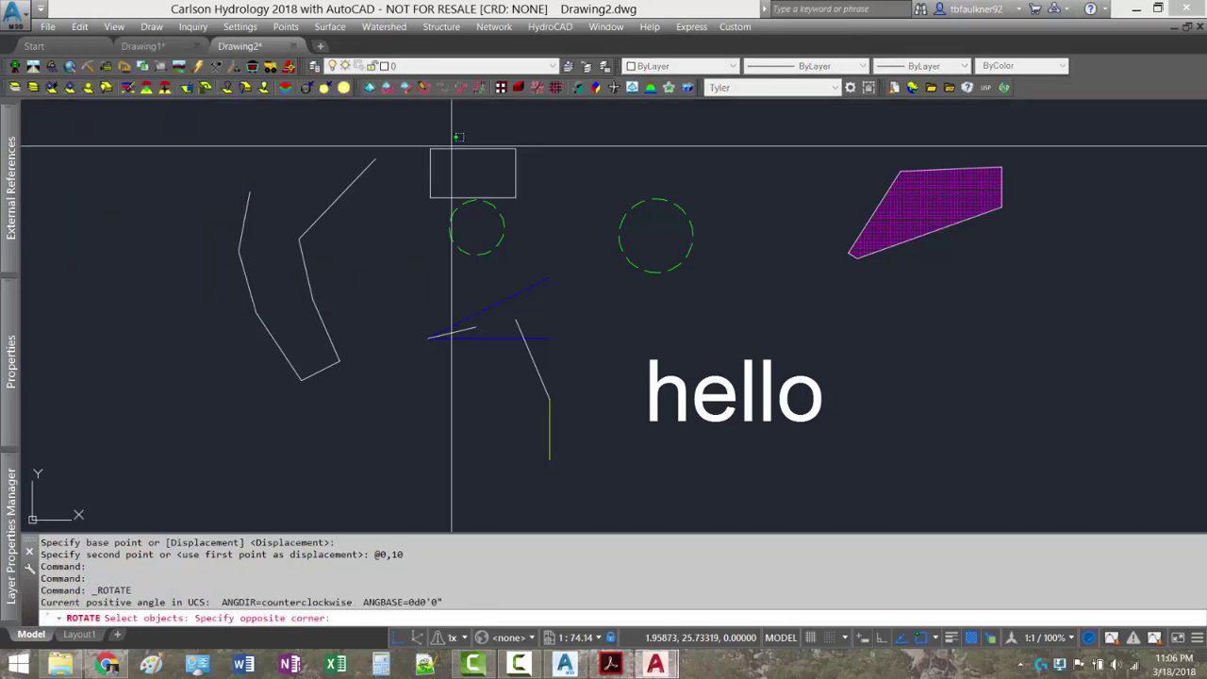
left_click(440, 155)
key("Return")
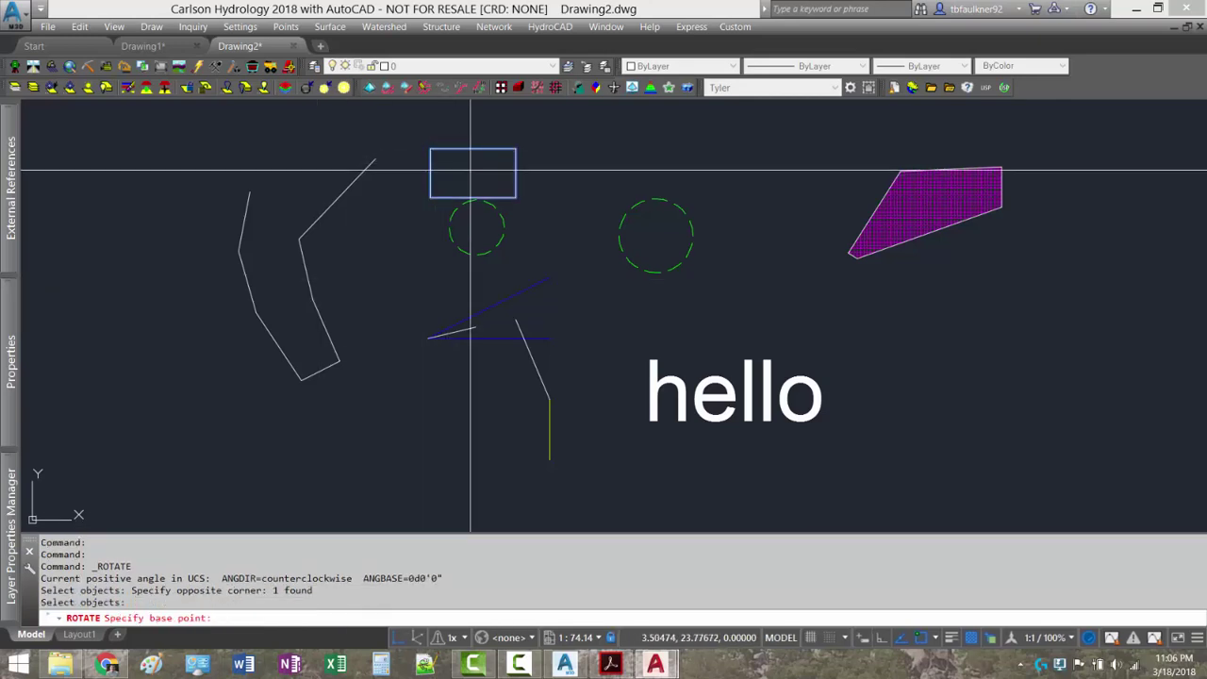
left_click(464, 175)
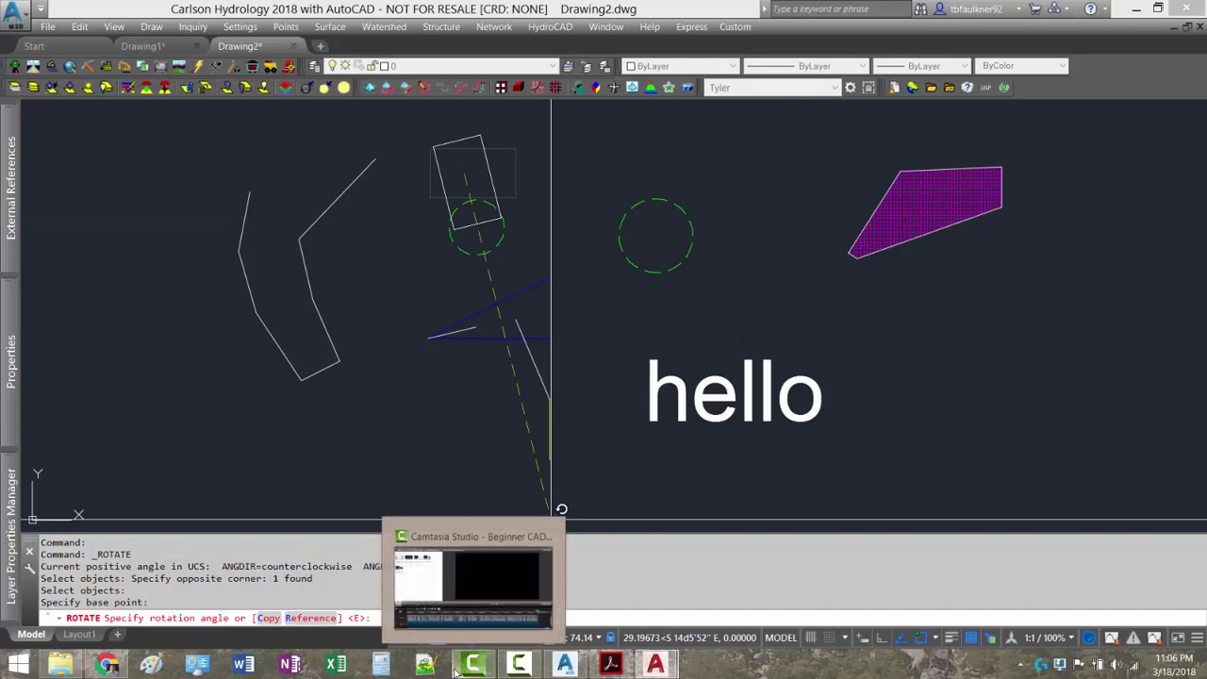
type("30")
key("Return")
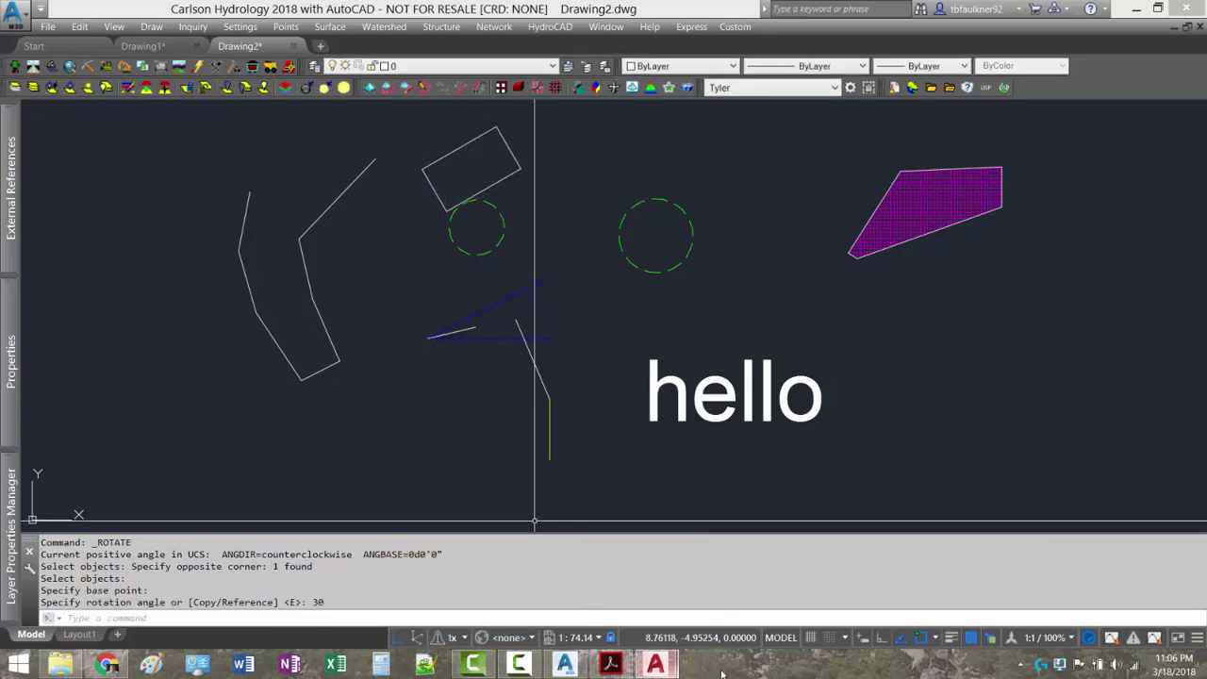
- Check the guide's entry after ROTATE, and scale the larger dashed circle by 0.5 about a point to its lower right
left_click(610, 663)
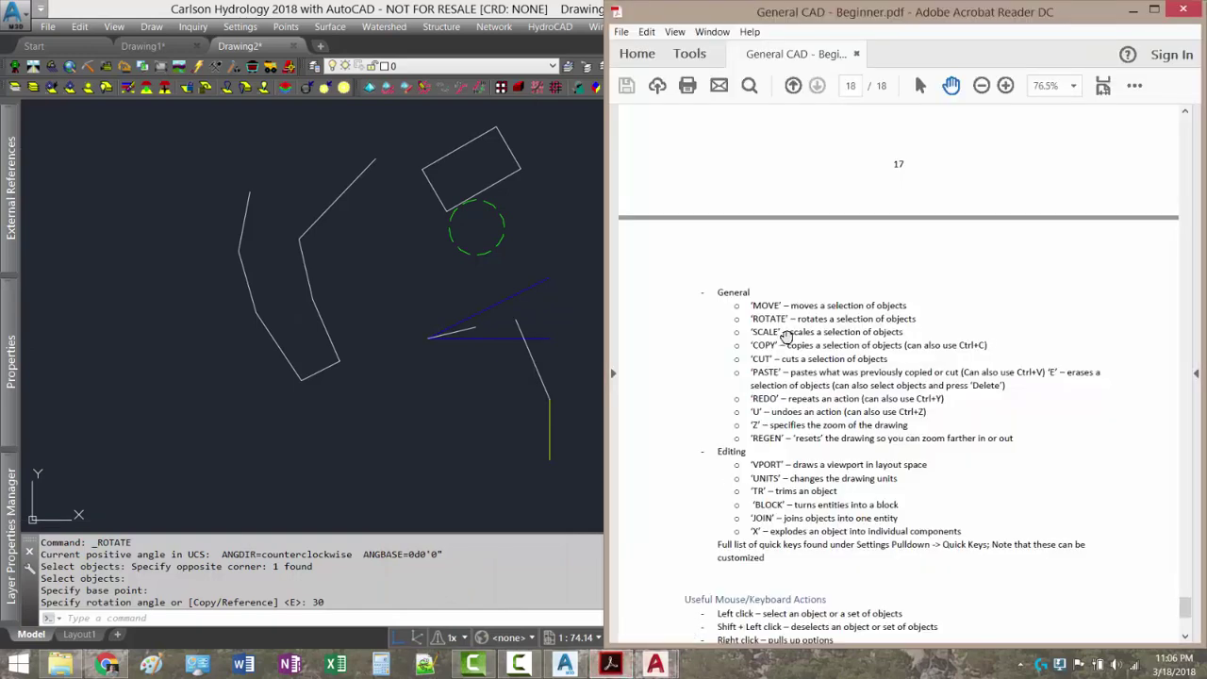
left_click(1133, 9)
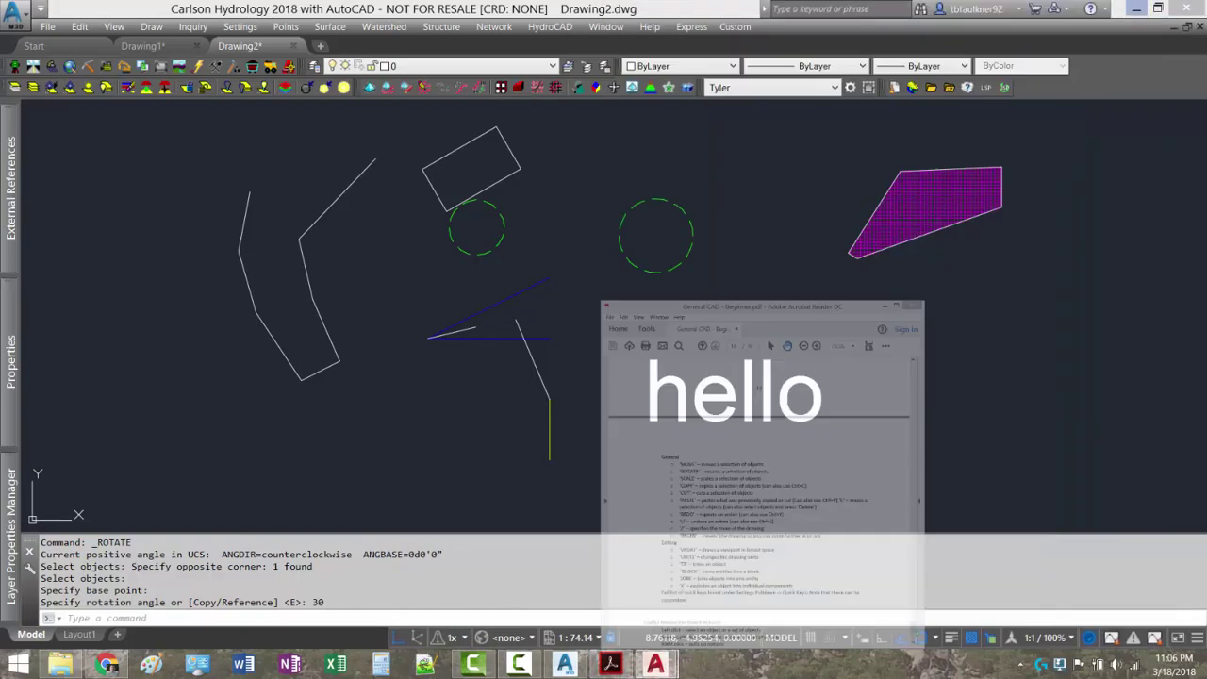
left_click(80, 26)
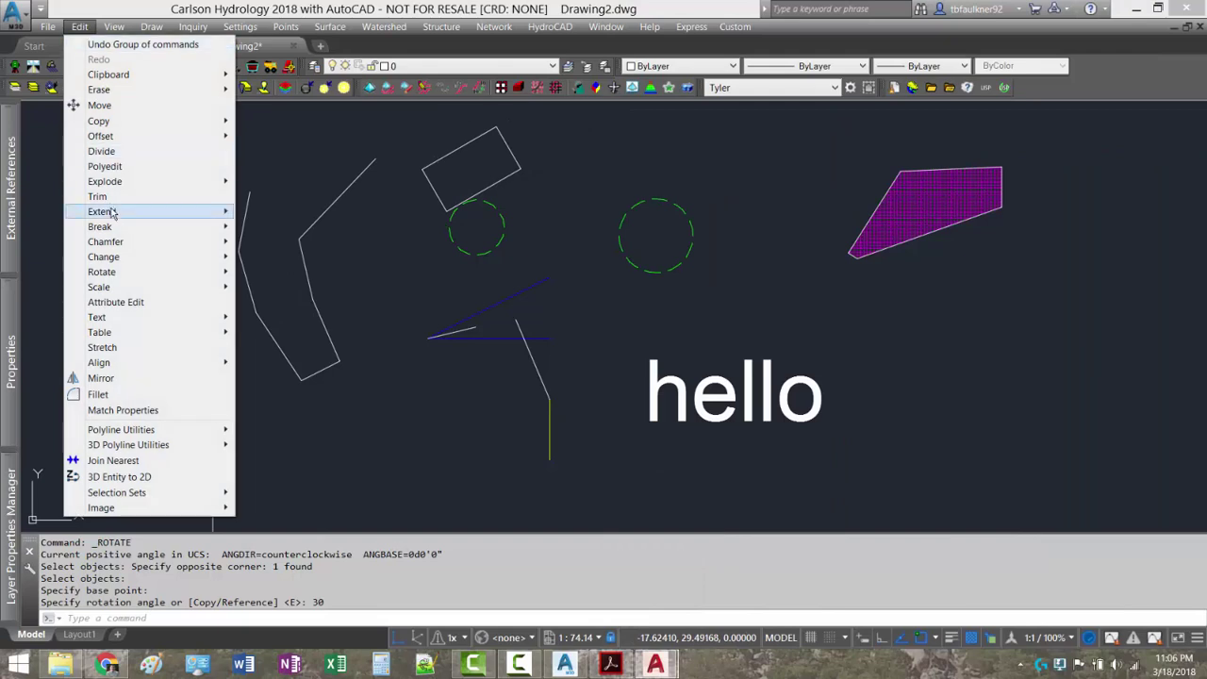
mouse_move(111, 287)
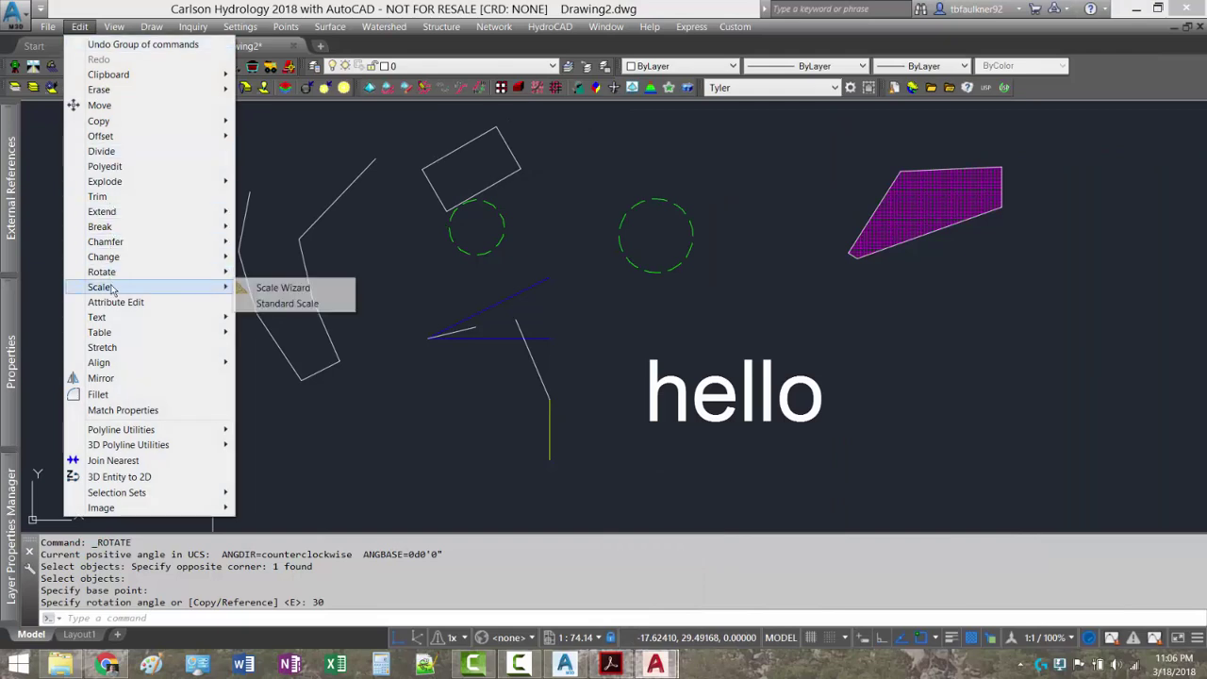
left_click(287, 304)
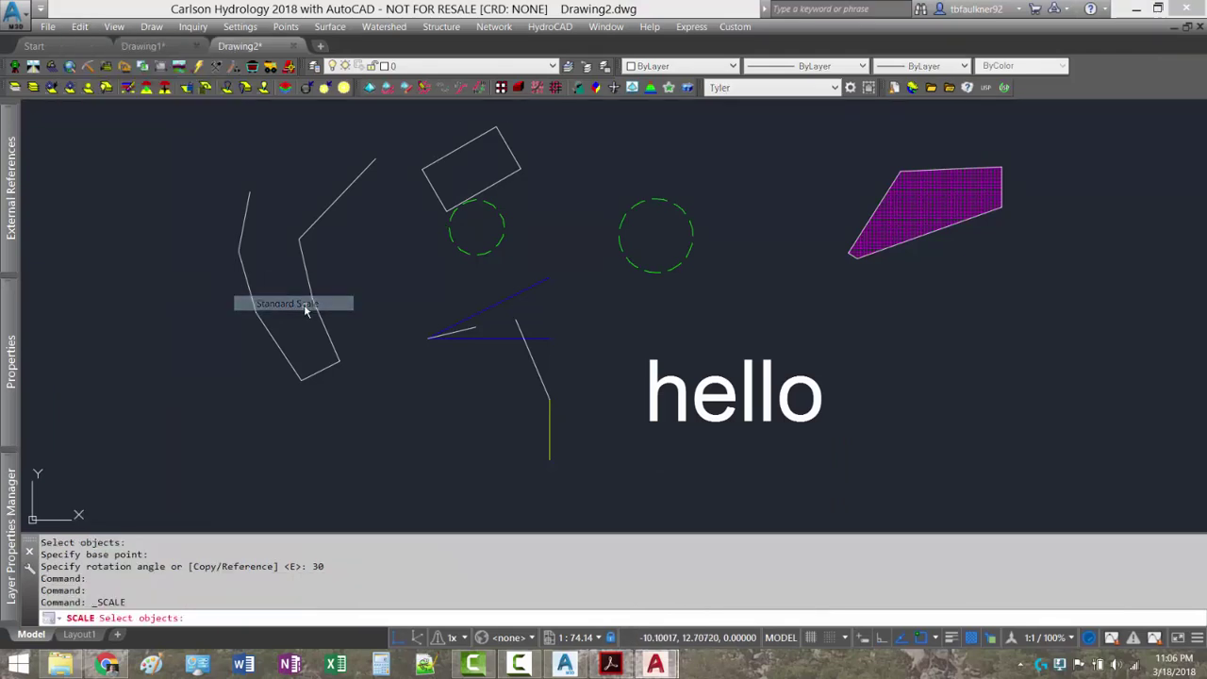
left_click(681, 210)
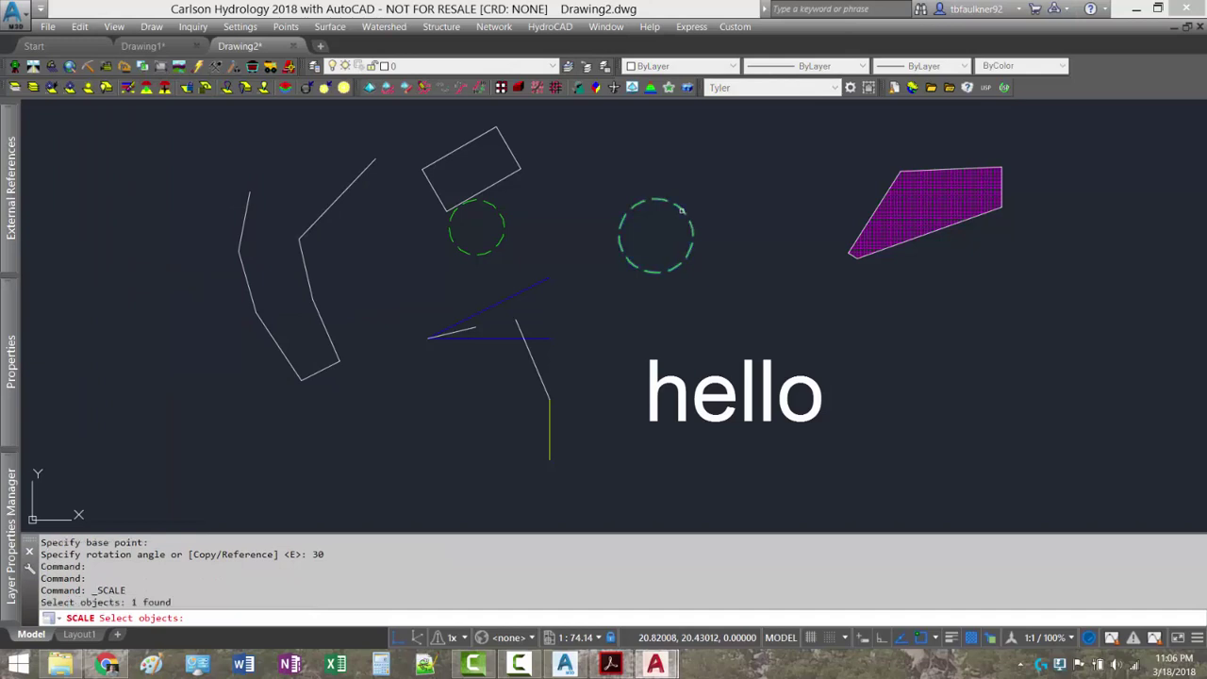
key("Return")
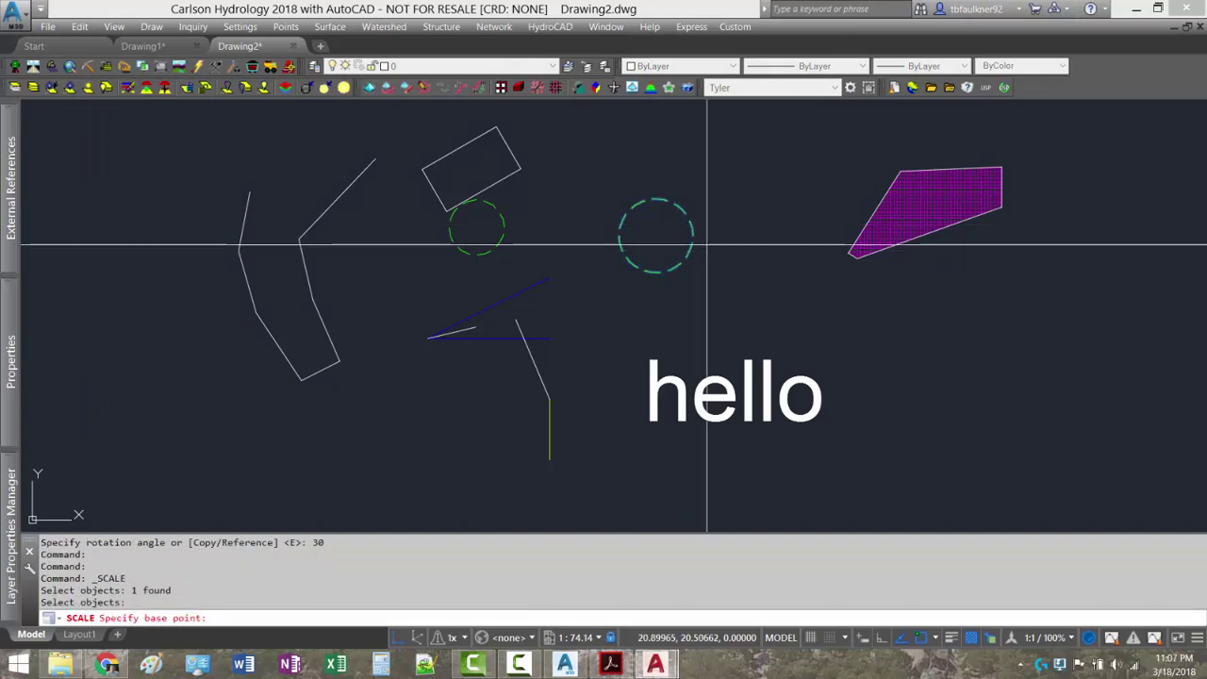
left_click(727, 296)
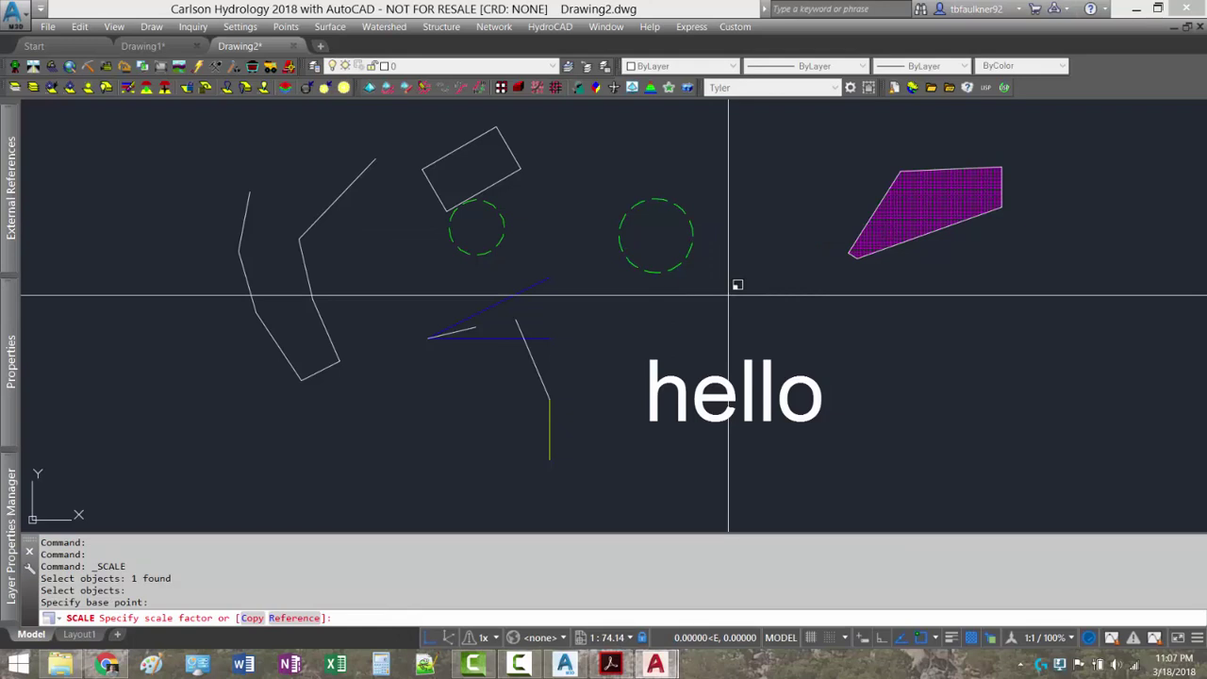
type("0.5")
key("Return")
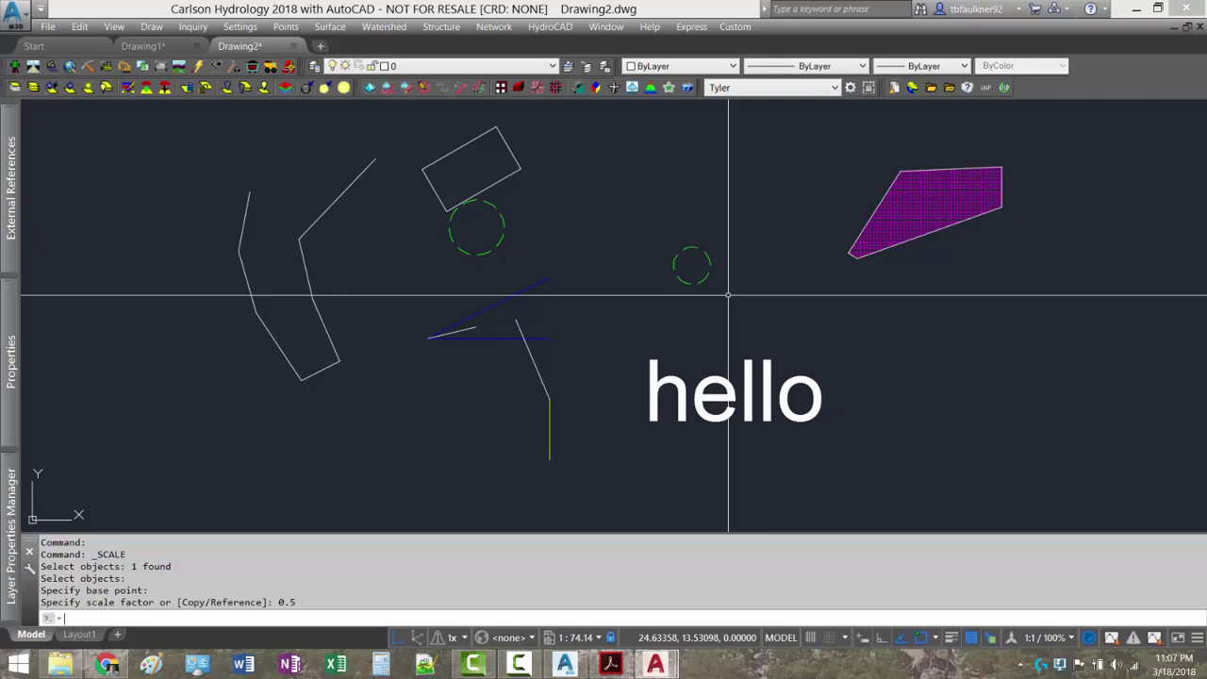
- Scale the dashed circle above the hello text and the text together by a factor of 2 about a point between them
key("Return")
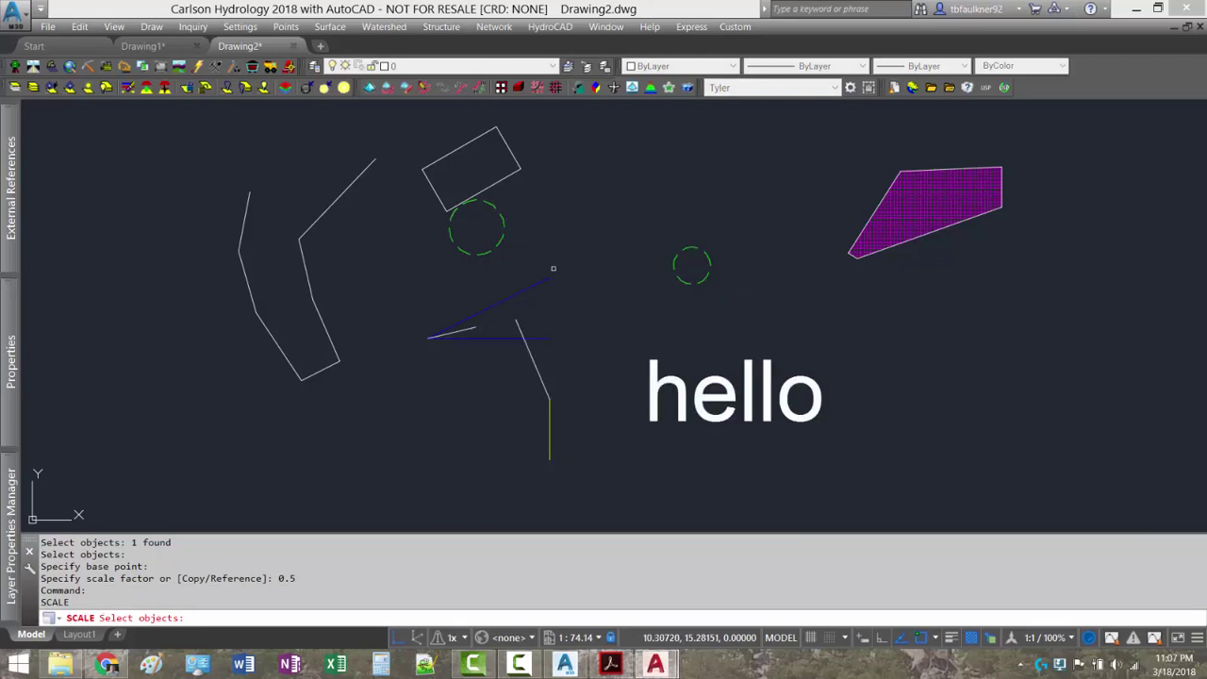
left_click(725, 238)
left_click(663, 274)
left_click(711, 337)
left_click(664, 415)
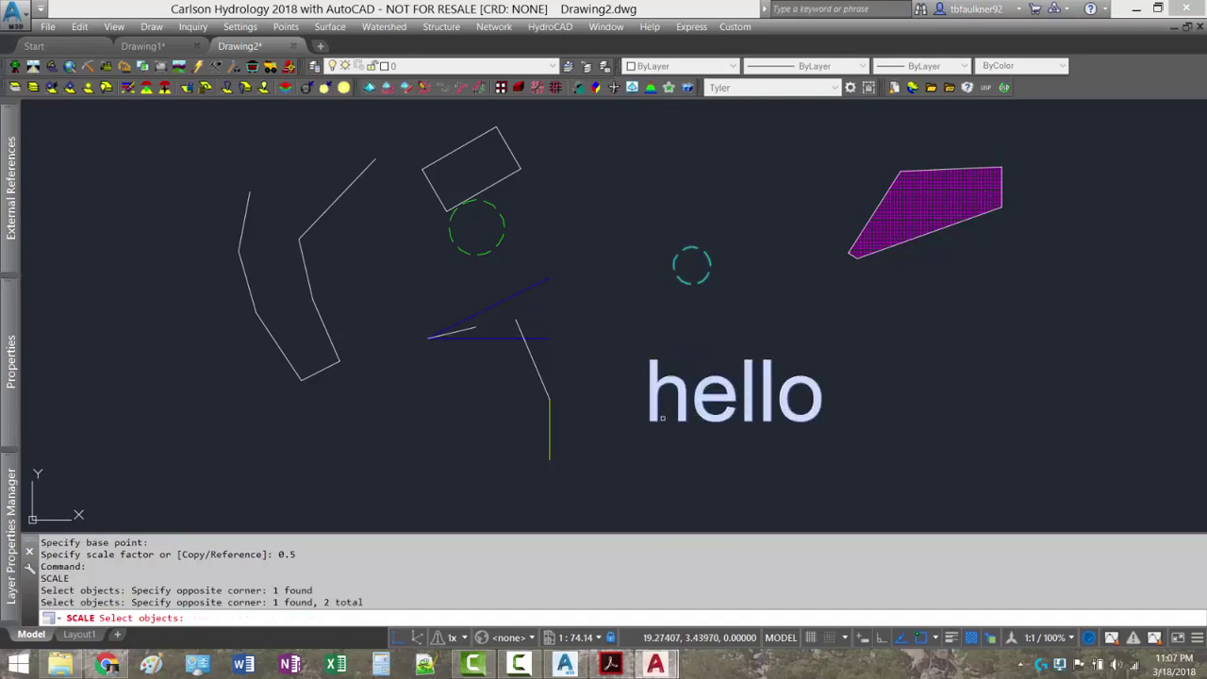
key("Return")
left_click(686, 328)
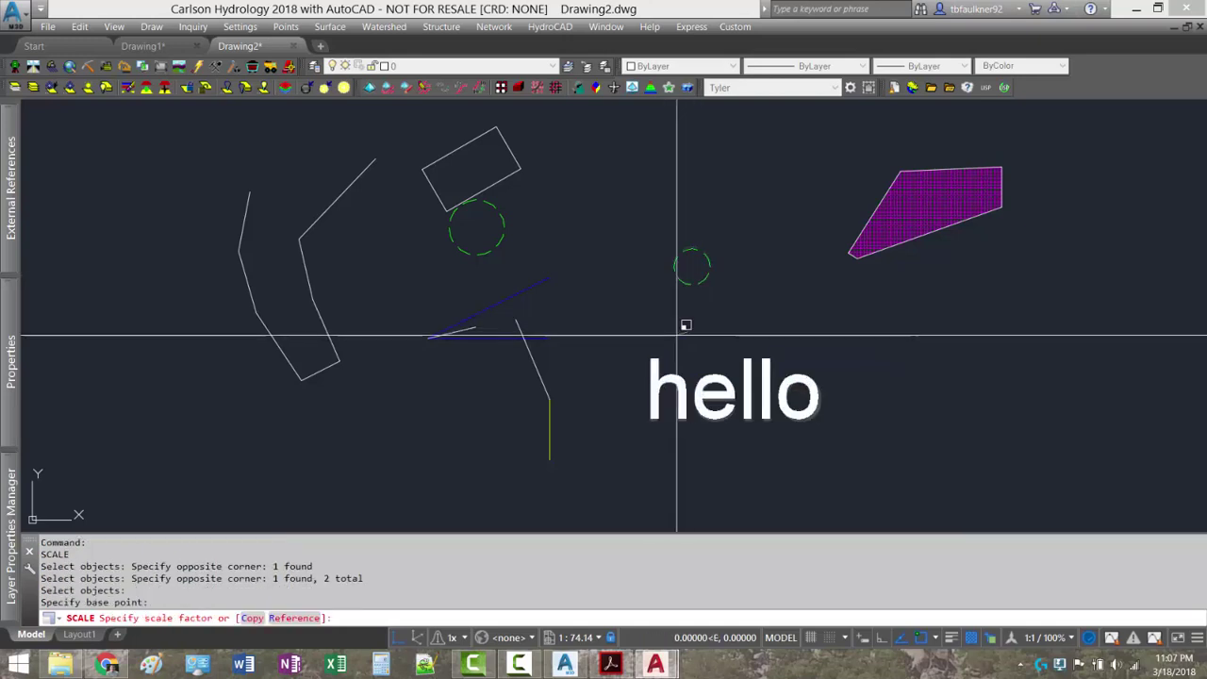
type("2")
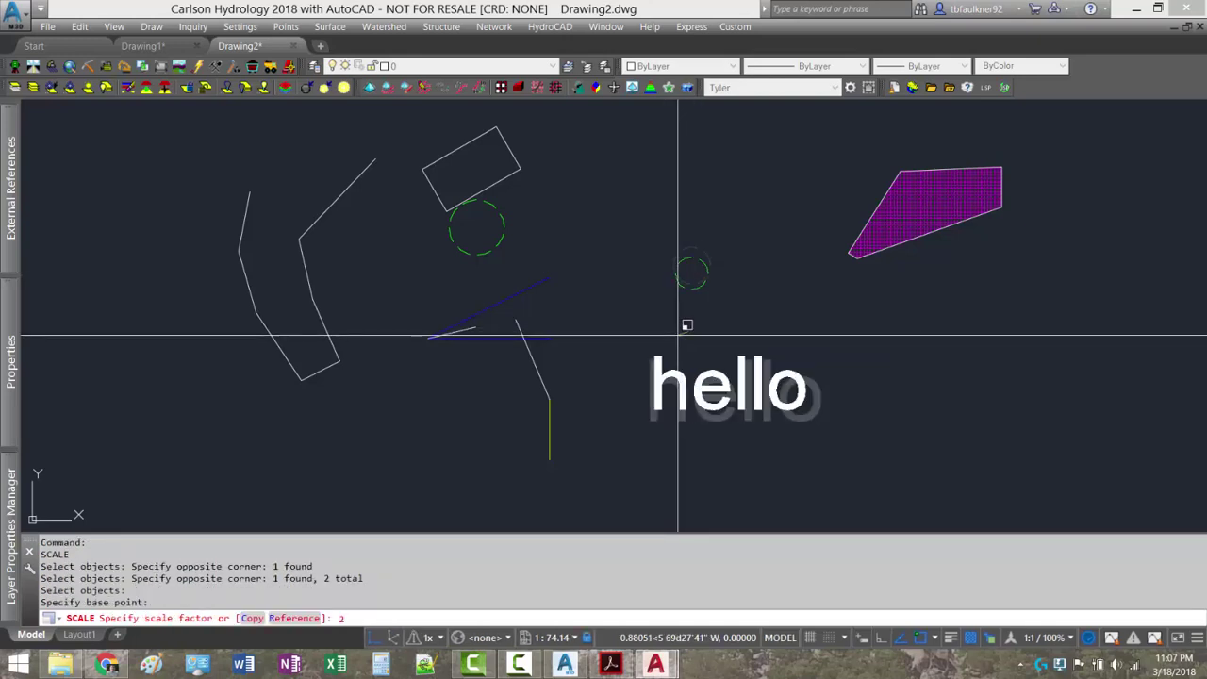
key("Return")
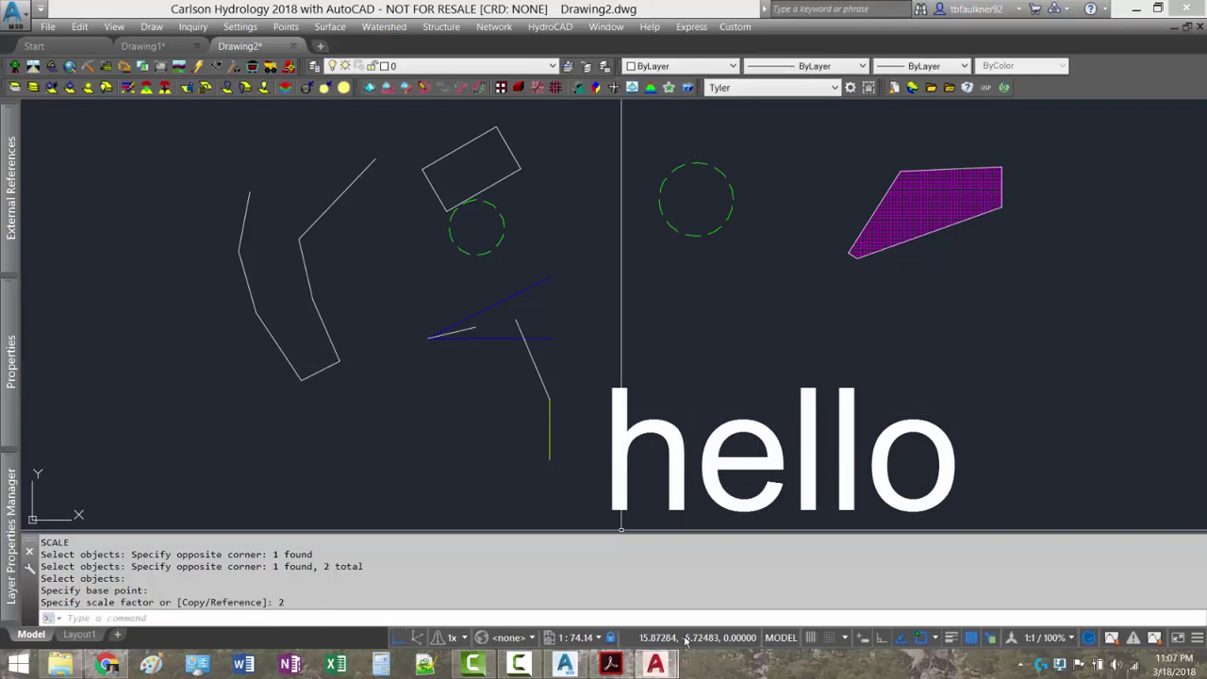
- Check the guide's copy entry, and copy the hello text to the clipboard and paste it to the right of the original
left_click(630, 657)
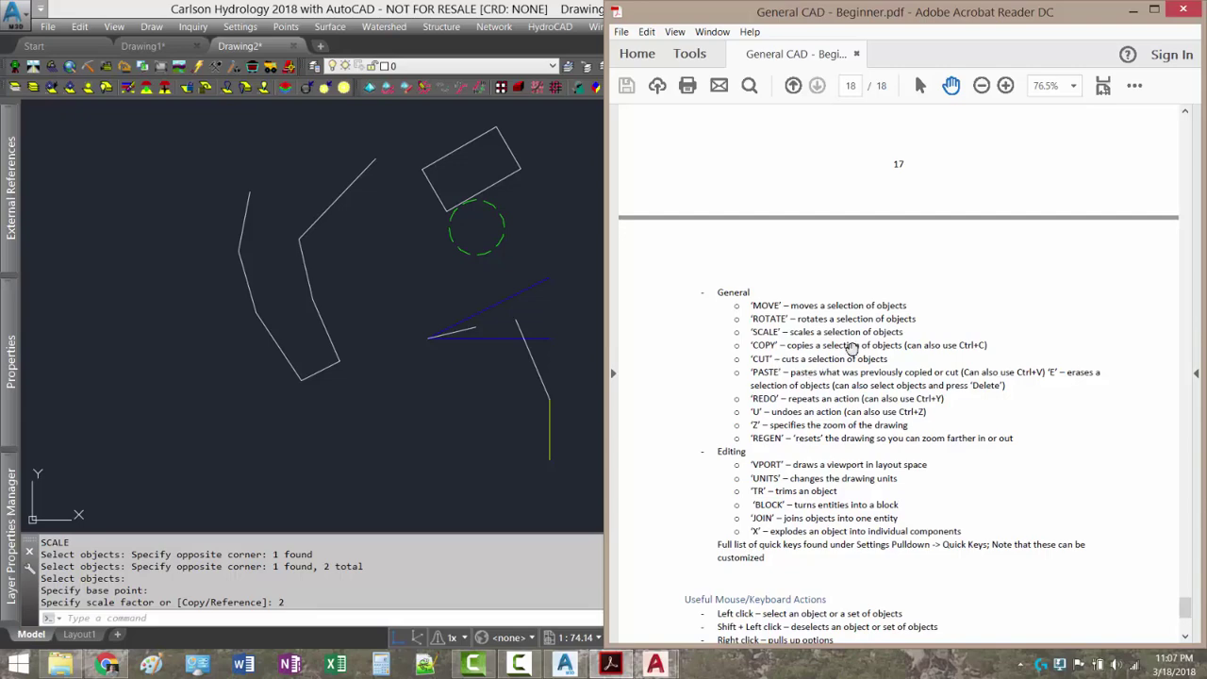
left_click(1133, 9)
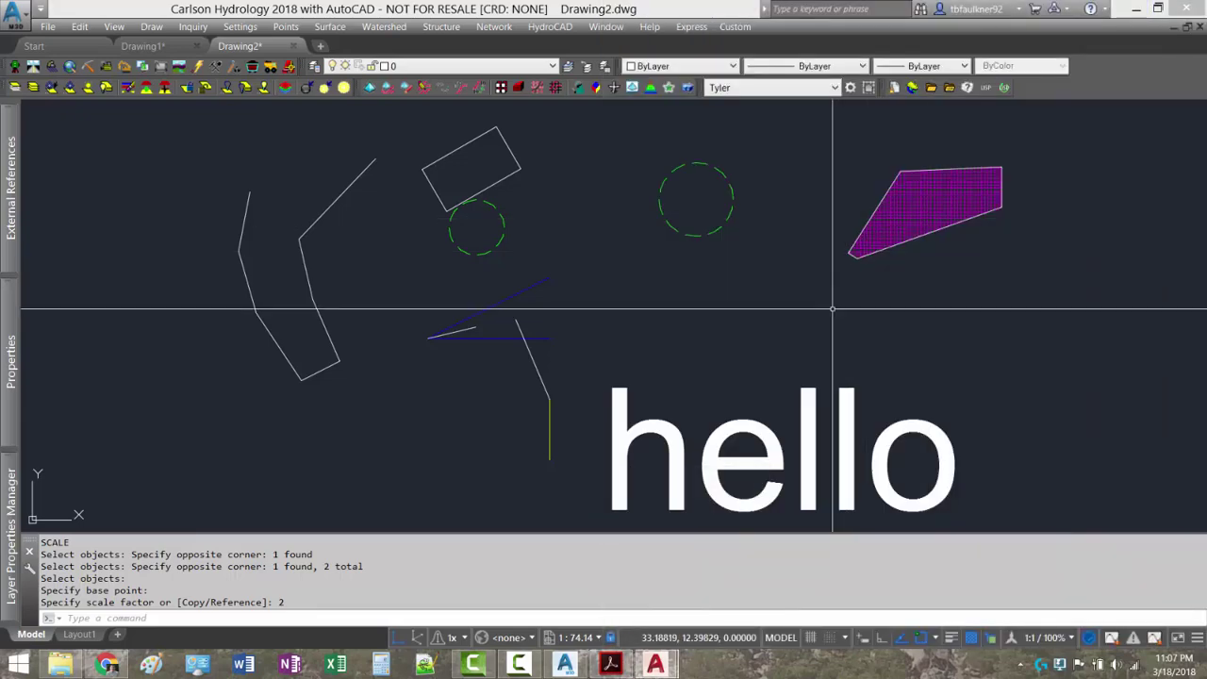
scroll(702, 217, "down", 2)
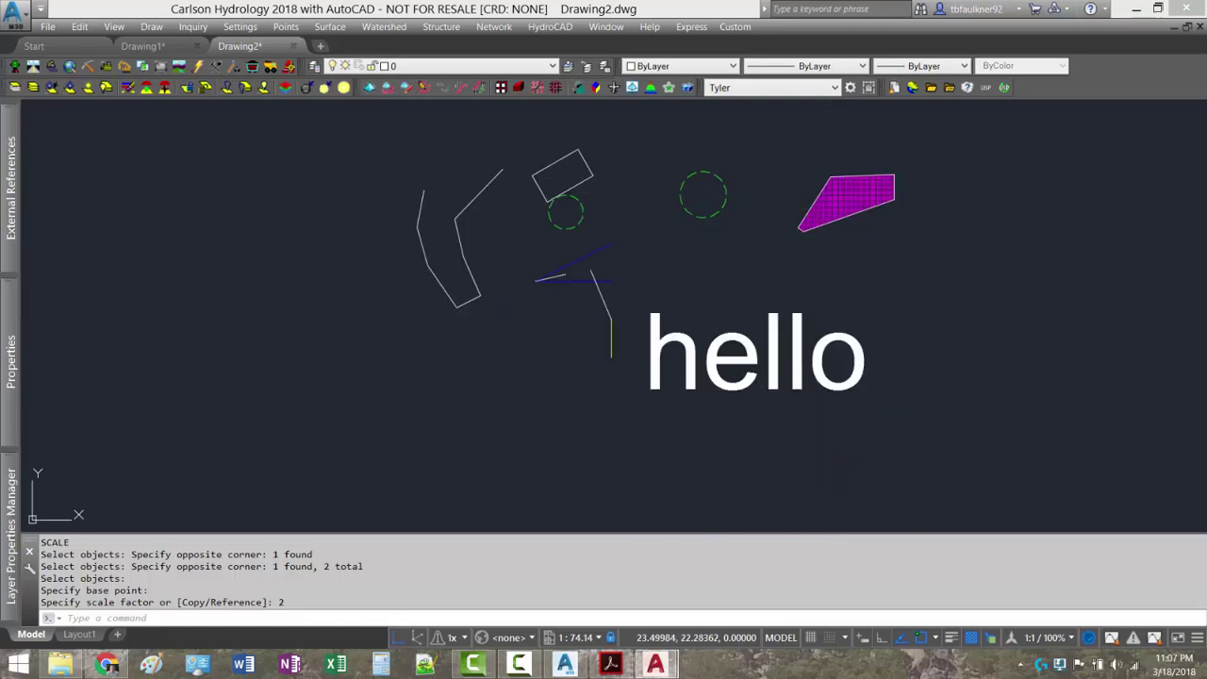
key("Return")
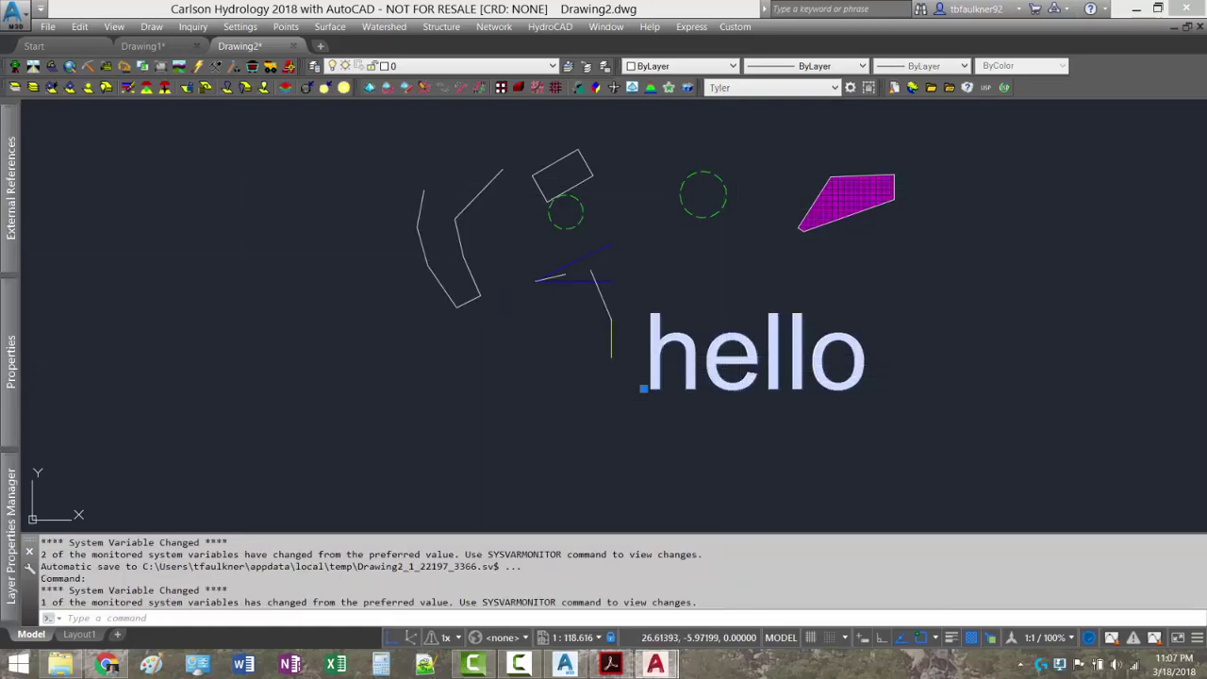
key("ctrl+c")
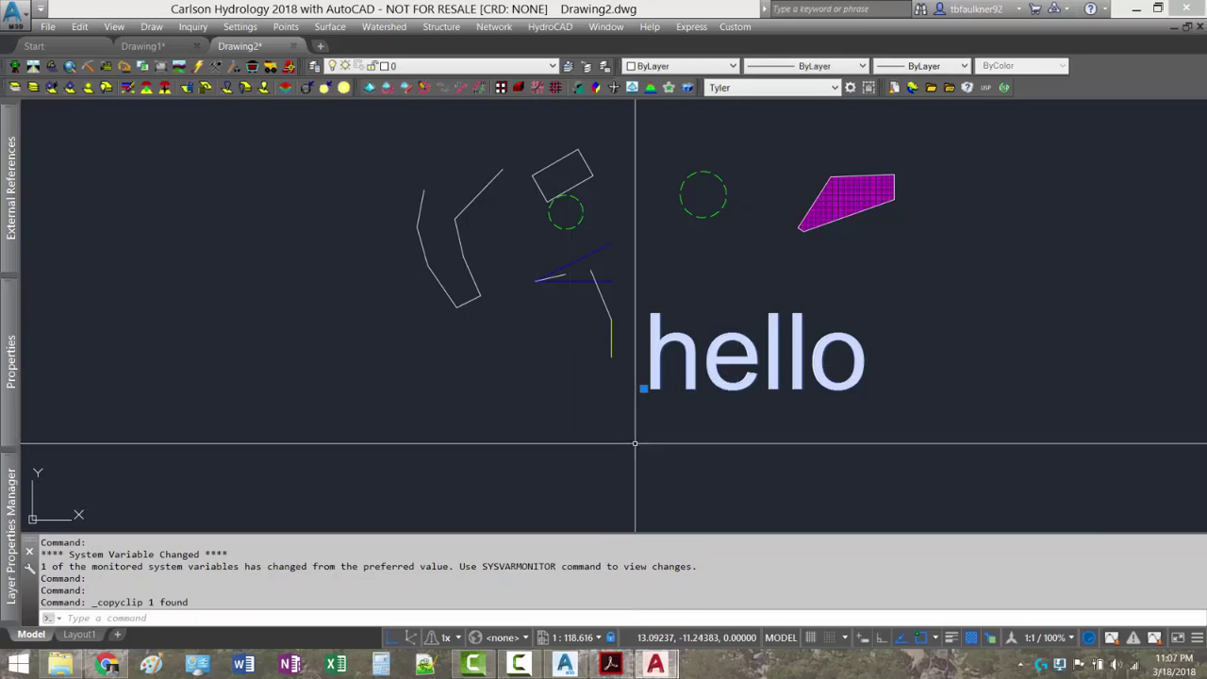
key("Escape")
key("ctrl+v")
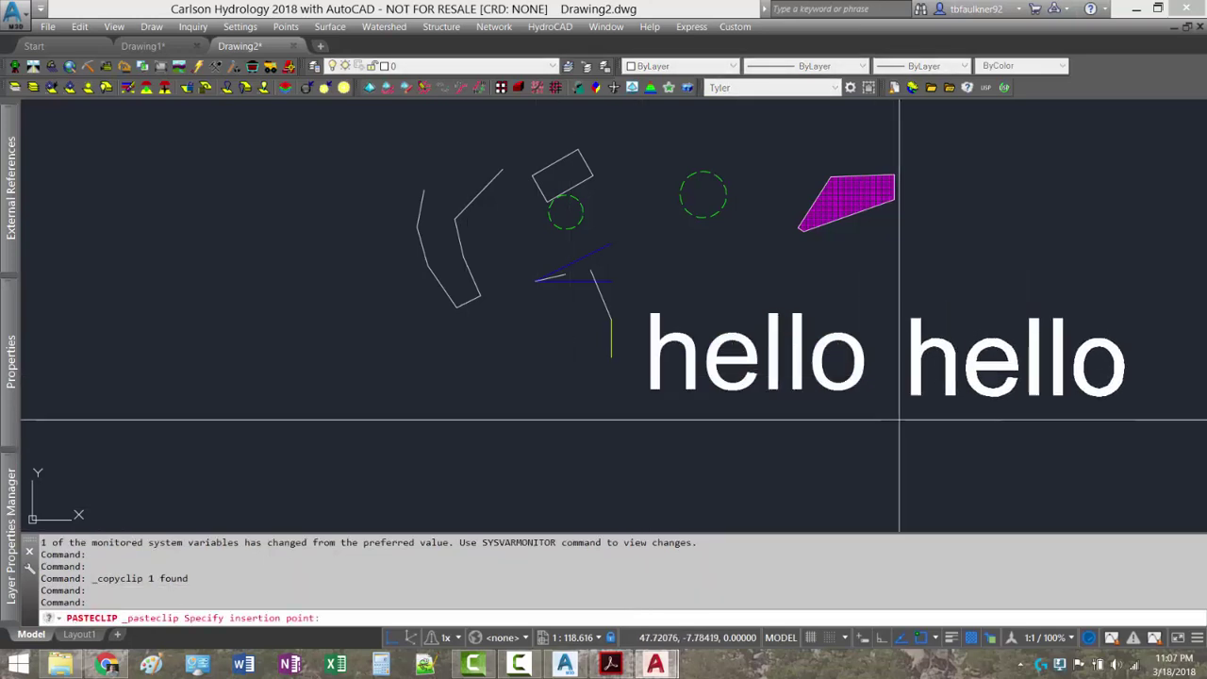
left_click(926, 400)
- Cut the original hello text and paste it below and to the left of the pasted copy
middle_click_drag(860, 437, 746, 366)
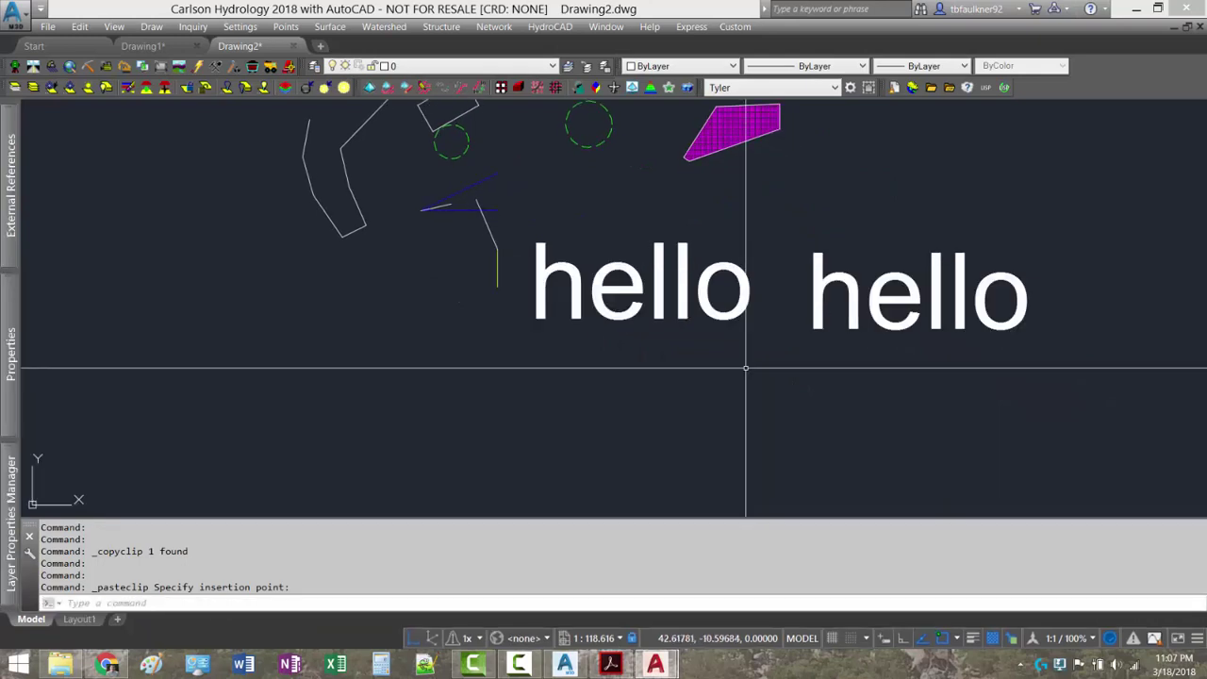
left_click(671, 321)
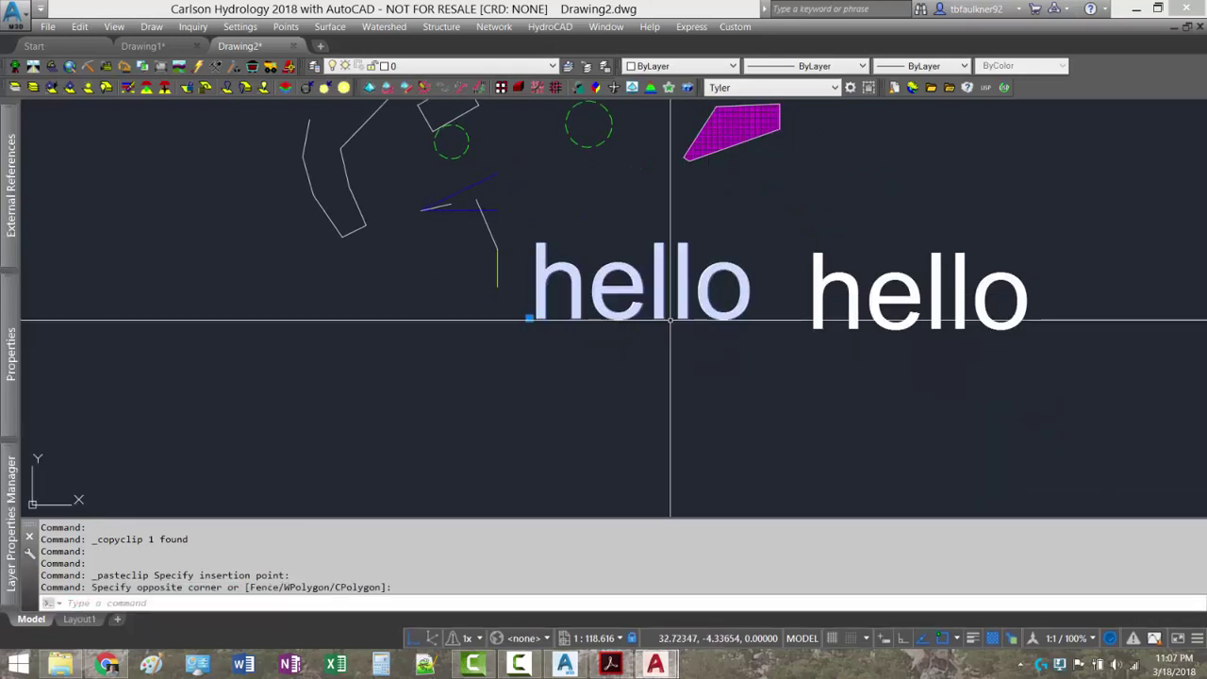
key("ctrl+x")
key("ctrl+v")
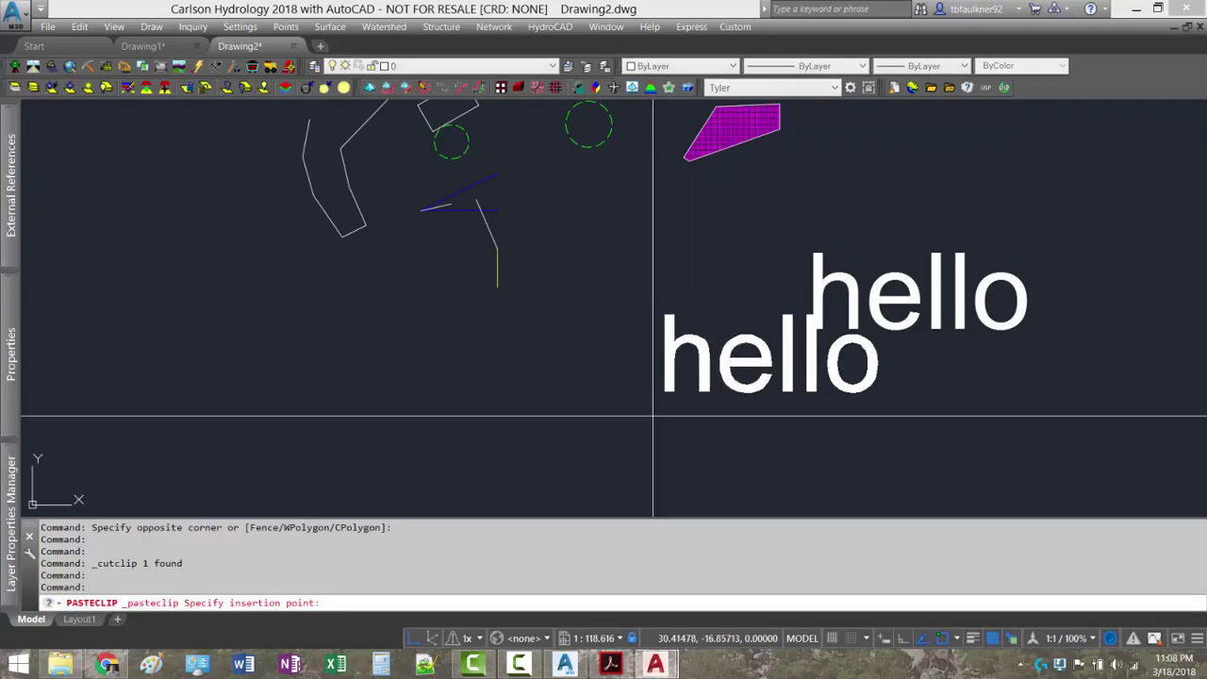
left_click(649, 477)
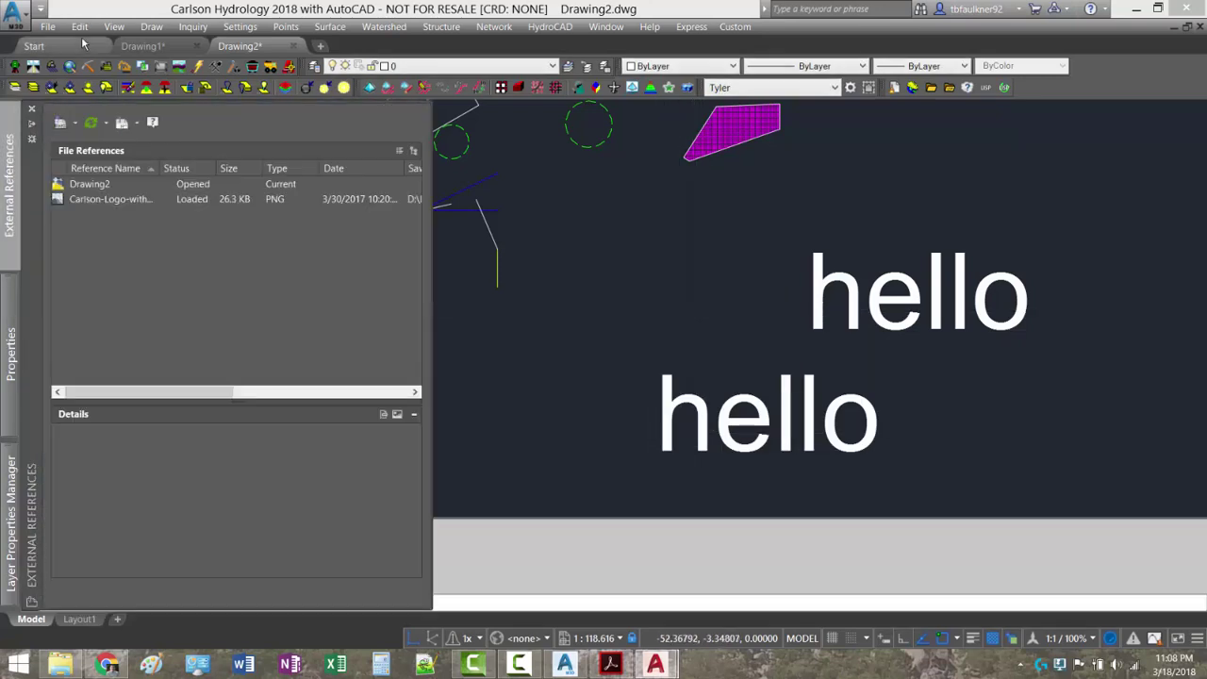
- Copy the upper hello text to four places: upper right, right, lower right and below the two existing texts
left_click(34, 47)
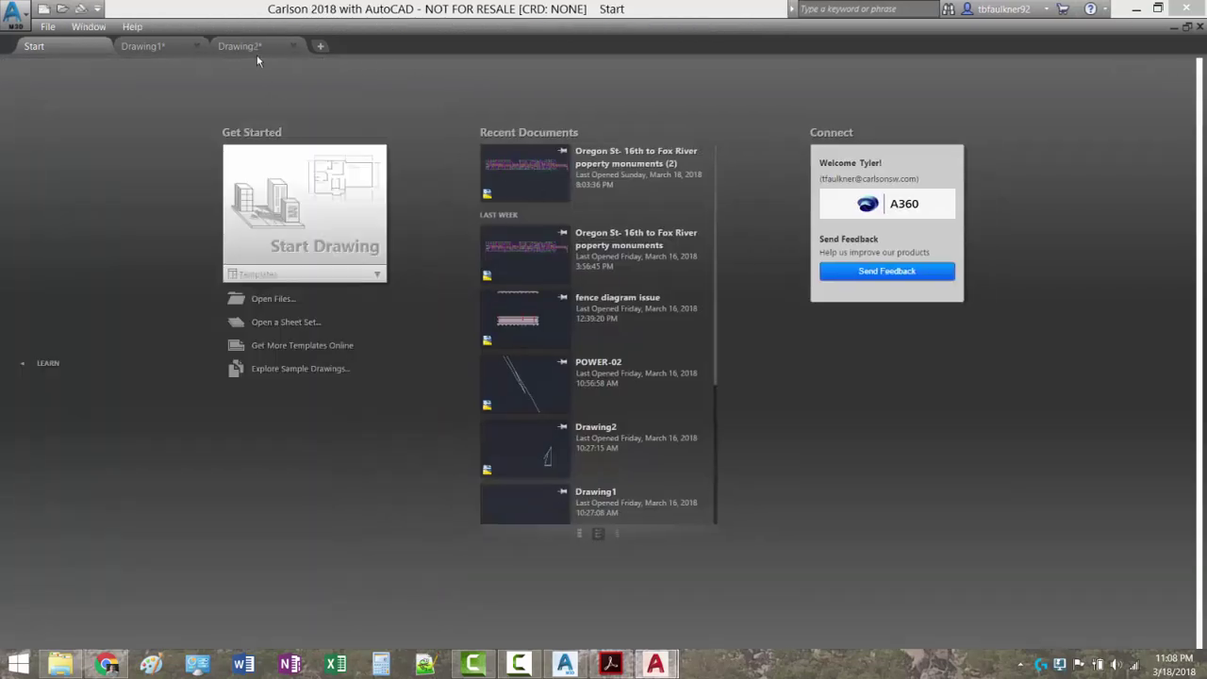
left_click(260, 52)
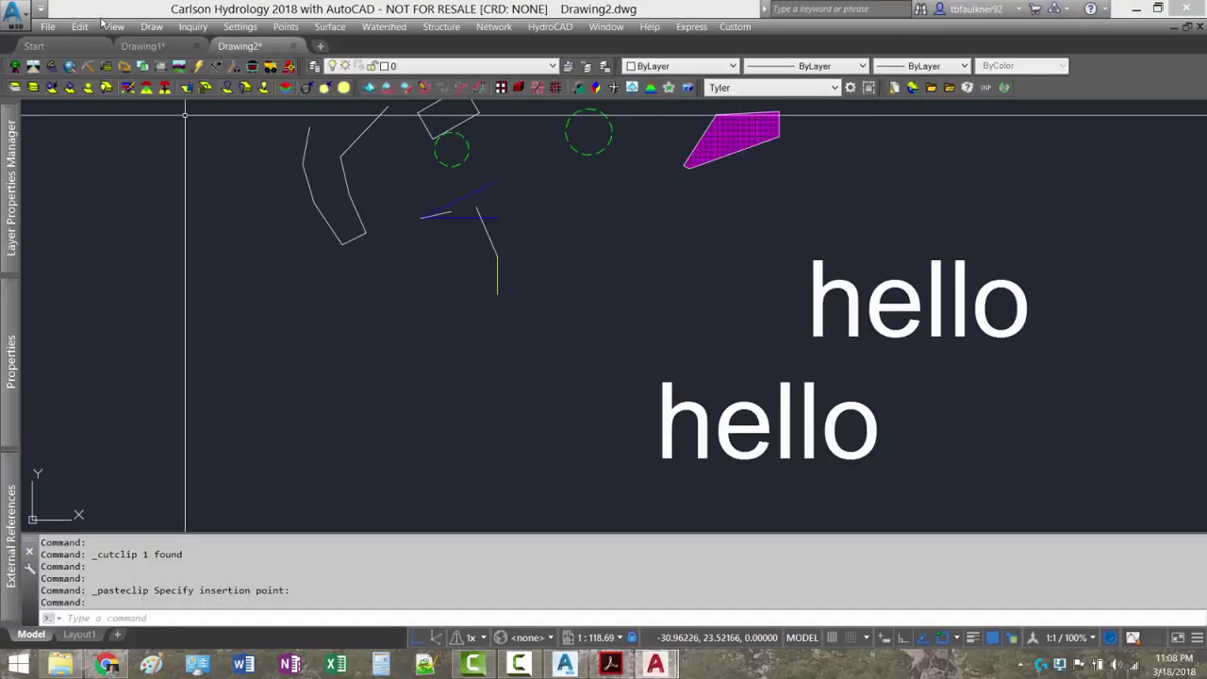
left_click(80, 26)
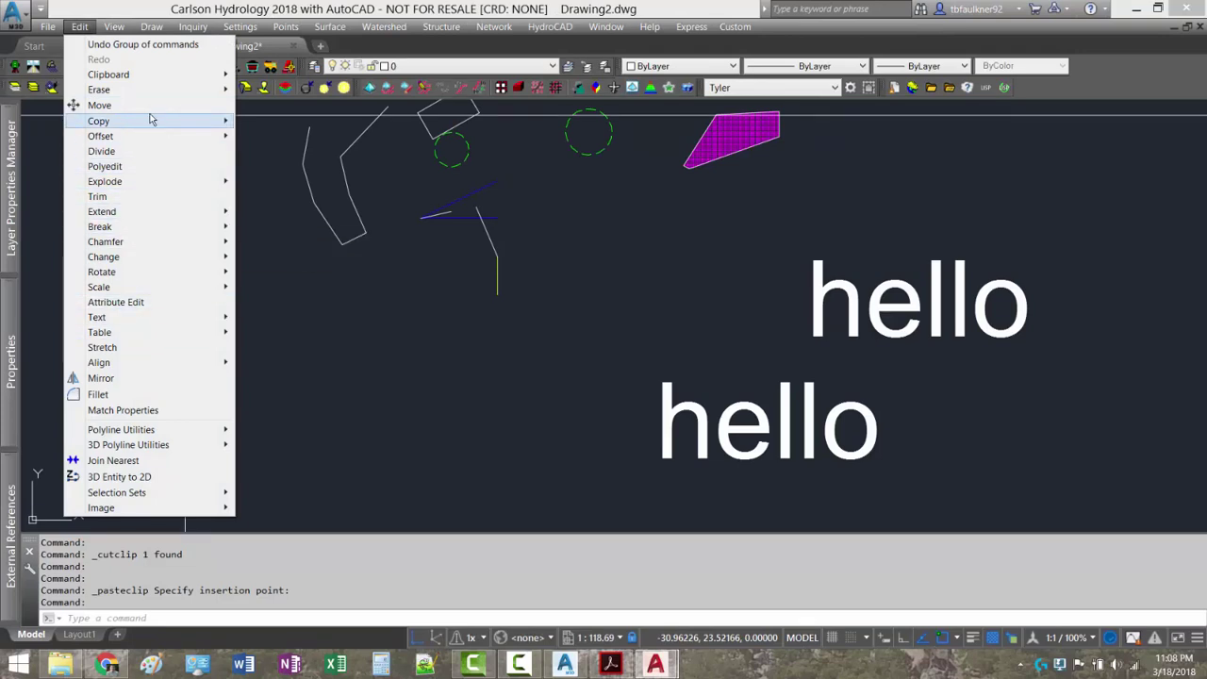
mouse_move(153, 118)
left_click(281, 122)
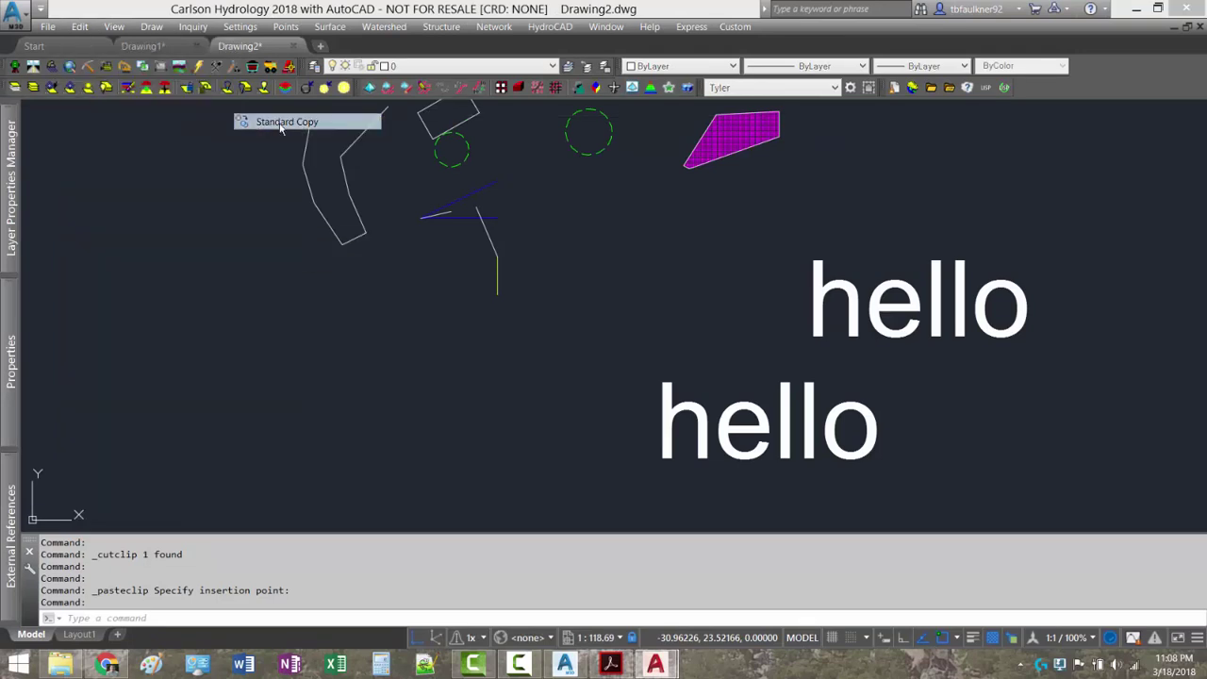
left_click(857, 315)
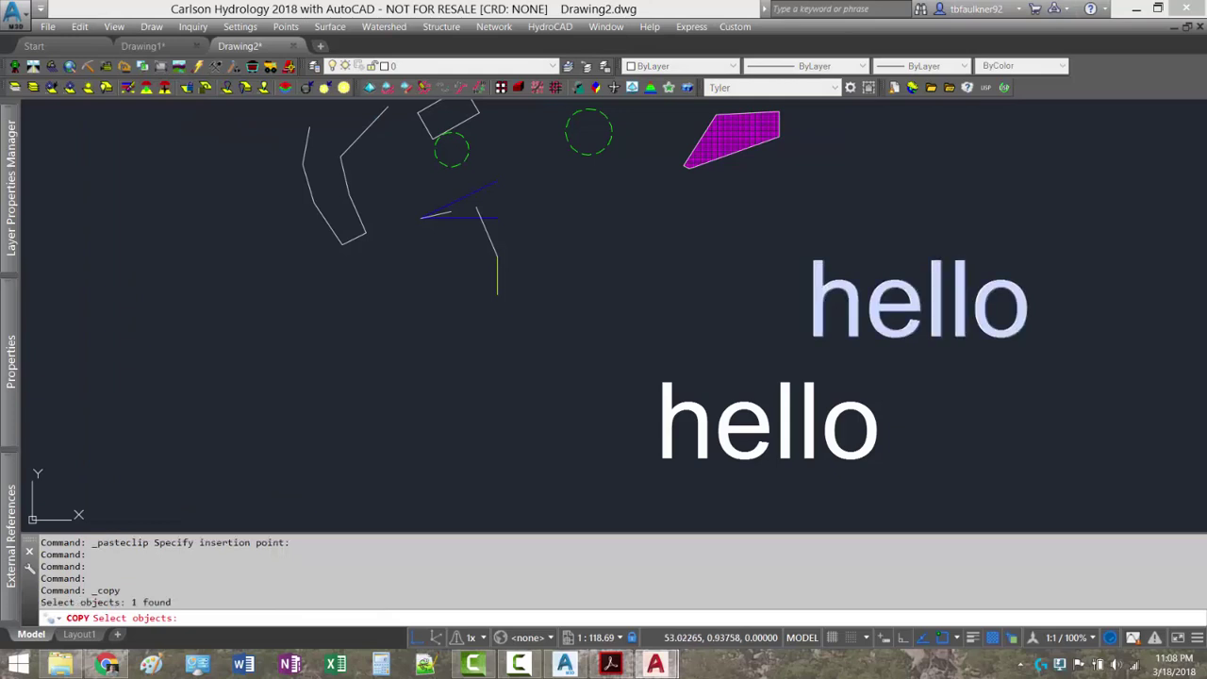
key("Return")
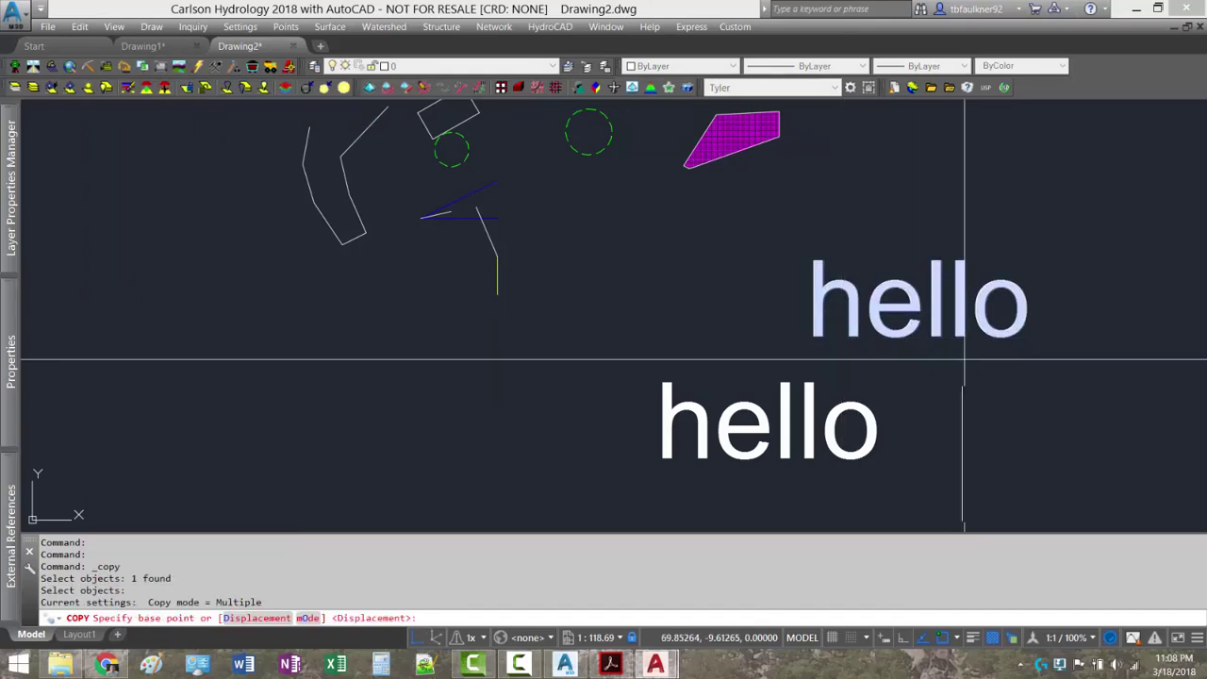
left_click(923, 318)
scroll(922, 319, "down", 2)
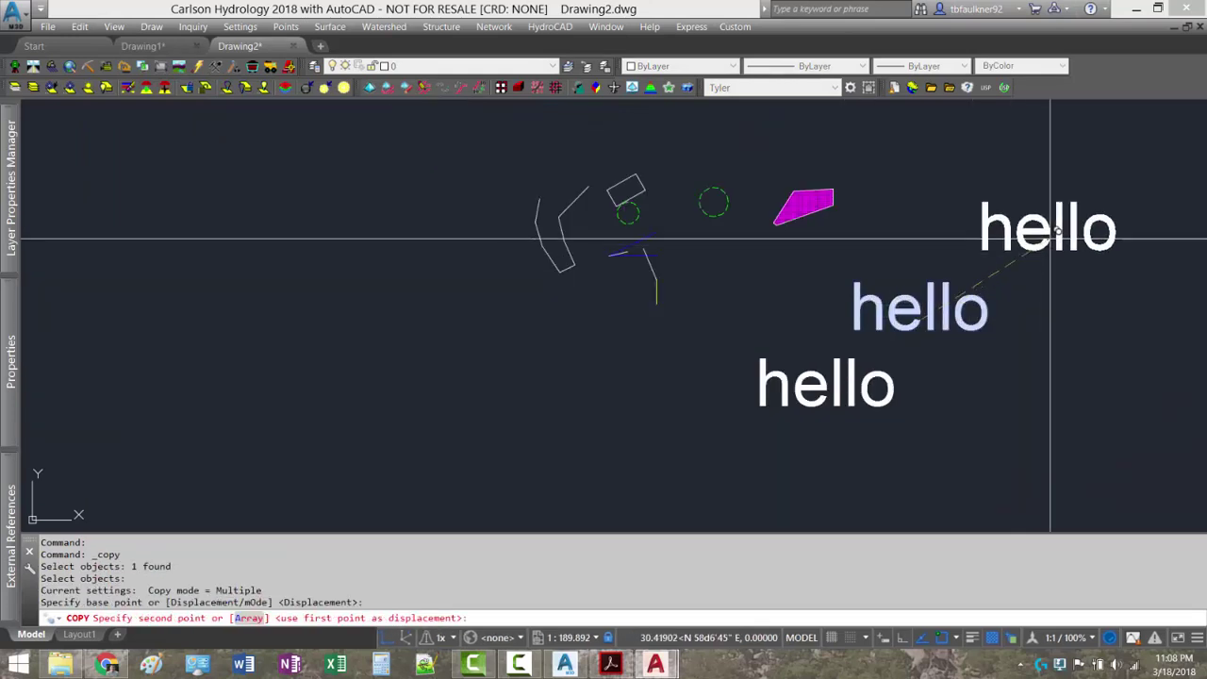
left_click(1067, 224)
left_click(1106, 329)
left_click(1037, 422)
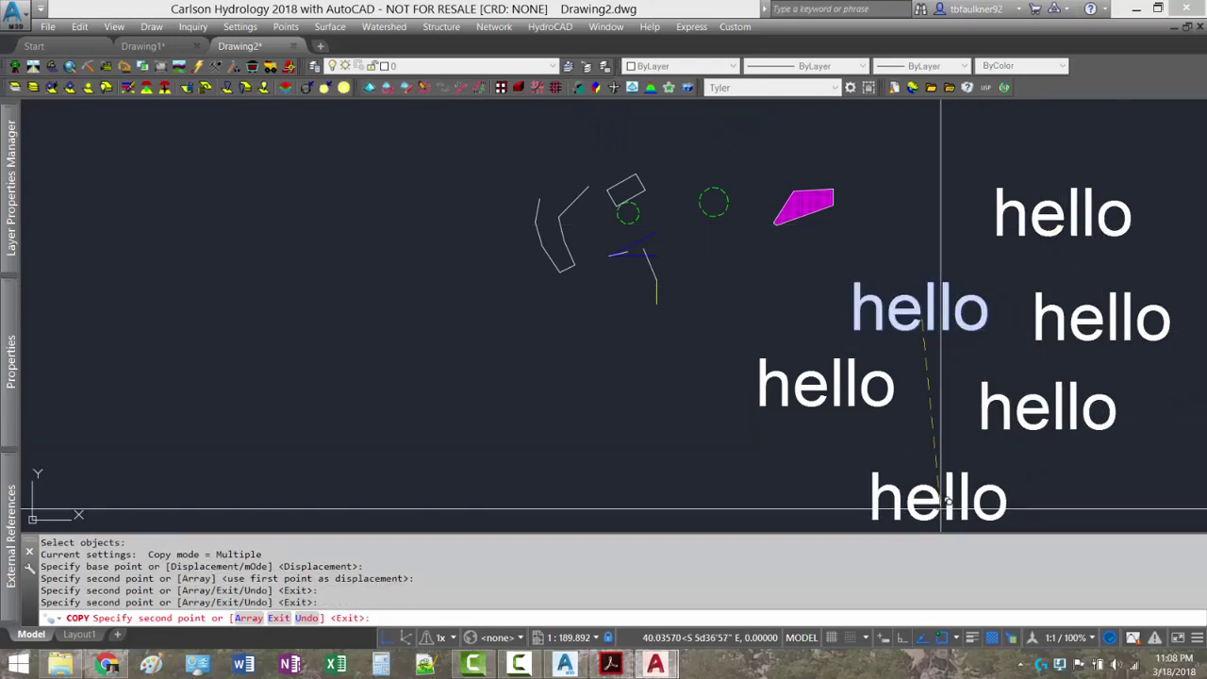
left_click(936, 510)
key("Return")
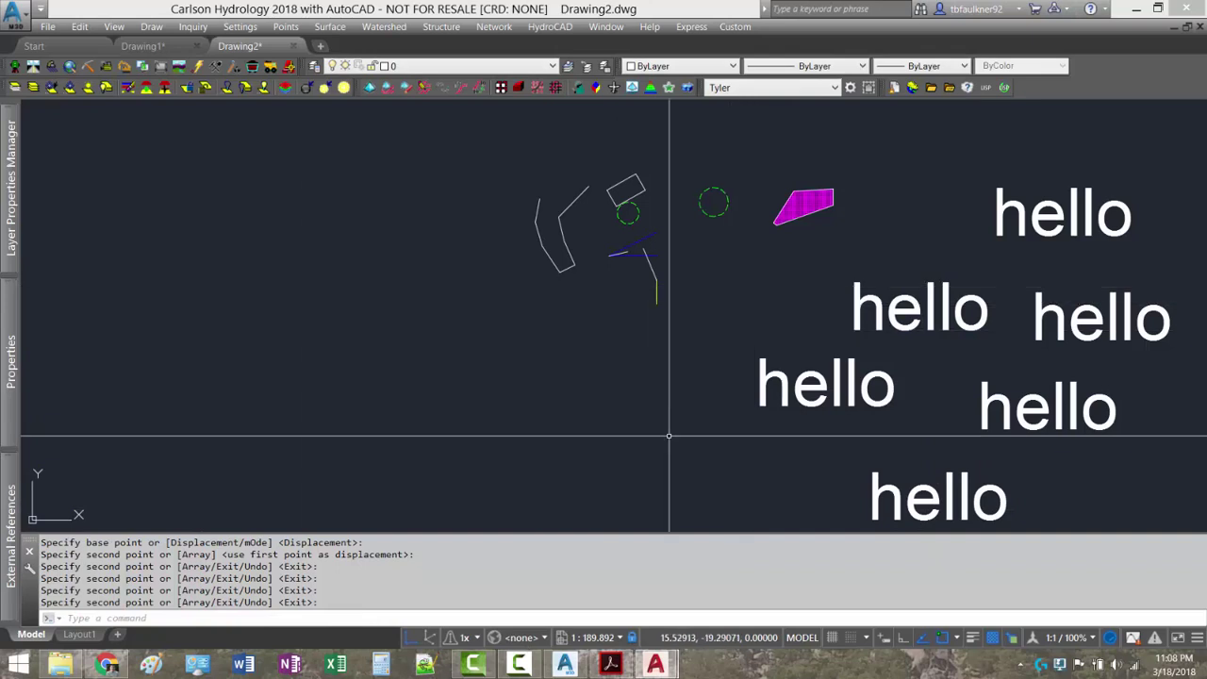
- Read the guide's remaining General entries, its Editing commands and the useful mouse and keyboard actions
key("alt+Tab")
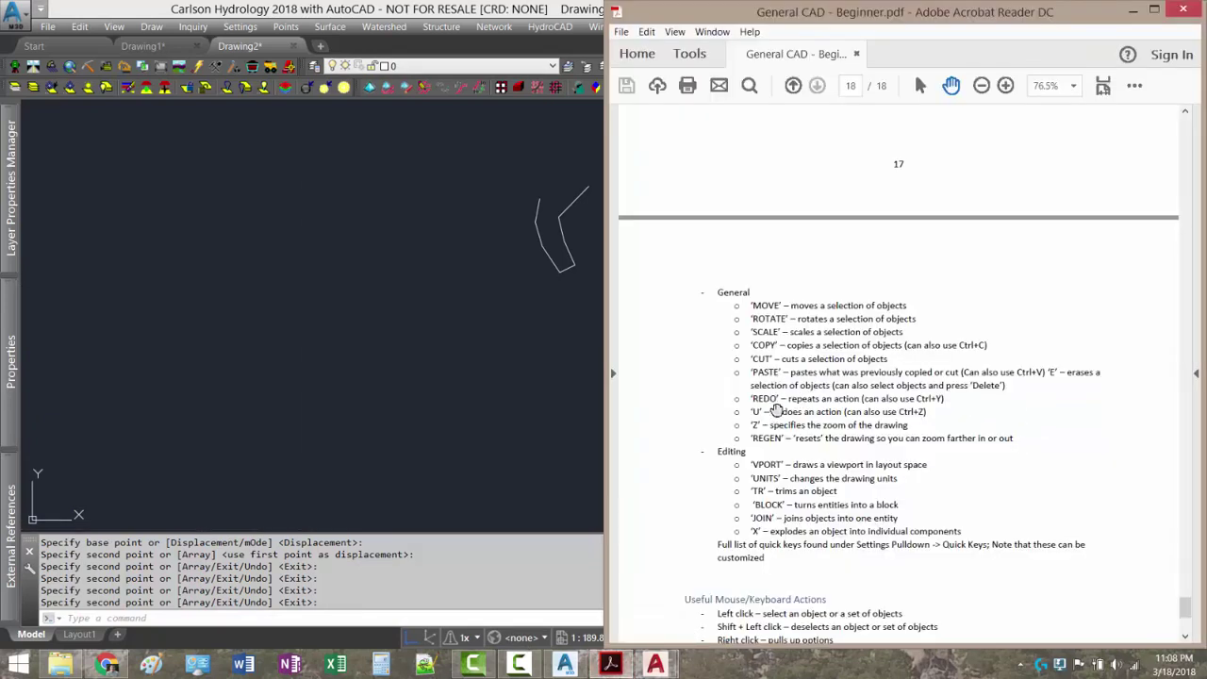
scroll(812, 394, "down", 1)
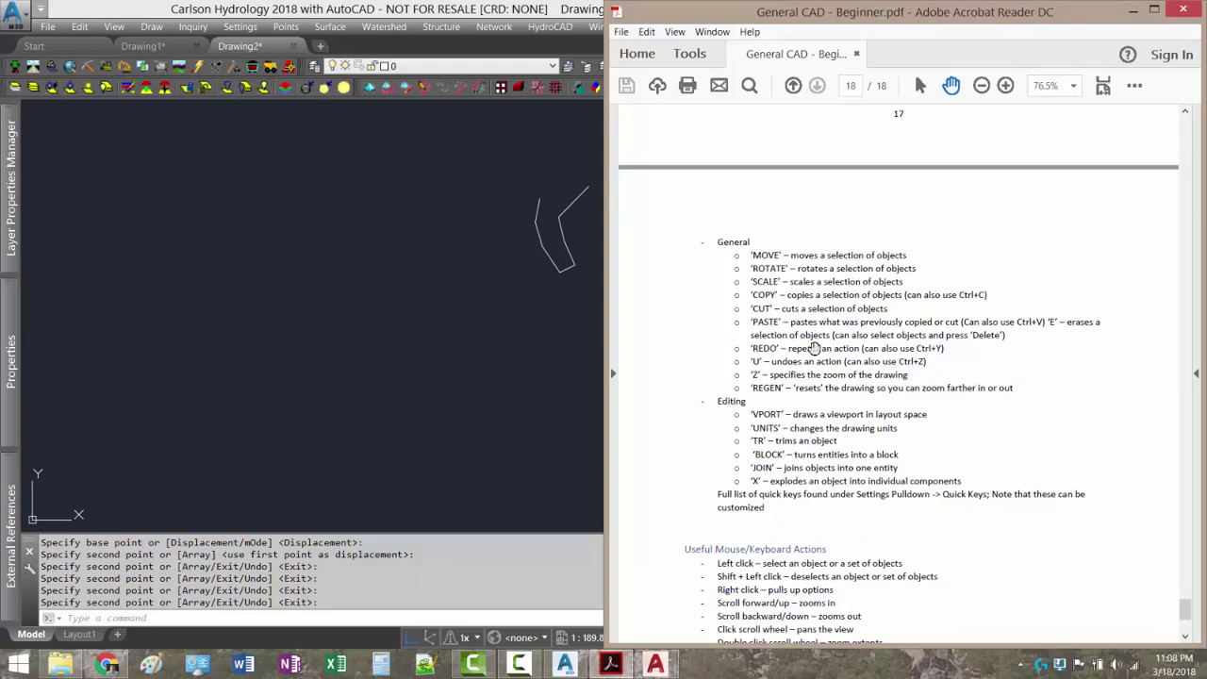
scroll(820, 348, "down", 1)
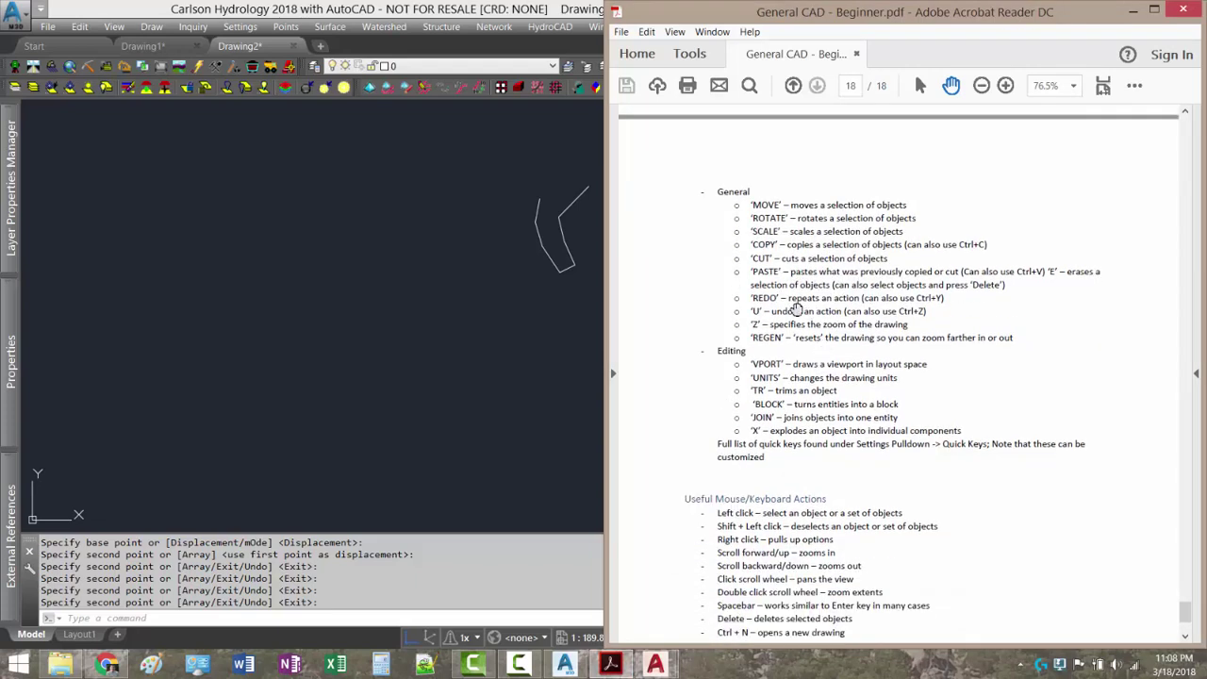
scroll(796, 309, "down", 2)
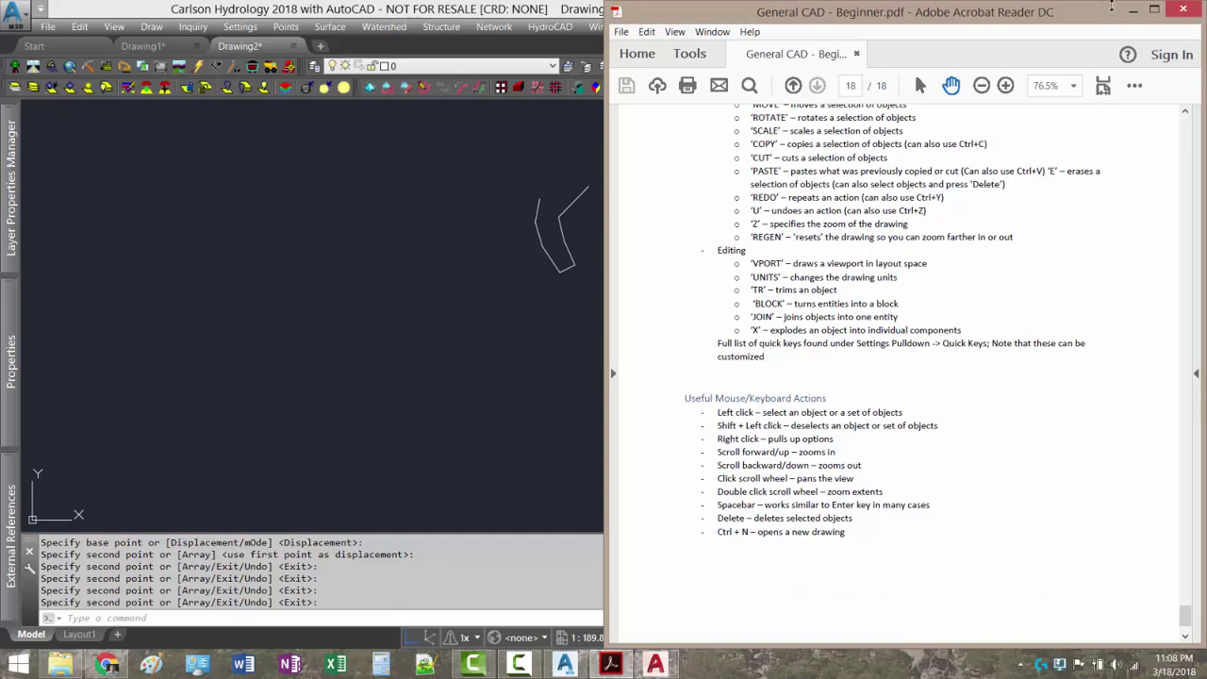
left_click(1131, 9)
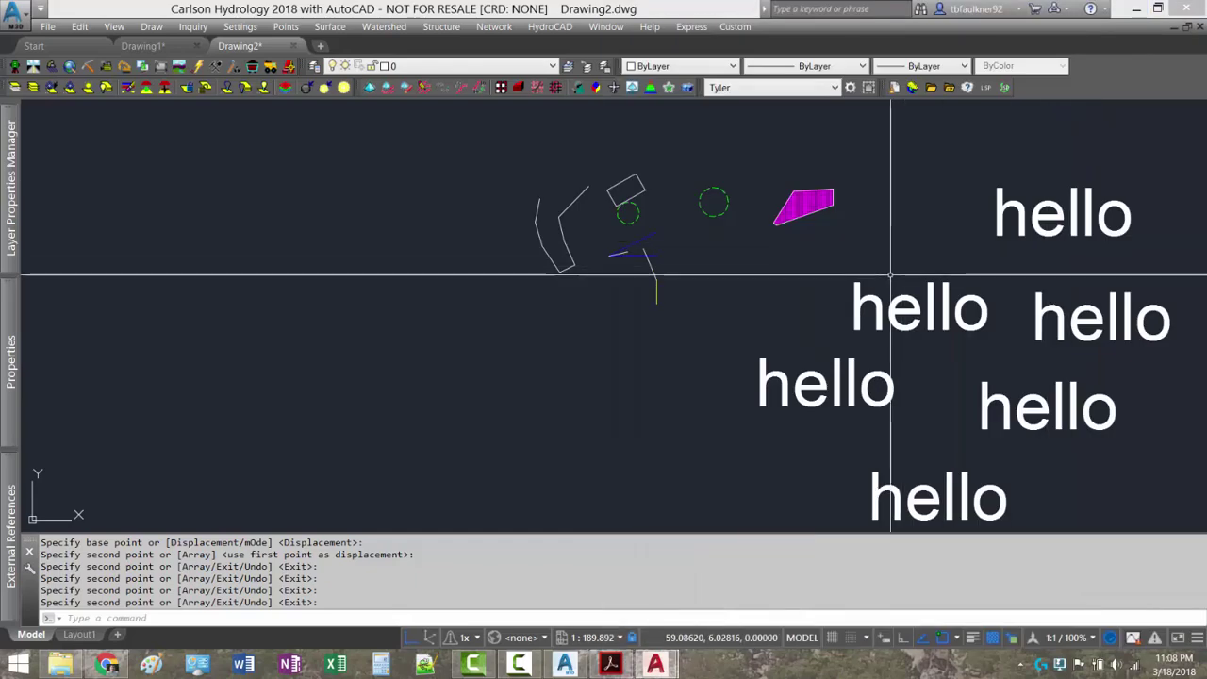
- Examine the magenta hatch's lines near its boundary up close, and view all the drawing's objects from far out
scroll(855, 256, "down", 4)
scroll(853, 255, "up", 6)
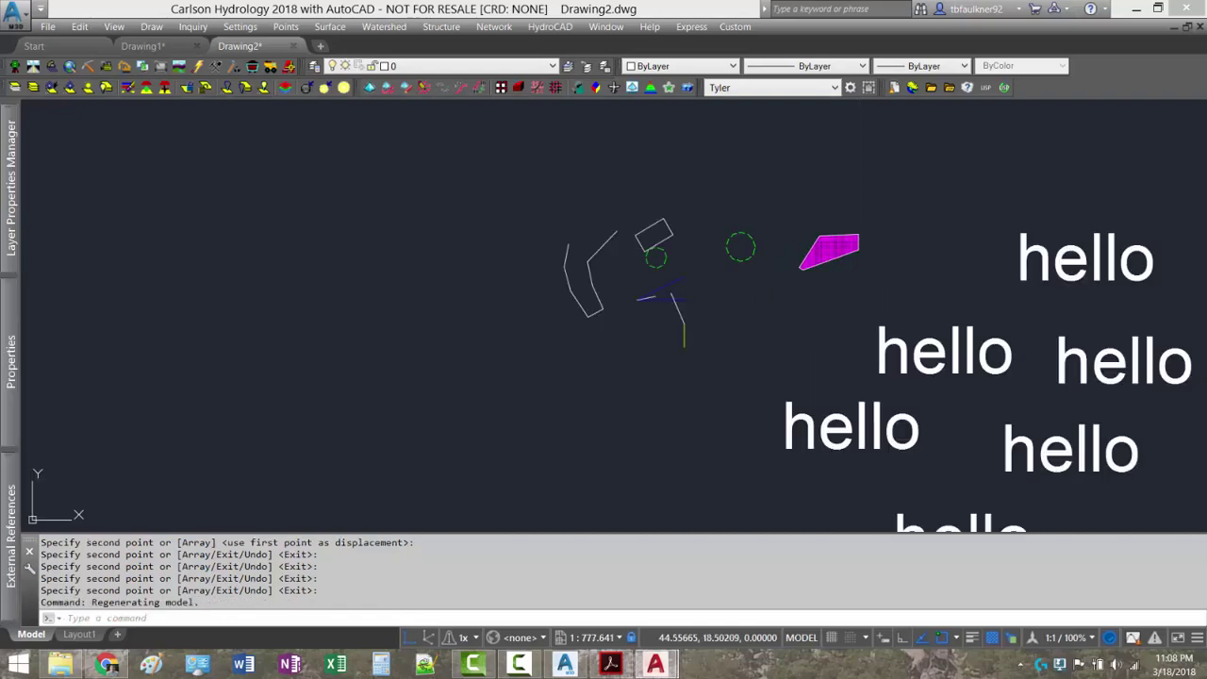
scroll(757, 253, "up", 4)
scroll(902, 287, "up", 10)
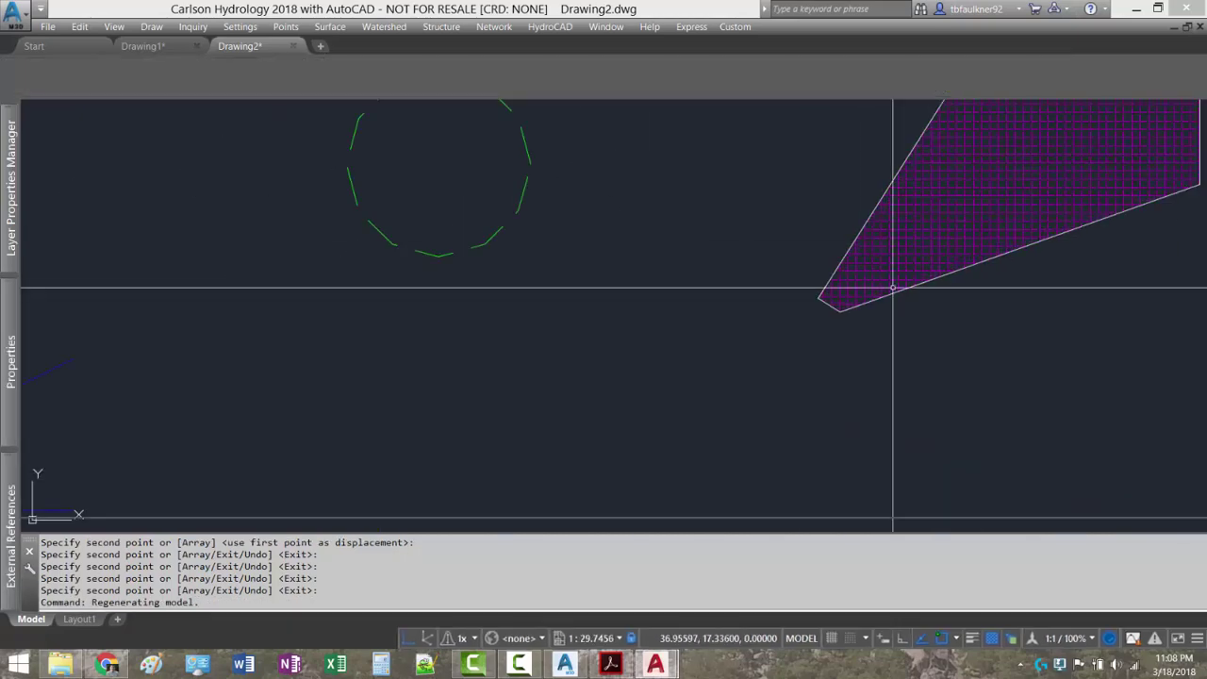
scroll(722, 310, "up", 10)
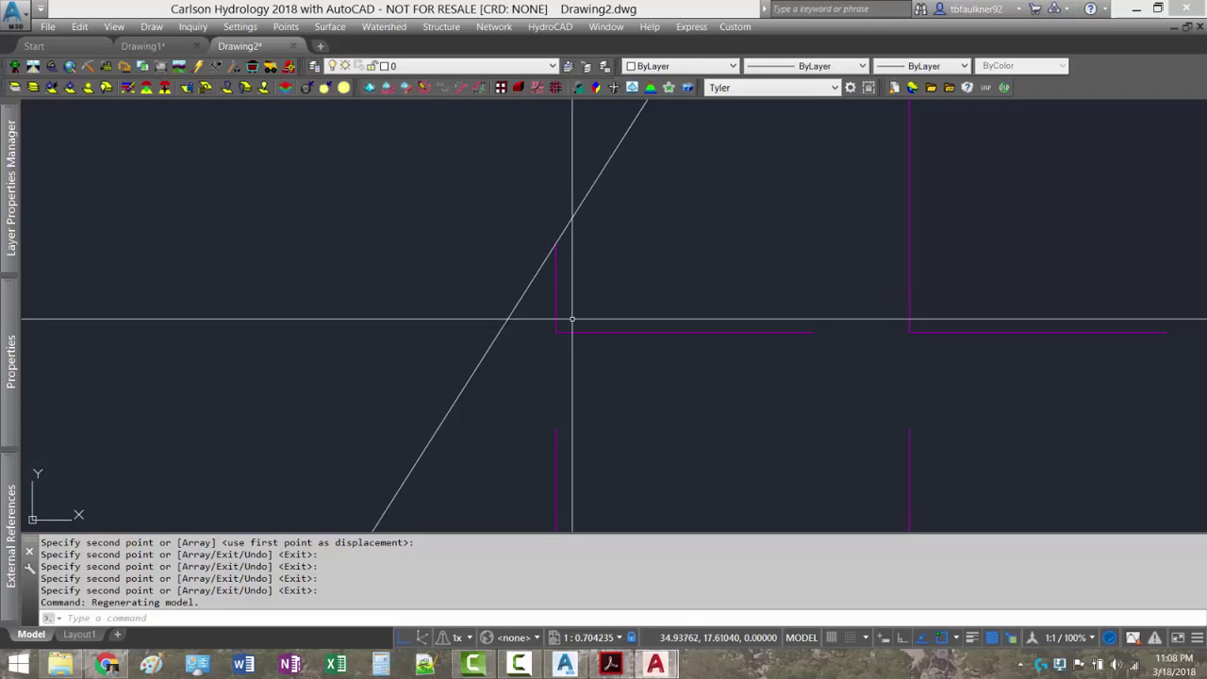
scroll(572, 319, "down", 20)
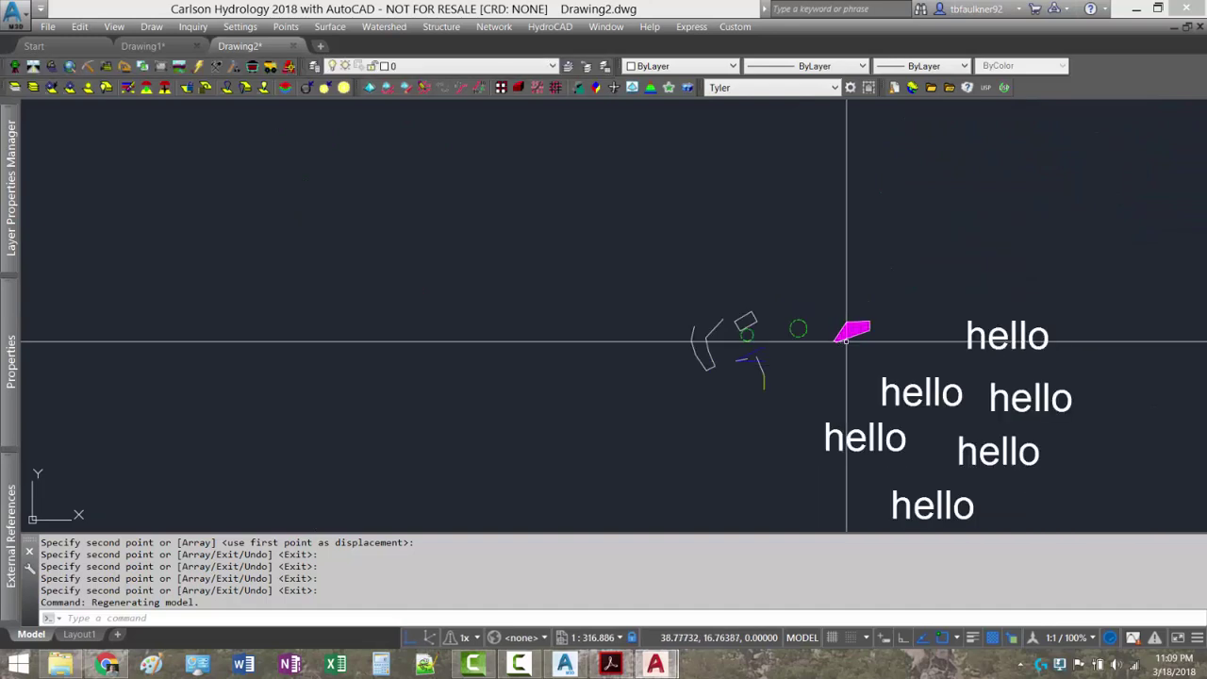
scroll(846, 342, "down", 4)
middle_click_drag(890, 329, 772, 282)
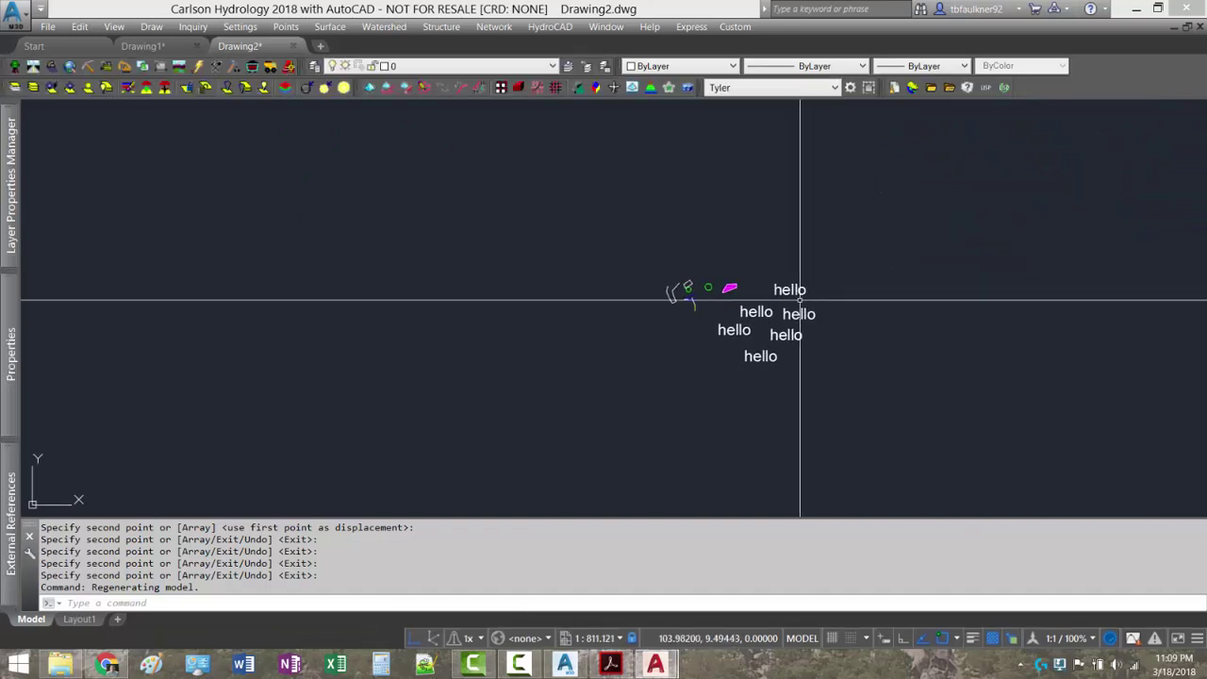
- Regenerate the drawing with REGEN, and check the guide's command and mouse/keyboard lists again
left_click(293, 604)
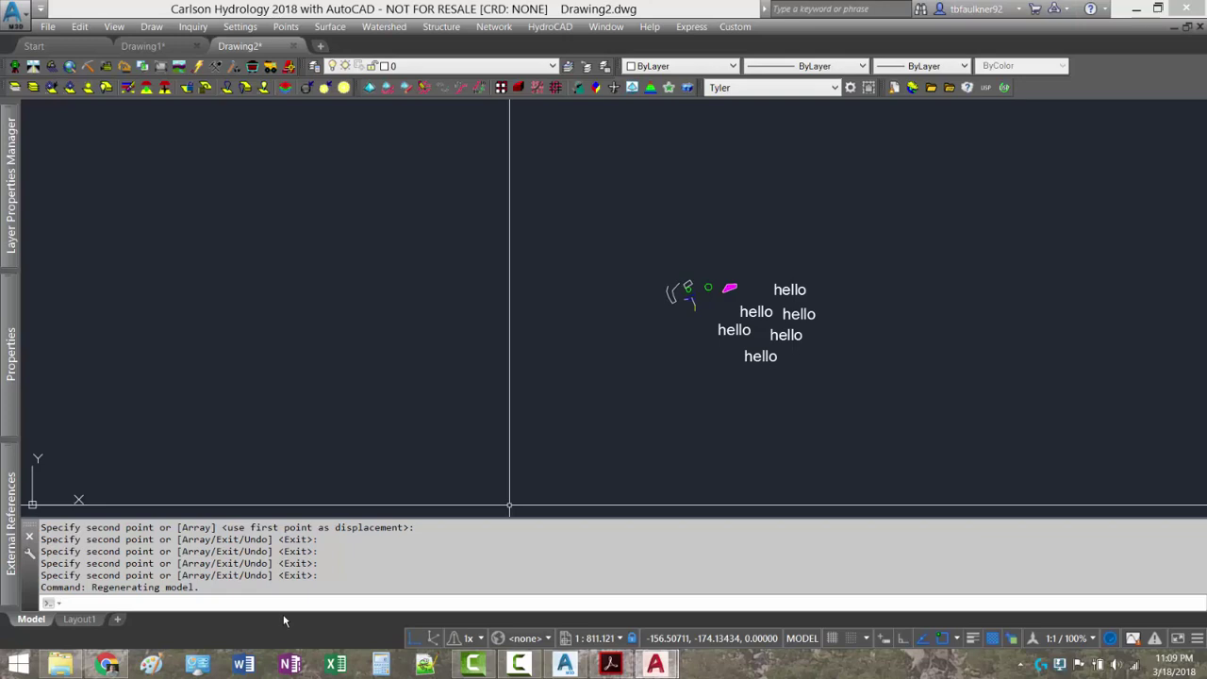
type("REGEN")
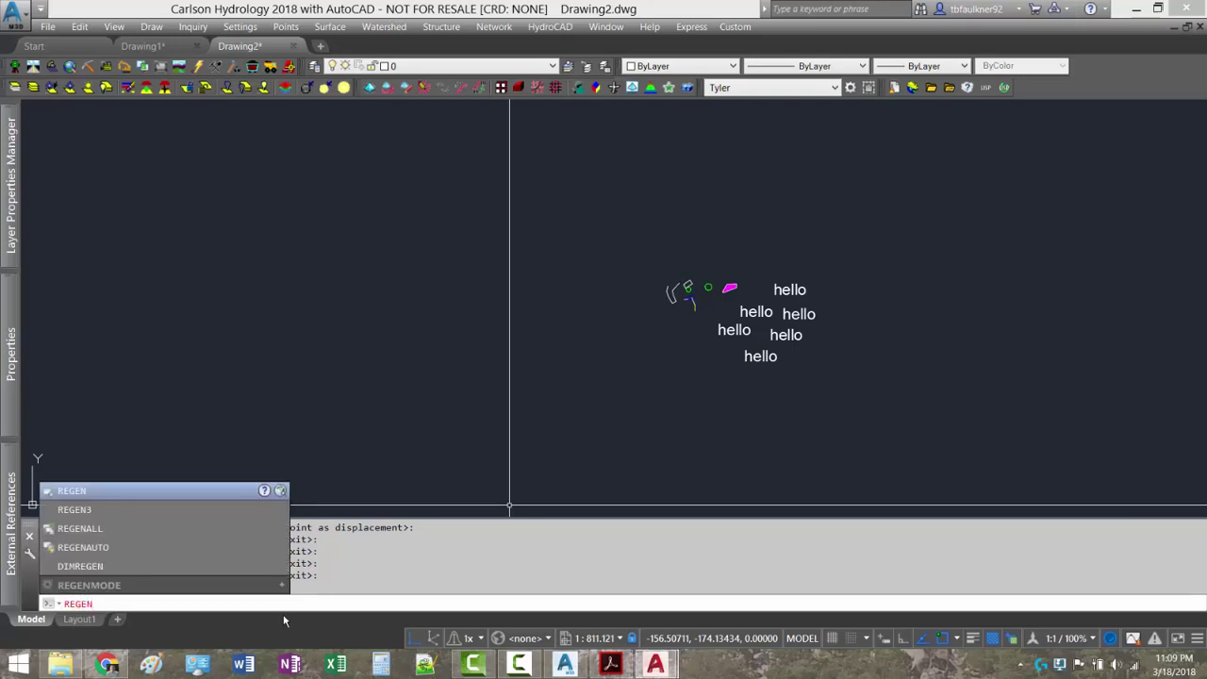
key("Return")
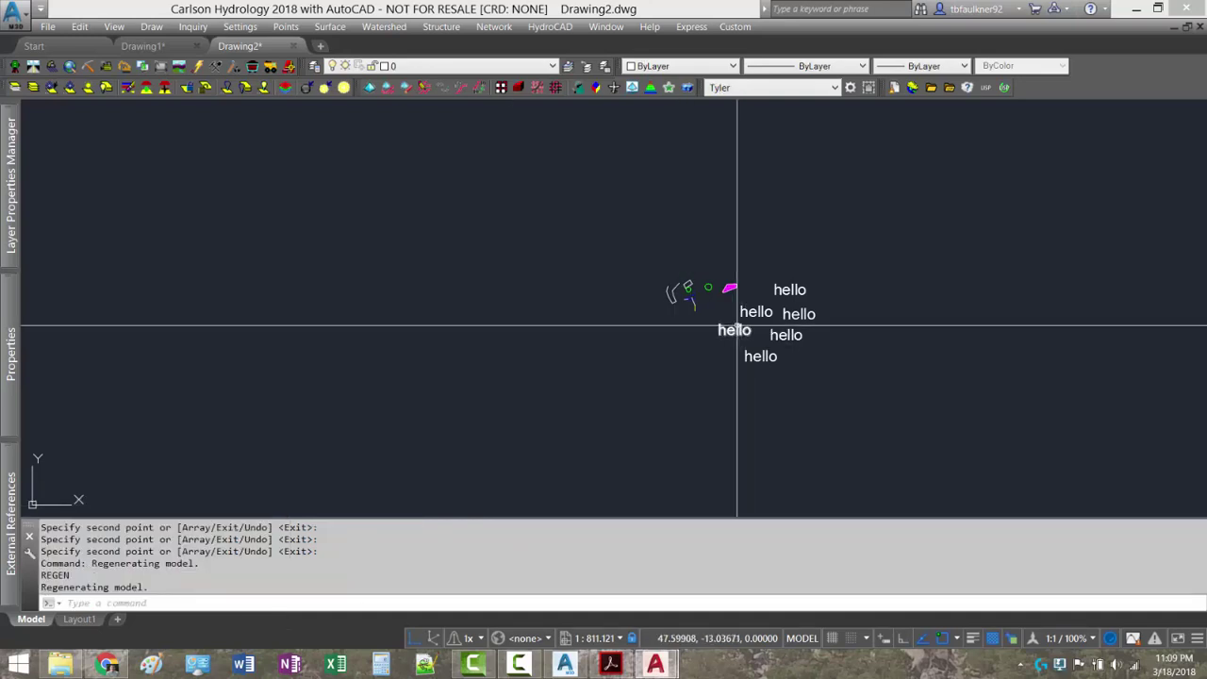
mouse_move(736, 328)
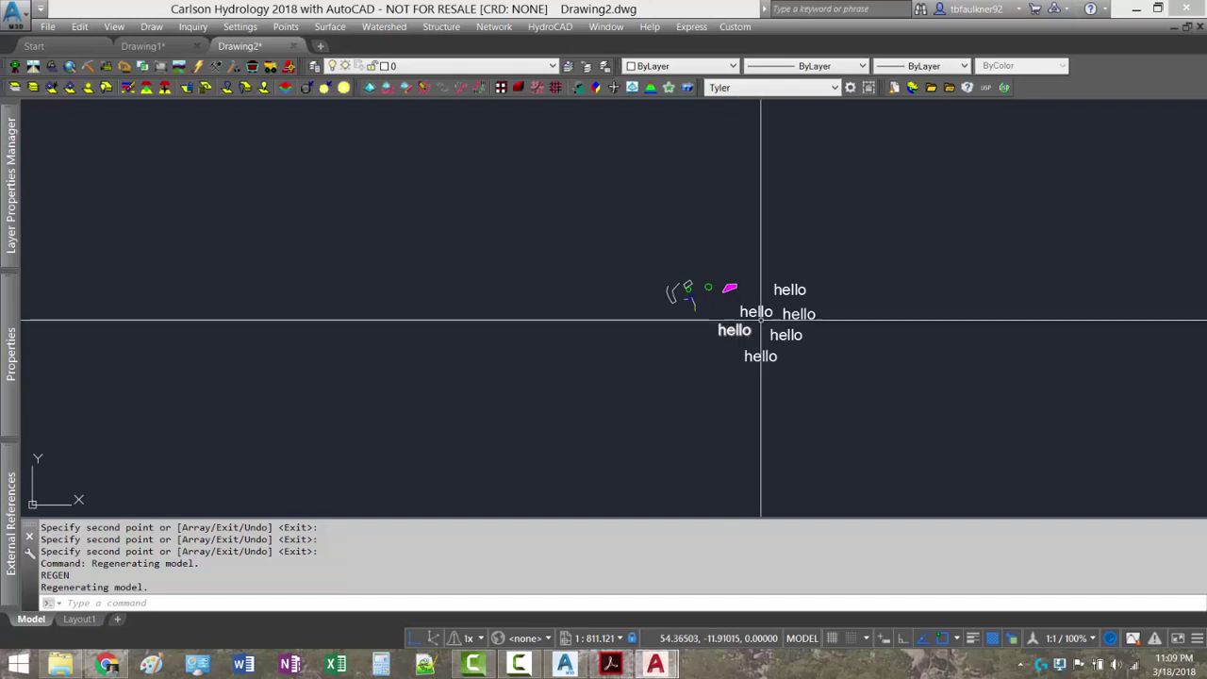
left_click(610, 664)
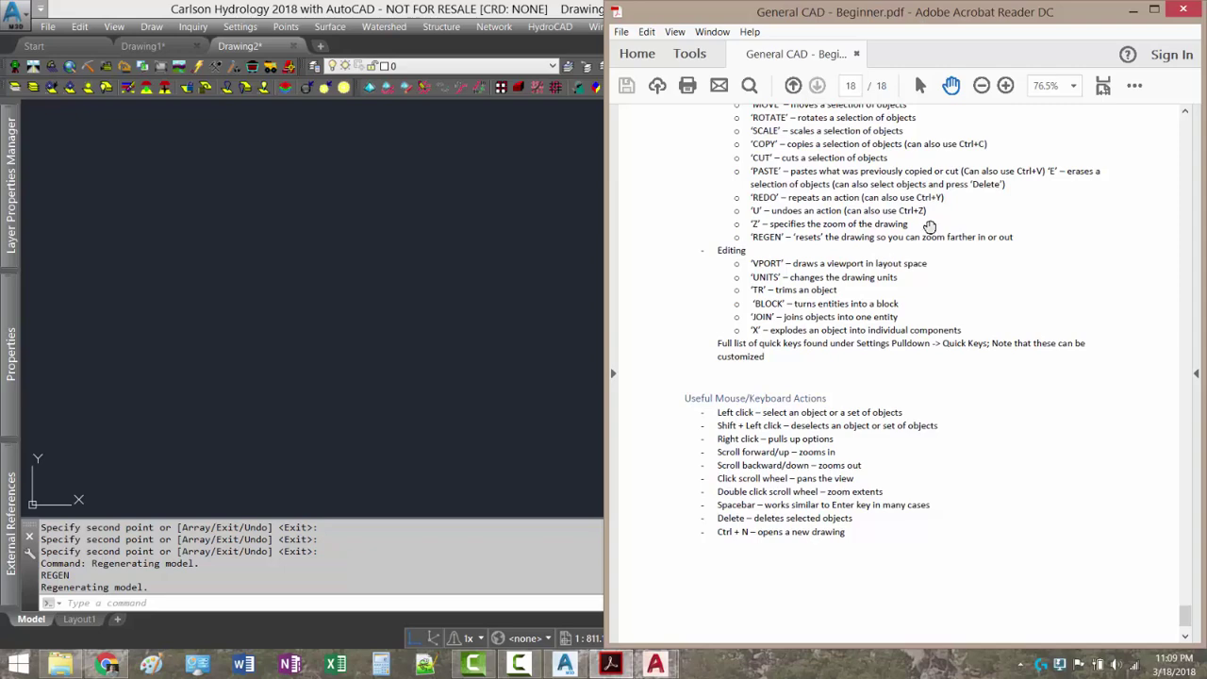
left_click(1136, 11)
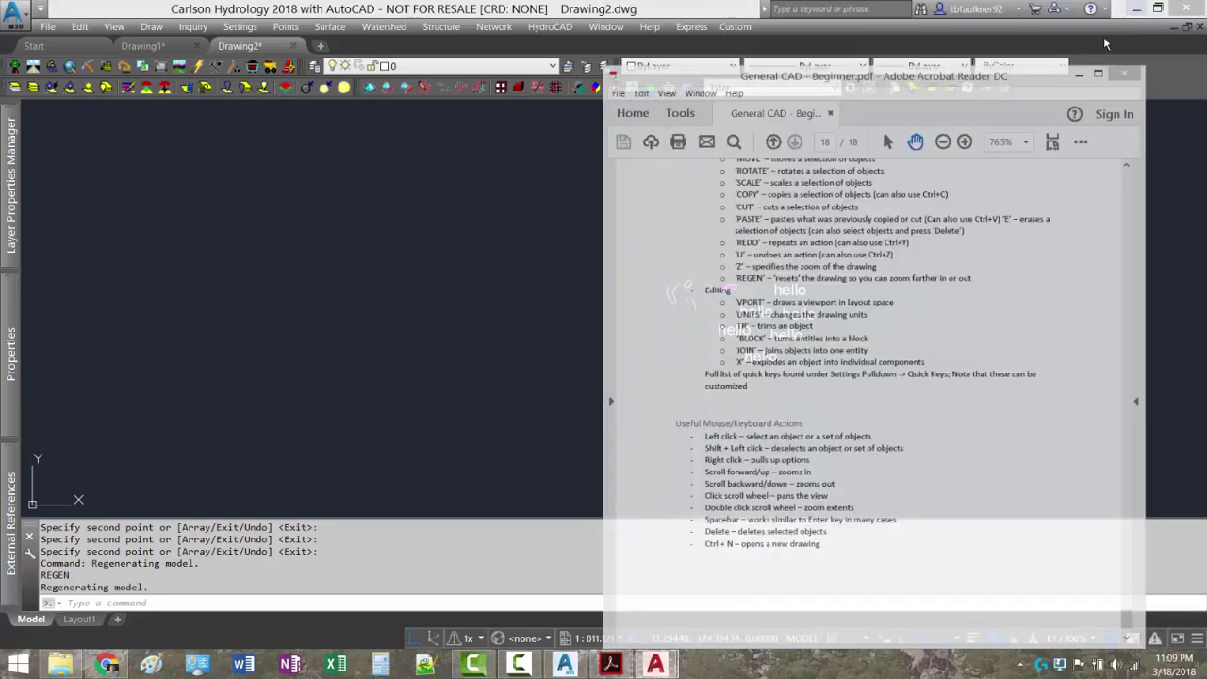
- Save the drawing under the name Example on the Desktop
left_click(48, 26)
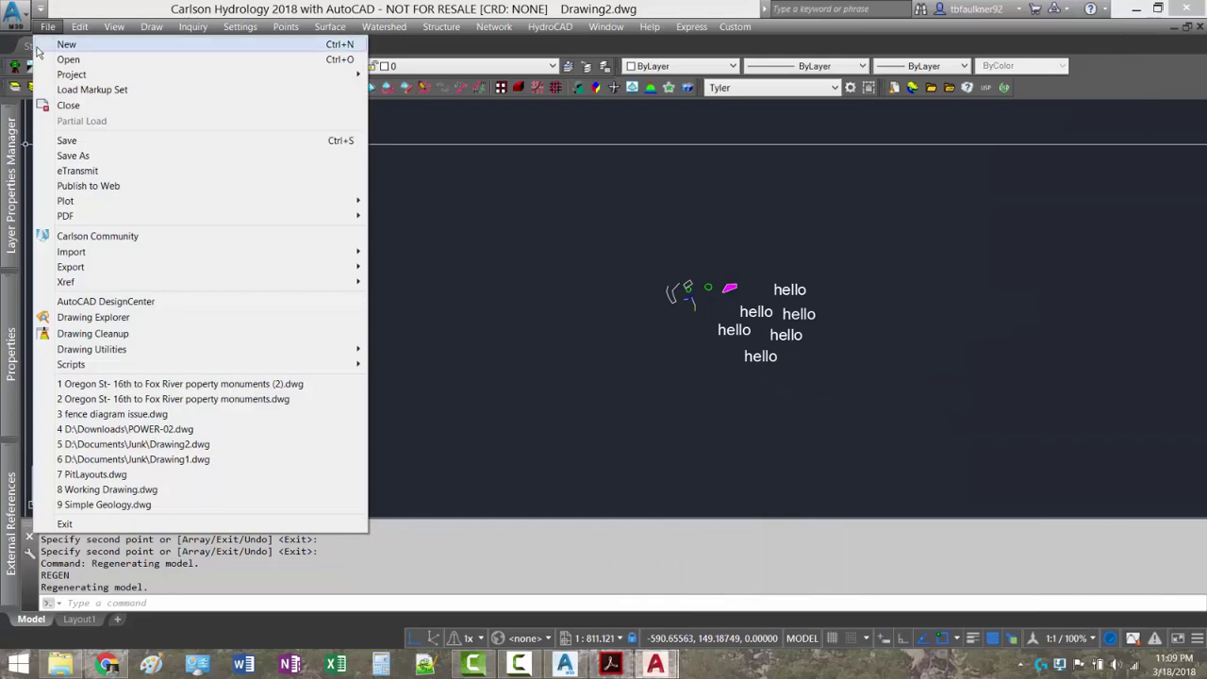
left_click(66, 159)
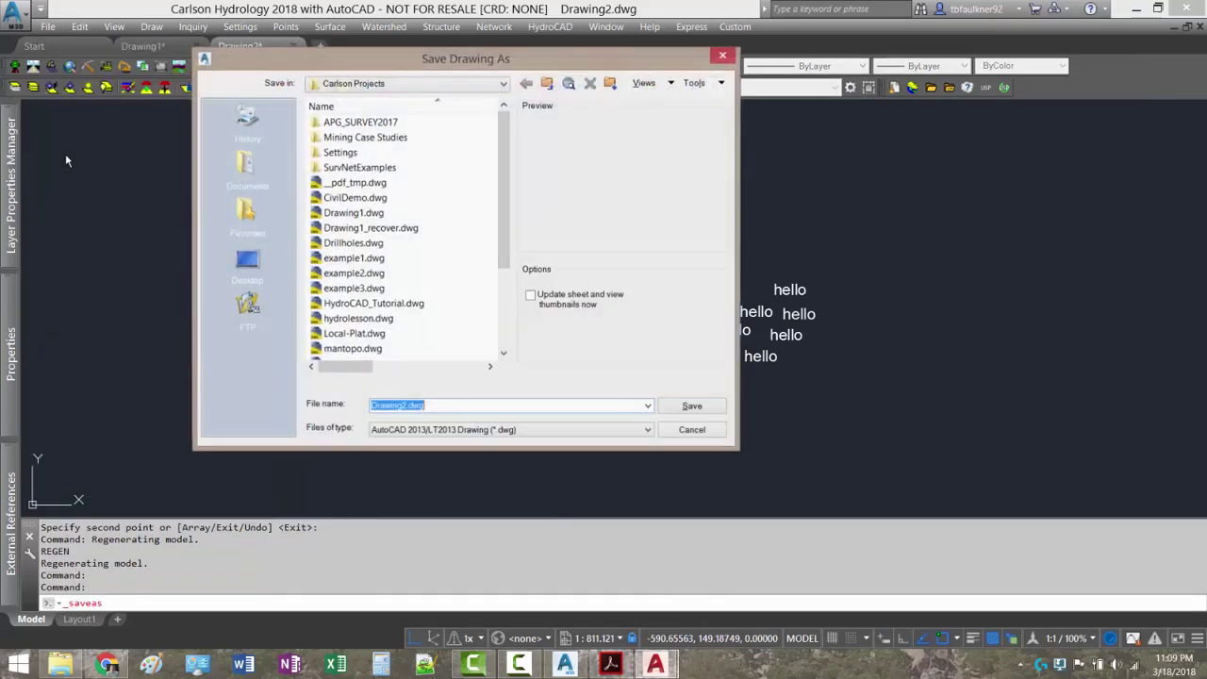
left_click(273, 256)
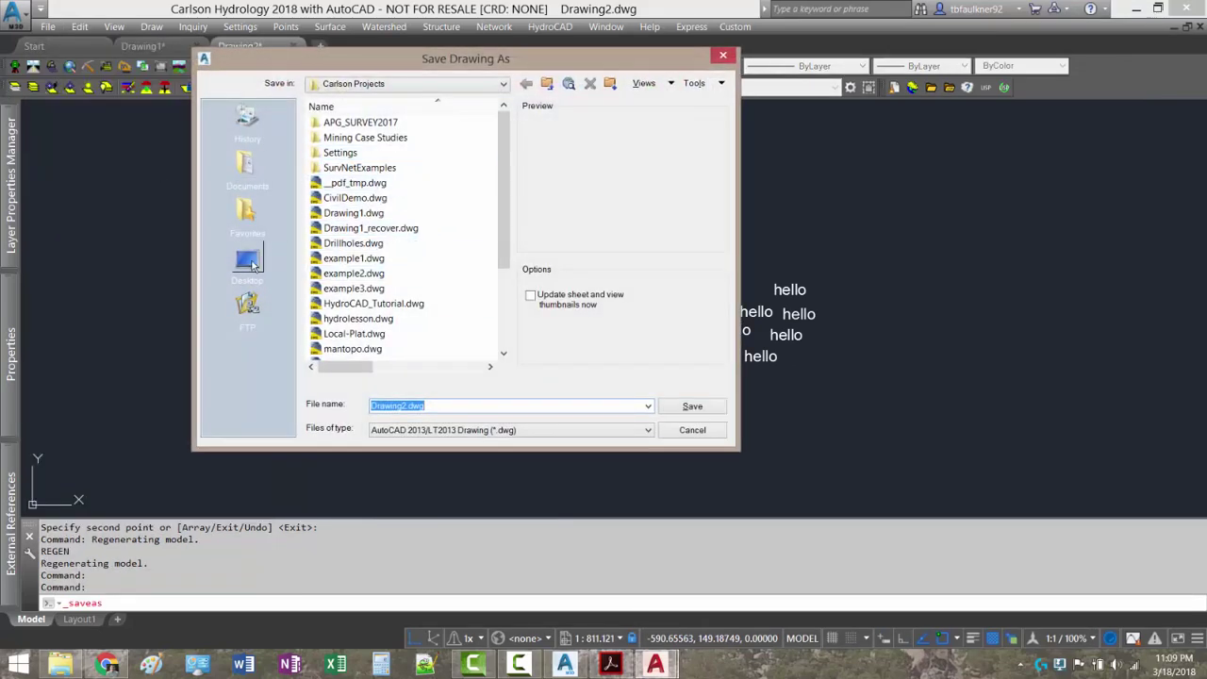
left_click(446, 404)
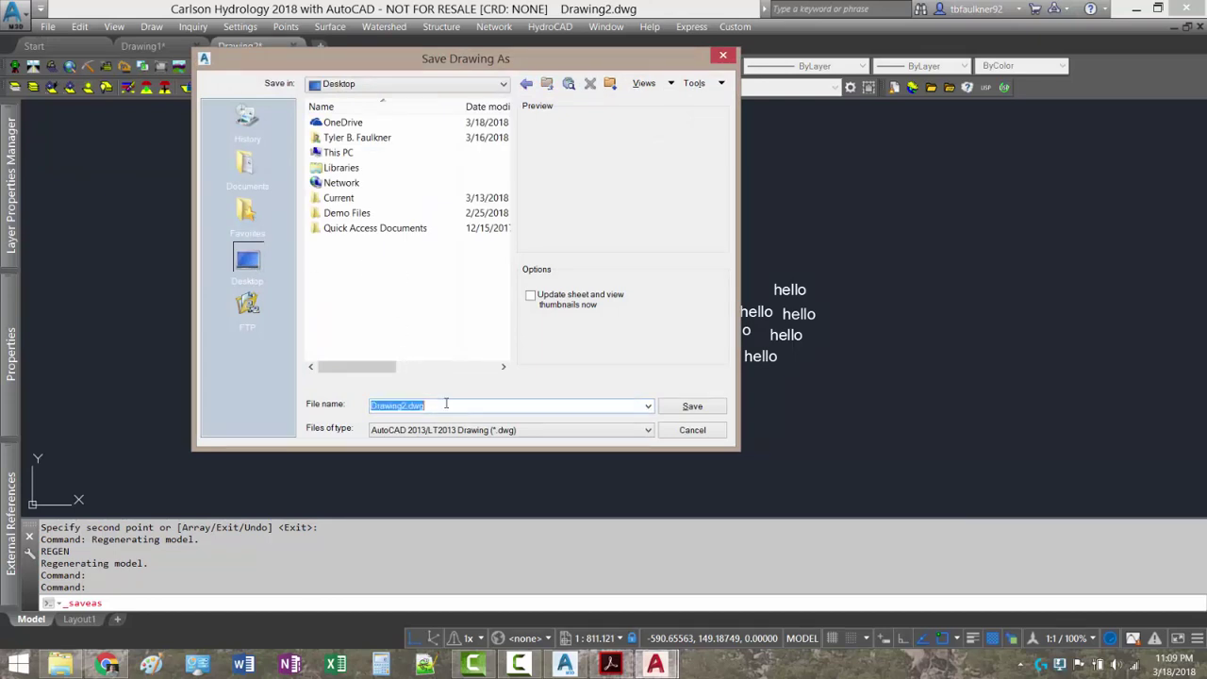
type("Example")
key("Return")
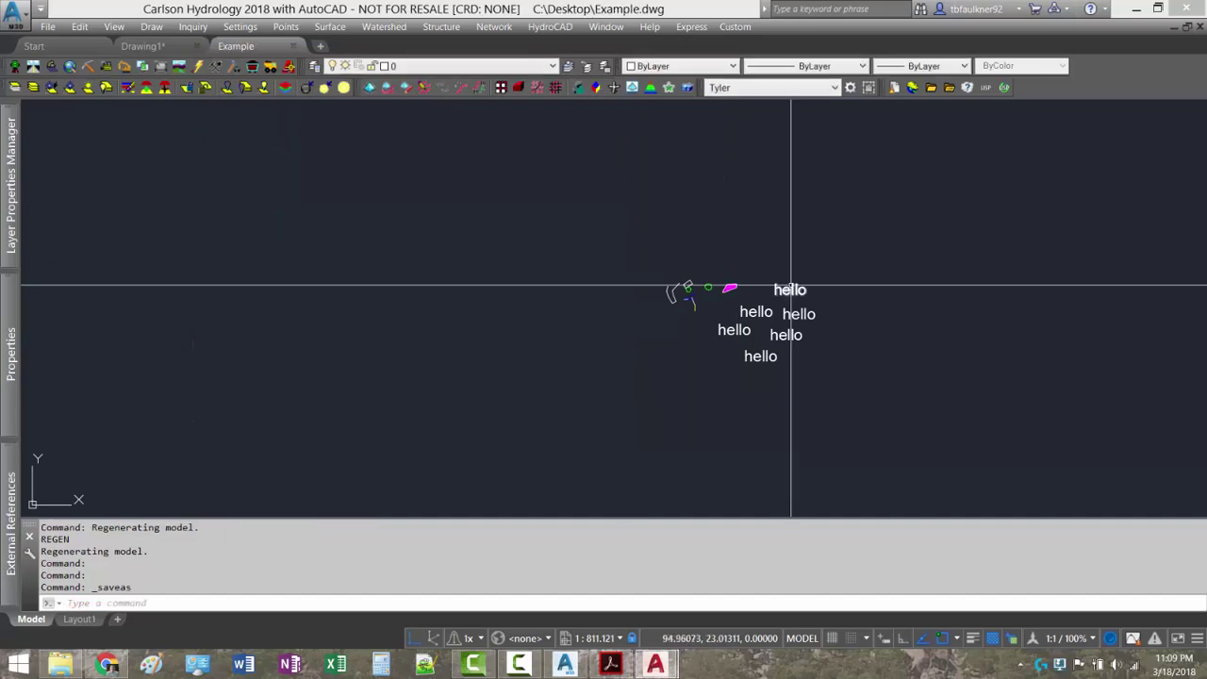